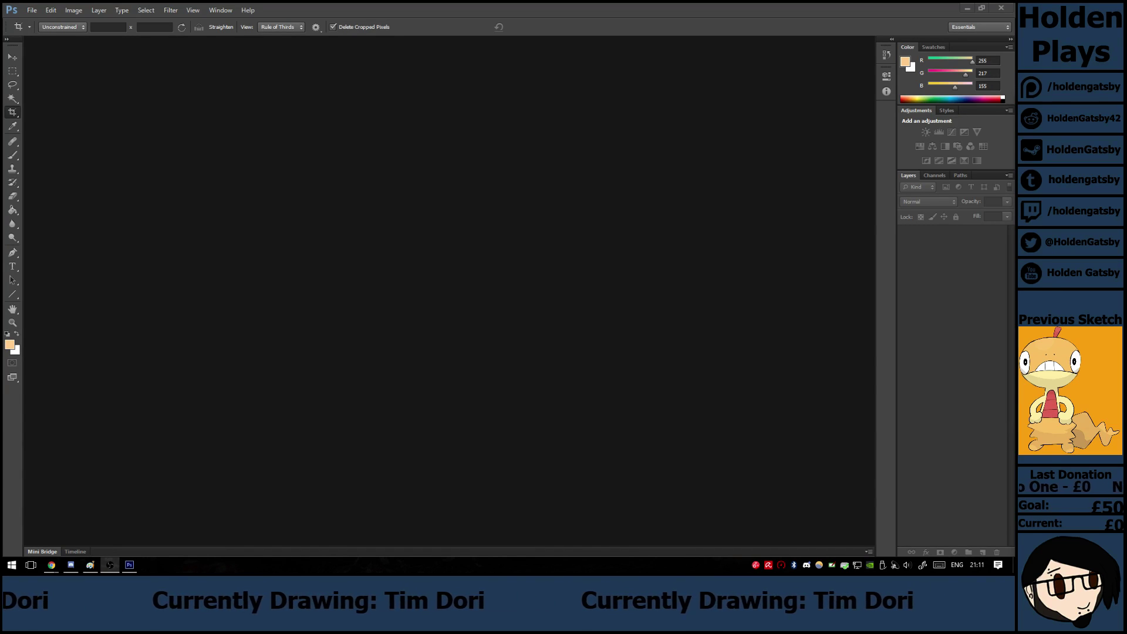
{"action": "left_click", "coordinate": [32, 10]}
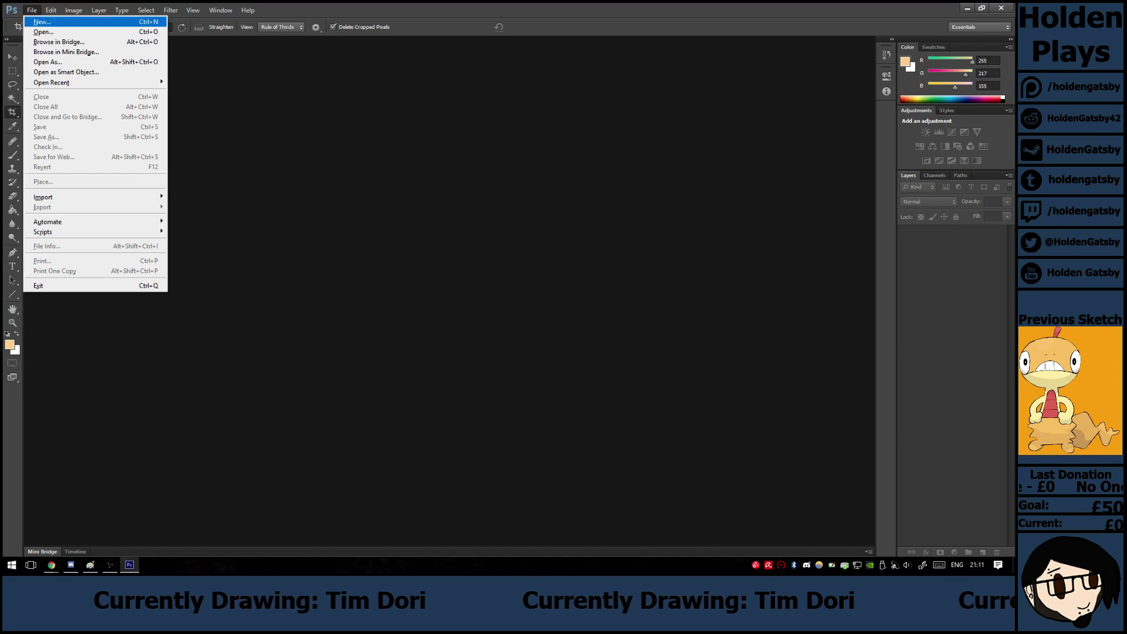
{"action": "key", "text": "Return"}
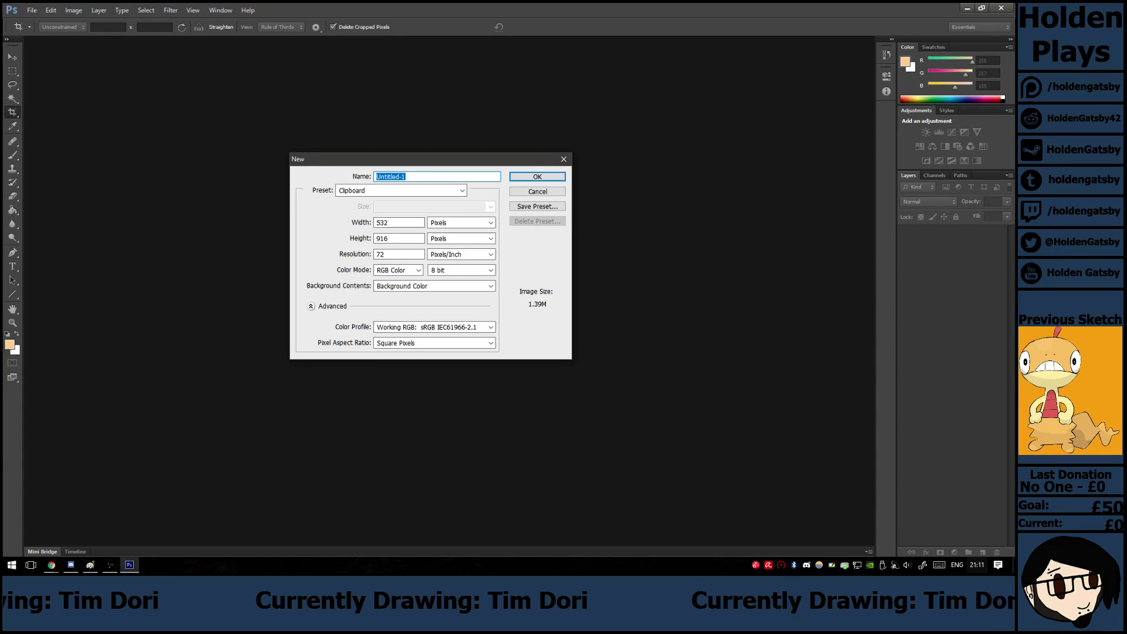
{"action": "type", "text": "18/0/"}
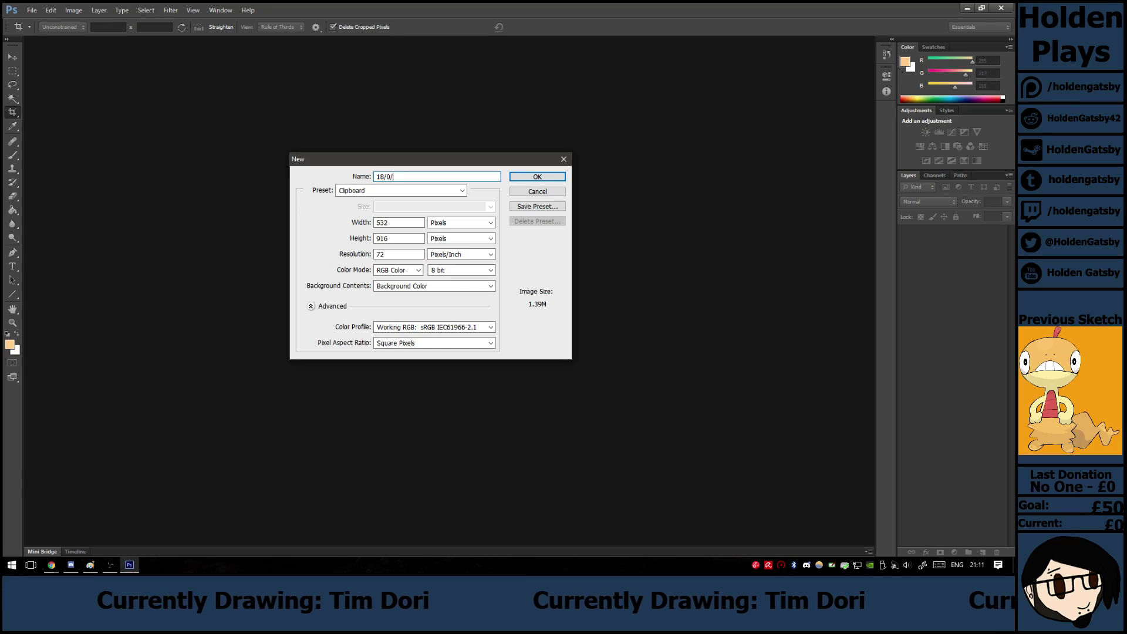
{"action": "key", "text": "BackSpace"}
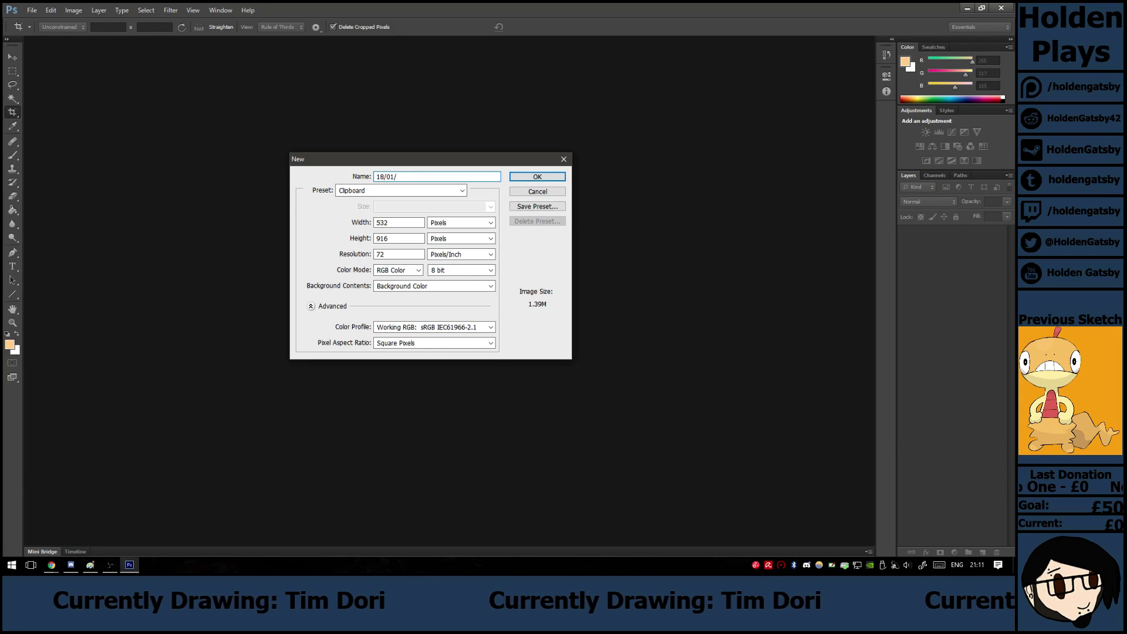
{"action": "type", "text": "1/2017 -"}
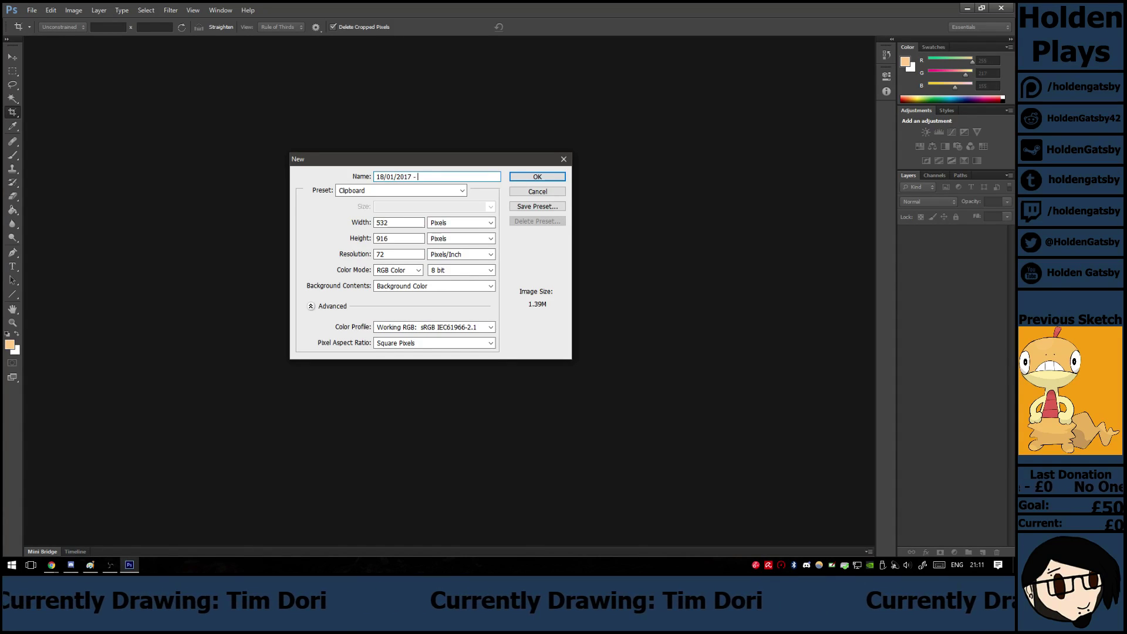
{"action": "type", "text": " Tim Dori"}
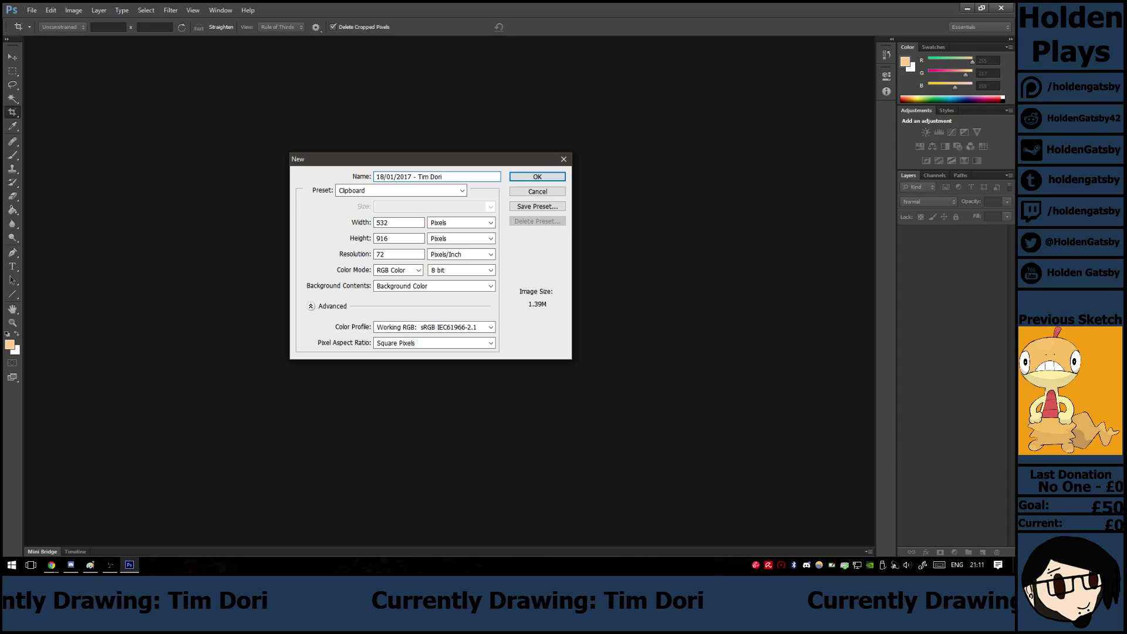
{"action": "key", "text": "Return"}
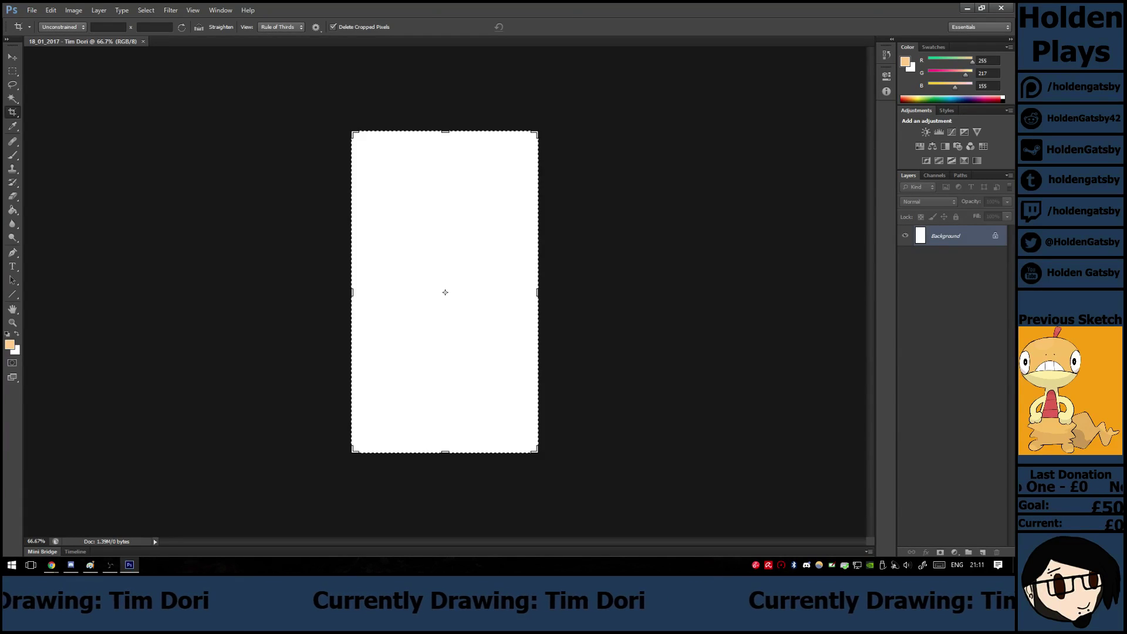
Paste the crumpled red bag photo and extend the canvas with Crop to about three times its width, adding space above and below.
{"action": "key", "text": "ctrl+v"}
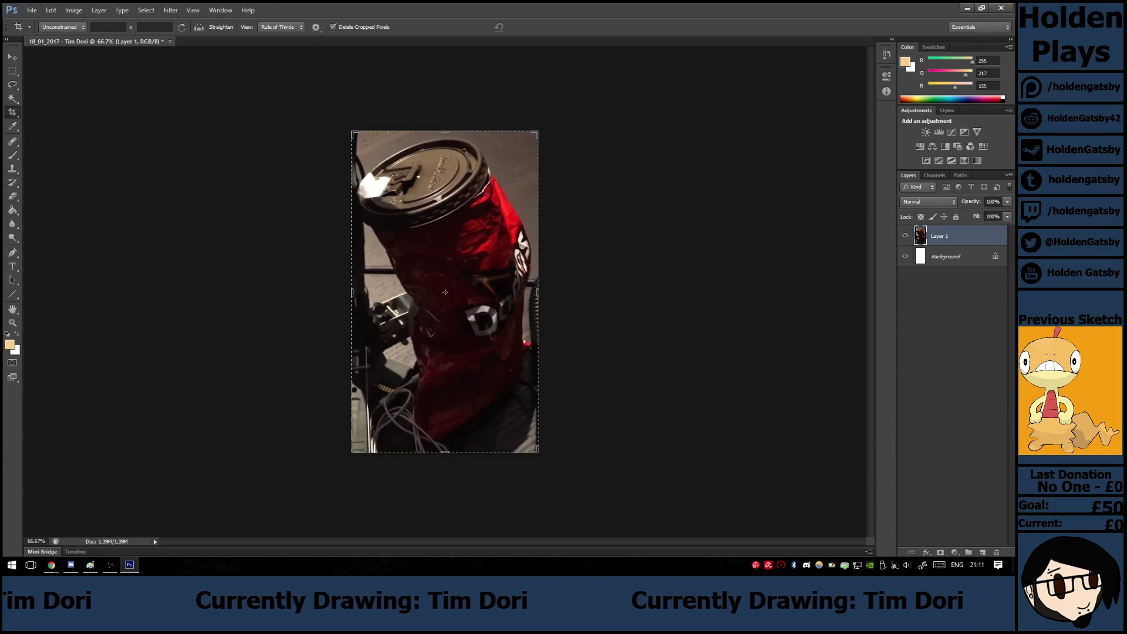
{"action": "left_click_drag", "start_coordinate": [538, 291], "coordinate": [717, 292]}
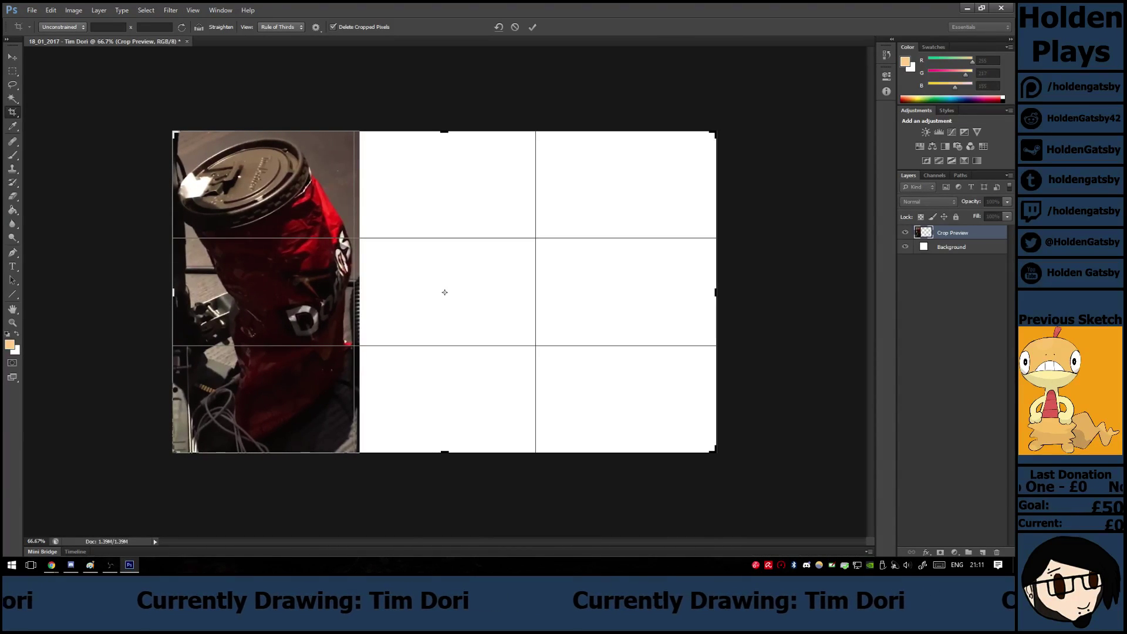
{"action": "left_click_drag", "start_coordinate": [444, 131], "coordinate": [444, 83]}
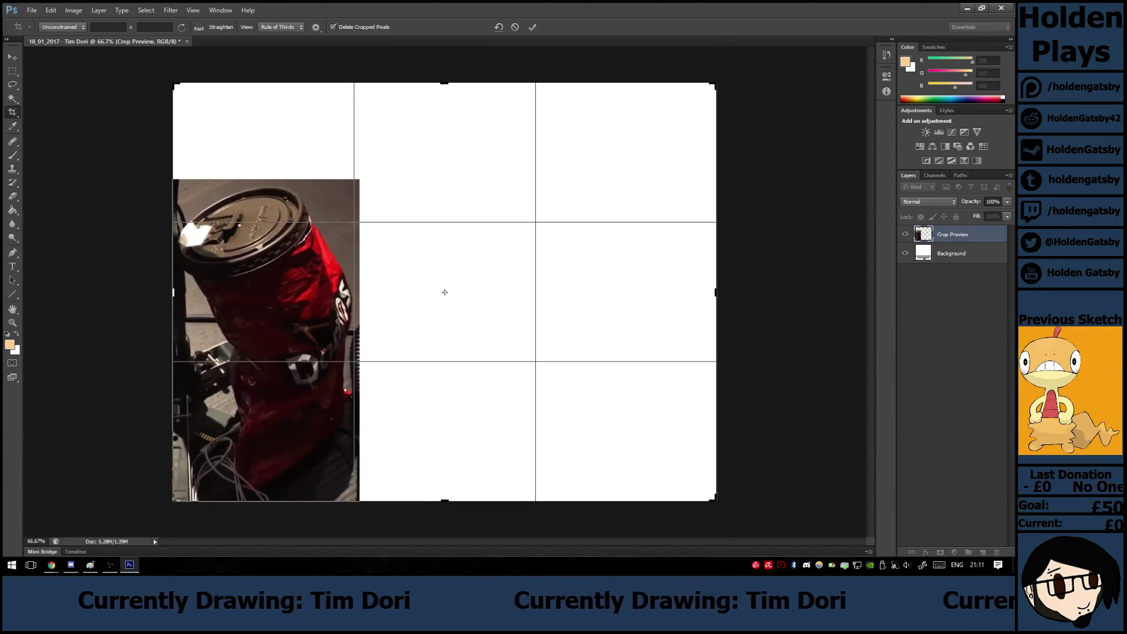
{"action": "mouse_move", "coordinate": [445, 500]}
{"action": "left_mouse_down"}
{"action": "mouse_move", "coordinate": [444, 532]}
{"action": "mouse_move", "coordinate": [444, 497]}
{"action": "left_mouse_up"}
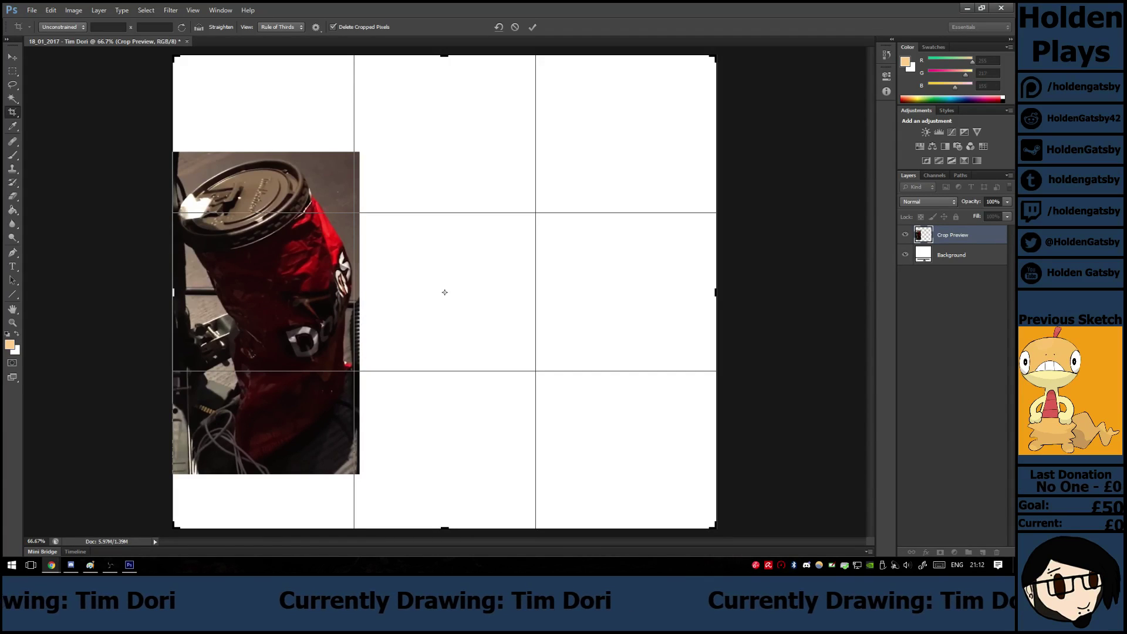
{"action": "key", "text": "Return"}
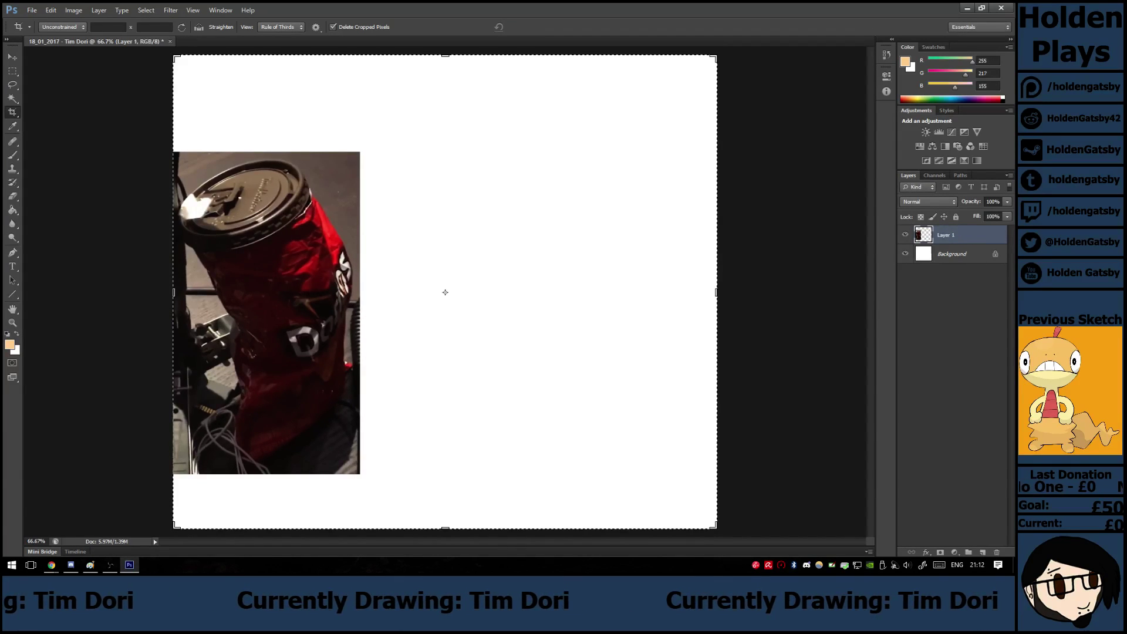
Paste the Tim Hortons cup photo and move it into the canvas's top-left corner.
{"action": "key", "text": "ctrl+v"}
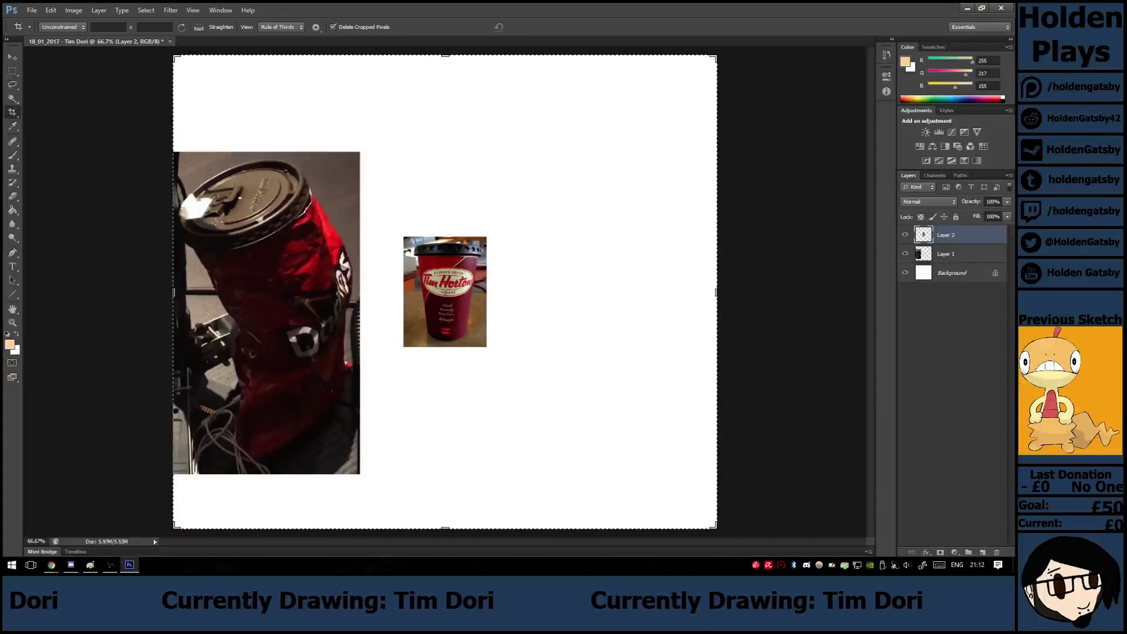
{"action": "key", "text": "v"}
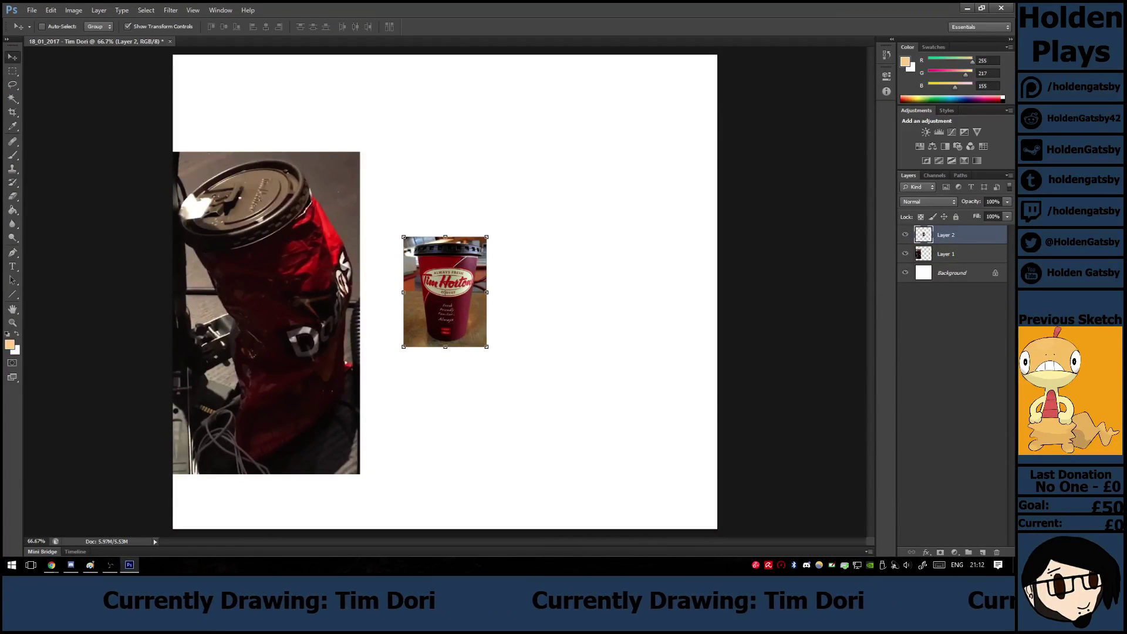
{"action": "left_click_drag", "start_coordinate": [481, 267], "coordinate": [251, 87]}
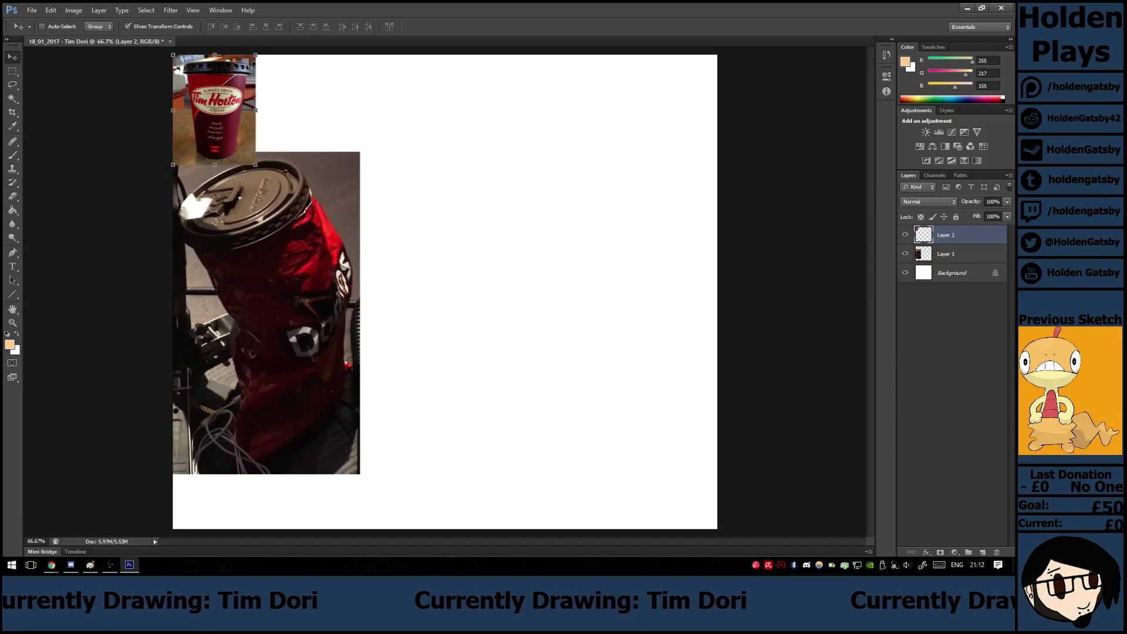
Move the bag photo down to the canvas's bottom edge and reselect the cup photo's layer.
{"action": "left_click", "coordinate": [954, 254]}
{"action": "left_click_drag", "start_coordinate": [308, 274], "coordinate": [308, 300]}
{"action": "key", "text": "alt+bracketright"}
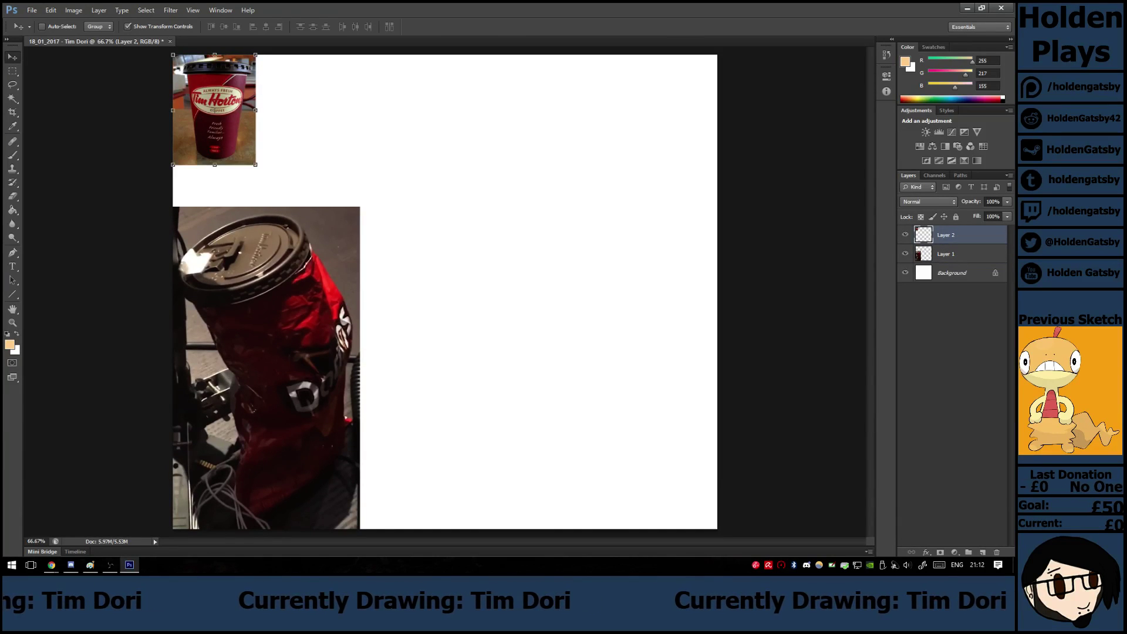
{"action": "key", "text": "ctrl+t"}
{"action": "left_click_drag", "start_coordinate": [256, 165], "coordinate": [288, 190]}
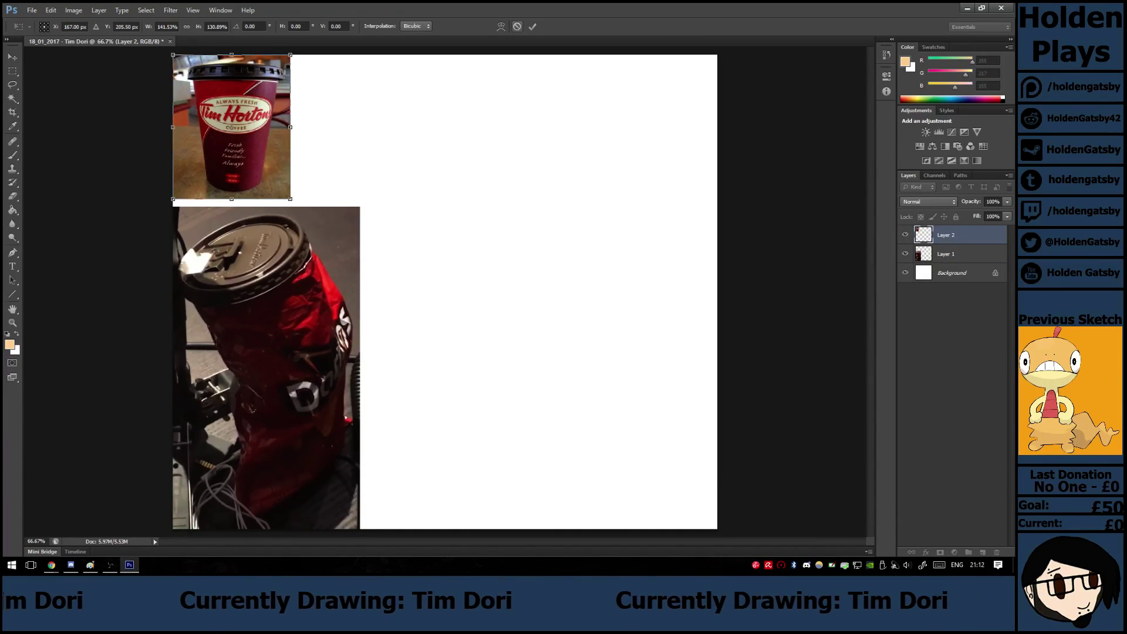
{"action": "left_click", "coordinate": [517, 26]}
Enlarge the cup photo to about 138% so it meets the bag photo's top edge, and add three empty layer groups.
{"action": "key", "text": "ctrl+t"}
{"action": "left_click_drag", "start_coordinate": [256, 165], "coordinate": [288, 206]}
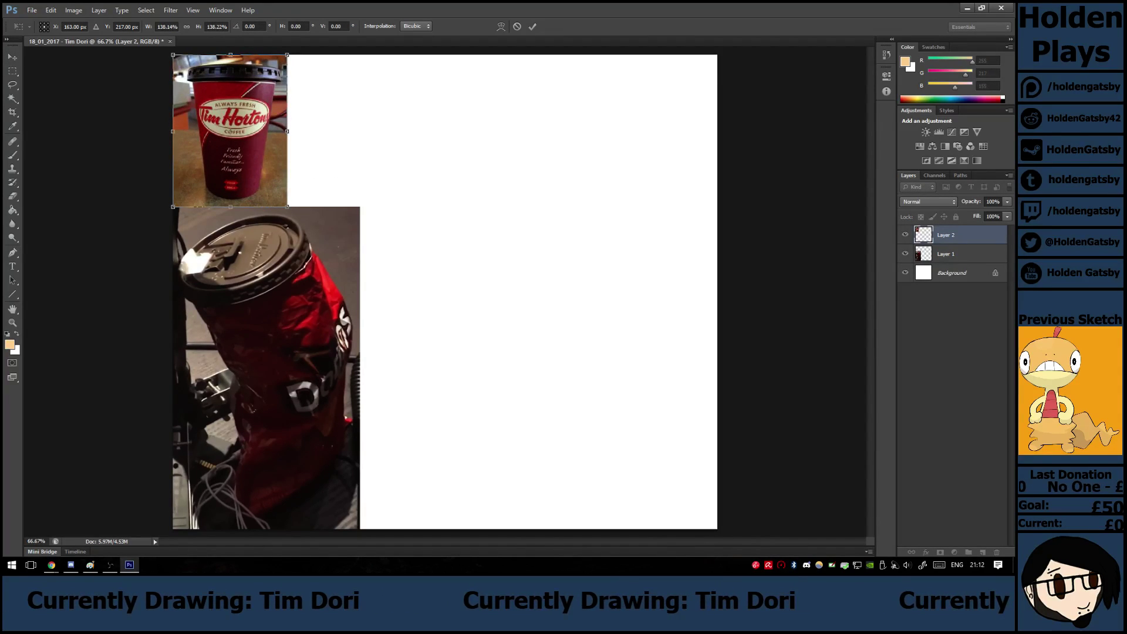
{"action": "key", "text": "Return"}
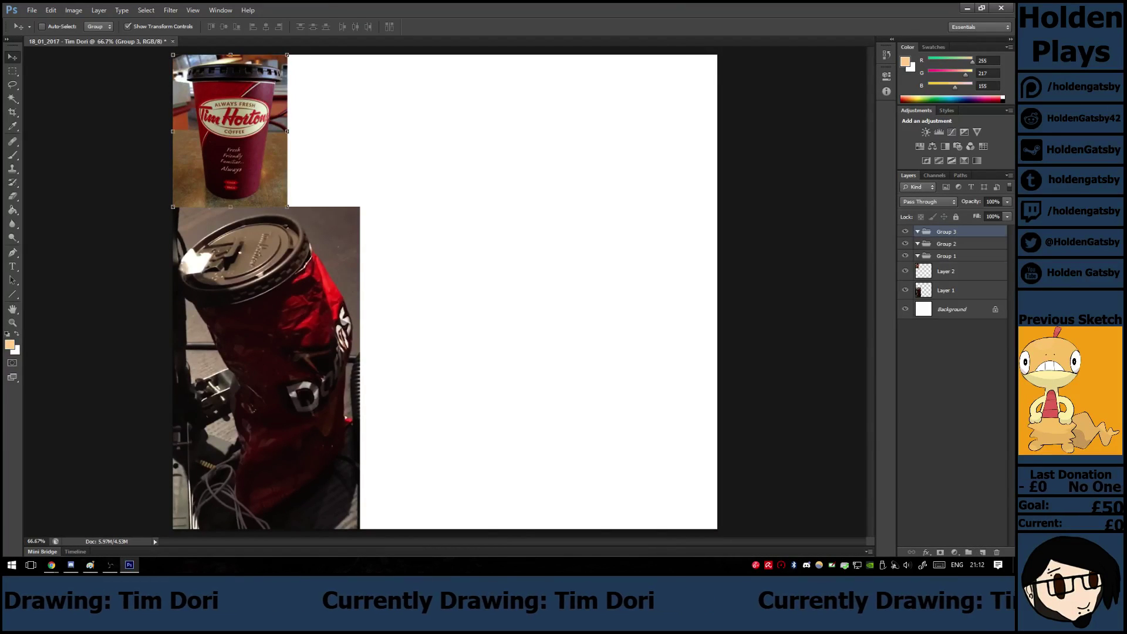
Unlock the background and move it into Group 1 together with the two photo layers.
{"action": "left_click", "coordinate": [959, 271]}
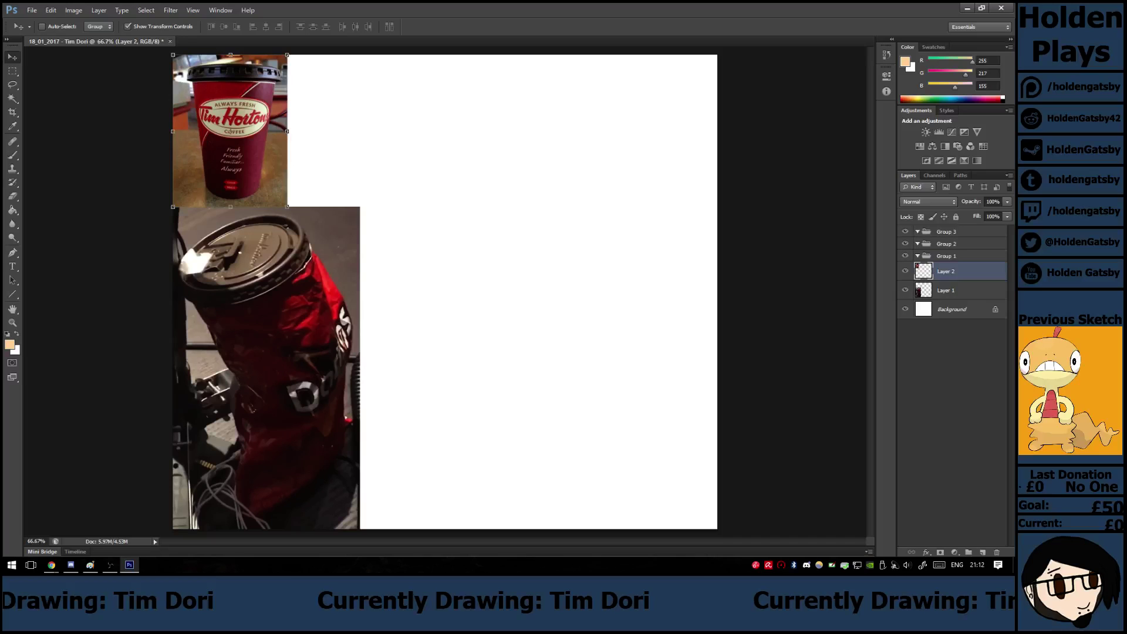
{"action": "left_click_drag", "start_coordinate": [996, 310], "coordinate": [997, 552]}
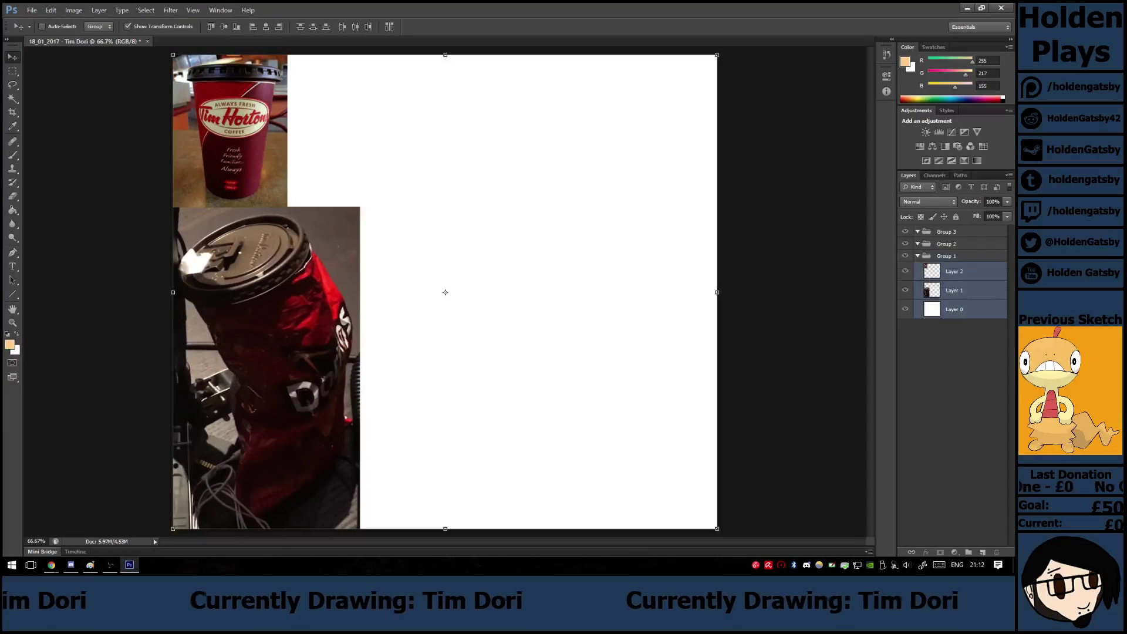
Rename Group 1 to Special.
{"action": "double_click", "coordinate": [946, 256]}
{"action": "type", "text": "S"}
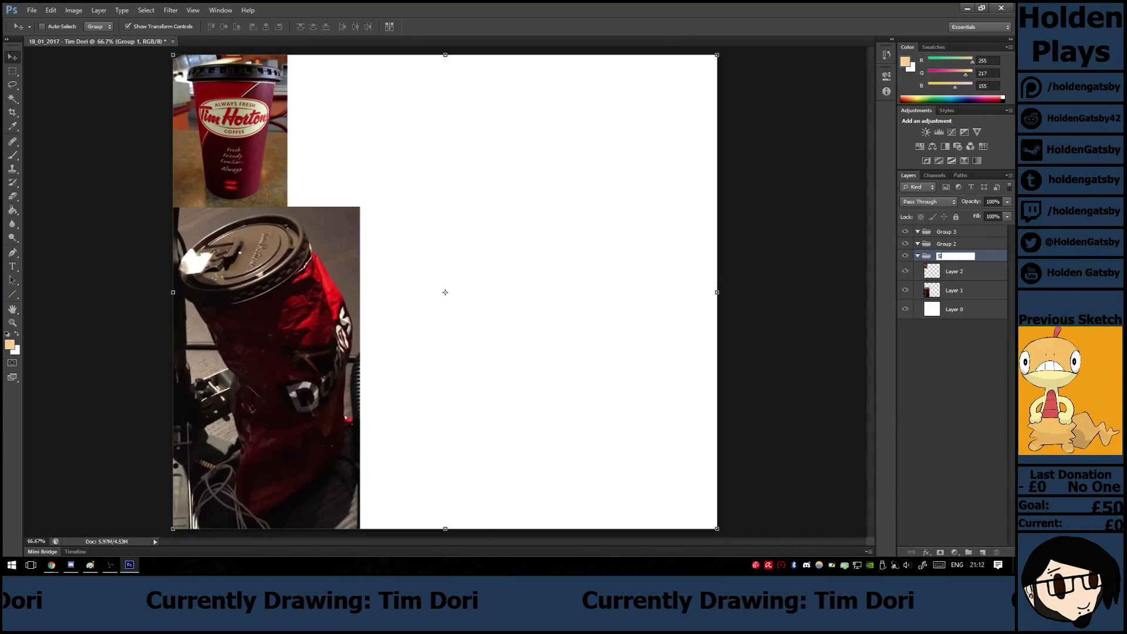
{"action": "type", "text": "pecial"}
{"action": "key", "text": "Return"}
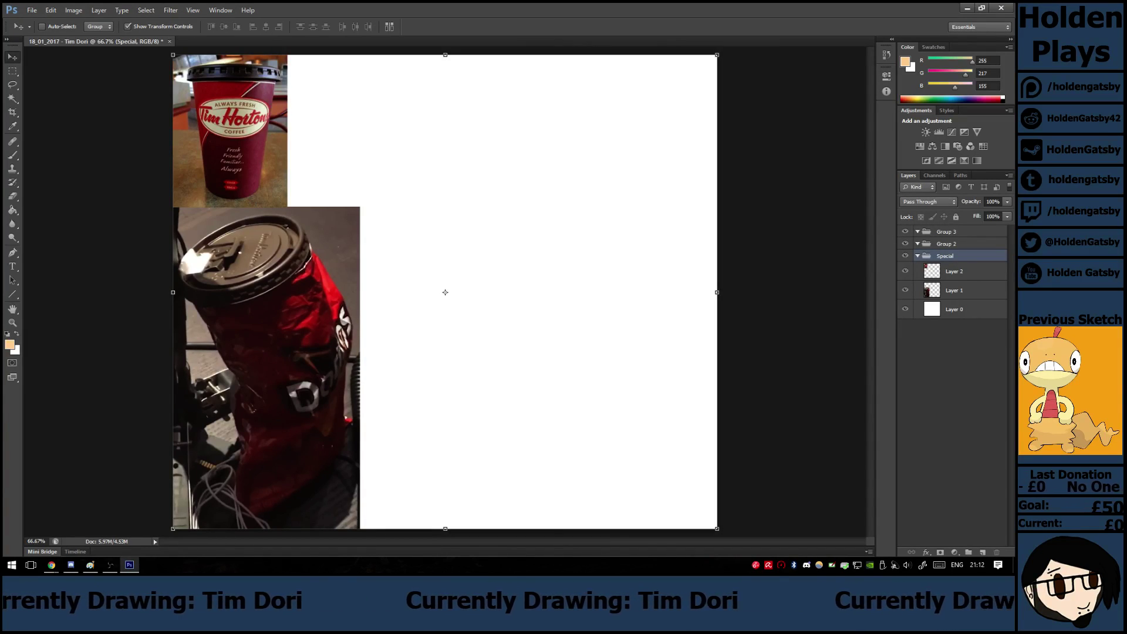
Delete the white background layer, Layer 0, from the Special group.
{"action": "left_click", "coordinate": [963, 310]}
{"action": "right_click", "coordinate": [963, 309]}
{"action": "left_click", "coordinate": [893, 241]}
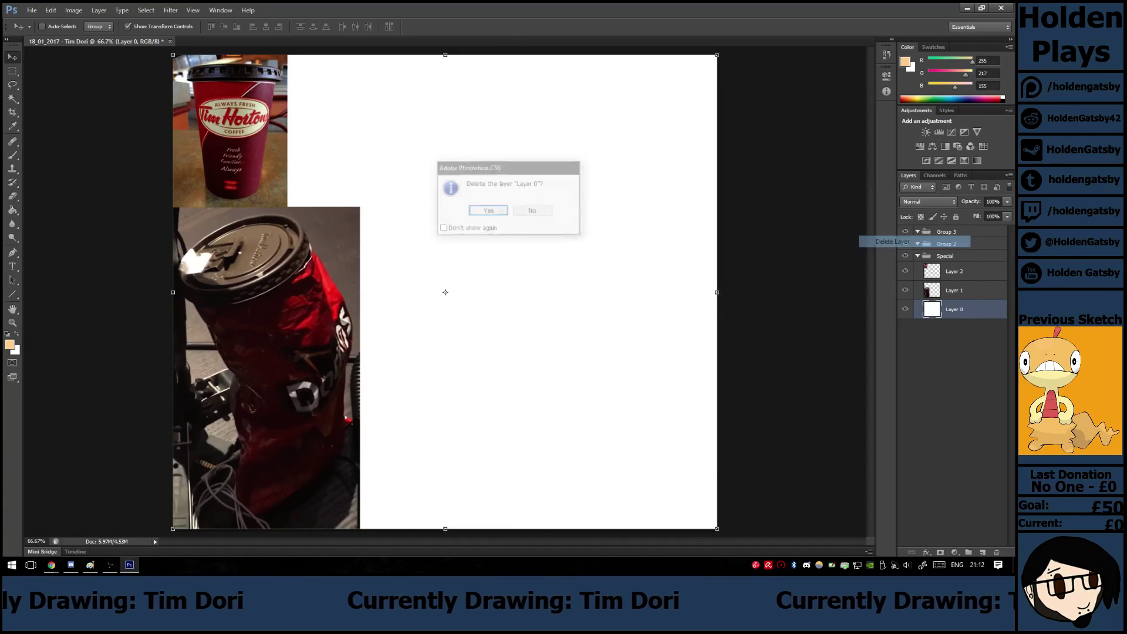
{"action": "key", "text": "Return"}
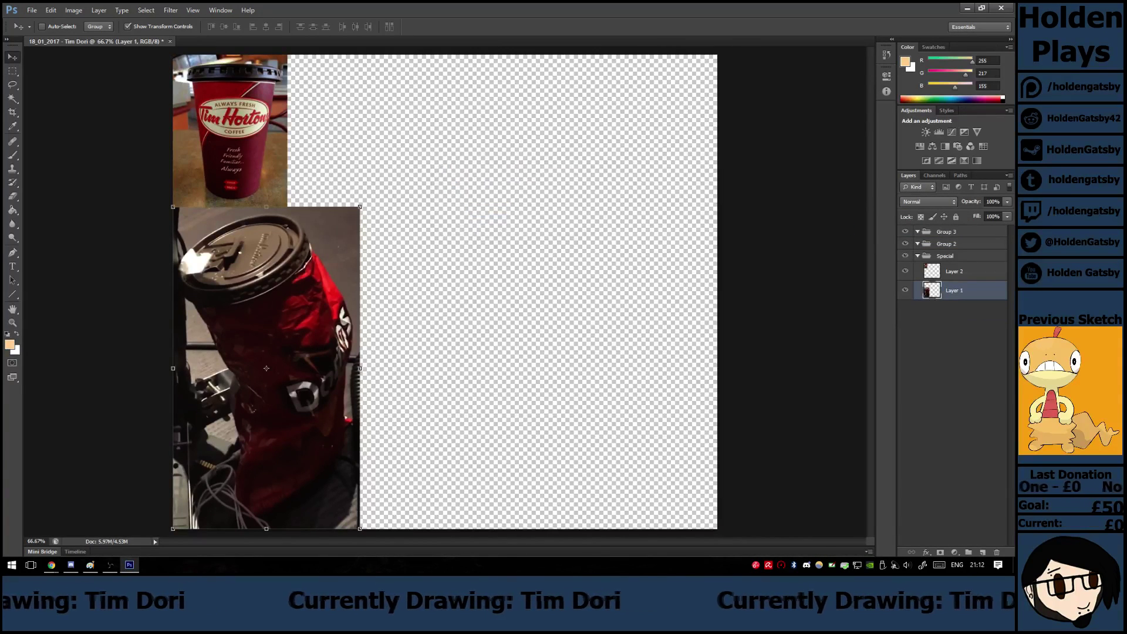
Rename the group holding the two photo layers to Reference.
{"action": "left_click", "coordinate": [963, 271]}
{"action": "left_click", "coordinate": [963, 291], "text": "shift"}
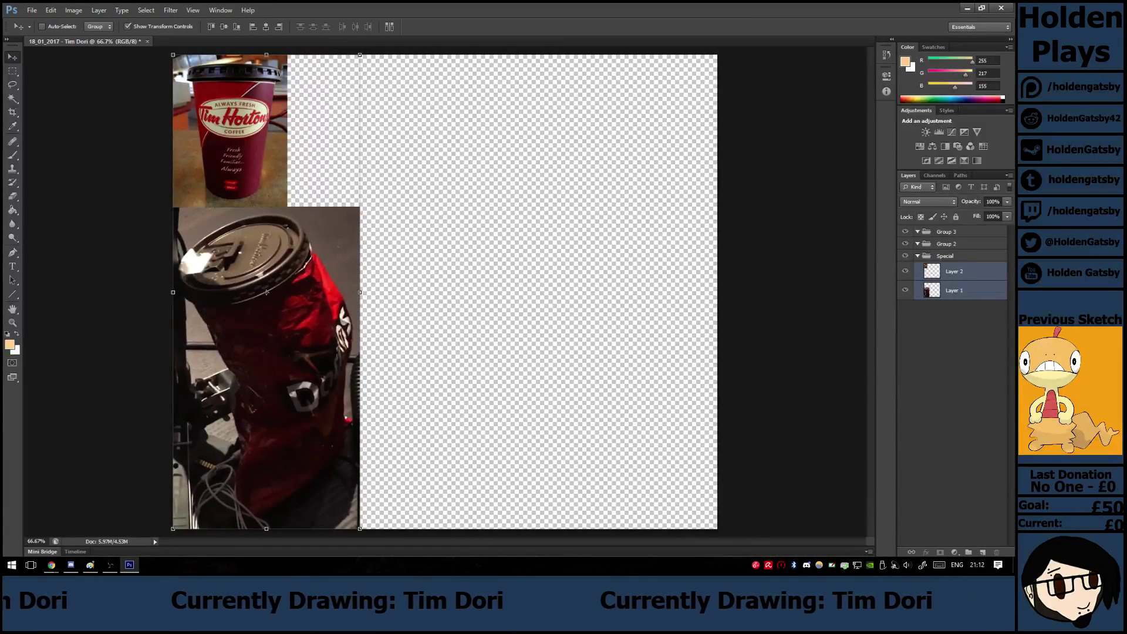
{"action": "double_click", "coordinate": [946, 256]}
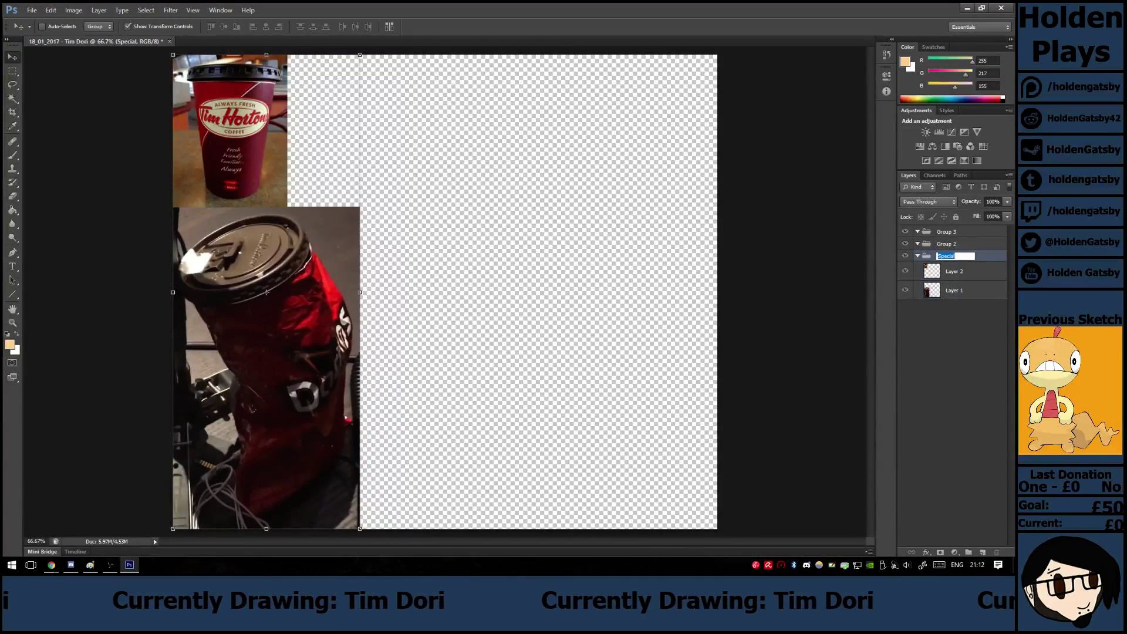
{"action": "type", "text": "Reference"}
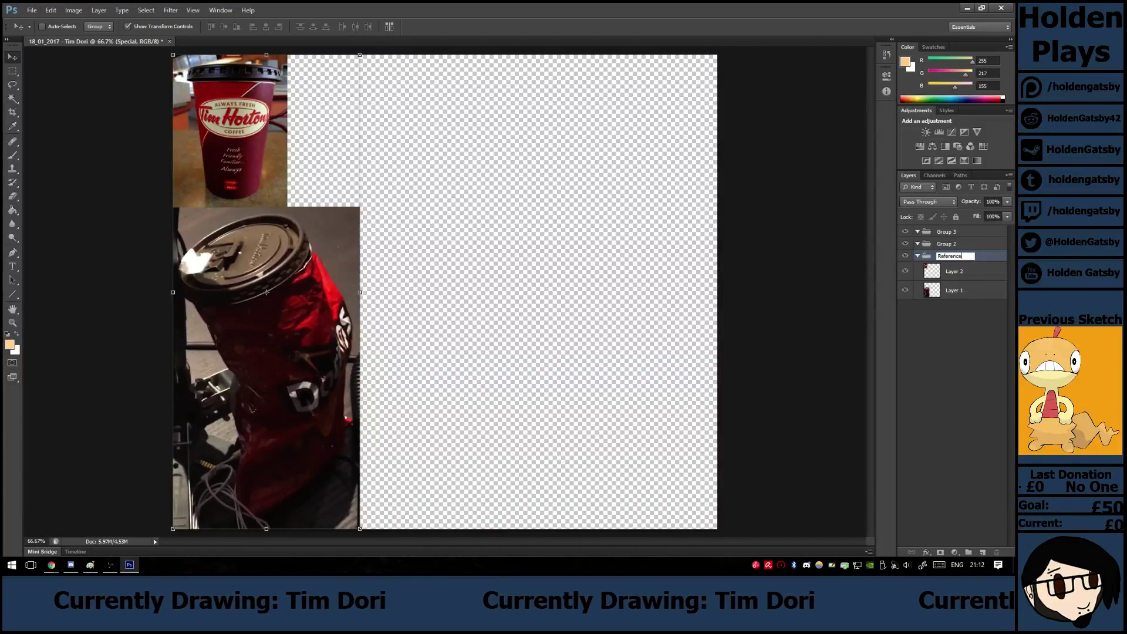
{"action": "key", "text": "Return"}
Rename the bag photo's layer to Tim Dori.
{"action": "double_click", "coordinate": [954, 290]}
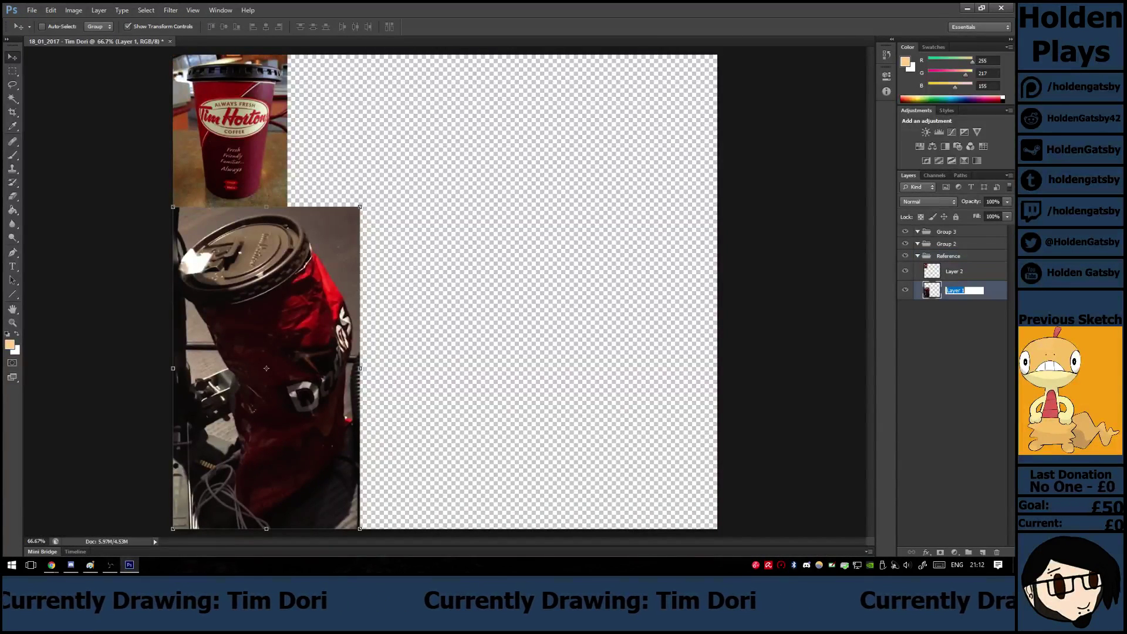
{"action": "type", "text": "Tiim Dori"}
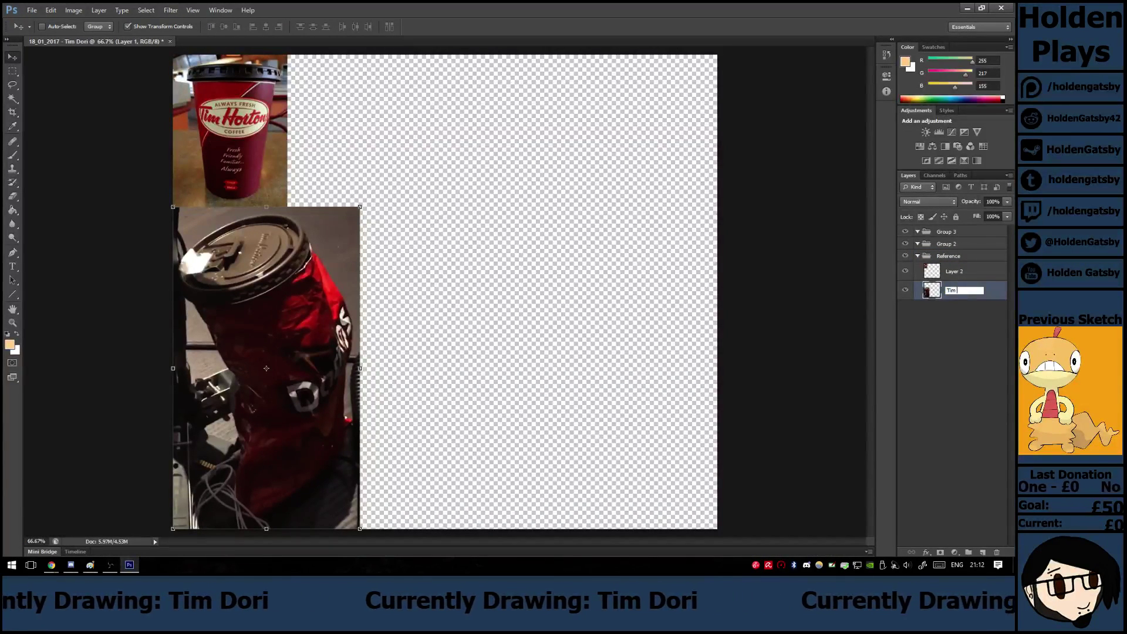
{"action": "key", "text": "Return"}
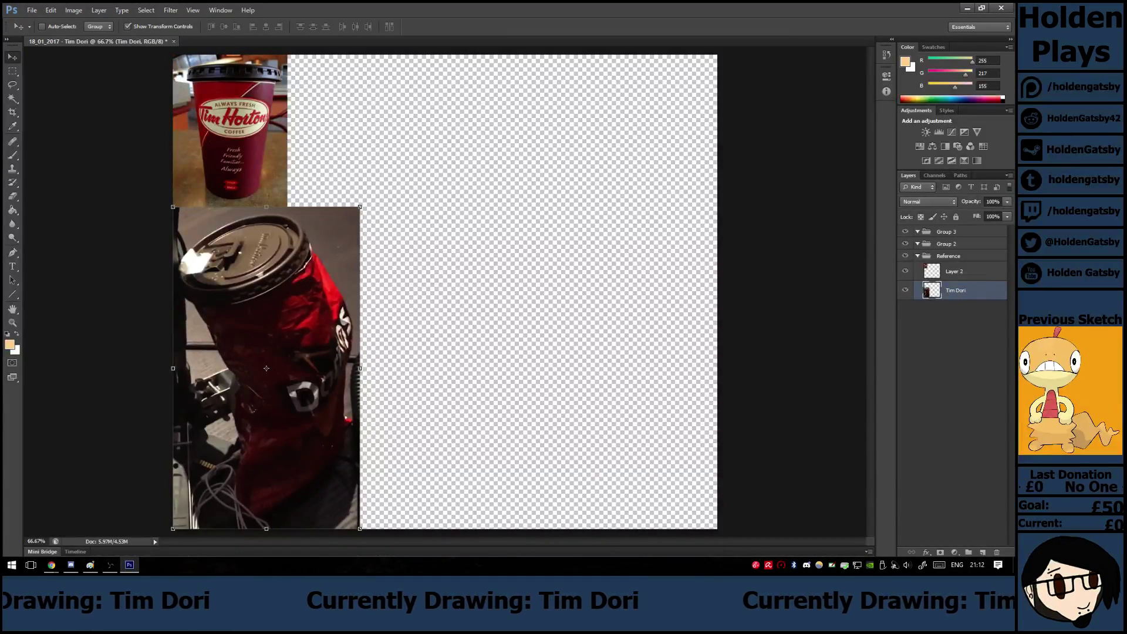
Rename the cup photo's layer to Tim Hortons Cup and select the Reference group.
{"action": "double_click", "coordinate": [955, 271]}
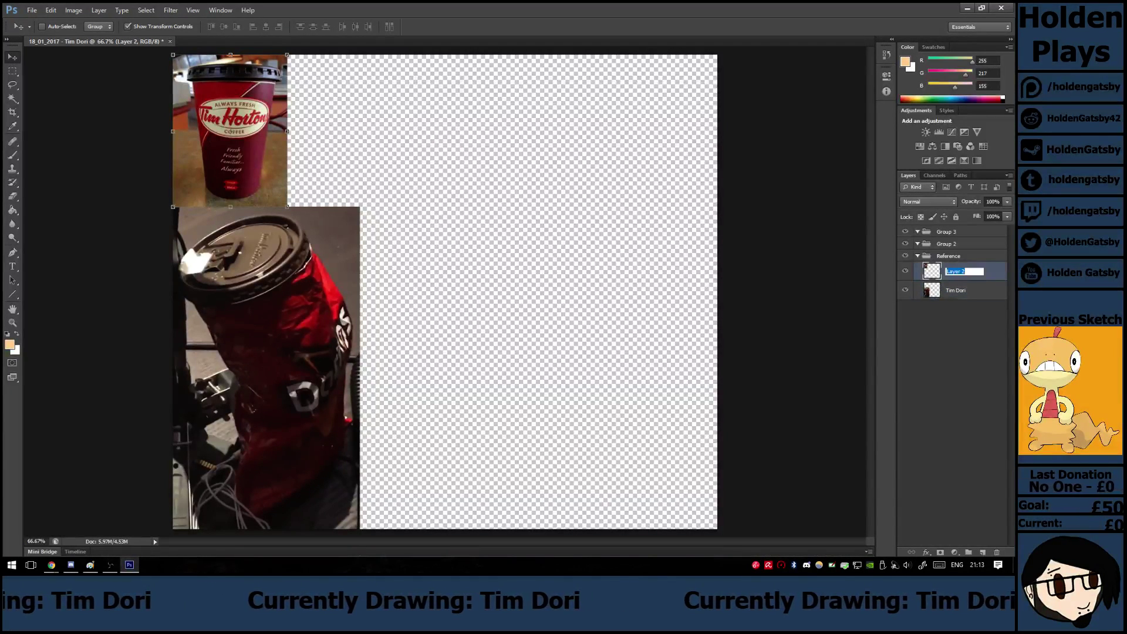
{"action": "type", "text": "Tiim Hortons Cu"}
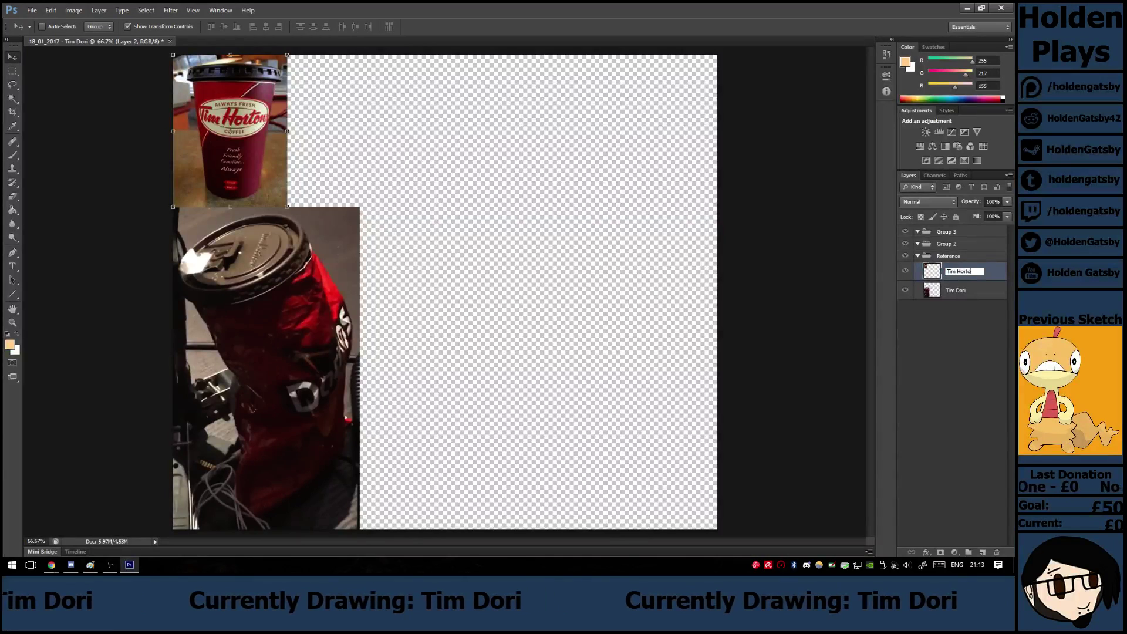
{"action": "type", "text": "p"}
{"action": "key", "text": "Return"}
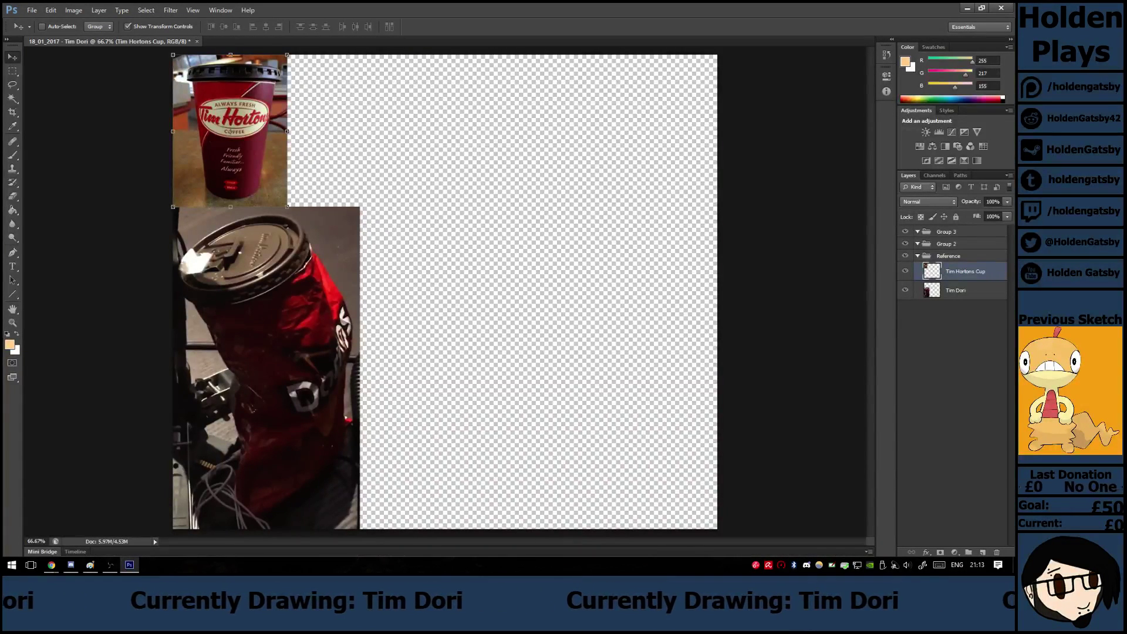
{"action": "left_click", "coordinate": [961, 243]}
{"action": "left_click", "coordinate": [961, 255]}
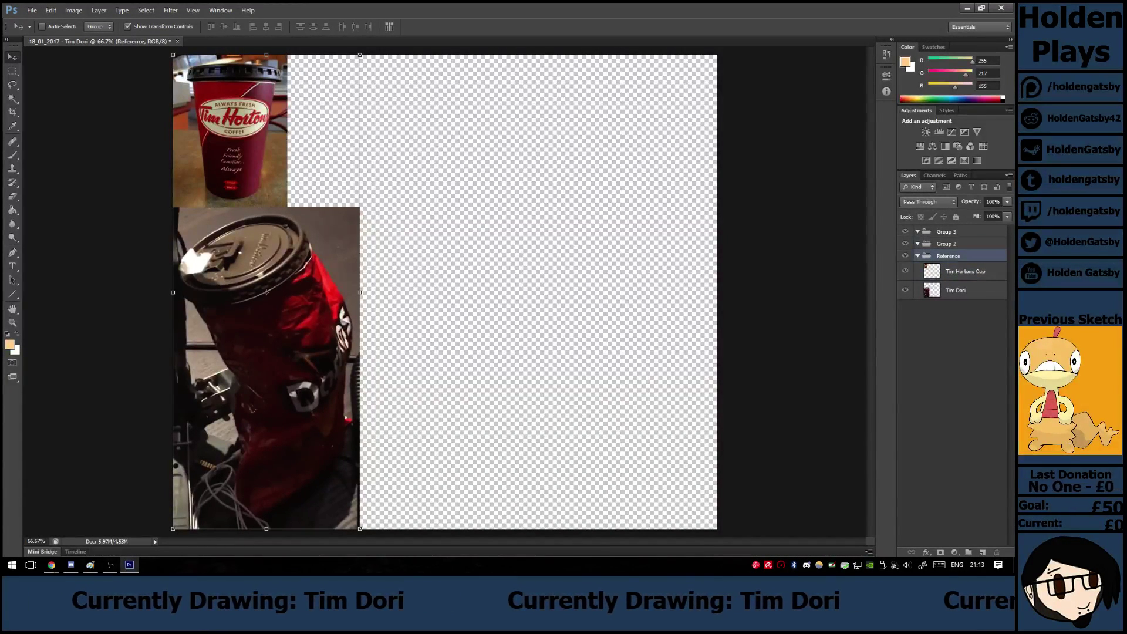
Lock and collapse the Reference group, and rename Group 2 to Colour.
{"action": "left_click", "coordinate": [956, 217]}
{"action": "left_click", "coordinate": [917, 256]}
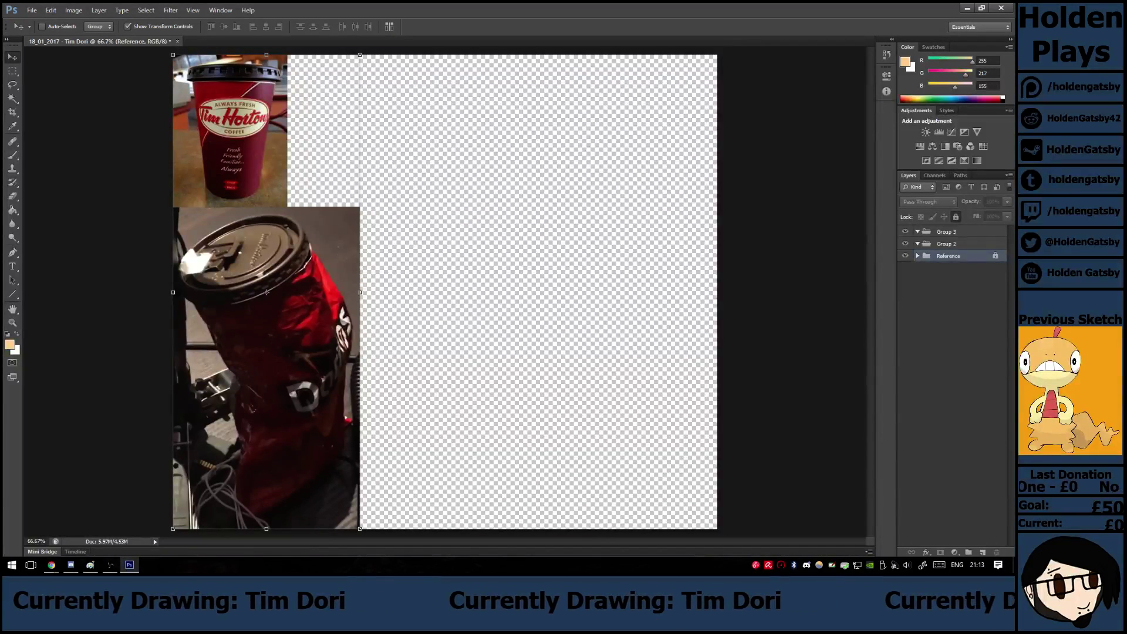
{"action": "double_click", "coordinate": [946, 244]}
{"action": "type", "text": "Colour"}
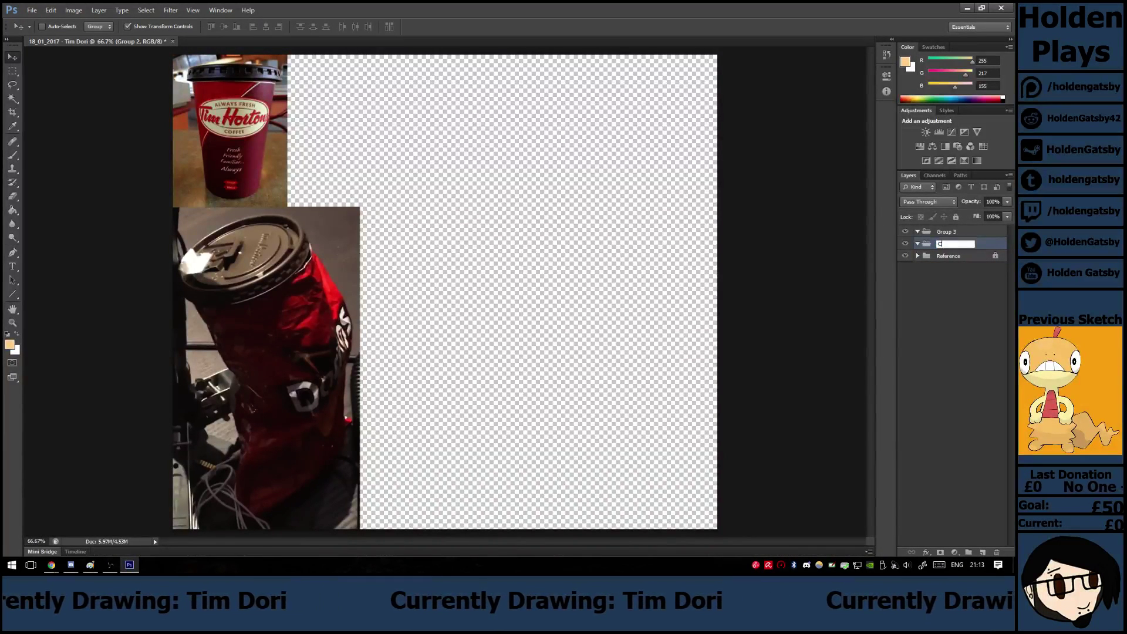
{"action": "key", "text": "Return"}
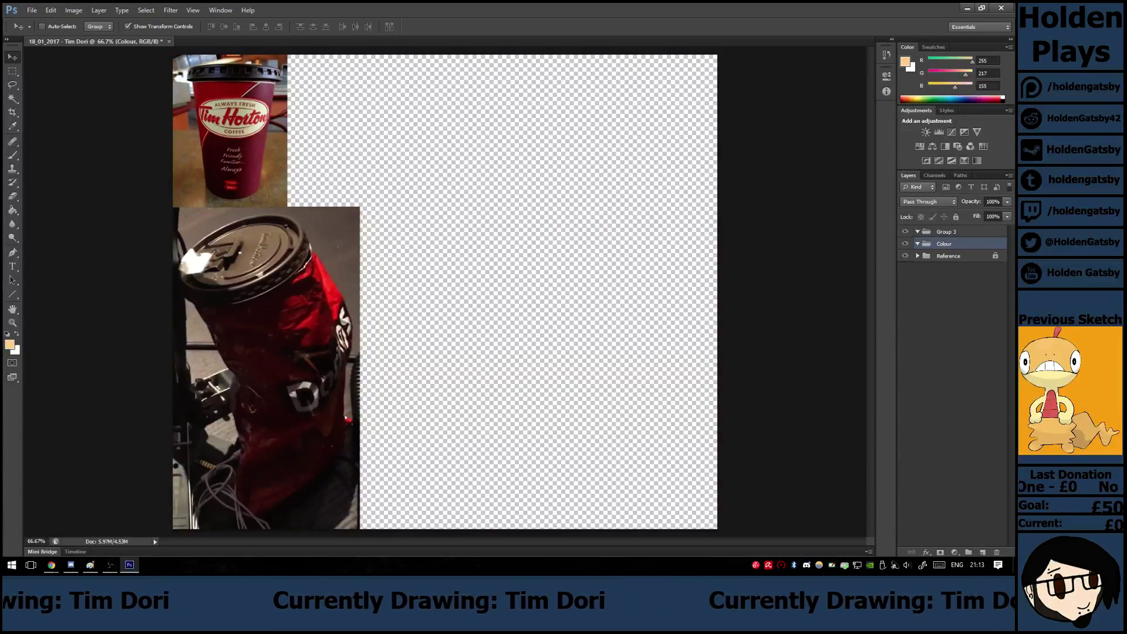
Add ten new empty layers inside the Colour group.
{"action": "left_click", "coordinate": [983, 552]}
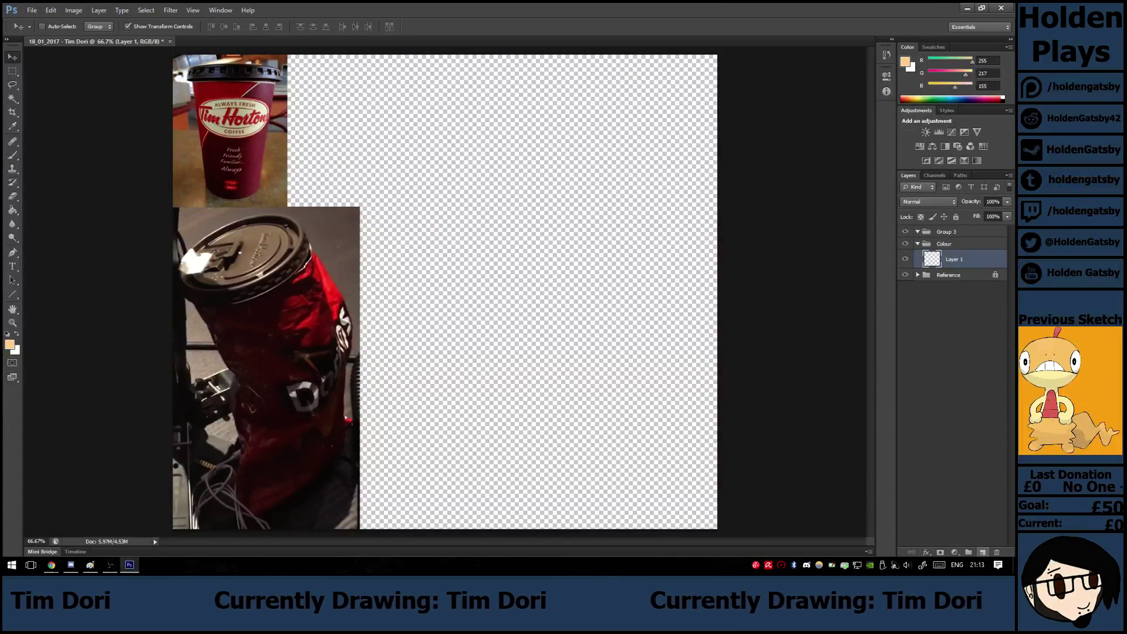
{"action": "left_click", "coordinate": [983, 552]}
{"action": "left_click", "coordinate": [983, 553]}
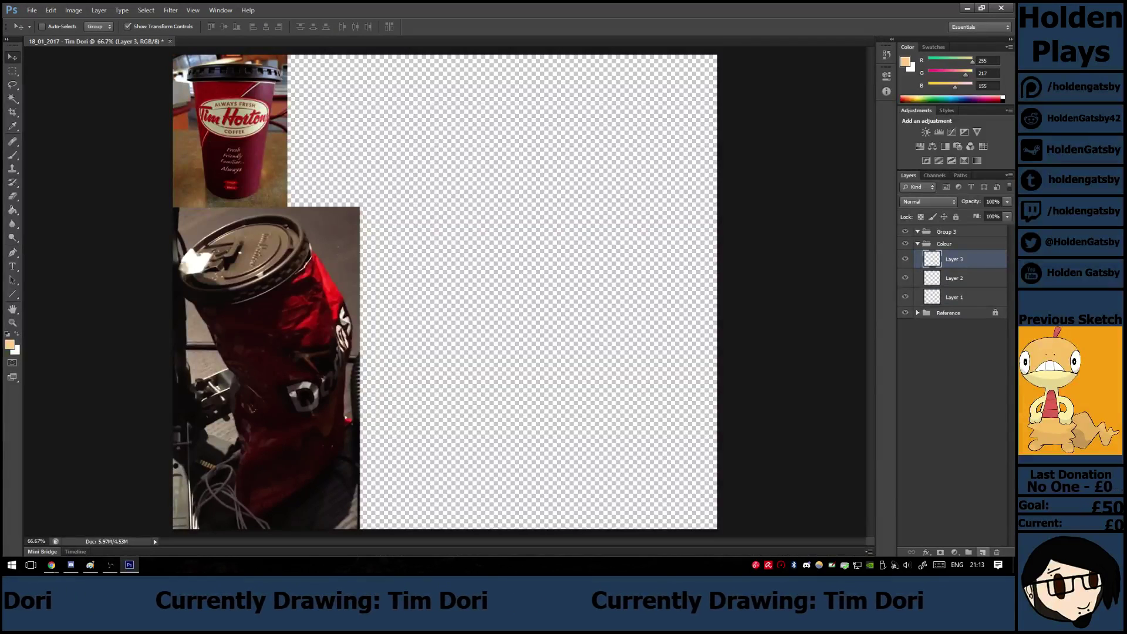
{"action": "left_click", "coordinate": [983, 552]}
{"action": "left_click", "coordinate": [983, 553]}
{"action": "left_click", "coordinate": [983, 553]}
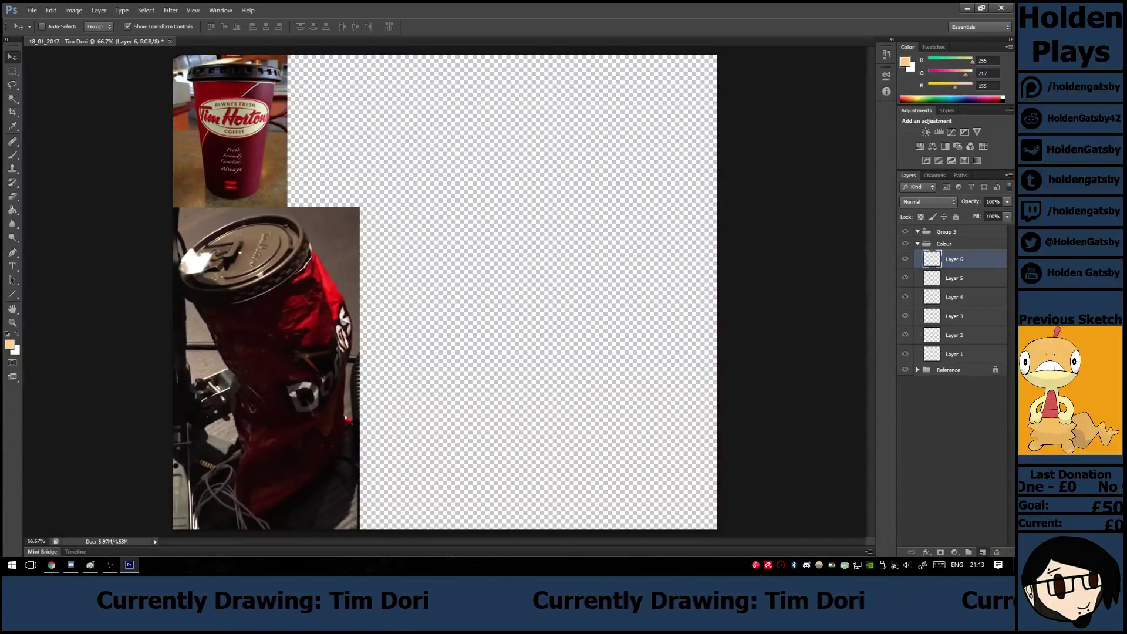
{"action": "left_click", "coordinate": [983, 552]}
{"action": "left_click", "coordinate": [983, 552]}
{"action": "left_click", "coordinate": [983, 552]}
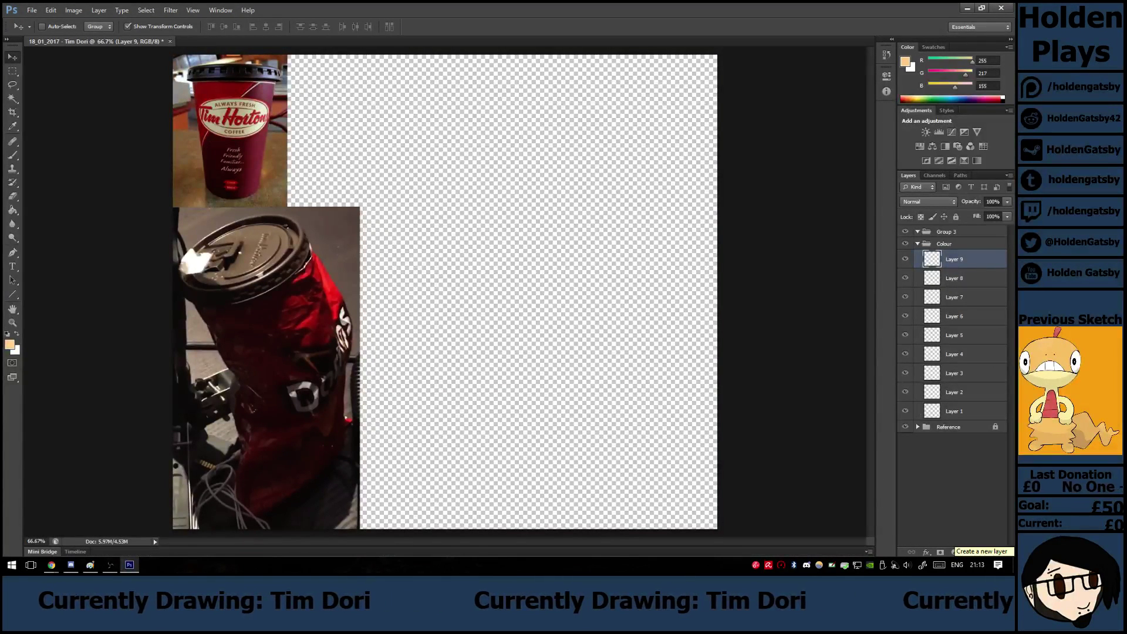
{"action": "left_click", "coordinate": [983, 552]}
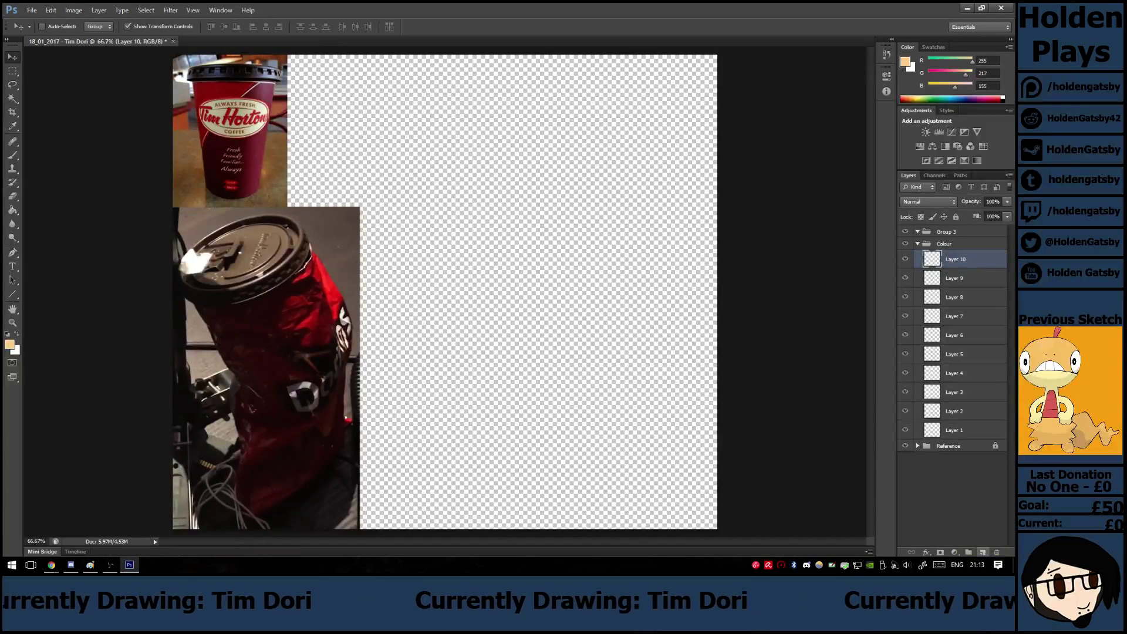
Rename Layer 1 to DRed and Layer 2 to DRed Highlight in the Colour group.
{"action": "double_click", "coordinate": [955, 430]}
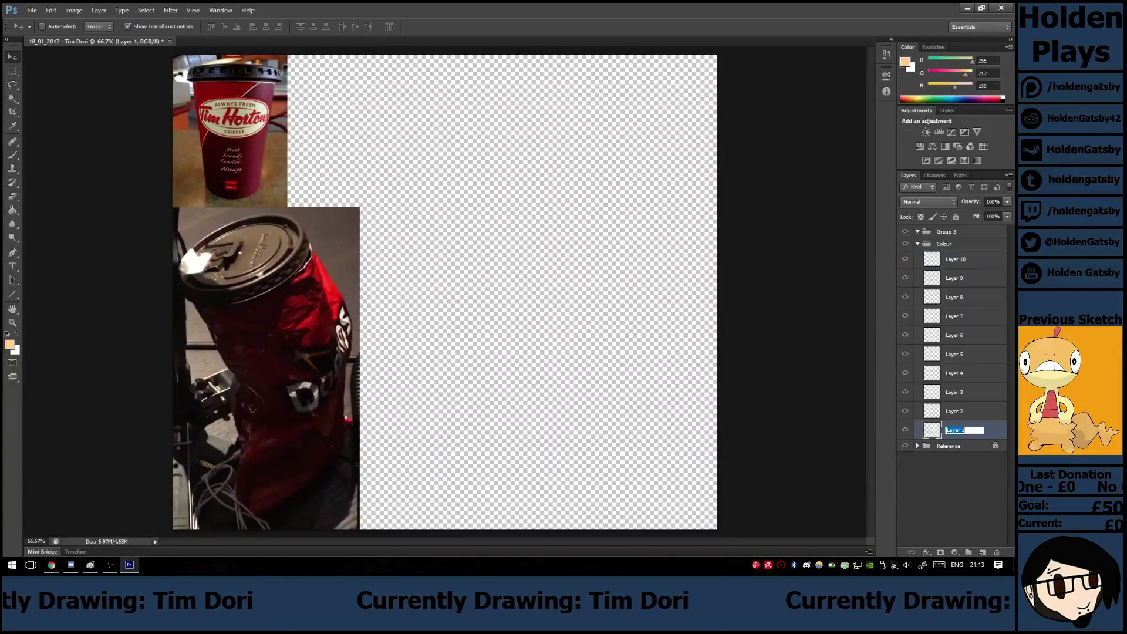
{"action": "type", "text": "DRed"}
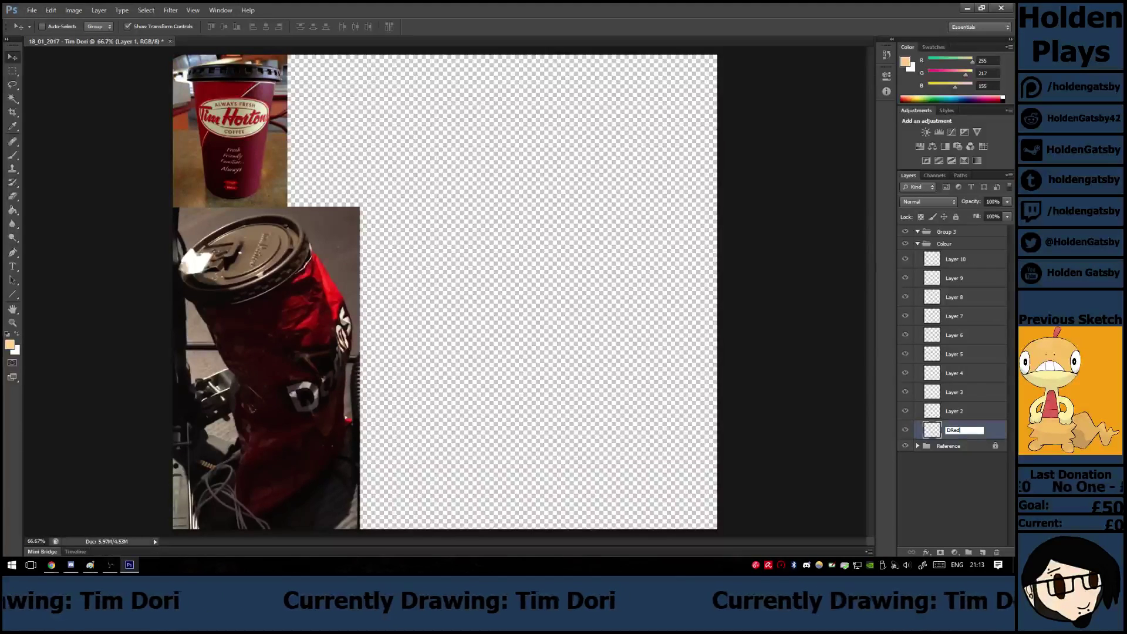
{"action": "key", "text": "Return"}
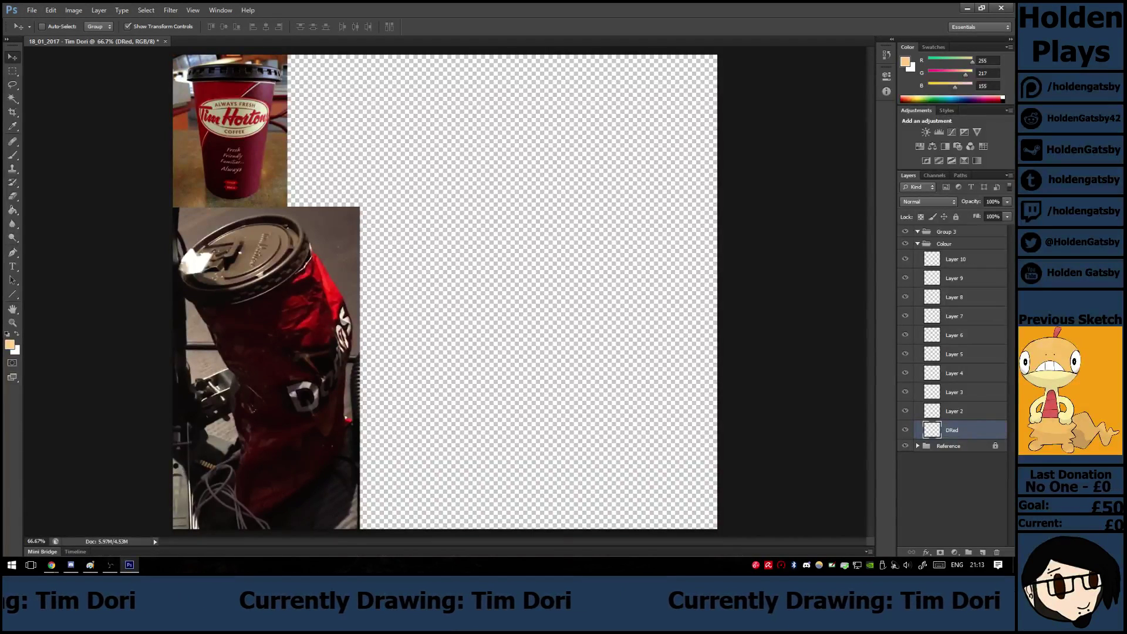
{"action": "double_click", "coordinate": [955, 411]}
{"action": "type", "text": "DRed"}
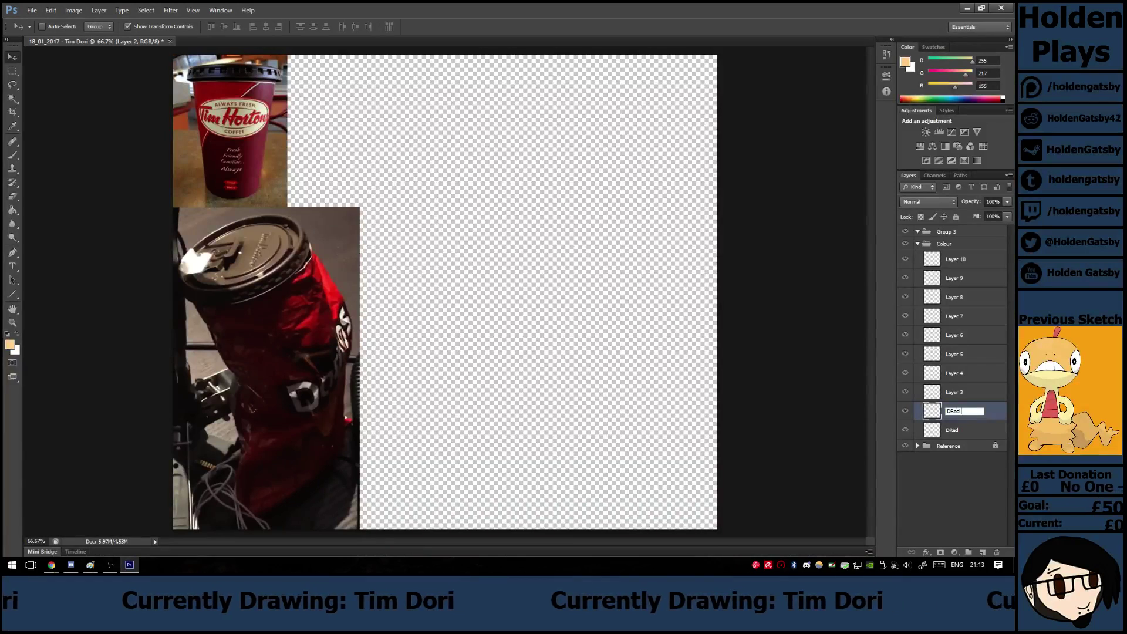
{"action": "type", "text": " Highlight"}
{"action": "key", "text": "Return"}
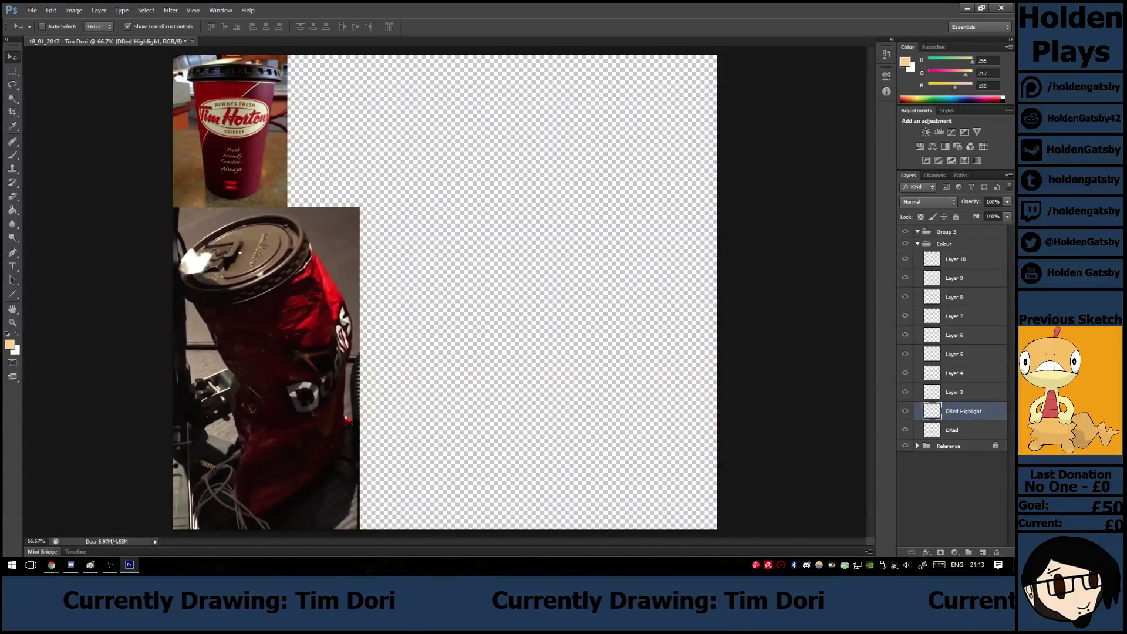
Rename Layer 3 to DRed Shadow and Layer 4 to TRed in the Colour group.
{"action": "double_click", "coordinate": [954, 392]}
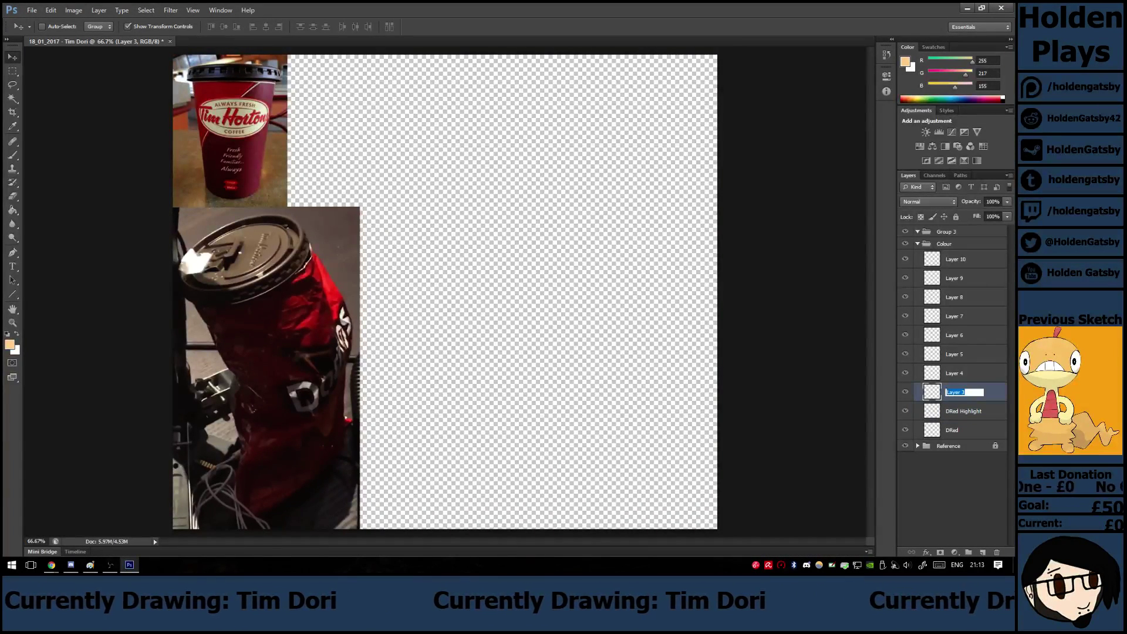
{"action": "type", "text": "DRed Shado"}
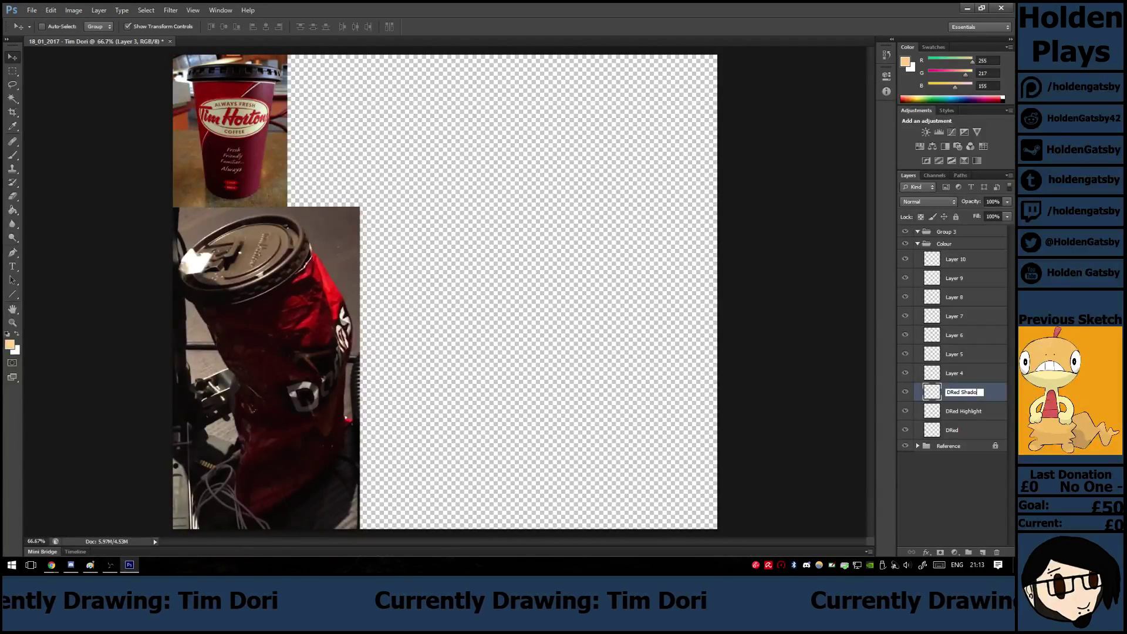
{"action": "type", "text": "w"}
{"action": "key", "text": "Return"}
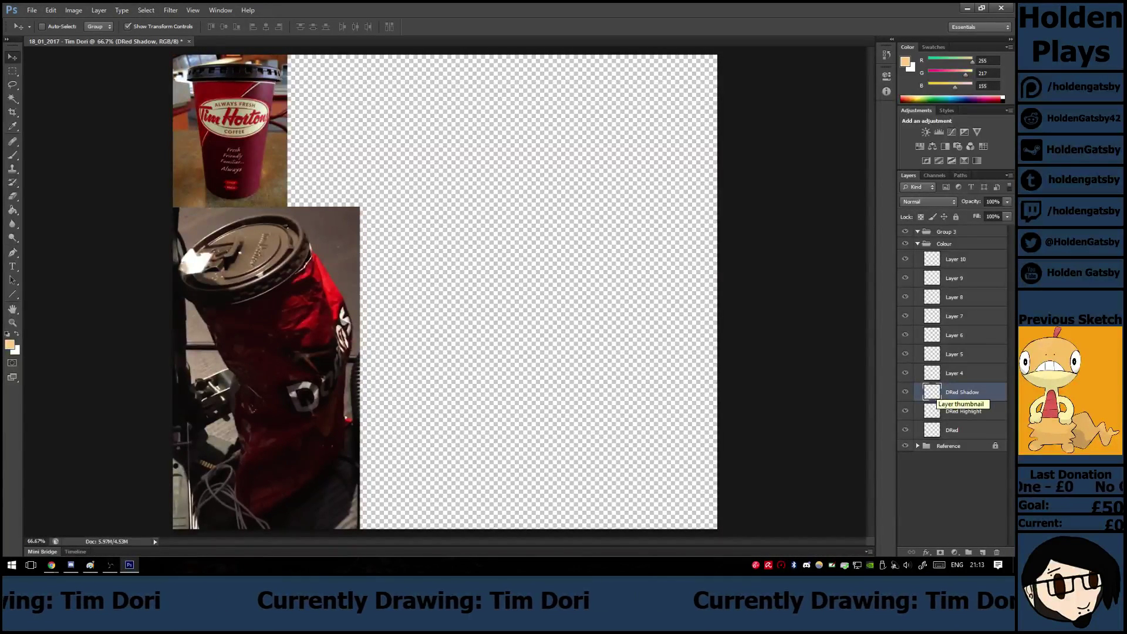
{"action": "double_click", "coordinate": [954, 373]}
{"action": "type", "text": "TRed"}
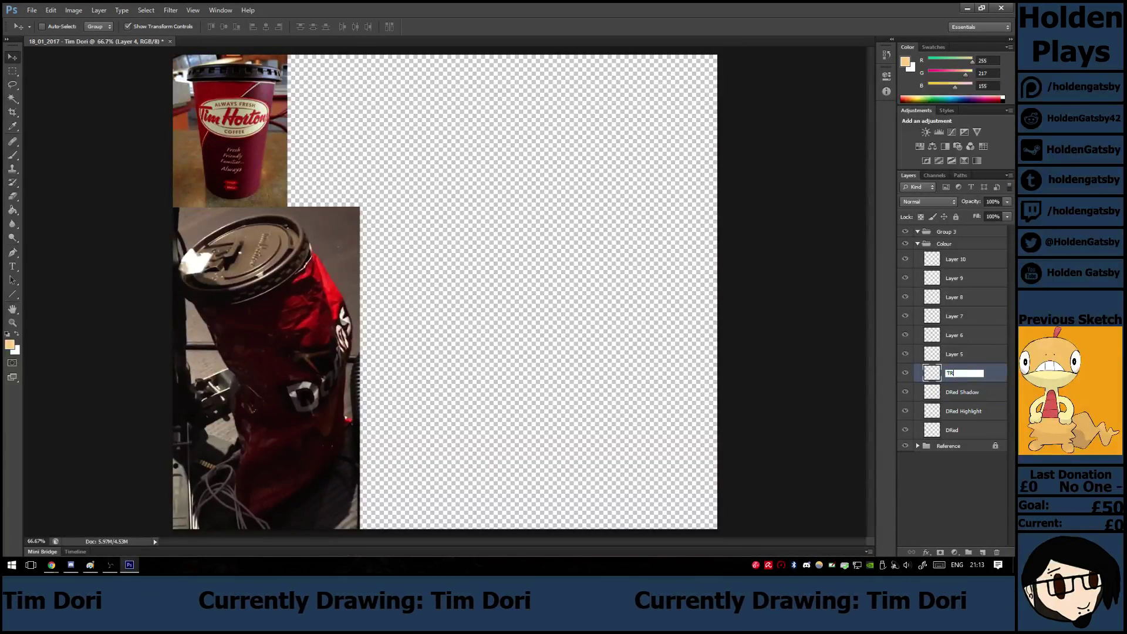
{"action": "key", "text": "Return"}
Rename Layer 5 to TRed Highlight and Layer 6 to TRed Shadow in the Colour group.
{"action": "double_click", "coordinate": [954, 355]}
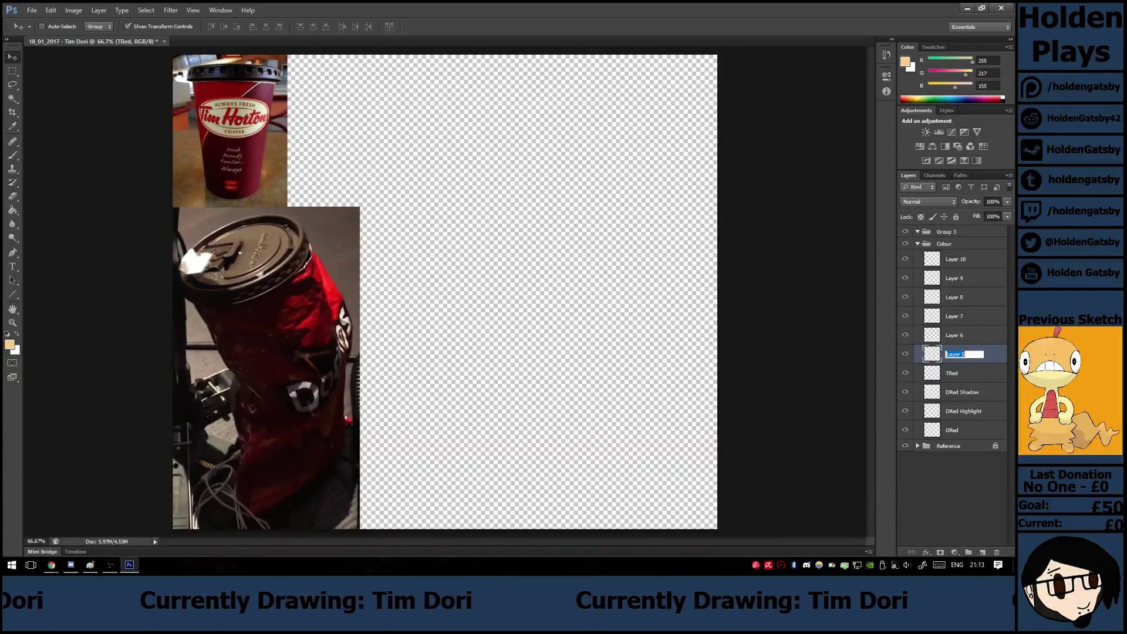
{"action": "type", "text": "TRed"}
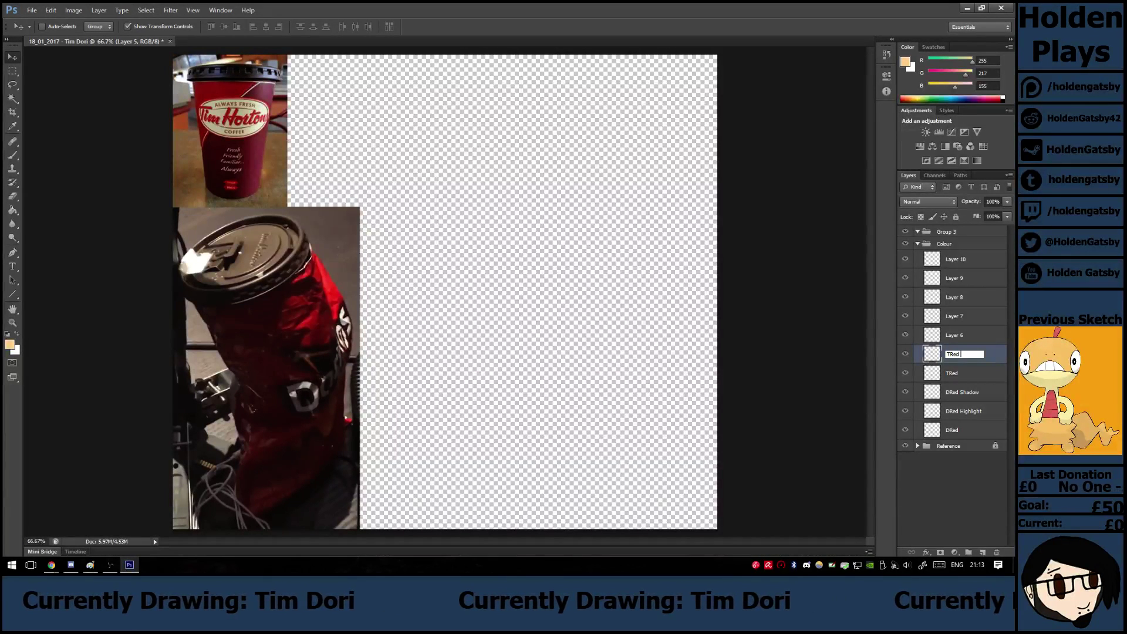
{"action": "type", "text": " Highlight"}
{"action": "key", "text": "Return"}
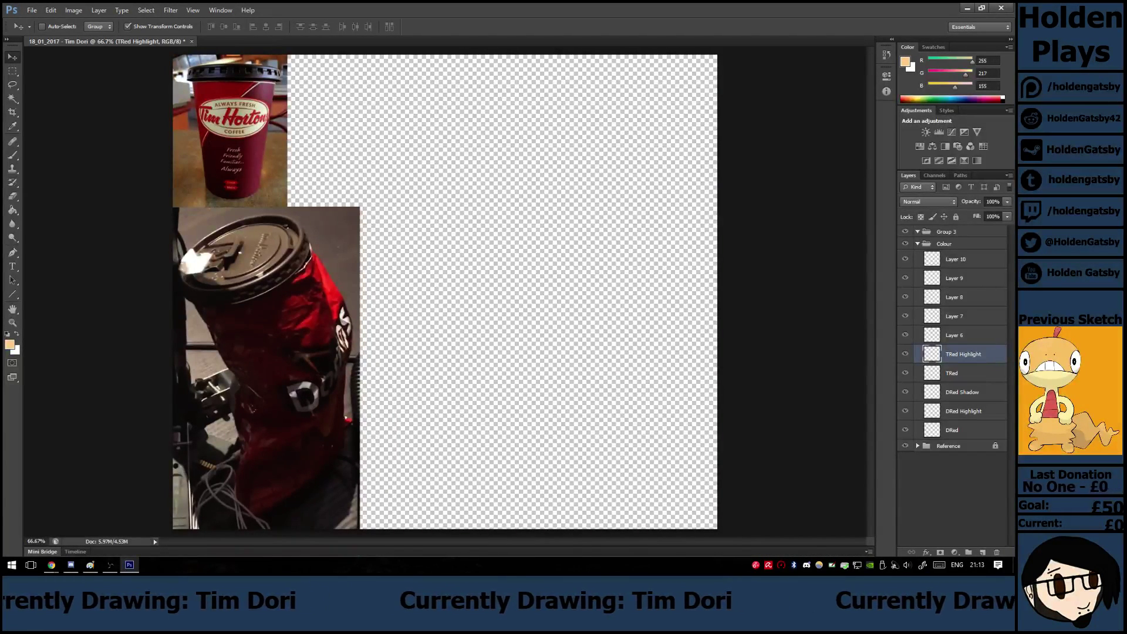
{"action": "double_click", "coordinate": [955, 335]}
{"action": "type", "text": "TRed"}
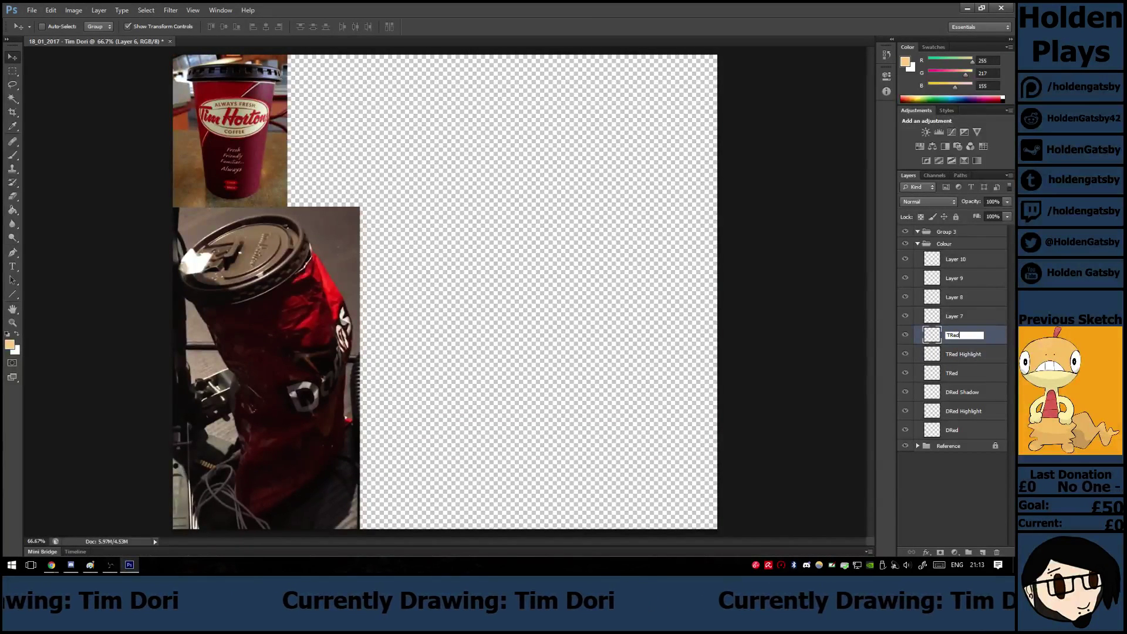
{"action": "type", "text": " Shadow"}
{"action": "key", "text": "Return"}
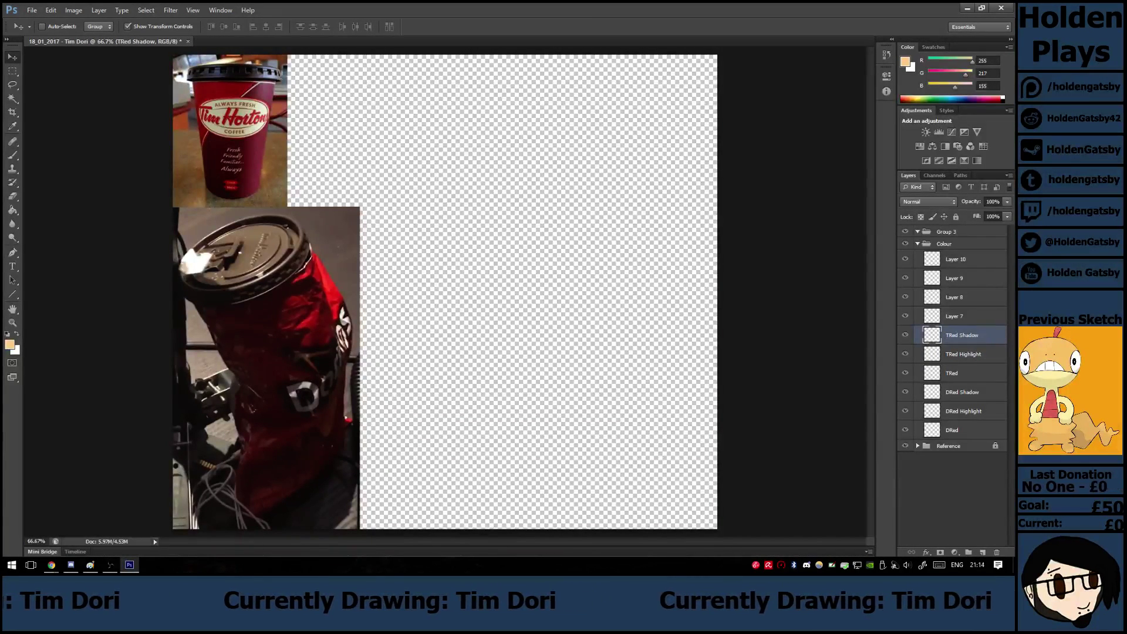
Rename Layer 7 to Purple and Layer 10 to White Shadow in the Colour group.
{"action": "double_click", "coordinate": [955, 316]}
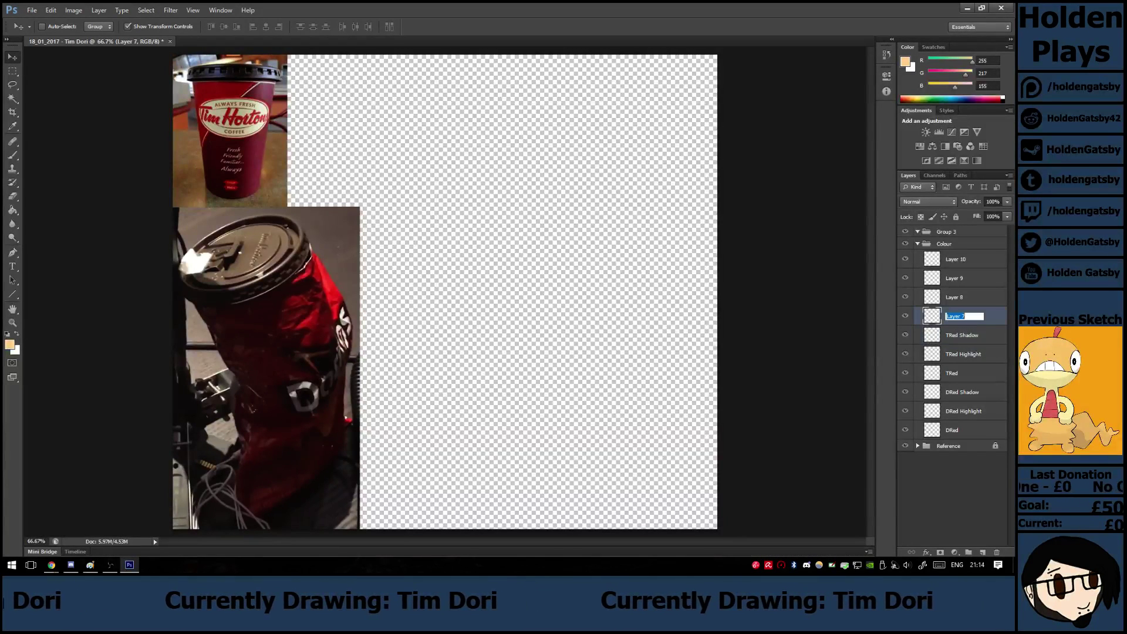
{"action": "type", "text": "Purple"}
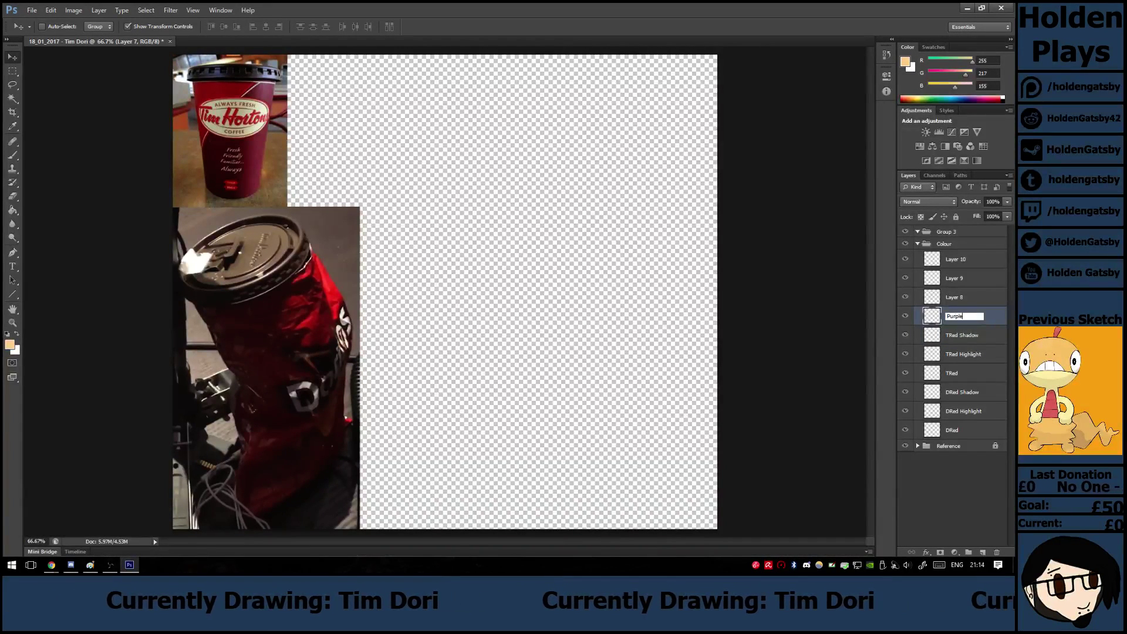
{"action": "key", "text": "Return"}
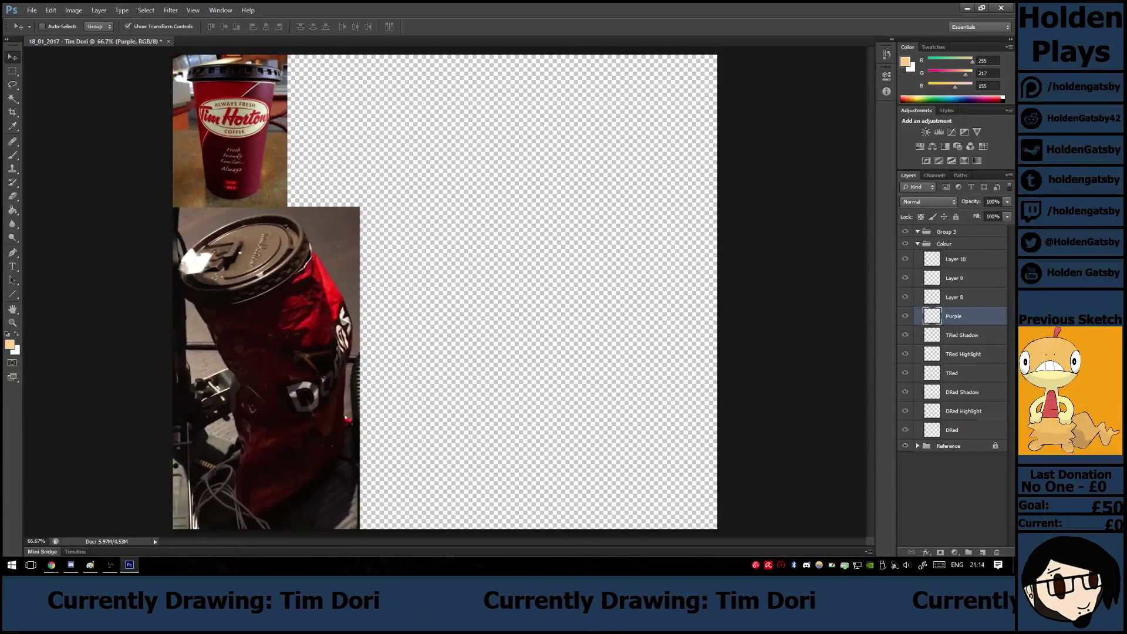
{"action": "double_click", "coordinate": [956, 259]}
{"action": "type", "text": "White Shadow"}
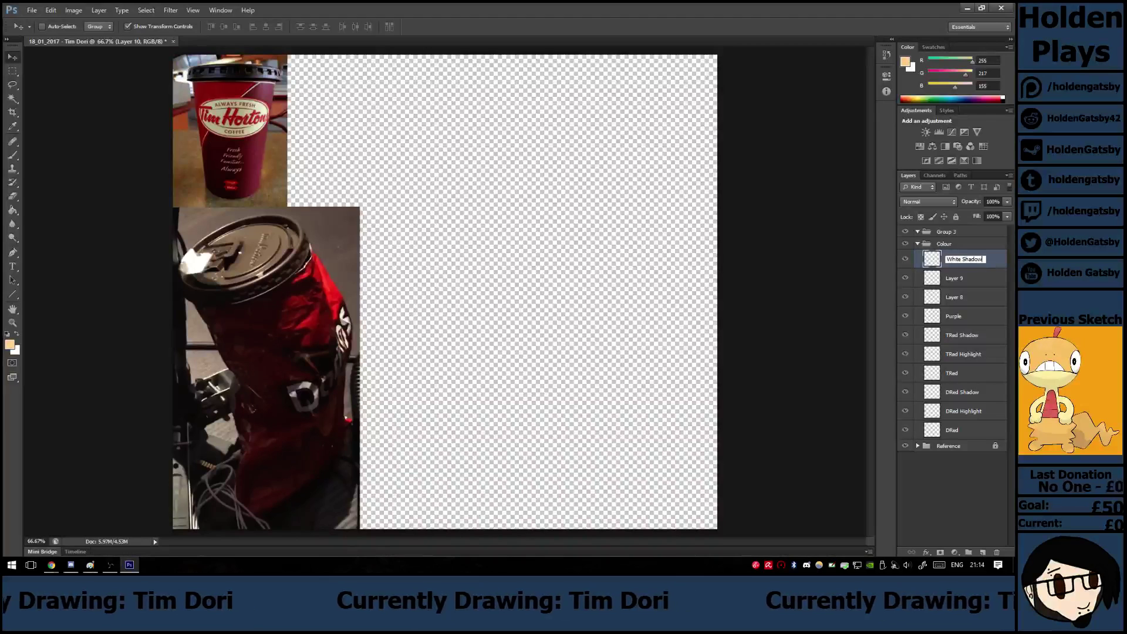
{"action": "key", "text": "Return"}
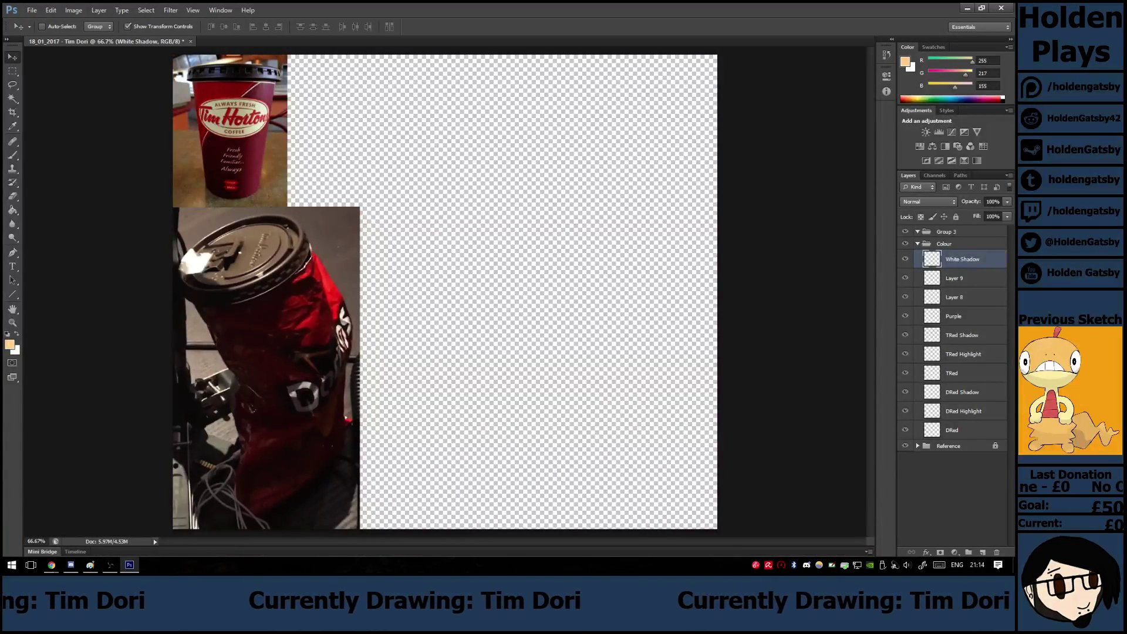
Rename Layer 8 to Purple Shadow and Layer 9 to White in the Colour group.
{"action": "double_click", "coordinate": [955, 298]}
{"action": "type", "text": "Purp"}
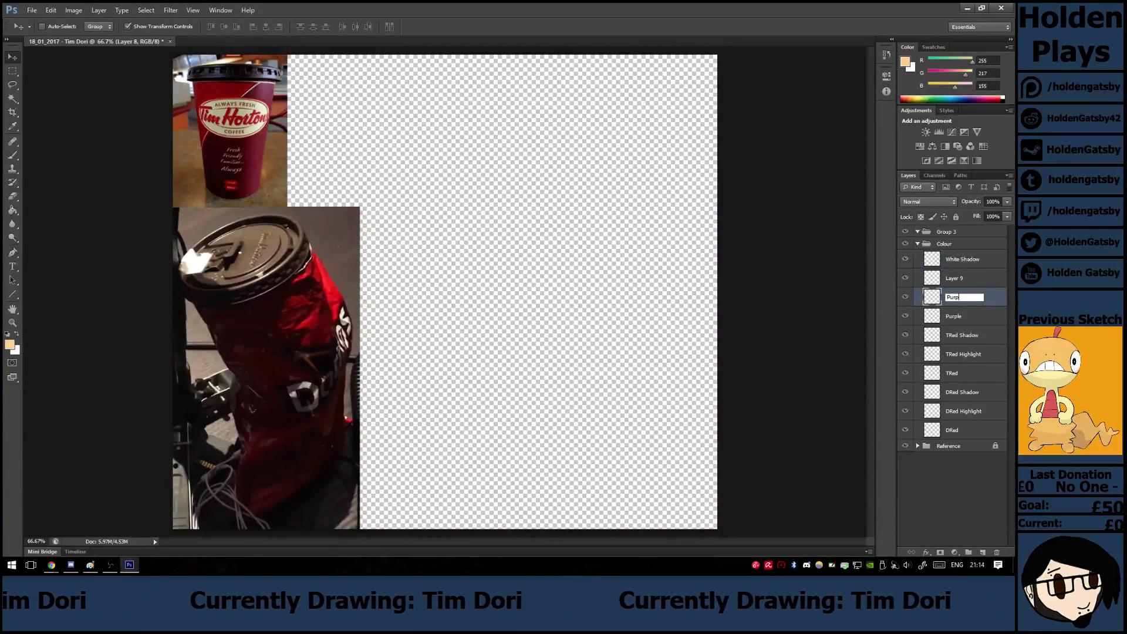
{"action": "type", "text": "le Shadow"}
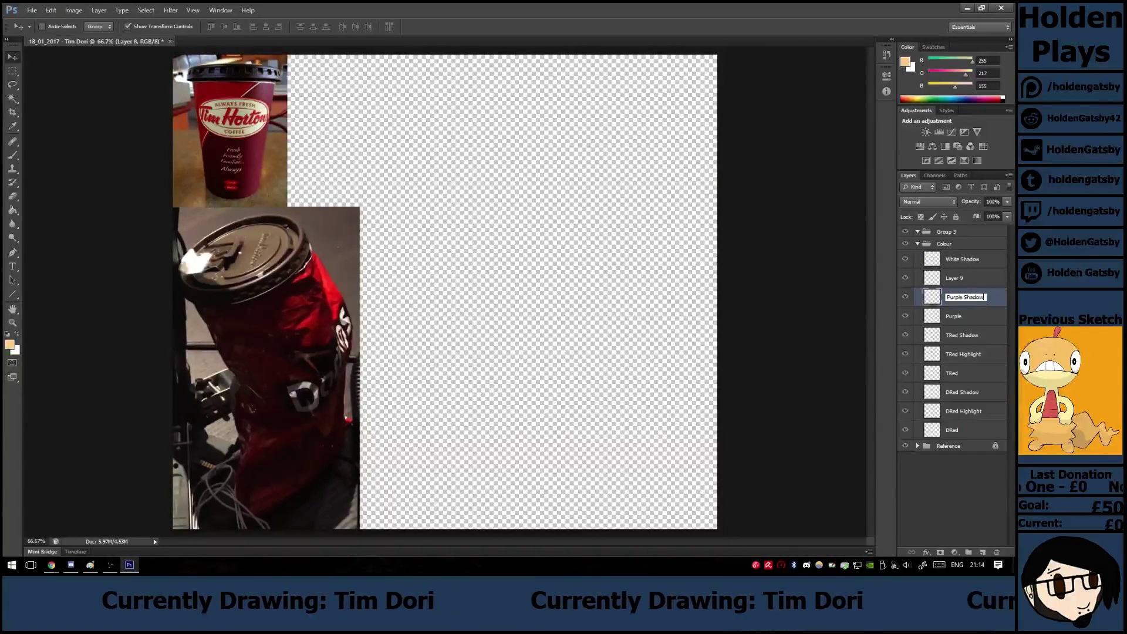
{"action": "key", "text": "Return"}
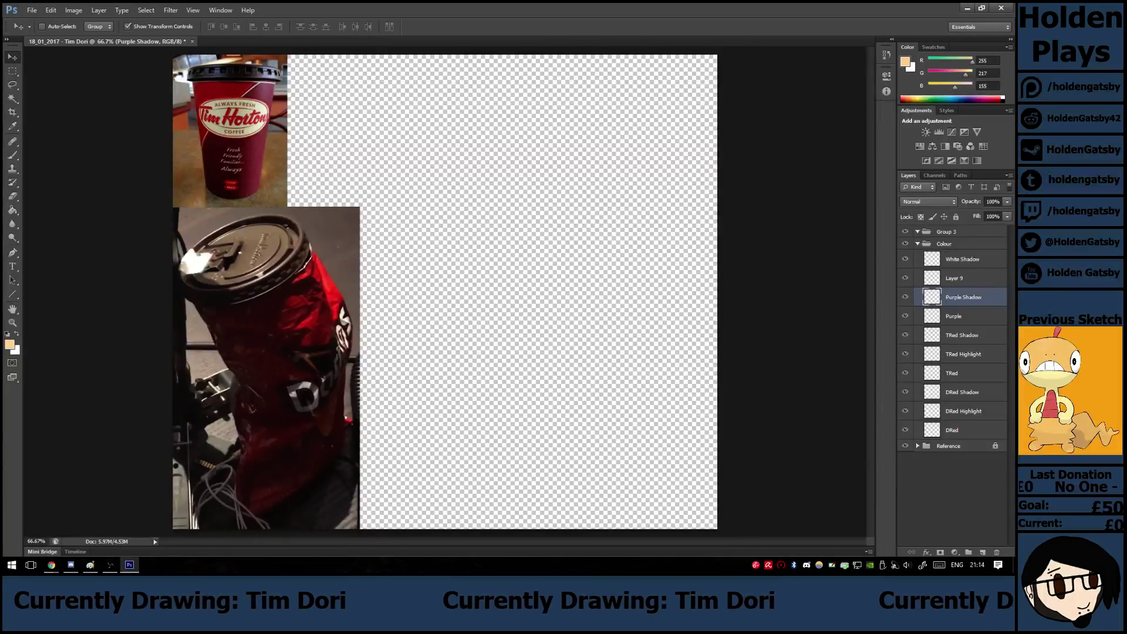
{"action": "double_click", "coordinate": [955, 278]}
{"action": "type", "text": "White"}
{"action": "key", "text": "Return"}
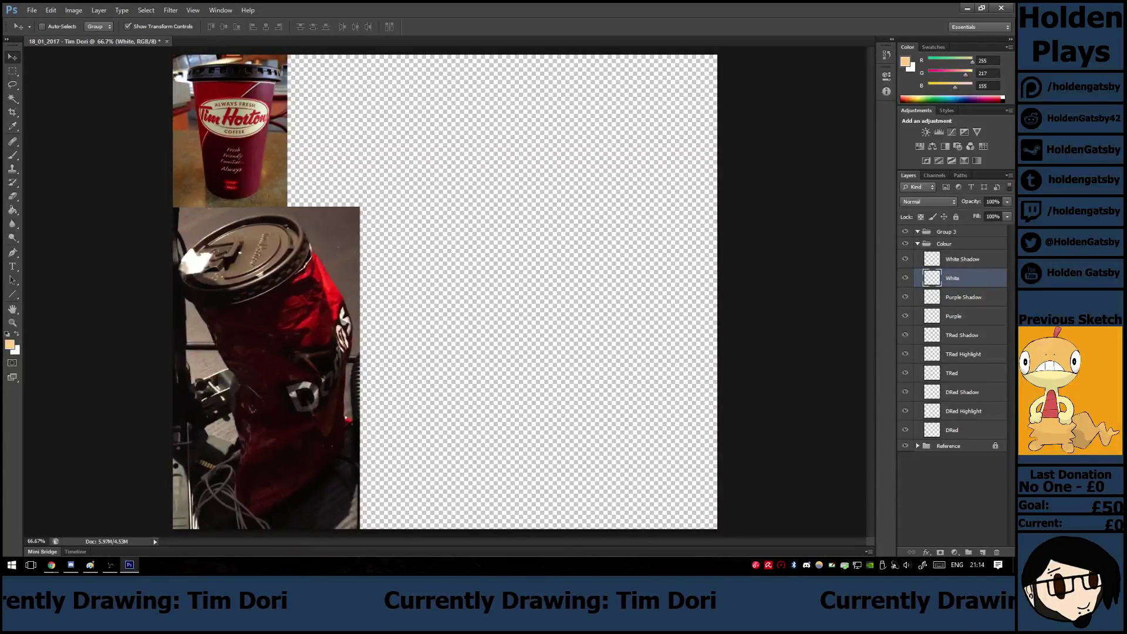
Rename Group 3 to Lines and select the Colour group.
{"action": "left_click", "coordinate": [961, 244]}
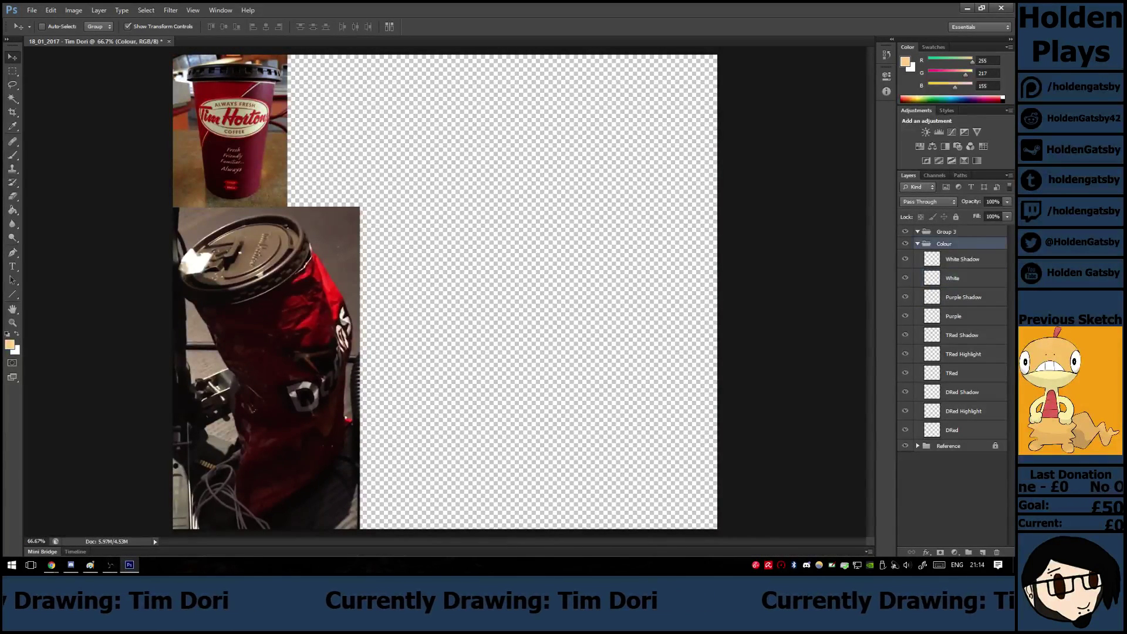
{"action": "double_click", "coordinate": [948, 232]}
{"action": "type", "text": "Lines"}
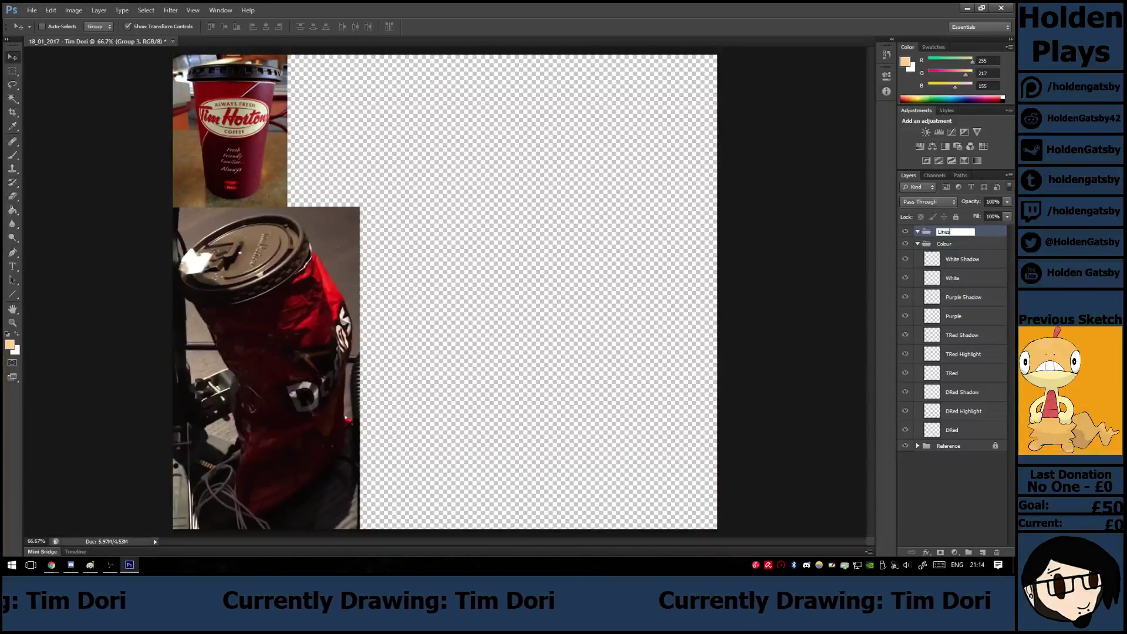
{"action": "key", "text": "Return"}
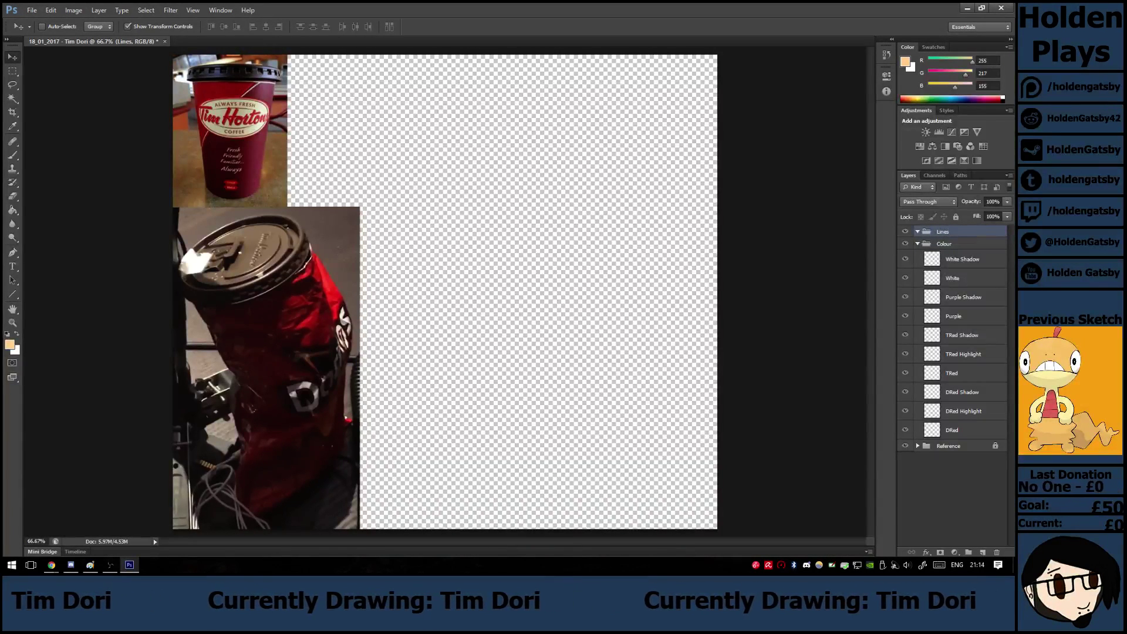
{"action": "left_click", "coordinate": [961, 243]}
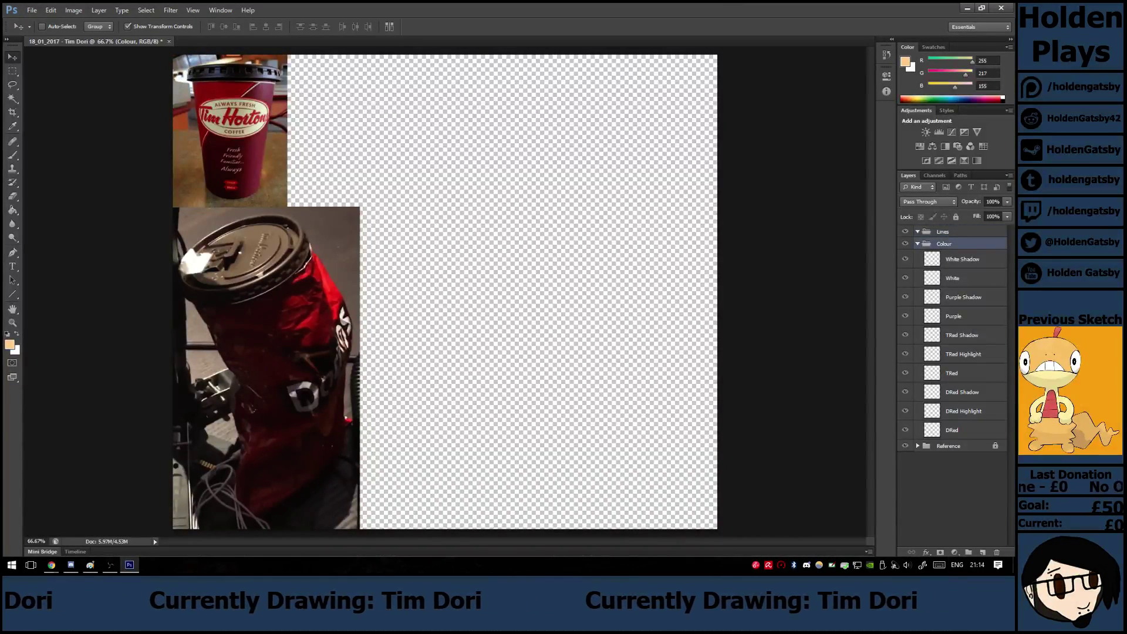
Lock the Colour group and collapse it in the layer stack.
{"action": "left_click", "coordinate": [955, 217]}
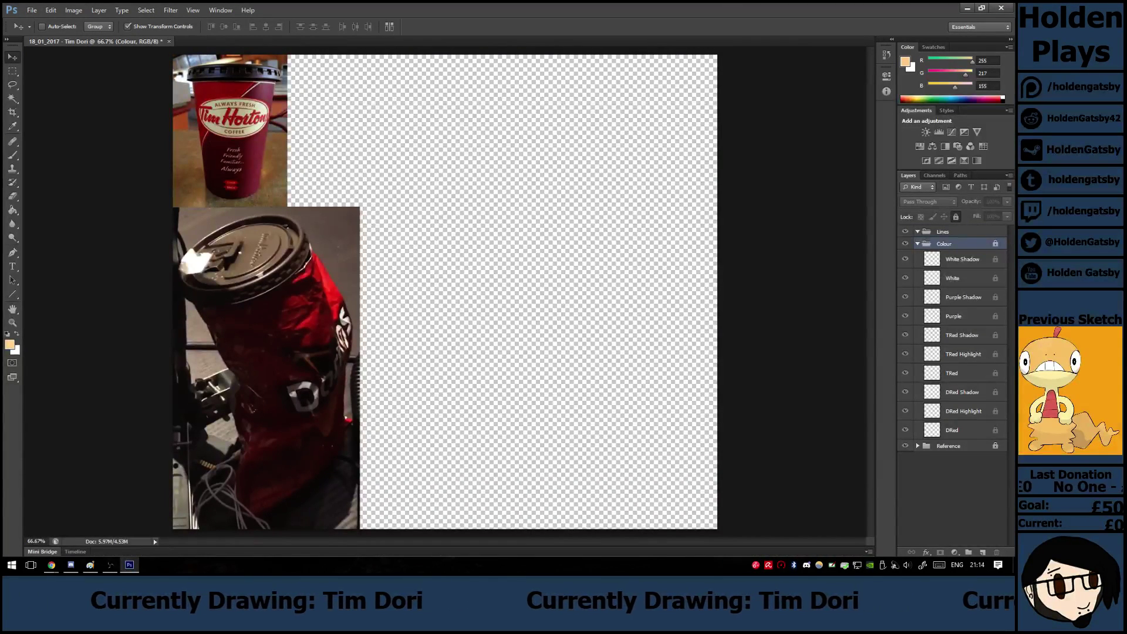
{"action": "left_click", "coordinate": [918, 244]}
{"action": "key", "text": "alt+Tab"}
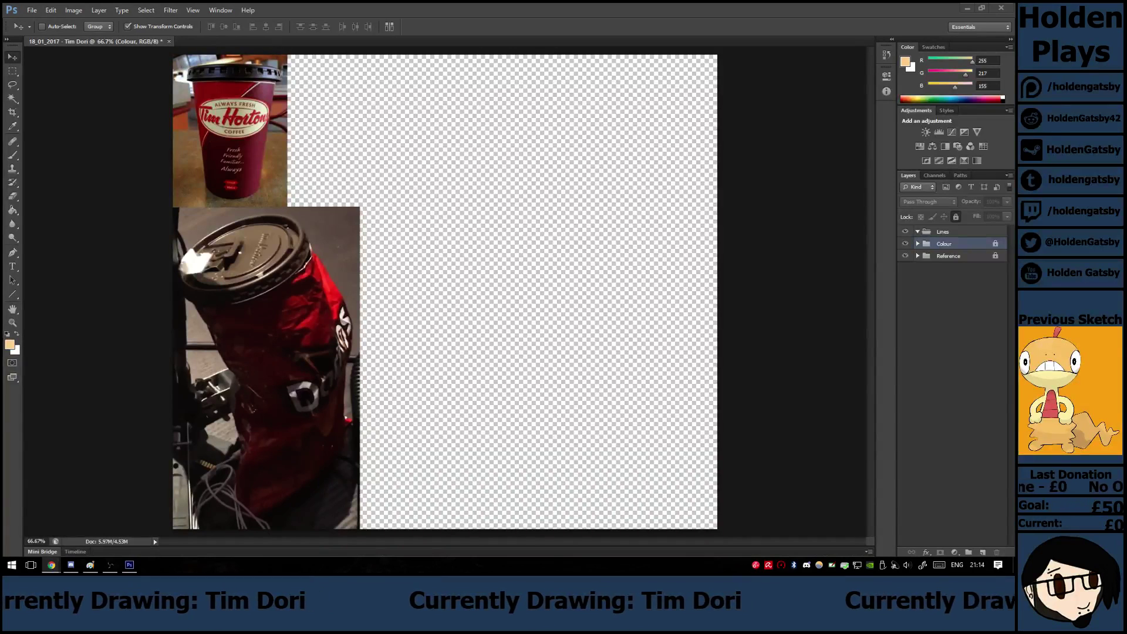
{"action": "key", "text": "alt+Tab"}
Add five new empty layers inside the Lines group.
{"action": "left_click", "coordinate": [961, 231]}
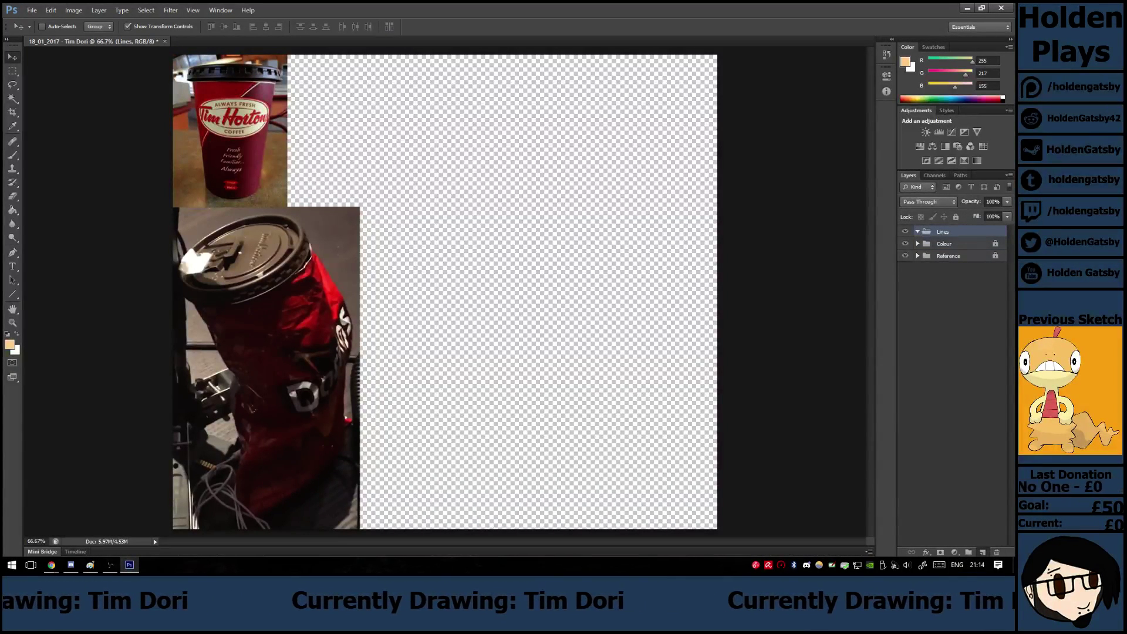
{"action": "left_click", "coordinate": [983, 552]}
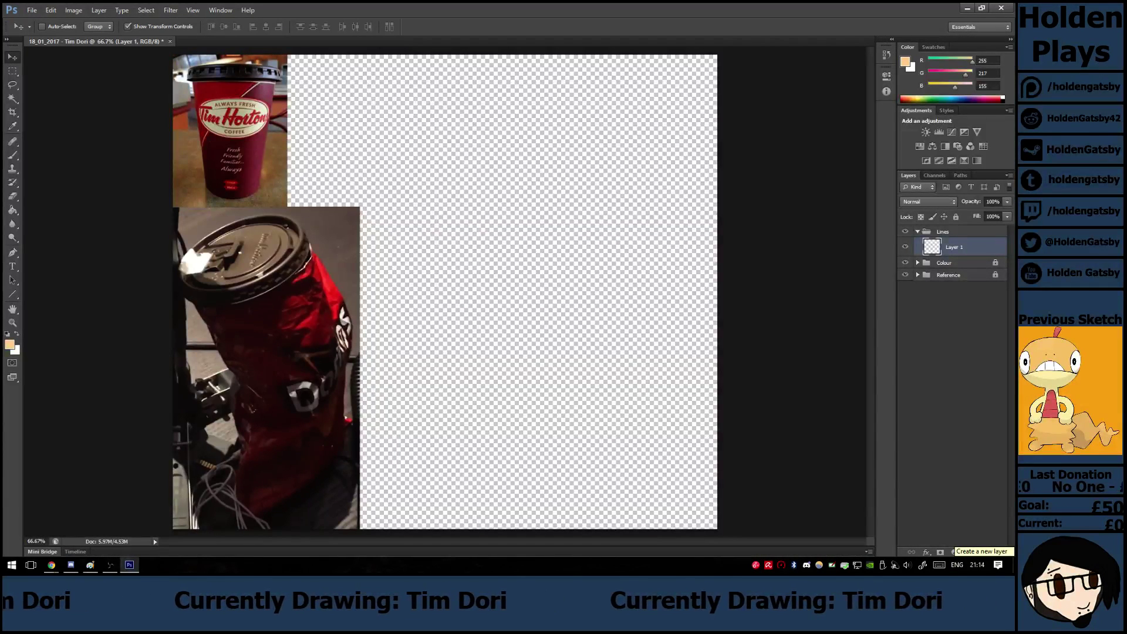
{"action": "left_click", "coordinate": [982, 552]}
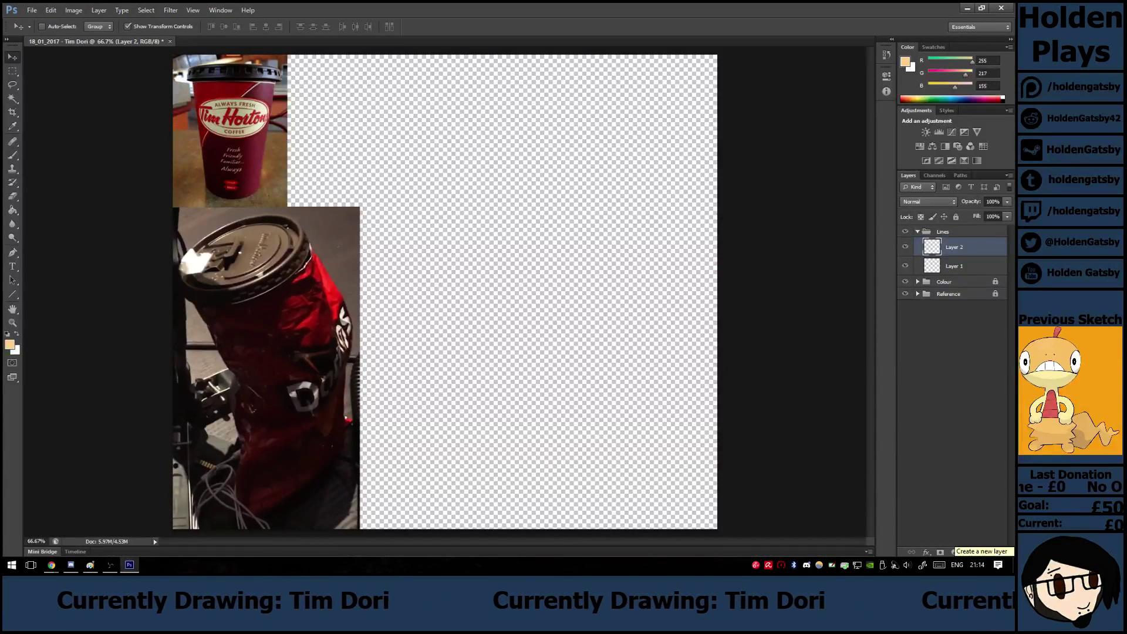
{"action": "left_click", "coordinate": [982, 552]}
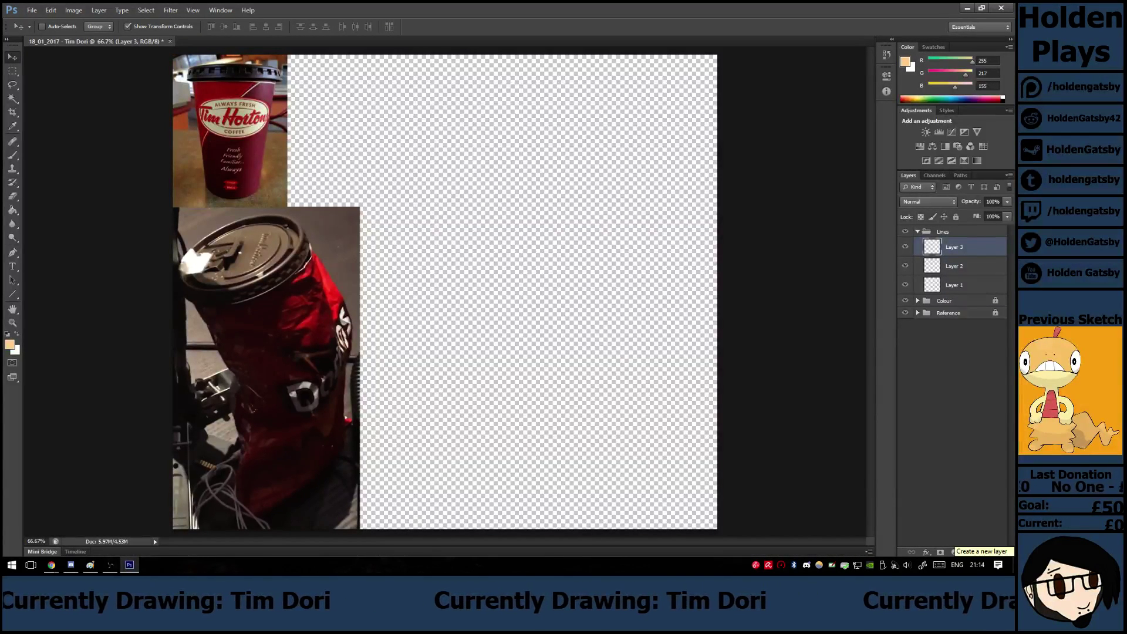
{"action": "left_click", "coordinate": [983, 553]}
{"action": "left_click", "coordinate": [982, 553]}
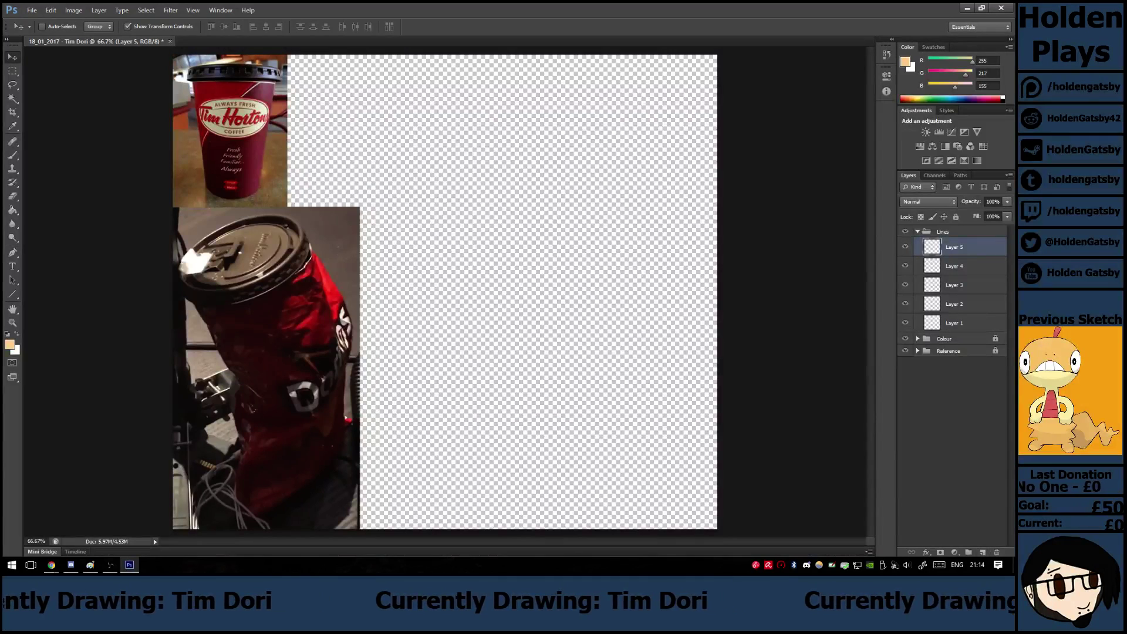
Rename Layer 1 to Bag and Layer 2 to Cup in the Lines group.
{"action": "double_click", "coordinate": [954, 323]}
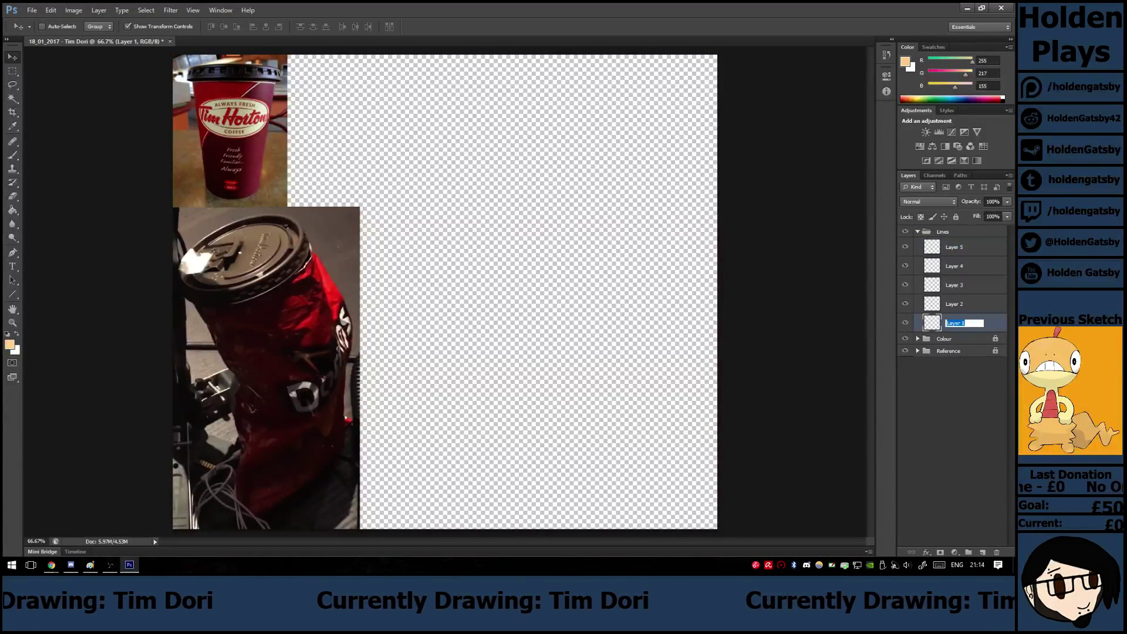
{"action": "type", "text": "Bag"}
{"action": "key", "text": "Return"}
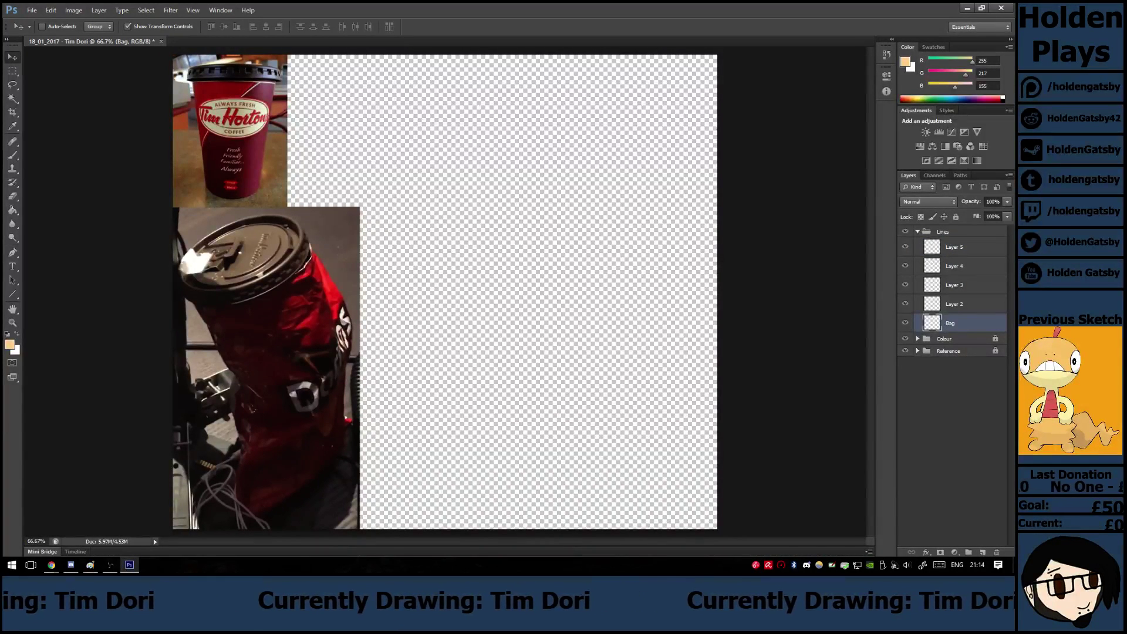
{"action": "double_click", "coordinate": [955, 304]}
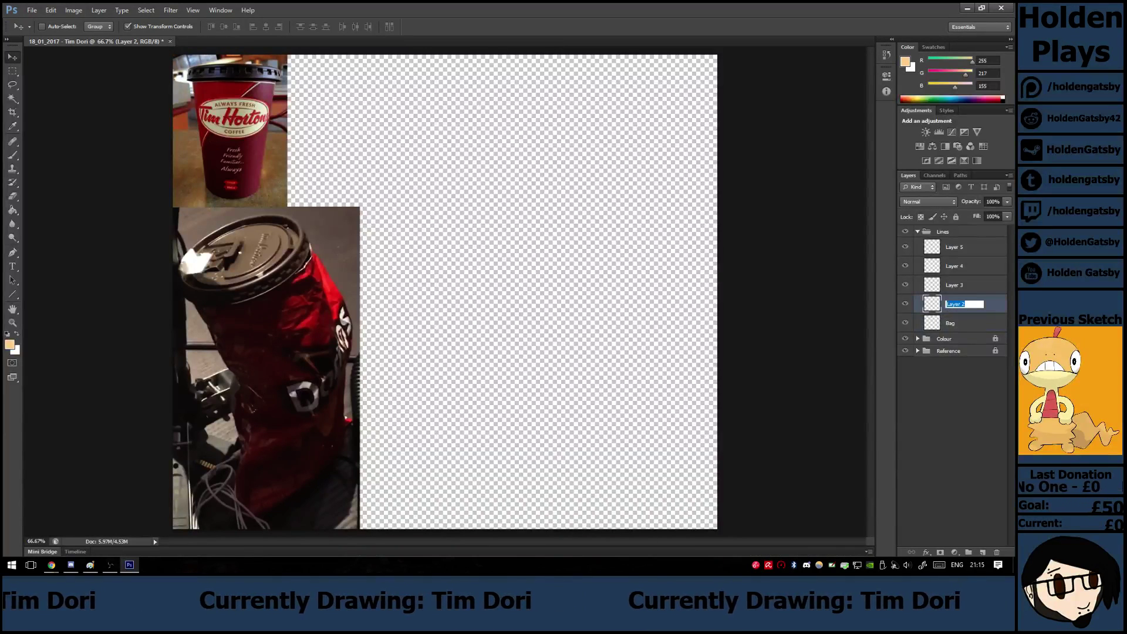
{"action": "type", "text": "Cup"}
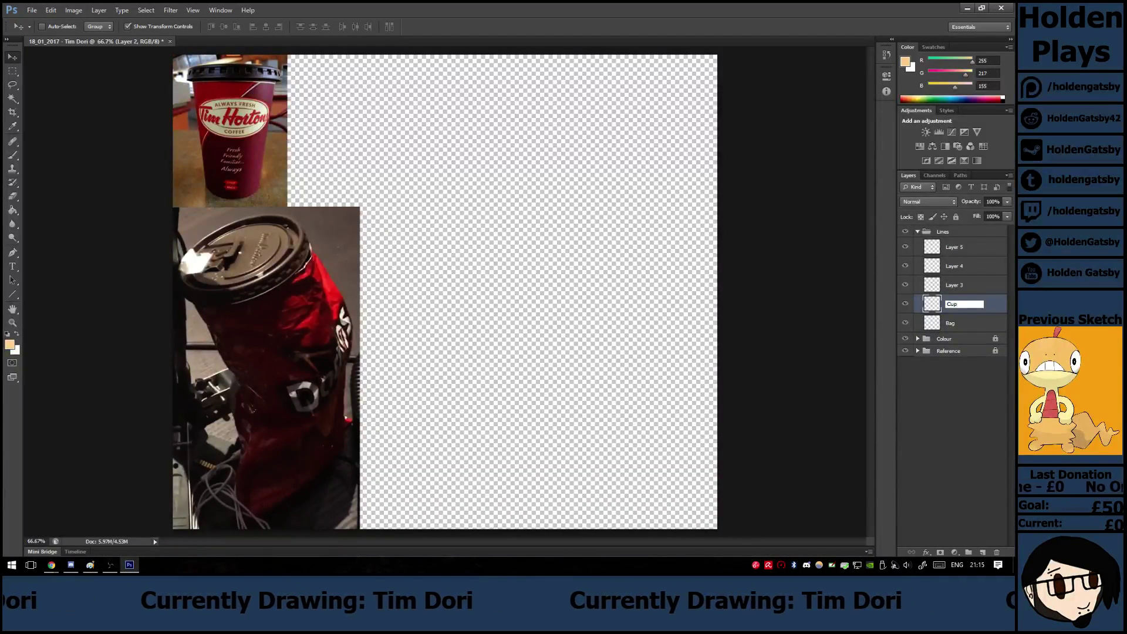
{"action": "key", "text": "Return"}
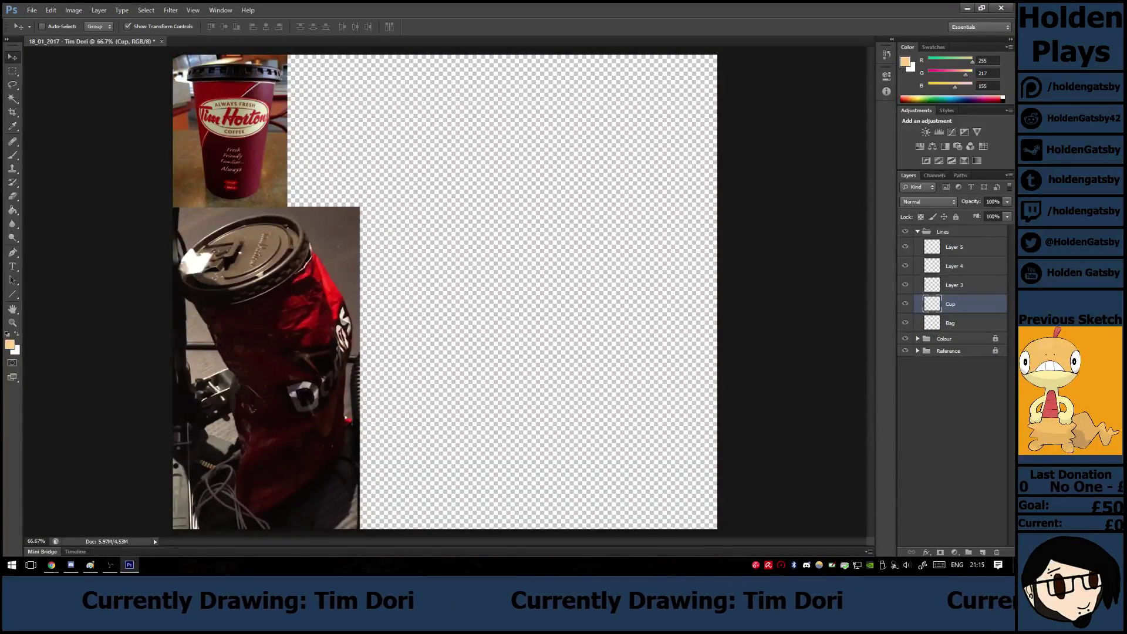
Rename Layer 3 to Name and Layer 4 to Eyes in the Lines group.
{"action": "double_click", "coordinate": [954, 285]}
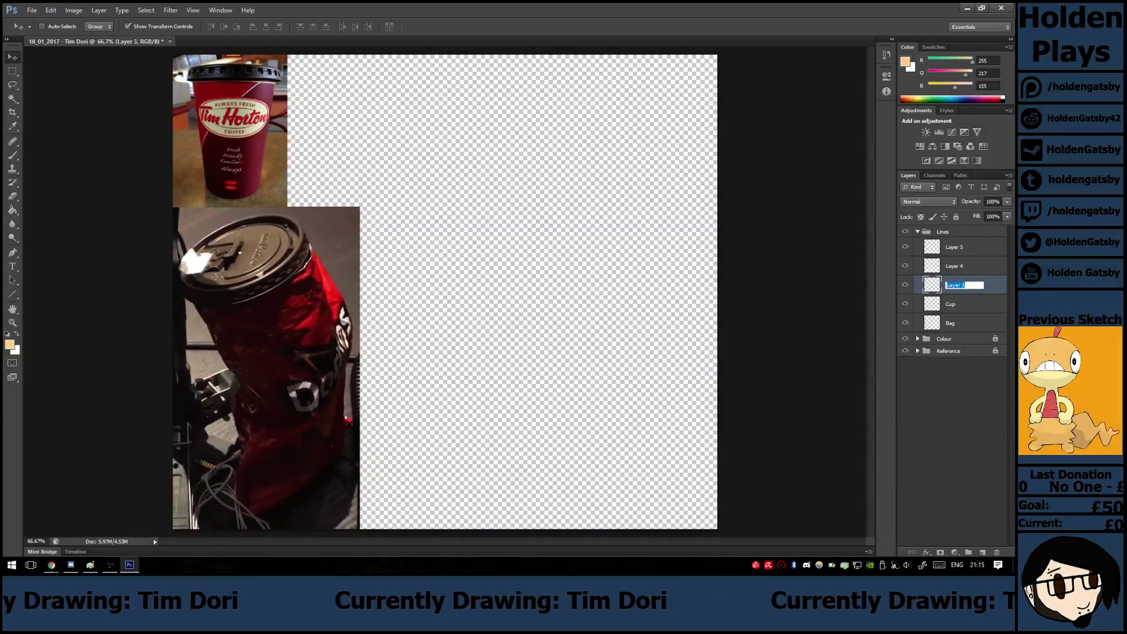
{"action": "type", "text": "Name"}
{"action": "key", "text": "Return"}
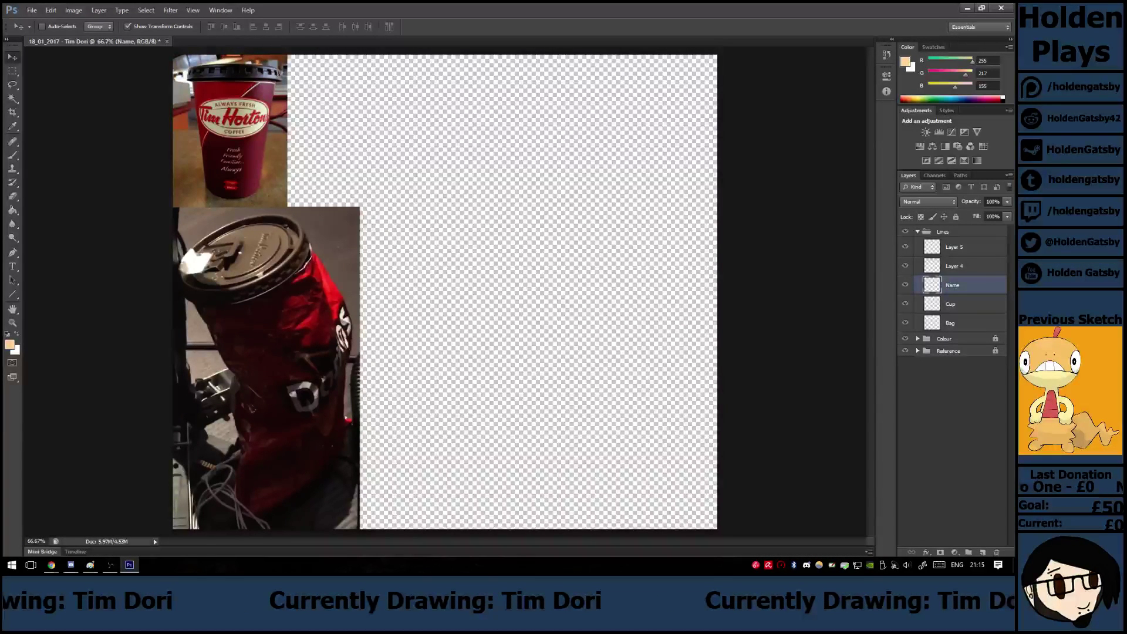
{"action": "double_click", "coordinate": [954, 266]}
{"action": "type", "text": "Eyes"}
{"action": "key", "text": "Return"}
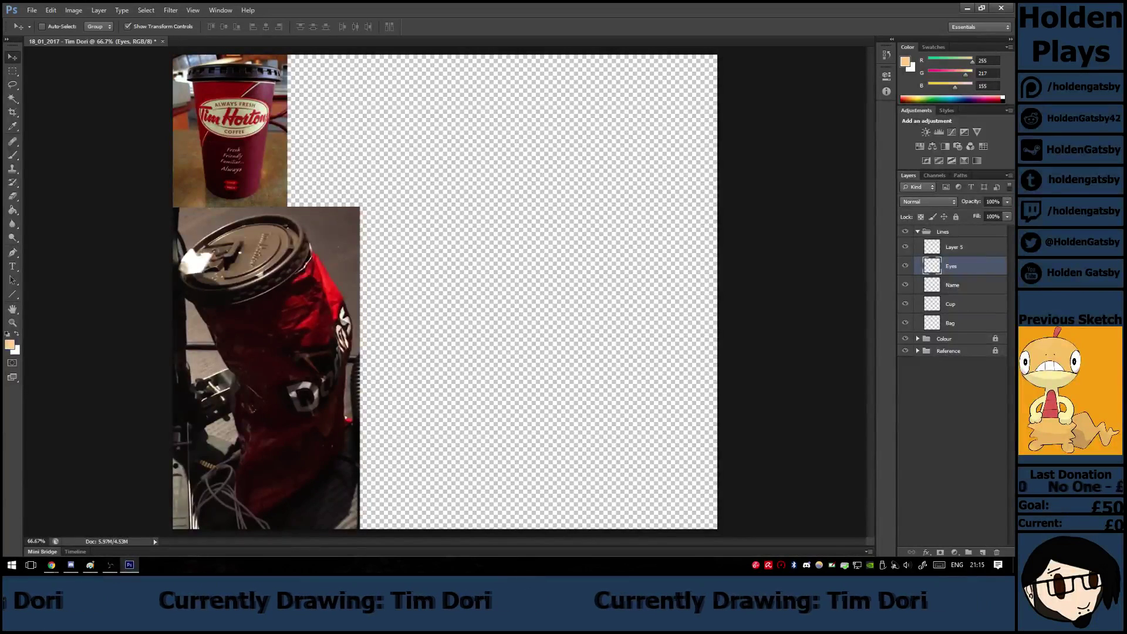
Delete the spare Layer 5 from the Lines group and select the Bag layer.
{"action": "right_click", "coordinate": [969, 247]}
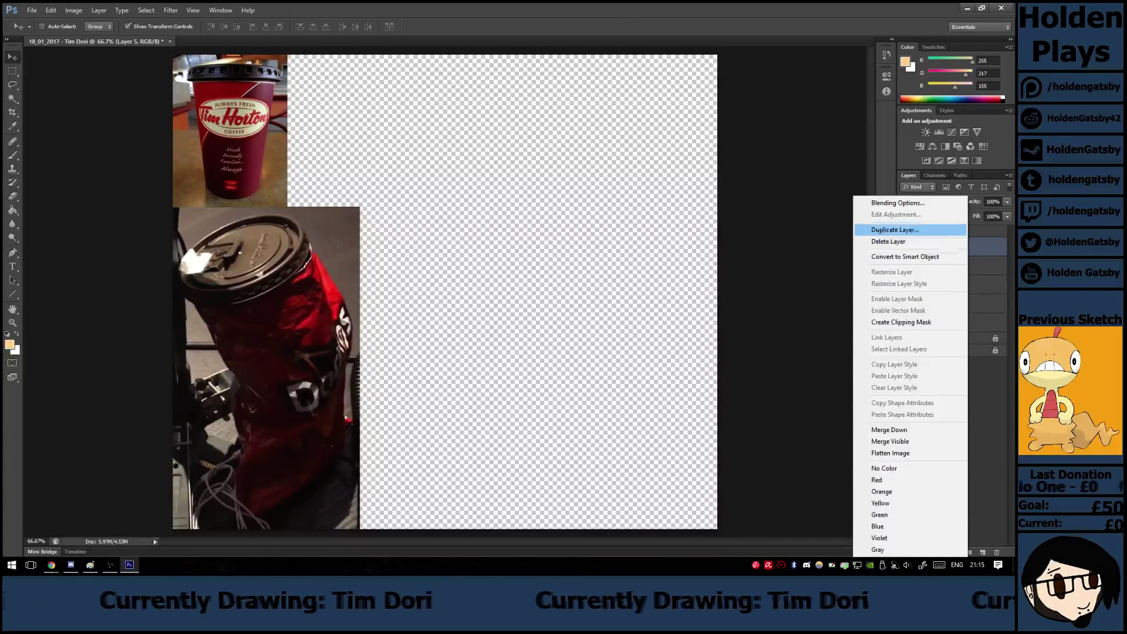
{"action": "left_click", "coordinate": [888, 241]}
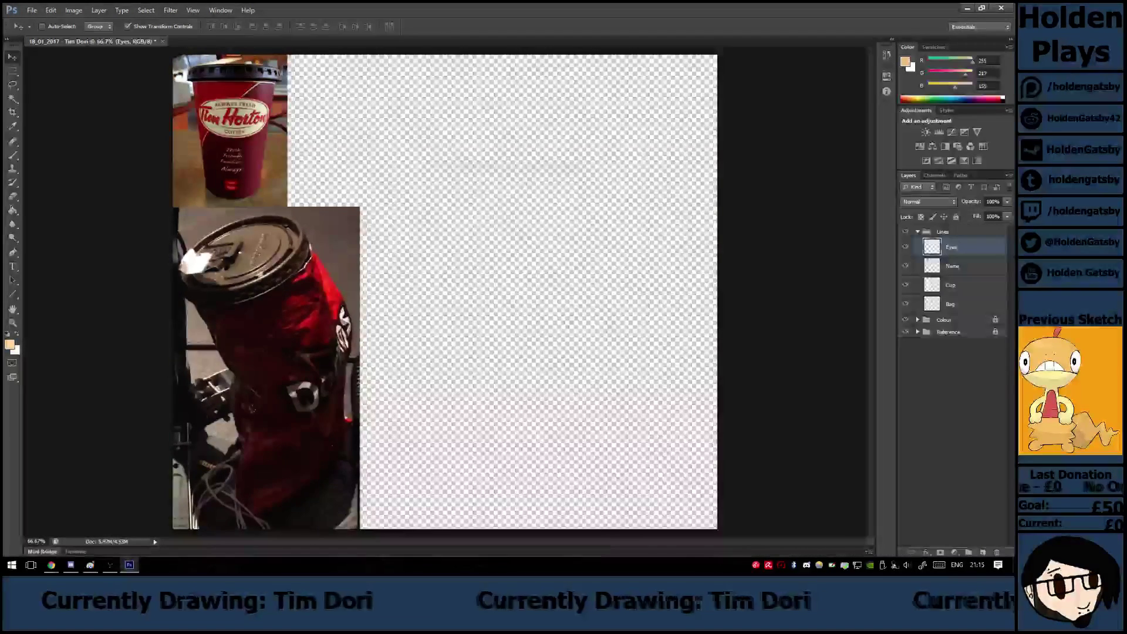
{"action": "left_click", "coordinate": [966, 304]}
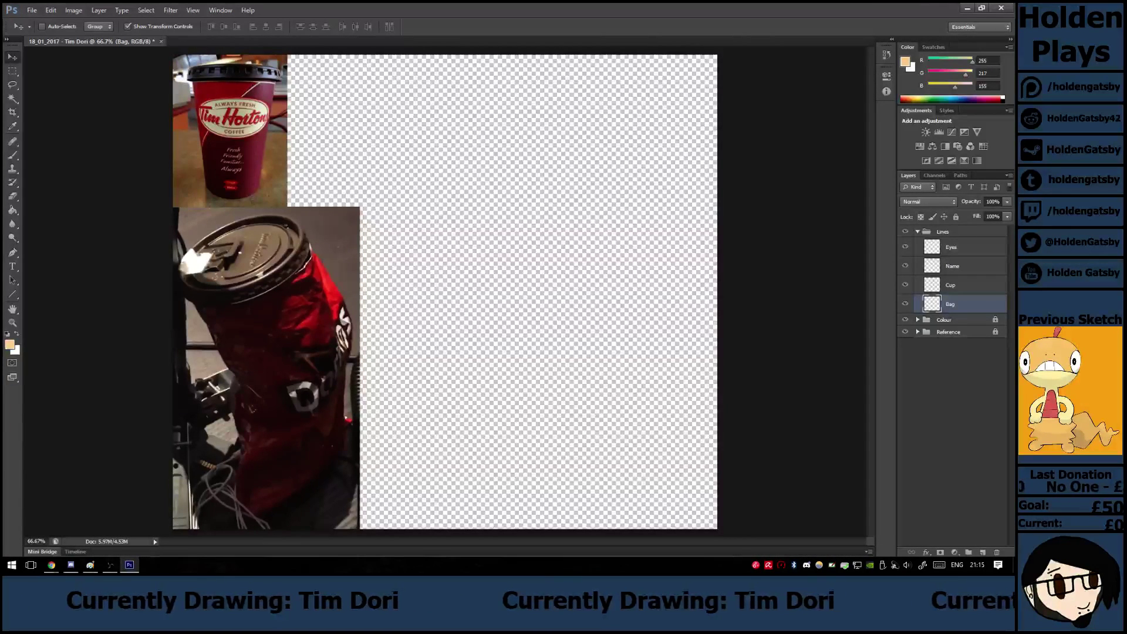
Set the Brush tool to a size of 5 px and reset the colours to the default black foreground.
{"action": "key", "text": "b"}
{"action": "right_click", "coordinate": [481, 262]}
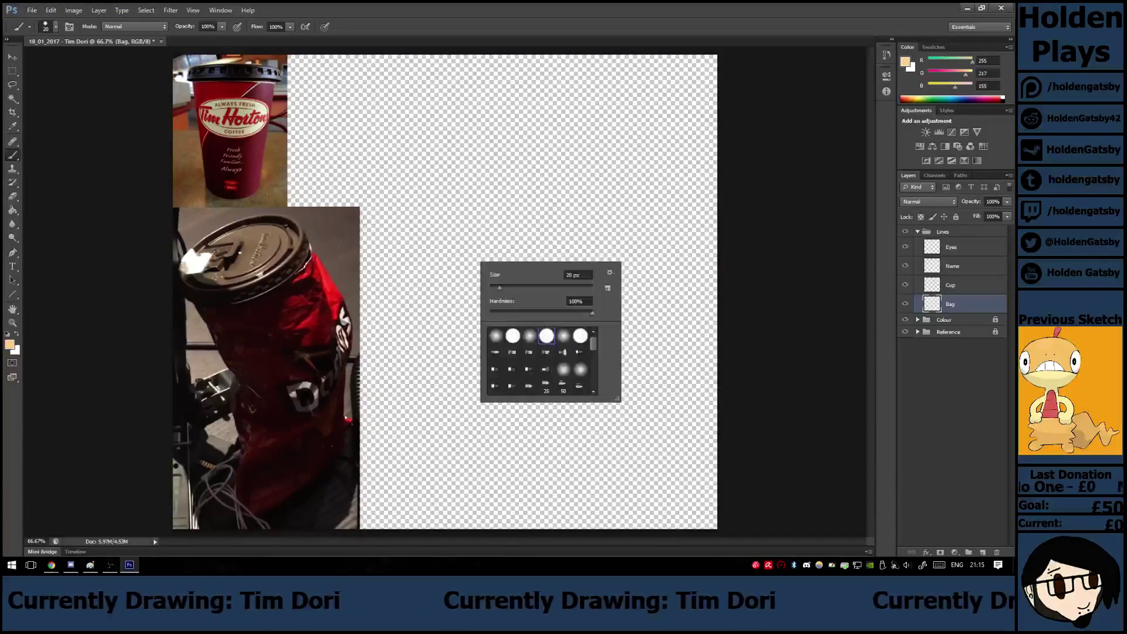
{"action": "left_click", "coordinate": [566, 275]}
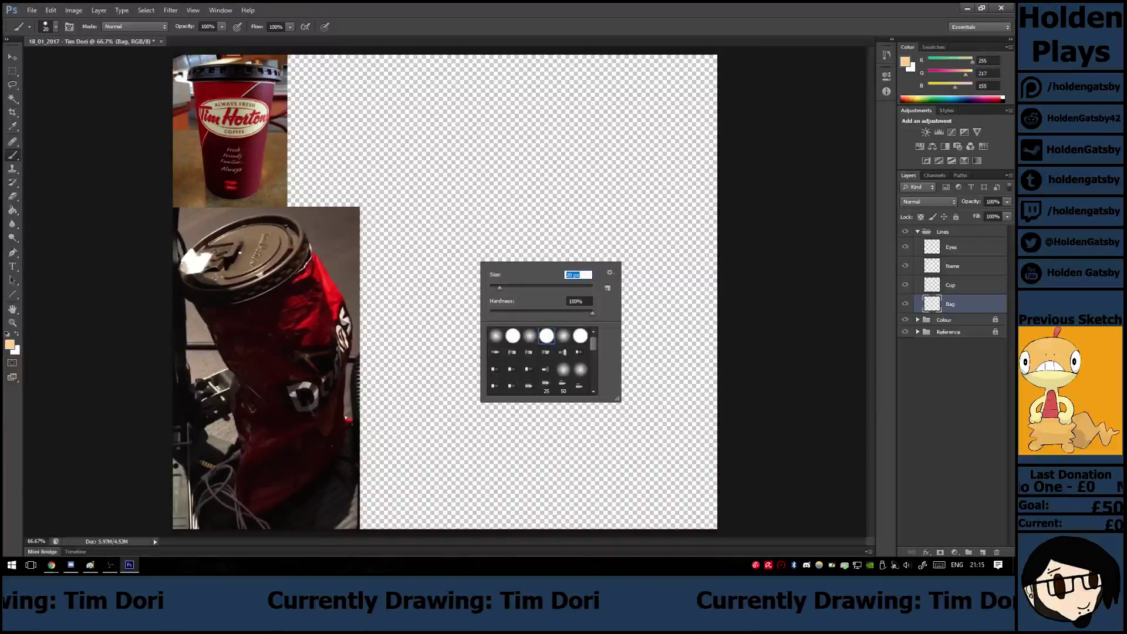
{"action": "type", "text": "5"}
{"action": "key", "text": "Return"}
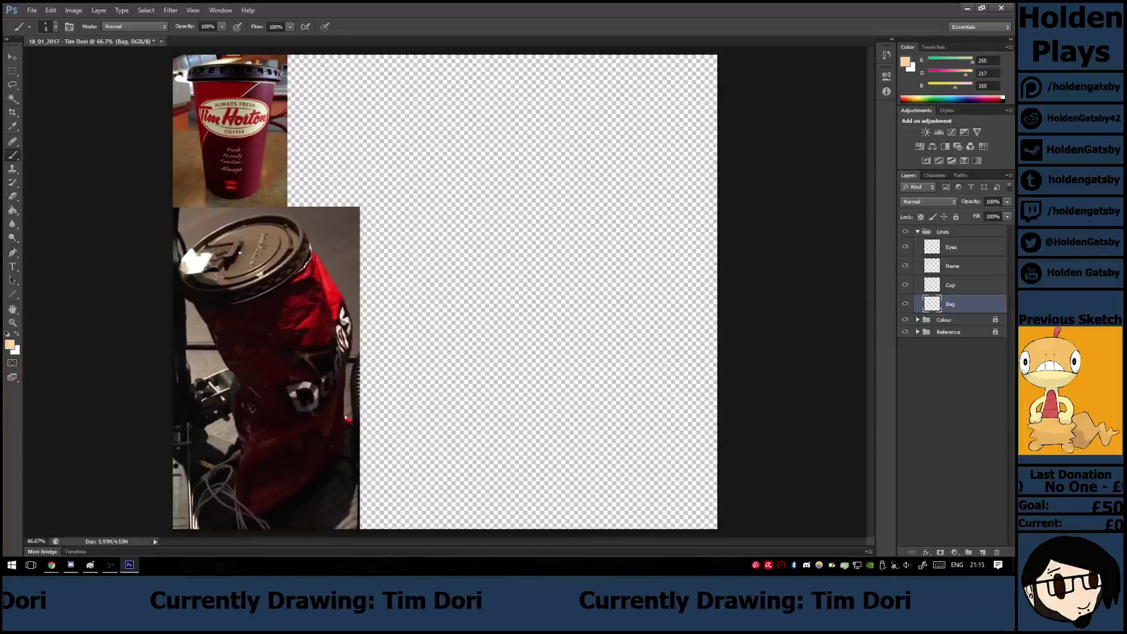
{"action": "key", "text": "d"}
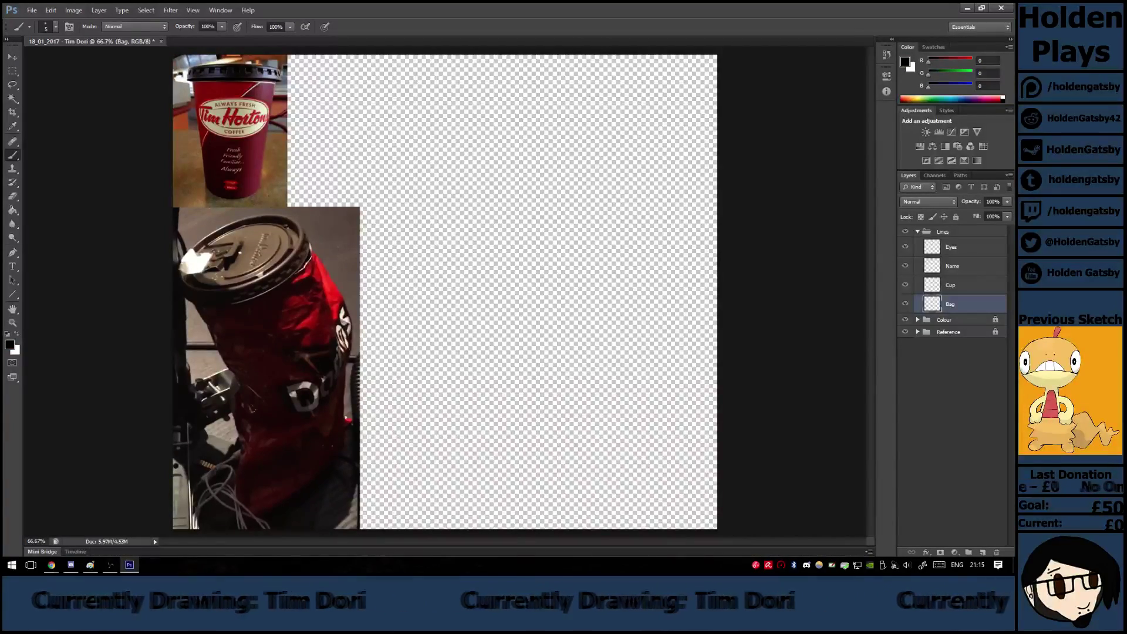
Draw the bag's wavy left edge on the Bag layer in short black brush strokes, following the crumpled bag in the reference photo.
{"action": "key", "text": "ctrl+plus"}
{"action": "scroll", "coordinate": [444, 292], "scroll_direction": "down", "scroll_amount": 5}
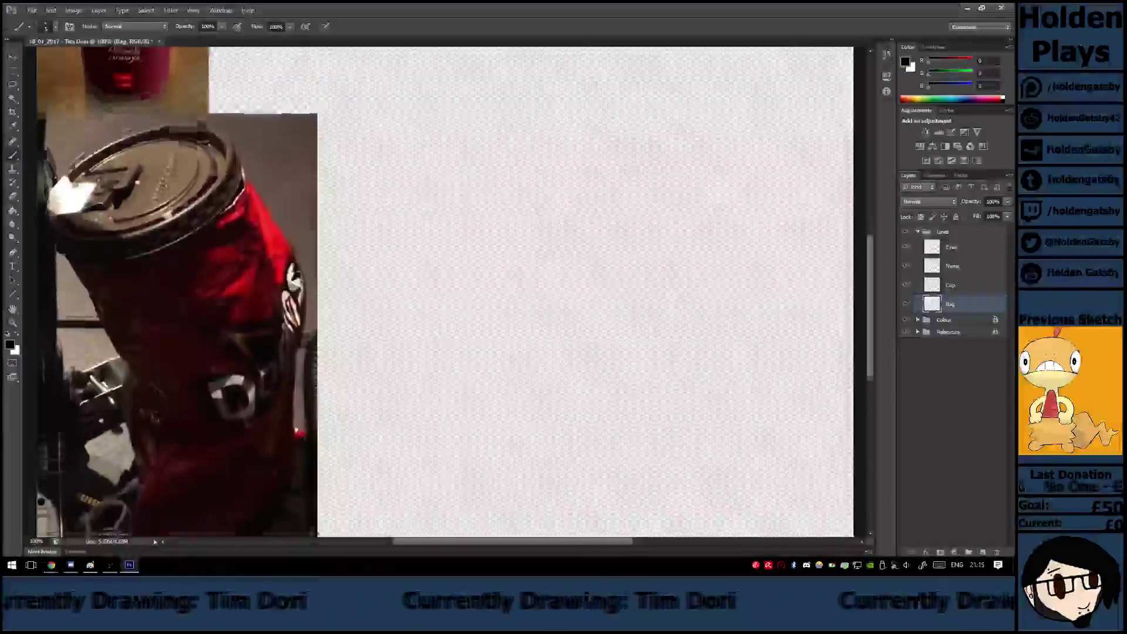
{"action": "scroll", "coordinate": [444, 292], "scroll_direction": "down", "scroll_amount": 2}
{"action": "scroll", "coordinate": [444, 291], "scroll_direction": "up", "scroll_amount": 3}
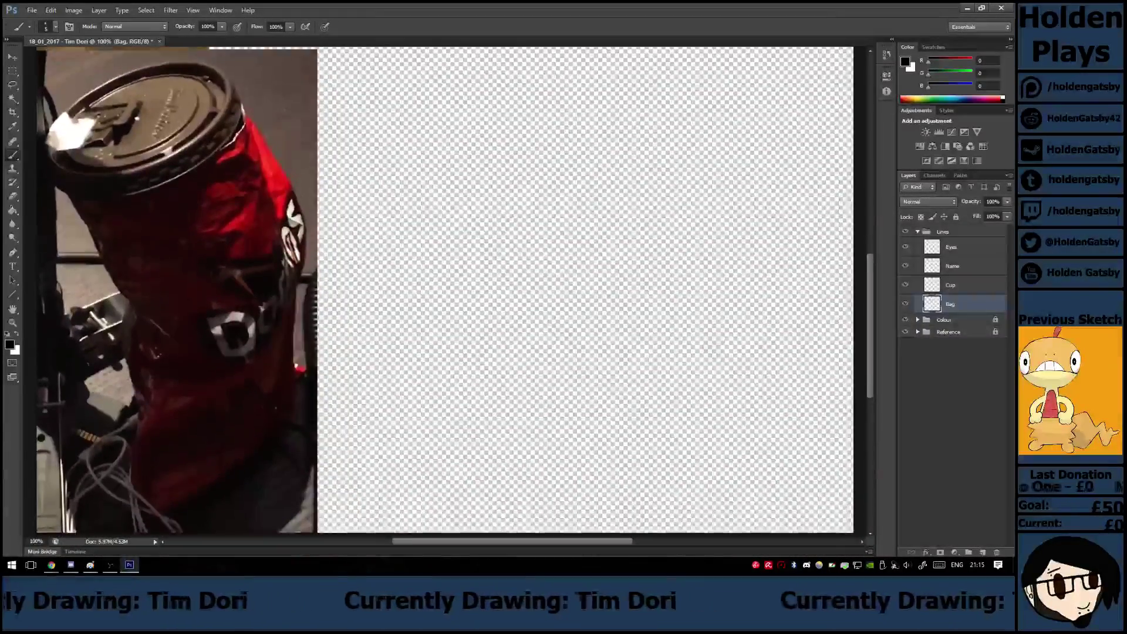
{"action": "scroll", "coordinate": [444, 292], "scroll_direction": "down", "scroll_amount": 1}
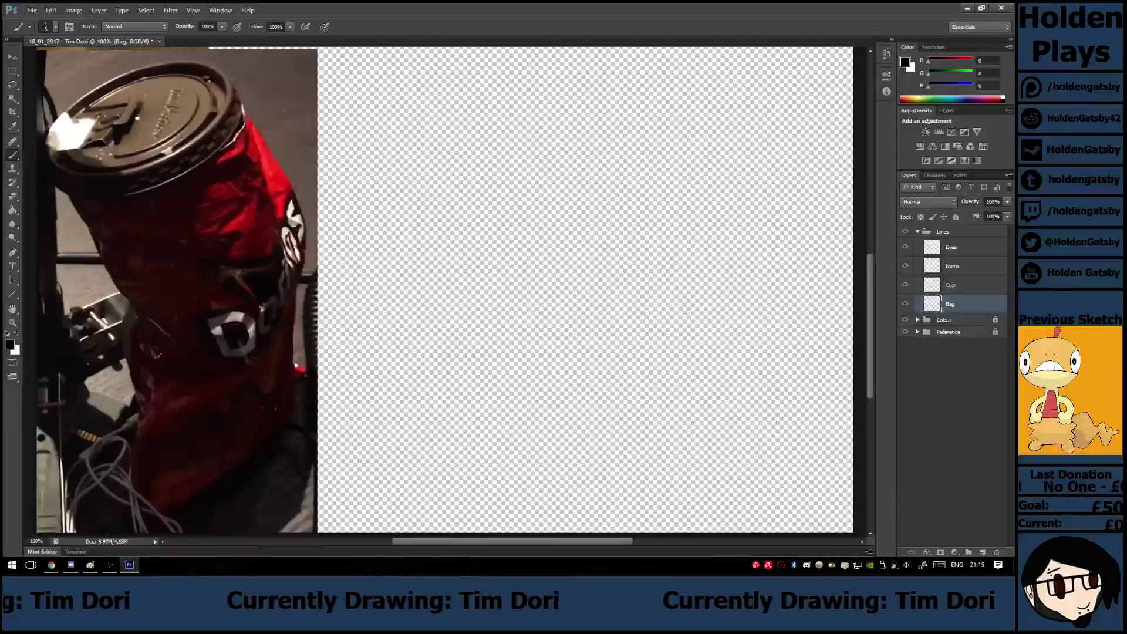
{"action": "left_click_drag", "start_coordinate": [429, 91], "coordinate": [436, 115]}
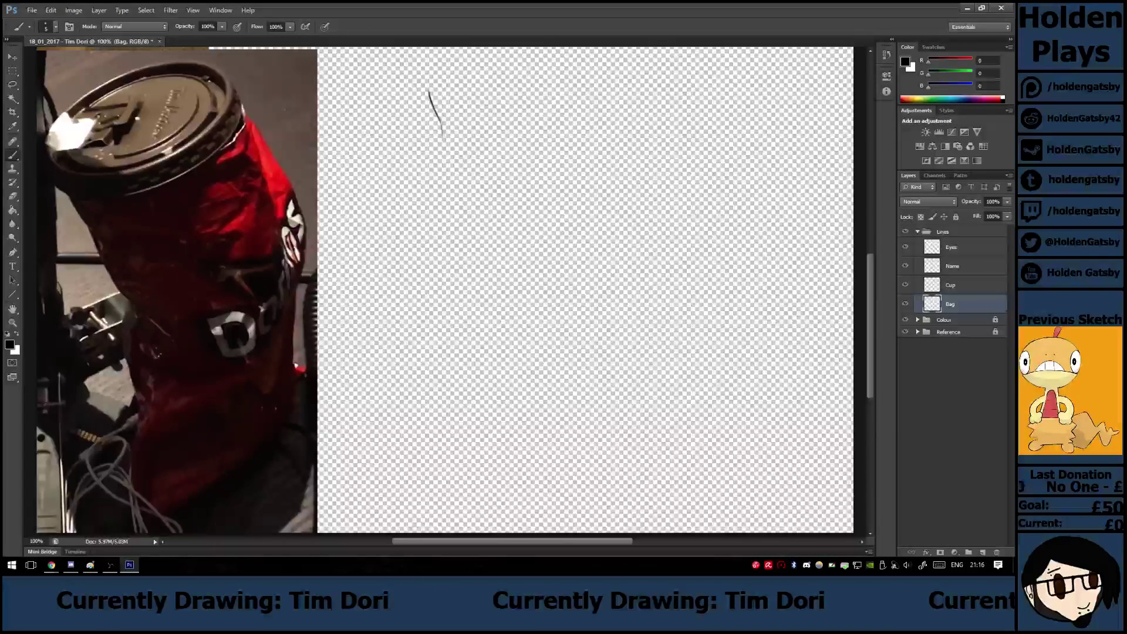
{"action": "left_click_drag", "start_coordinate": [440, 123], "coordinate": [471, 206]}
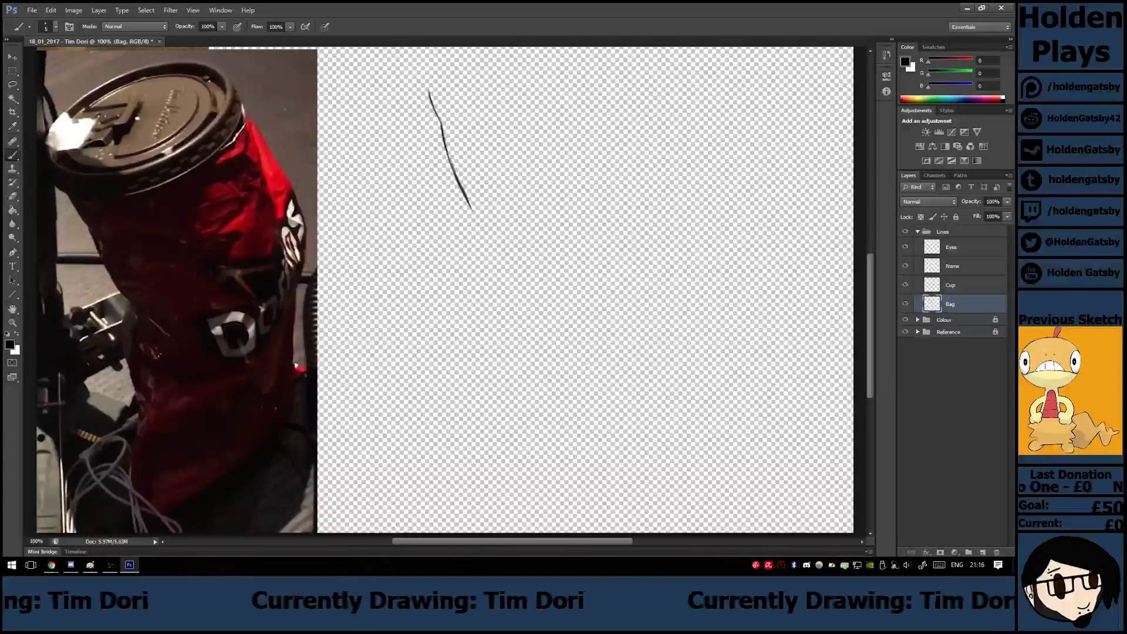
{"action": "left_click_drag", "start_coordinate": [471, 209], "coordinate": [479, 218]}
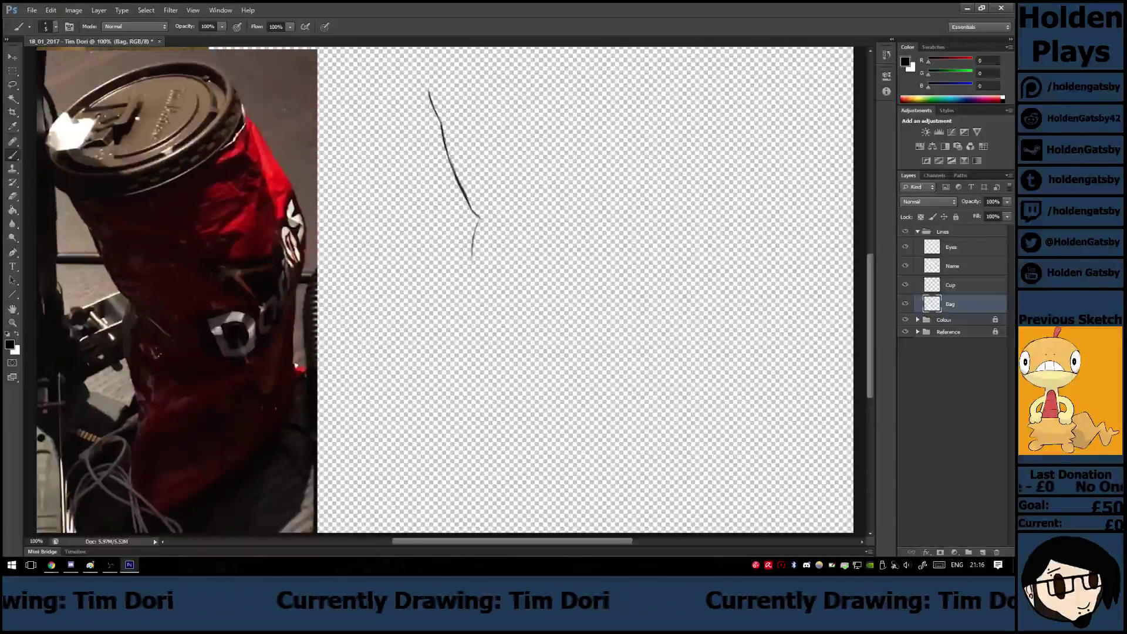
{"action": "left_click_drag", "start_coordinate": [472, 257], "coordinate": [476, 273]}
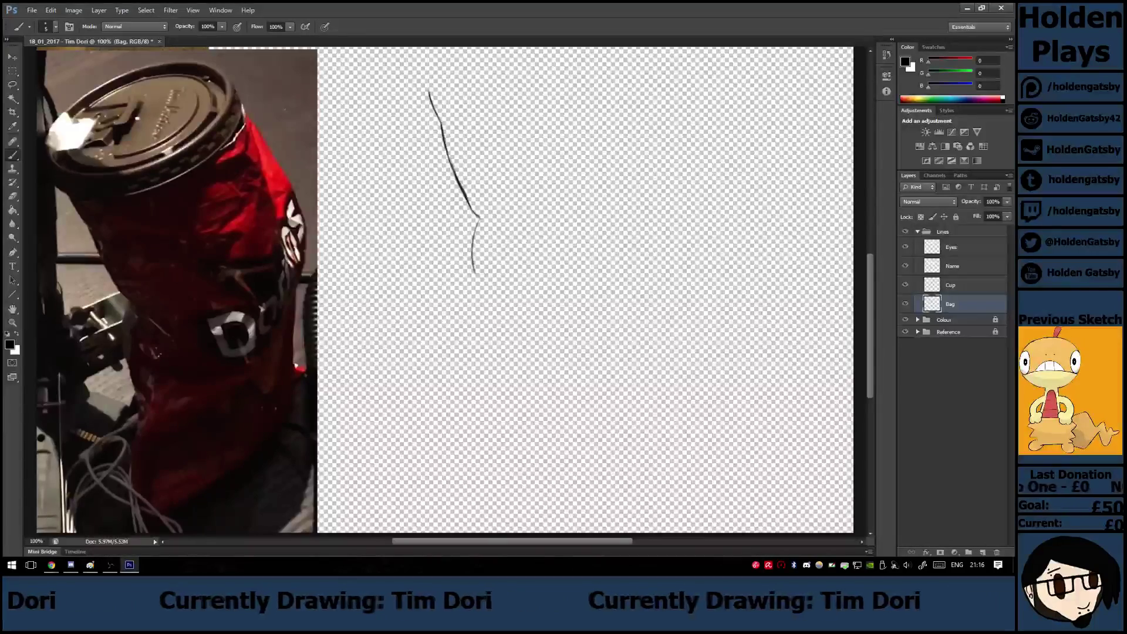
{"action": "left_click_drag", "start_coordinate": [473, 264], "coordinate": [477, 279]}
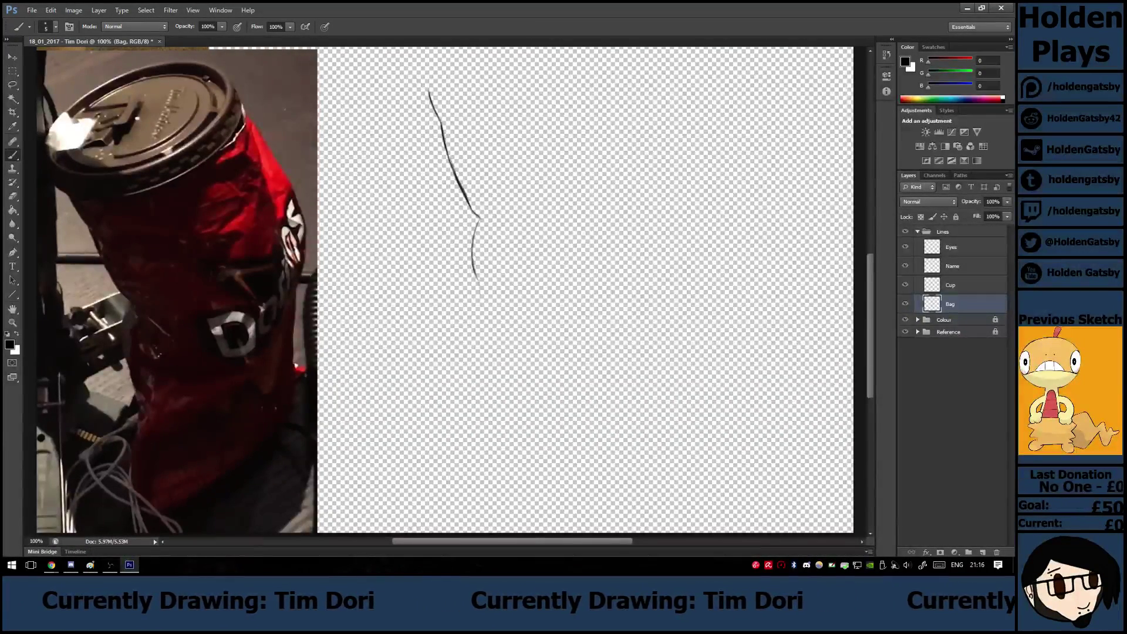
{"action": "left_click_drag", "start_coordinate": [477, 280], "coordinate": [492, 350]}
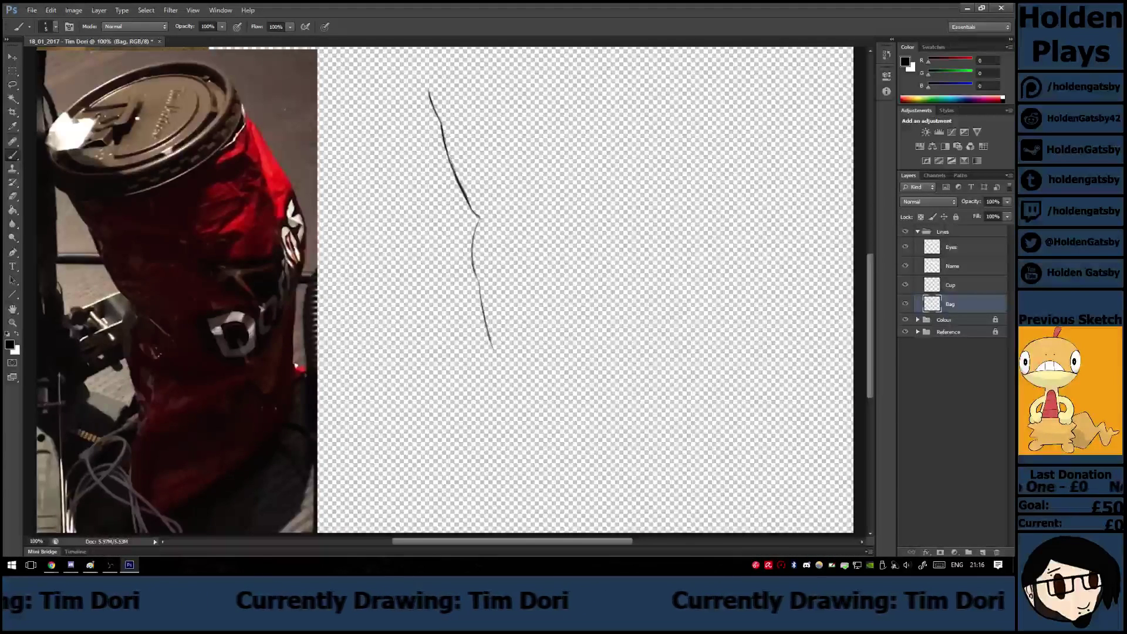
{"action": "left_click_drag", "start_coordinate": [494, 351], "coordinate": [491, 380]}
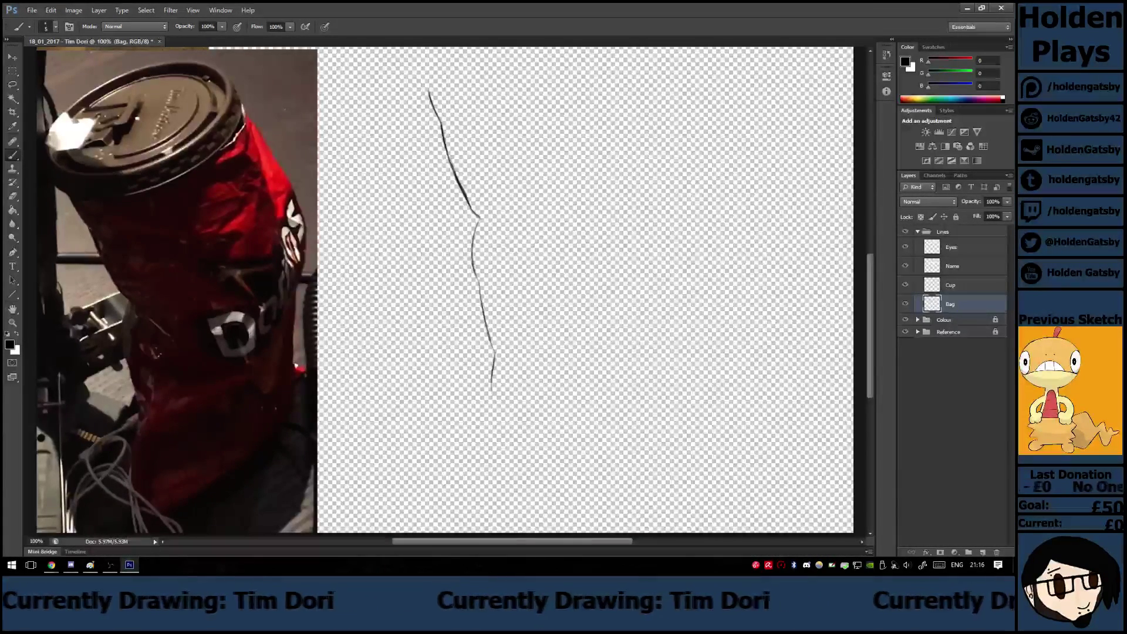
{"action": "left_click_drag", "start_coordinate": [492, 381], "coordinate": [502, 444]}
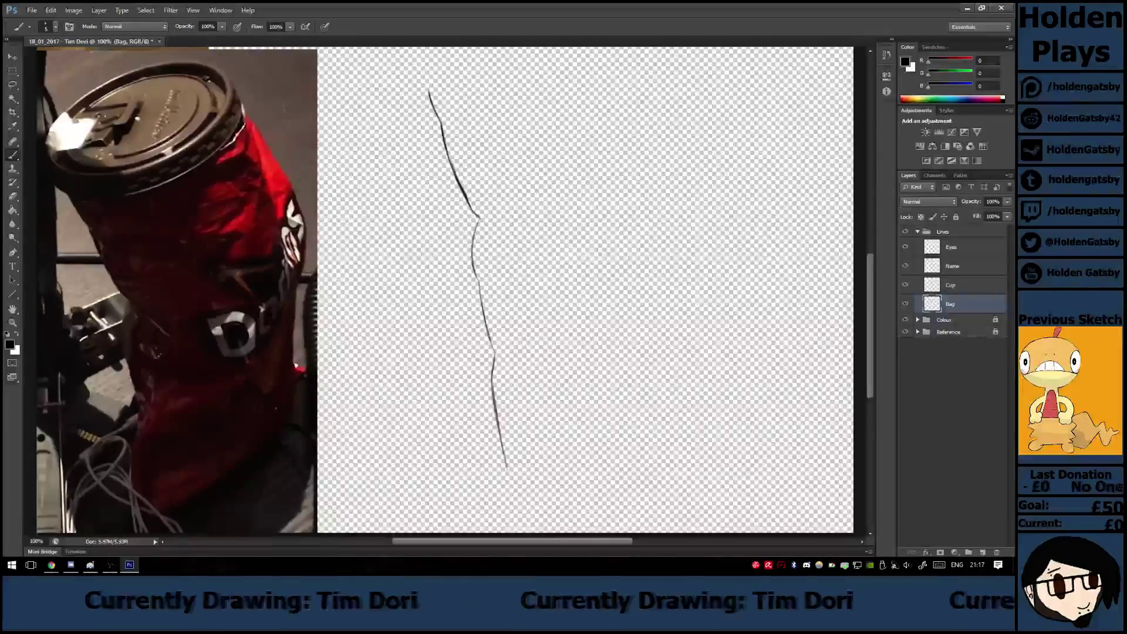
Draw the bag's slanted, slightly wavy top edge on the Bag layer, rising from the left edge's upper end to the upper-right corner.
{"action": "scroll", "coordinate": [585, 292], "scroll_direction": "up", "scroll_amount": 2}
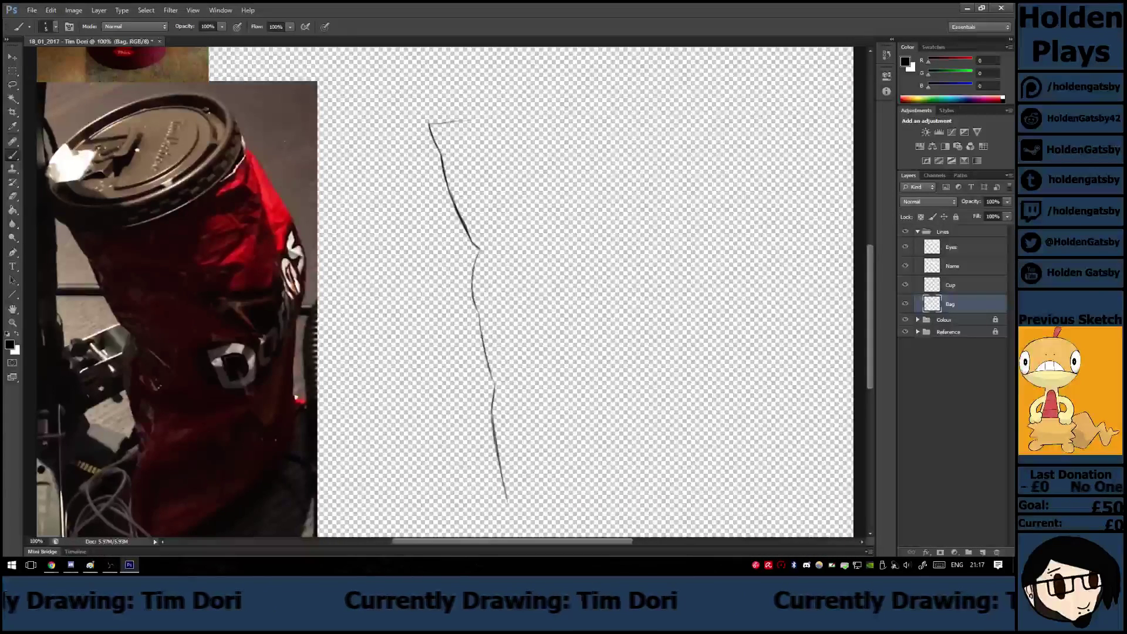
{"action": "left_click_drag", "start_coordinate": [470, 120], "coordinate": [552, 98]}
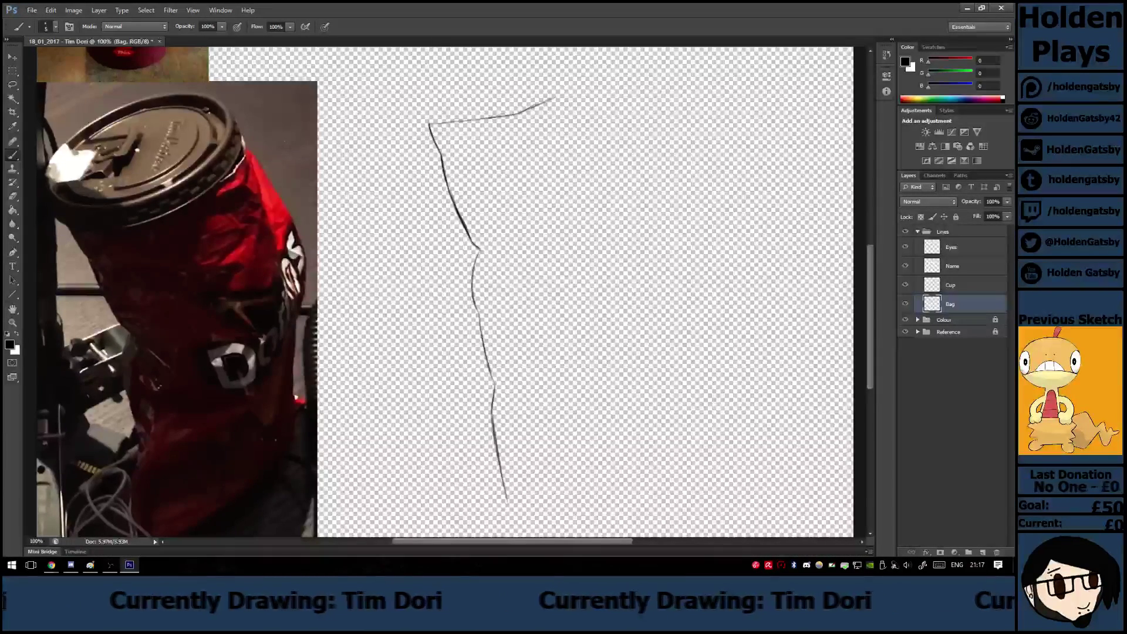
{"action": "scroll", "coordinate": [444, 292], "scroll_direction": "up", "scroll_amount": 3}
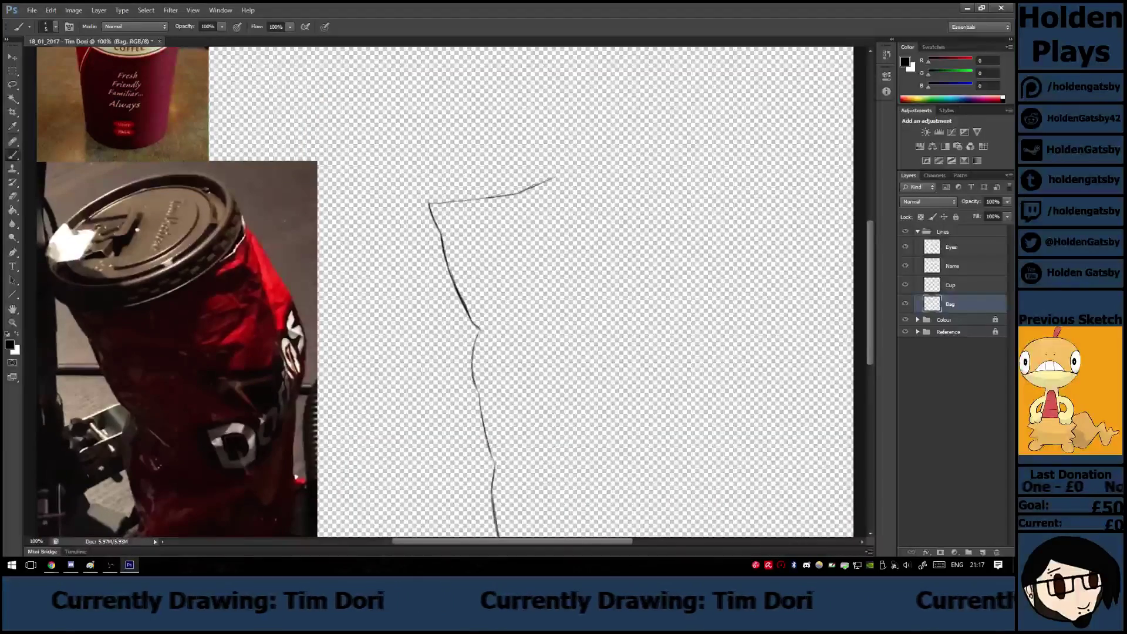
{"action": "left_click_drag", "start_coordinate": [552, 178], "coordinate": [573, 170]}
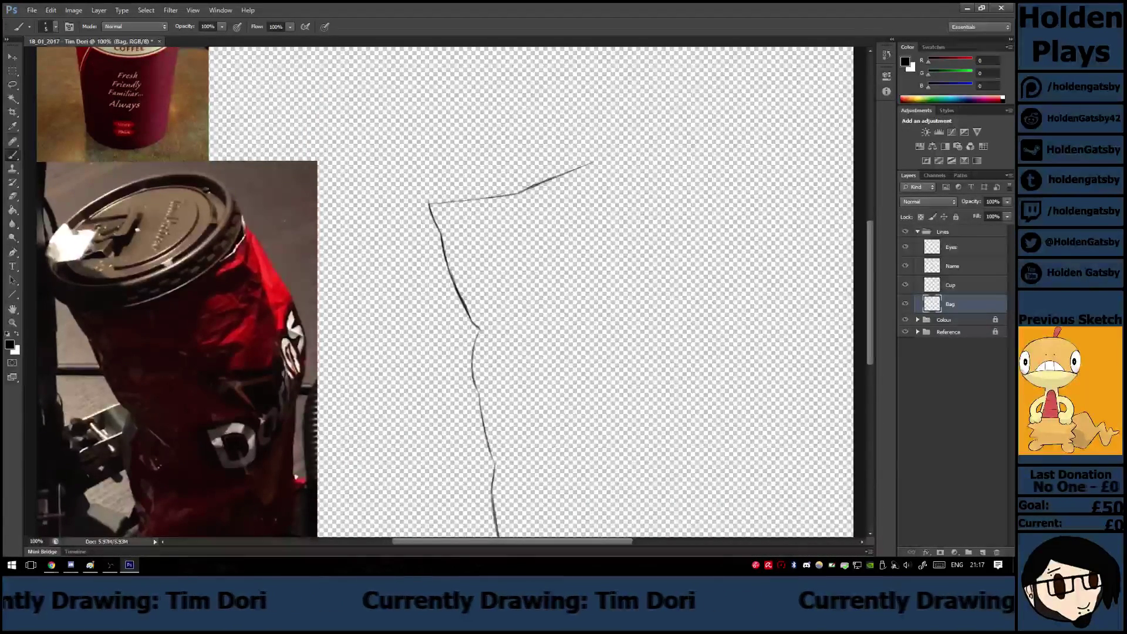
{"action": "left_click_drag", "start_coordinate": [588, 165], "coordinate": [658, 133]}
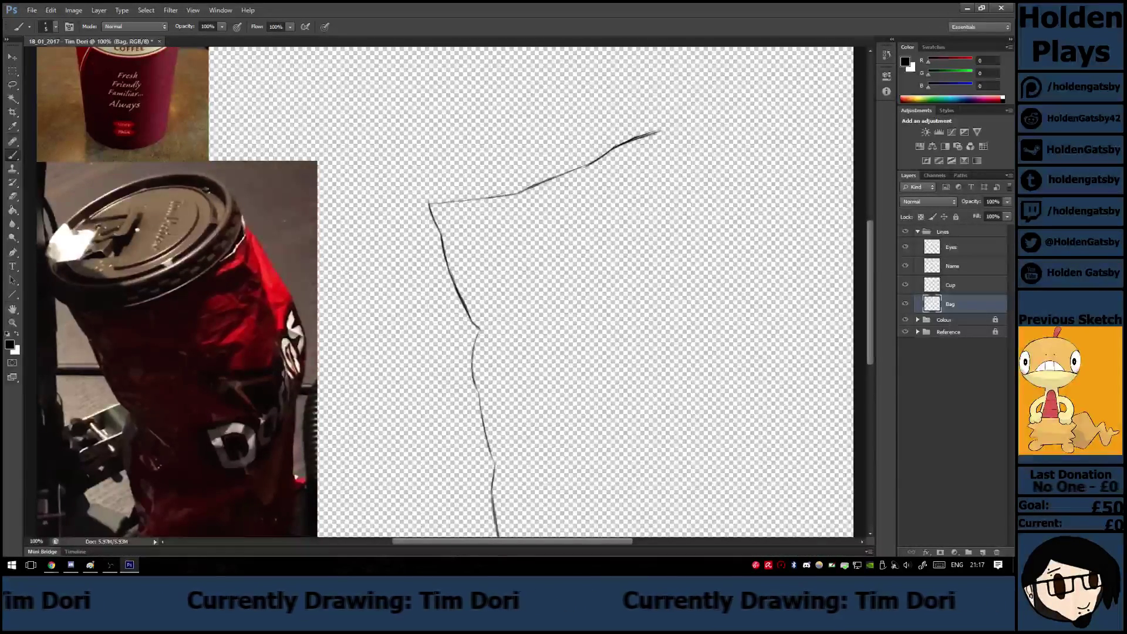
Draw the bag's crumpled right edge in short connected strokes, running down from the upper-right corner.
{"action": "scroll", "coordinate": [587, 294], "scroll_direction": "down", "scroll_amount": 3}
{"action": "left_click_drag", "start_coordinate": [492, 449], "coordinate": [506, 511]}
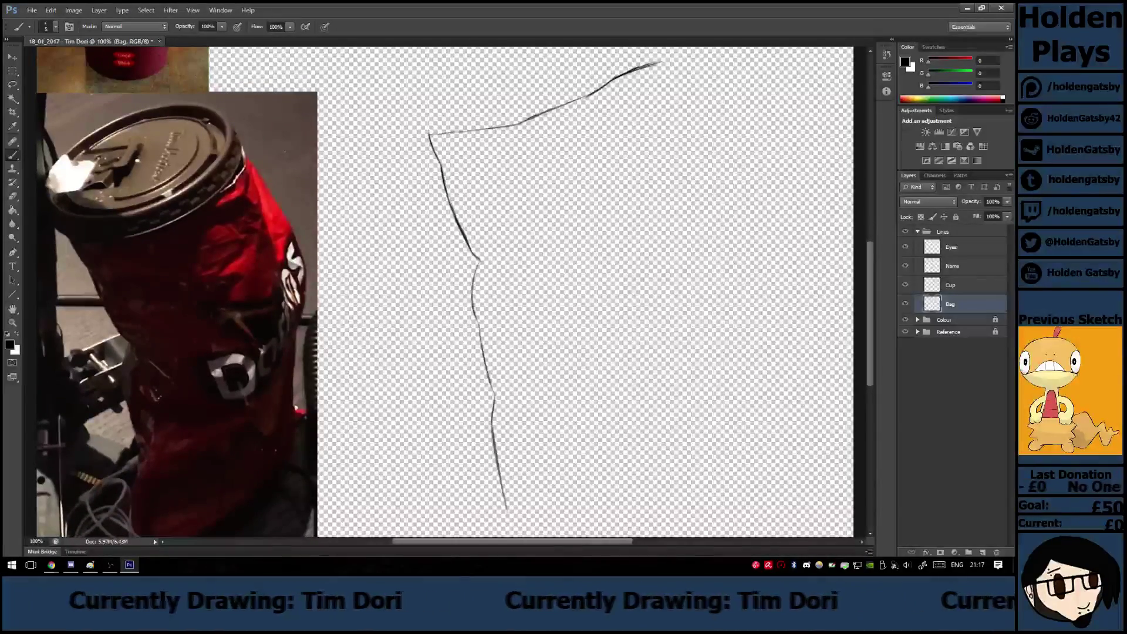
{"action": "left_click_drag", "start_coordinate": [658, 62], "coordinate": [680, 92]}
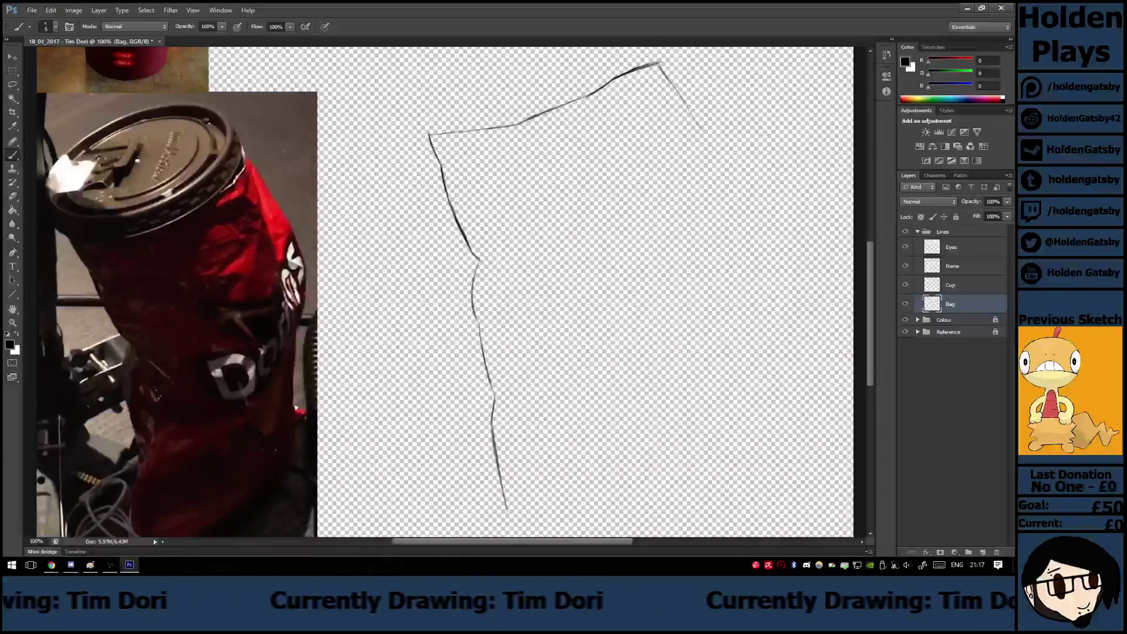
{"action": "left_click_drag", "start_coordinate": [684, 104], "coordinate": [712, 147]}
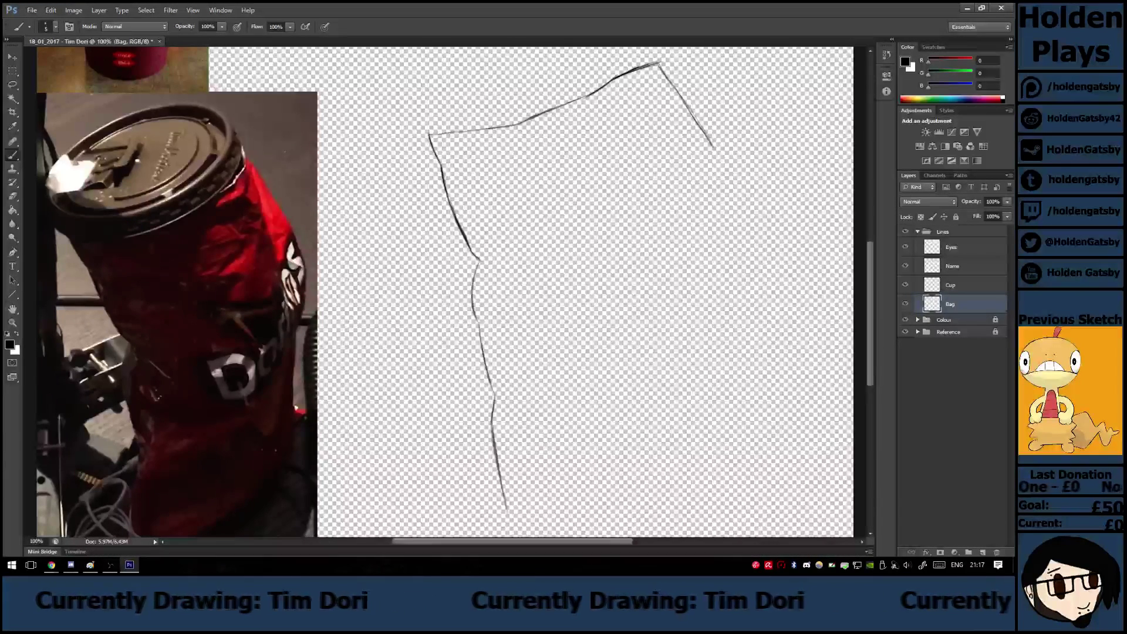
{"action": "left_click_drag", "start_coordinate": [714, 146], "coordinate": [727, 182]}
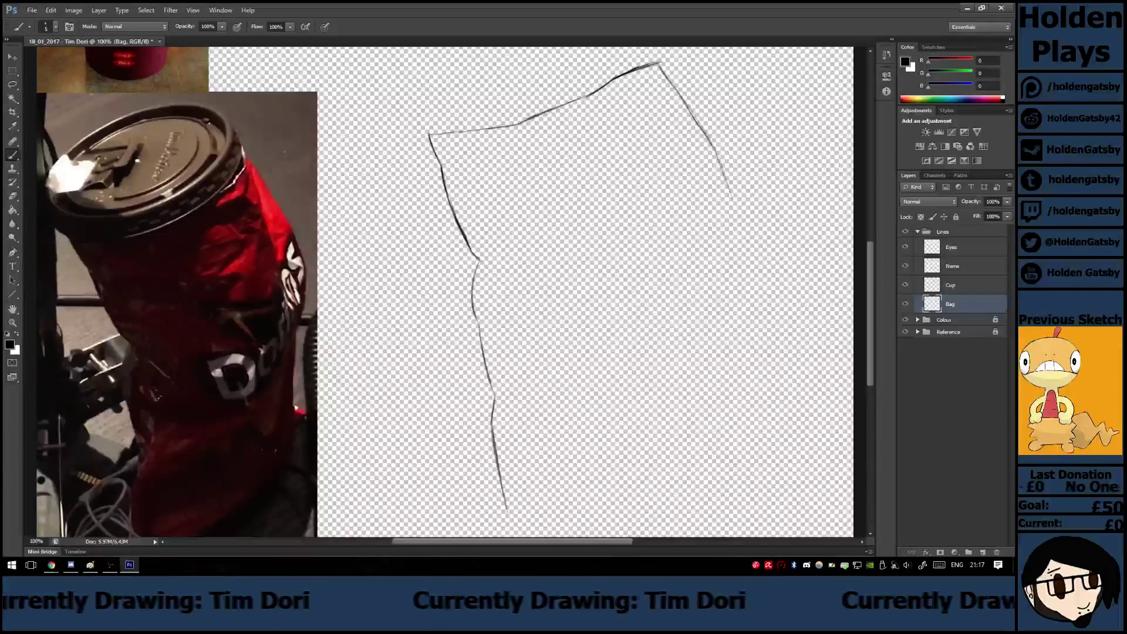
{"action": "left_click_drag", "start_coordinate": [717, 158], "coordinate": [736, 202]}
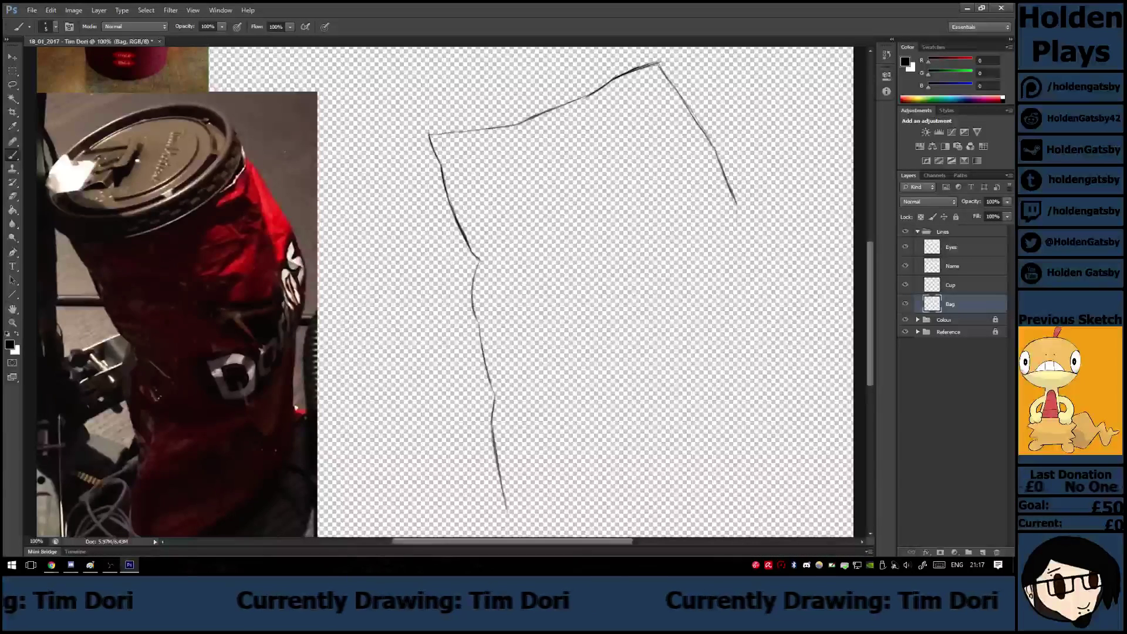
{"action": "left_click_drag", "start_coordinate": [737, 204], "coordinate": [737, 227]}
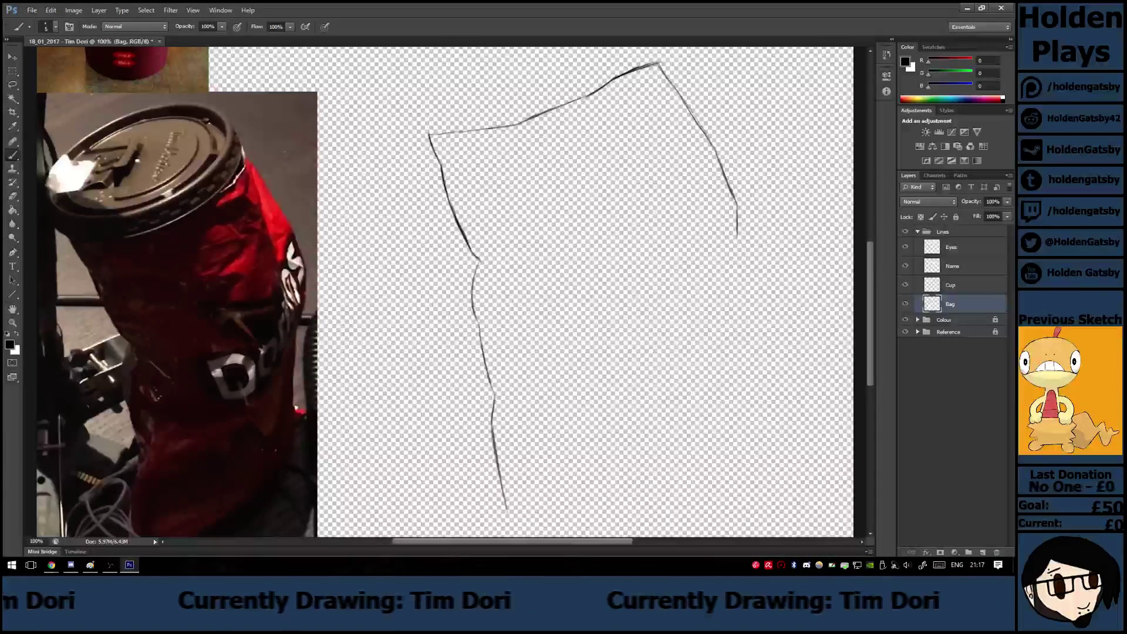
{"action": "left_click_drag", "start_coordinate": [737, 238], "coordinate": [735, 264]}
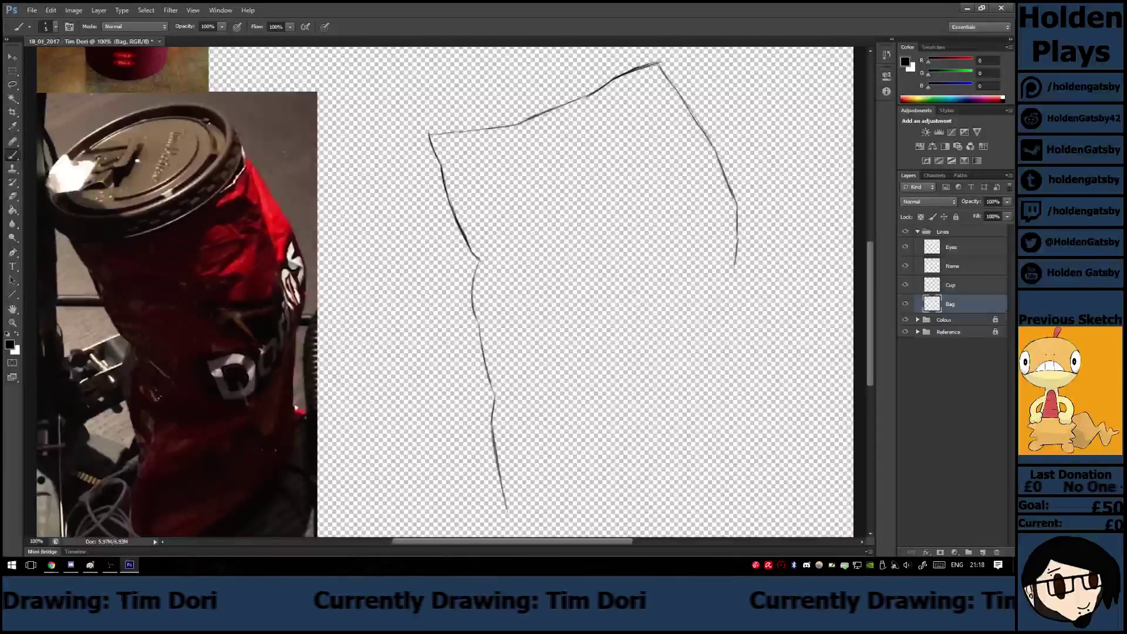
{"action": "left_click_drag", "start_coordinate": [736, 268], "coordinate": [773, 437]}
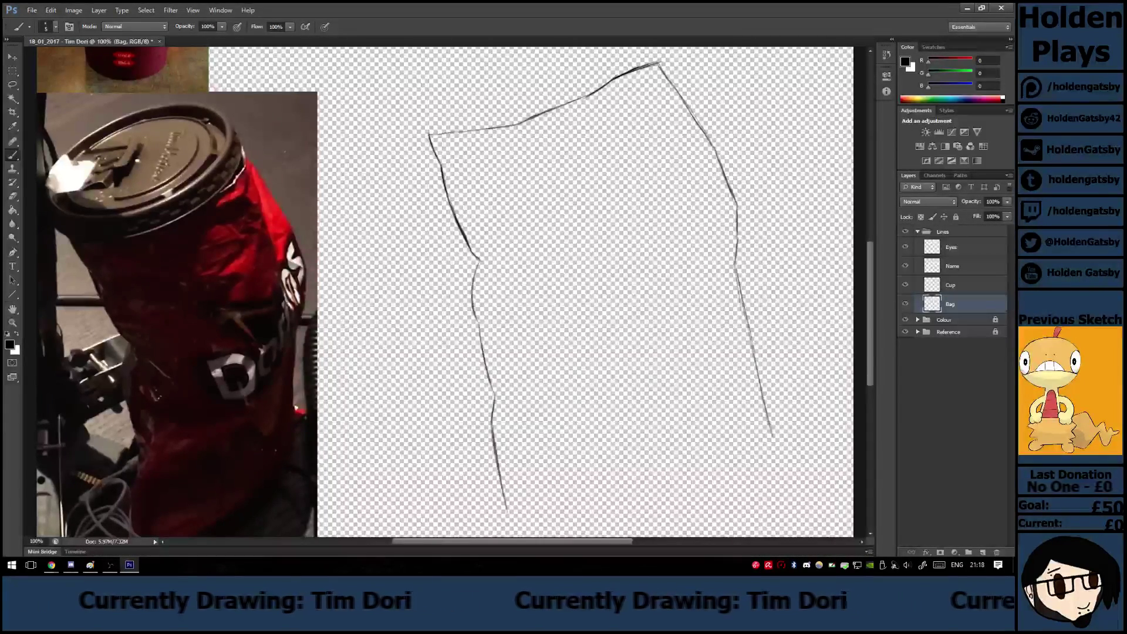
Close the bag outline with a bottom edge and an angled lower-right corner joining the left and right edges.
{"action": "scroll", "coordinate": [444, 292], "scroll_direction": "down", "scroll_amount": 3}
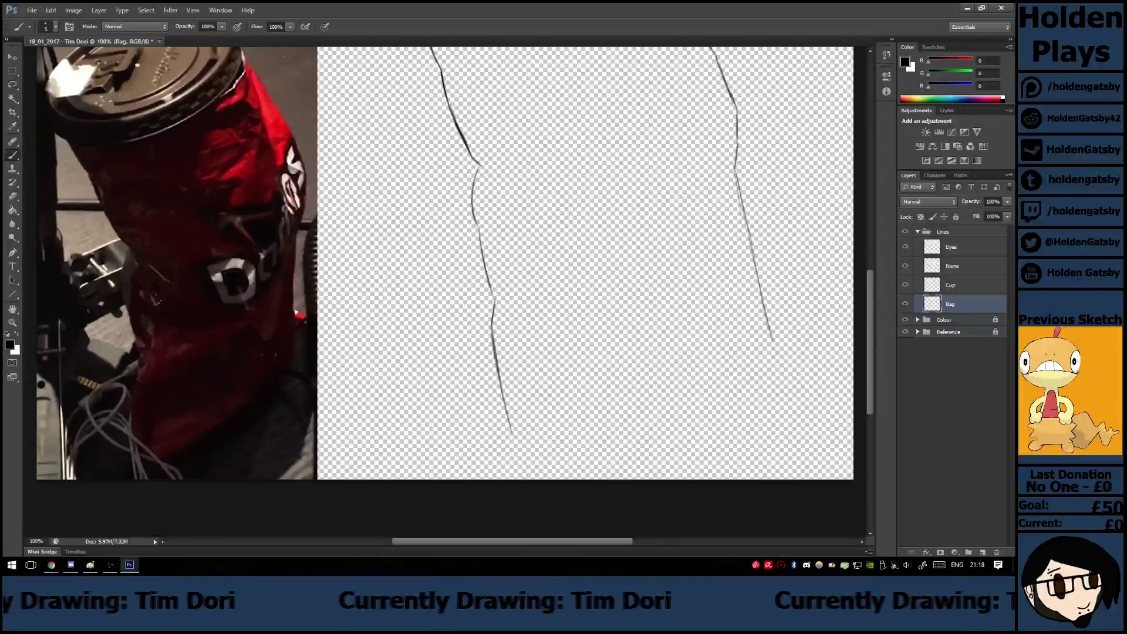
{"action": "left_click_drag", "start_coordinate": [512, 435], "coordinate": [687, 413]}
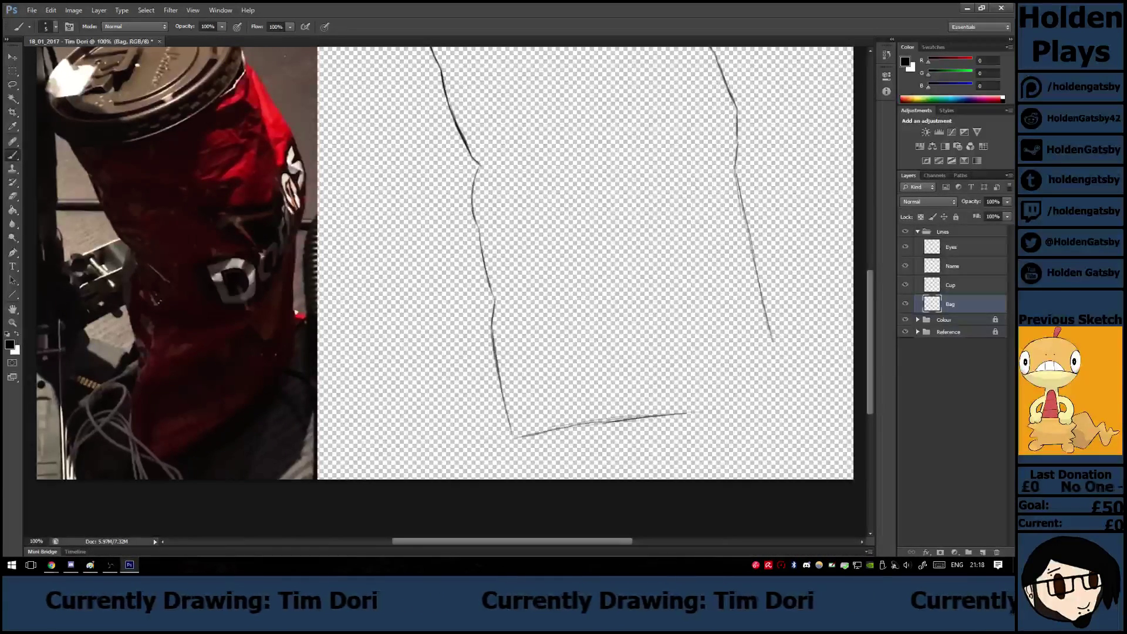
{"action": "left_click_drag", "start_coordinate": [768, 356], "coordinate": [741, 395]}
{"action": "mouse_move", "coordinate": [772, 353]}
{"action": "left_mouse_down"}
{"action": "mouse_move", "coordinate": [729, 407]}
{"action": "mouse_move", "coordinate": [684, 415]}
{"action": "left_mouse_up"}
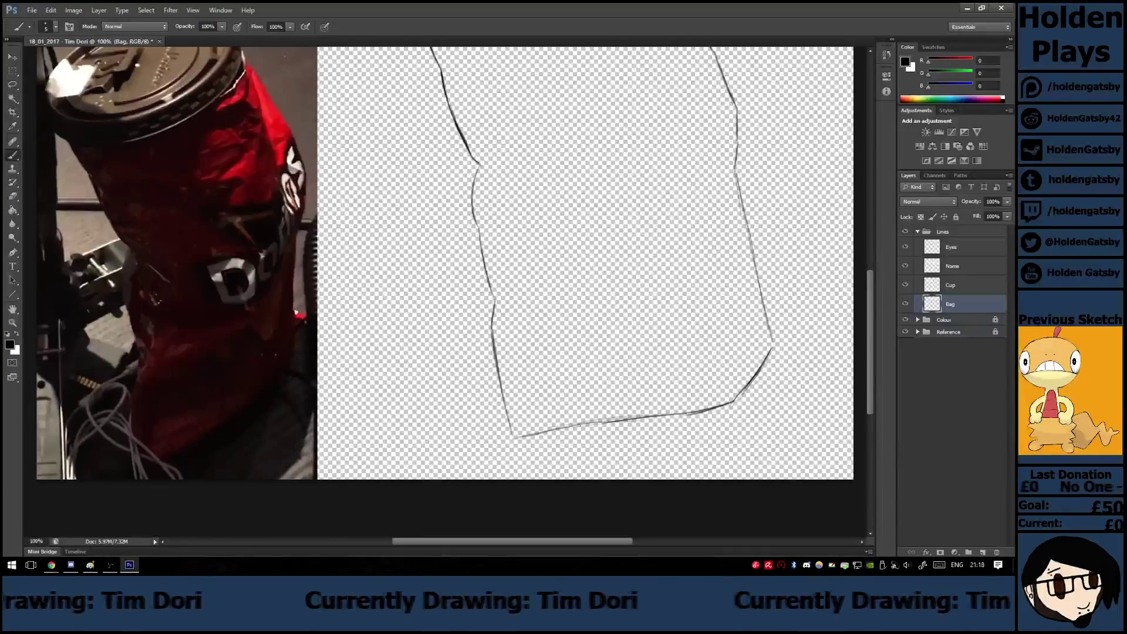
Lock the Bag layer's image pixels and select the Cup layer.
{"action": "scroll", "coordinate": [444, 292], "scroll_direction": "down", "scroll_amount": 1}
{"action": "scroll", "coordinate": [445, 292], "scroll_direction": "up", "scroll_amount": 5}
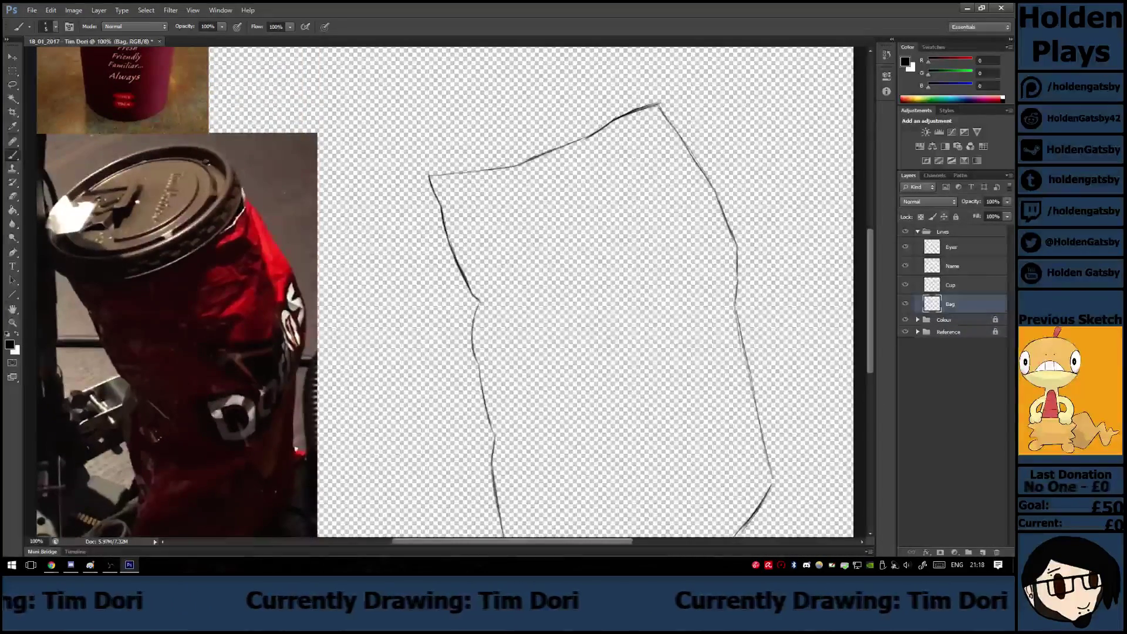
{"action": "left_click", "coordinate": [932, 216]}
{"action": "left_click", "coordinate": [963, 285]}
Sketch the cup's slanted left side on the Cup layer in repeated strokes, extending up and outward from the bag's upper-left corner.
{"action": "scroll", "coordinate": [444, 291], "scroll_direction": "up", "scroll_amount": 4}
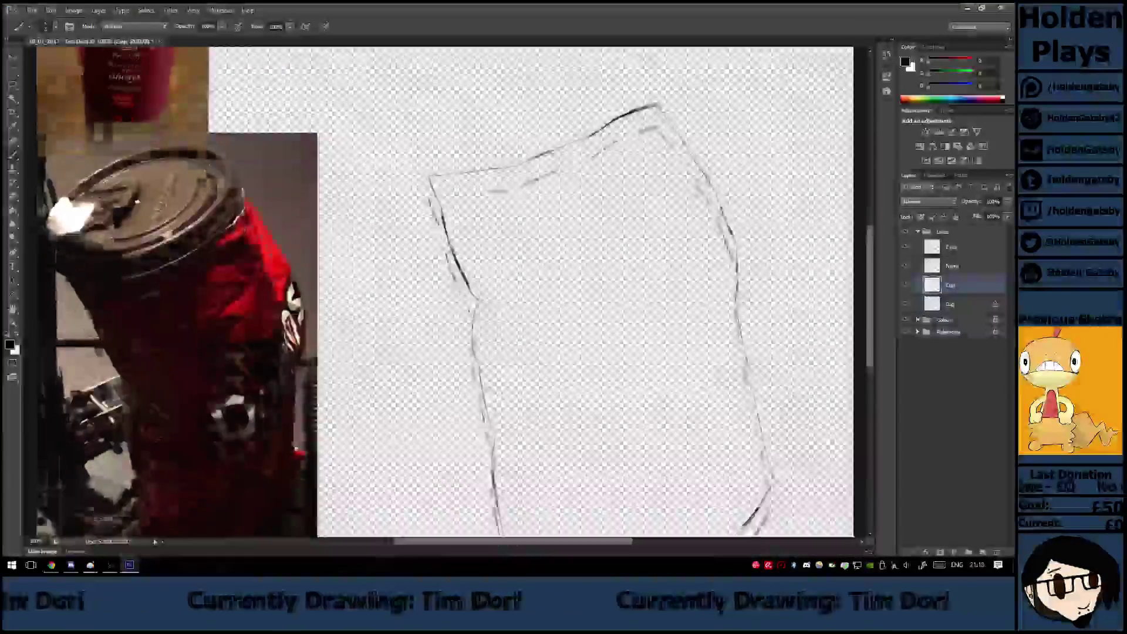
{"action": "scroll", "coordinate": [444, 292], "scroll_direction": "down", "scroll_amount": 1}
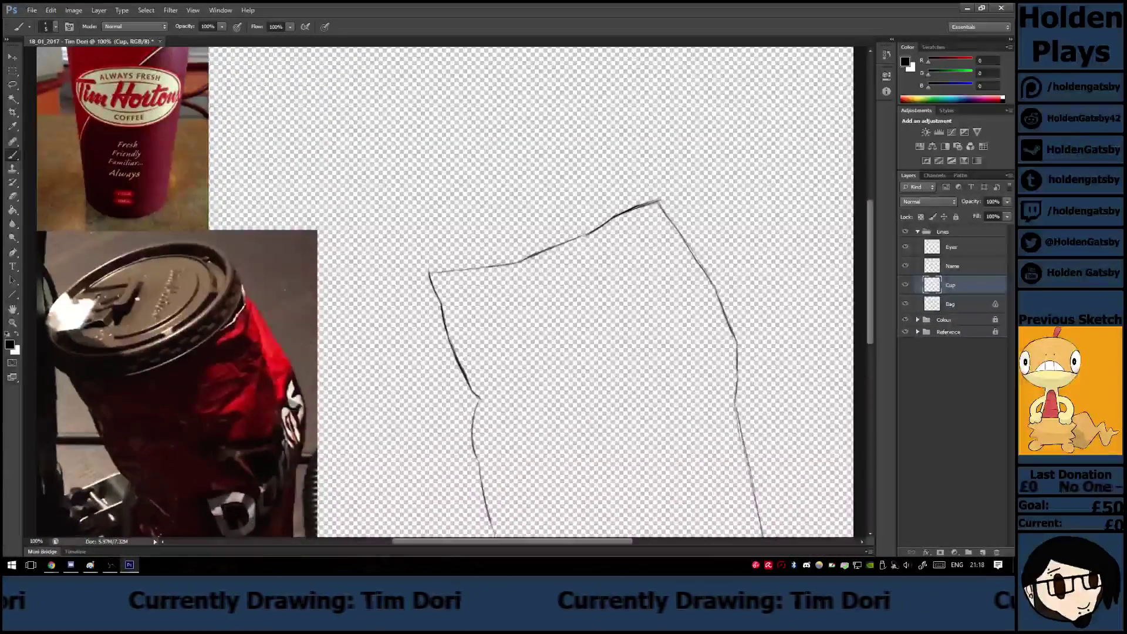
{"action": "scroll", "coordinate": [445, 292], "scroll_direction": "up", "scroll_amount": 2}
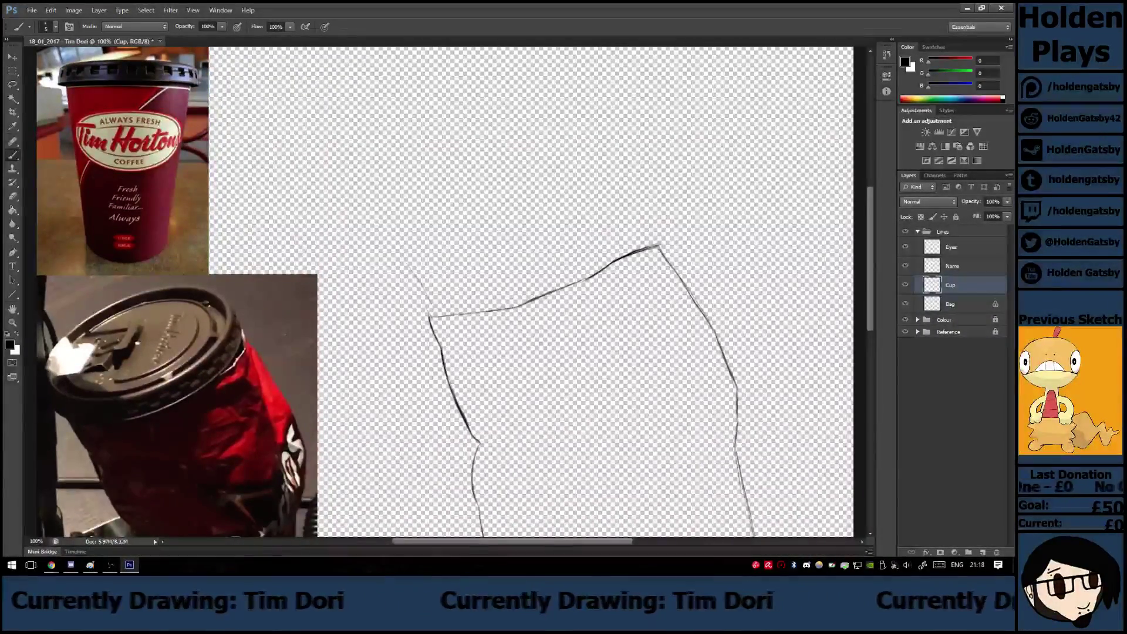
{"action": "left_click_drag", "start_coordinate": [406, 255], "coordinate": [442, 333]}
{"action": "left_click_drag", "start_coordinate": [407, 249], "coordinate": [441, 334]}
{"action": "left_click_drag", "start_coordinate": [414, 269], "coordinate": [444, 339]}
{"action": "left_click_drag", "start_coordinate": [410, 266], "coordinate": [444, 338]}
{"action": "left_click_drag", "start_coordinate": [399, 239], "coordinate": [443, 327]}
{"action": "left_click_drag", "start_coordinate": [392, 219], "coordinate": [413, 263]}
{"action": "left_click_drag", "start_coordinate": [414, 265], "coordinate": [441, 329]}
{"action": "left_click_drag", "start_coordinate": [391, 217], "coordinate": [414, 269]}
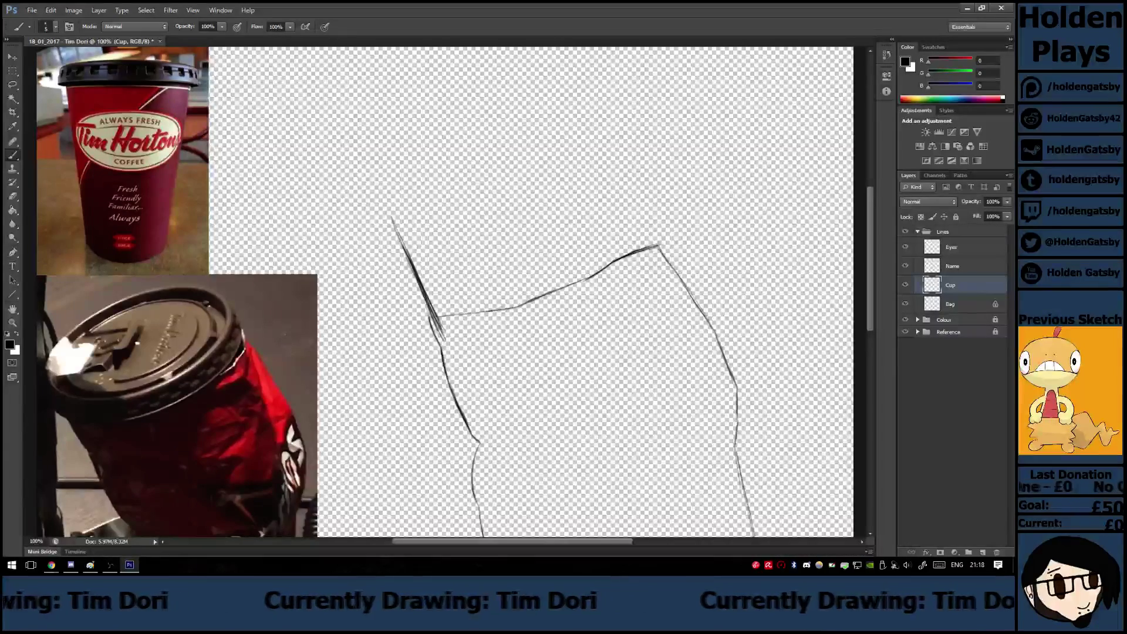
Sketch the cup's slanted right side in repeated strokes, extending up from the bag's upper-right corner.
{"action": "left_click_drag", "start_coordinate": [639, 182], "coordinate": [652, 214]}
{"action": "left_click_drag", "start_coordinate": [632, 162], "coordinate": [662, 263]}
{"action": "left_click_drag", "start_coordinate": [641, 197], "coordinate": [662, 261]}
{"action": "left_click_drag", "start_coordinate": [633, 180], "coordinate": [648, 209]}
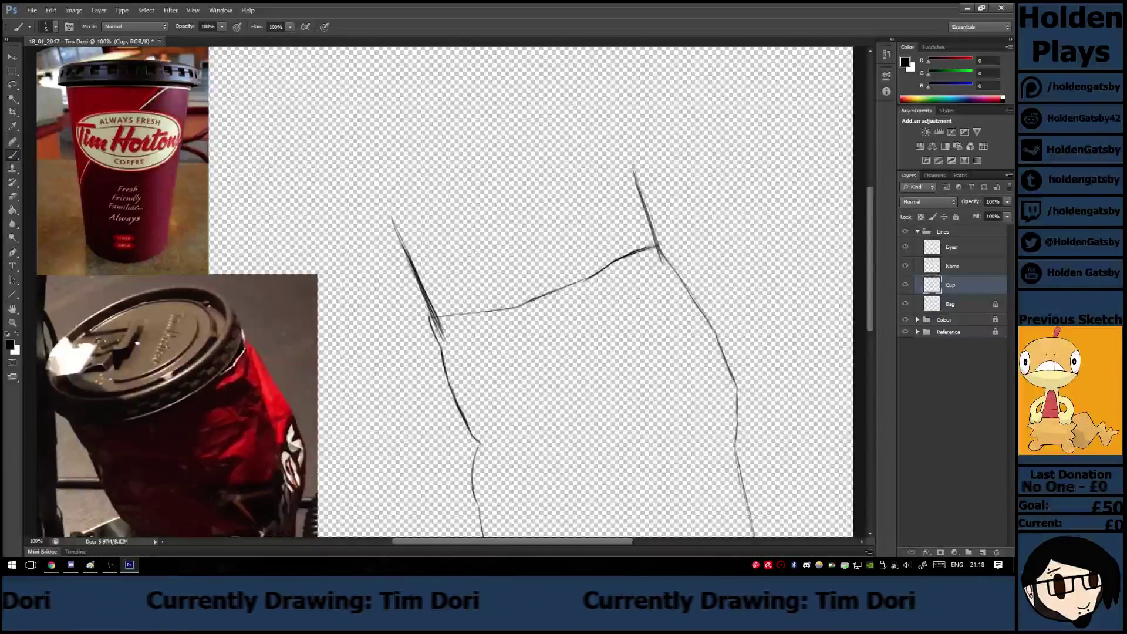
Darken the cup's left and right sides with further overlapping strokes, making the right side steeper and slightly taller.
{"action": "scroll", "coordinate": [446, 294], "scroll_direction": "up", "scroll_amount": 3}
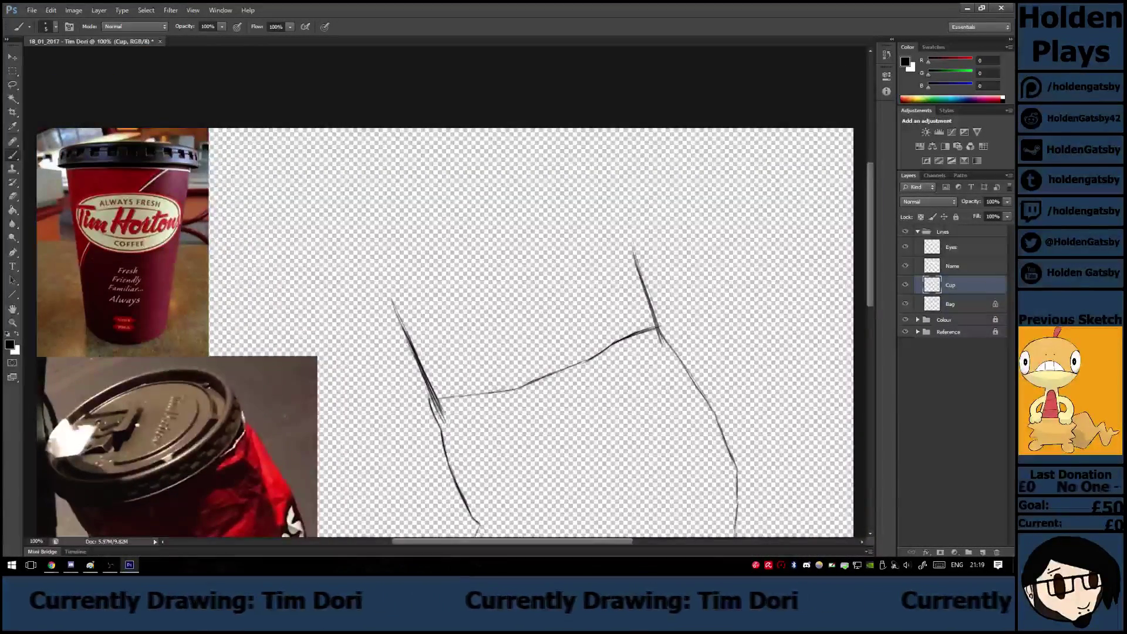
{"action": "left_click_drag", "start_coordinate": [392, 301], "coordinate": [435, 388]}
{"action": "left_click_drag", "start_coordinate": [401, 320], "coordinate": [440, 399]}
{"action": "left_click_drag", "start_coordinate": [421, 362], "coordinate": [439, 399]}
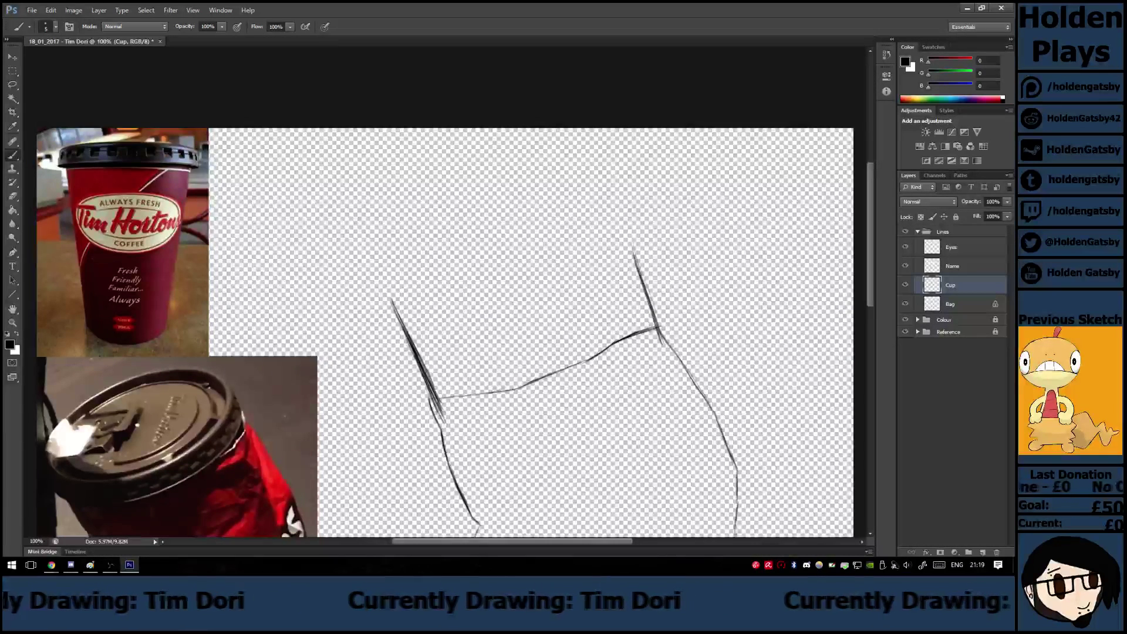
{"action": "left_click_drag", "start_coordinate": [419, 356], "coordinate": [444, 410]}
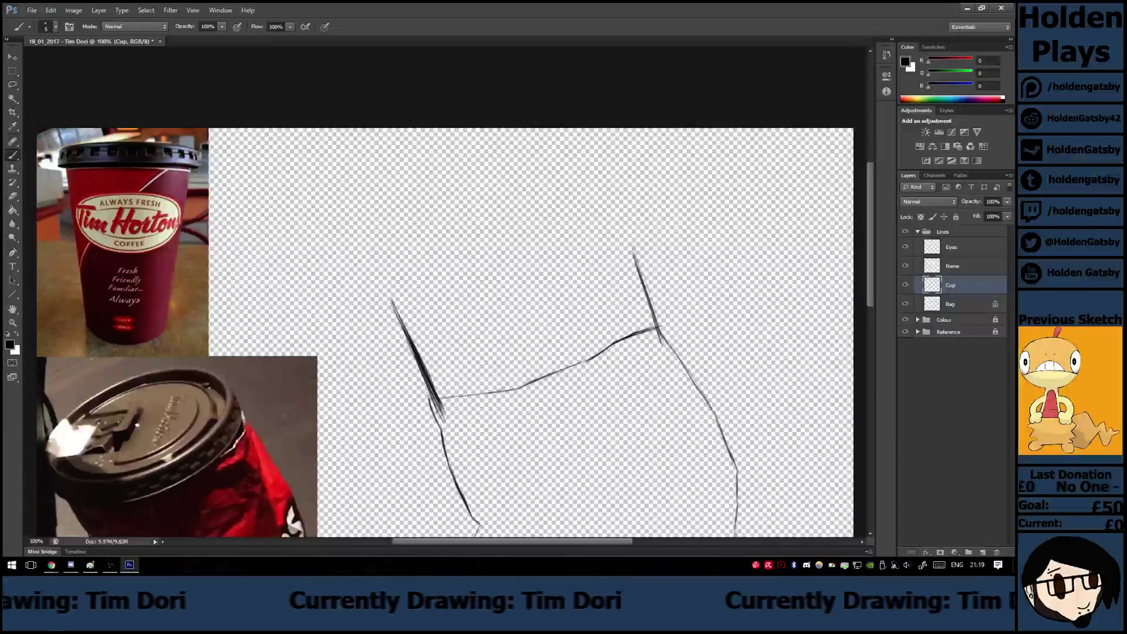
{"action": "left_click_drag", "start_coordinate": [633, 235], "coordinate": [656, 329]}
{"action": "left_click_drag", "start_coordinate": [640, 260], "coordinate": [656, 346]}
{"action": "left_click_drag", "start_coordinate": [649, 307], "coordinate": [655, 332]}
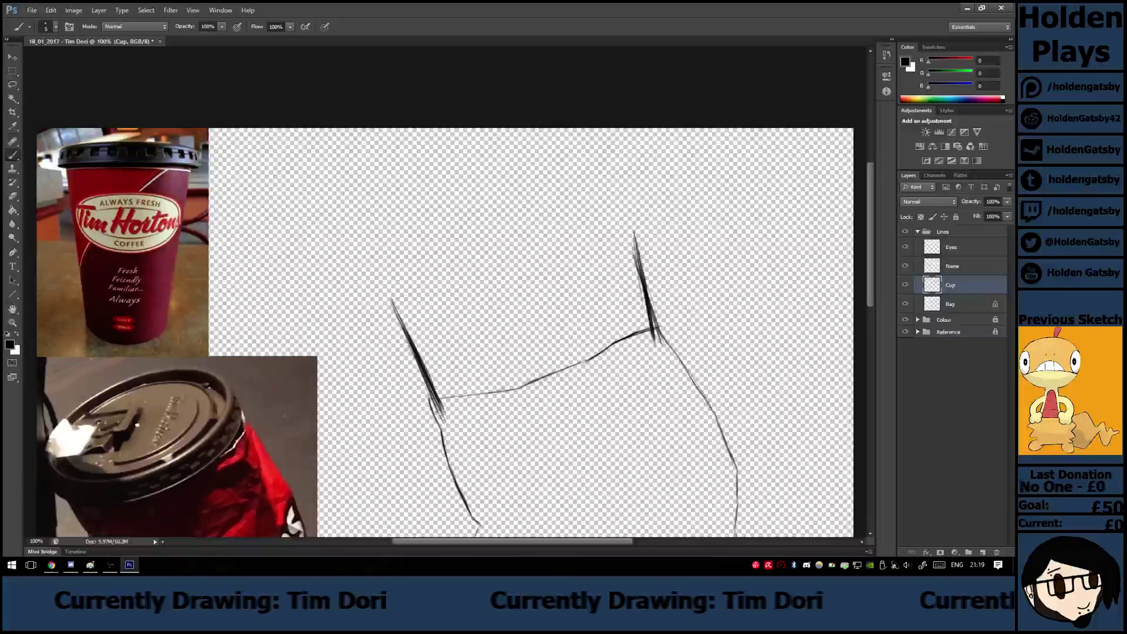
Draw the cup's slanted top edge between the two sides and close its upper-right corner.
{"action": "left_click_drag", "start_coordinate": [393, 299], "coordinate": [595, 229]}
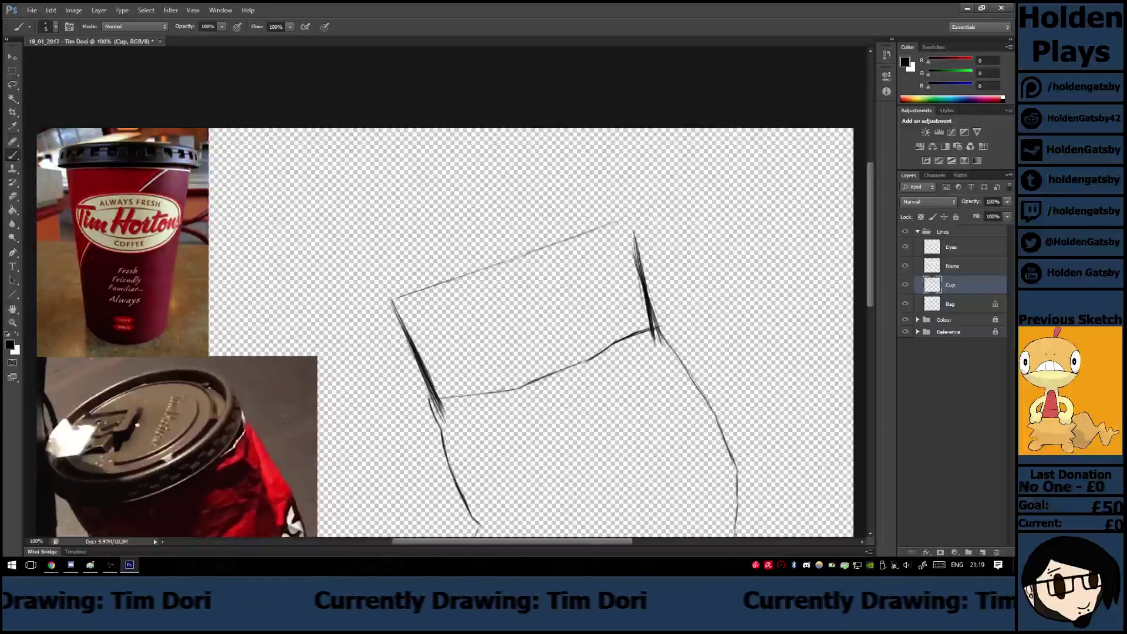
{"action": "left_click_drag", "start_coordinate": [632, 224], "coordinate": [638, 259]}
{"action": "mouse_move", "coordinate": [632, 219]}
{"action": "left_mouse_down"}
{"action": "mouse_move", "coordinate": [637, 252]}
{"action": "mouse_move", "coordinate": [631, 217]}
{"action": "mouse_move", "coordinate": [610, 225]}
{"action": "left_mouse_up"}
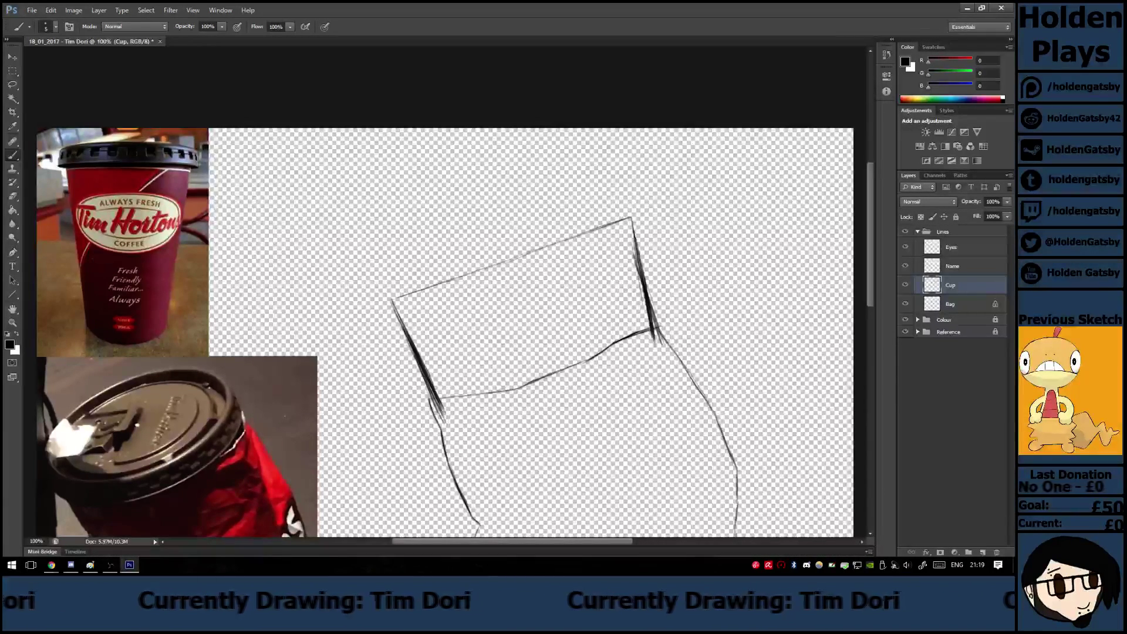
Erase the stray overlapping strokes along the cup's left and right sides to leave one clean line on each.
{"action": "key", "text": "e"}
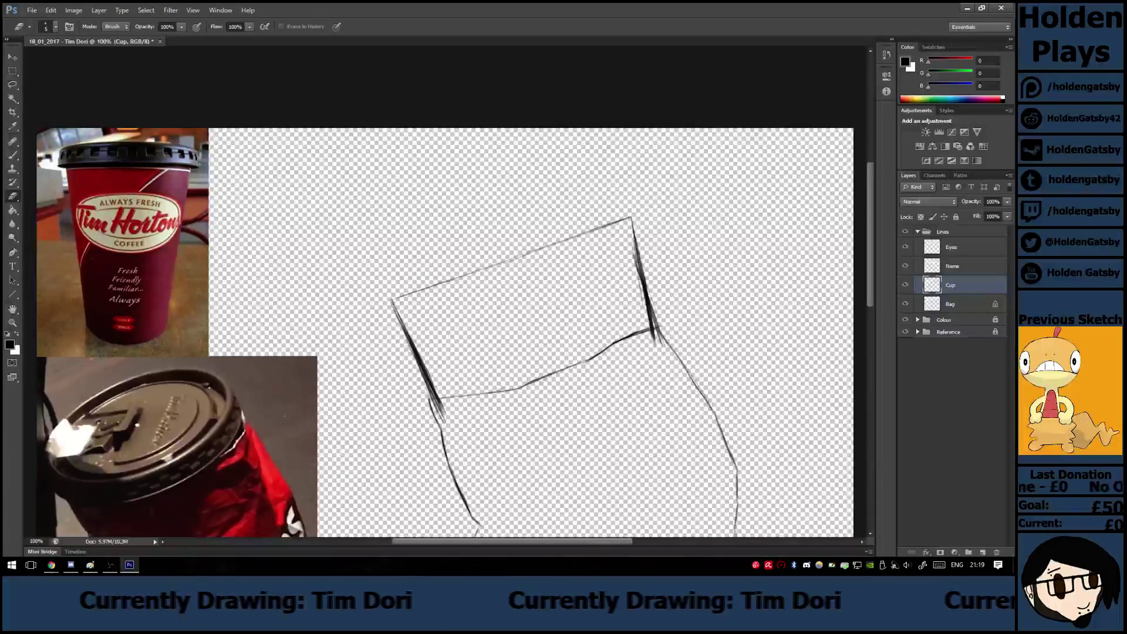
{"action": "mouse_move", "coordinate": [410, 349]}
{"action": "left_mouse_down"}
{"action": "mouse_move", "coordinate": [445, 425]}
{"action": "mouse_move", "coordinate": [442, 412]}
{"action": "left_mouse_up"}
{"action": "left_click_drag", "start_coordinate": [394, 305], "coordinate": [430, 379]}
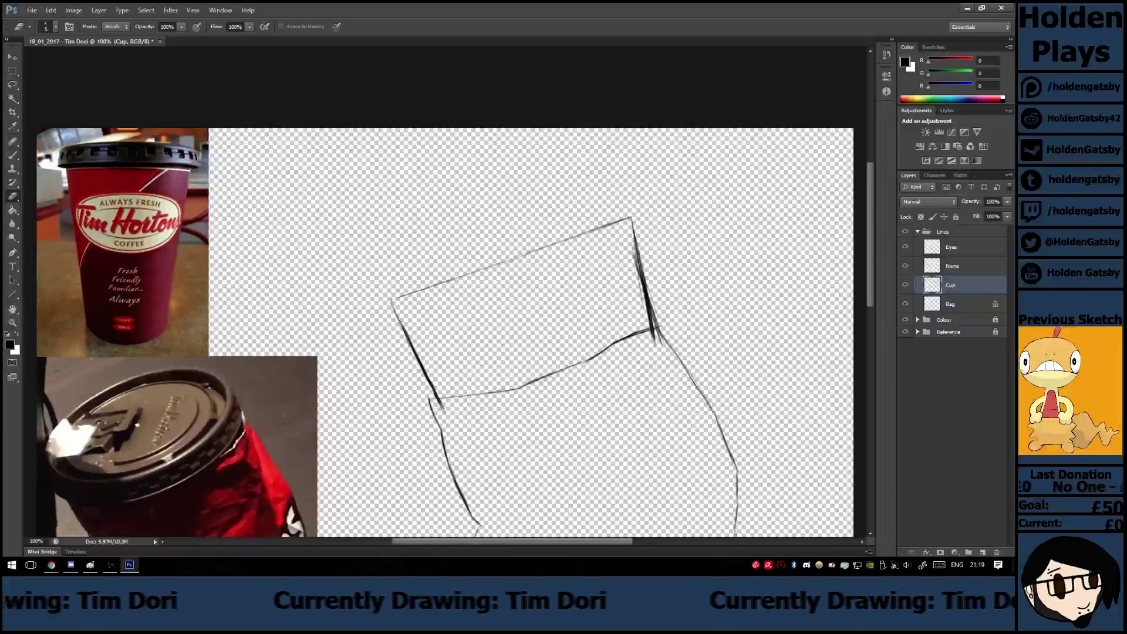
{"action": "key", "text": "b"}
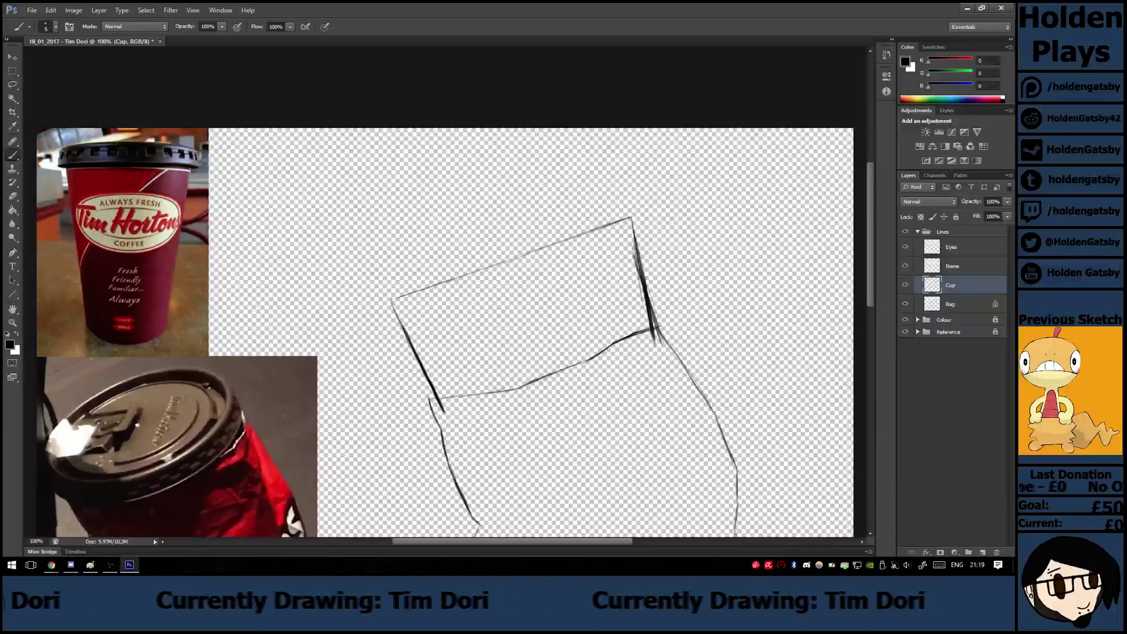
{"action": "key", "text": "e"}
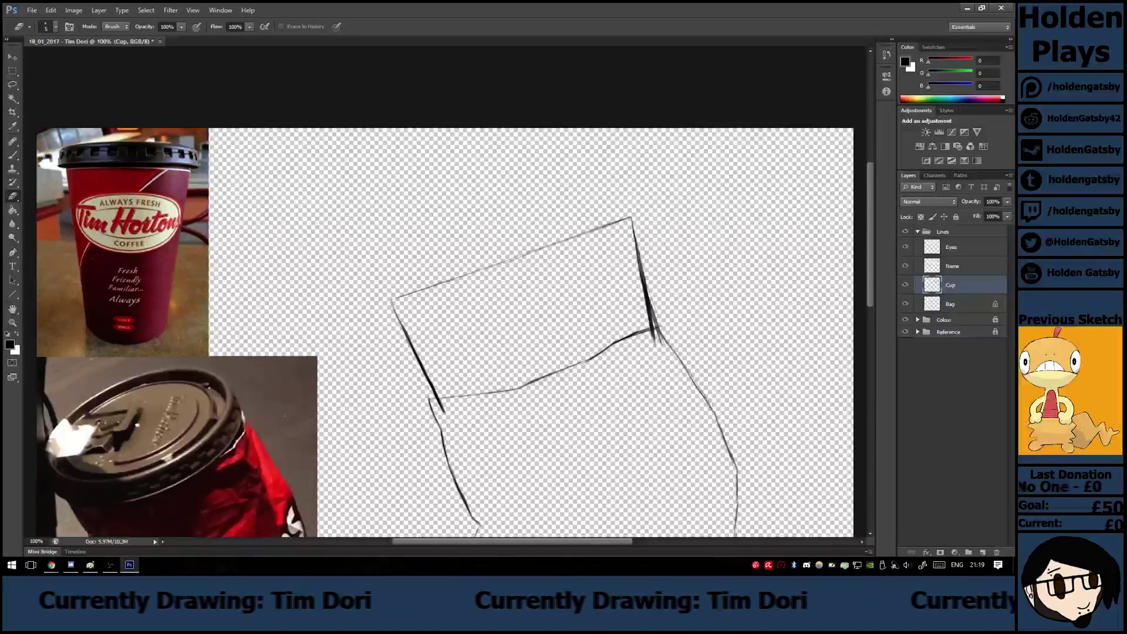
{"action": "mouse_move", "coordinate": [661, 343]}
{"action": "left_mouse_down"}
{"action": "mouse_move", "coordinate": [641, 251]}
{"action": "mouse_move", "coordinate": [656, 342]}
{"action": "left_mouse_up"}
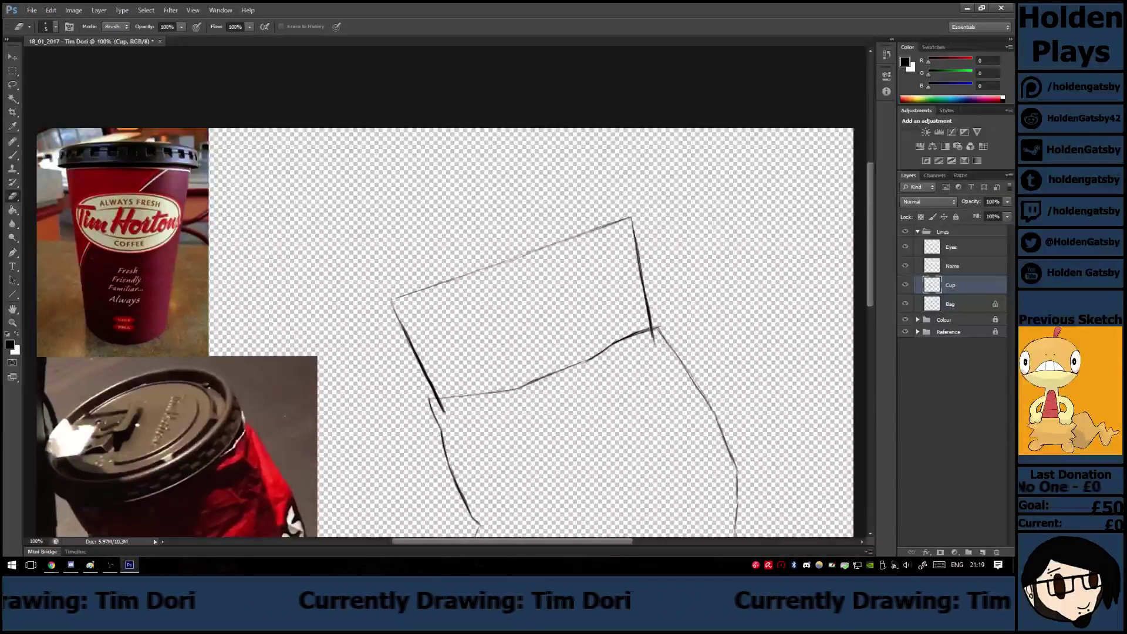
Widen the cup outline on both sides to meet the bag's top corners and erase its overhanging line ends.
{"action": "key", "text": "v"}
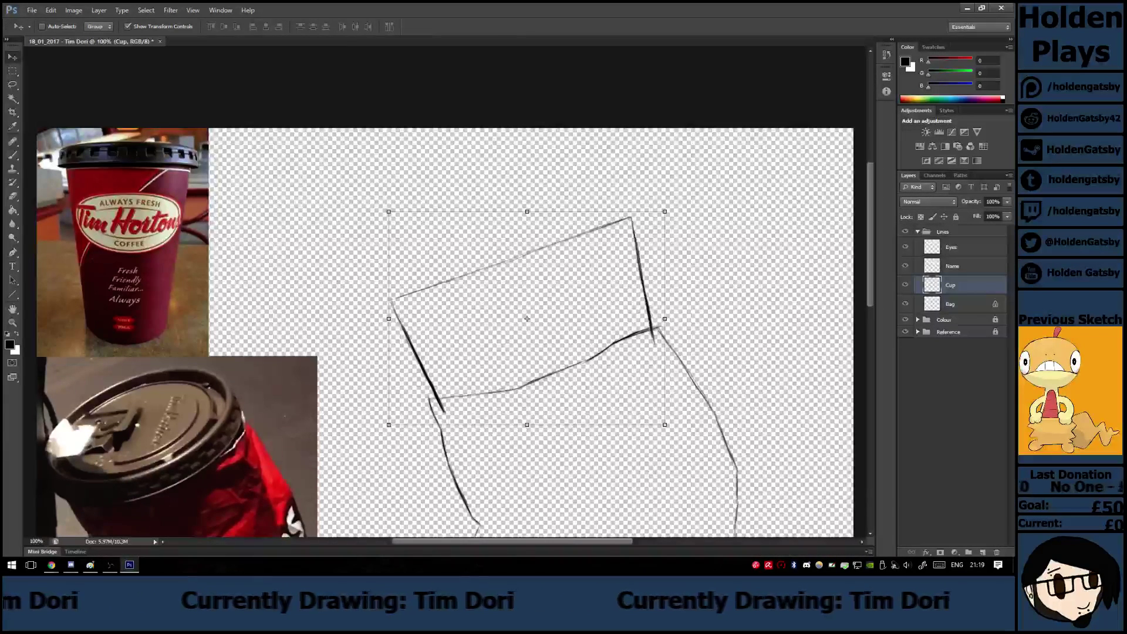
{"action": "left_click_drag", "start_coordinate": [664, 318], "coordinate": [669, 318]}
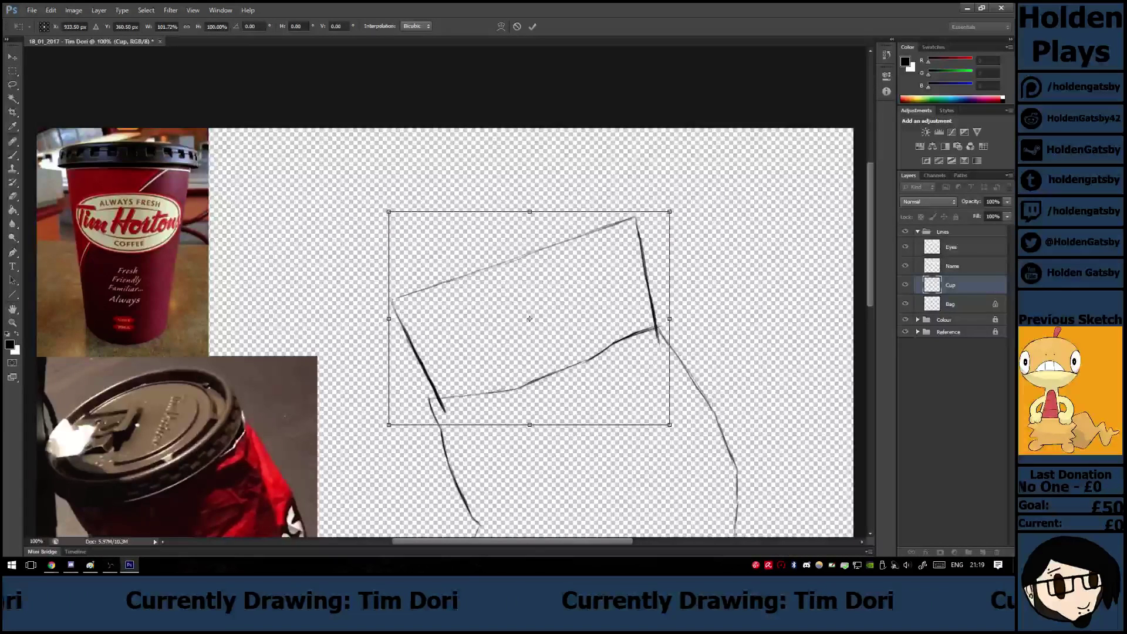
{"action": "left_click_drag", "start_coordinate": [389, 319], "coordinate": [381, 319]}
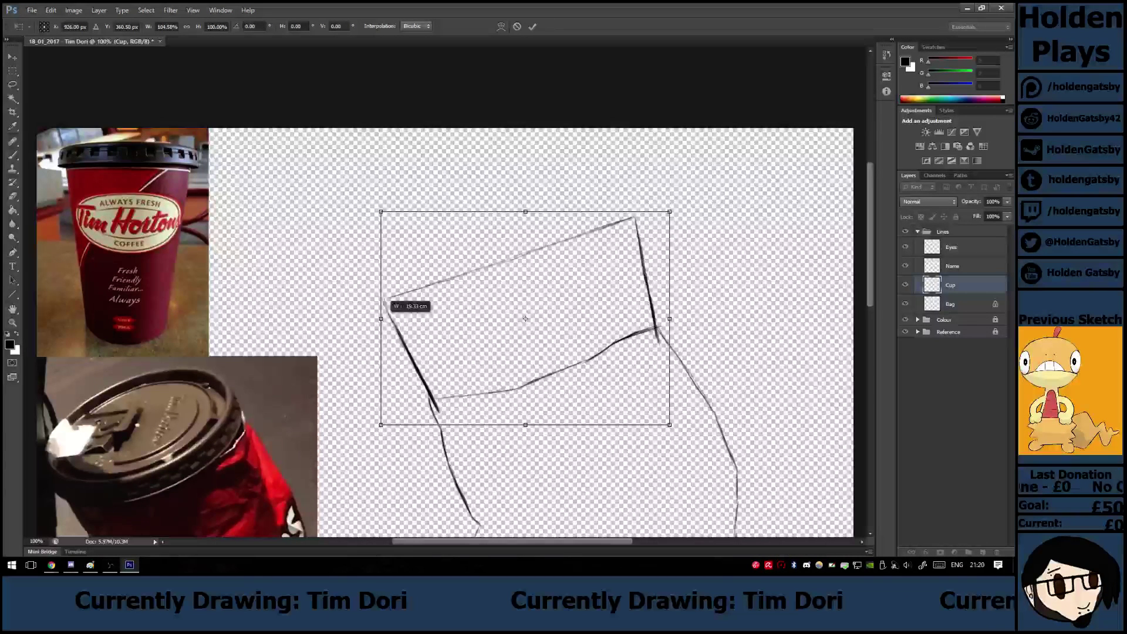
{"action": "key", "text": "Return"}
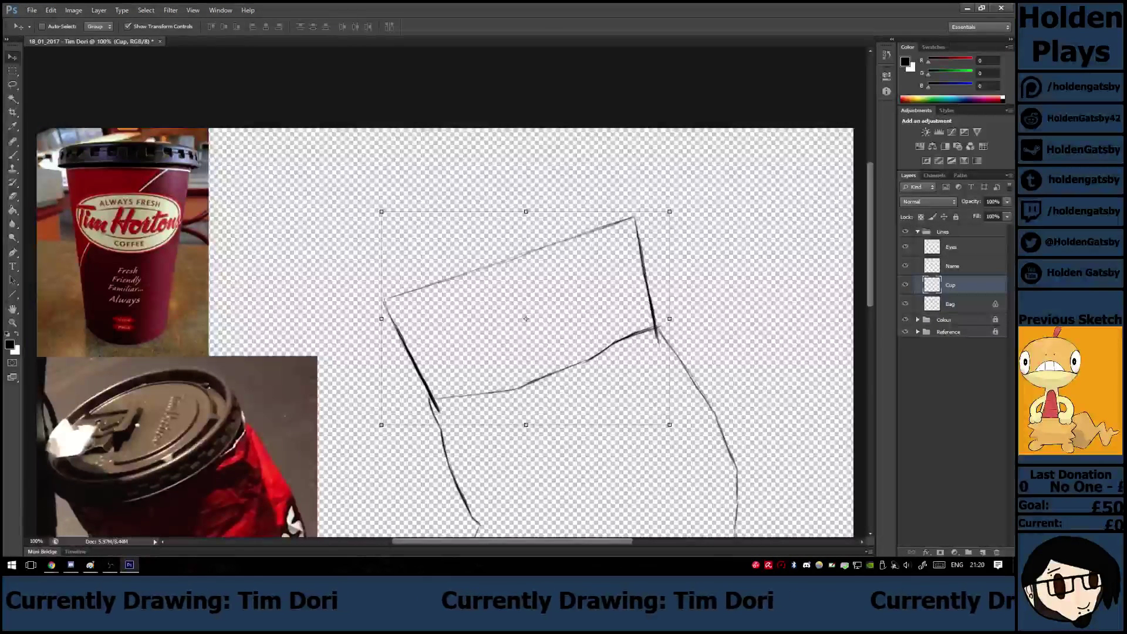
{"action": "key", "text": "e"}
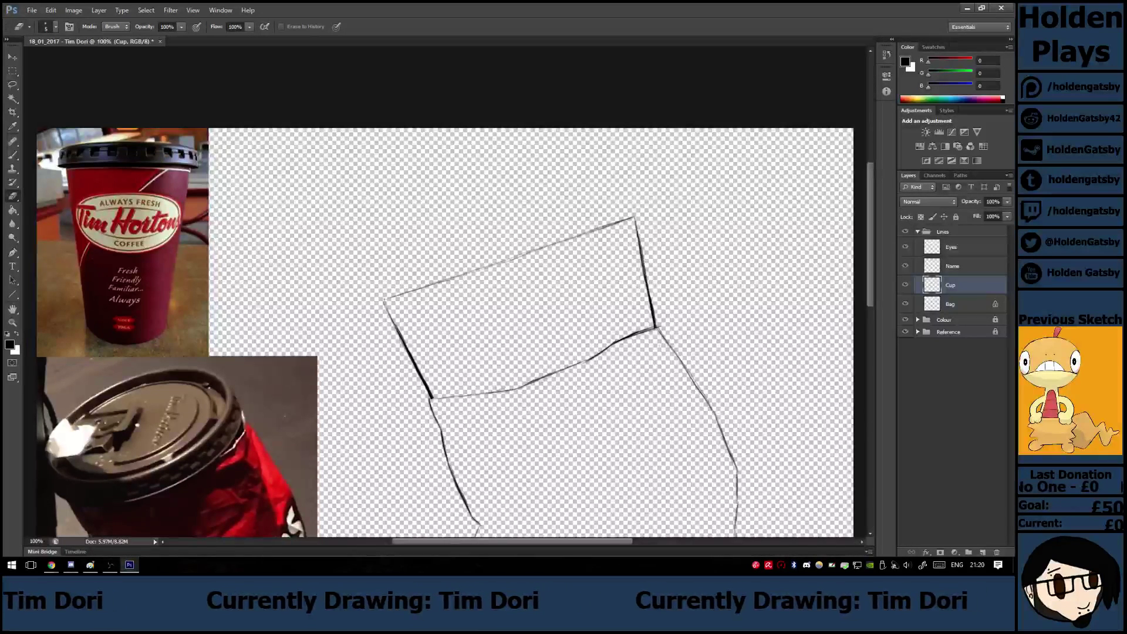
Draw a thin slanted lid rim overhanging both ends of the cup's top edge, and lock the Cup layer's image pixels.
{"action": "key", "text": "b"}
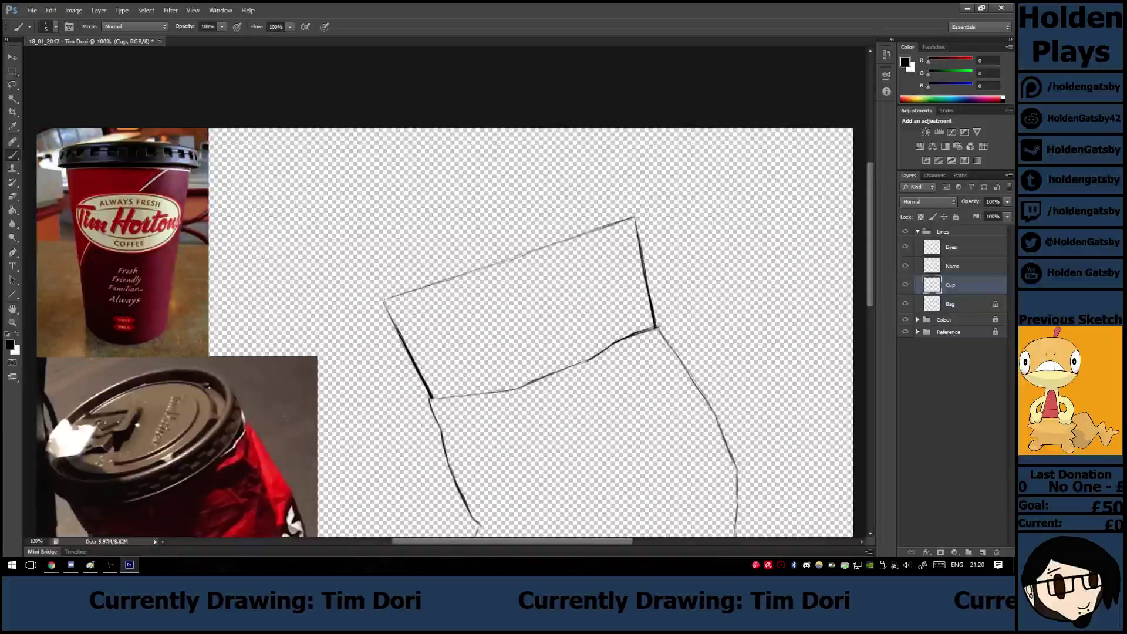
{"action": "left_click_drag", "start_coordinate": [367, 280], "coordinate": [375, 307]}
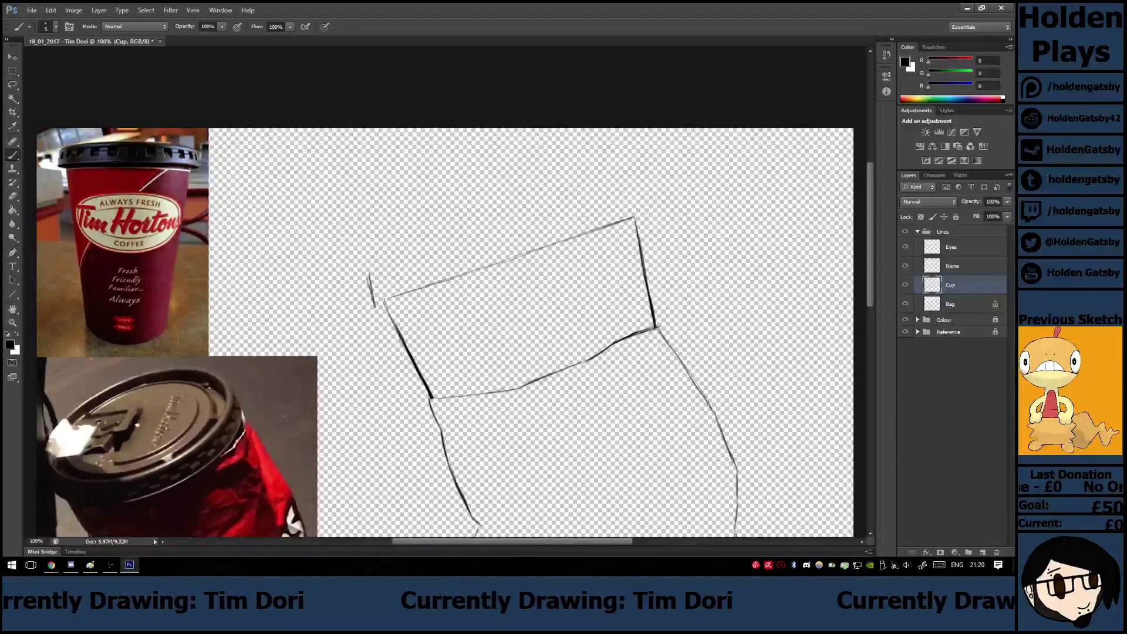
{"action": "mouse_move", "coordinate": [637, 196]}
{"action": "left_mouse_down"}
{"action": "mouse_move", "coordinate": [646, 210]}
{"action": "mouse_move", "coordinate": [574, 218]}
{"action": "mouse_move", "coordinate": [372, 289]}
{"action": "left_mouse_up"}
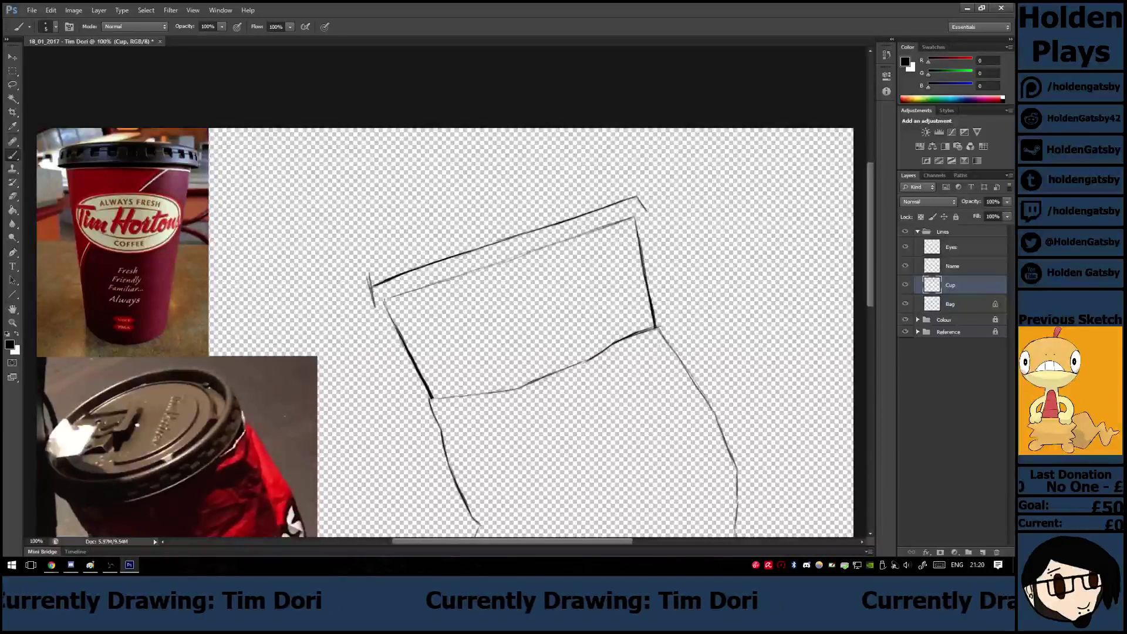
{"action": "key", "text": "e"}
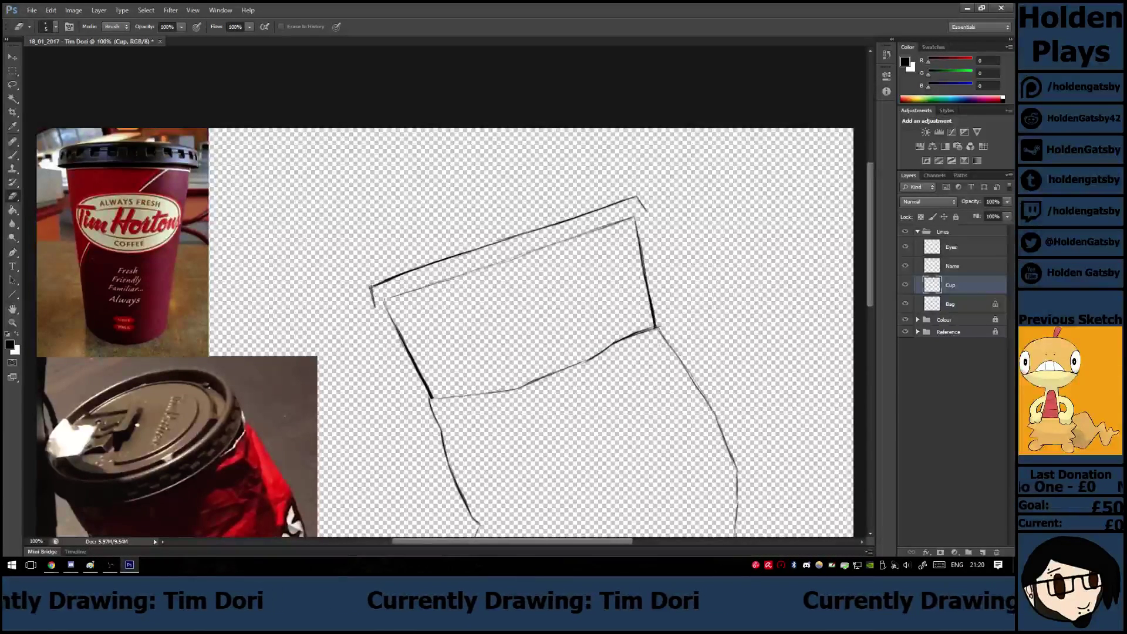
{"action": "key", "text": "b"}
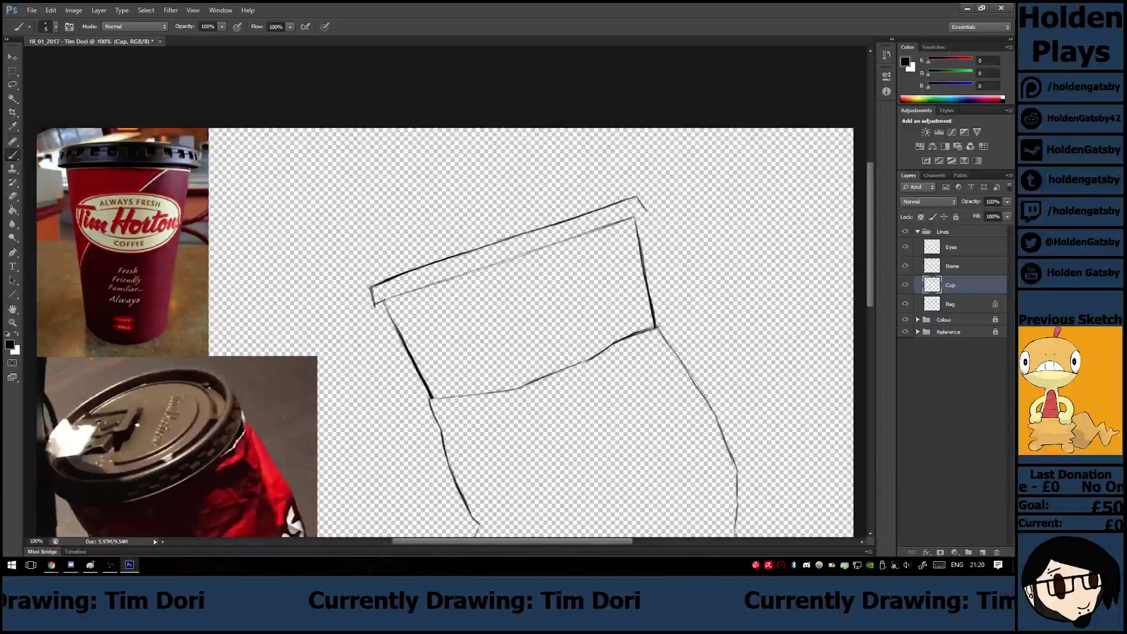
{"action": "left_click_drag", "start_coordinate": [650, 211], "coordinate": [631, 218]}
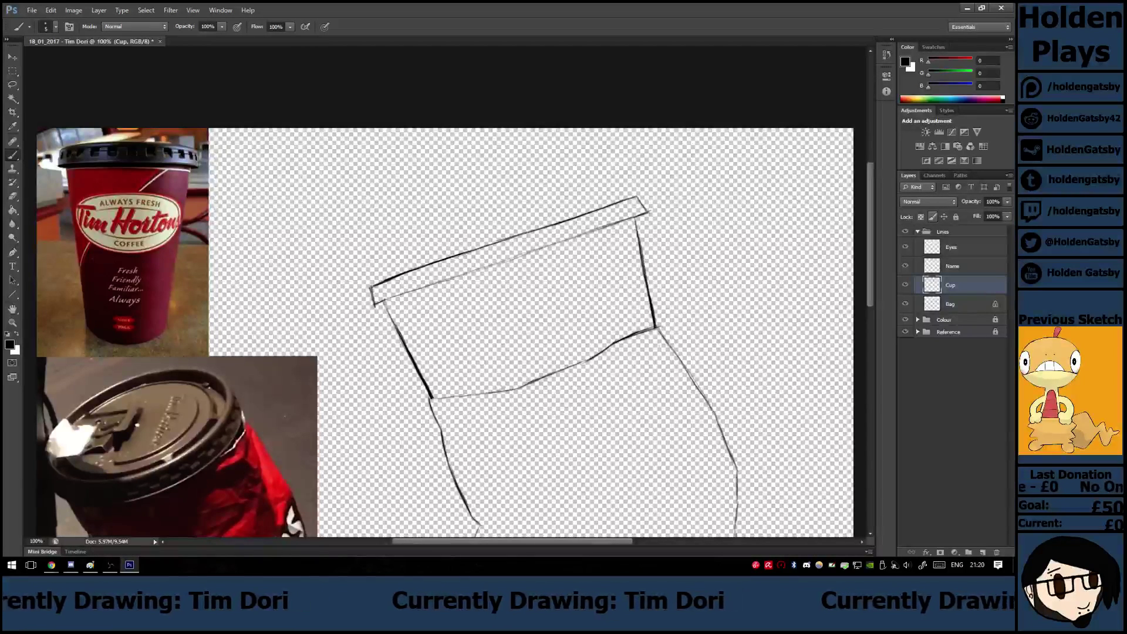
{"action": "left_click", "coordinate": [933, 217]}
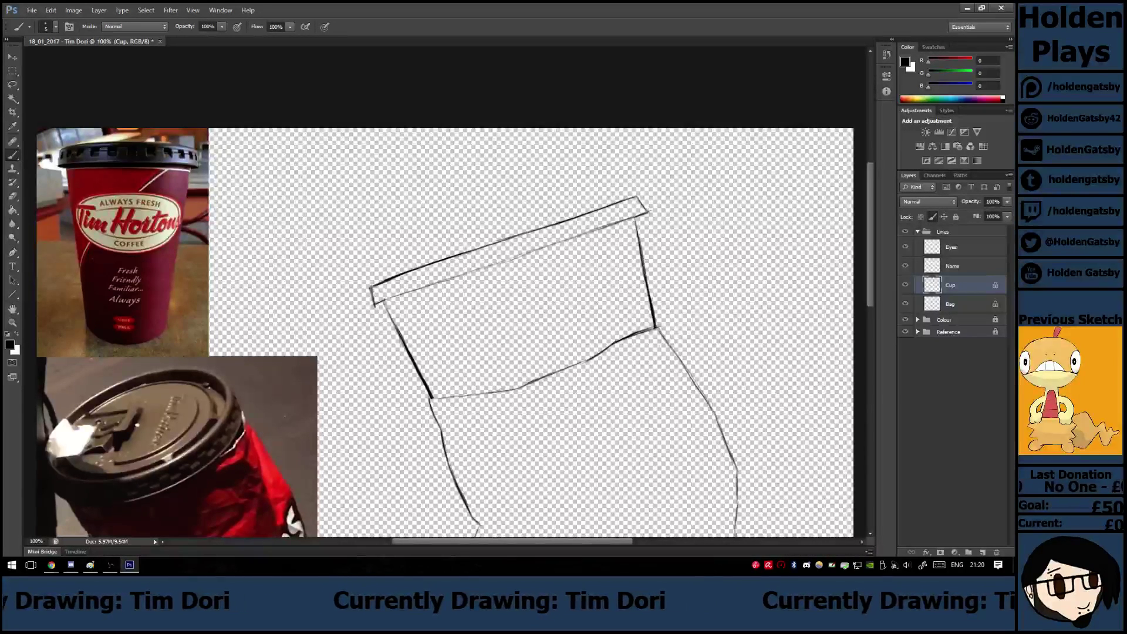
Draw a tall, slightly tilted oval for the left eye on the Eyes layer and clean up its thickened left edge.
{"action": "left_click", "coordinate": [963, 247]}
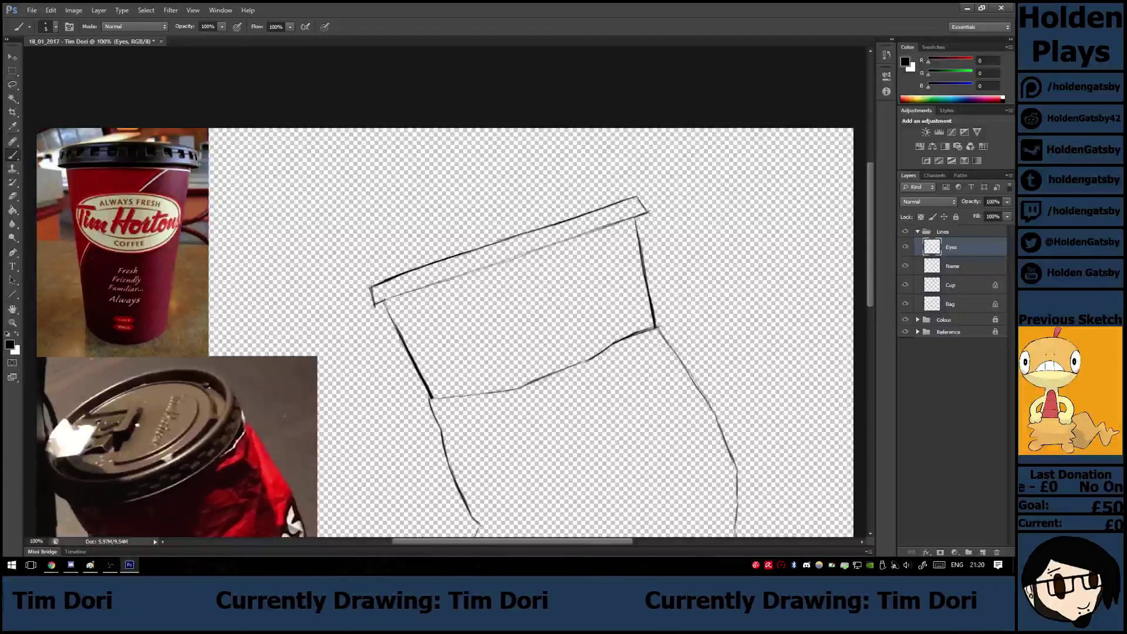
{"action": "left_click_drag", "start_coordinate": [463, 279], "coordinate": [456, 336]}
{"action": "left_click_drag", "start_coordinate": [461, 286], "coordinate": [459, 350]}
{"action": "left_click_drag", "start_coordinate": [457, 297], "coordinate": [464, 364]}
{"action": "left_click_drag", "start_coordinate": [455, 321], "coordinate": [482, 393]}
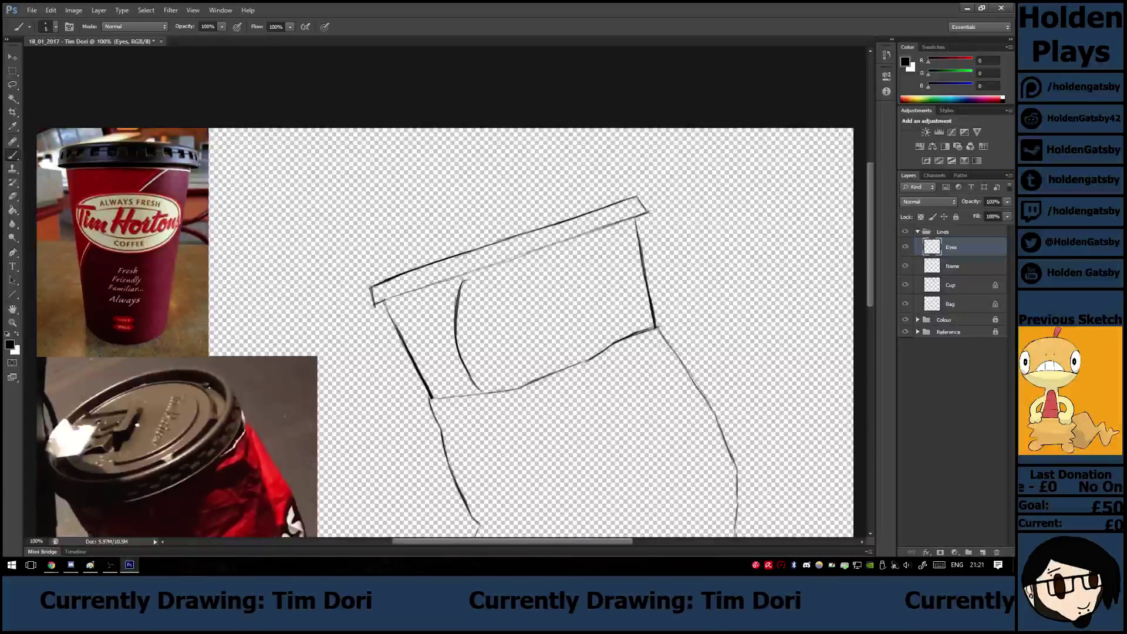
{"action": "mouse_move", "coordinate": [473, 281]}
{"action": "left_mouse_down"}
{"action": "mouse_move", "coordinate": [493, 311]}
{"action": "mouse_move", "coordinate": [505, 389]}
{"action": "mouse_move", "coordinate": [483, 395]}
{"action": "mouse_move", "coordinate": [497, 388]}
{"action": "left_mouse_up"}
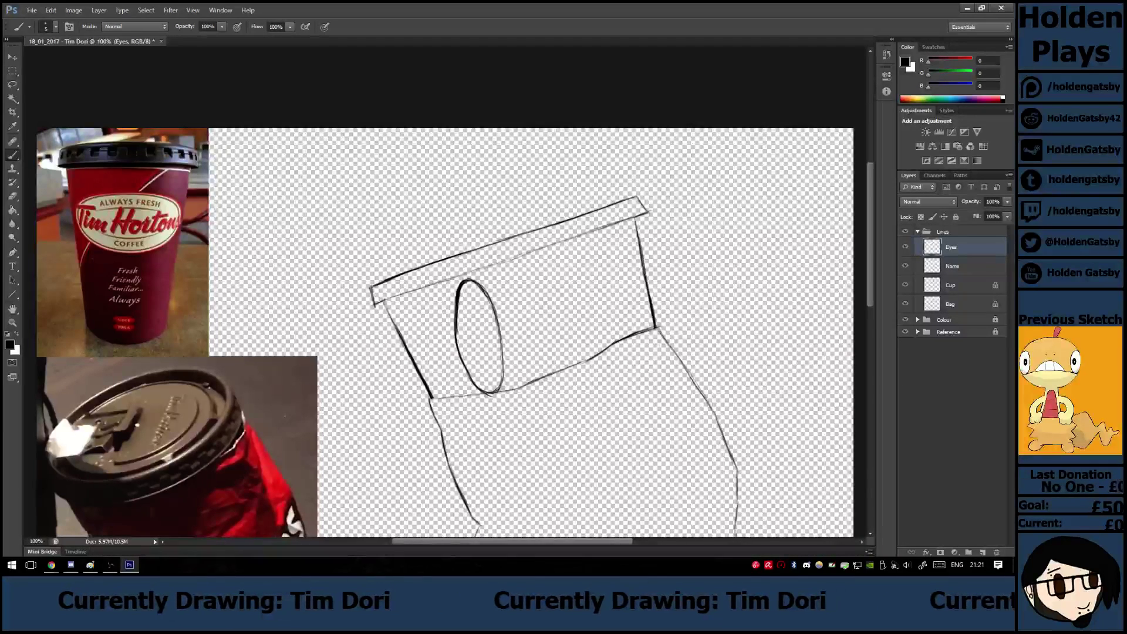
{"action": "left_click_drag", "start_coordinate": [455, 323], "coordinate": [479, 388]}
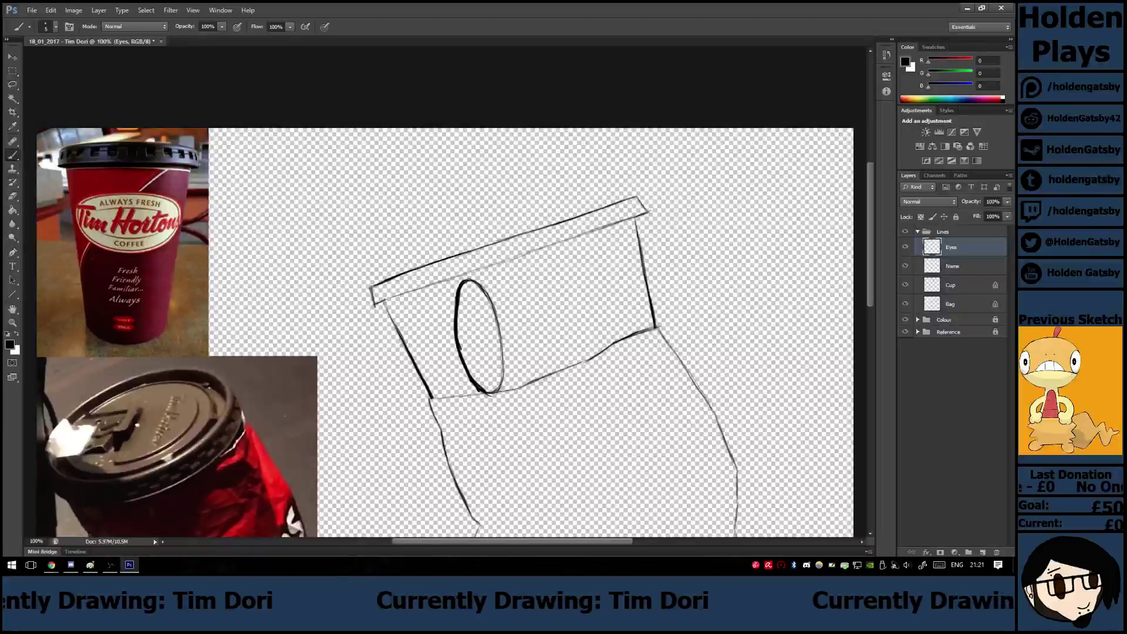
{"action": "key", "text": "e"}
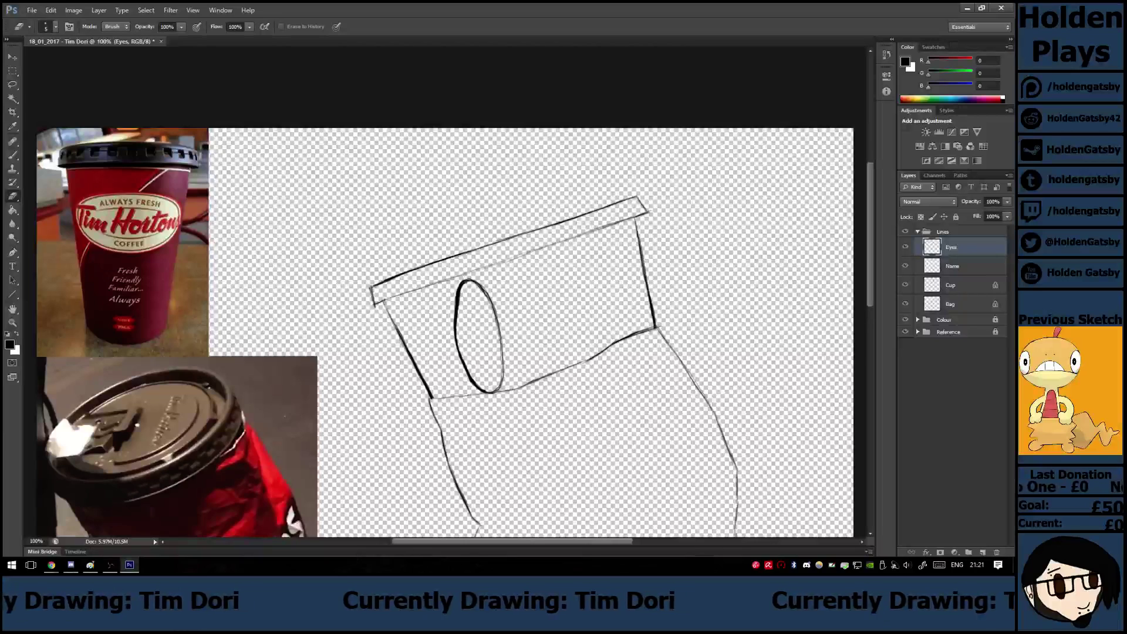
Draw a matching tilted oval for the right eye on the right half of the cup.
{"action": "key", "text": "b"}
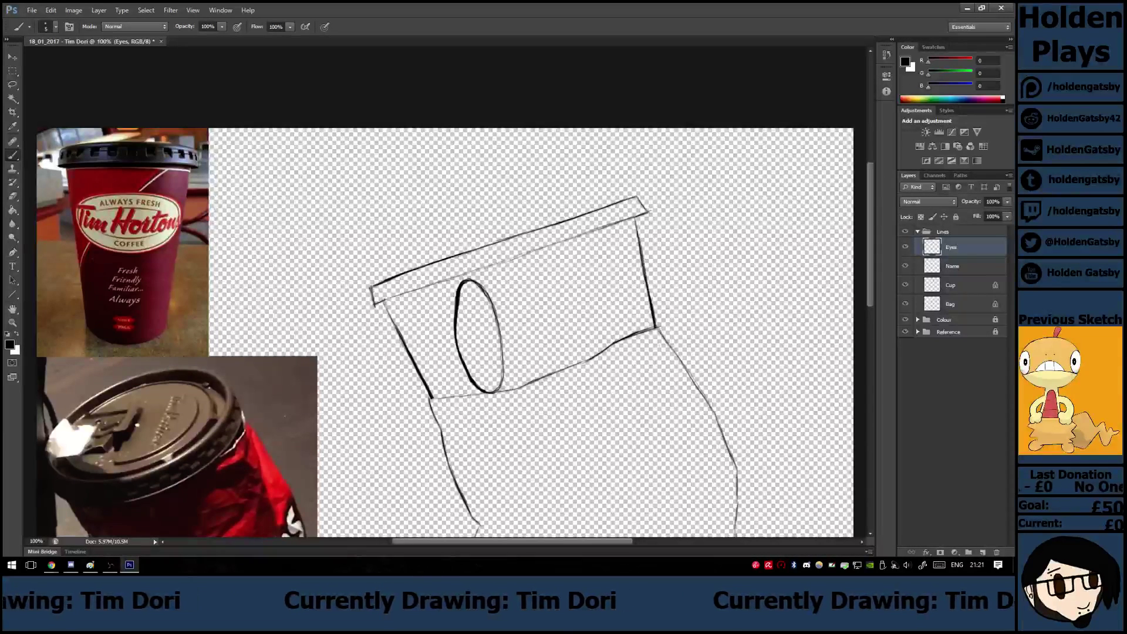
{"action": "mouse_move", "coordinate": [557, 250]}
{"action": "left_mouse_down"}
{"action": "mouse_move", "coordinate": [557, 294]}
{"action": "mouse_move", "coordinate": [585, 360]}
{"action": "left_mouse_up"}
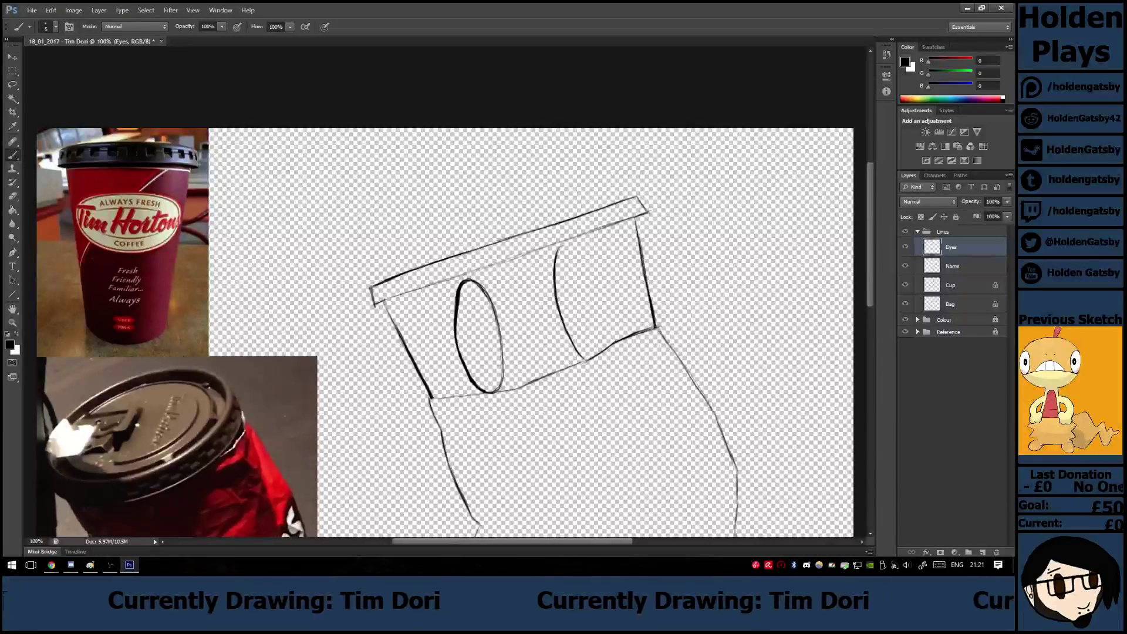
{"action": "mouse_move", "coordinate": [559, 247]}
{"action": "left_mouse_down"}
{"action": "mouse_move", "coordinate": [579, 256]}
{"action": "mouse_move", "coordinate": [601, 318]}
{"action": "left_mouse_up"}
{"action": "left_click_drag", "start_coordinate": [590, 274], "coordinate": [603, 322]}
{"action": "mouse_move", "coordinate": [592, 275]}
{"action": "left_mouse_down"}
{"action": "mouse_move", "coordinate": [607, 346]}
{"action": "mouse_move", "coordinate": [594, 358]}
{"action": "left_mouse_up"}
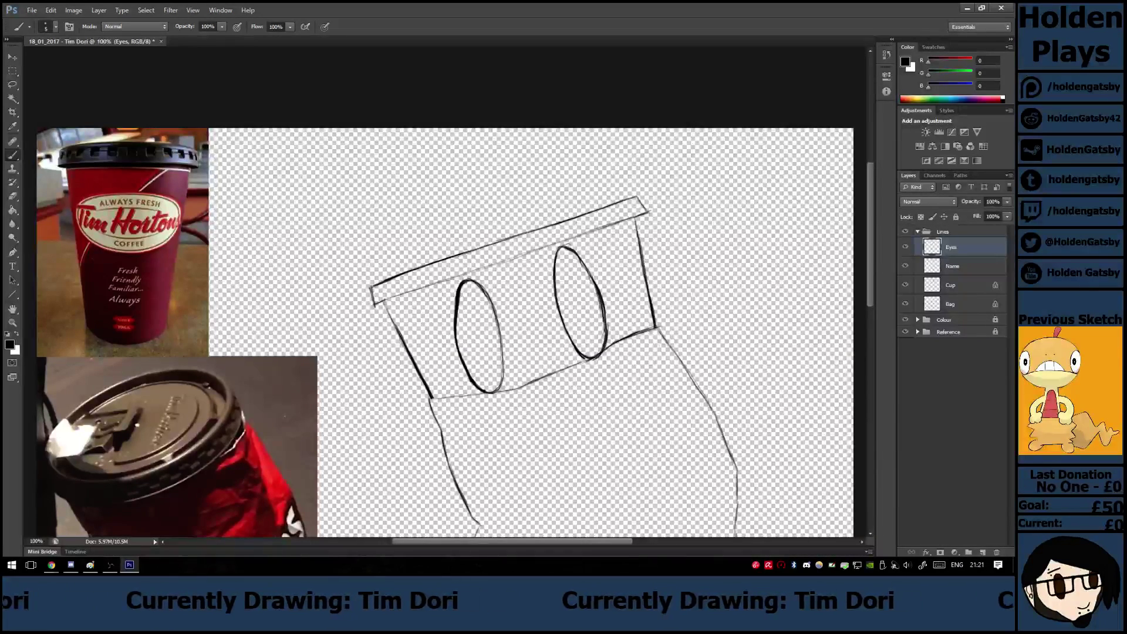
Thin the right eye's thick outer edge with the Eraser and redraw its upper-right curve as a smooth line.
{"action": "key", "text": "e"}
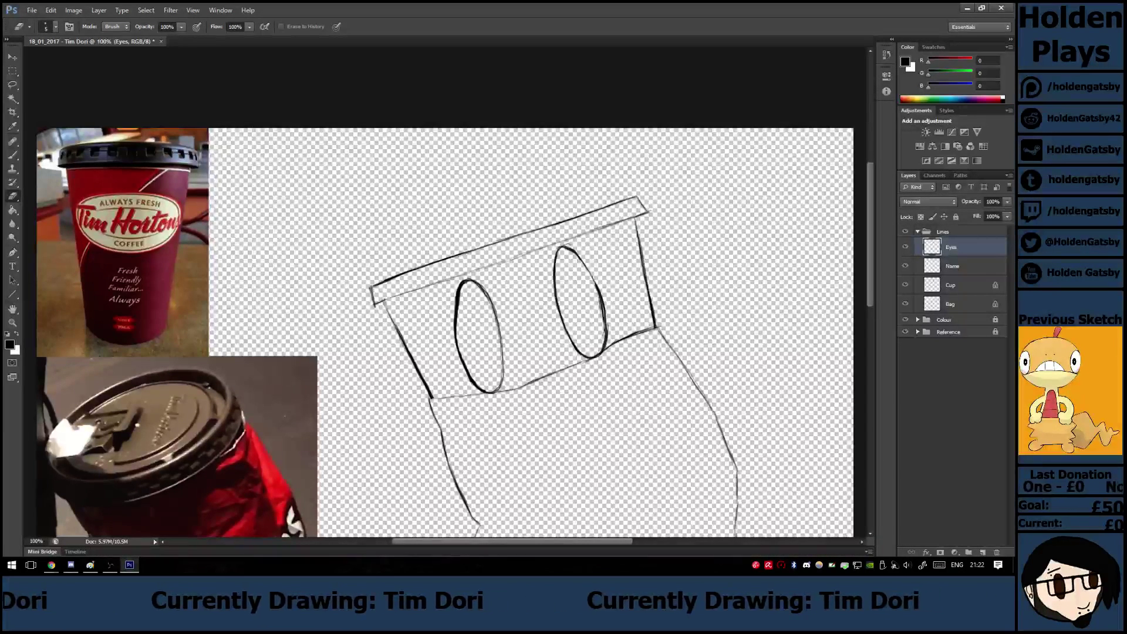
{"action": "left_click_drag", "start_coordinate": [598, 294], "coordinate": [607, 337]}
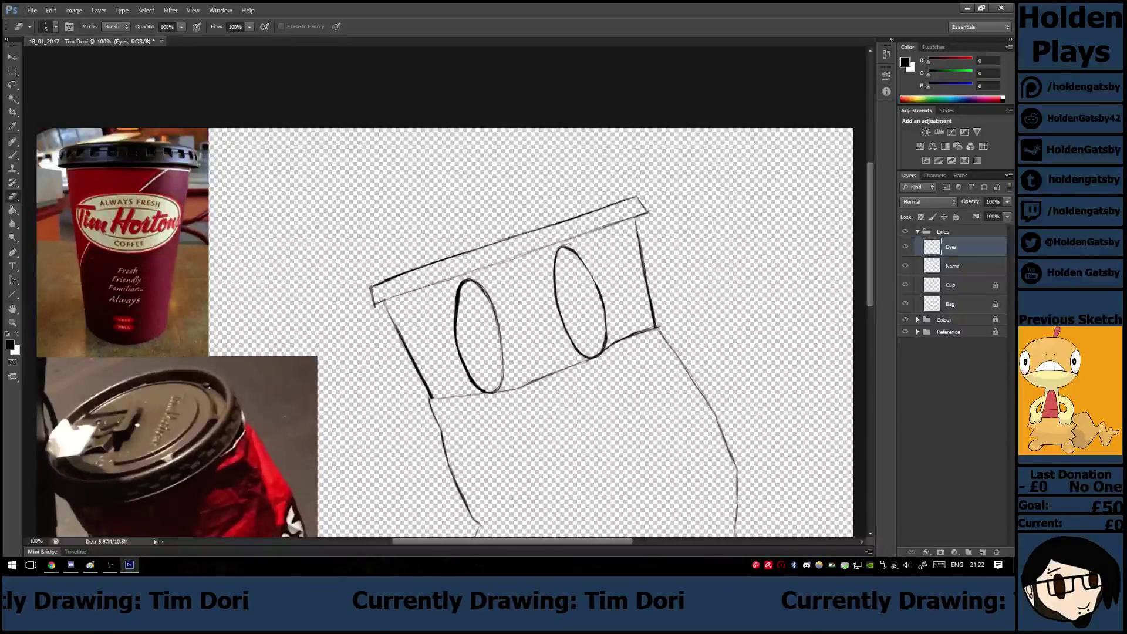
{"action": "key", "text": "b"}
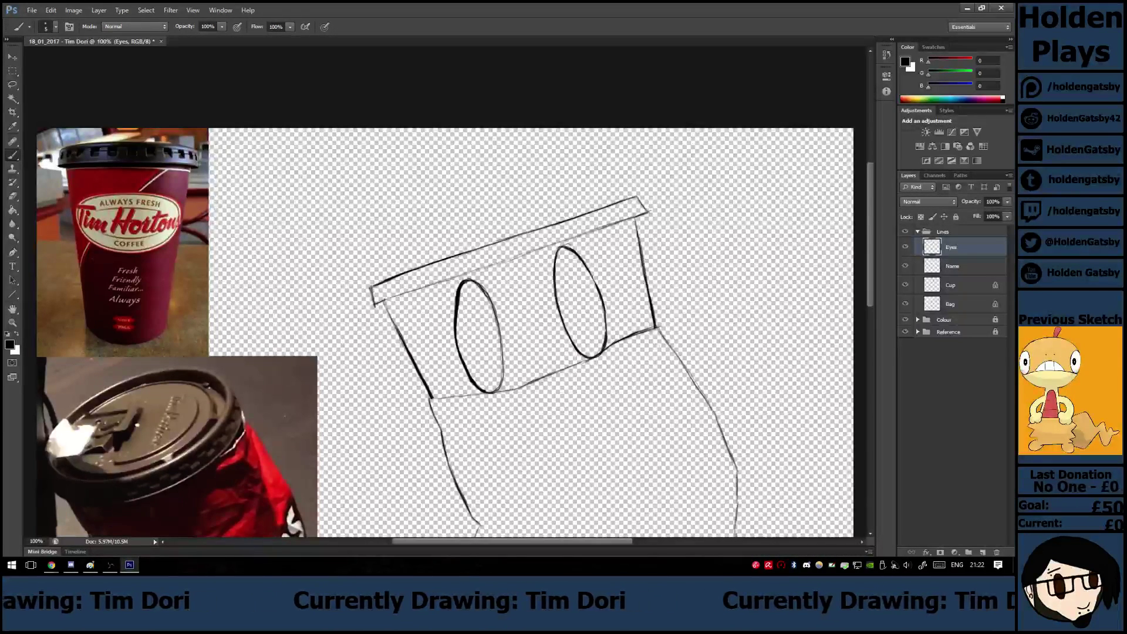
{"action": "left_click_drag", "start_coordinate": [591, 273], "coordinate": [604, 301]}
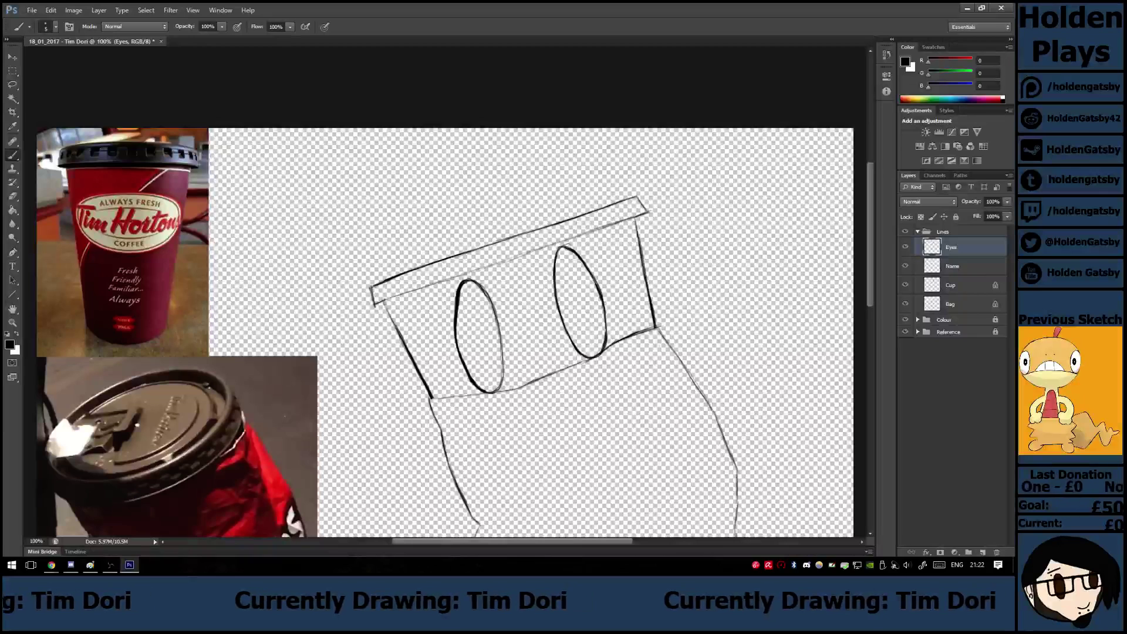
{"action": "key", "text": "e"}
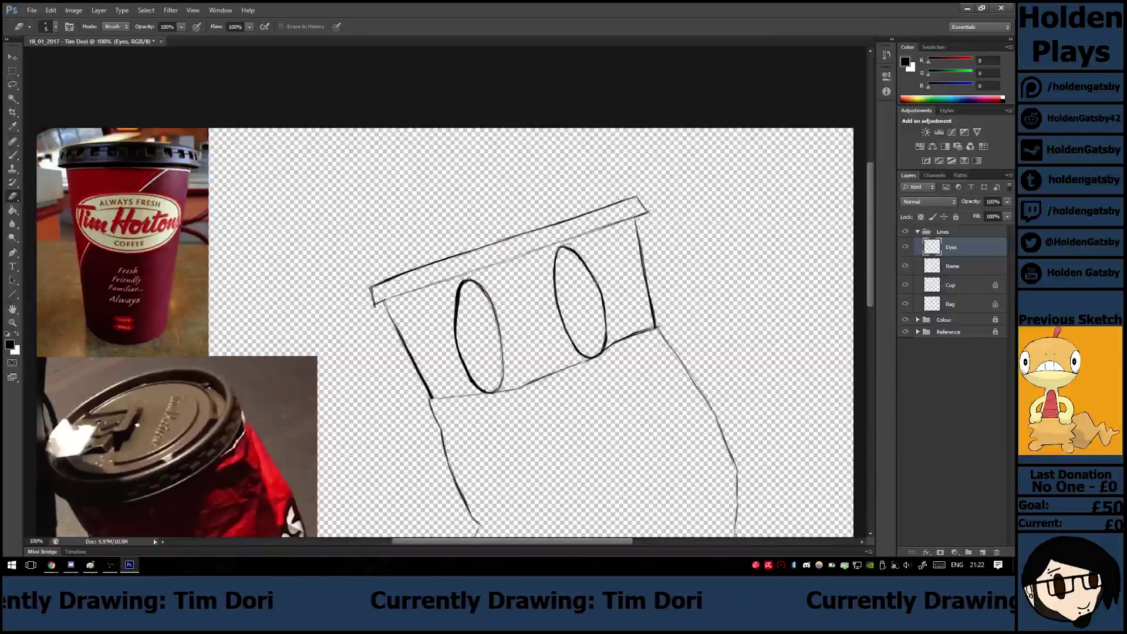
Paint a small solid black pupil in the middle of each eye and lock the Eyes layer's image pixels.
{"action": "key", "text": "b"}
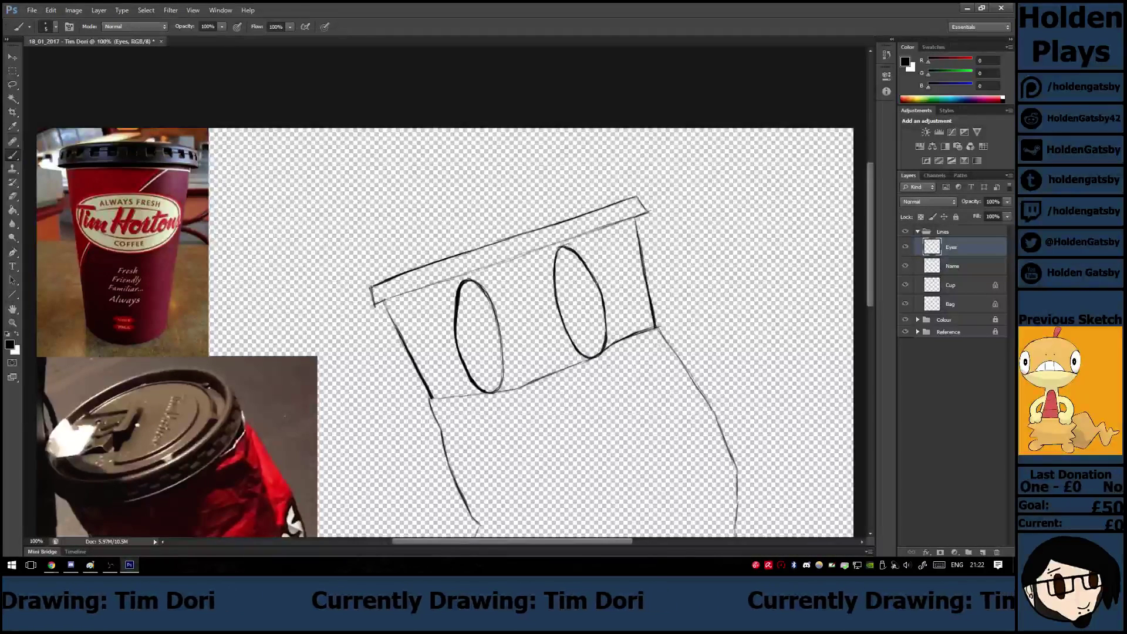
{"action": "left_click_drag", "start_coordinate": [476, 335], "coordinate": [481, 343]}
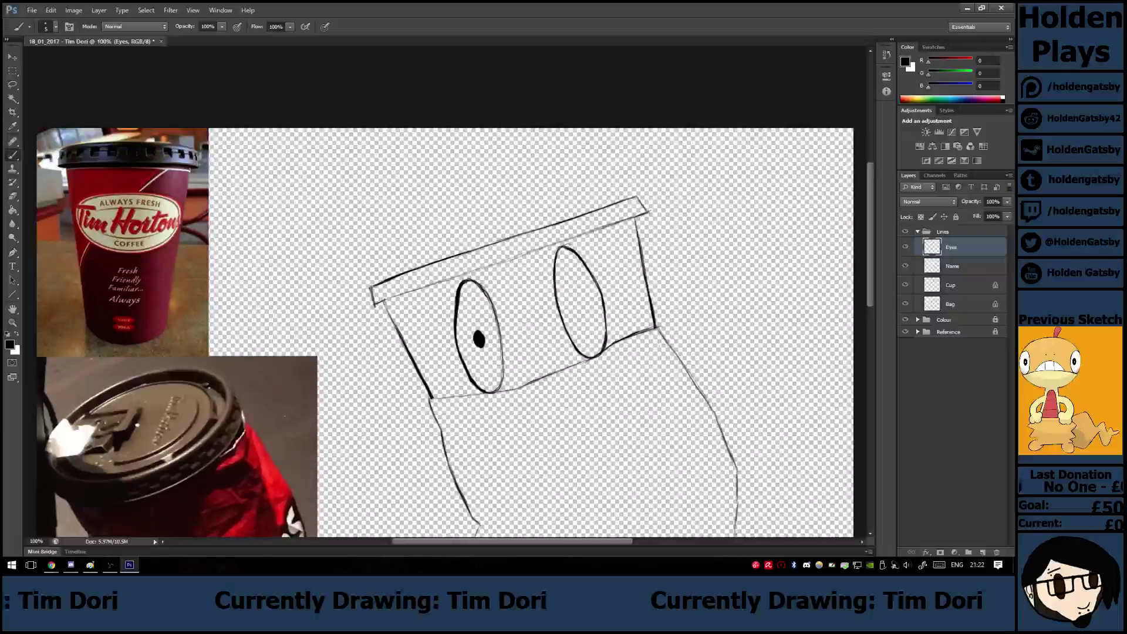
{"action": "left_click_drag", "start_coordinate": [580, 300], "coordinate": [581, 309]}
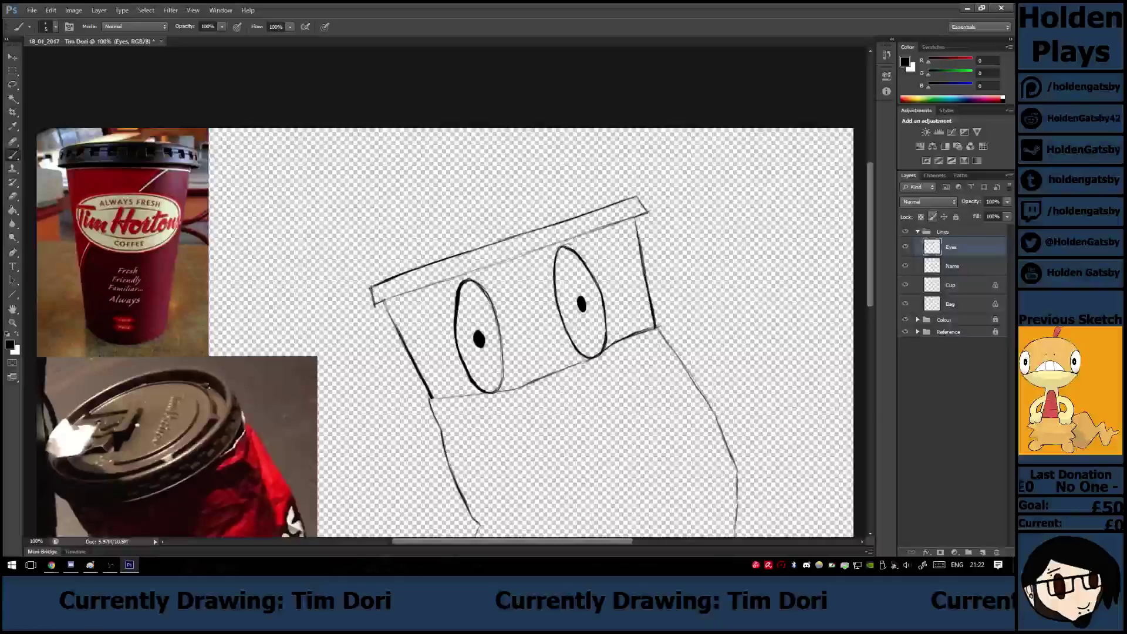
{"action": "left_click", "coordinate": [933, 216]}
On the Name layer, draw a small tilted block-letter T outline near the bag's left edge, below the left eye.
{"action": "left_click", "coordinate": [963, 266]}
{"action": "scroll", "coordinate": [444, 333], "scroll_direction": "down", "scroll_amount": 3}
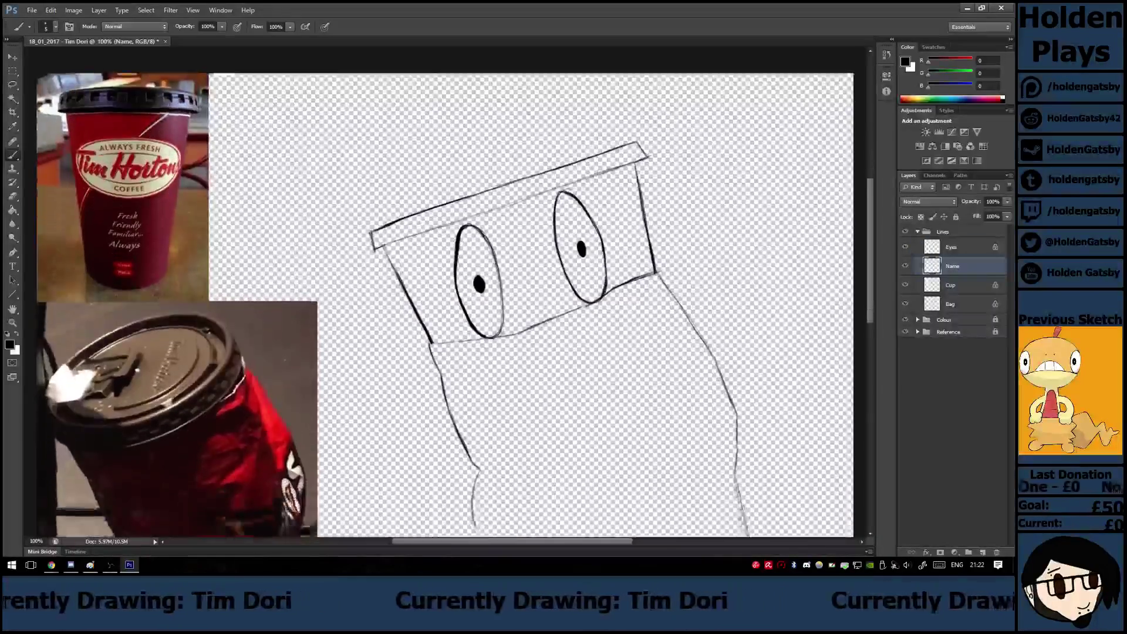
{"action": "scroll", "coordinate": [446, 293], "scroll_direction": "down", "scroll_amount": 5}
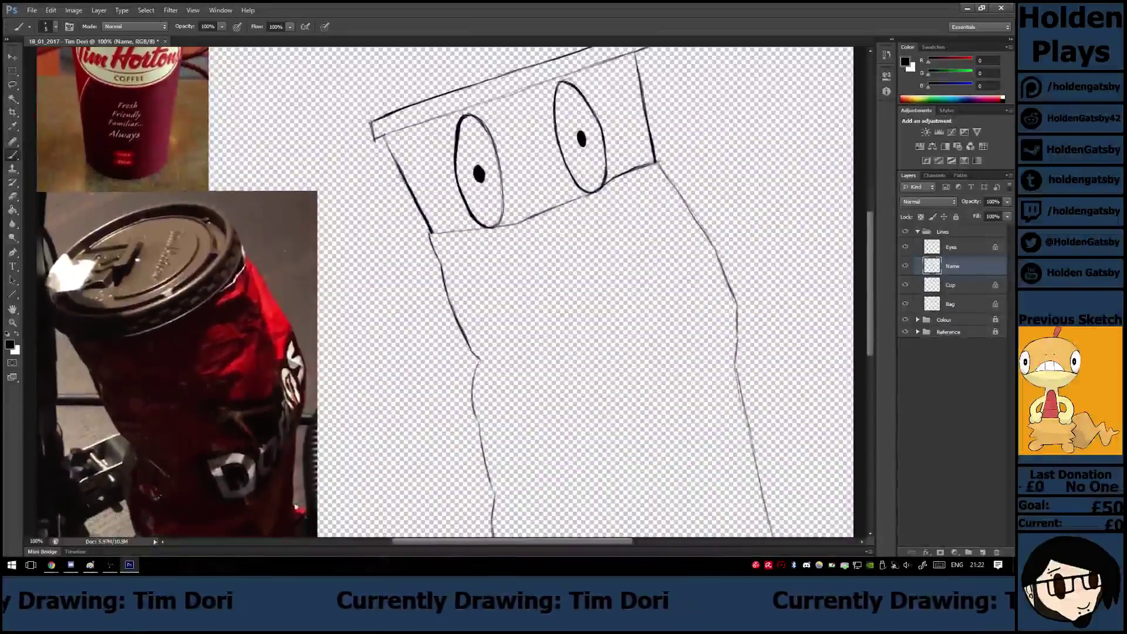
{"action": "scroll", "coordinate": [447, 294], "scroll_direction": "down", "scroll_amount": 2}
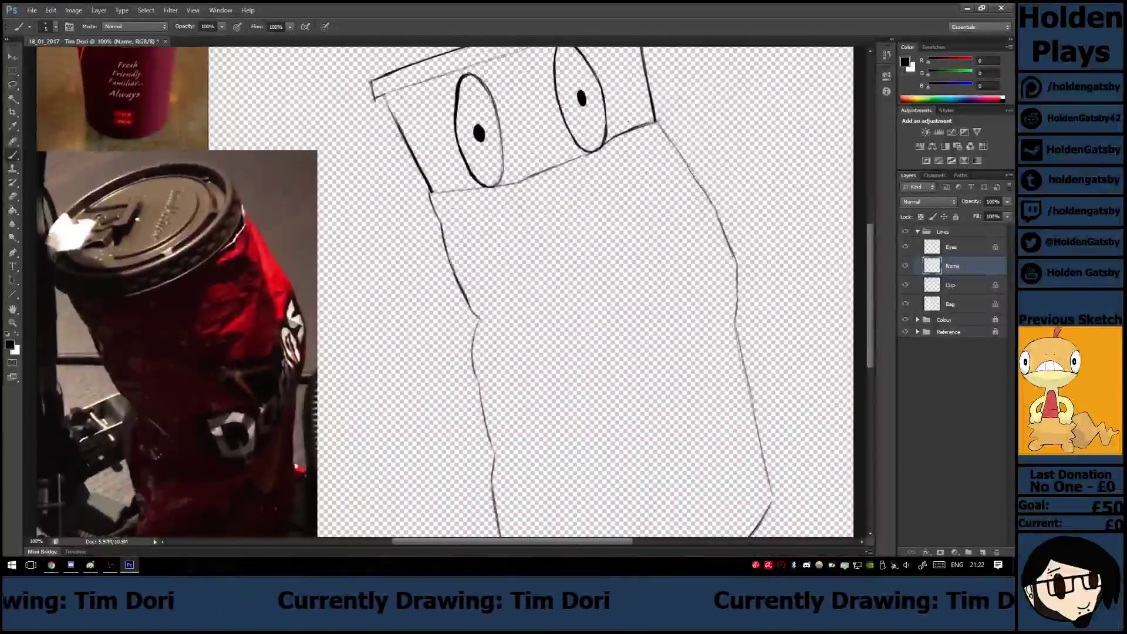
{"action": "scroll", "coordinate": [446, 294], "scroll_direction": "down", "scroll_amount": 2}
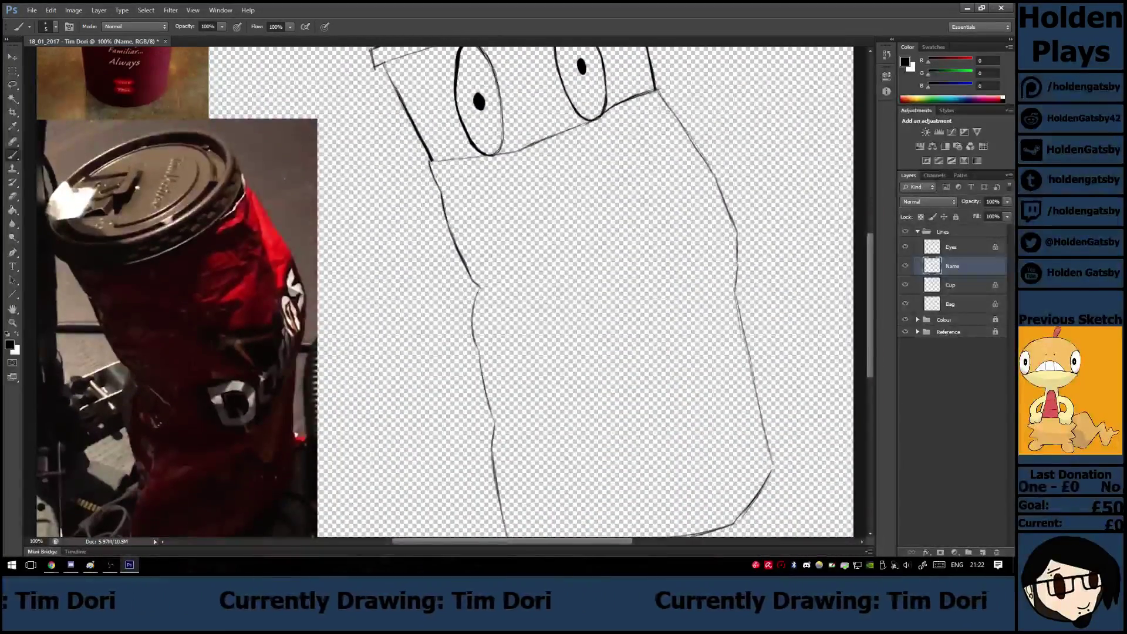
{"action": "left_click_drag", "start_coordinate": [520, 284], "coordinate": [558, 268]}
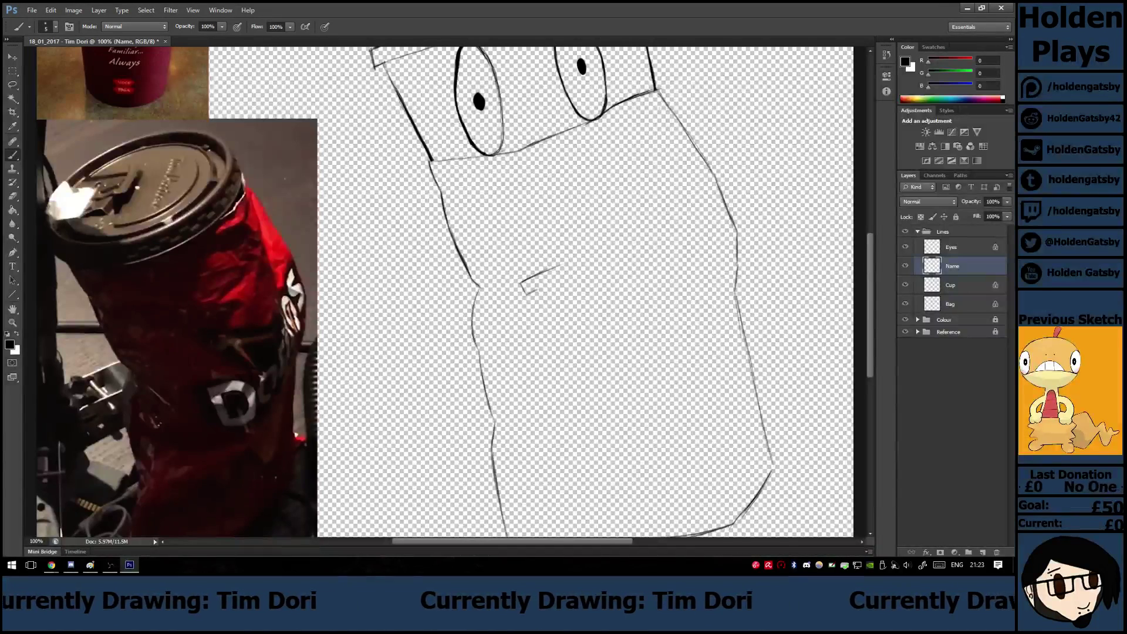
{"action": "left_click_drag", "start_coordinate": [538, 290], "coordinate": [554, 322]}
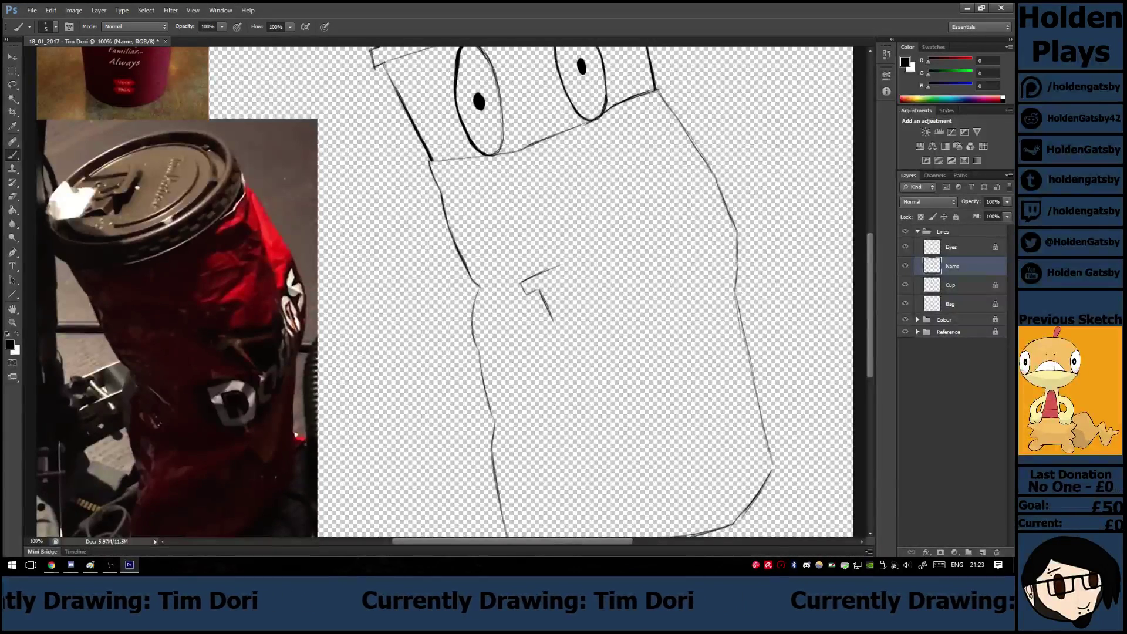
{"action": "left_click_drag", "start_coordinate": [562, 264], "coordinate": [566, 277]}
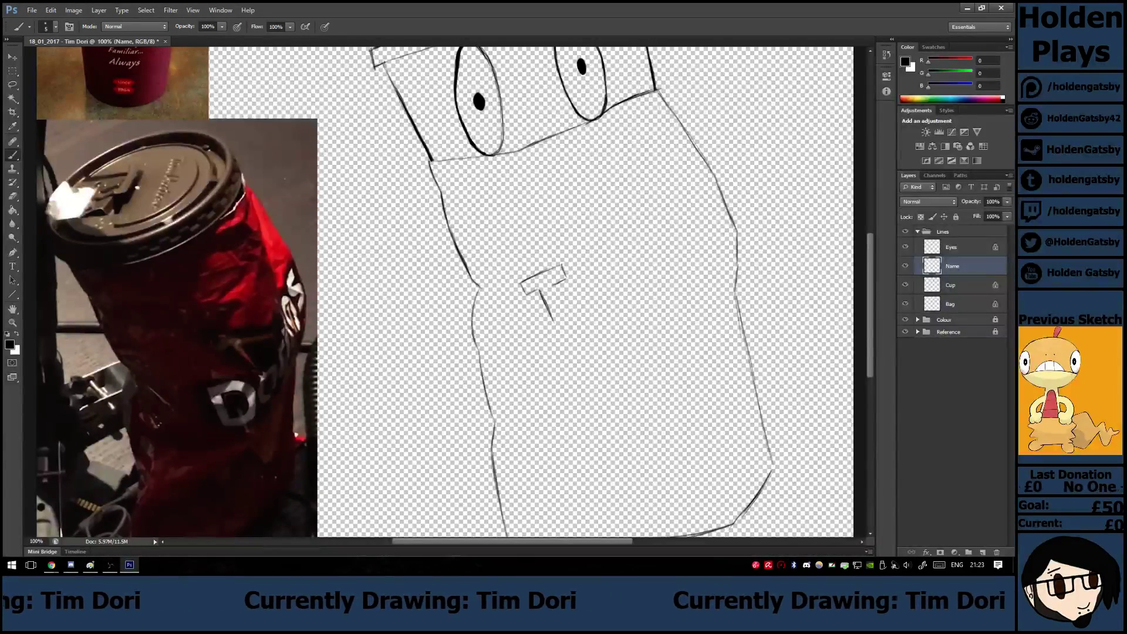
{"action": "left_click_drag", "start_coordinate": [554, 291], "coordinate": [564, 315]}
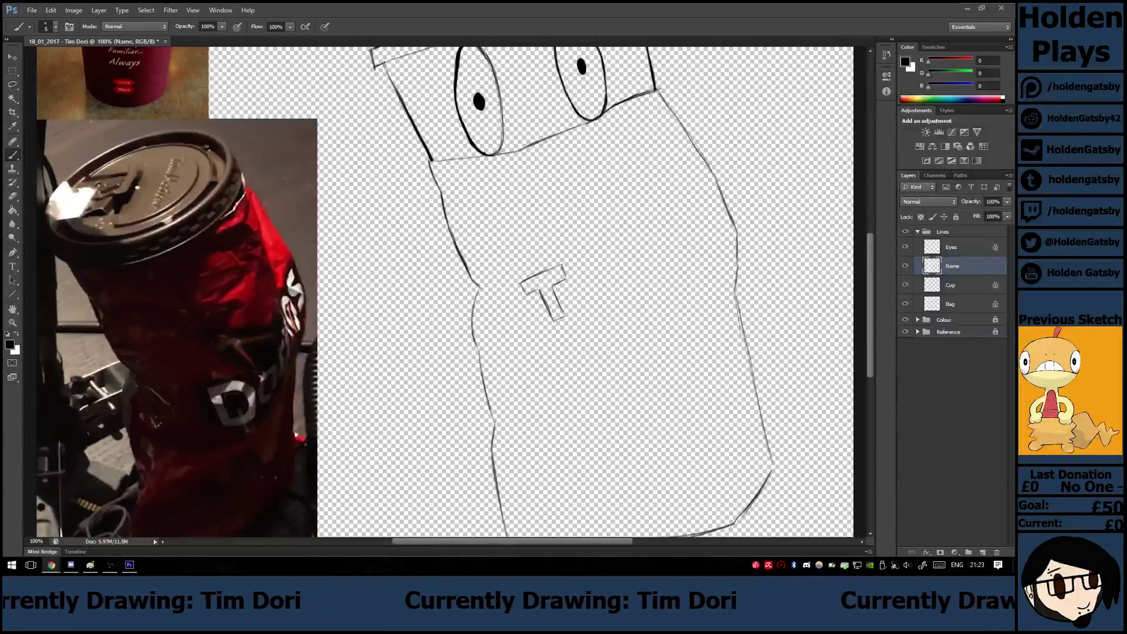
{"action": "left_click", "coordinate": [943, 380]}
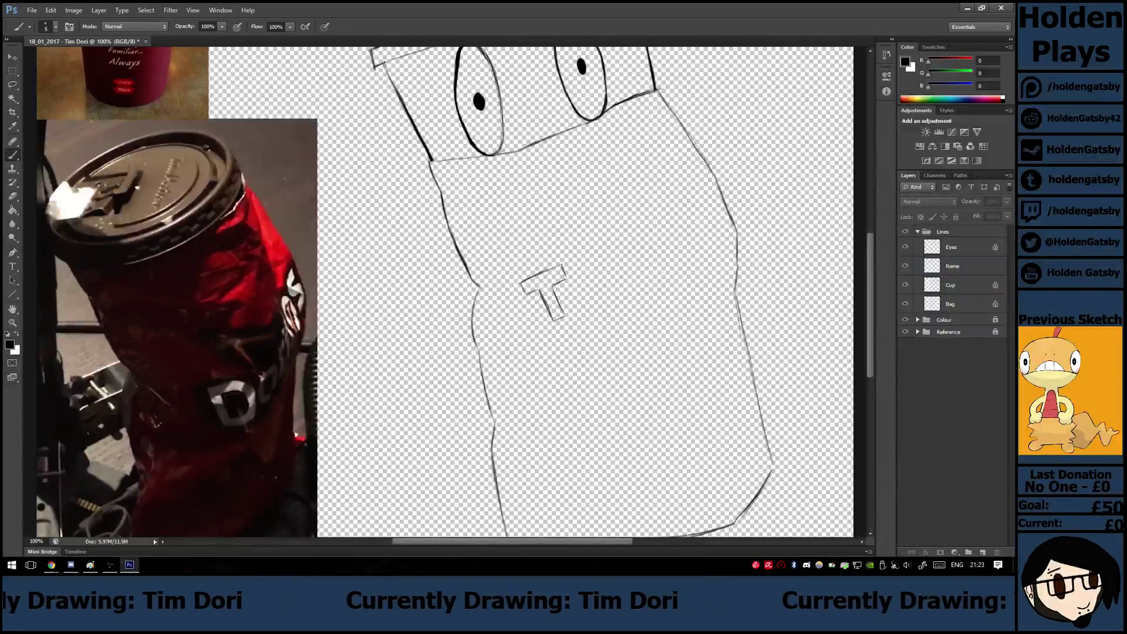
{"action": "left_click", "coordinate": [960, 266]}
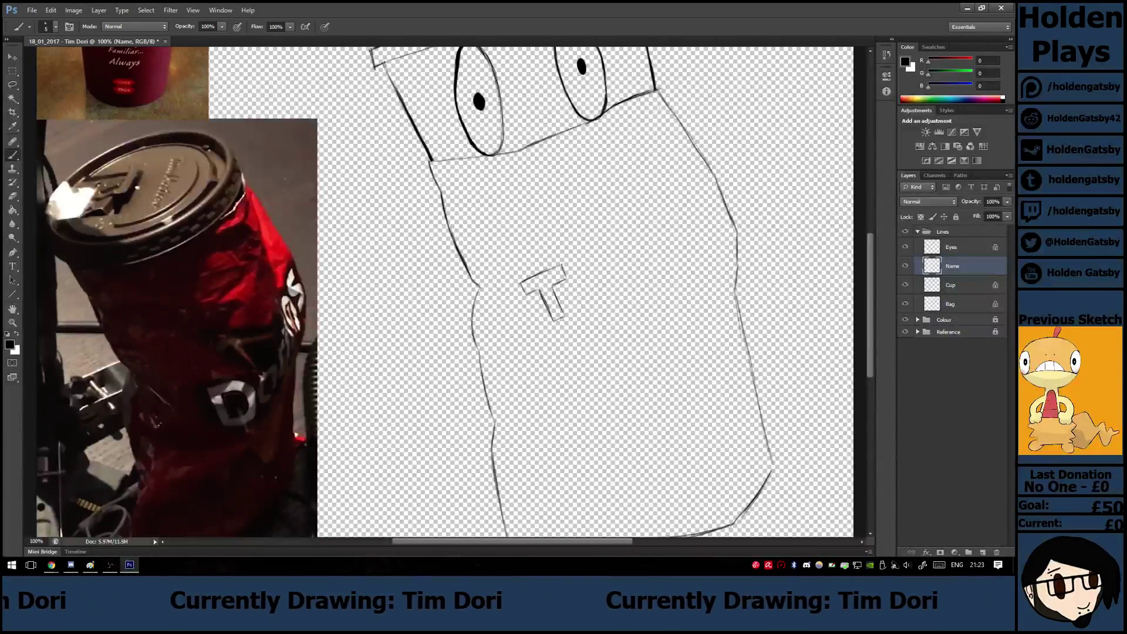
Draw narrow outlined letters i and m beside the T, following its upward slant, to complete the word "Tim".
{"action": "left_click_drag", "start_coordinate": [574, 277], "coordinate": [583, 303]}
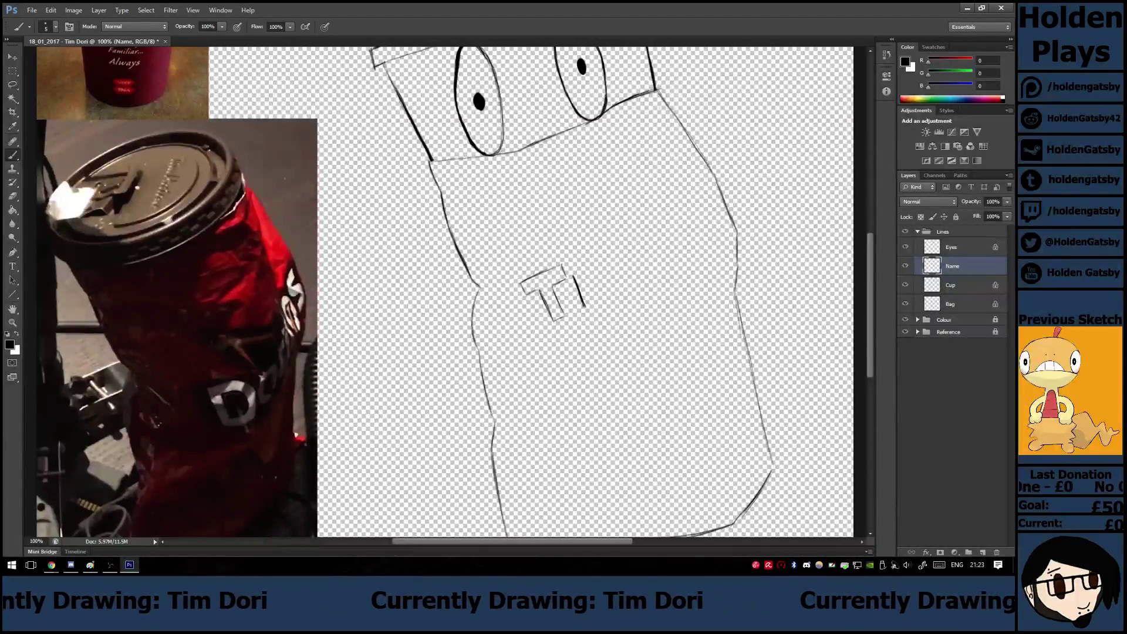
{"action": "mouse_move", "coordinate": [584, 307]}
{"action": "left_mouse_down"}
{"action": "mouse_move", "coordinate": [595, 302]}
{"action": "mouse_move", "coordinate": [587, 286]}
{"action": "mouse_move", "coordinate": [598, 305]}
{"action": "left_mouse_up"}
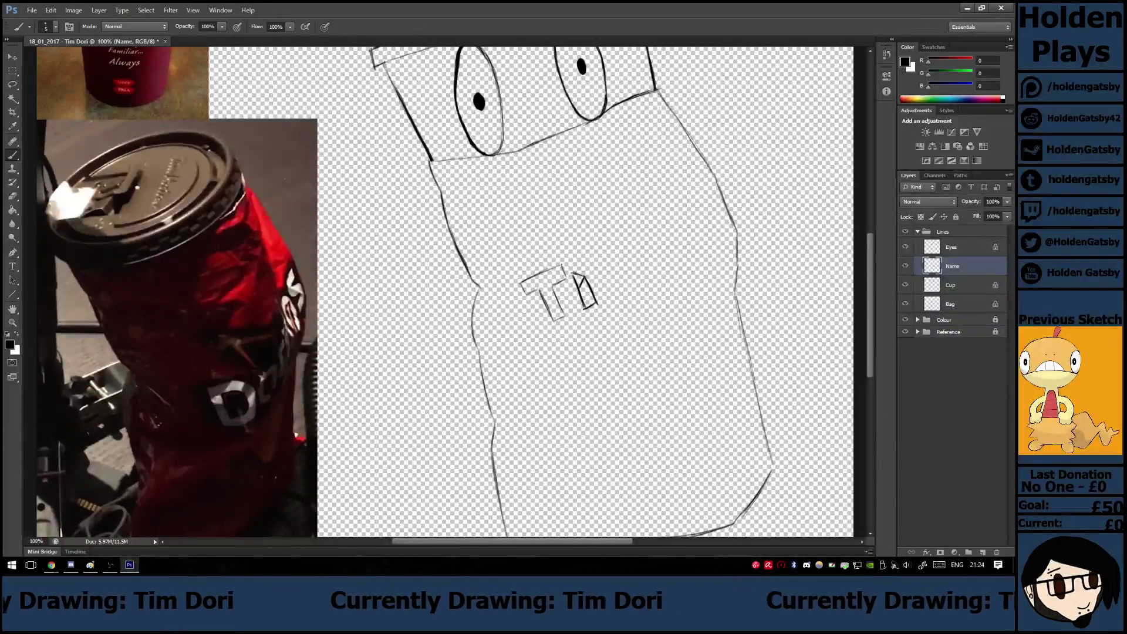
{"action": "key", "text": "e"}
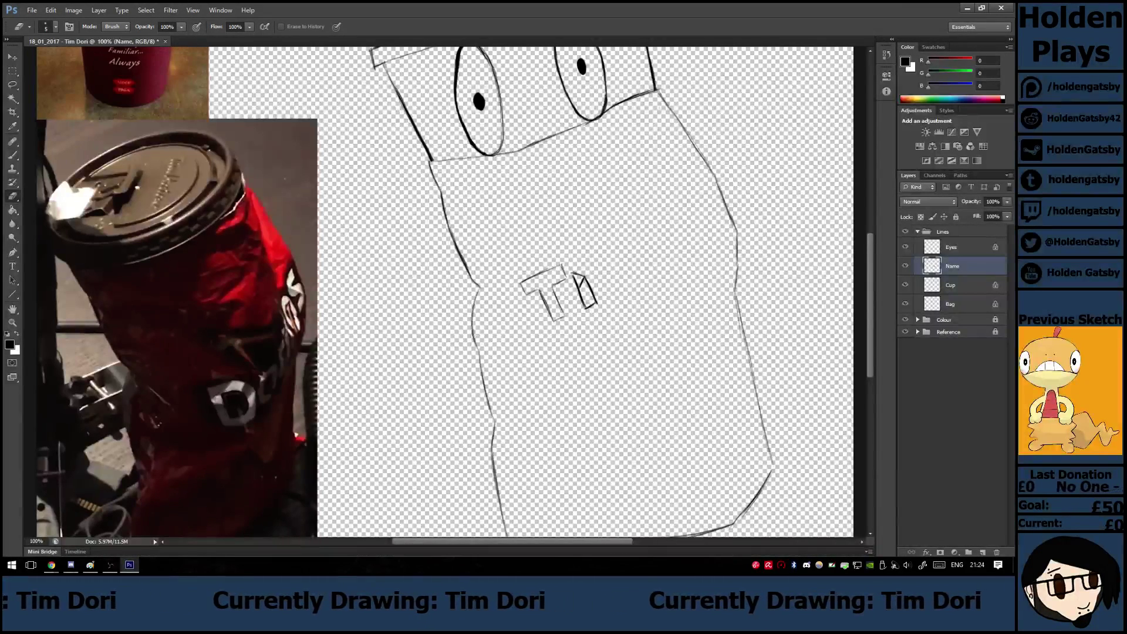
{"action": "key", "text": "b"}
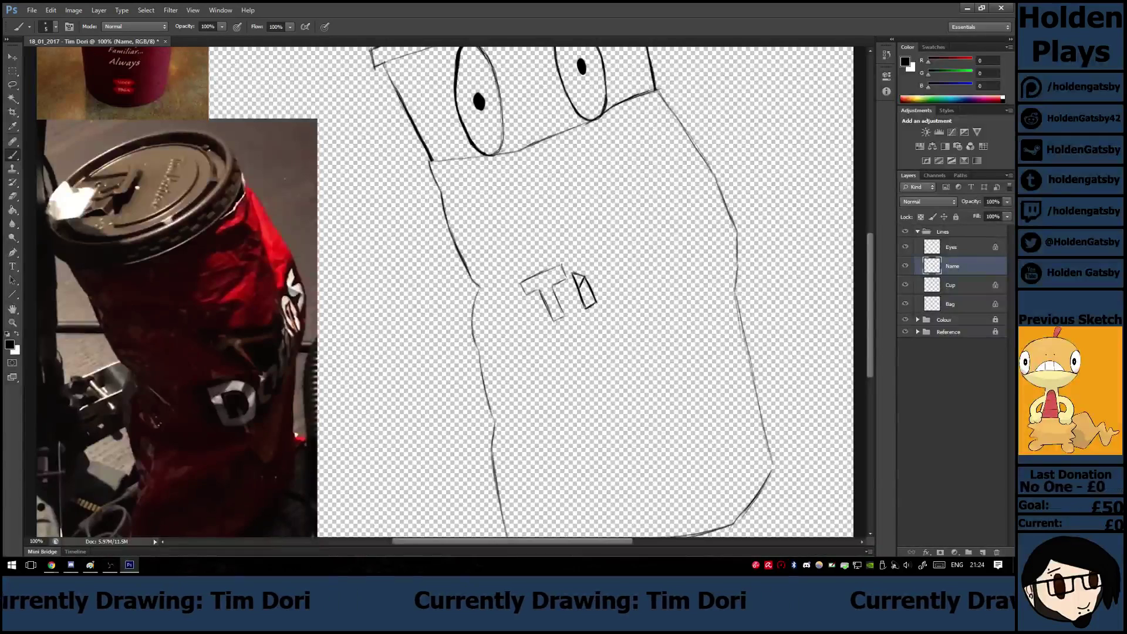
{"action": "left_click_drag", "start_coordinate": [591, 275], "coordinate": [603, 299]}
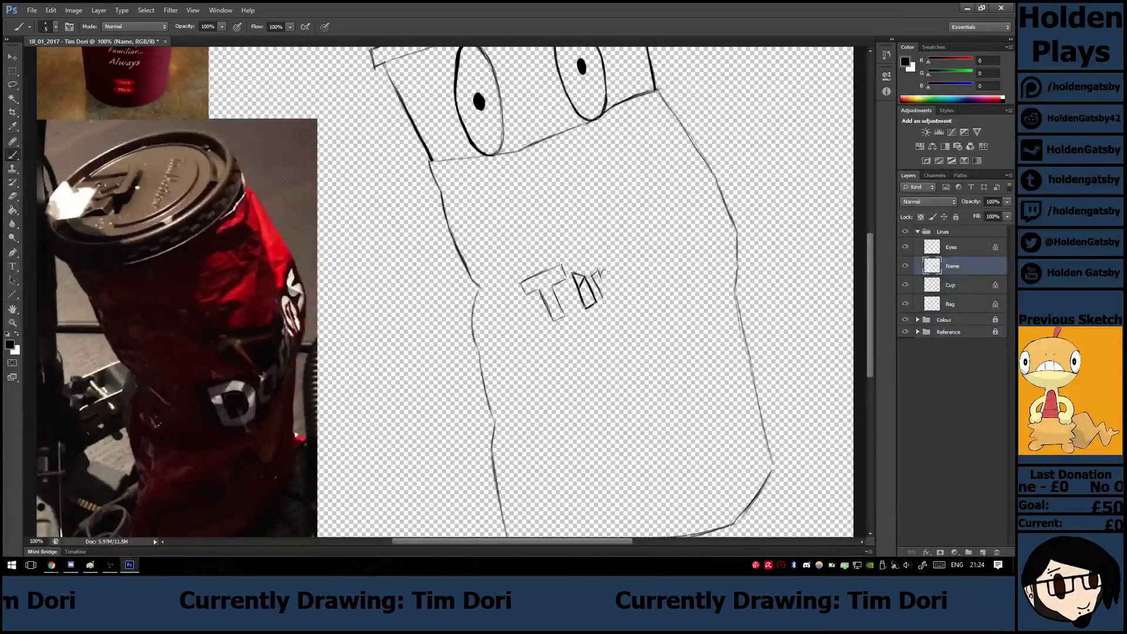
{"action": "left_click_drag", "start_coordinate": [600, 272], "coordinate": [612, 268]}
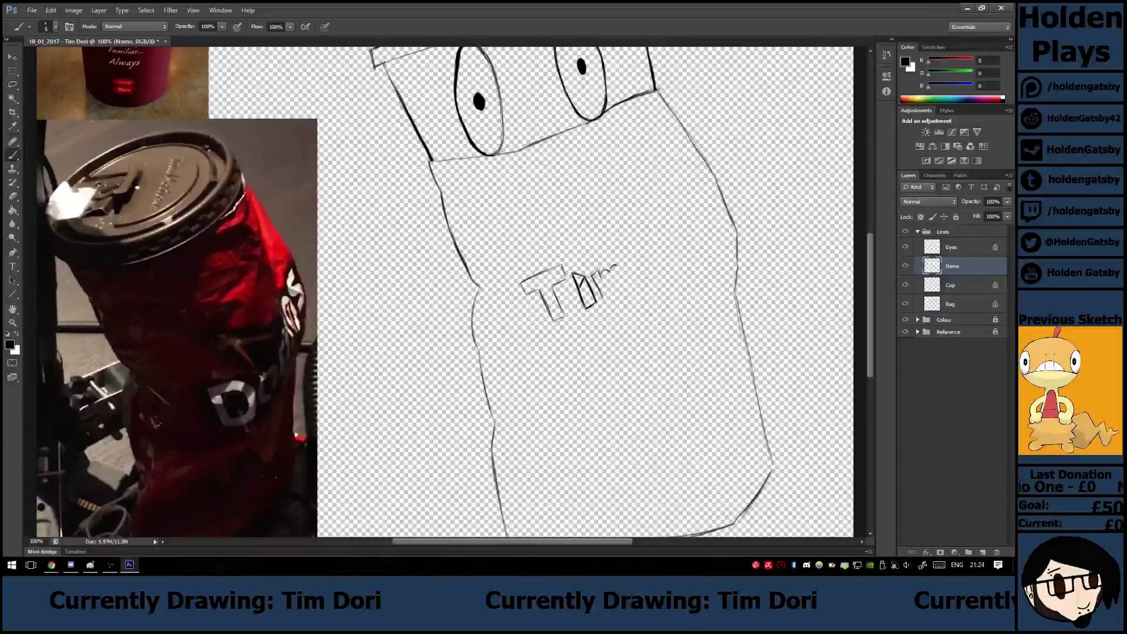
{"action": "left_click_drag", "start_coordinate": [615, 268], "coordinate": [627, 279]}
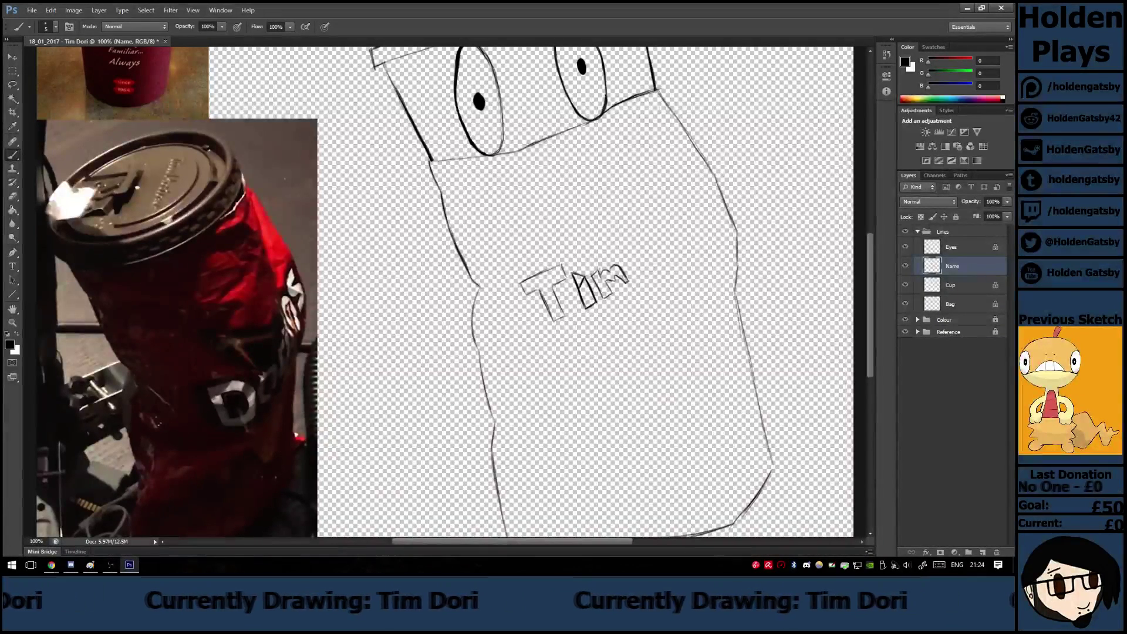
Draw the outer outline of a large tilted capital D after "Tim", slightly higher up the bag.
{"action": "left_click_drag", "start_coordinate": [628, 237], "coordinate": [647, 276]}
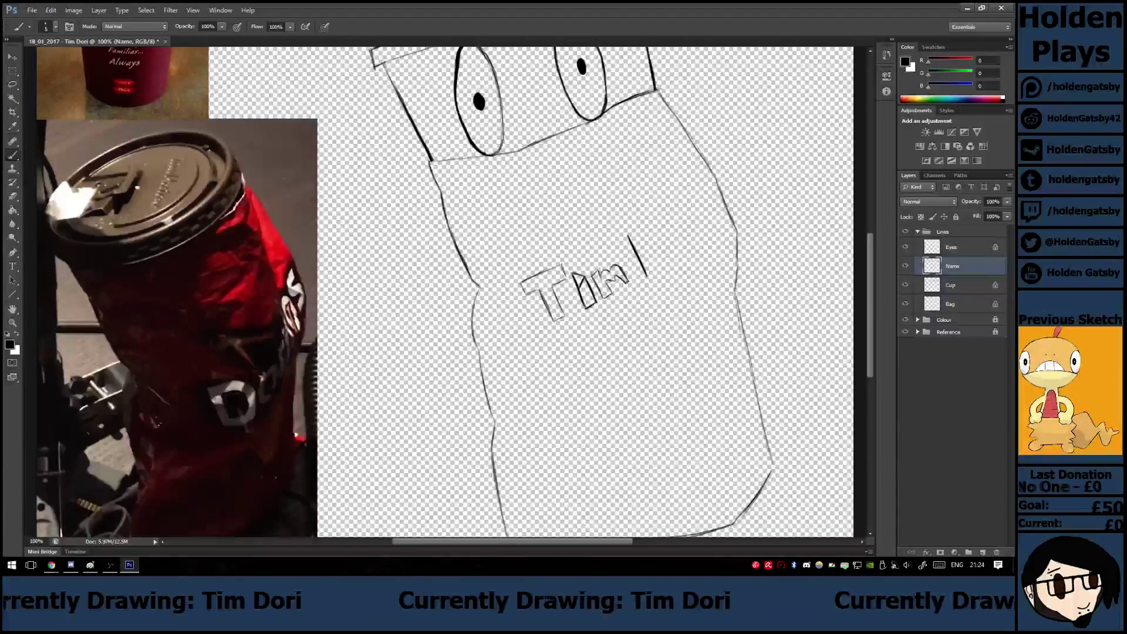
{"action": "left_click_drag", "start_coordinate": [629, 237], "coordinate": [646, 225]}
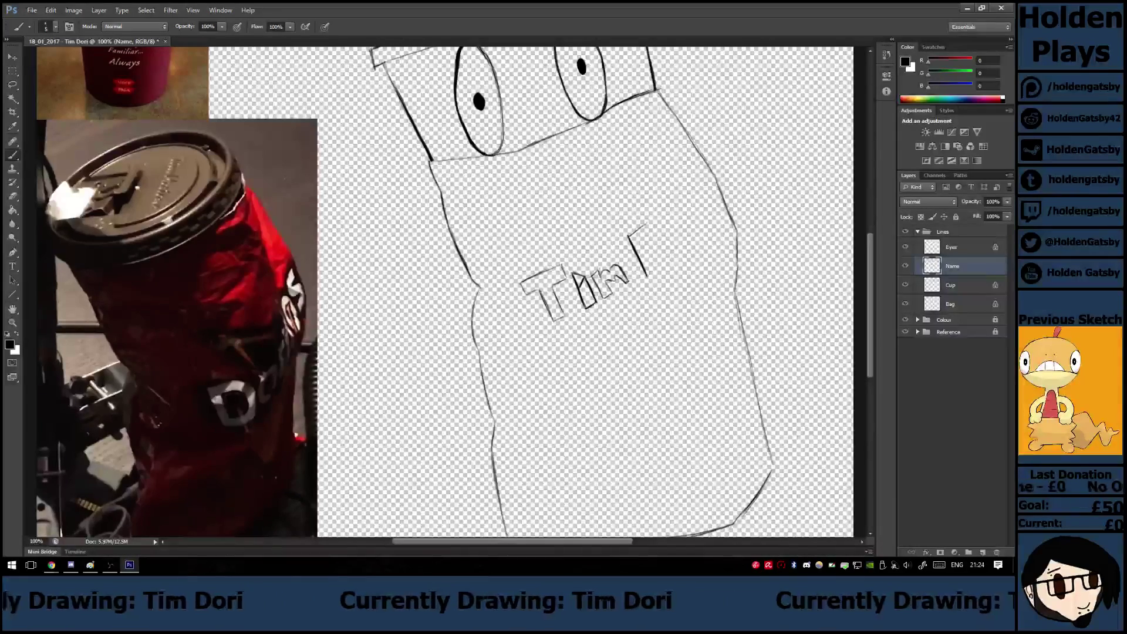
{"action": "left_click_drag", "start_coordinate": [648, 278], "coordinate": [667, 267]}
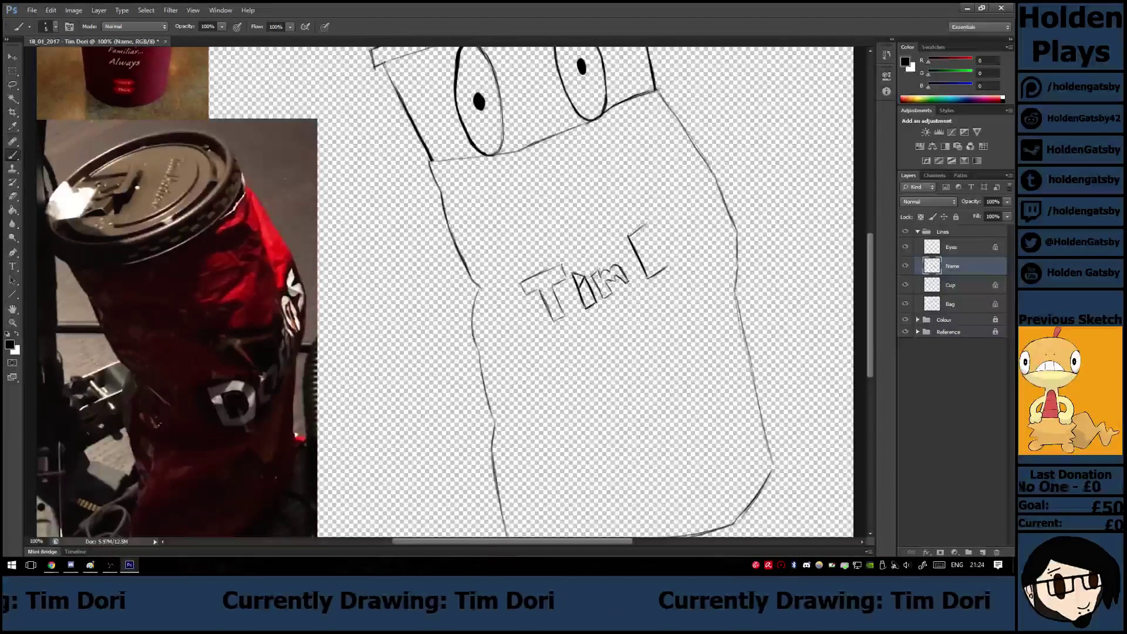
{"action": "left_click_drag", "start_coordinate": [646, 224], "coordinate": [666, 245]}
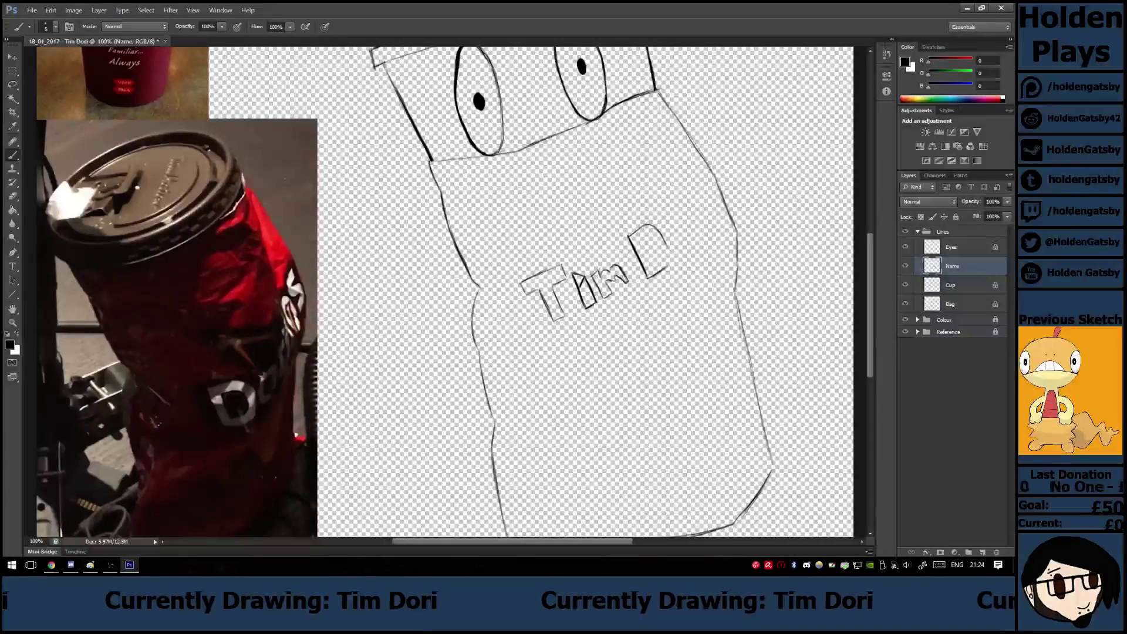
{"action": "left_click_drag", "start_coordinate": [668, 248], "coordinate": [673, 264]}
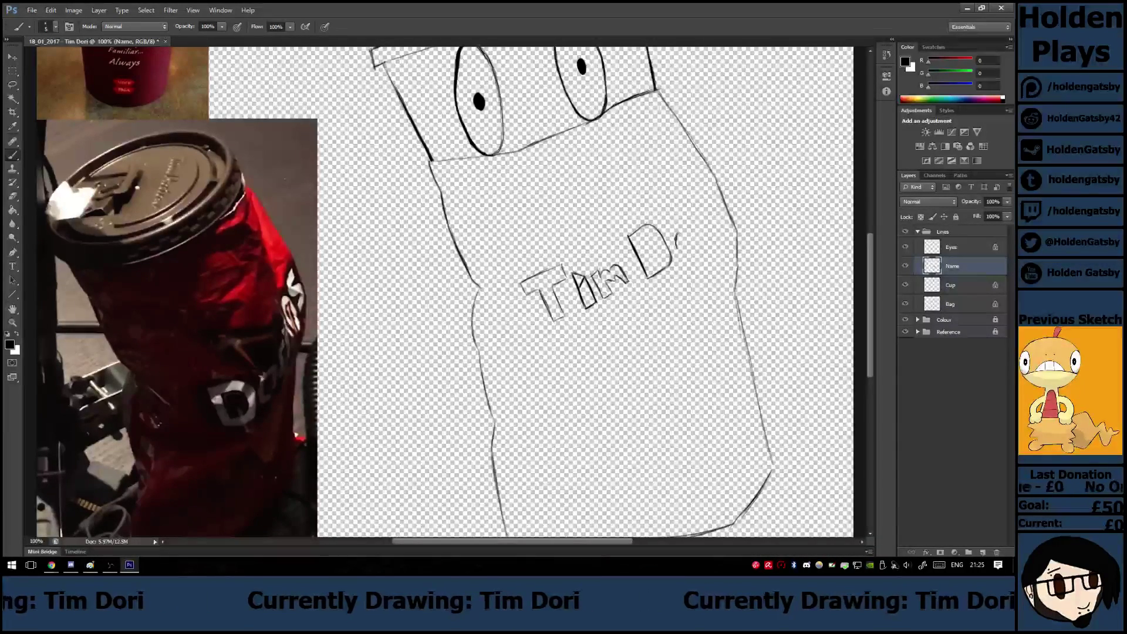
Draw the small outlined letters o, r and i up to the bag's right edge to complete the word "Dori".
{"action": "left_click_drag", "start_coordinate": [679, 233], "coordinate": [678, 251]}
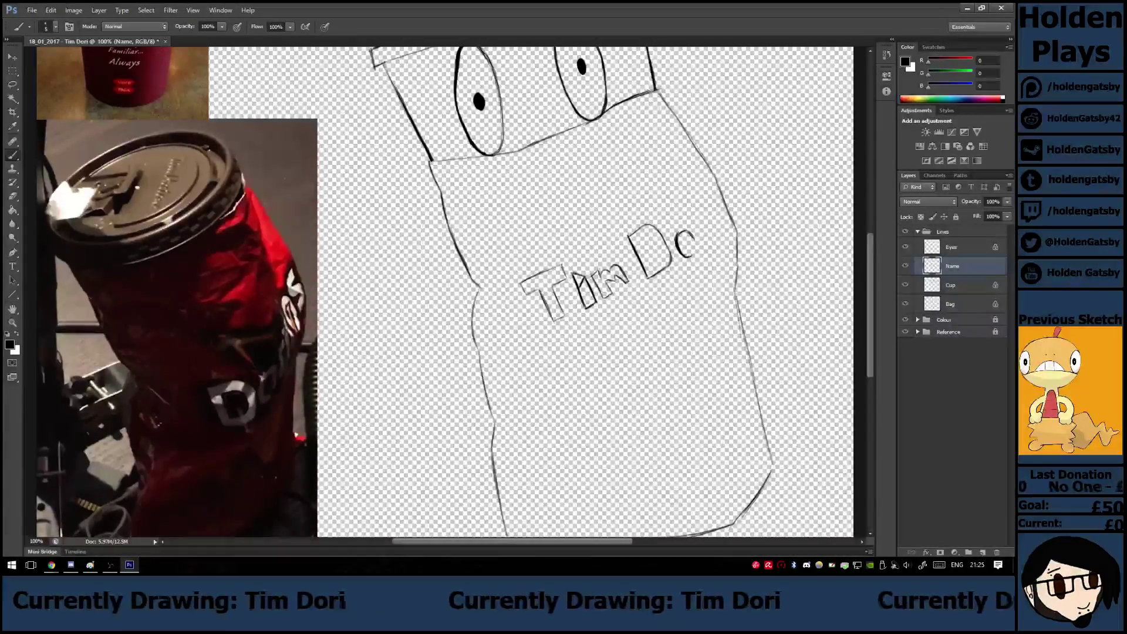
{"action": "left_click_drag", "start_coordinate": [695, 242], "coordinate": [698, 255]}
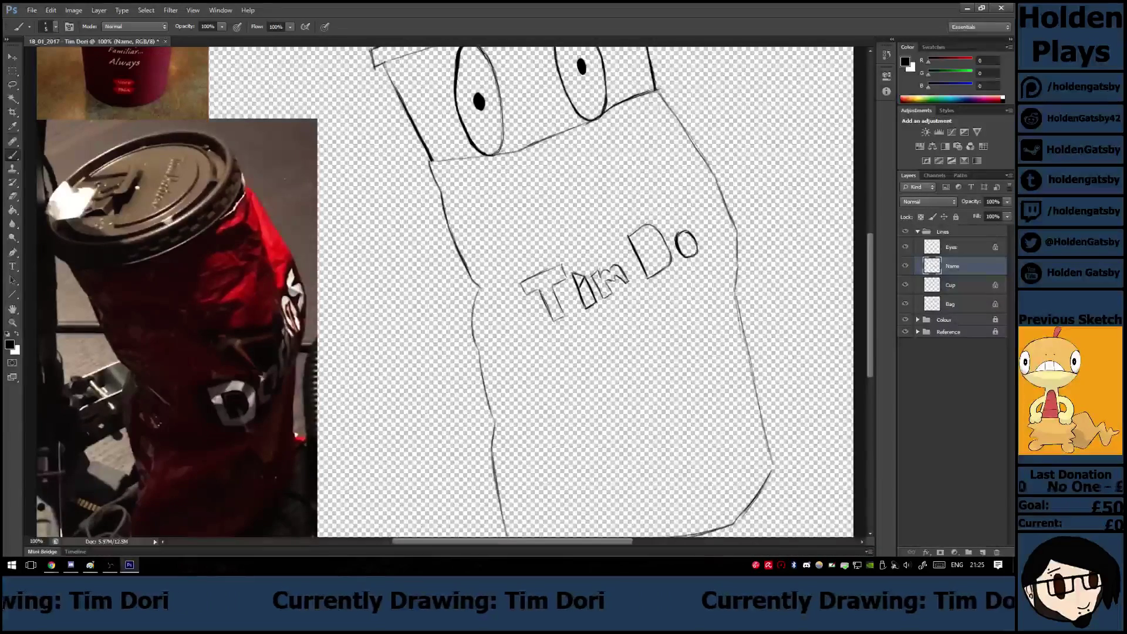
{"action": "left_click_drag", "start_coordinate": [697, 233], "coordinate": [704, 247]}
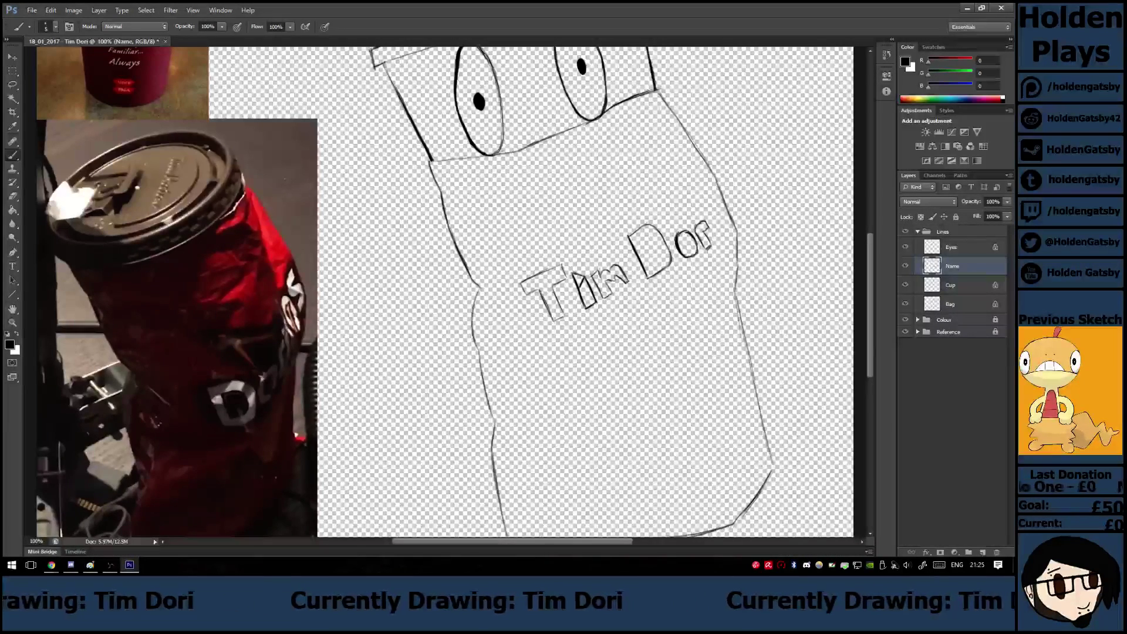
{"action": "left_click_drag", "start_coordinate": [710, 219], "coordinate": [721, 237]}
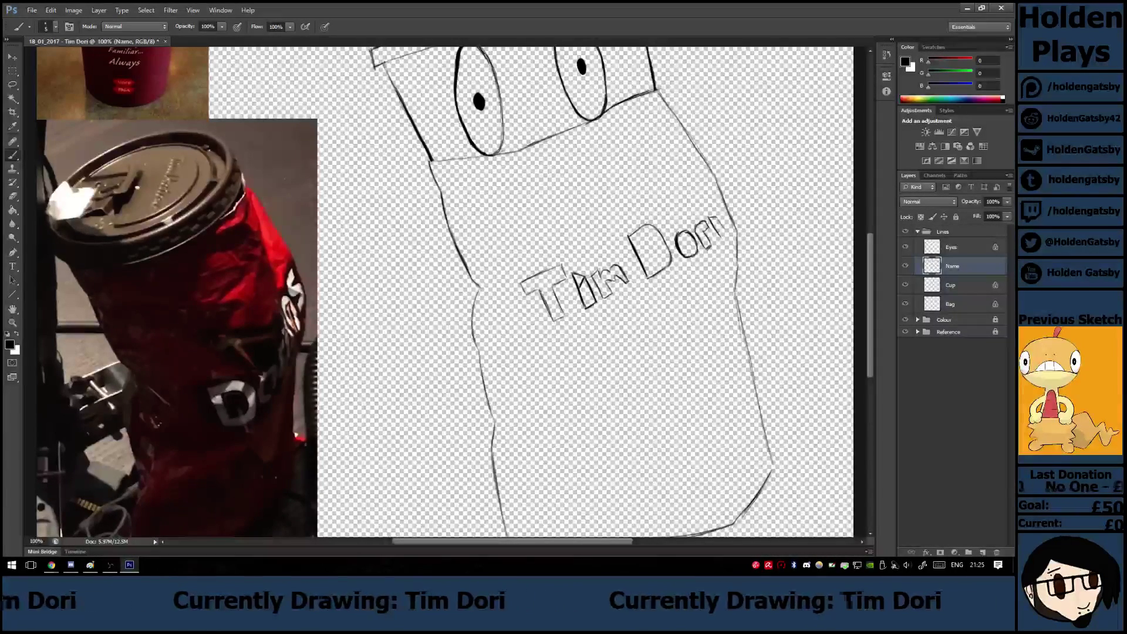
{"action": "left_click_drag", "start_coordinate": [722, 233], "coordinate": [729, 219]}
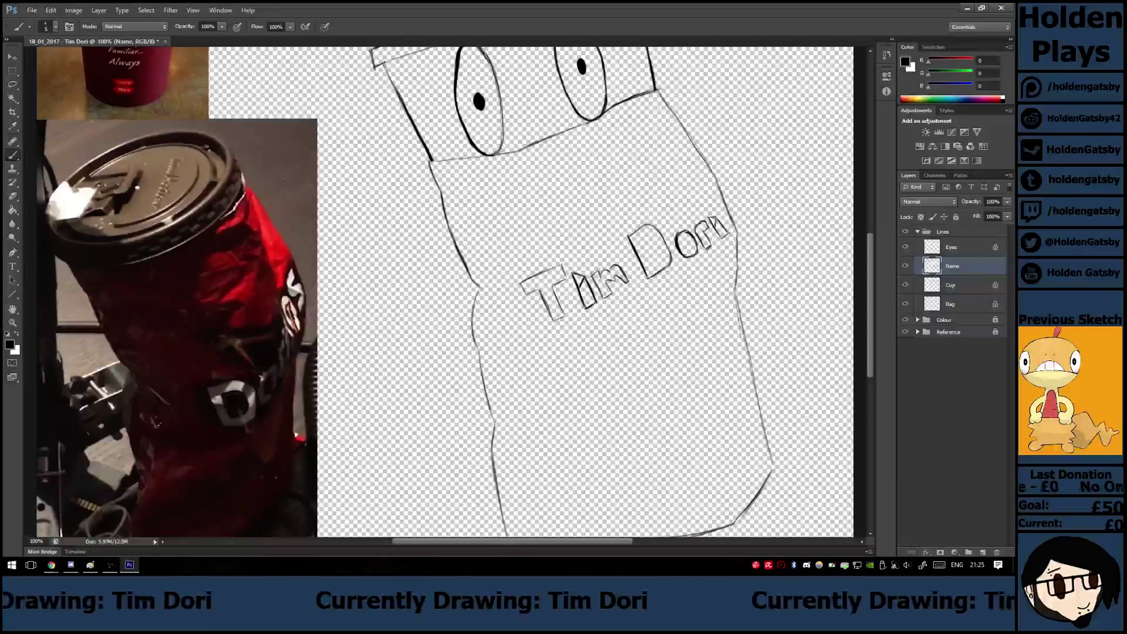
Enlarge the "Tim Dori" lettering to about 108%, extending it down towards the bag's left edge, and apply the transform.
{"action": "key", "text": "v"}
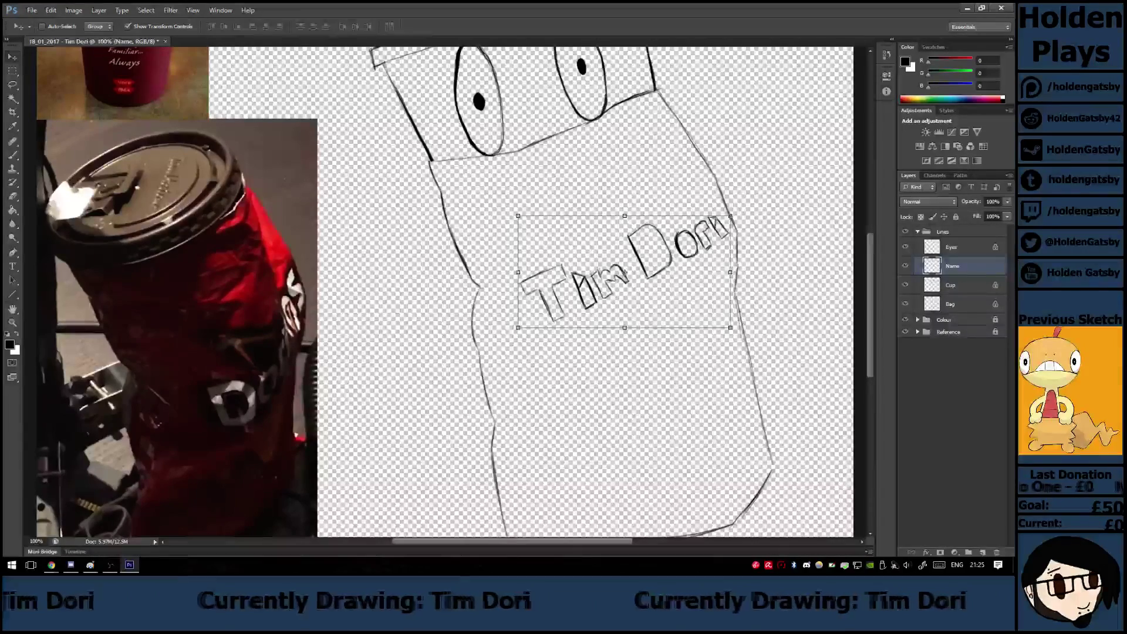
{"action": "left_click_drag", "start_coordinate": [517, 327], "coordinate": [502, 336]}
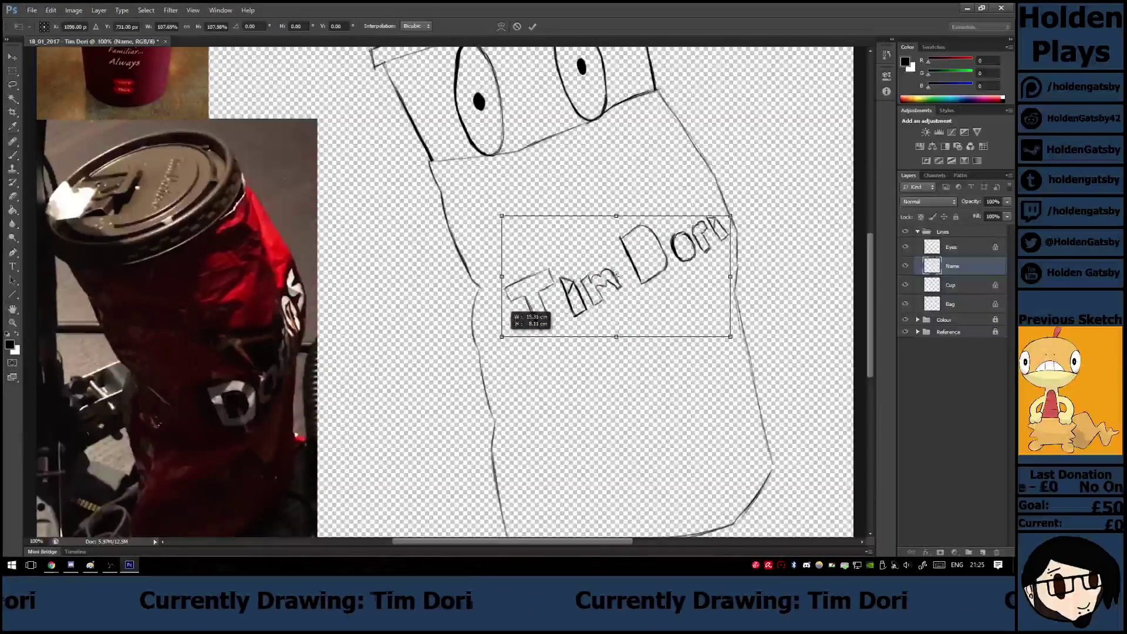
{"action": "left_click", "coordinate": [532, 26]}
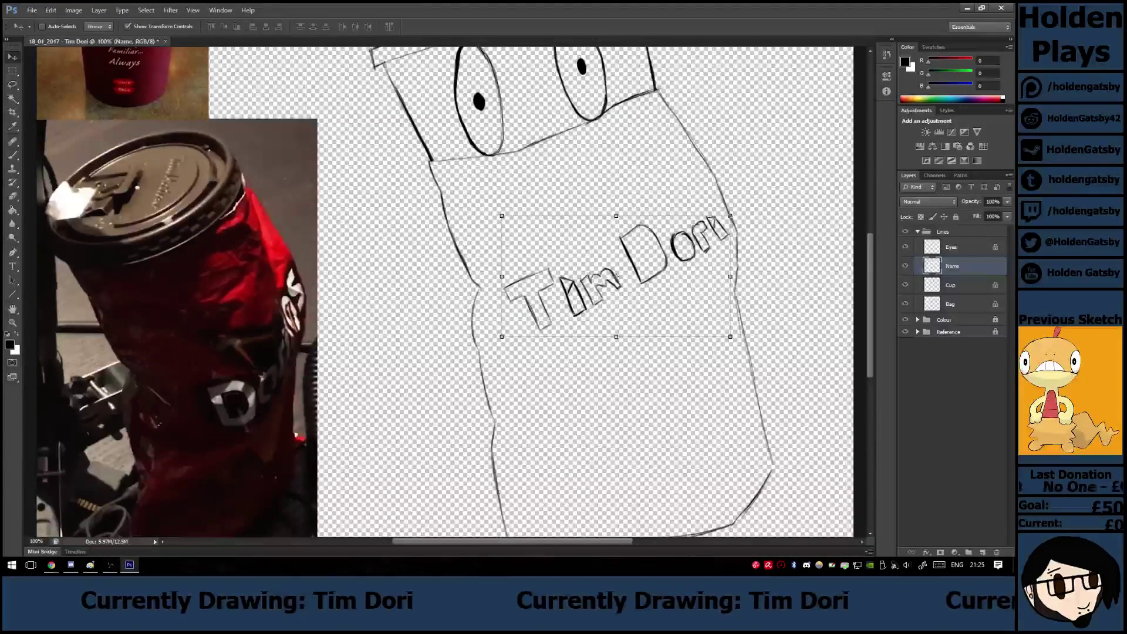
{"action": "left_click", "coordinate": [951, 387]}
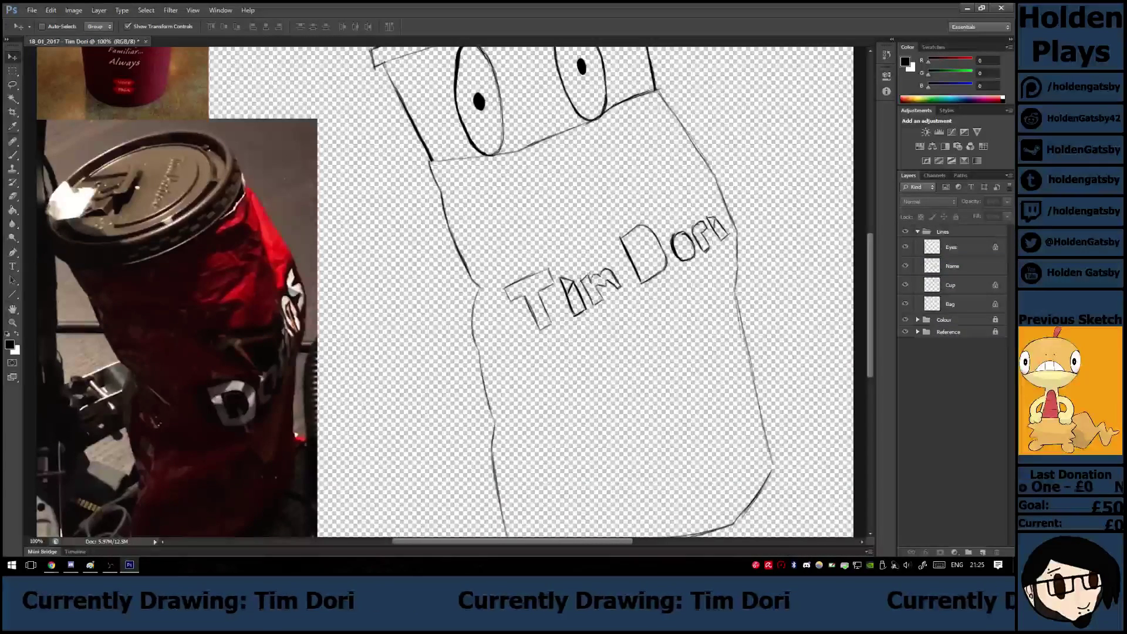
{"action": "left_click", "coordinate": [960, 266]}
{"action": "left_click", "coordinate": [952, 388]}
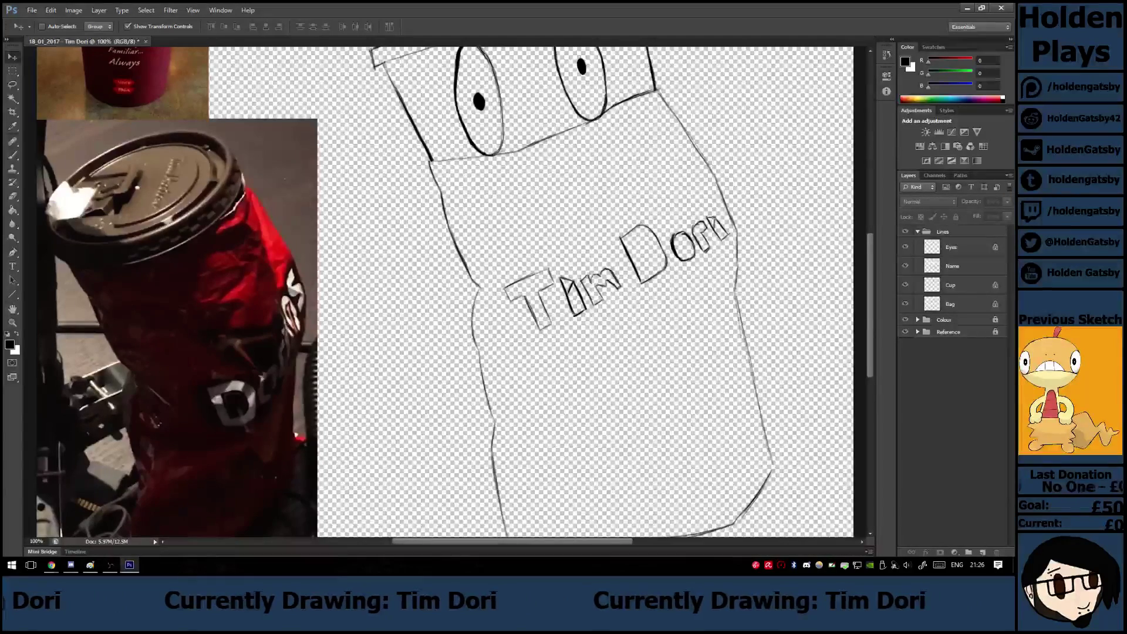
{"action": "left_click", "coordinate": [952, 266]}
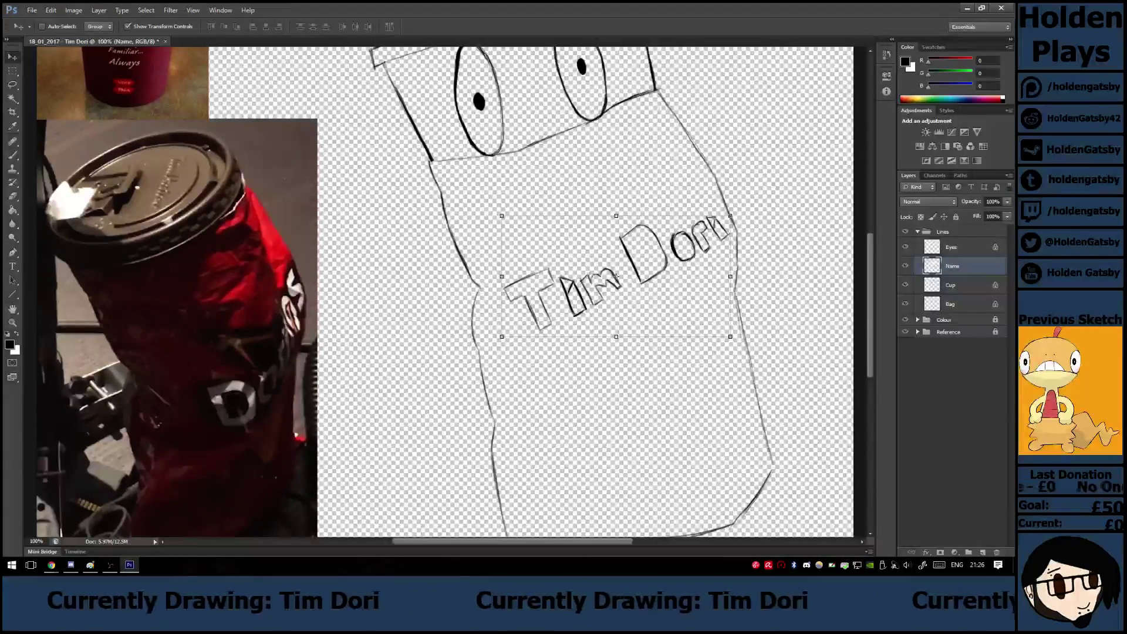
Draw the inner outlines of the letters D and o in "Dori" with the Brush.
{"action": "key", "text": "b"}
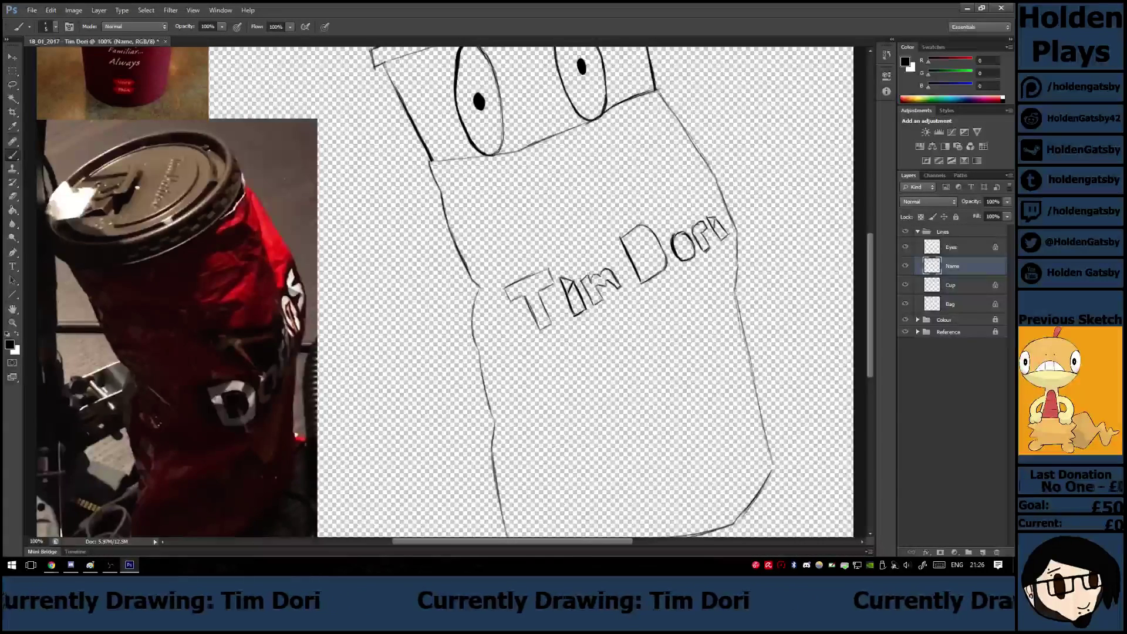
{"action": "mouse_move", "coordinate": [632, 246]}
{"action": "left_mouse_down"}
{"action": "mouse_move", "coordinate": [644, 274]}
{"action": "mouse_move", "coordinate": [648, 242]}
{"action": "mouse_move", "coordinate": [656, 258]}
{"action": "left_mouse_up"}
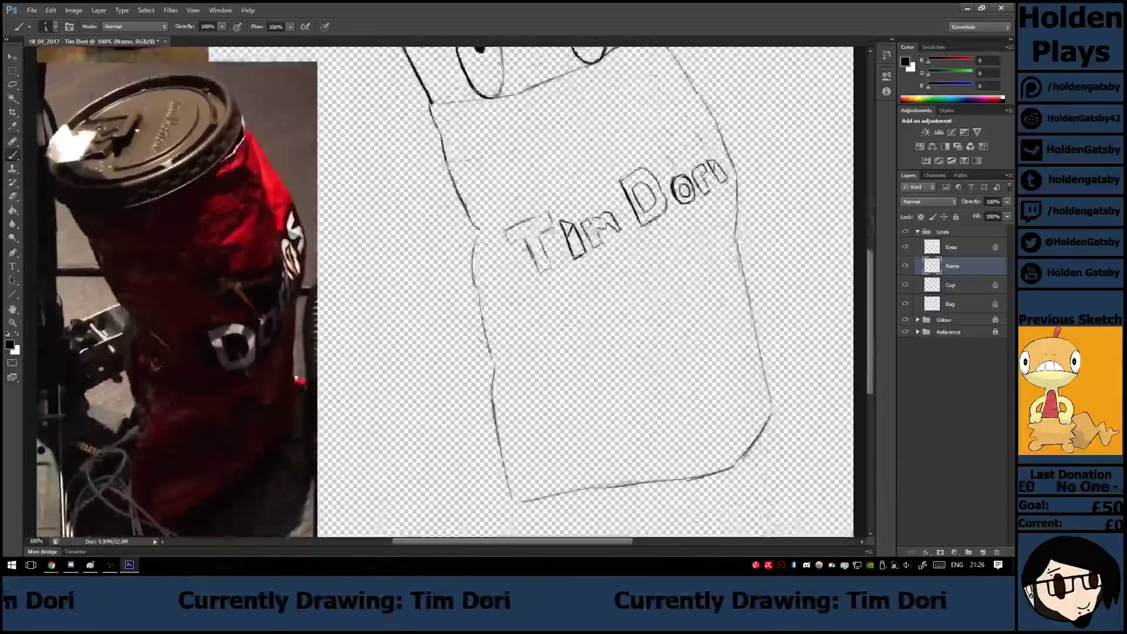
Add a new layer above Name in the Lines group and name it Logo.
{"action": "scroll", "coordinate": [444, 292], "scroll_direction": "up", "scroll_amount": 3}
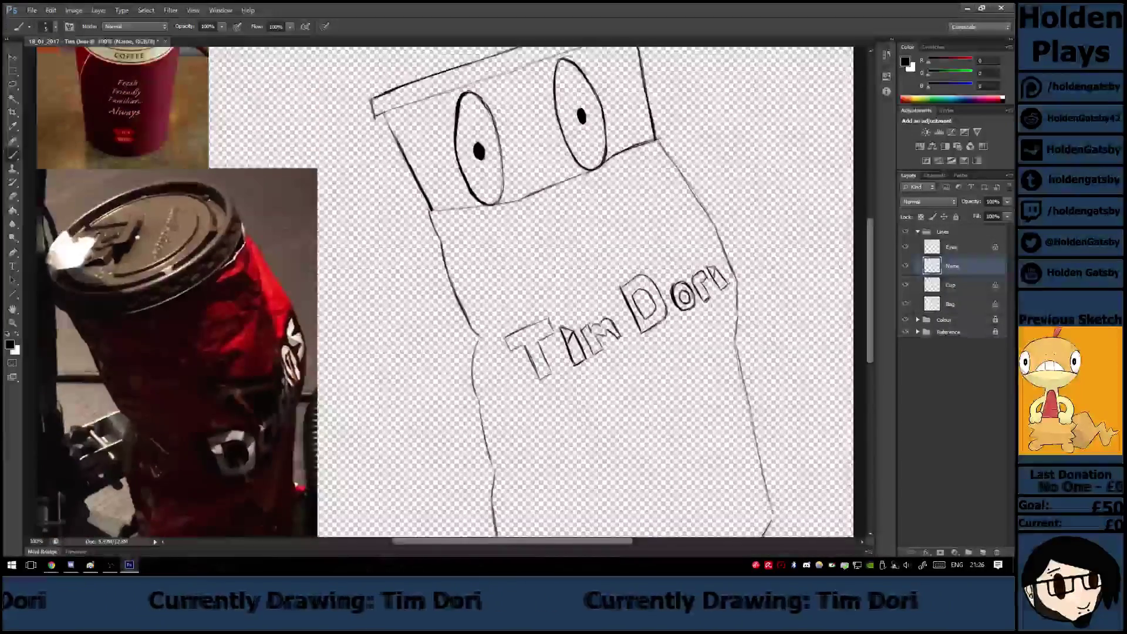
{"action": "scroll", "coordinate": [585, 292], "scroll_direction": "down", "scroll_amount": 3}
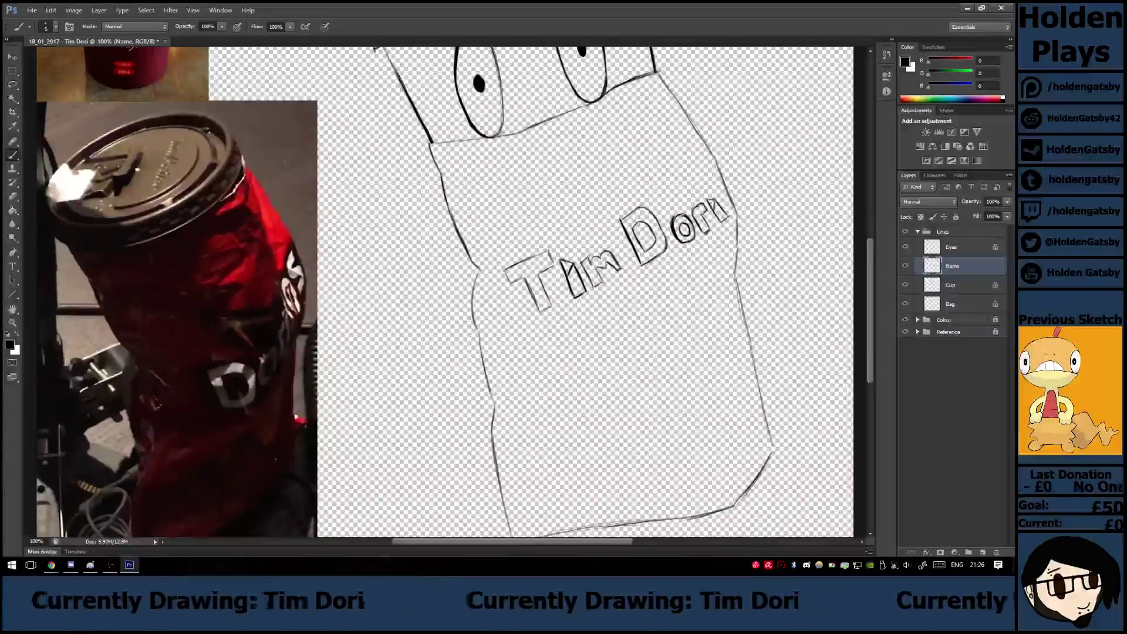
{"action": "left_click", "coordinate": [983, 552]}
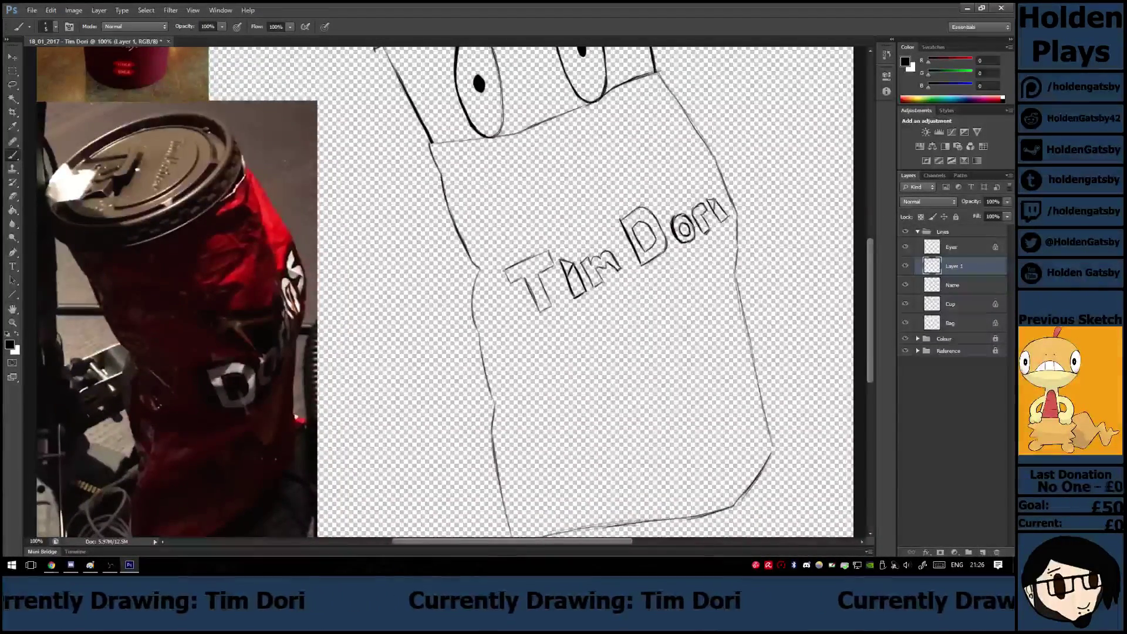
{"action": "double_click", "coordinate": [956, 266]}
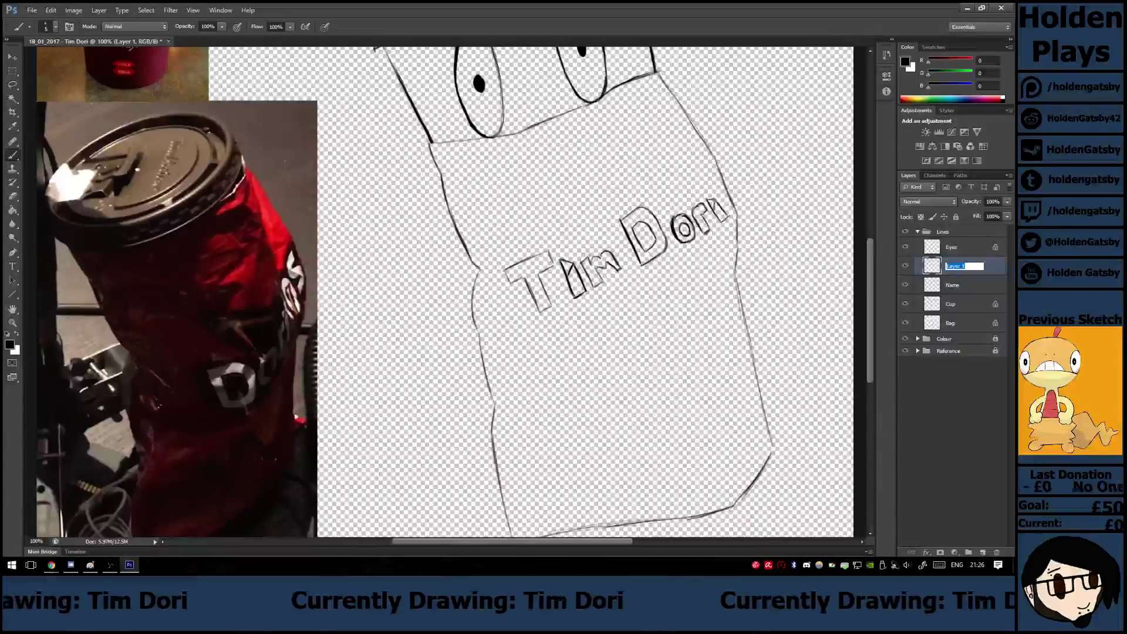
{"action": "type", "text": "Logo"}
{"action": "key", "text": "Return"}
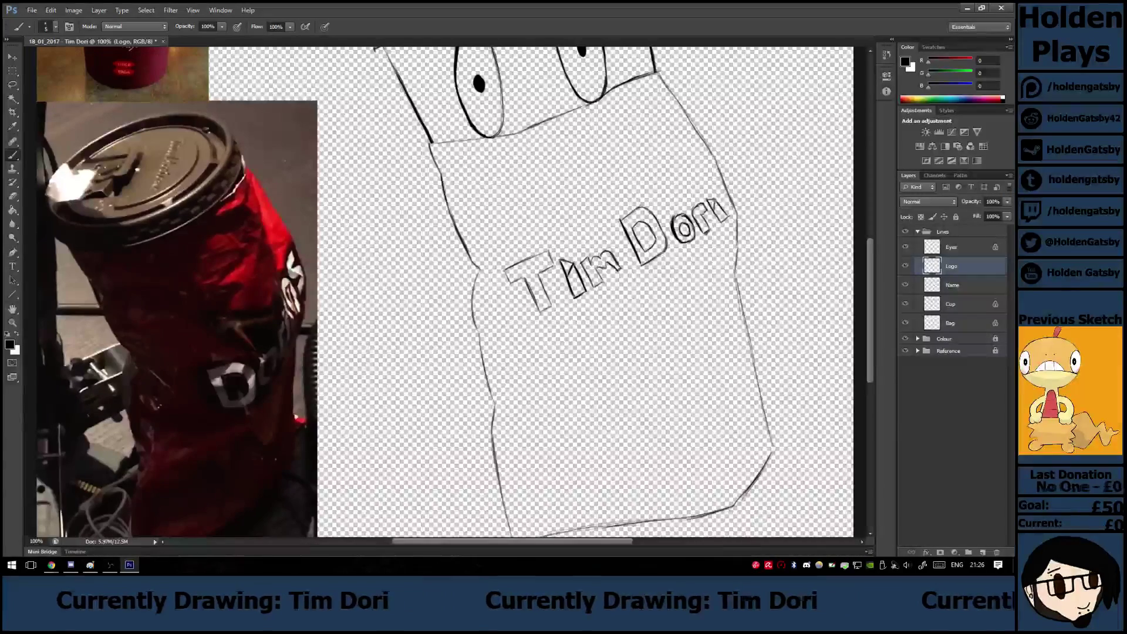
Lock the image pixels of the Name layer and make Logo the active layer again.
{"action": "left_click", "coordinate": [963, 285]}
{"action": "left_click", "coordinate": [933, 217]}
{"action": "key", "text": "alt+bracketright"}
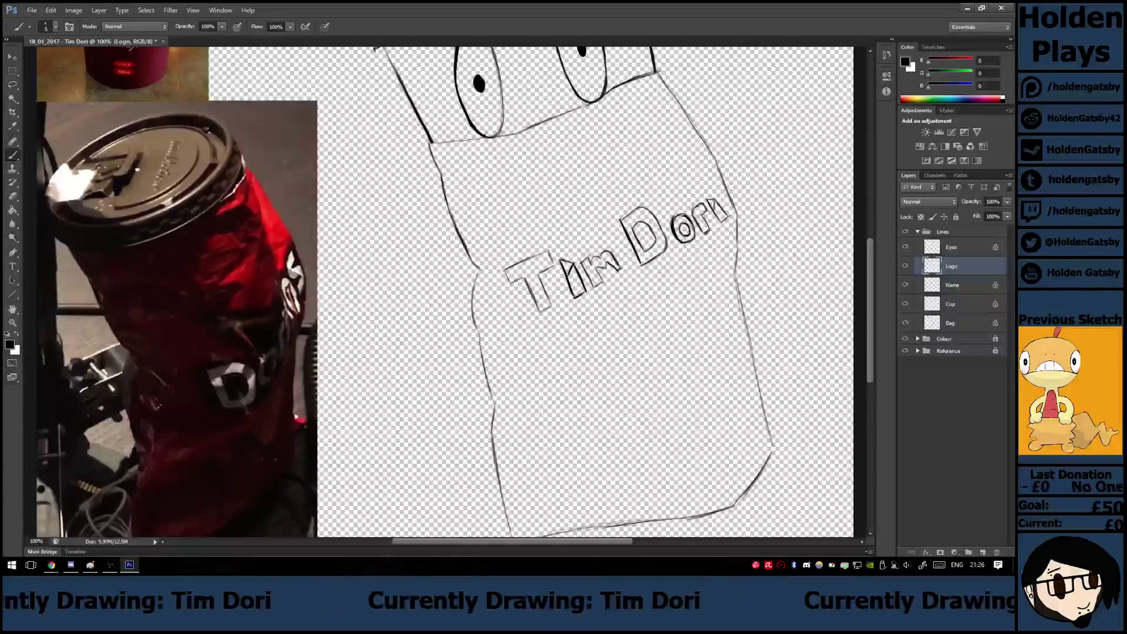
Rotate the "Tim Dori" lettering about 2.65° clockwise, scale it to about 97%, and shift it slightly towards the bag's left edge.
{"action": "scroll", "coordinate": [576, 221], "scroll_direction": "up", "scroll_amount": 8}
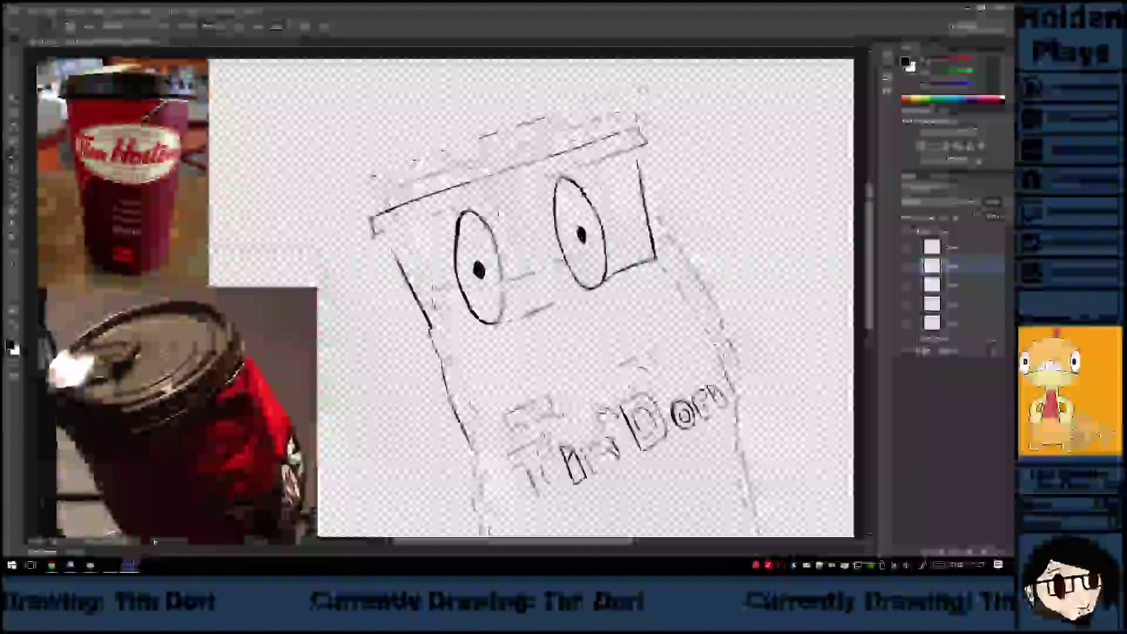
{"action": "scroll", "coordinate": [576, 221], "scroll_direction": "down", "scroll_amount": 2}
{"action": "scroll", "coordinate": [445, 292], "scroll_direction": "down", "scroll_amount": 3}
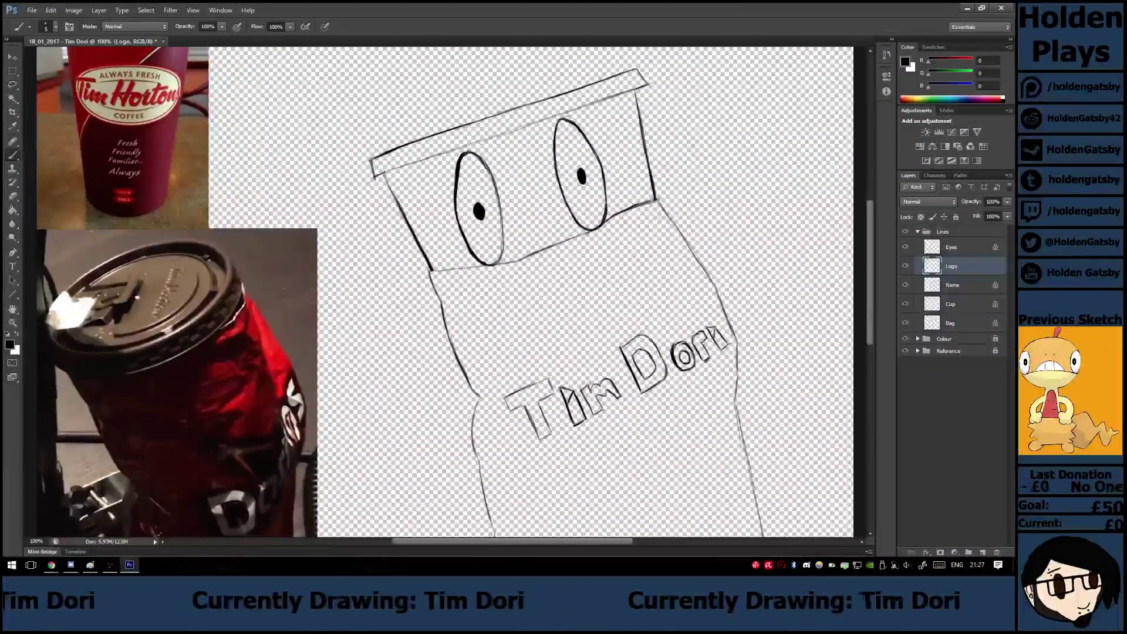
{"action": "scroll", "coordinate": [444, 291], "scroll_direction": "up", "scroll_amount": 1}
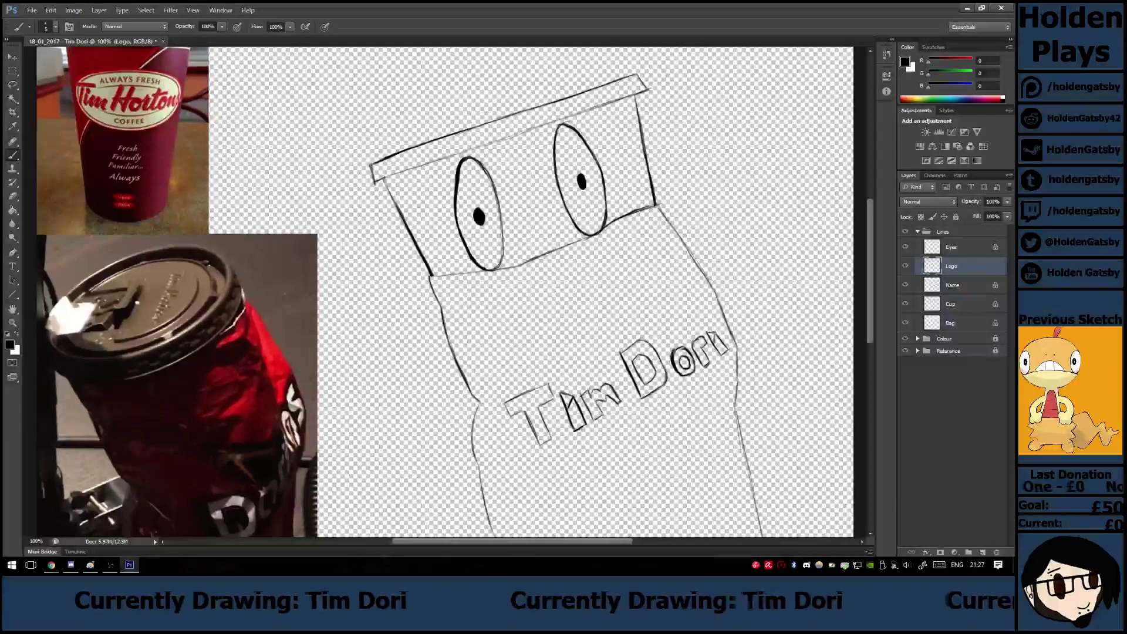
{"action": "left_click", "coordinate": [963, 285]}
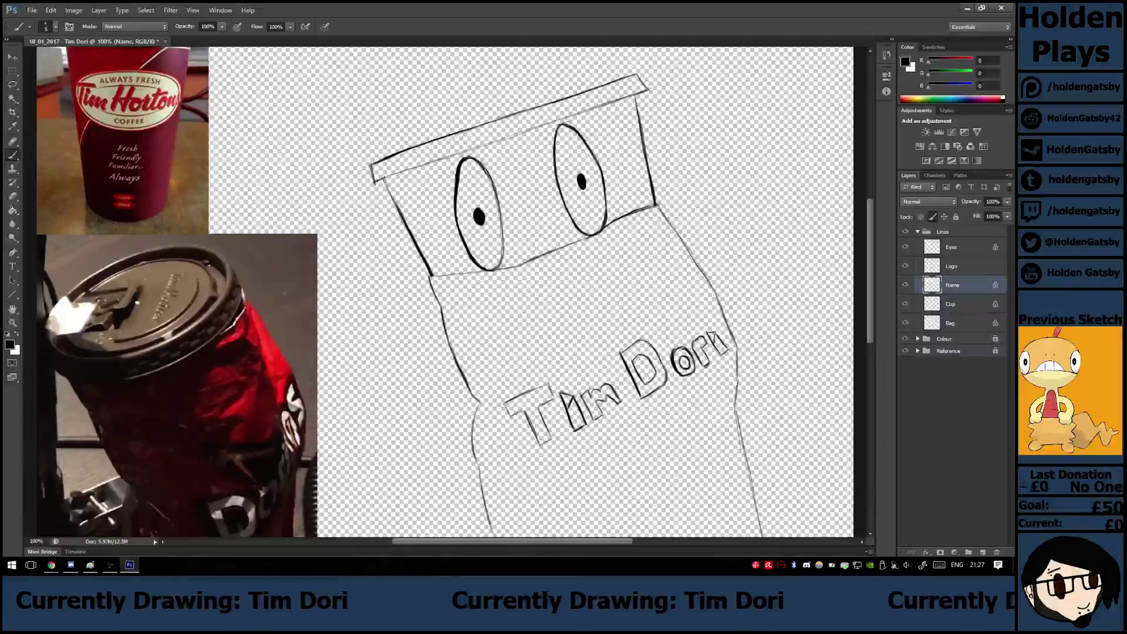
{"action": "key", "text": "v"}
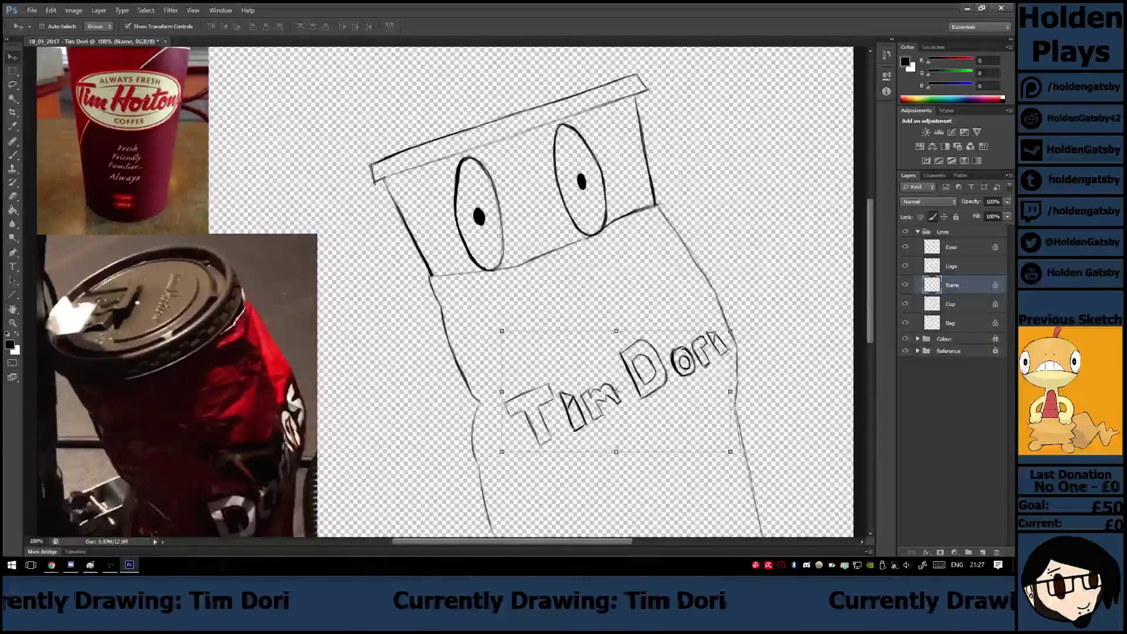
{"action": "mouse_move", "coordinate": [705, 369]}
{"action": "left_mouse_down"}
{"action": "mouse_move", "coordinate": [692, 371]}
{"action": "mouse_move", "coordinate": [700, 368]}
{"action": "left_mouse_up"}
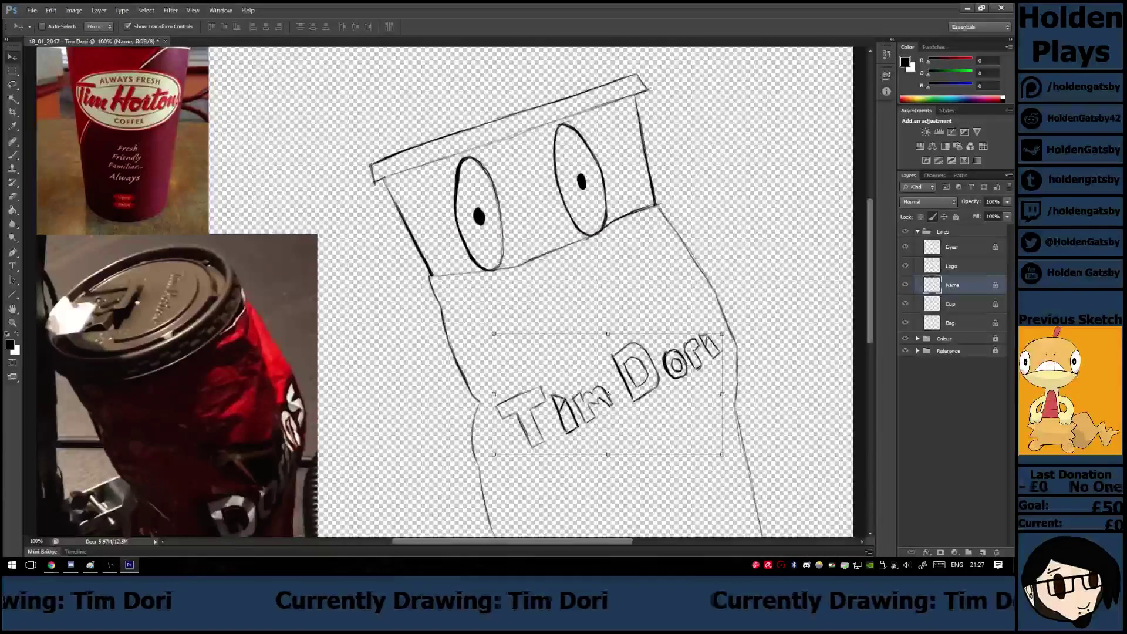
{"action": "key", "text": "ctrl+t"}
{"action": "left_click_drag", "start_coordinate": [496, 321], "coordinate": [499, 317]}
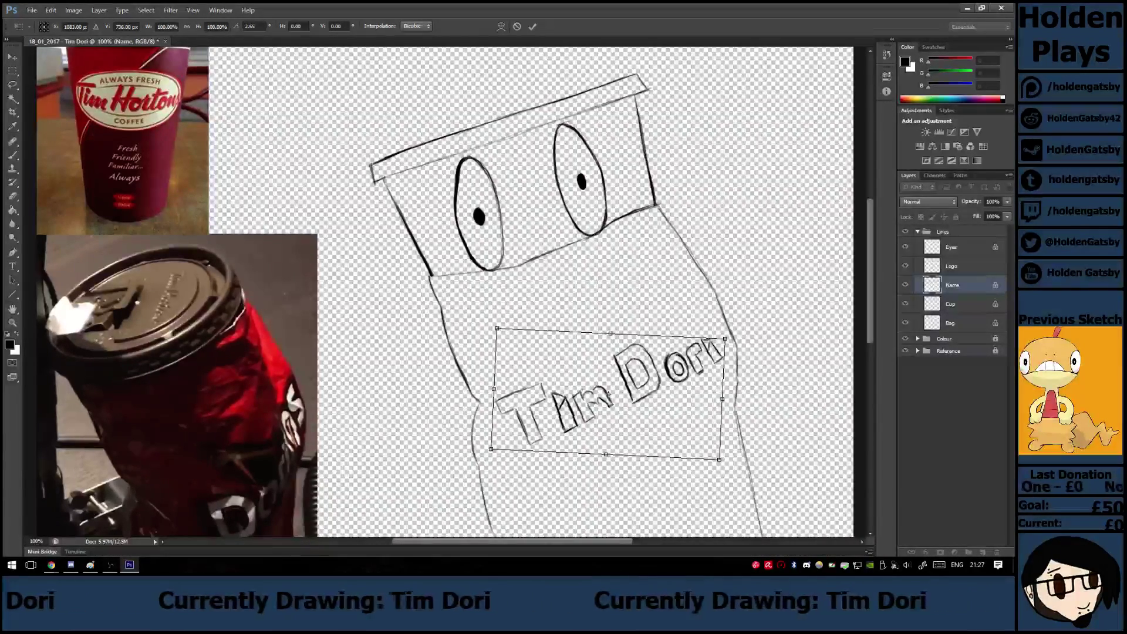
{"action": "left_click_drag", "start_coordinate": [491, 450], "coordinate": [498, 445]}
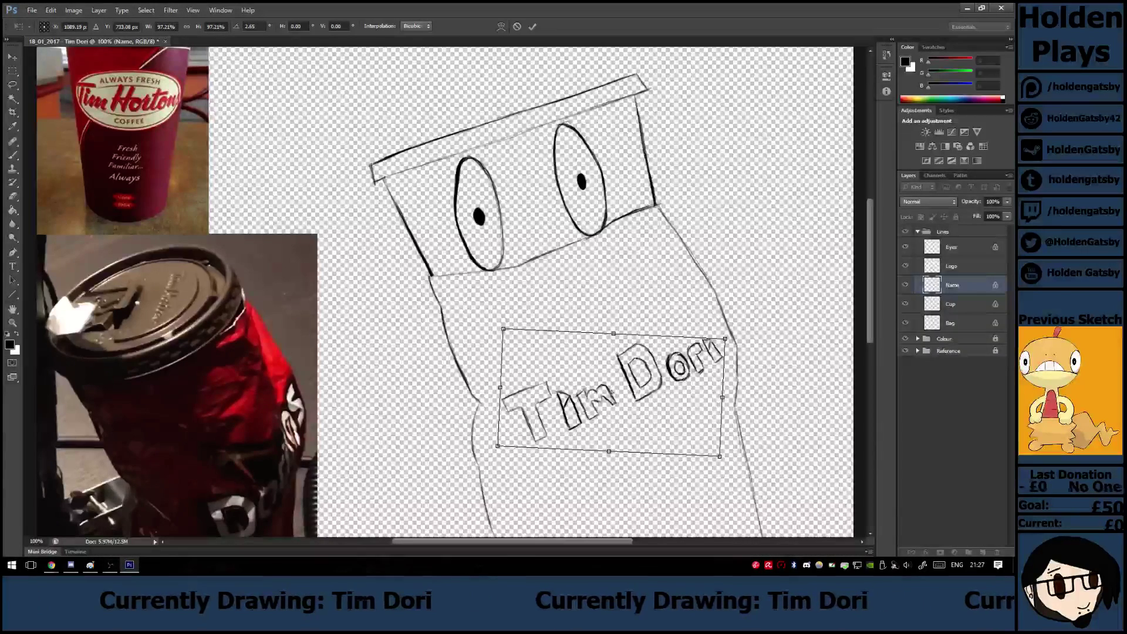
{"action": "key", "text": "Return"}
{"action": "left_click_drag", "start_coordinate": [613, 392], "coordinate": [609, 394]}
{"action": "key", "text": "b"}
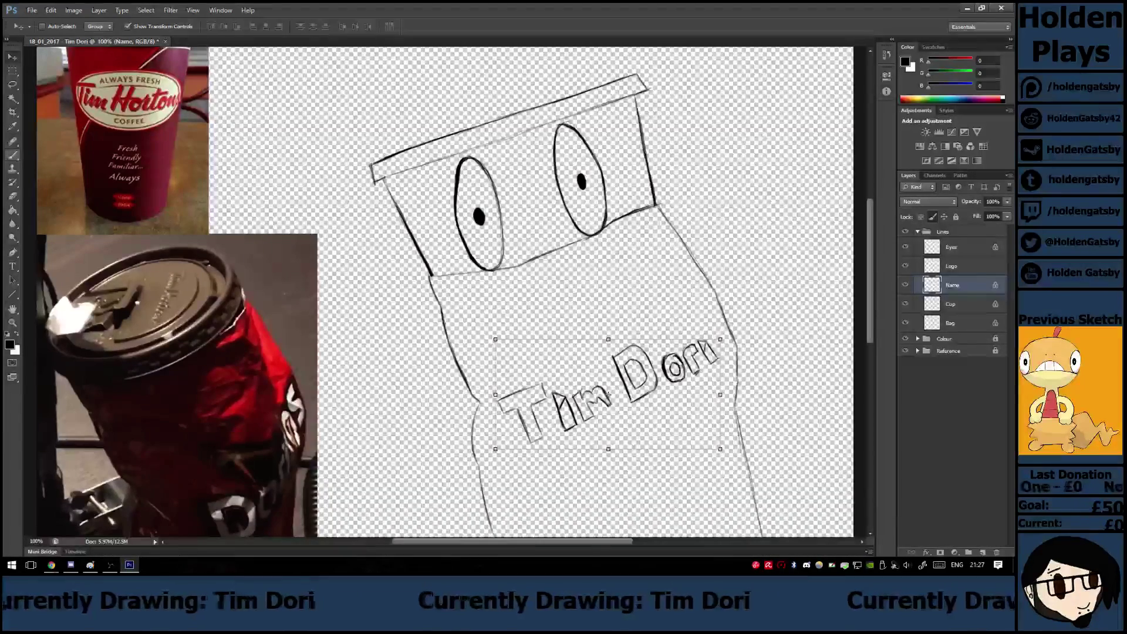
Draw a large tilted ellipse around the "Tim Dori" lettering on the Logo layer with the Brush.
{"action": "left_click", "coordinate": [963, 266]}
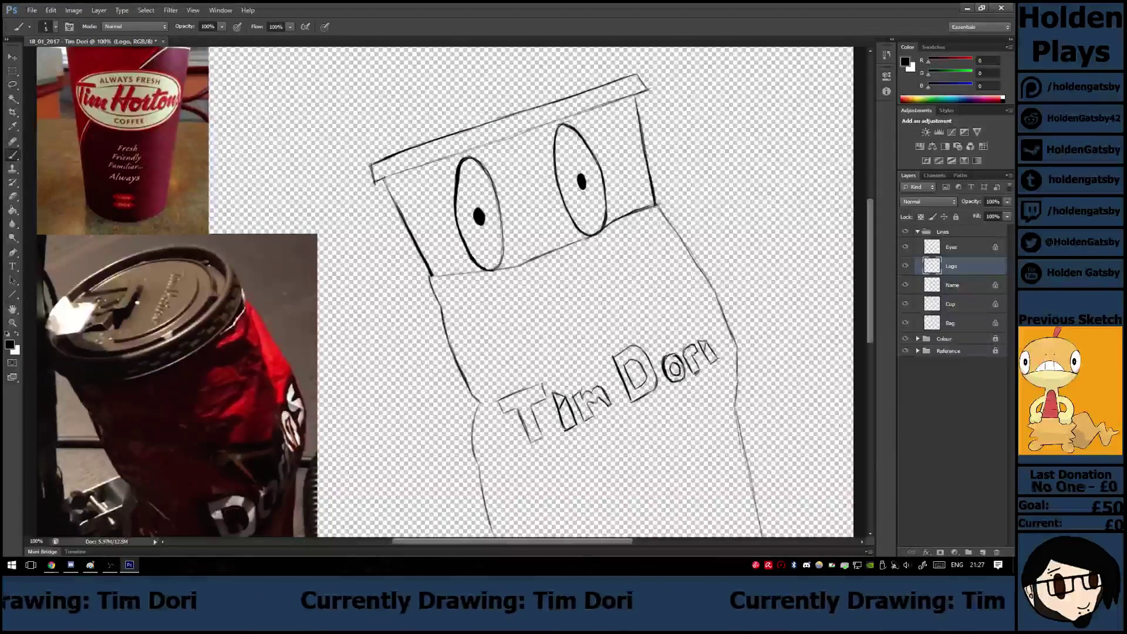
{"action": "mouse_move", "coordinate": [550, 342]}
{"action": "left_mouse_down"}
{"action": "mouse_move", "coordinate": [502, 386]}
{"action": "mouse_move", "coordinate": [493, 423]}
{"action": "left_mouse_up"}
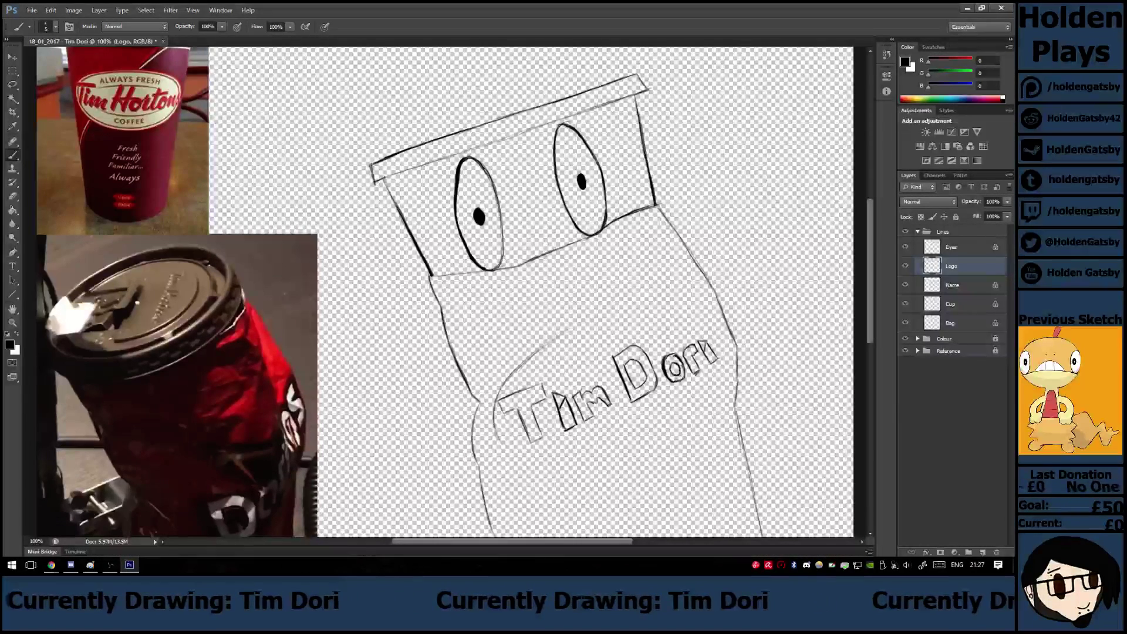
{"action": "mouse_move", "coordinate": [495, 404]}
{"action": "left_mouse_down"}
{"action": "mouse_move", "coordinate": [504, 444]}
{"action": "mouse_move", "coordinate": [549, 467]}
{"action": "left_mouse_up"}
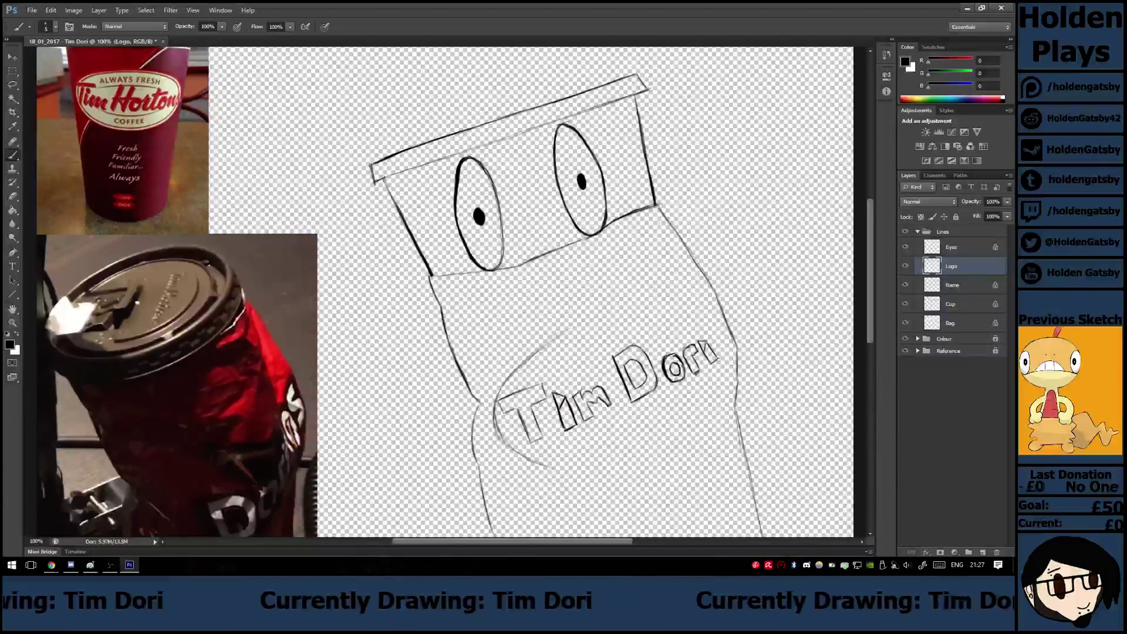
{"action": "left_click_drag", "start_coordinate": [550, 339], "coordinate": [660, 310]}
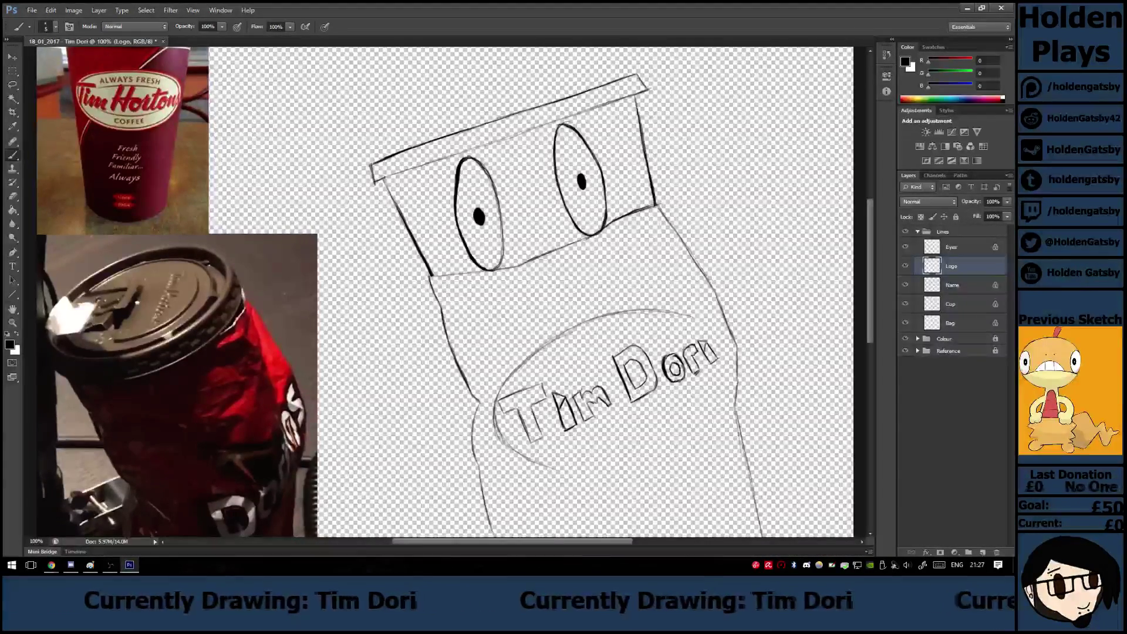
{"action": "left_click_drag", "start_coordinate": [694, 317], "coordinate": [726, 347]}
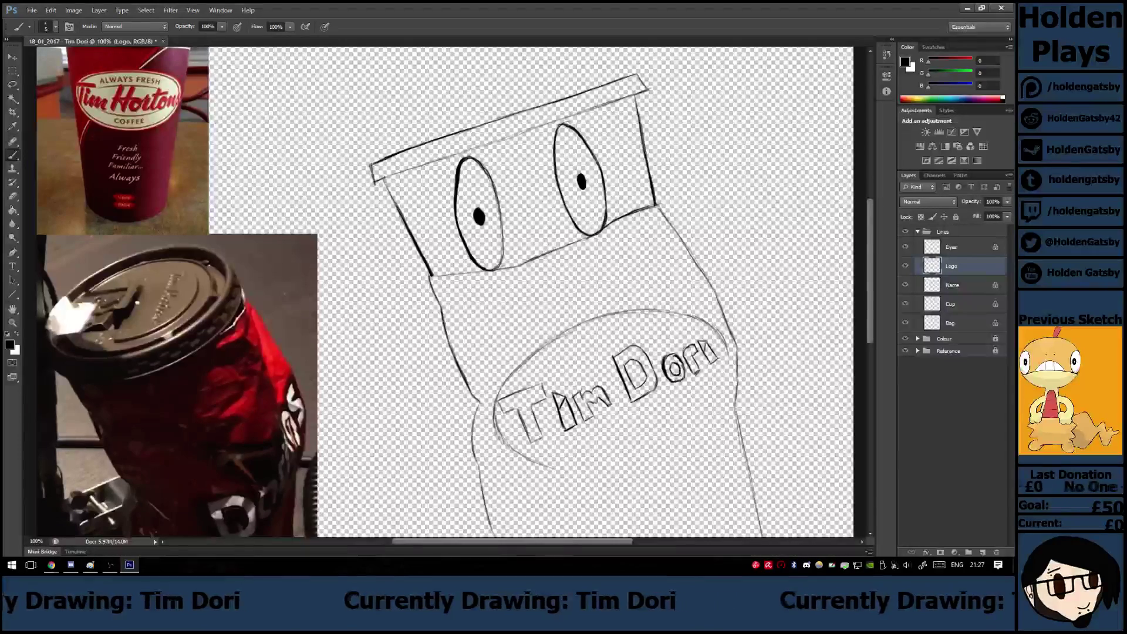
{"action": "mouse_move", "coordinate": [724, 344]}
{"action": "left_mouse_down"}
{"action": "mouse_move", "coordinate": [725, 389]}
{"action": "mouse_move", "coordinate": [707, 413]}
{"action": "mouse_move", "coordinate": [618, 460]}
{"action": "mouse_move", "coordinate": [546, 472]}
{"action": "left_mouse_up"}
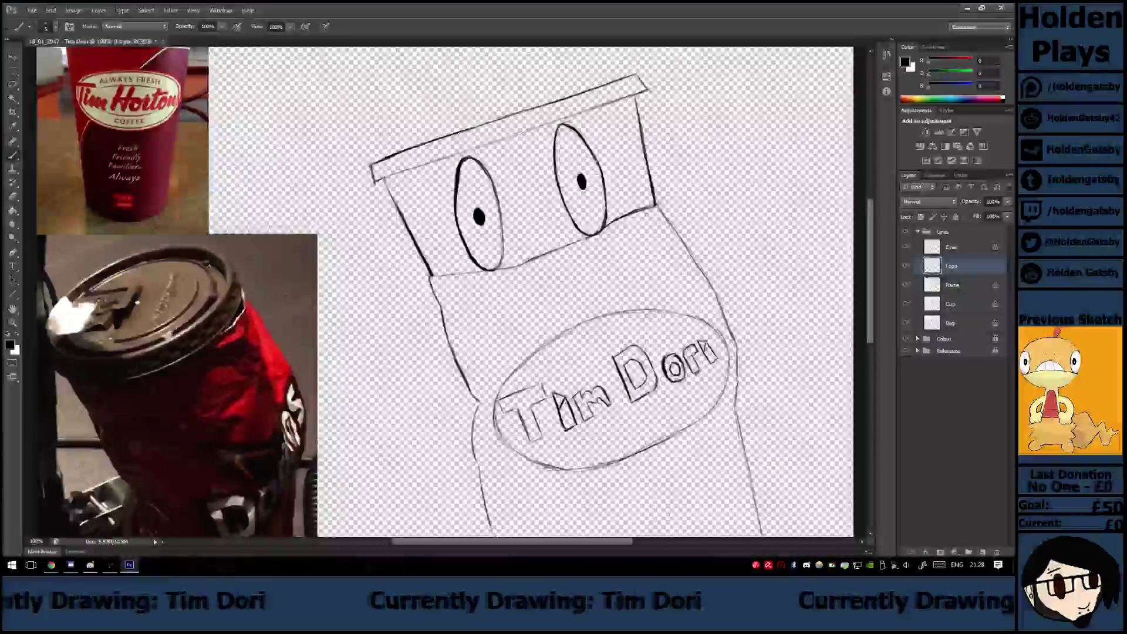
Draw a second ellipse just inside the first on the Logo layer and erase the part crossing the letter T.
{"action": "left_click_drag", "start_coordinate": [536, 462], "coordinate": [590, 468]}
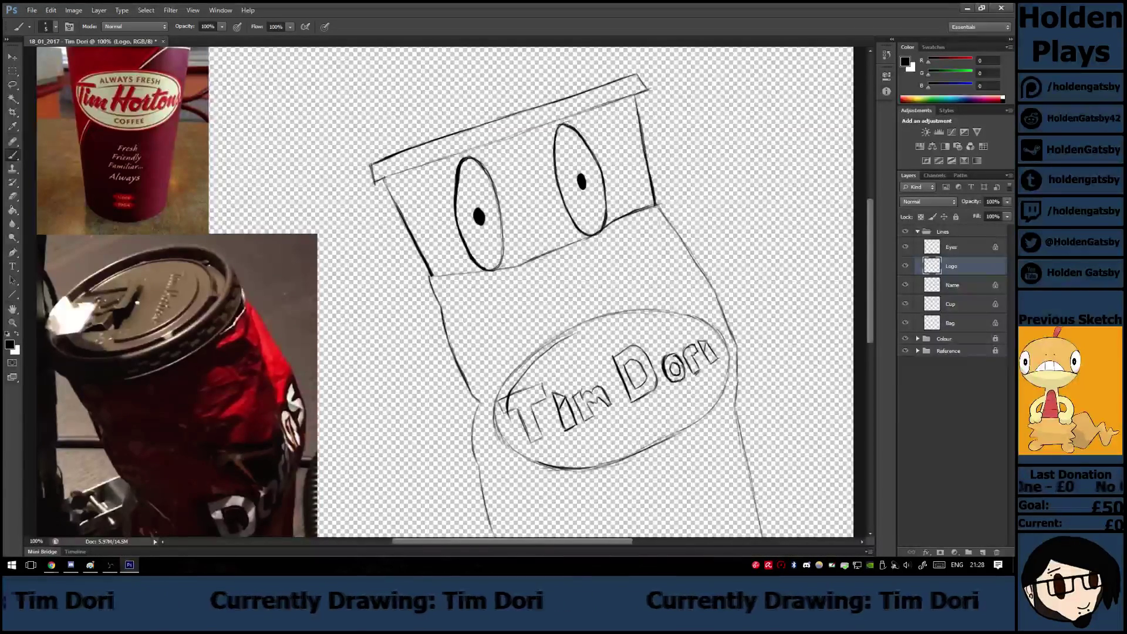
{"action": "mouse_move", "coordinate": [509, 410]}
{"action": "left_mouse_down"}
{"action": "mouse_move", "coordinate": [513, 439]}
{"action": "mouse_move", "coordinate": [552, 455]}
{"action": "left_mouse_up"}
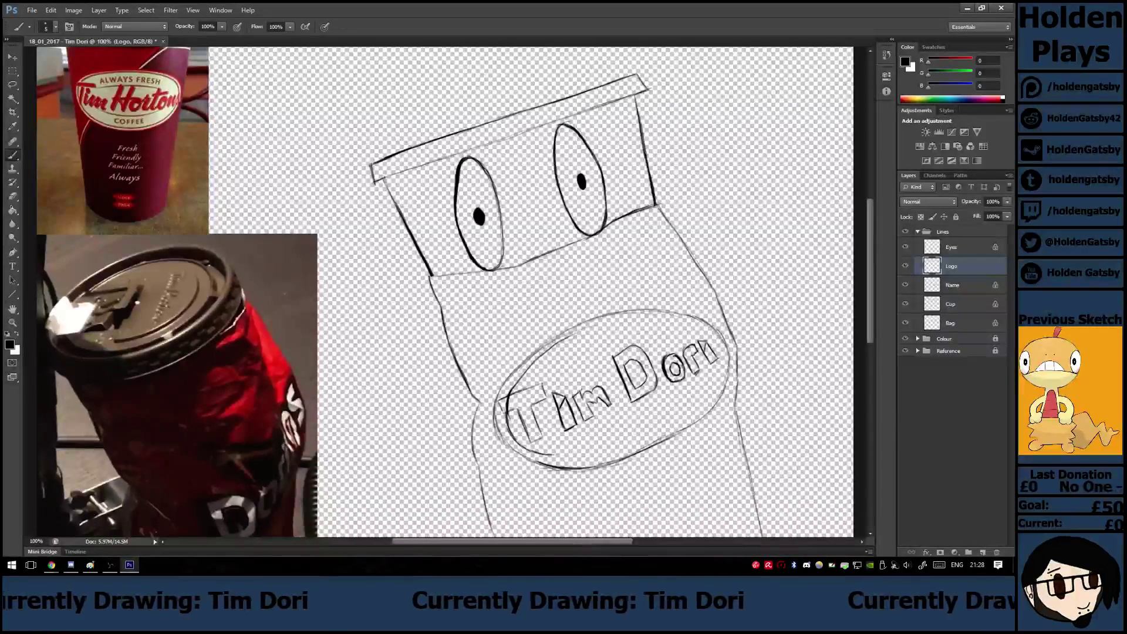
{"action": "left_click_drag", "start_coordinate": [566, 337], "coordinate": [649, 320]}
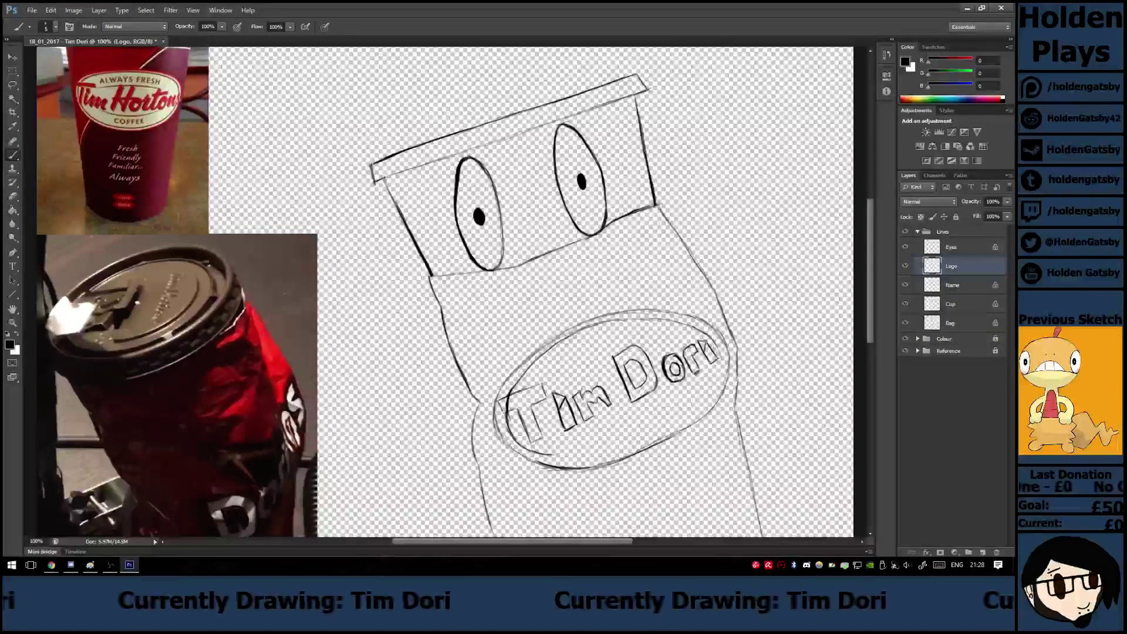
{"action": "left_click_drag", "start_coordinate": [716, 343], "coordinate": [721, 361]}
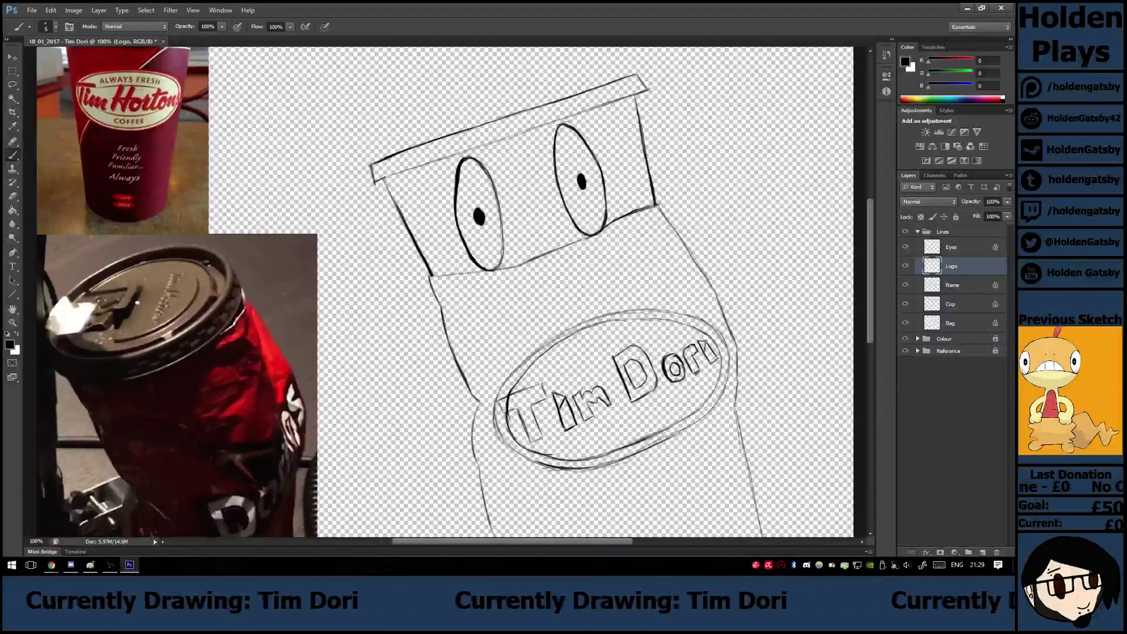
{"action": "key", "text": "e"}
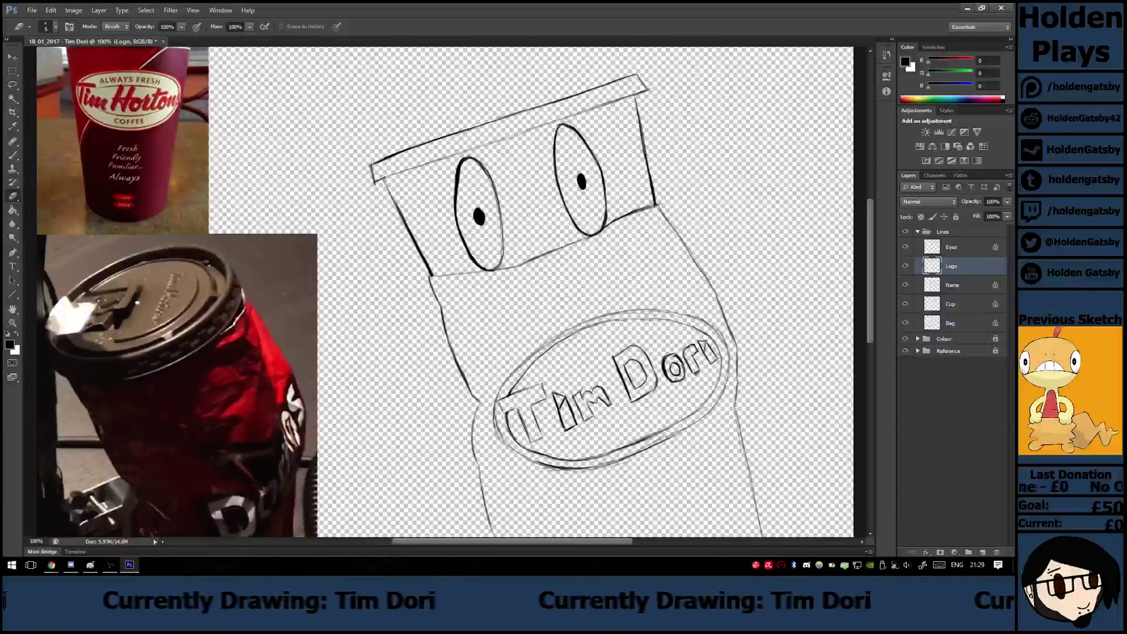
{"action": "key", "text": "b"}
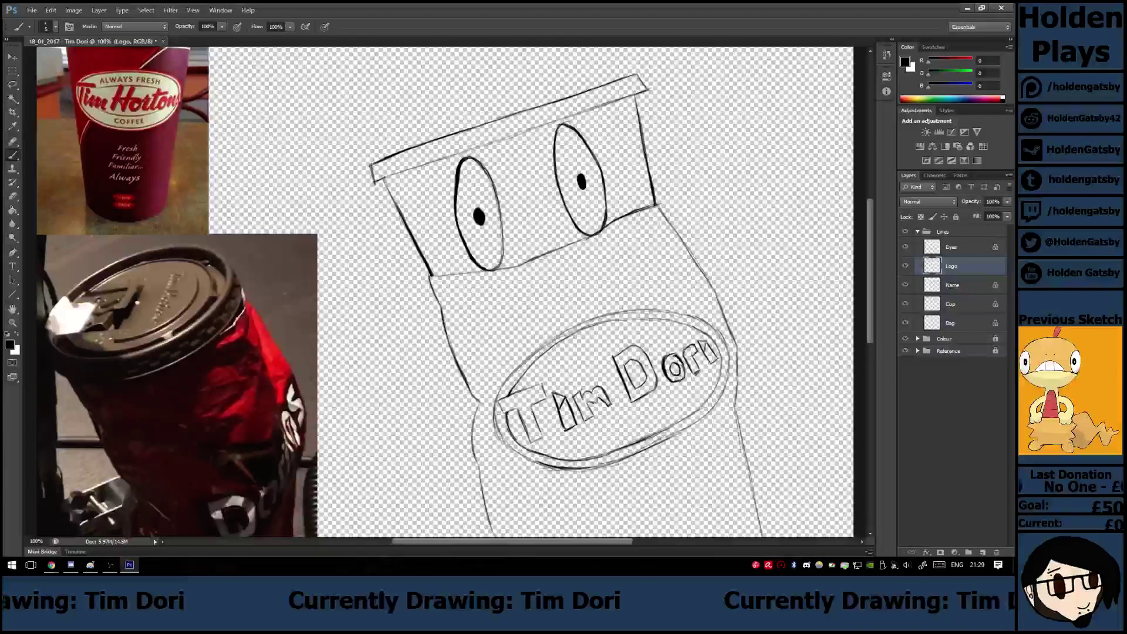
Add a new layer between Eyes and Logo, draw a third, innermost ellipse on it, and erase its overlap with the T.
{"action": "key", "text": "ctrl+shift+alt+n"}
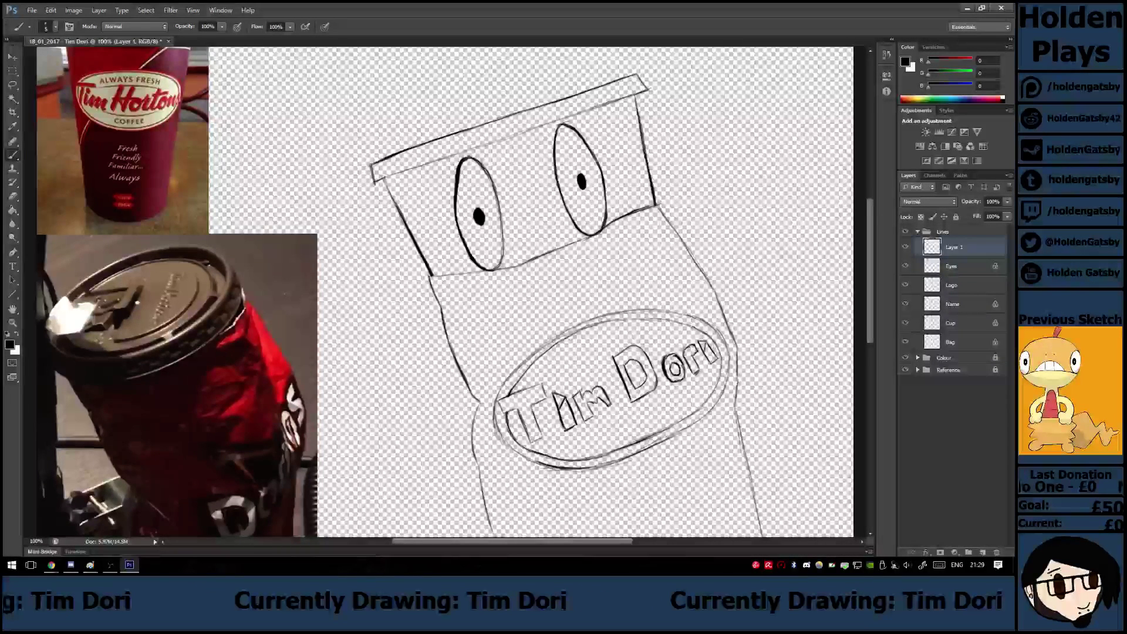
{"action": "key", "text": "ctrl+bracketleft"}
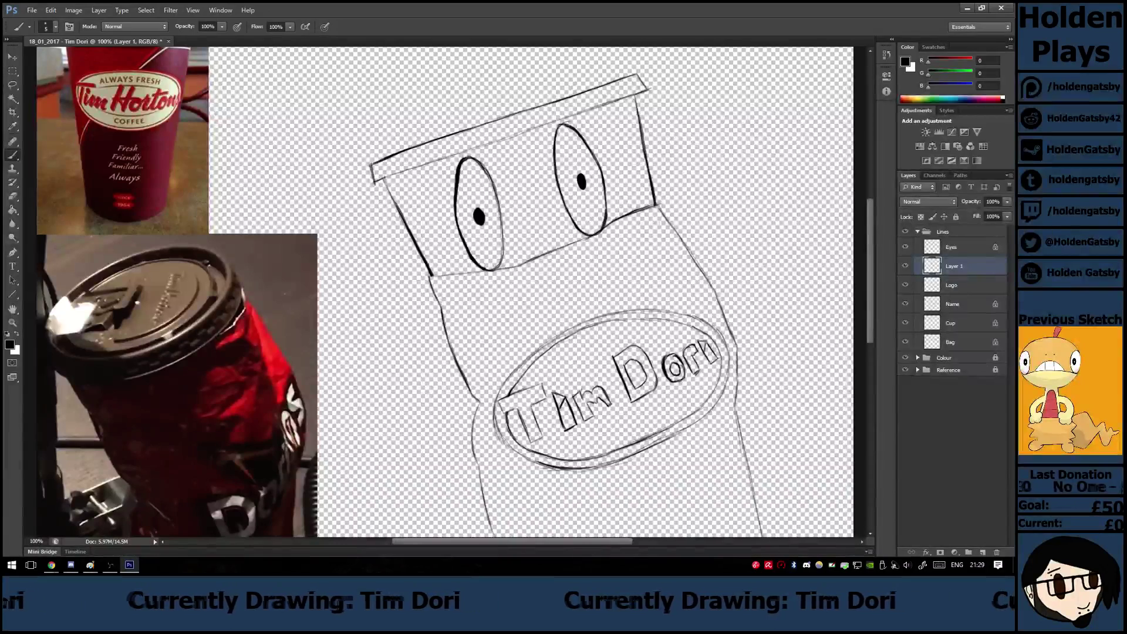
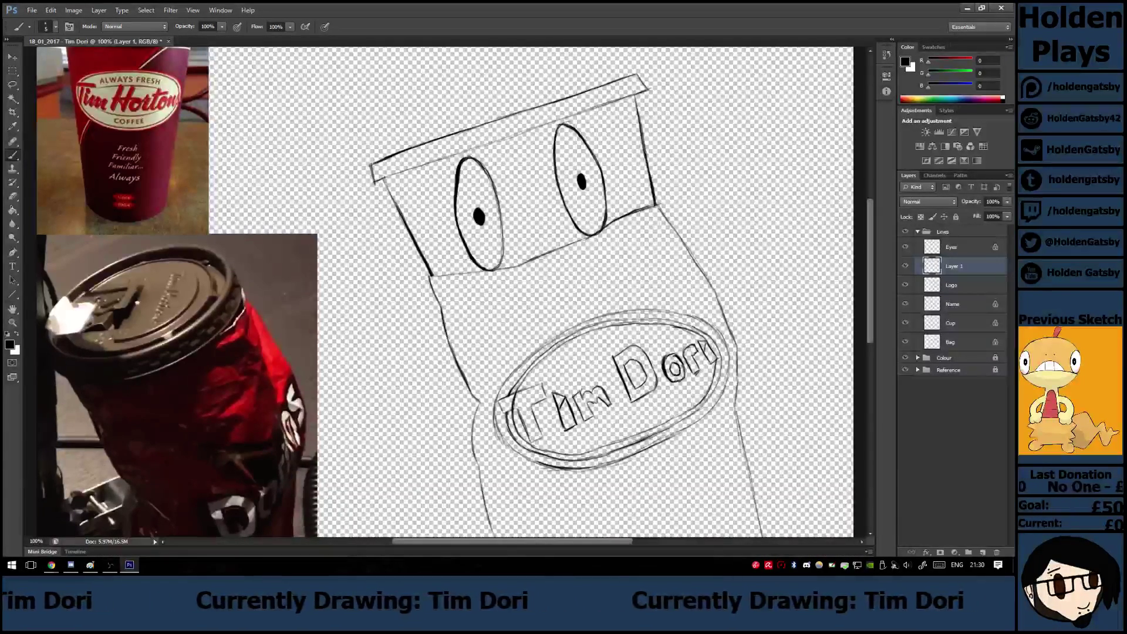
{"action": "key", "text": "e"}
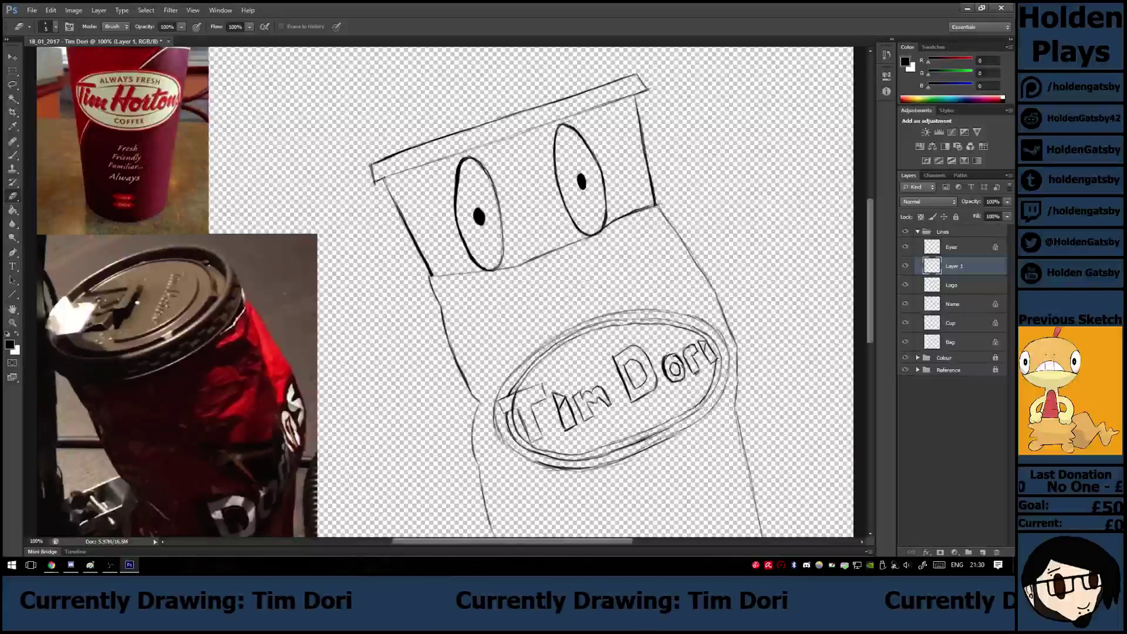
{"action": "key", "text": "b"}
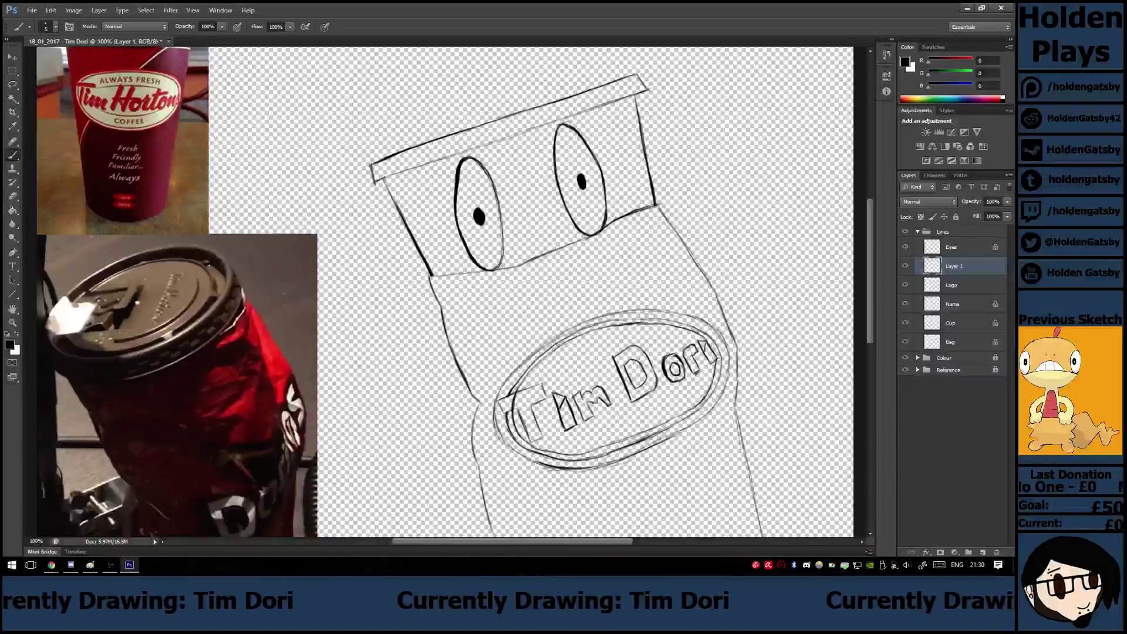
{"action": "key", "text": "e"}
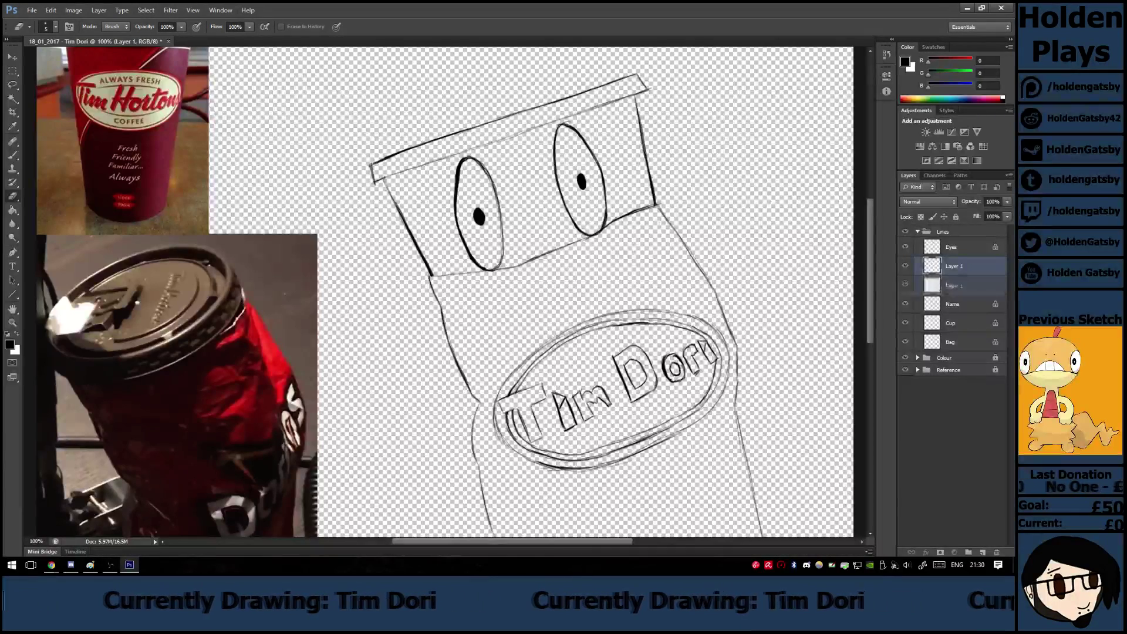
Move the new innermost-ellipse layer below Logo and merge the two layers into one Logo layer.
{"action": "key", "text": "ctrl+bracketleft"}
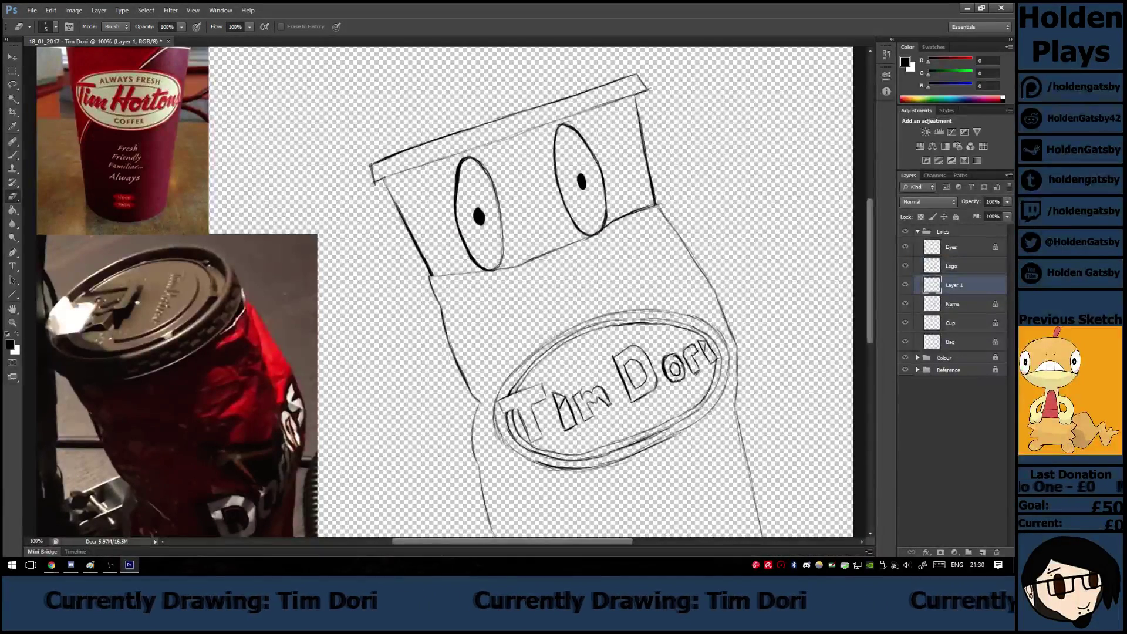
{"action": "left_click", "coordinate": [963, 266], "text": "shift"}
{"action": "right_click", "coordinate": [962, 285]}
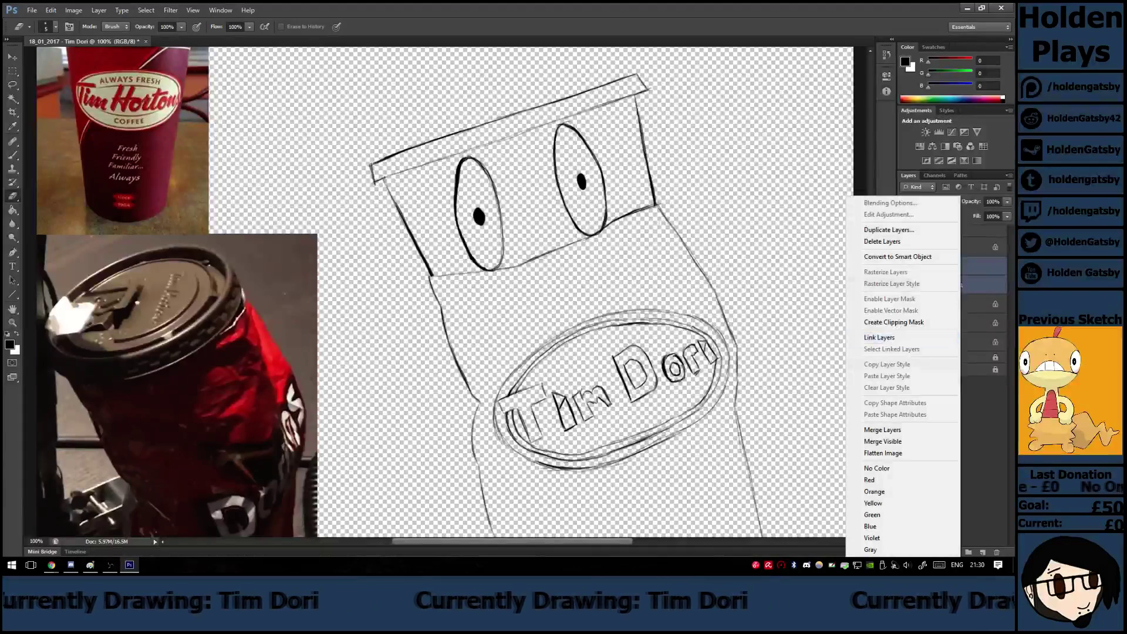
{"action": "left_click", "coordinate": [883, 430]}
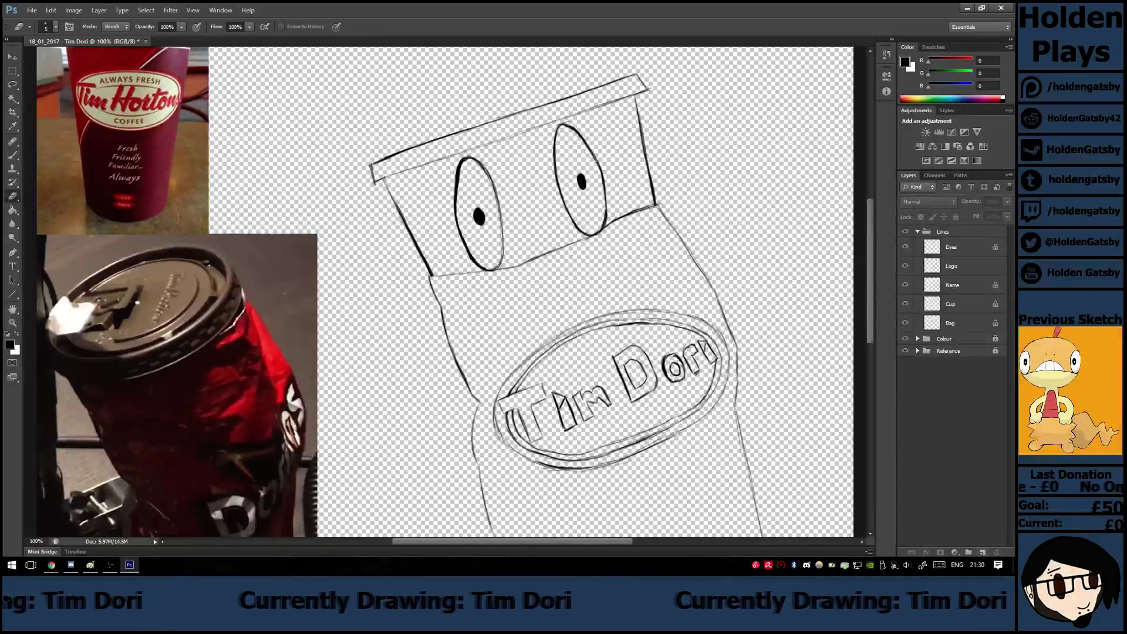
Add a layer between Eyes and Logo, draw another curved outline close around the lettering with the Brush, and erase its overlaps with the letters.
{"action": "left_click", "coordinate": [982, 552]}
{"action": "left_click_drag", "start_coordinate": [955, 247], "coordinate": [954, 274]}
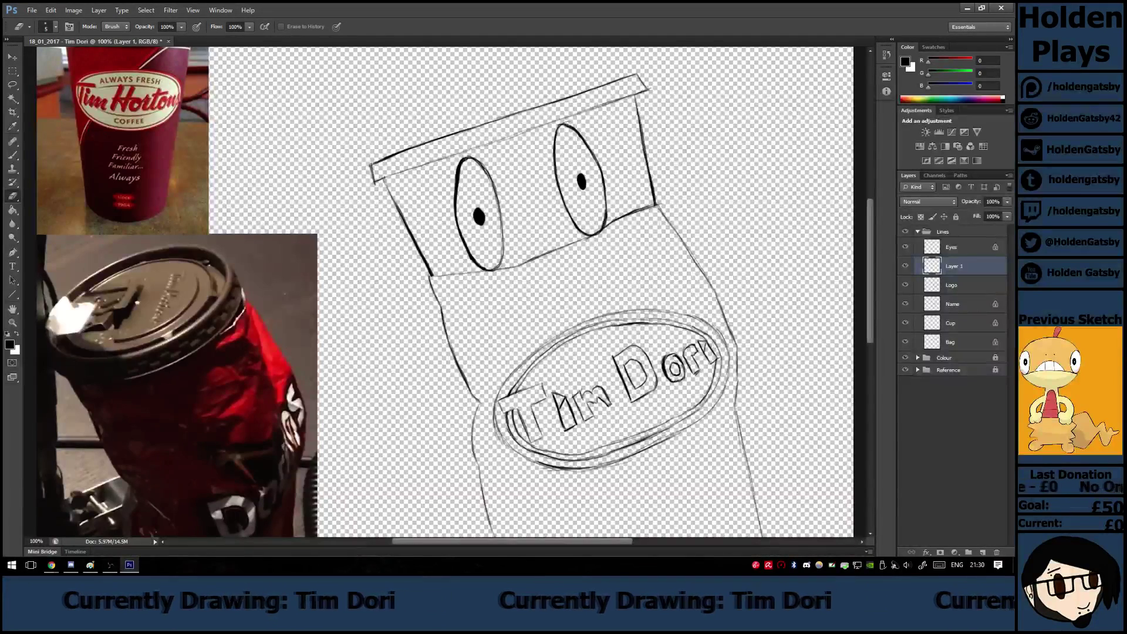
{"action": "key", "text": "b"}
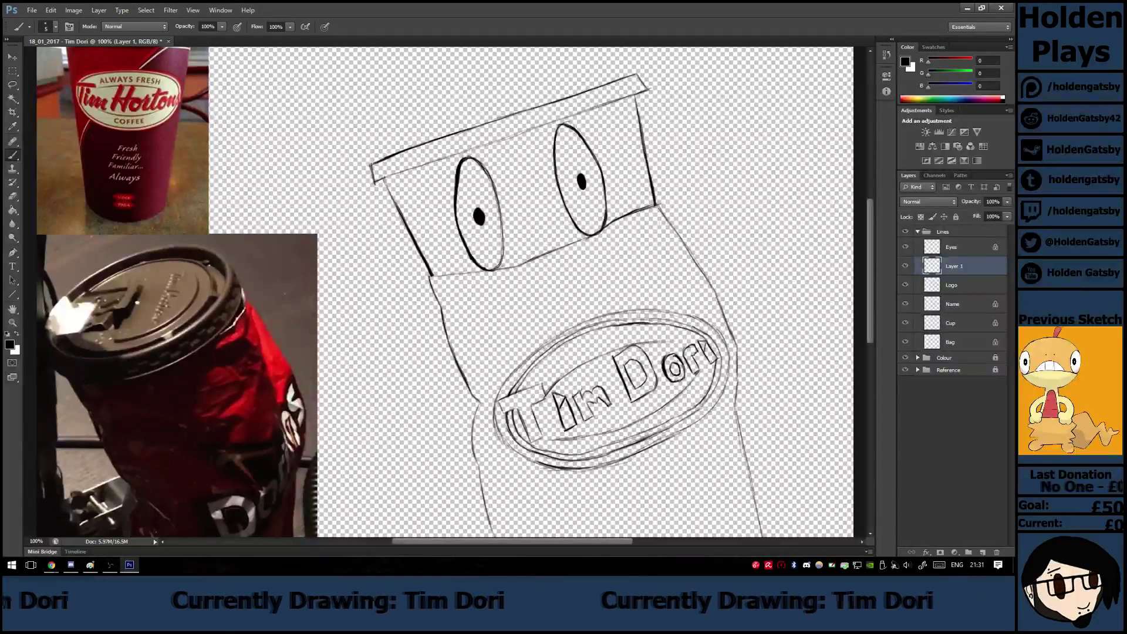
{"action": "key", "text": "e"}
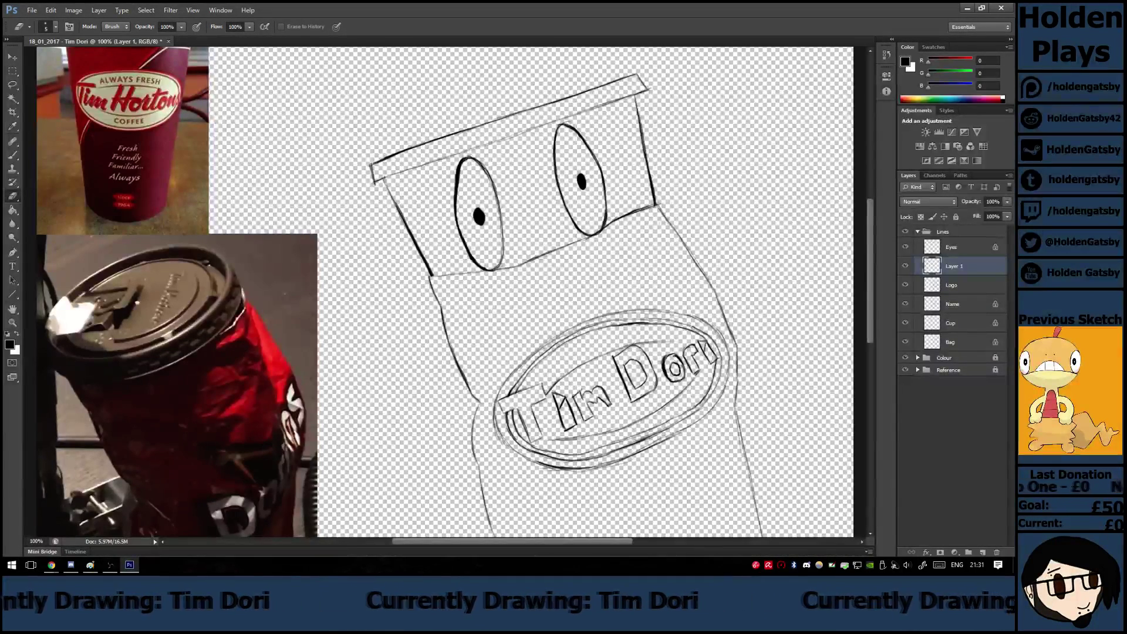
{"action": "key", "text": "b"}
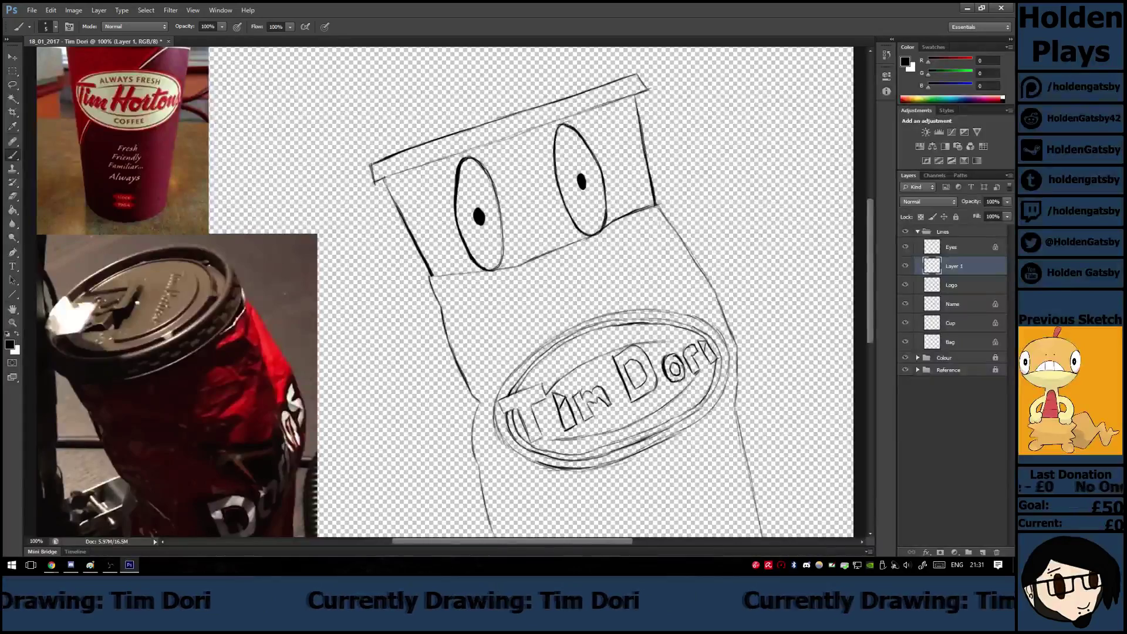
Move the new curved-outline layer below Logo and merge both into the Logo layer.
{"action": "key", "text": "ctrl+minus"}
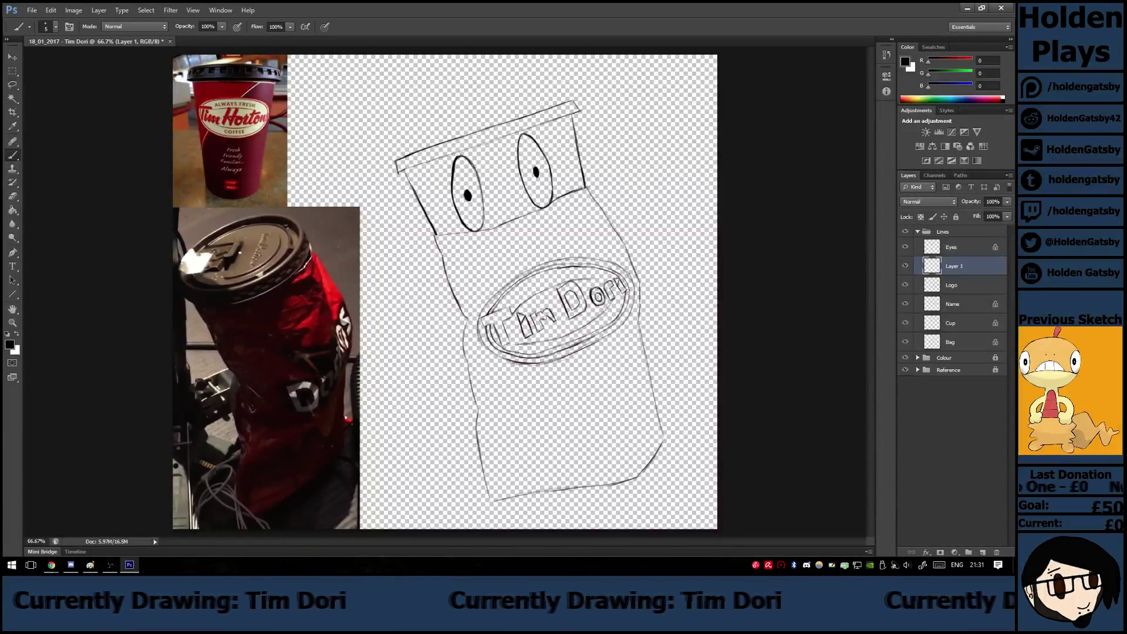
{"action": "left_click_drag", "start_coordinate": [953, 268], "coordinate": [953, 292]}
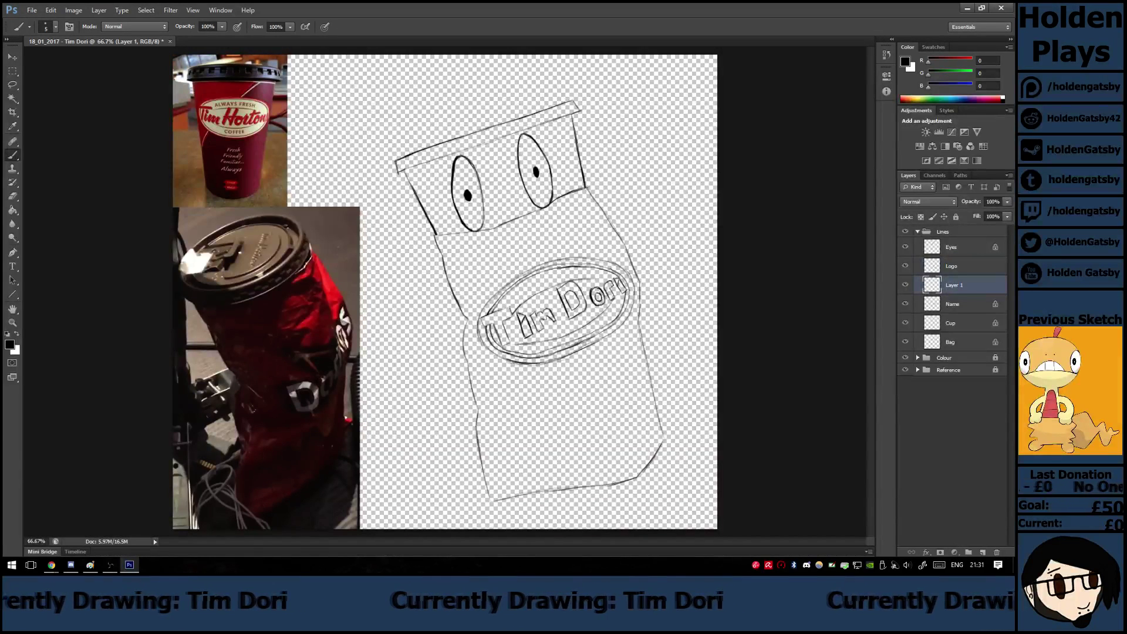
{"action": "left_click", "coordinate": [963, 266], "text": "ctrl"}
{"action": "right_click", "coordinate": [962, 268]}
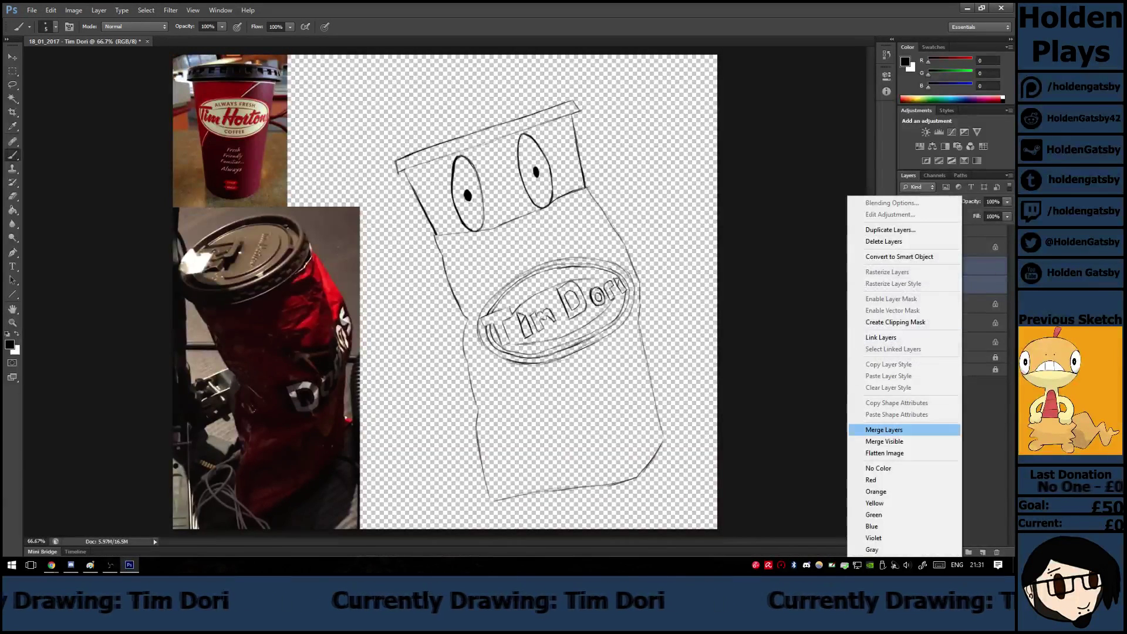
{"action": "left_click", "coordinate": [885, 430]}
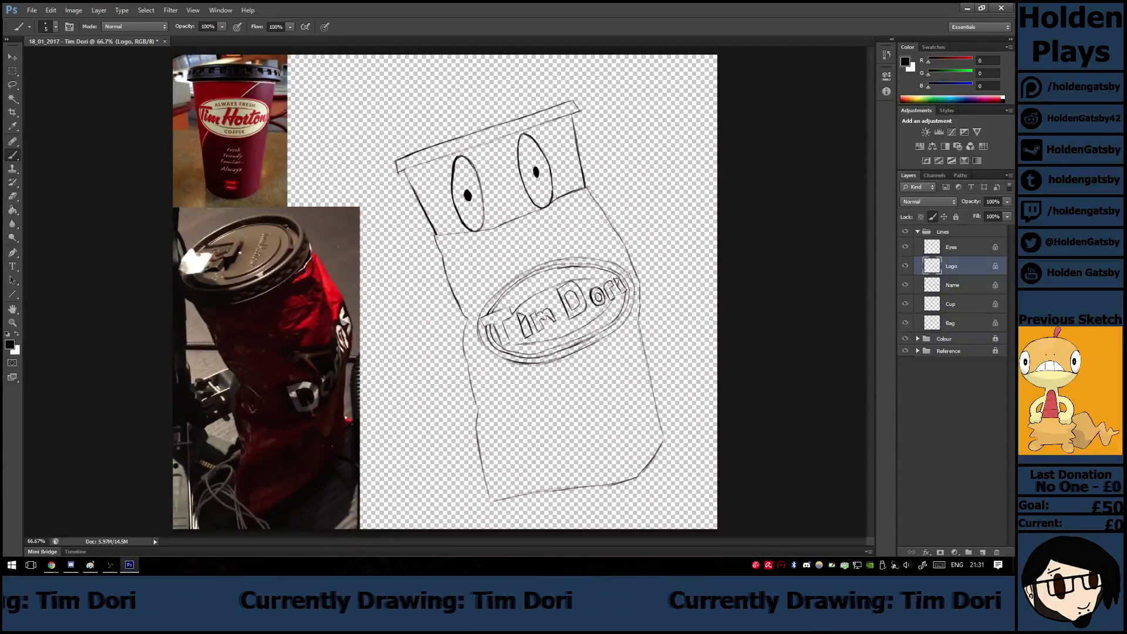
Add a layer above Cup and draw a diagonal line from the right eye's top down to the left eye's lower edge.
{"action": "left_click", "coordinate": [960, 304]}
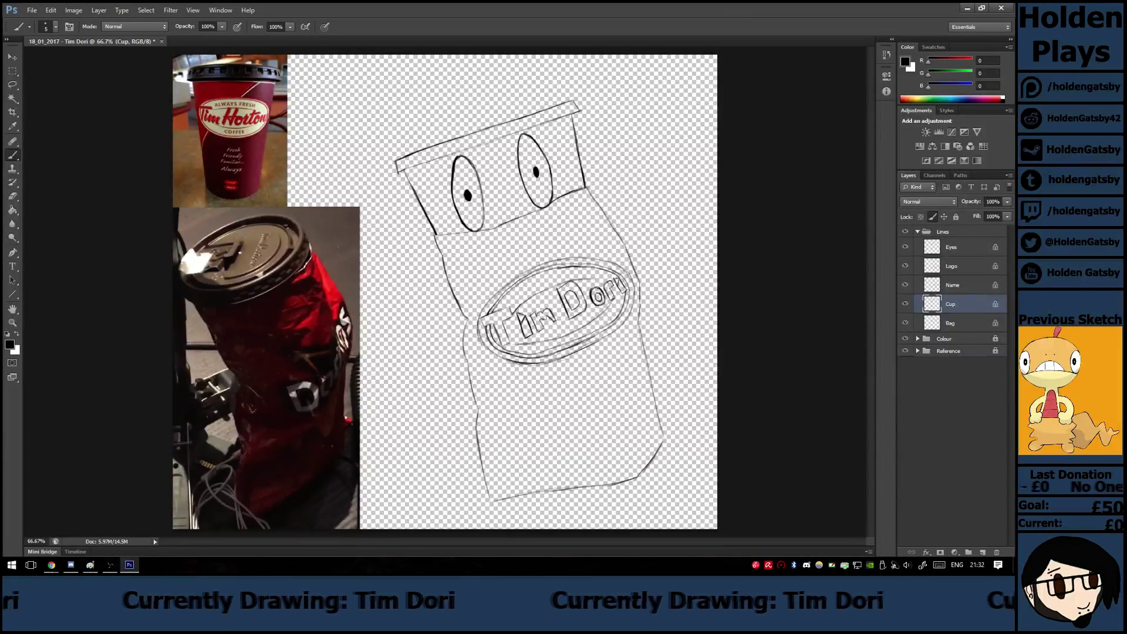
{"action": "left_click", "coordinate": [983, 552]}
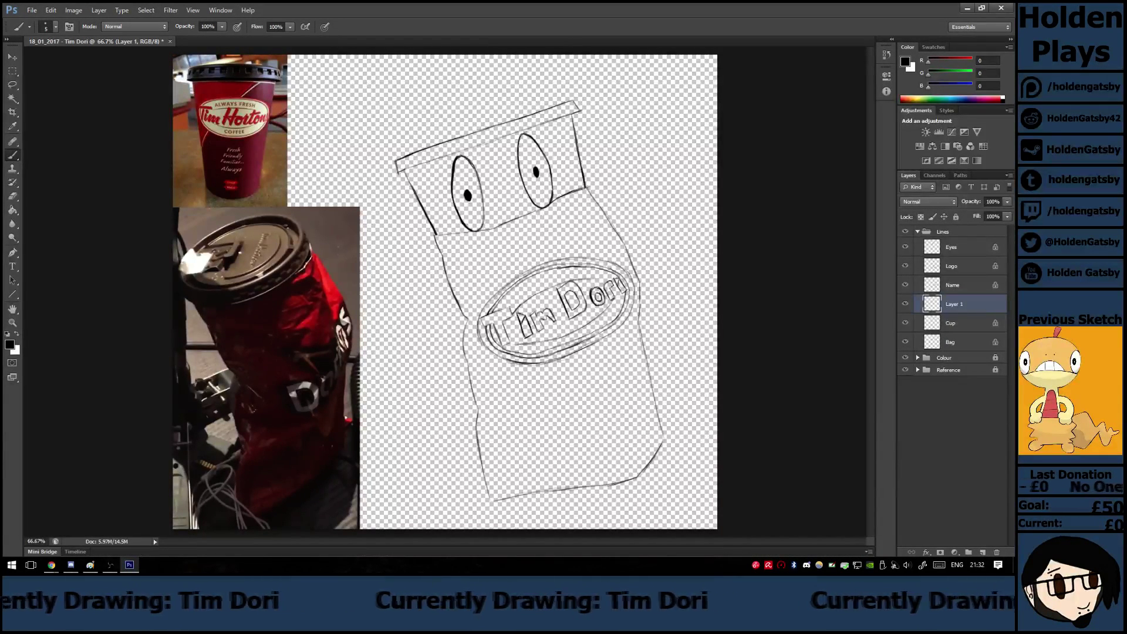
{"action": "key", "text": "ctrl+plus"}
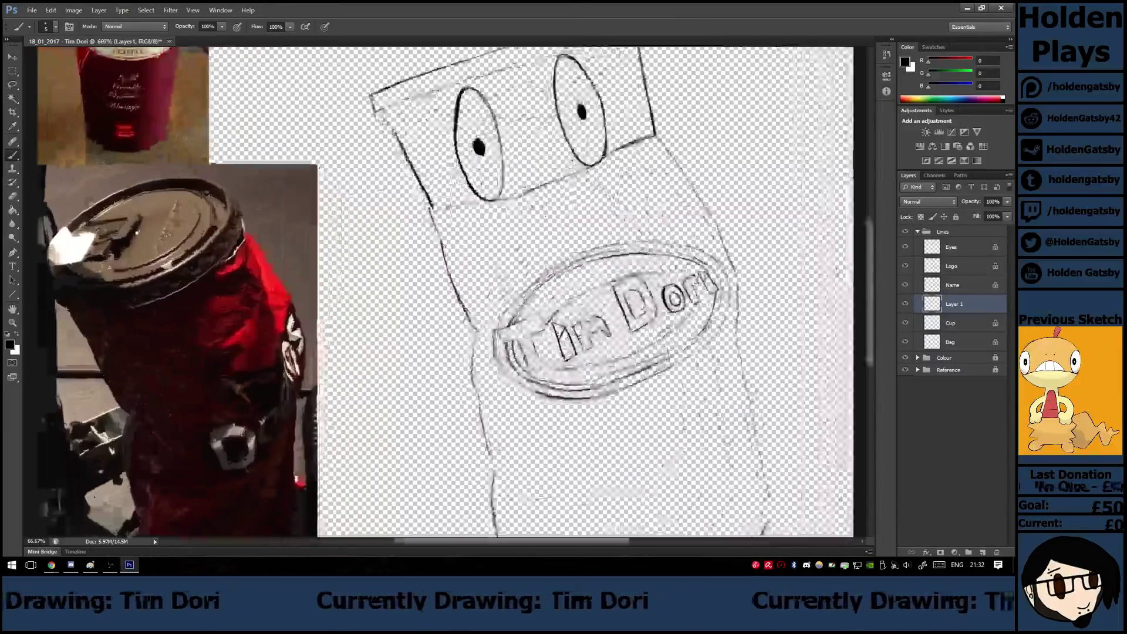
{"action": "scroll", "coordinate": [448, 292], "scroll_direction": "up", "scroll_amount": 3}
{"action": "scroll", "coordinate": [448, 292], "scroll_direction": "up", "scroll_amount": 1}
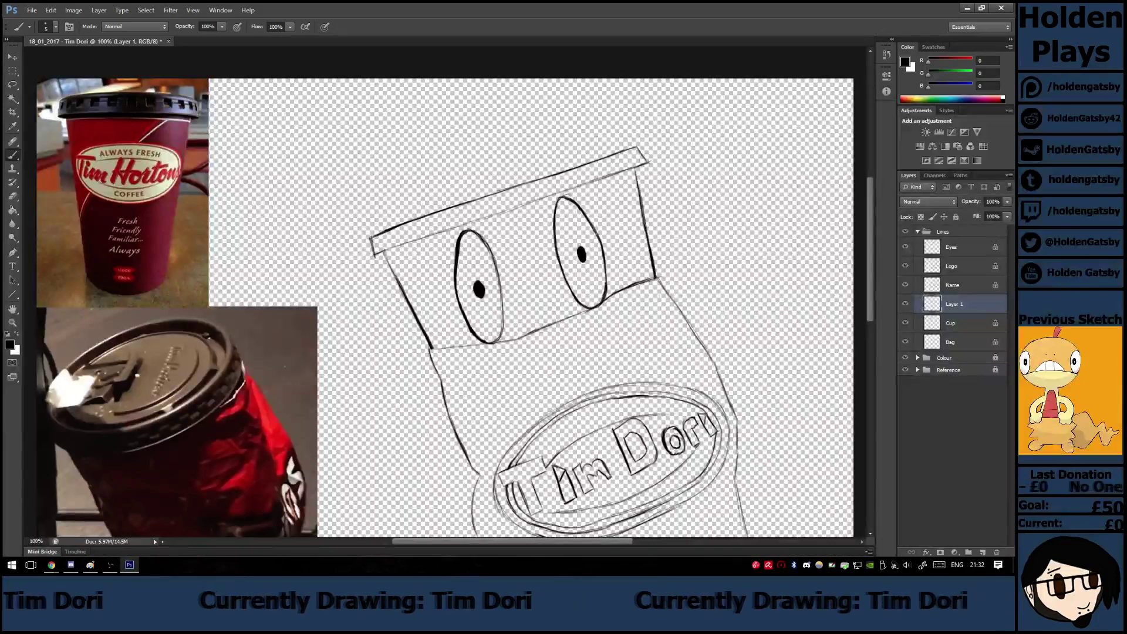
{"action": "left_click_drag", "start_coordinate": [556, 201], "coordinate": [506, 303]}
{"action": "left_click_drag", "start_coordinate": [525, 260], "coordinate": [500, 330]}
{"action": "left_click_drag", "start_coordinate": [510, 303], "coordinate": [498, 337]}
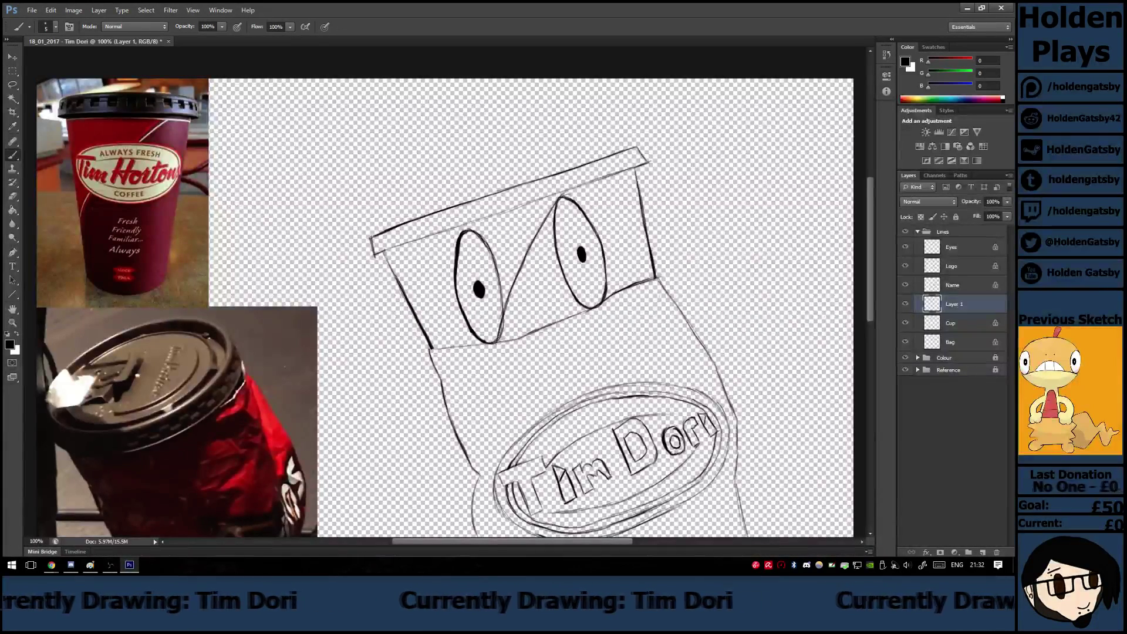
Try two further diagonal lines beside the first one between the eyes, and erase them.
{"action": "key", "text": "e"}
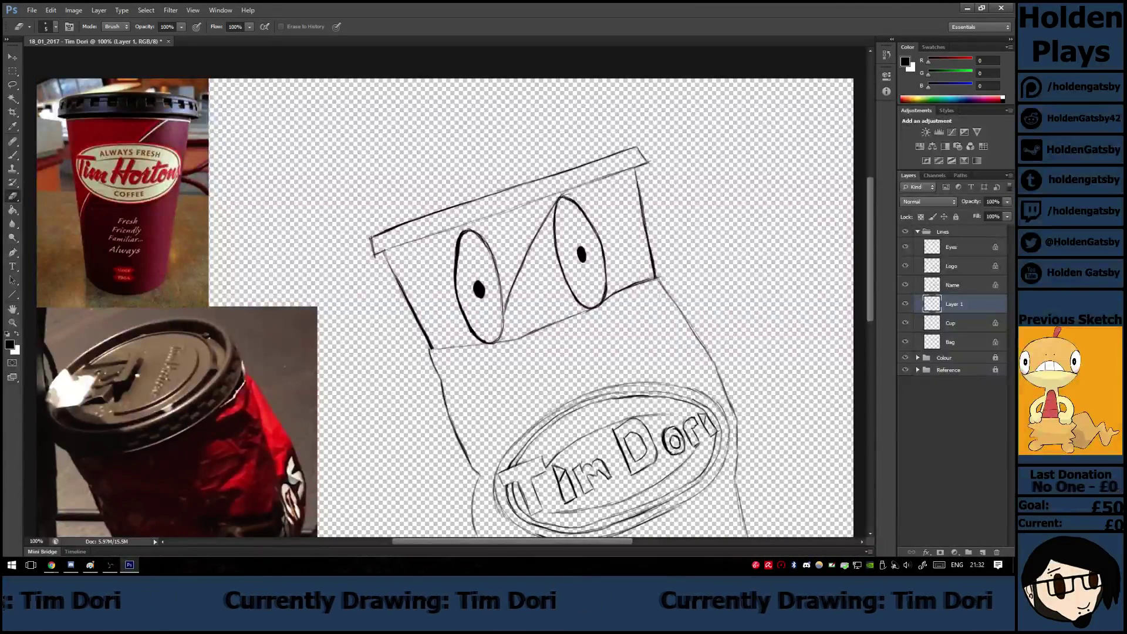
{"action": "key", "text": "b"}
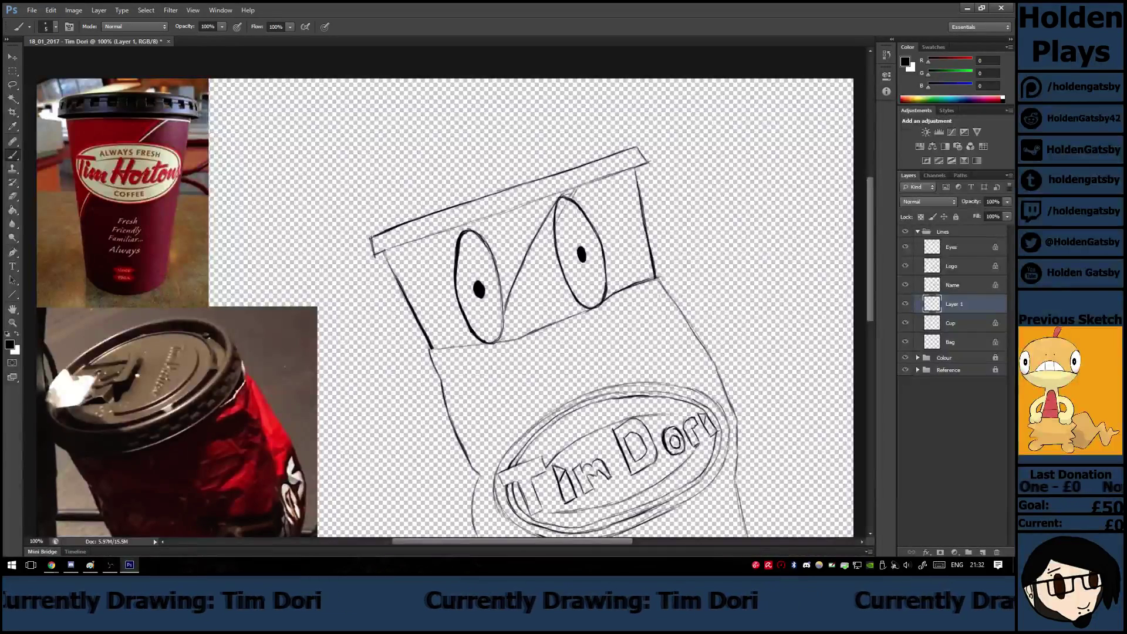
{"action": "left_click_drag", "start_coordinate": [547, 241], "coordinate": [514, 330]}
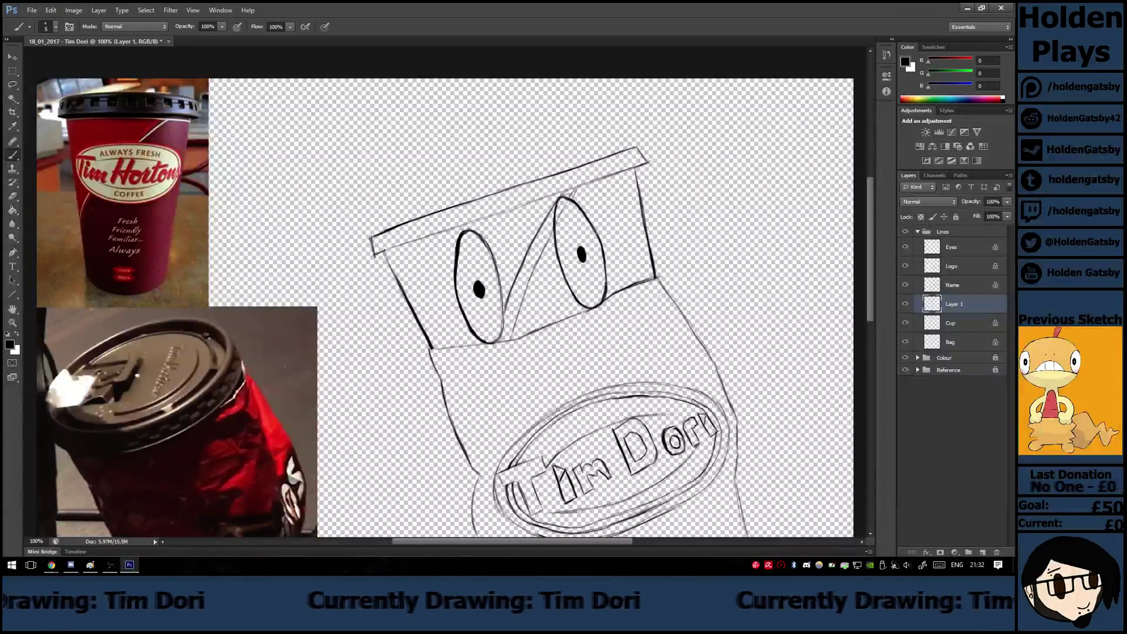
{"action": "left_click_drag", "start_coordinate": [571, 201], "coordinate": [524, 327]}
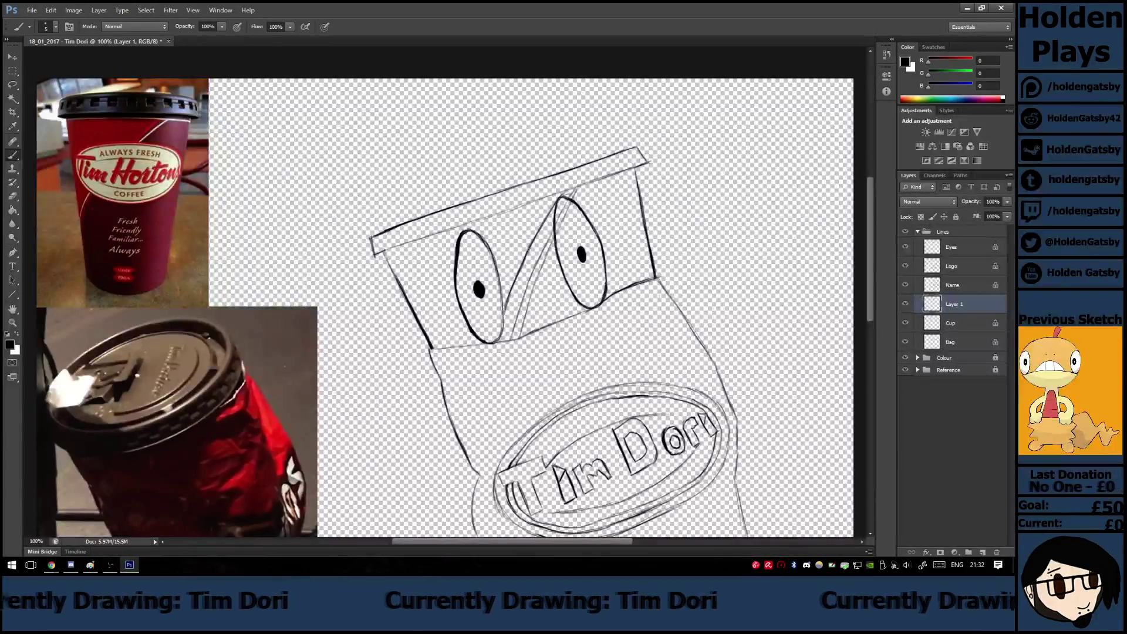
{"action": "key", "text": "e"}
{"action": "left_click_drag", "start_coordinate": [564, 205], "coordinate": [530, 298]}
{"action": "left_click_drag", "start_coordinate": [547, 242], "coordinate": [528, 301]}
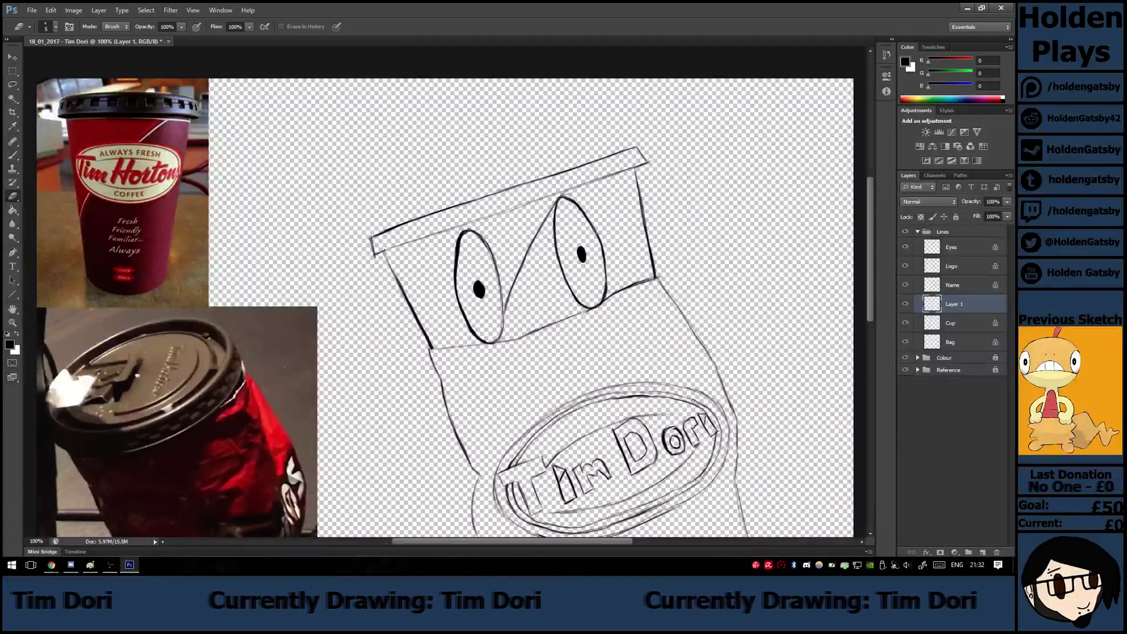
Draw two more diagonal lines crossing the first, running from the lid above the right eye down through the left eye to the cup's lower edge.
{"action": "key", "text": "b"}
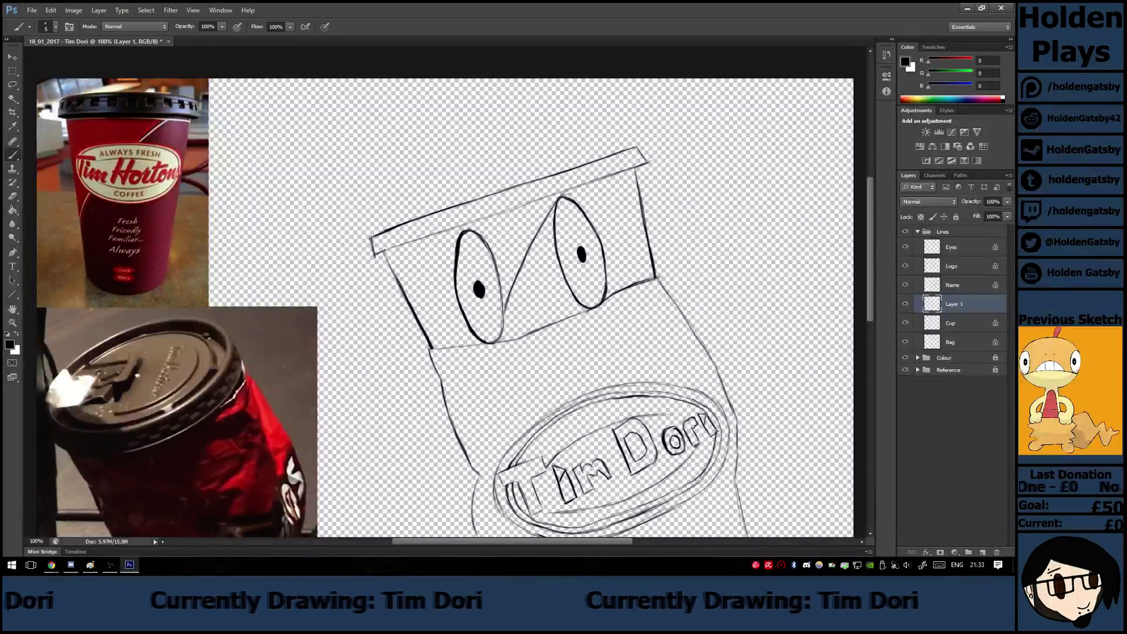
{"action": "left_click_drag", "start_coordinate": [565, 200], "coordinate": [523, 262]}
{"action": "left_click_drag", "start_coordinate": [552, 224], "coordinate": [475, 334]}
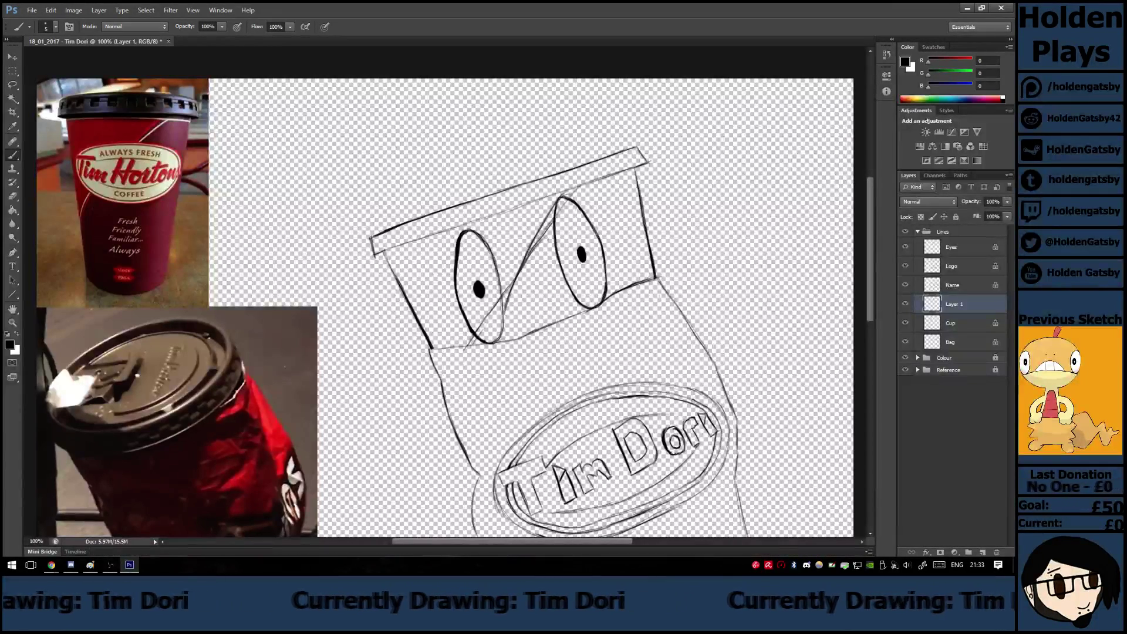
{"action": "left_click_drag", "start_coordinate": [515, 287], "coordinate": [546, 245]}
{"action": "left_click_drag", "start_coordinate": [539, 255], "coordinate": [581, 189]}
{"action": "mouse_move", "coordinate": [556, 224]}
{"action": "left_mouse_down"}
{"action": "mouse_move", "coordinate": [571, 205]}
{"action": "mouse_move", "coordinate": [518, 280]}
{"action": "mouse_move", "coordinate": [548, 245]}
{"action": "left_mouse_up"}
Erase the overlapping parts where the diagonal lines cross between the eyes and the parts that run through the left eye.
{"action": "key", "text": "e"}
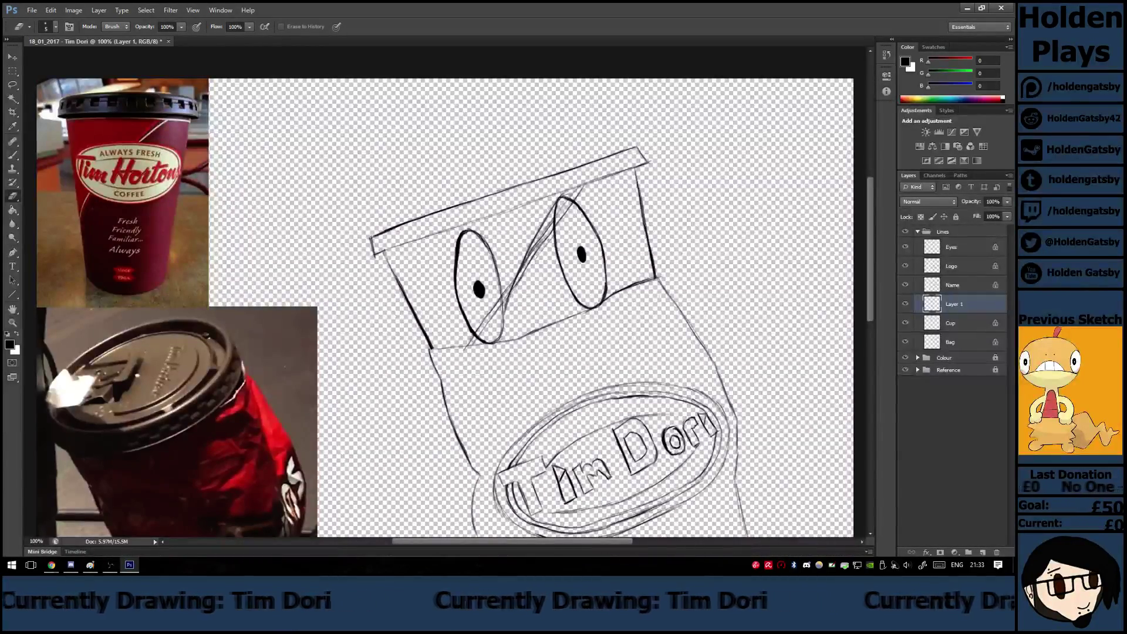
{"action": "key", "text": "ctrl+plus"}
{"action": "key", "text": "ctrl+plus"}
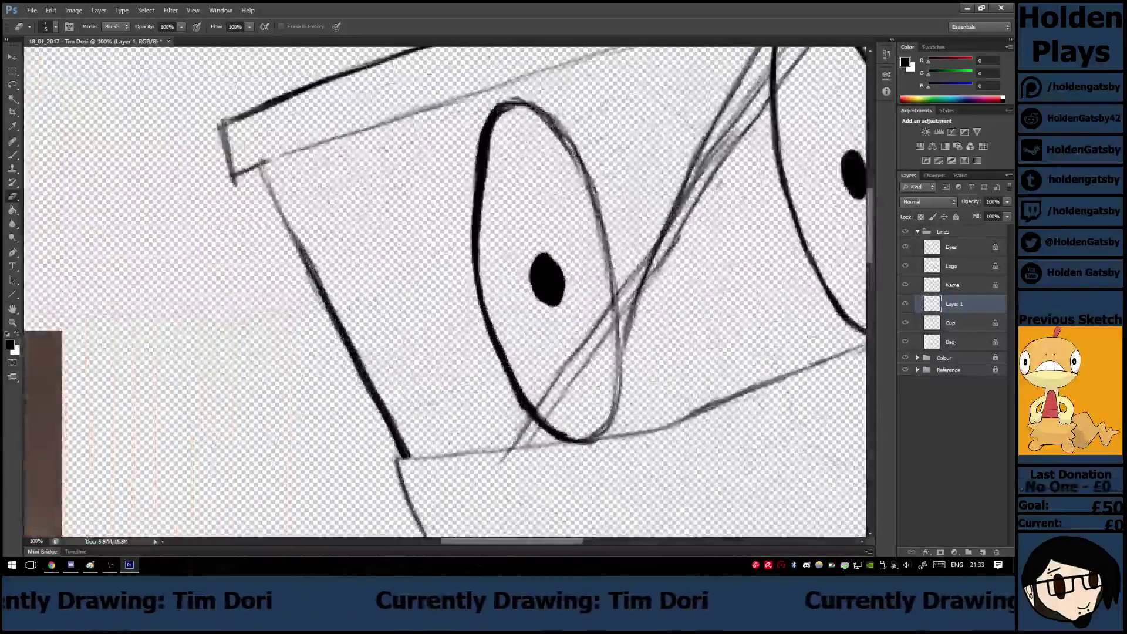
{"action": "scroll", "coordinate": [445, 293], "scroll_direction": "up", "scroll_amount": 4}
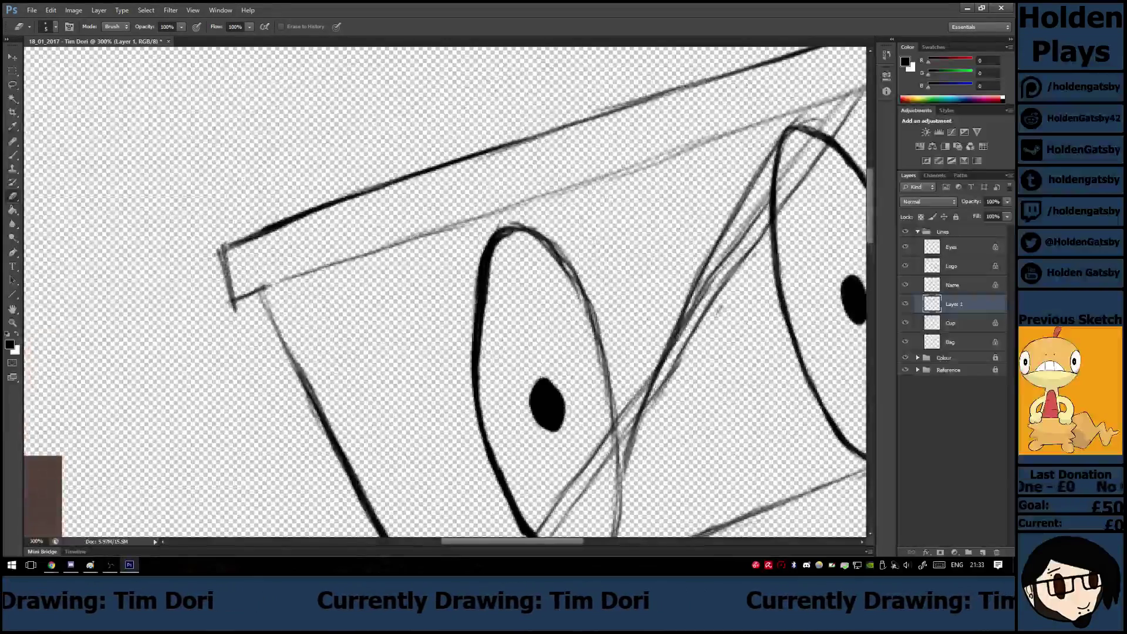
{"action": "left_click_drag", "start_coordinate": [731, 256], "coordinate": [635, 418]}
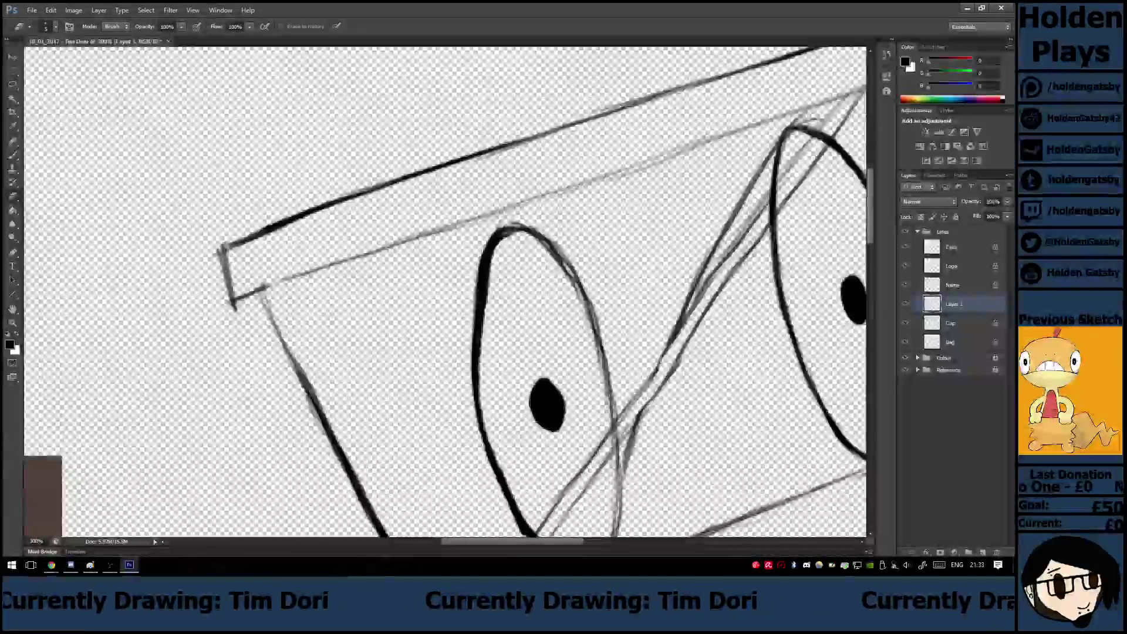
{"action": "key", "text": "b"}
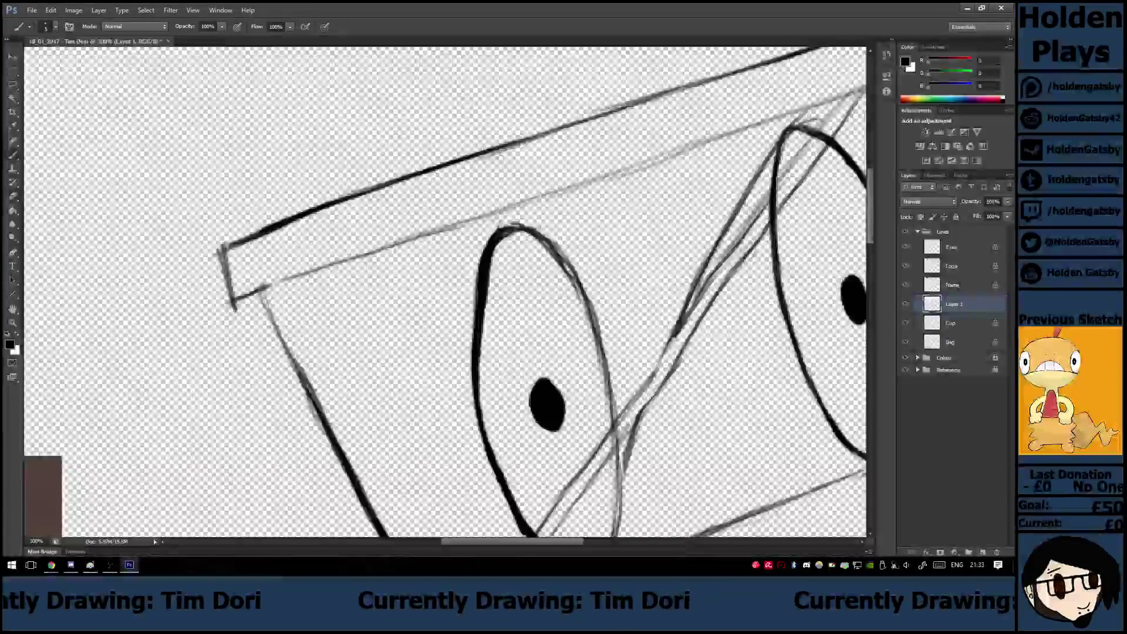
{"action": "key", "text": "e"}
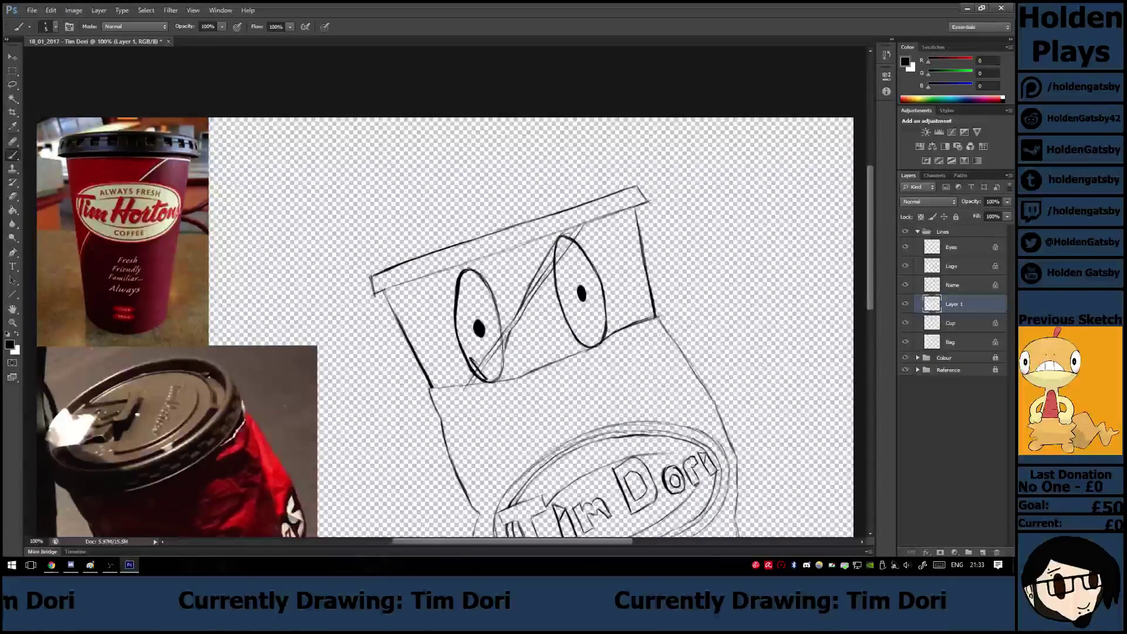
{"action": "key", "text": "e"}
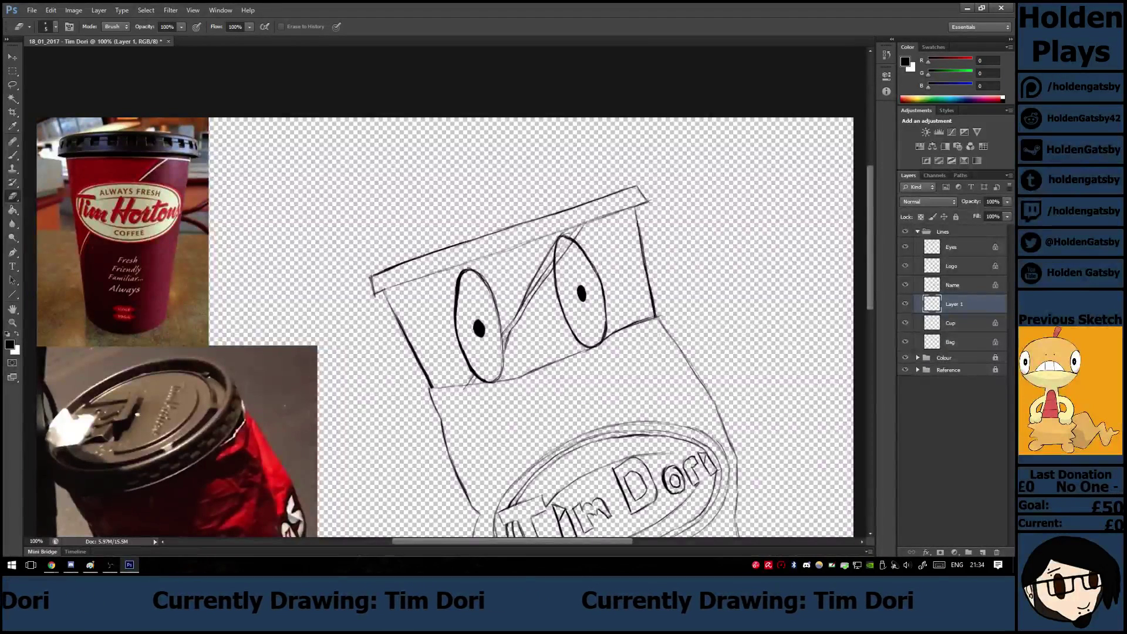
Move the diagonal-line layer below Cup and merge the two layers into the Cup layer.
{"action": "key", "text": "ctrl+bracketleft"}
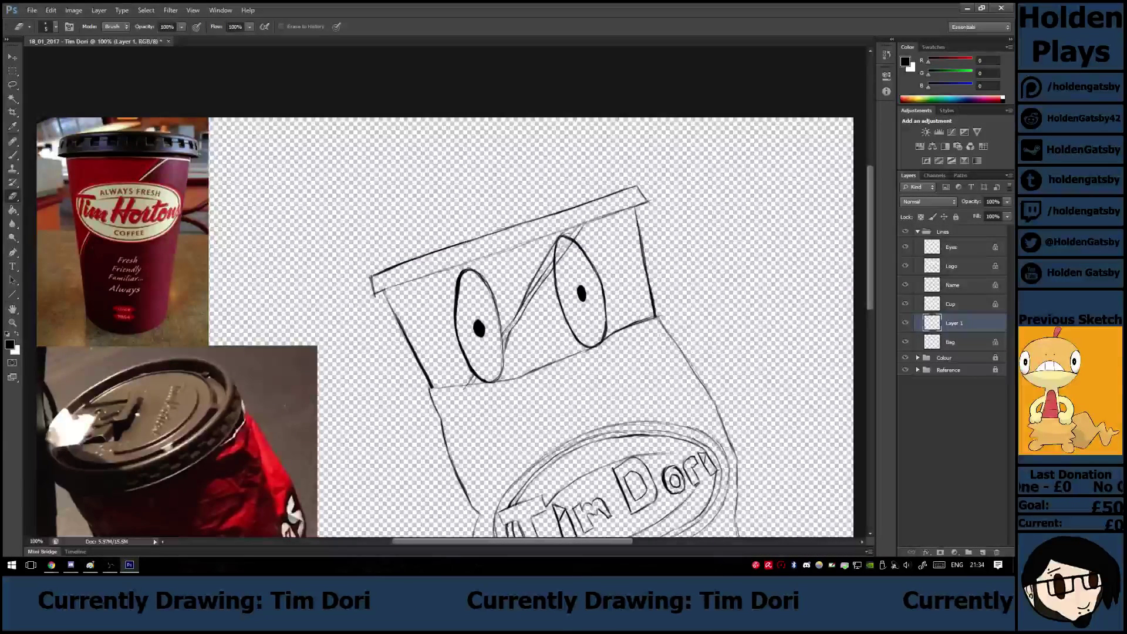
{"action": "left_click", "coordinate": [955, 304], "text": "ctrl"}
{"action": "right_click", "coordinate": [955, 304]}
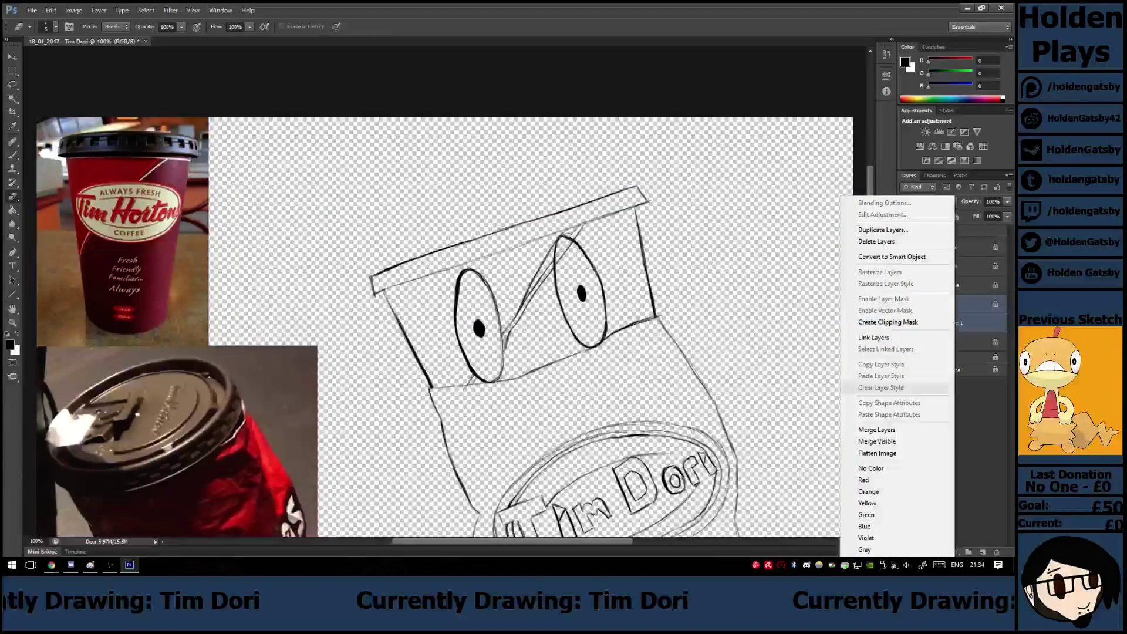
{"action": "left_click", "coordinate": [876, 430]}
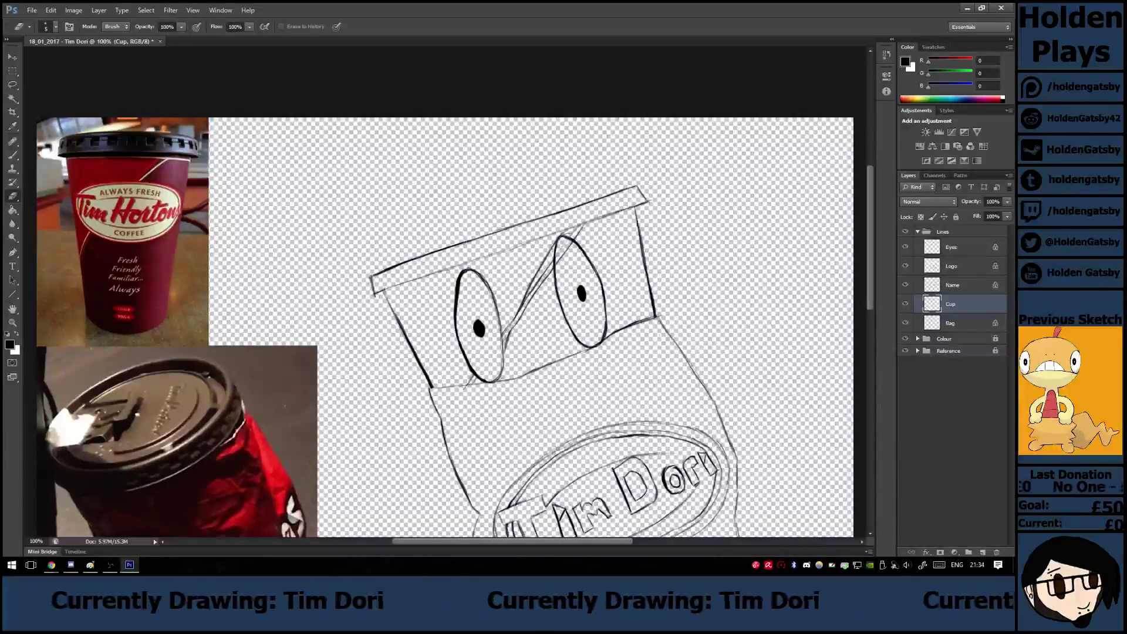
{"action": "scroll", "coordinate": [444, 312], "scroll_direction": "down", "scroll_amount": 1}
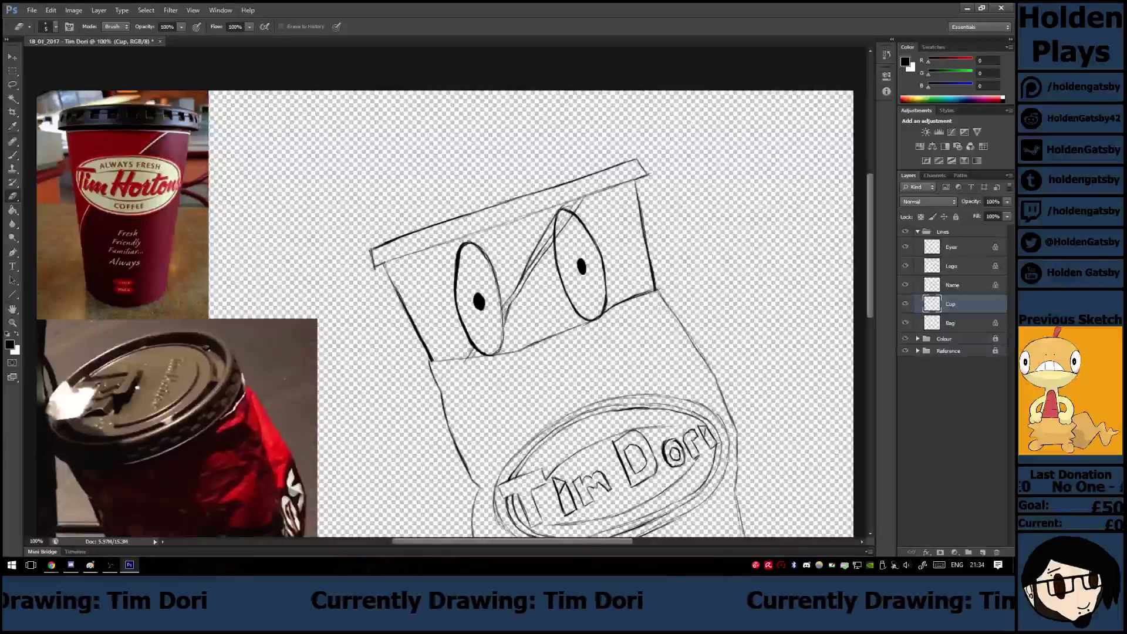
{"action": "key", "text": "ctrl+plus"}
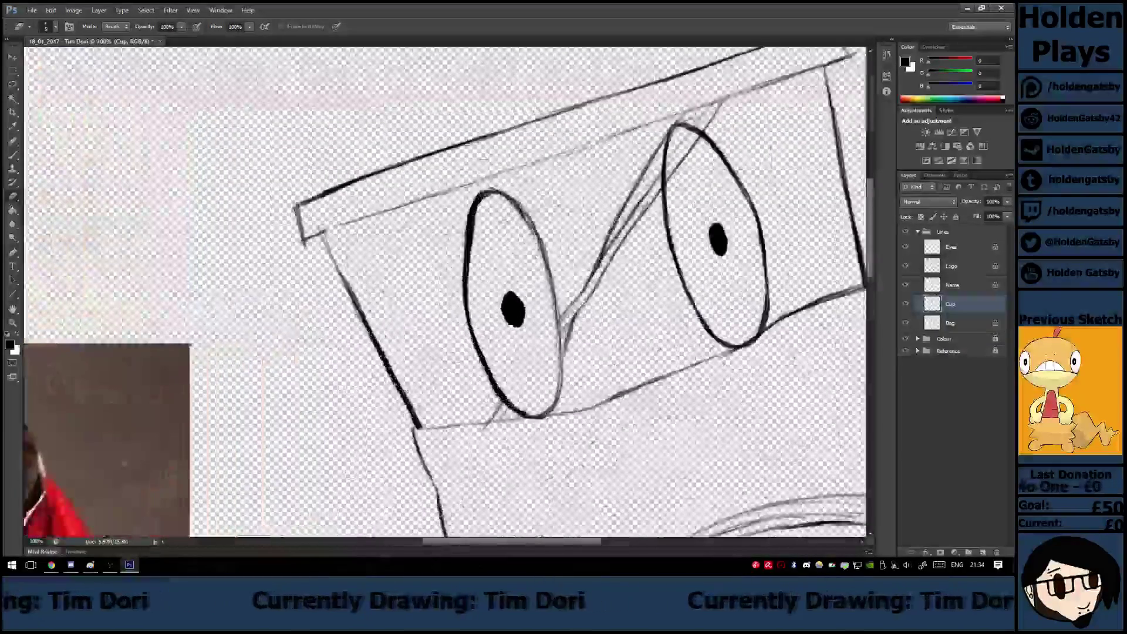
{"action": "key", "text": "ctrl+minus"}
{"action": "key", "text": "ctrl+plus"}
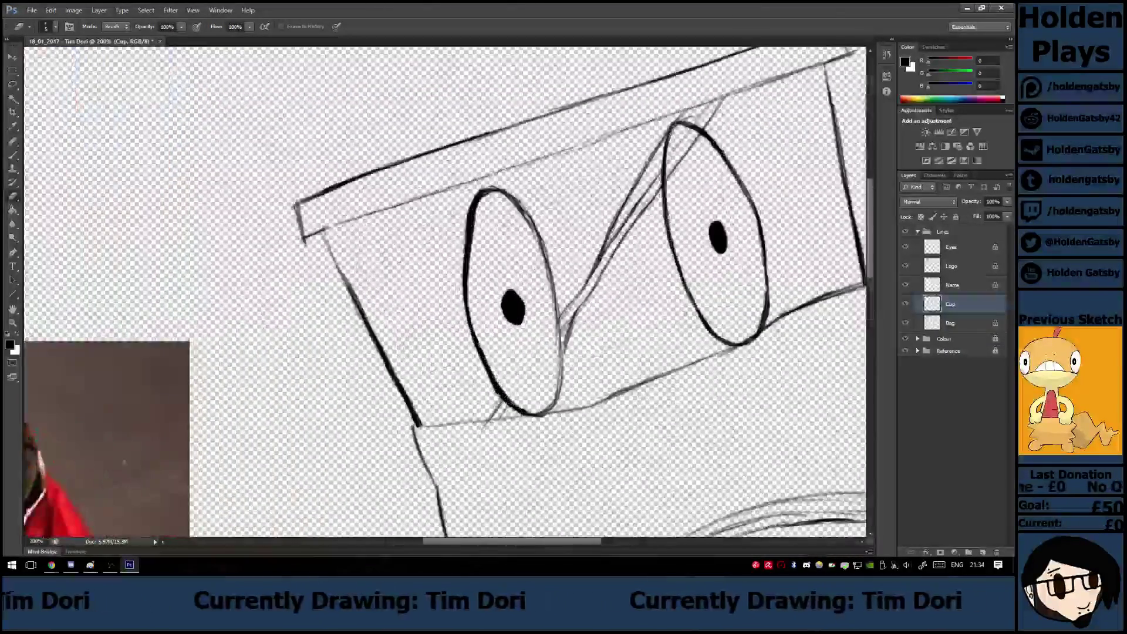
{"action": "scroll", "coordinate": [444, 292], "scroll_direction": "up", "scroll_amount": 3}
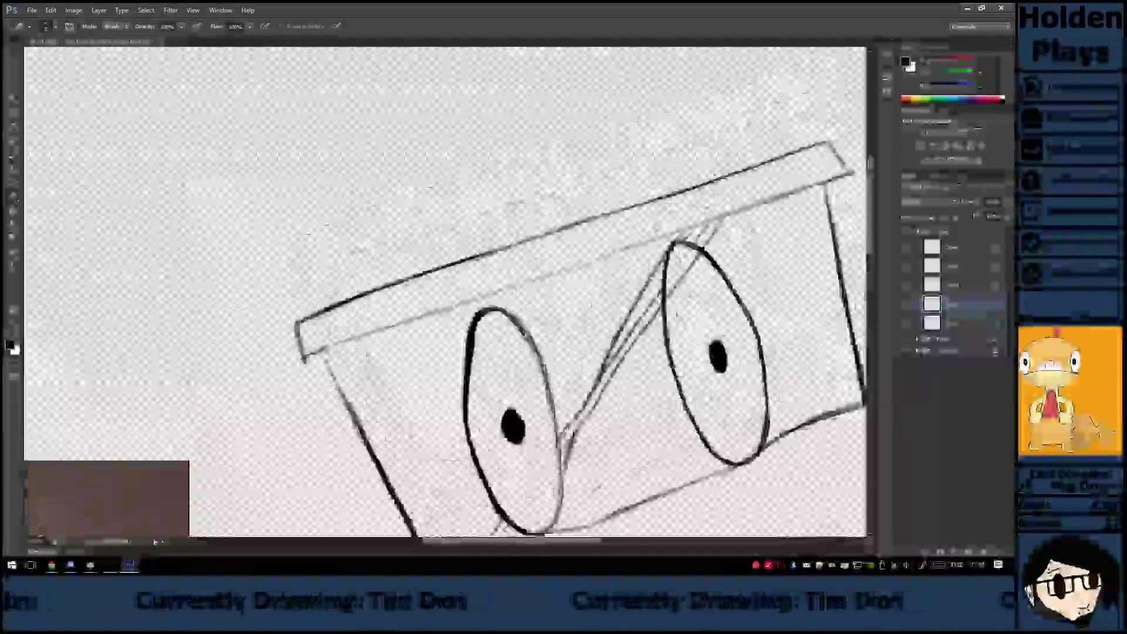
{"action": "scroll", "coordinate": [444, 291], "scroll_direction": "left", "scroll_amount": 5}
{"action": "scroll", "coordinate": [445, 291], "scroll_direction": "left", "scroll_amount": 2}
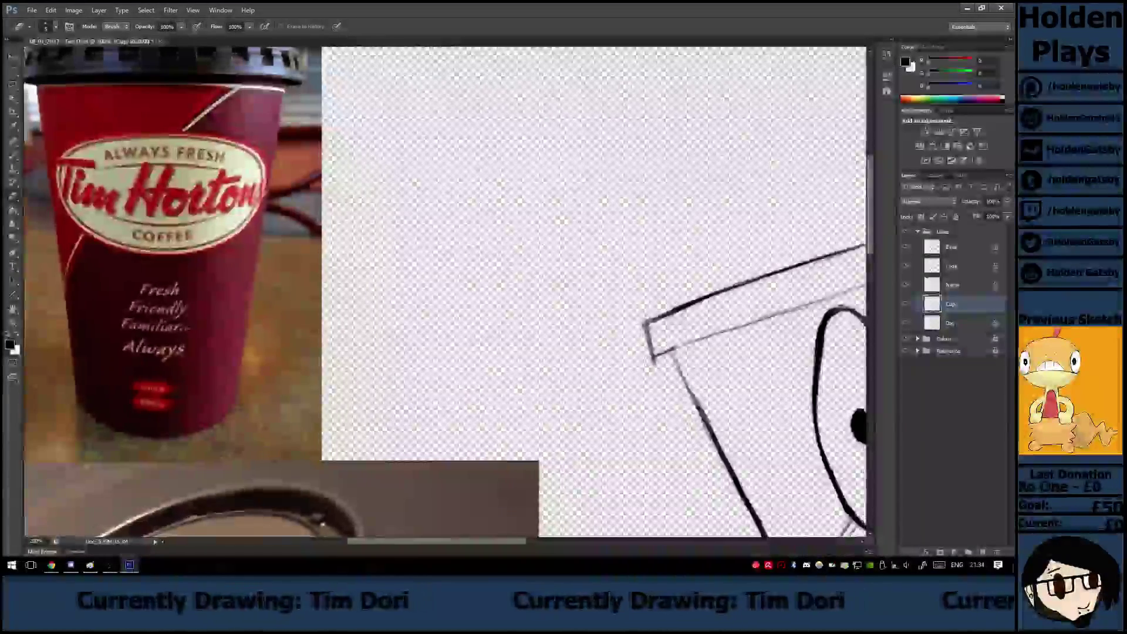
{"action": "scroll", "coordinate": [444, 292], "scroll_direction": "right", "scroll_amount": 1}
{"action": "scroll", "coordinate": [446, 294], "scroll_direction": "right", "scroll_amount": 6}
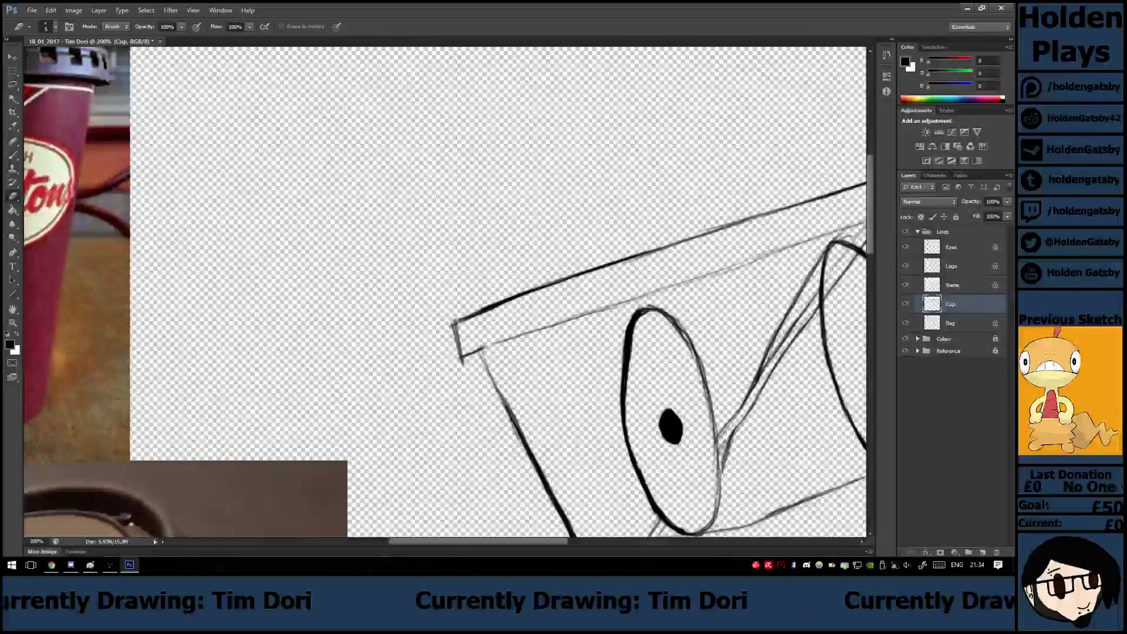
{"action": "key", "text": "b"}
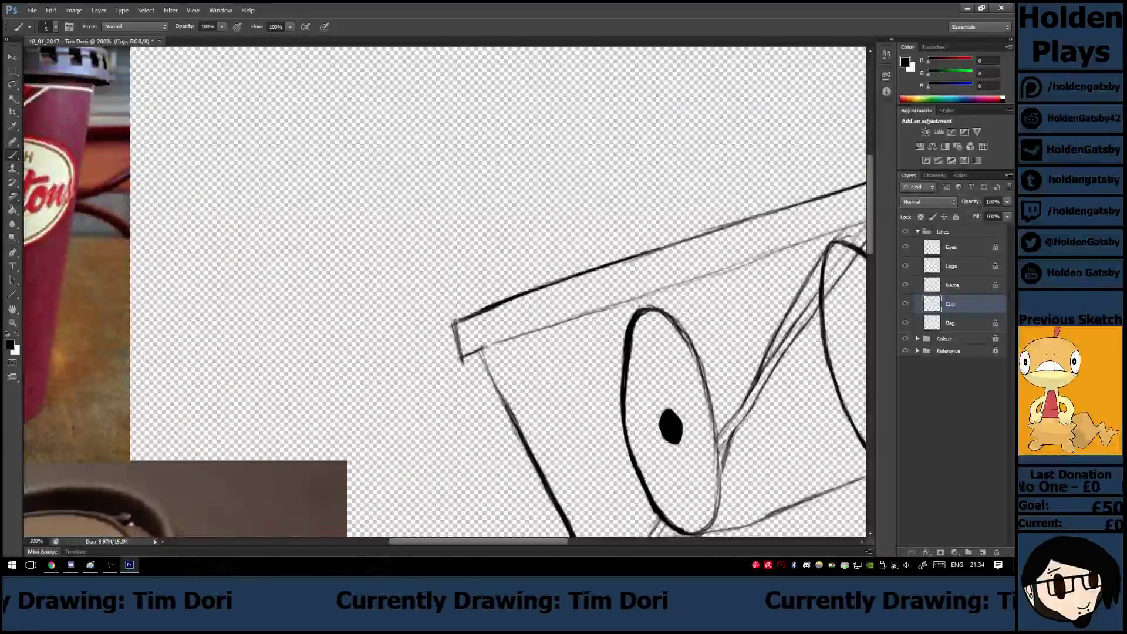
{"action": "left_click_drag", "start_coordinate": [470, 326], "coordinate": [474, 335]}
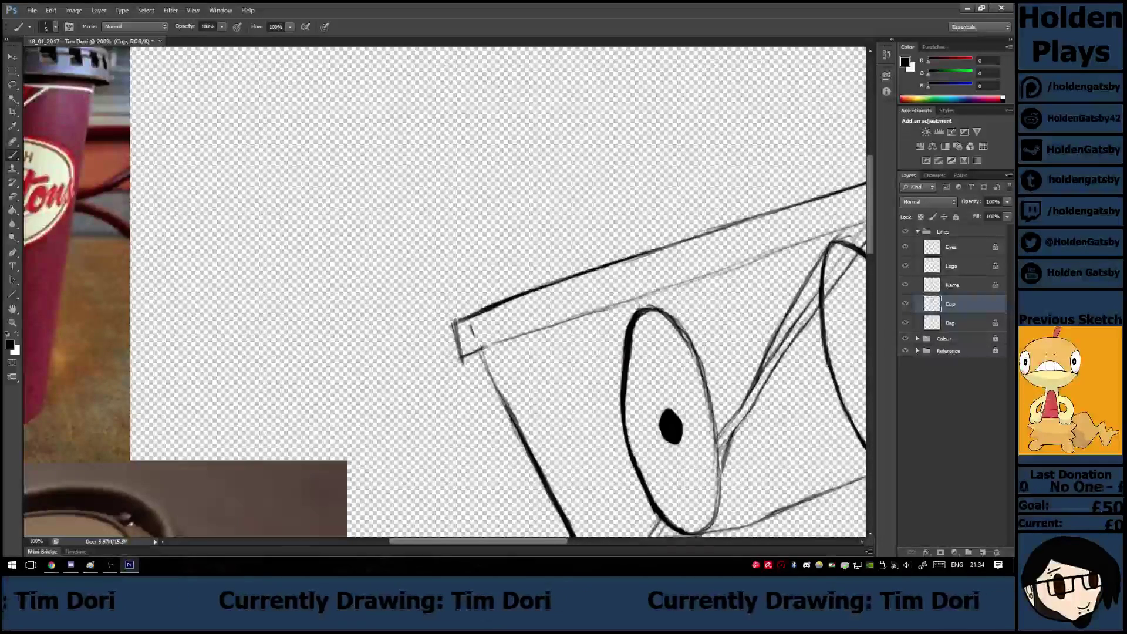
{"action": "key", "text": "e"}
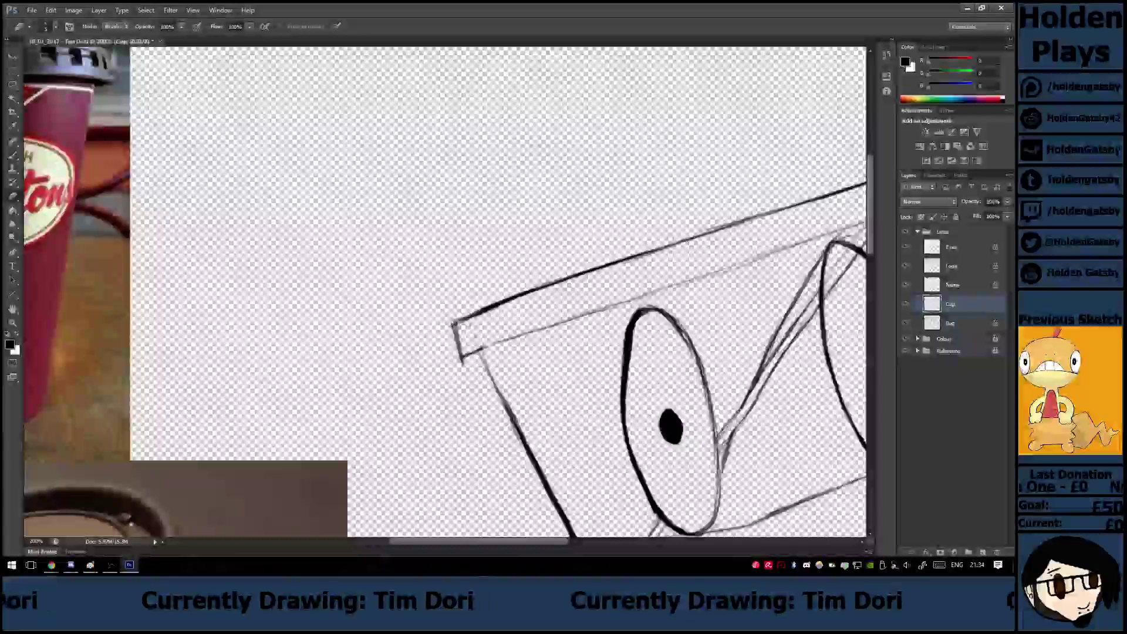
{"action": "key", "text": "b"}
{"action": "left_click_drag", "start_coordinate": [386, 181], "coordinate": [388, 200]}
{"action": "key", "text": "e"}
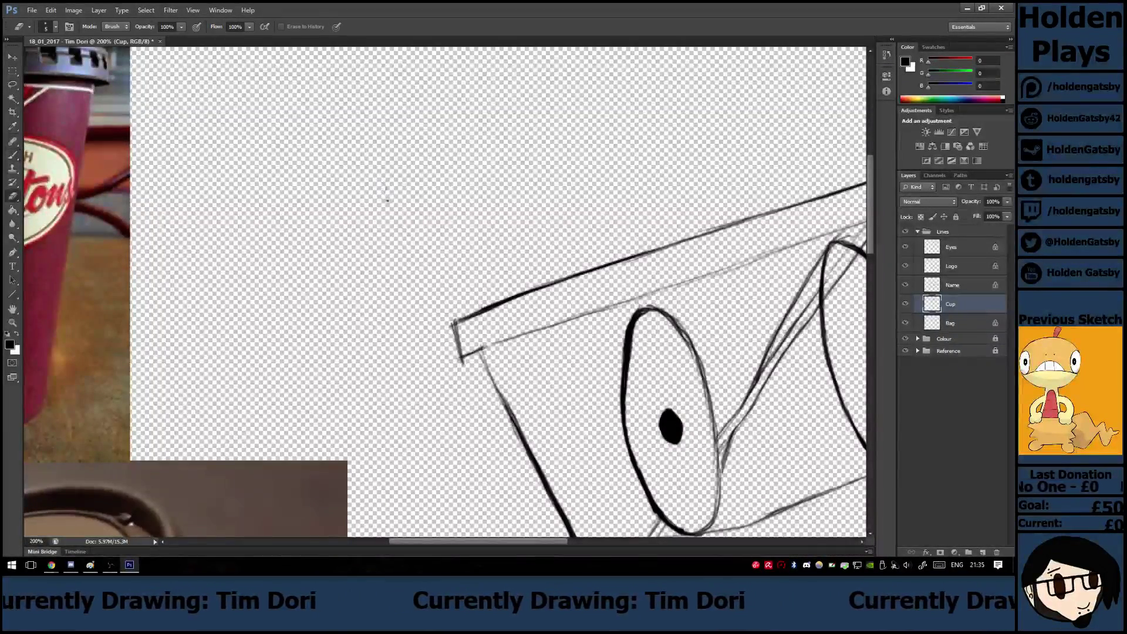
Add a new layer in the Lines group and draw a small square at the left end of the cup lid's rim.
{"action": "left_click", "coordinate": [954, 447]}
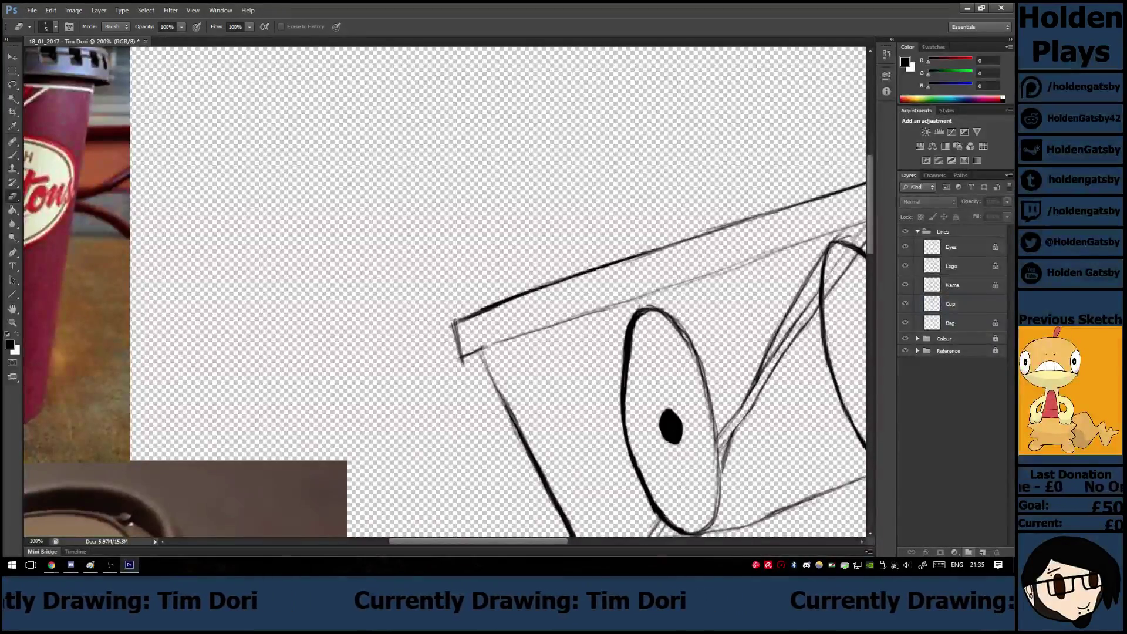
{"action": "left_click", "coordinate": [983, 552]}
{"action": "key", "text": "b"}
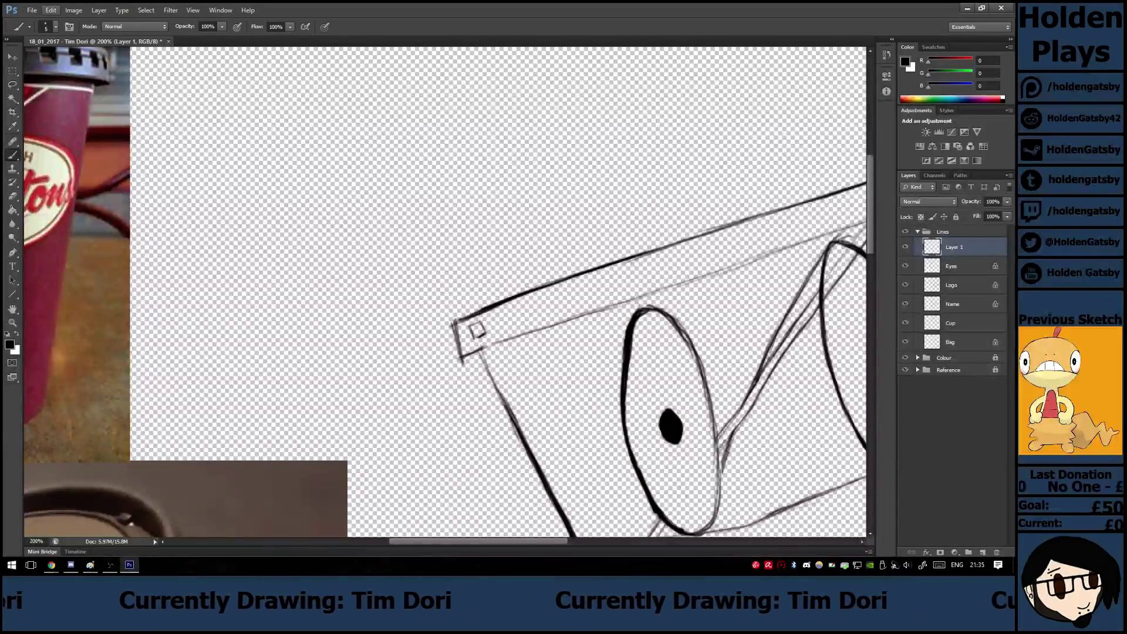
Select the small square on the lid rim with a rectangular marquee and copy it.
{"action": "left_click", "coordinate": [52, 10]}
{"action": "left_click", "coordinate": [51, 10]}
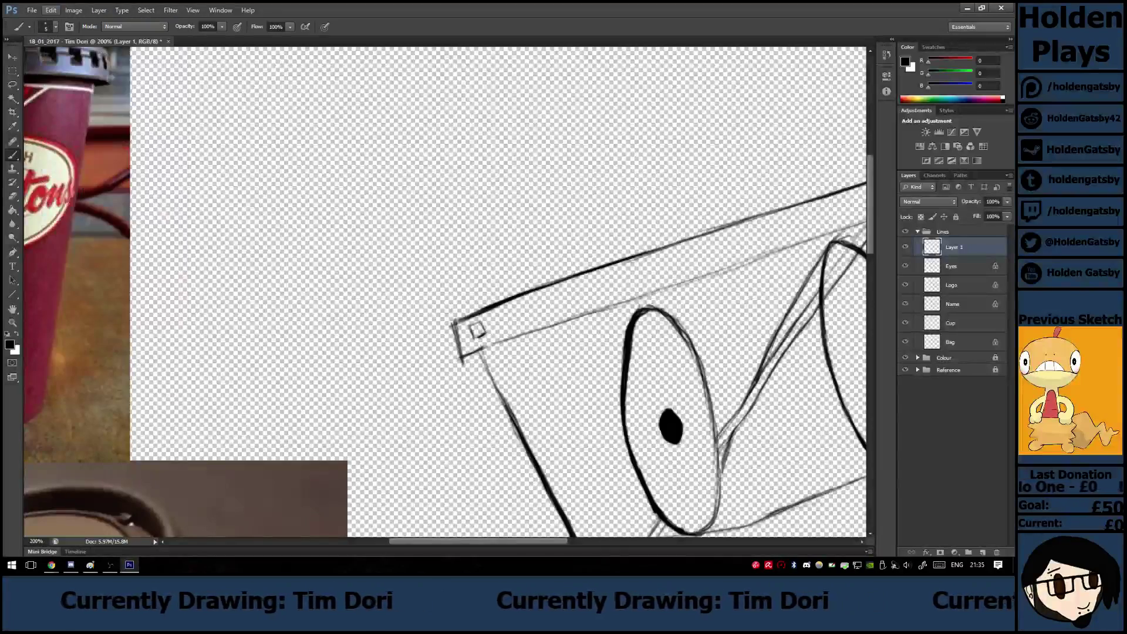
{"action": "left_click", "coordinate": [51, 10]}
{"action": "left_click", "coordinate": [51, 10]}
{"action": "key", "text": "m"}
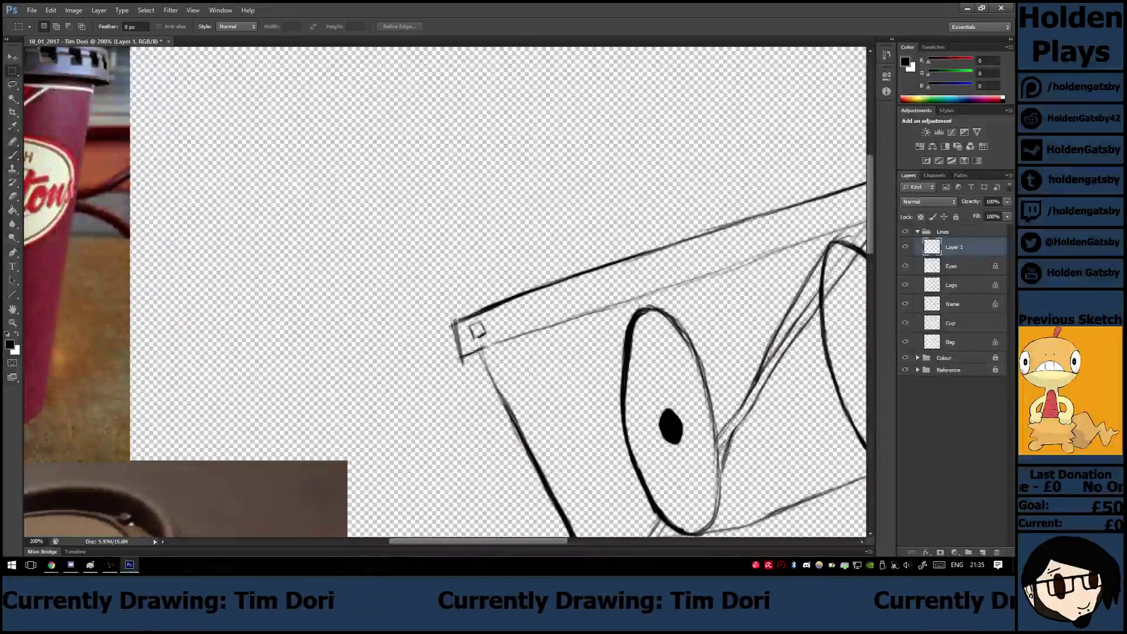
{"action": "mouse_move", "coordinate": [452, 312]}
{"action": "left_mouse_down"}
{"action": "mouse_move", "coordinate": [496, 329]}
{"action": "mouse_move", "coordinate": [497, 346]}
{"action": "left_mouse_up"}
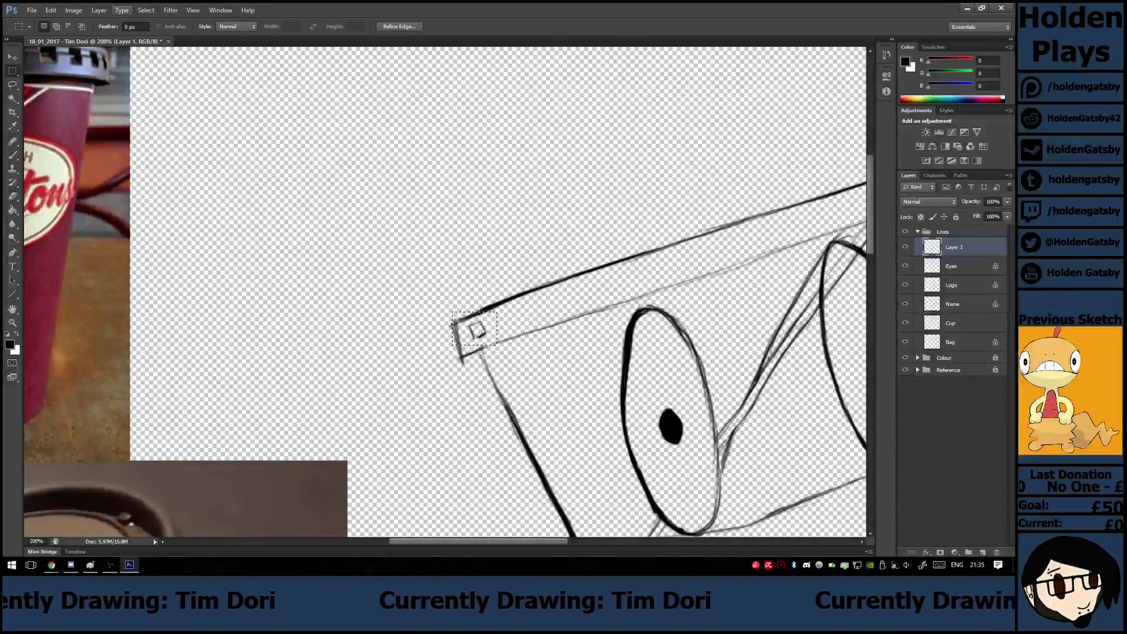
{"action": "left_click", "coordinate": [52, 11]}
{"action": "left_click", "coordinate": [88, 81]}
Paste the copied square and move it along the rim, just to the right of the original.
{"action": "left_click", "coordinate": [51, 10]}
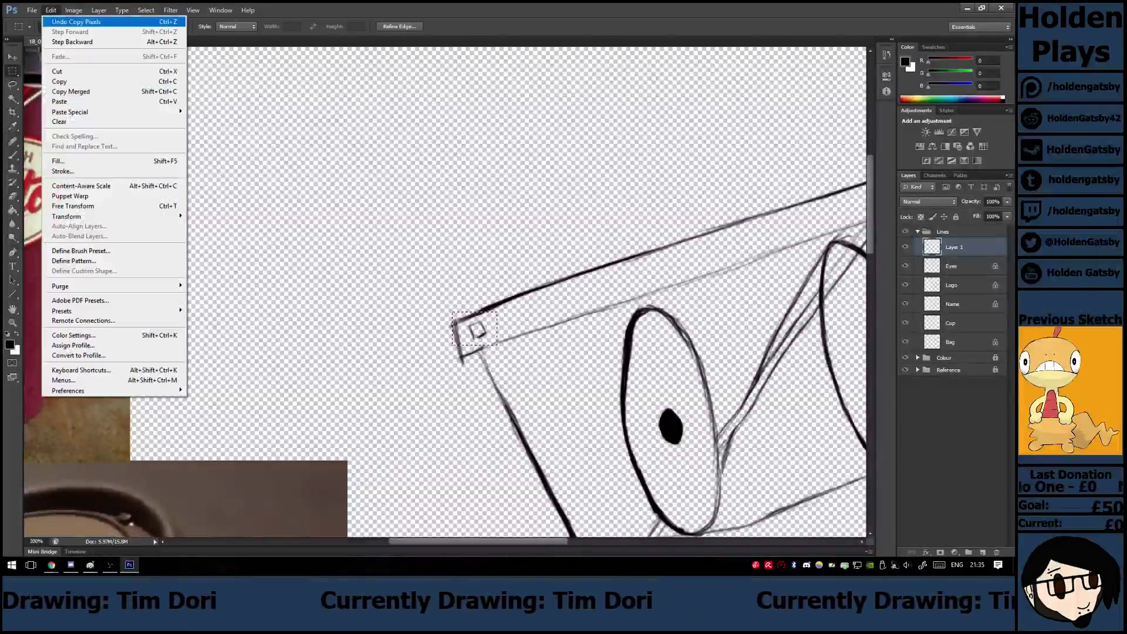
{"action": "left_click", "coordinate": [159, 101]}
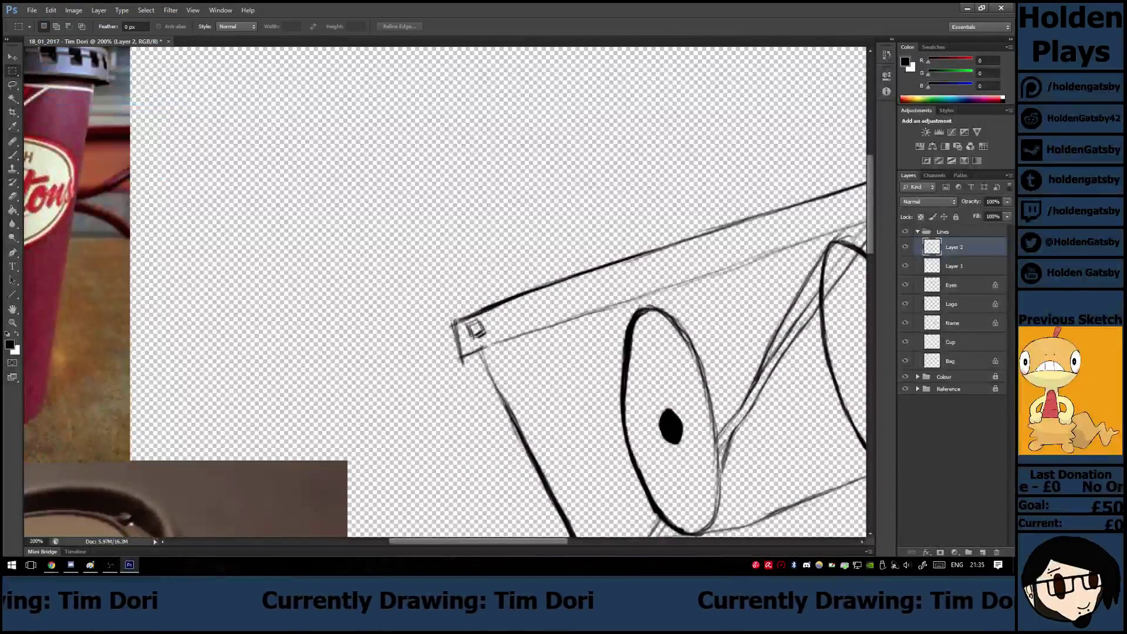
{"action": "key", "text": "v"}
{"action": "left_click_drag", "start_coordinate": [475, 329], "coordinate": [499, 323]}
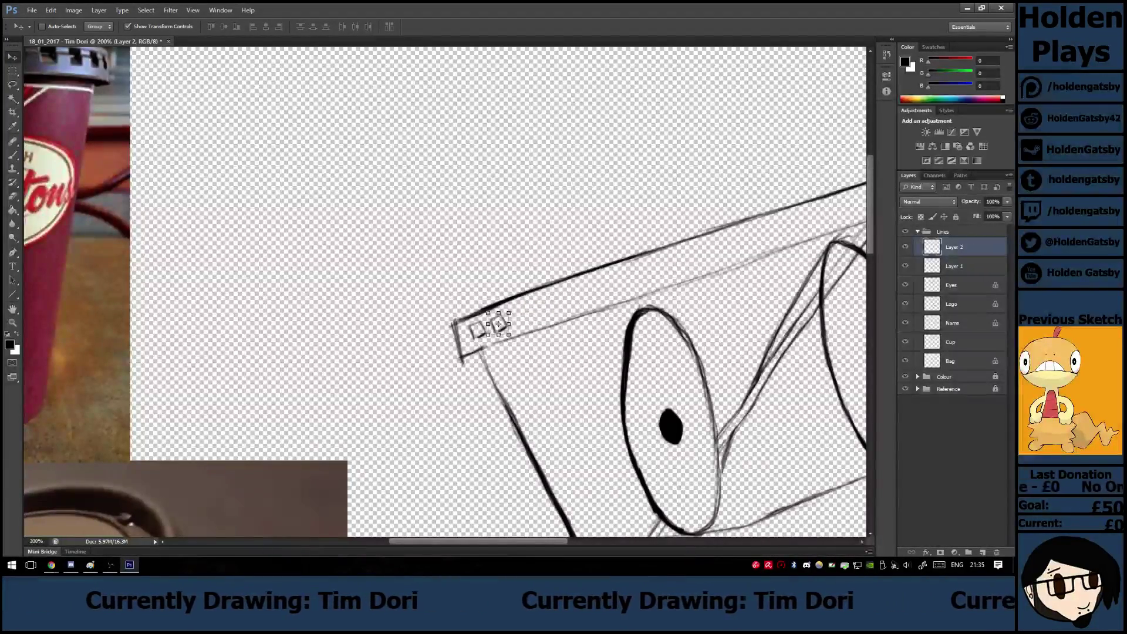
Merge the two layers holding the small rim squares, Layer 1 and Layer 2.
{"action": "left_click", "coordinate": [954, 266], "text": "shift"}
{"action": "right_click", "coordinate": [966, 266]}
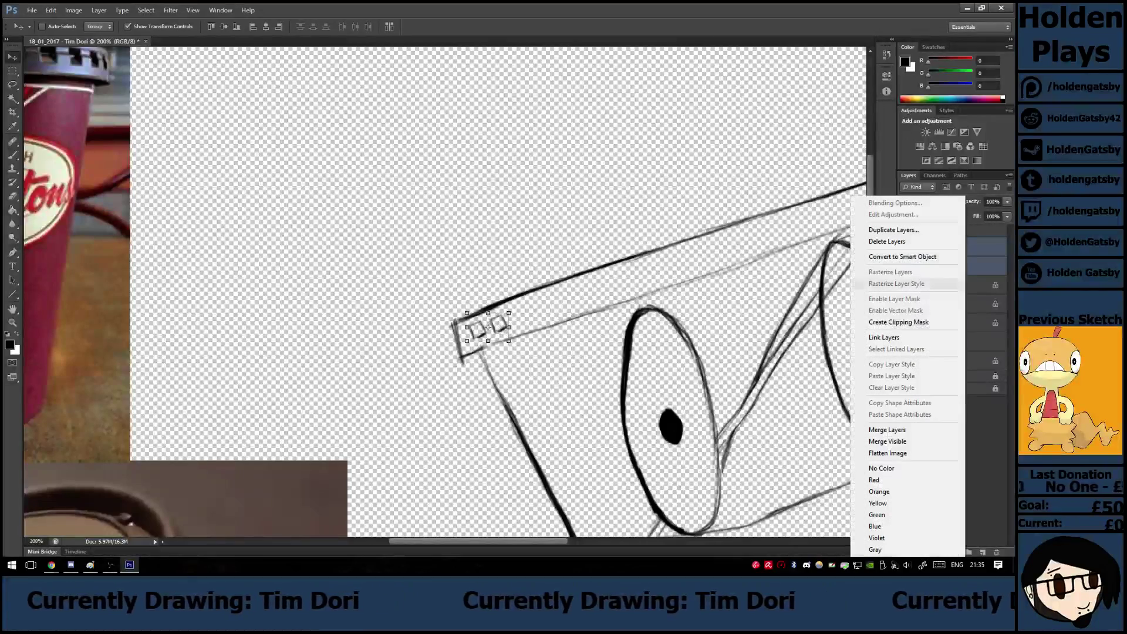
{"action": "left_click", "coordinate": [856, 431]}
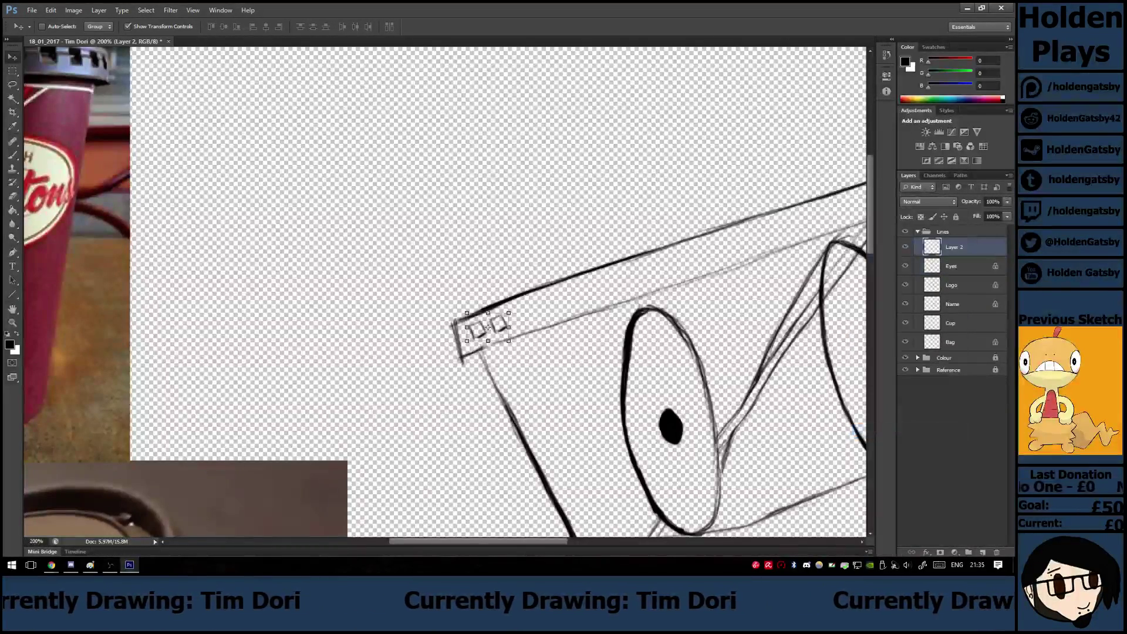
Select the whole canvas on the merged layer and copy the pair of squares.
{"action": "left_click", "coordinate": [51, 10]}
{"action": "left_click", "coordinate": [50, 10]}
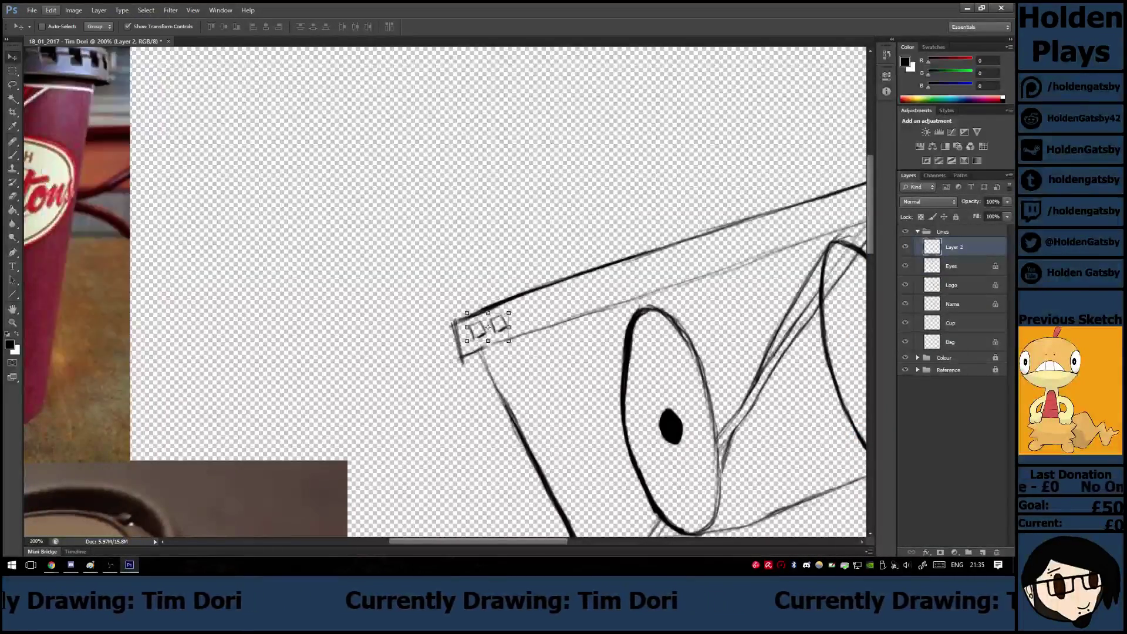
{"action": "left_click", "coordinate": [146, 10]}
{"action": "left_click", "coordinate": [154, 21]}
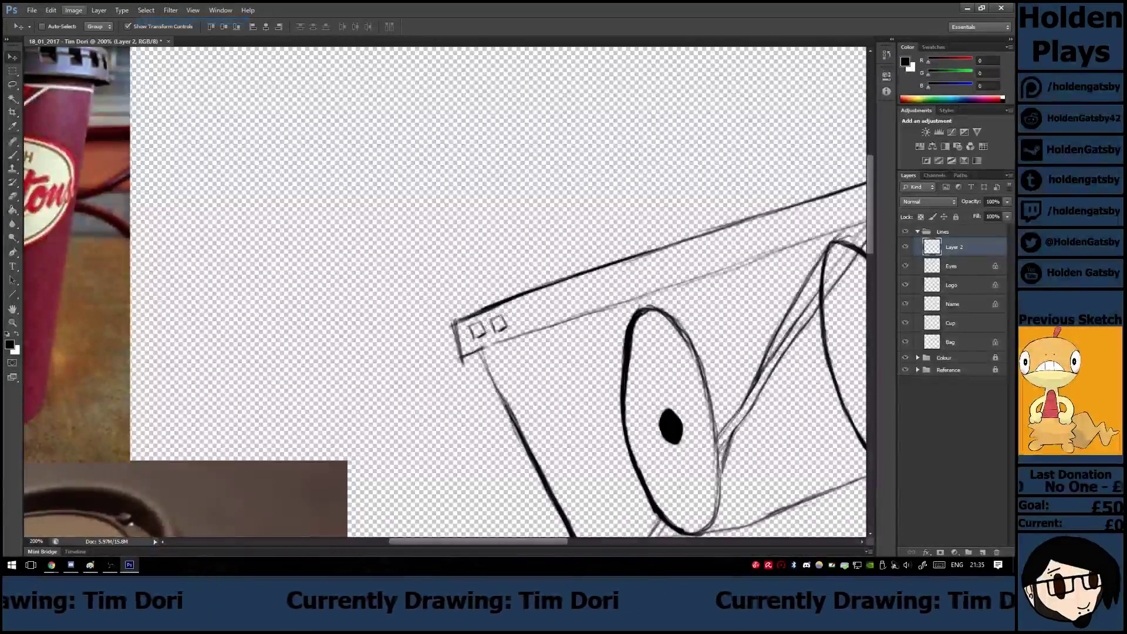
{"action": "left_click", "coordinate": [51, 10]}
{"action": "left_click", "coordinate": [58, 81]}
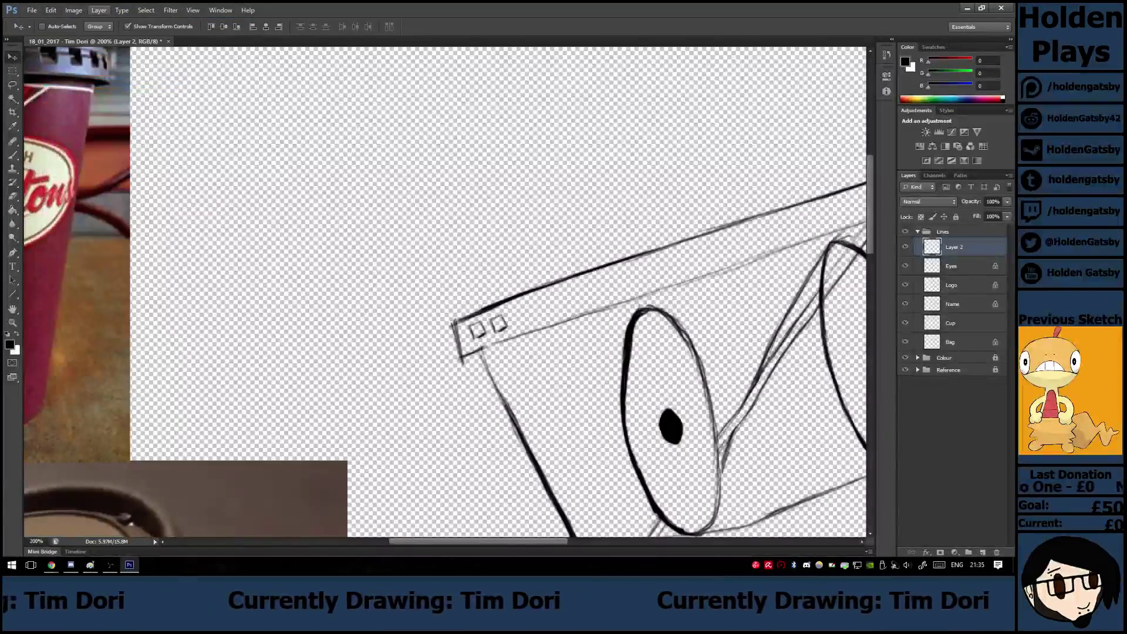
Paste the pair of squares and place the copy on the lid rim directly after the first pair.
{"action": "left_click", "coordinate": [50, 10]}
{"action": "left_click", "coordinate": [58, 101]}
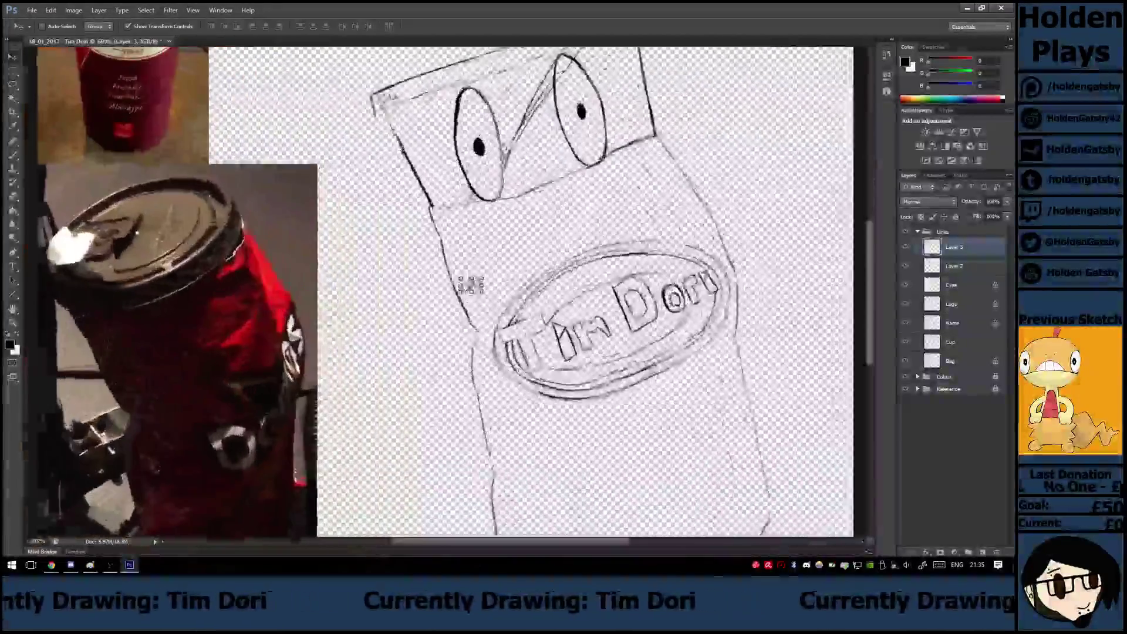
{"action": "key", "text": "ctrl+plus"}
{"action": "scroll", "coordinate": [445, 291], "scroll_direction": "up", "scroll_amount": 4}
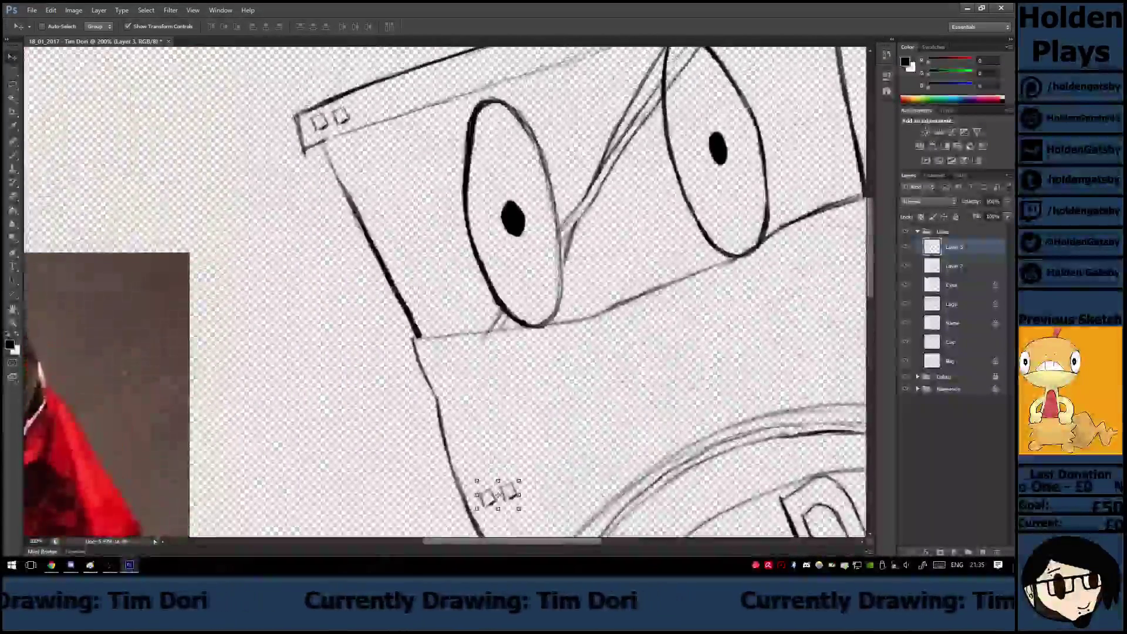
{"action": "left_click_drag", "start_coordinate": [498, 495], "coordinate": [395, 79]}
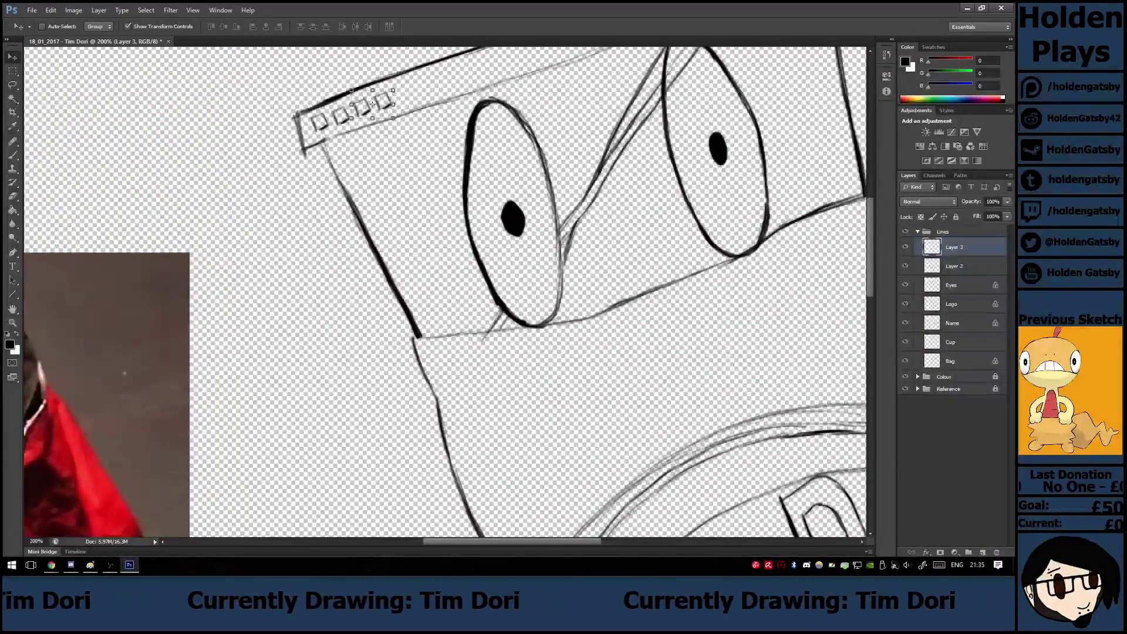
Compare the squares on the drawn lid rim with the lid edges in both reference cup photos.
{"action": "scroll", "coordinate": [445, 292], "scroll_direction": "up", "scroll_amount": 7}
{"action": "scroll", "coordinate": [445, 292], "scroll_direction": "down", "scroll_amount": 1}
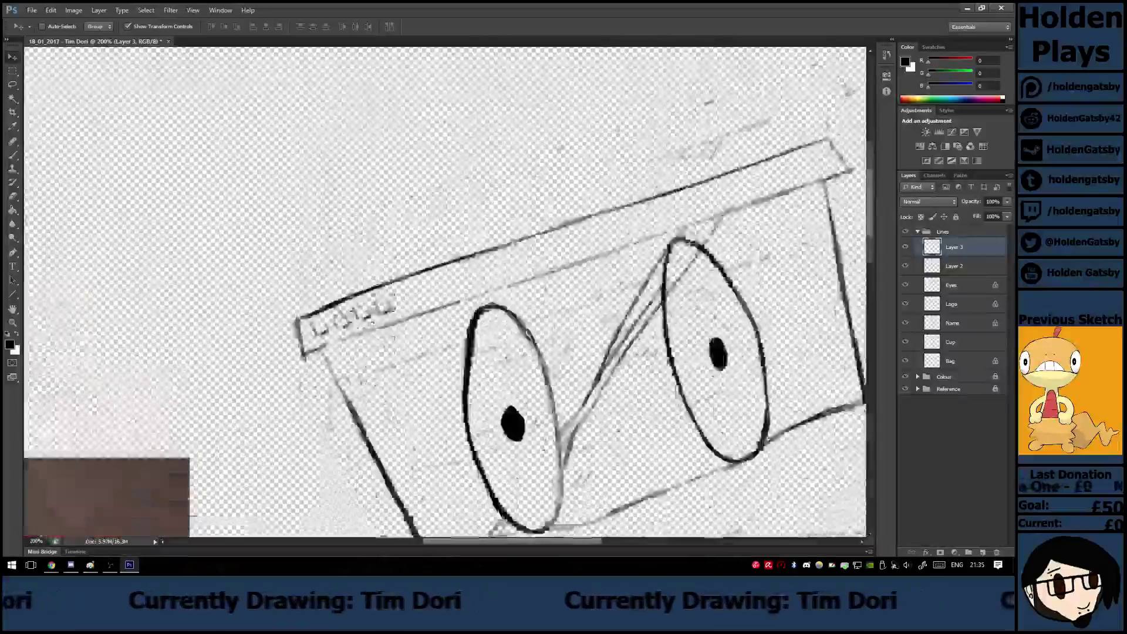
{"action": "scroll", "coordinate": [446, 292], "scroll_direction": "down", "scroll_amount": 9}
{"action": "scroll", "coordinate": [445, 292], "scroll_direction": "left", "scroll_amount": 10}
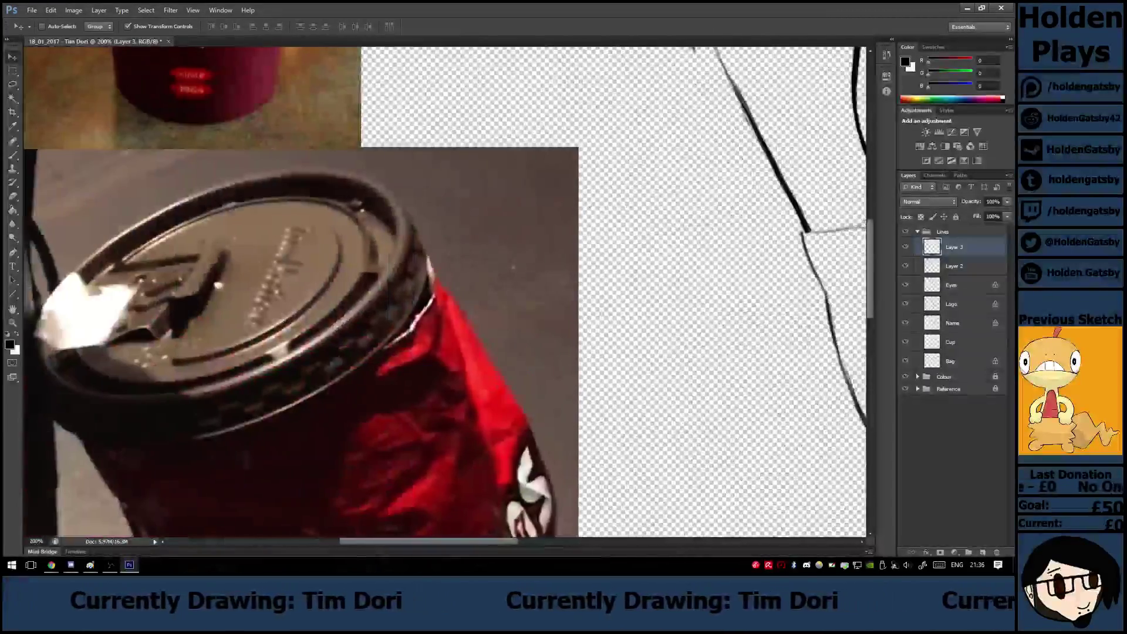
{"action": "scroll", "coordinate": [445, 292], "scroll_direction": "right", "scroll_amount": 1}
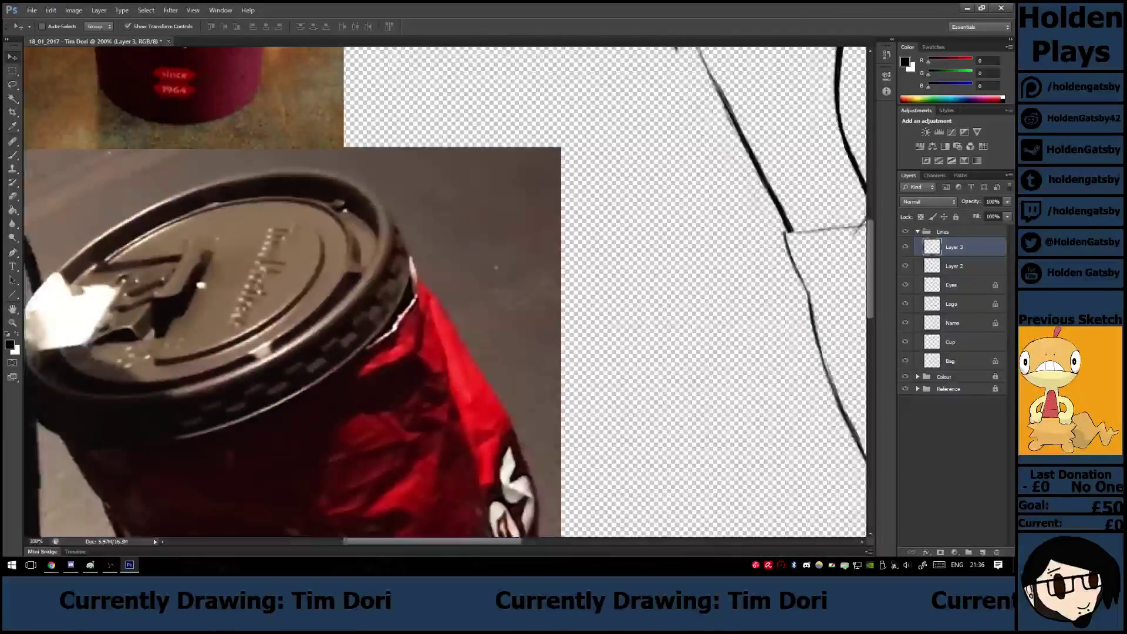
{"action": "scroll", "coordinate": [444, 291], "scroll_direction": "up", "scroll_amount": 9}
{"action": "scroll", "coordinate": [445, 292], "scroll_direction": "right", "scroll_amount": 2}
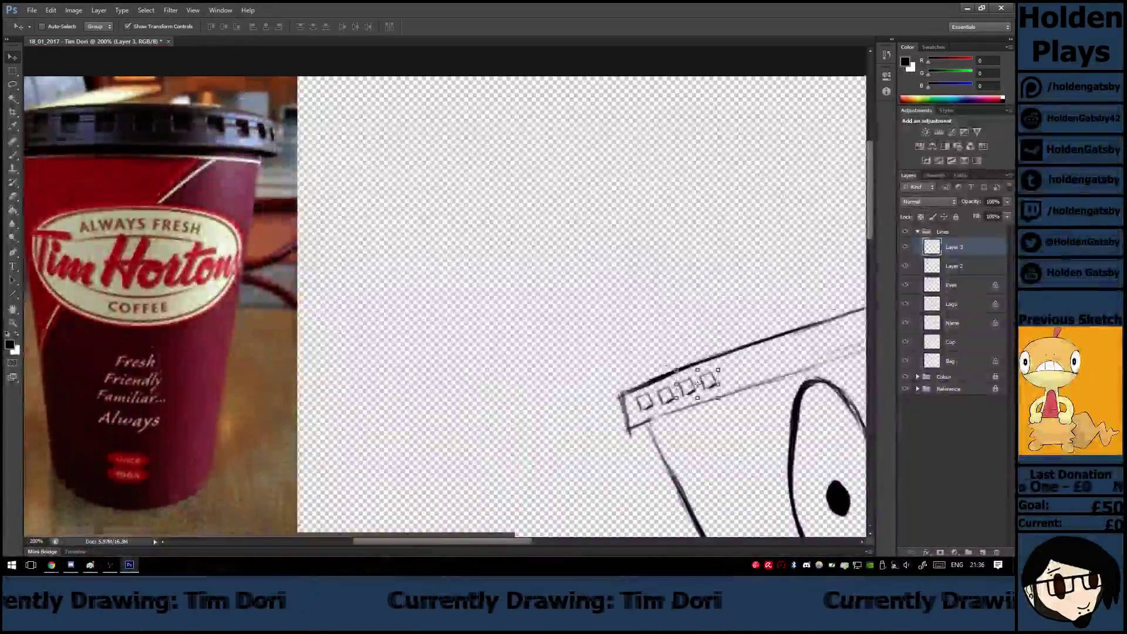
{"action": "scroll", "coordinate": [444, 292], "scroll_direction": "down", "scroll_amount": 2}
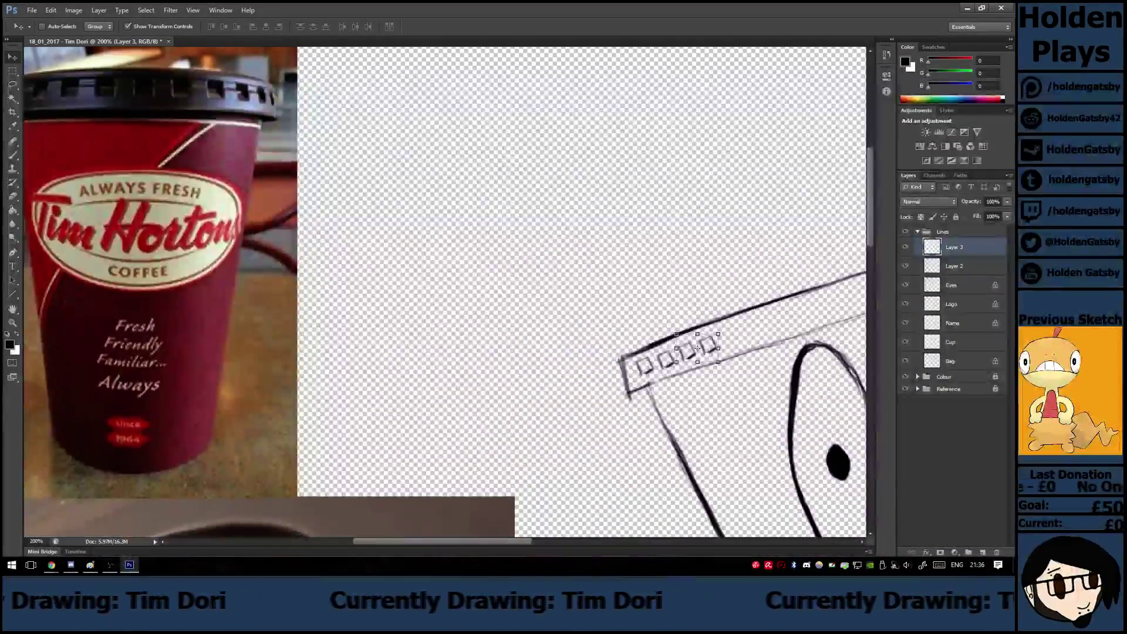
{"action": "scroll", "coordinate": [445, 291], "scroll_direction": "left", "scroll_amount": 4}
{"action": "scroll", "coordinate": [445, 292], "scroll_direction": "right", "scroll_amount": 10}
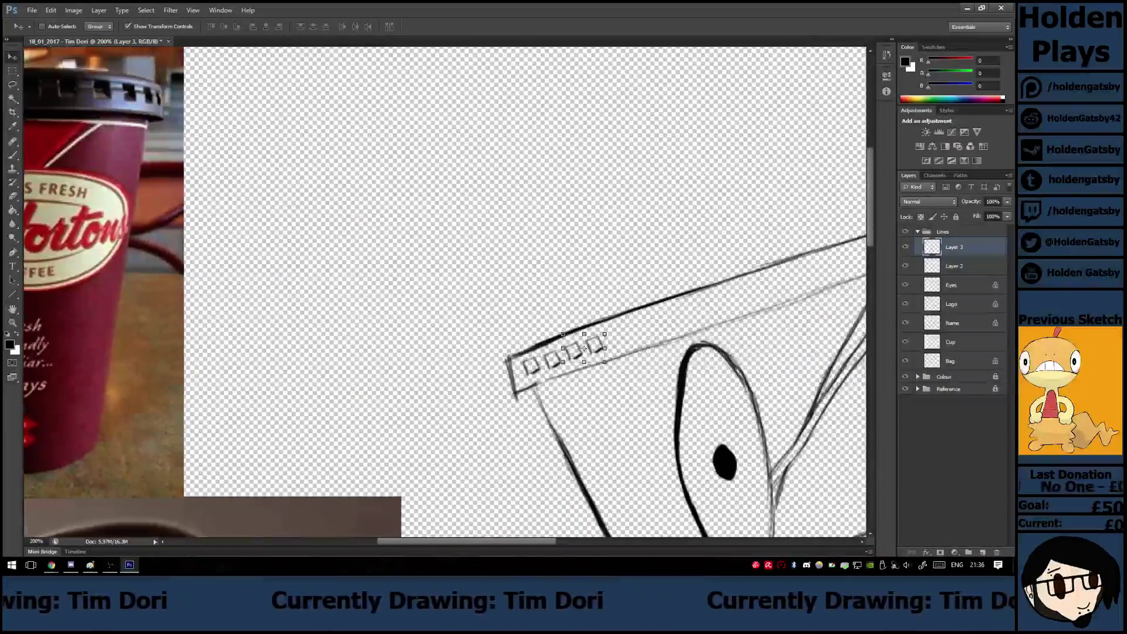
Merge Layer 3 with Layer 2, then scale the row of four squares to about 140% width and 117% height, rotated about -4.4°.
{"action": "key", "text": "ctrl+minus"}
{"action": "left_click", "coordinate": [969, 266], "text": "ctrl"}
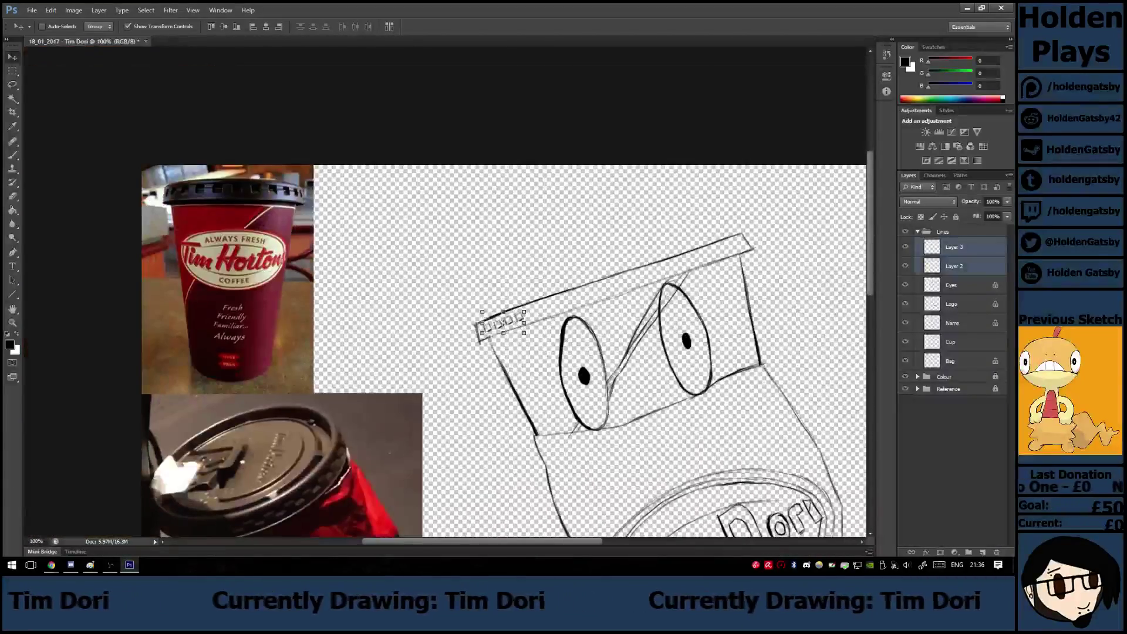
{"action": "right_click", "coordinate": [963, 250]}
{"action": "left_click", "coordinate": [852, 430]}
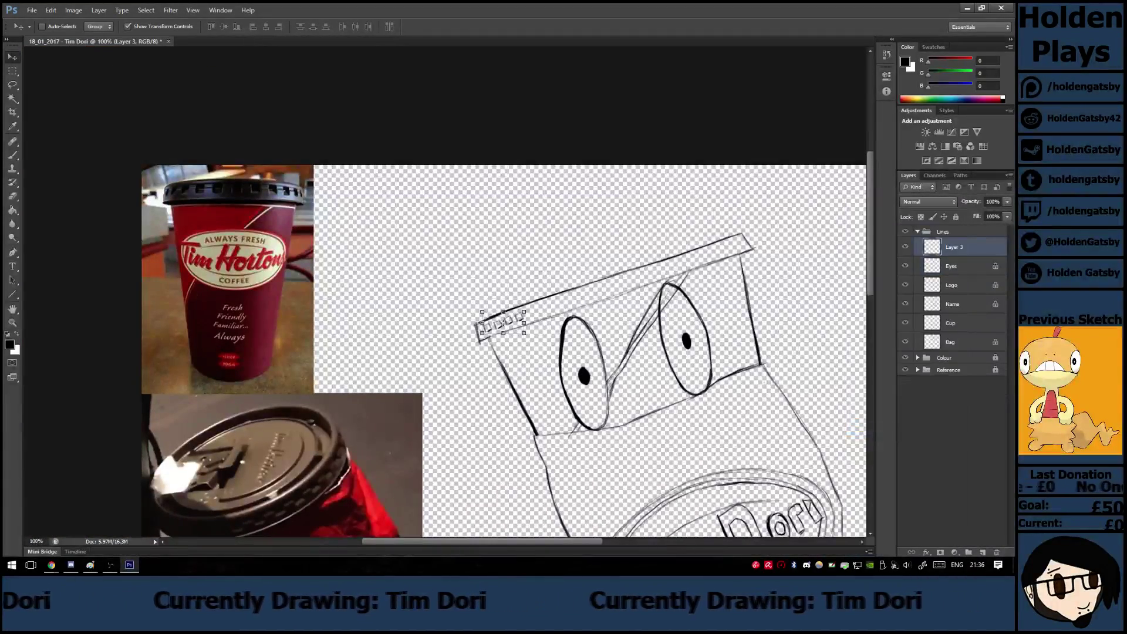
{"action": "mouse_move", "coordinate": [524, 322]}
{"action": "left_mouse_down"}
{"action": "mouse_move", "coordinate": [550, 309]}
{"action": "mouse_move", "coordinate": [531, 314]}
{"action": "left_mouse_up"}
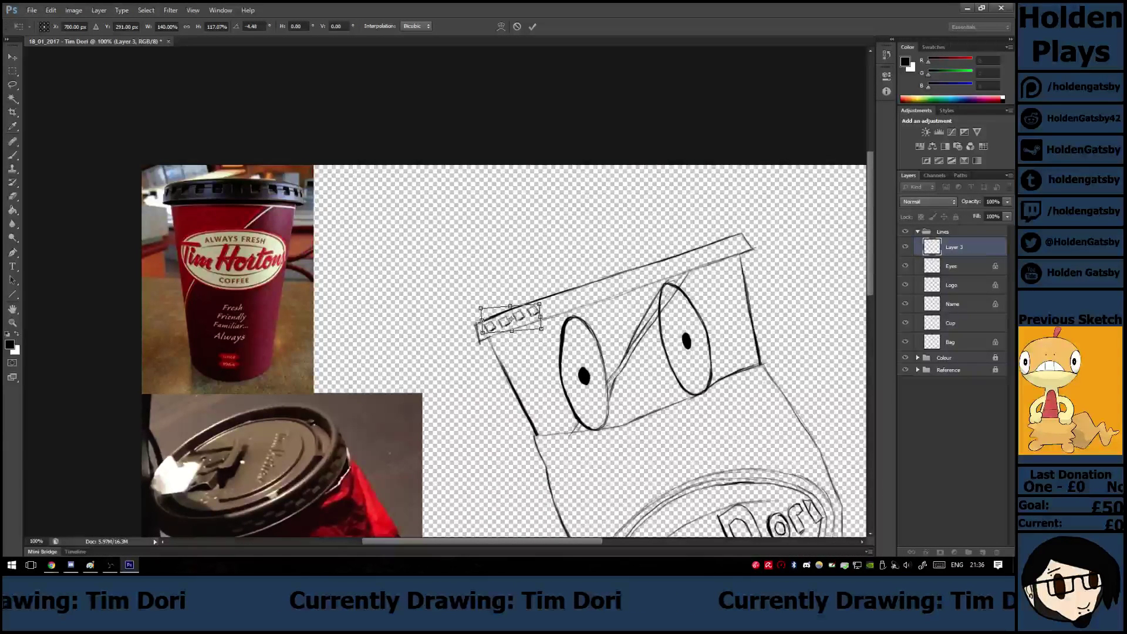
{"action": "key", "text": "Return"}
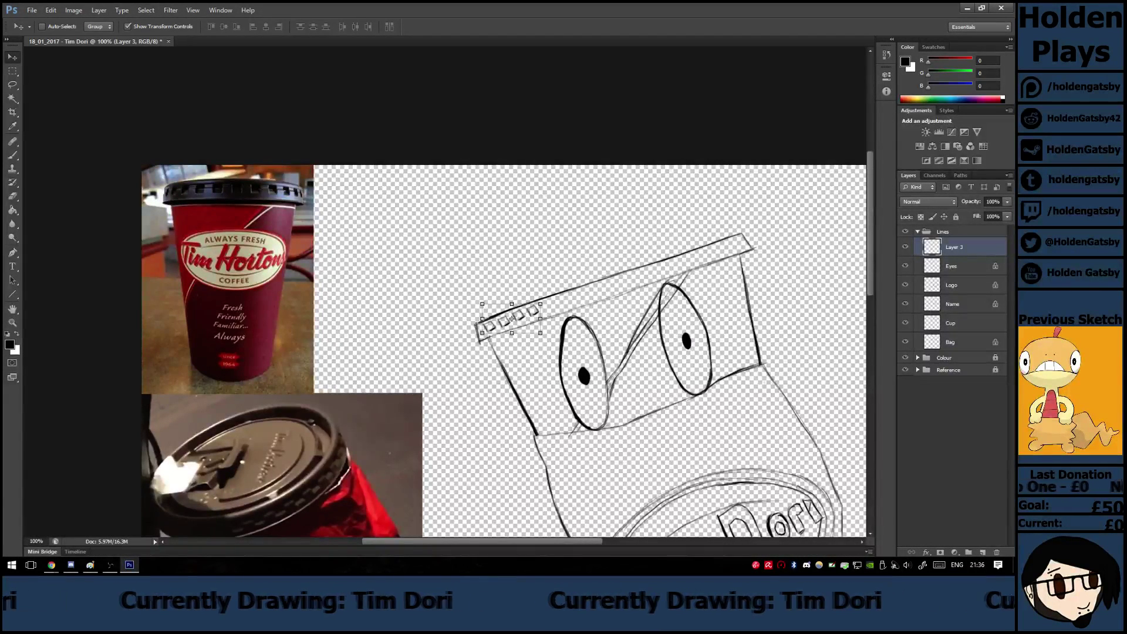
Select the whole canvas on Layer 3 and copy the row of four squares.
{"action": "left_click", "coordinate": [146, 10]}
{"action": "left_click", "coordinate": [148, 22]}
{"action": "left_click", "coordinate": [51, 10]}
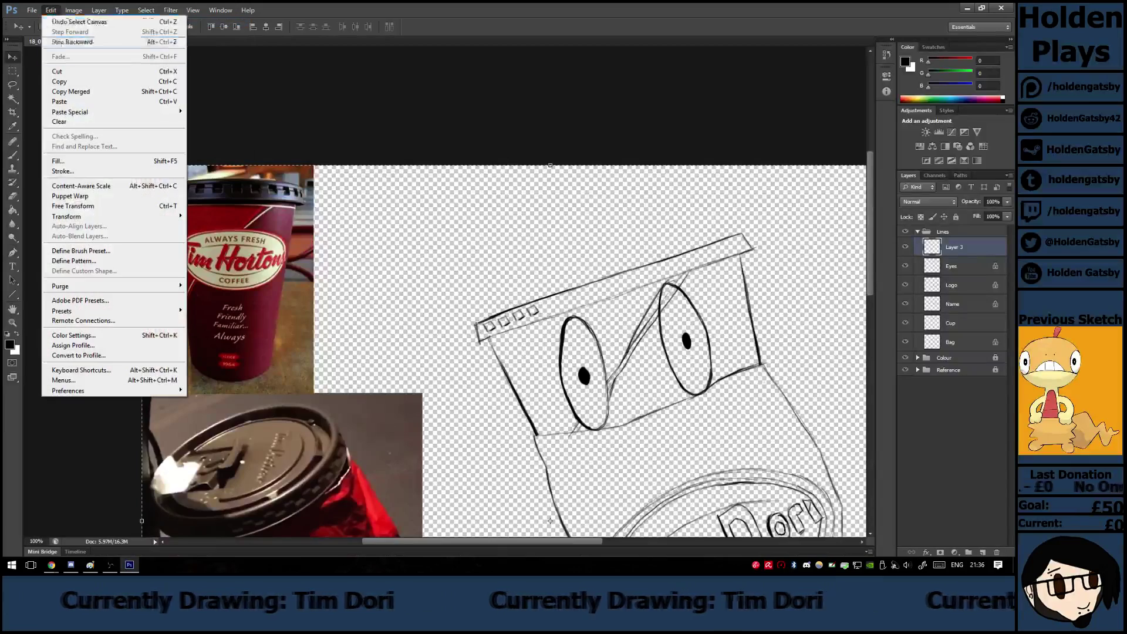
{"action": "left_click", "coordinate": [59, 82]}
{"action": "left_click", "coordinate": [52, 10]}
{"action": "mouse_move", "coordinate": [114, 112]}
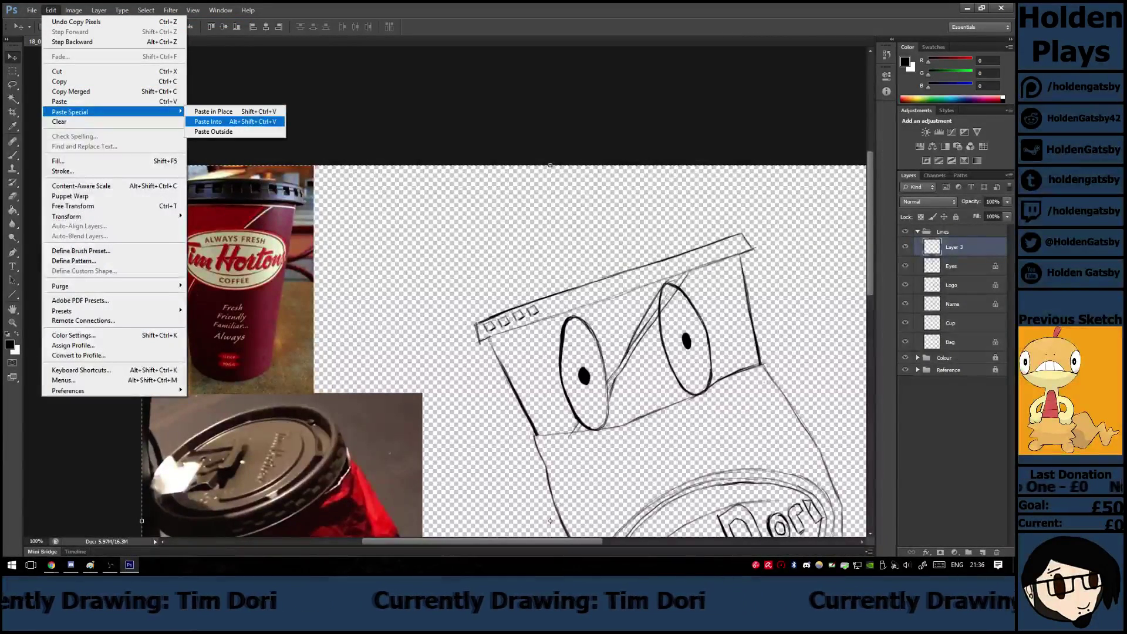
{"action": "left_click", "coordinate": [208, 121]}
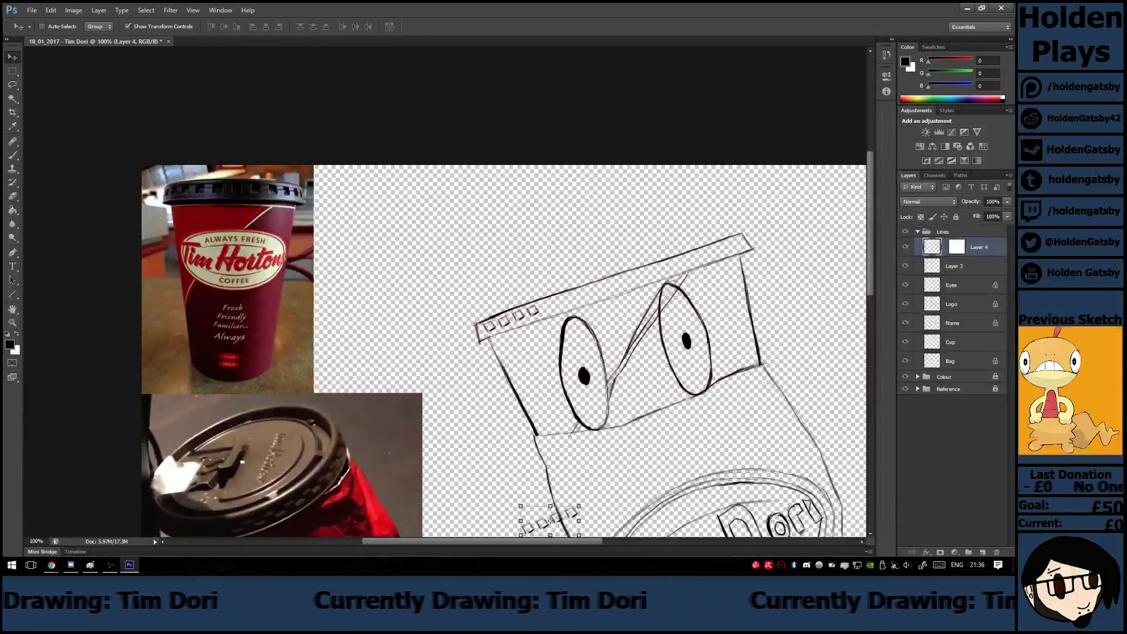
{"action": "left_click", "coordinate": [50, 10]}
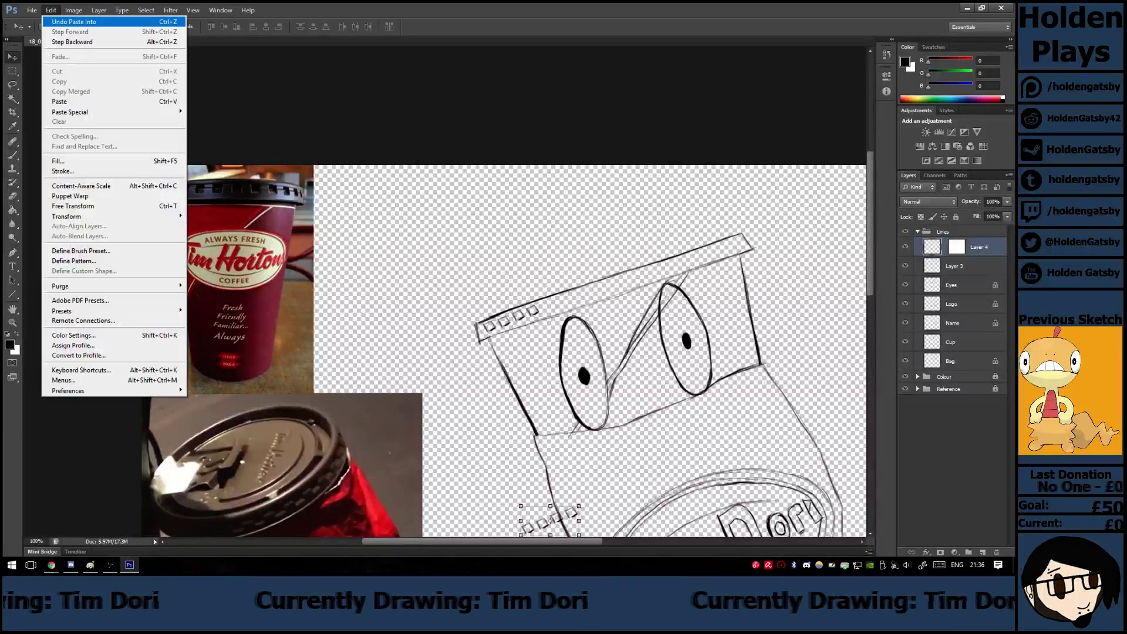
{"action": "left_click", "coordinate": [74, 21]}
Paste the four squares in place and move the copy along the lid rim directly after the original four.
{"action": "left_click", "coordinate": [50, 10]}
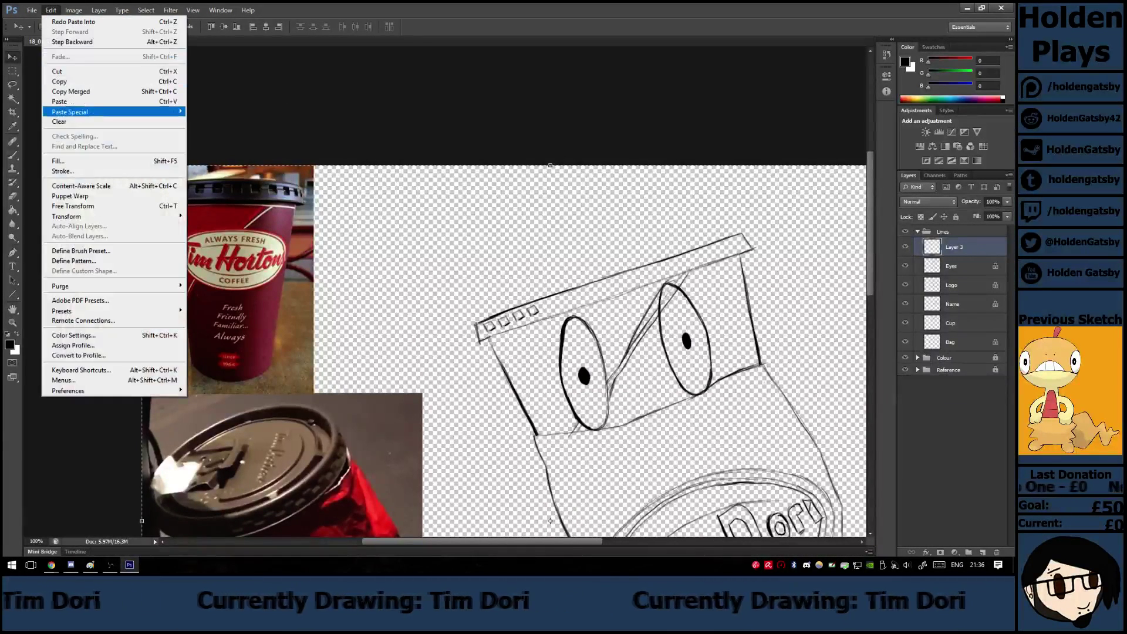
{"action": "mouse_move", "coordinate": [118, 111]}
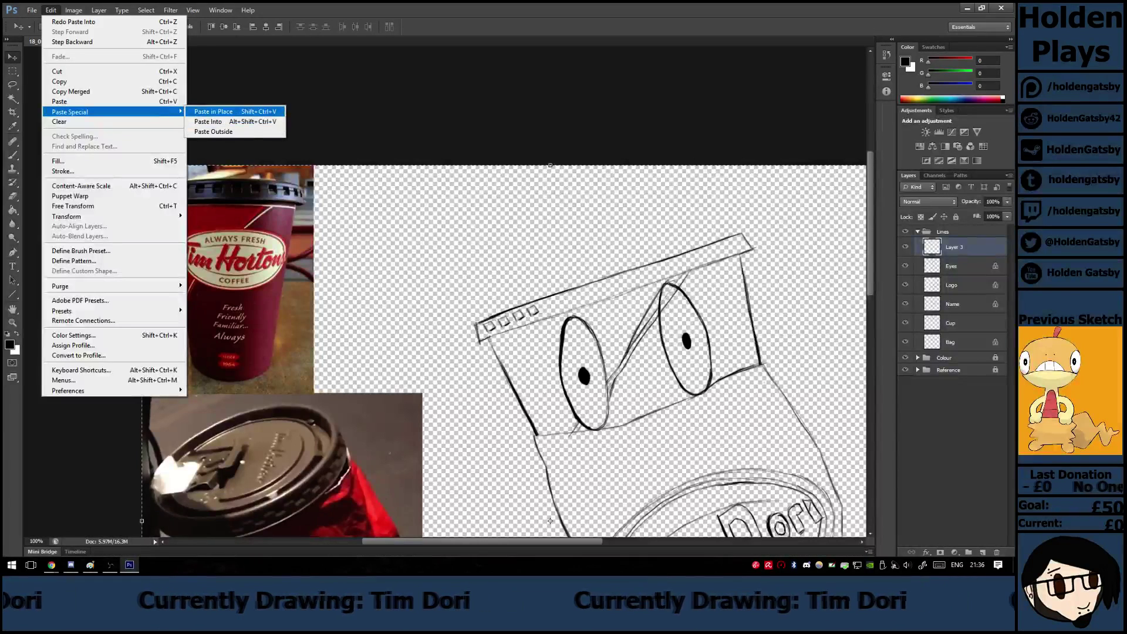
{"action": "left_click", "coordinate": [214, 112]}
{"action": "left_click_drag", "start_coordinate": [532, 287], "coordinate": [570, 293]}
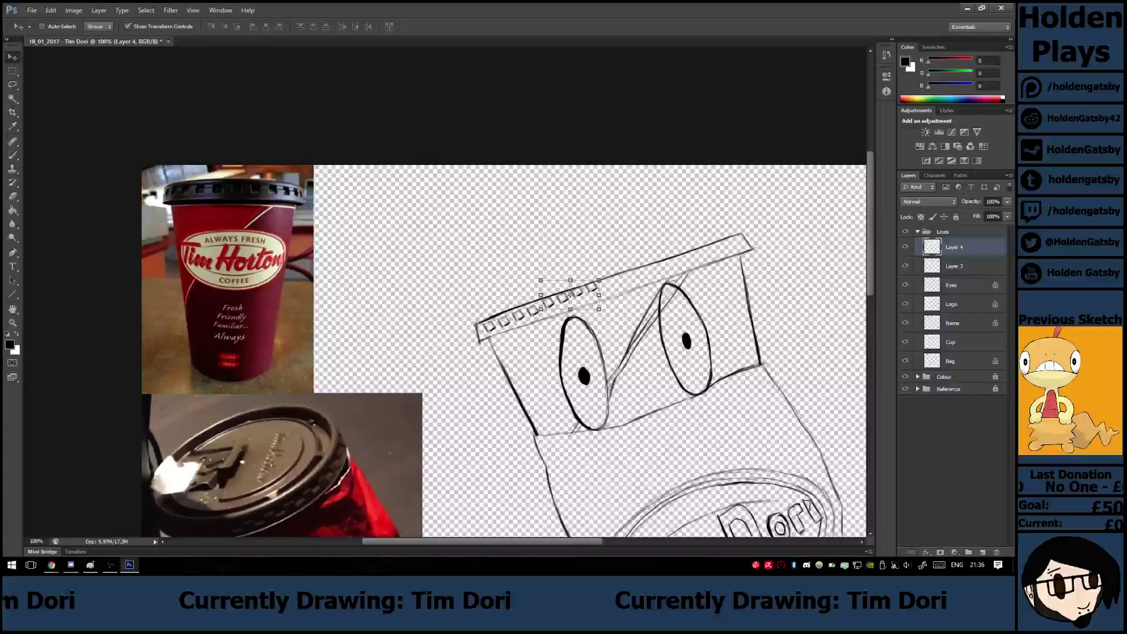
Rotate the squares on Layer 4 and Layer 3 together by about 2.88° and shift them slightly down to fit the lid rim.
{"action": "left_click", "coordinate": [966, 266], "text": "shift"}
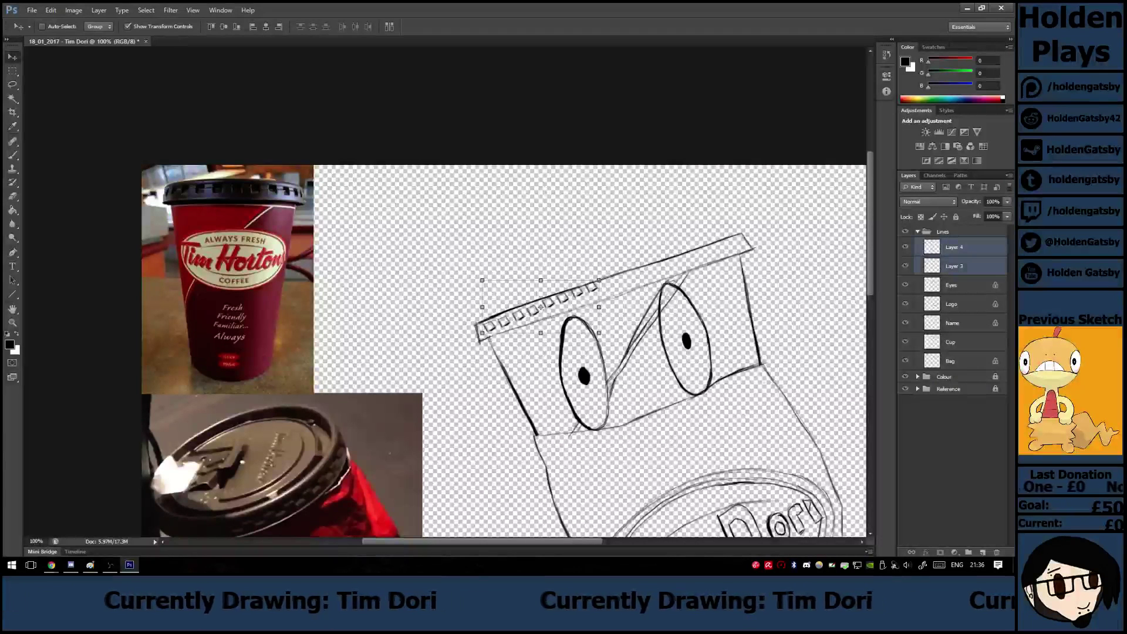
{"action": "left_click_drag", "start_coordinate": [607, 272], "coordinate": [613, 271]}
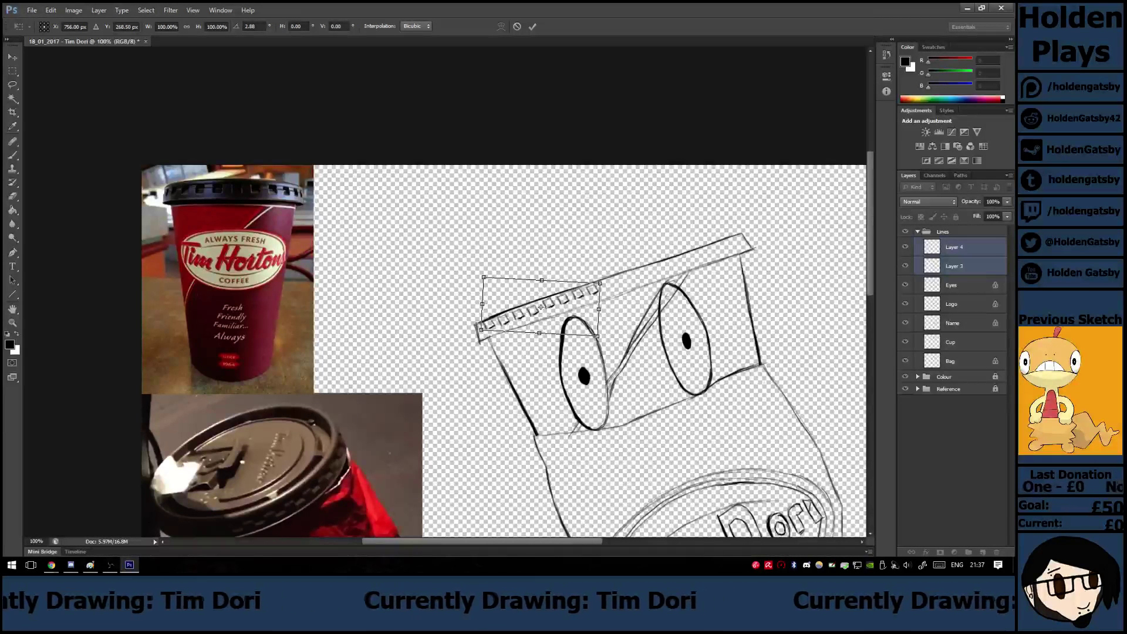
{"action": "left_click_drag", "start_coordinate": [540, 307], "coordinate": [541, 310]}
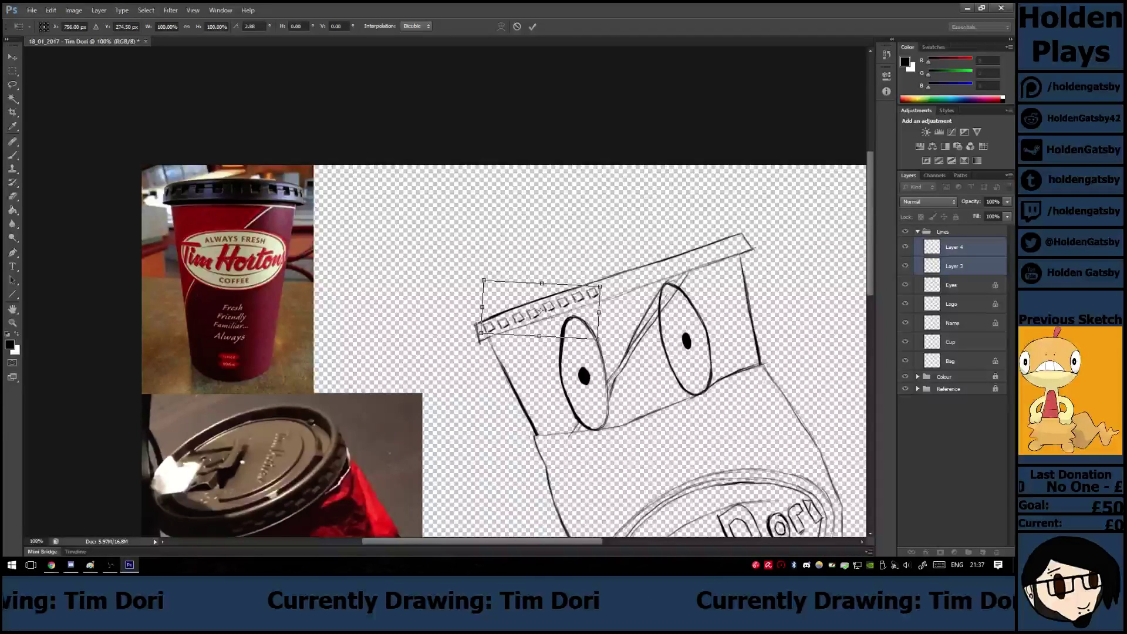
{"action": "key", "text": "Return"}
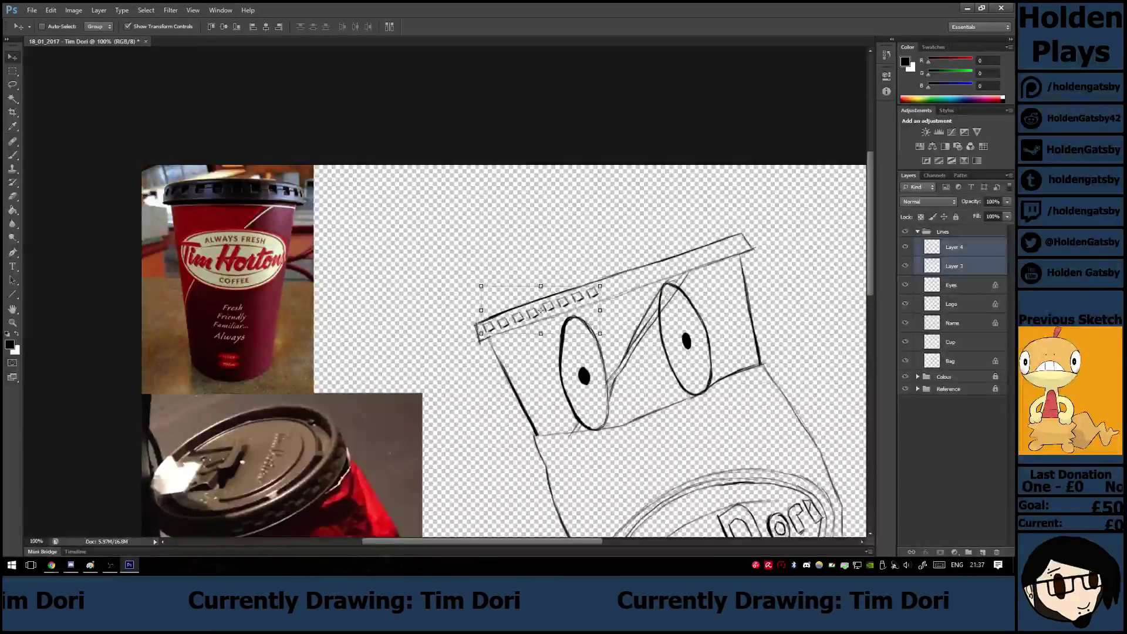
Merge Layer 4 with Layer 3 so all the lid squares share one layer.
{"action": "right_click", "coordinate": [932, 246]}
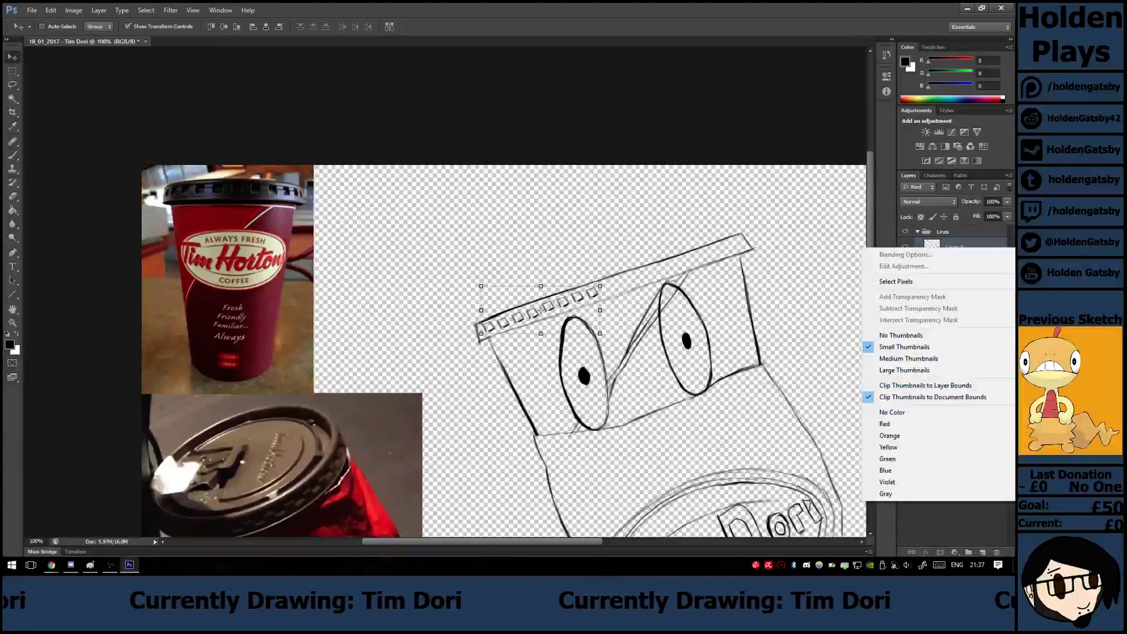
{"action": "key", "text": "Escape"}
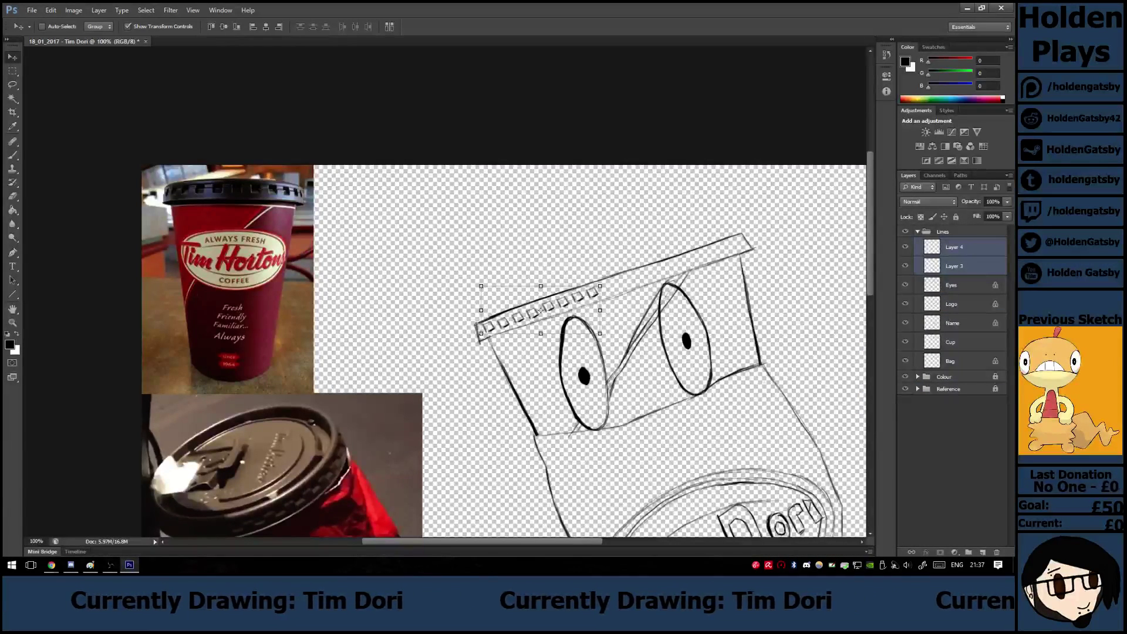
{"action": "left_click", "coordinate": [954, 447]}
{"action": "left_click", "coordinate": [963, 247]}
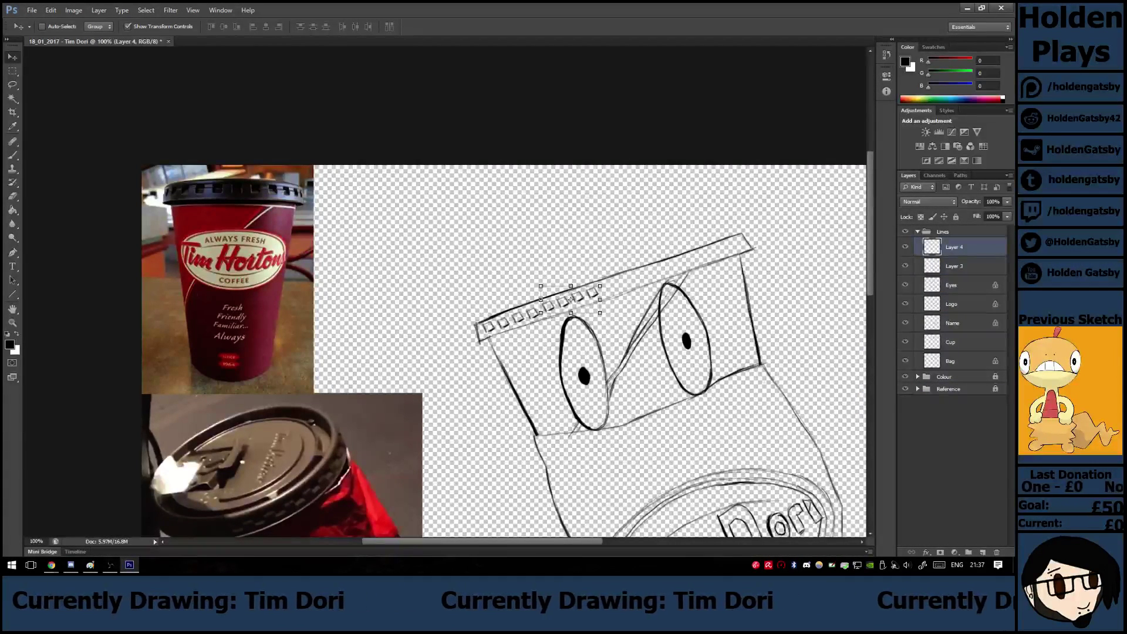
{"action": "left_click", "coordinate": [960, 266], "text": "shift"}
{"action": "right_click", "coordinate": [960, 266]}
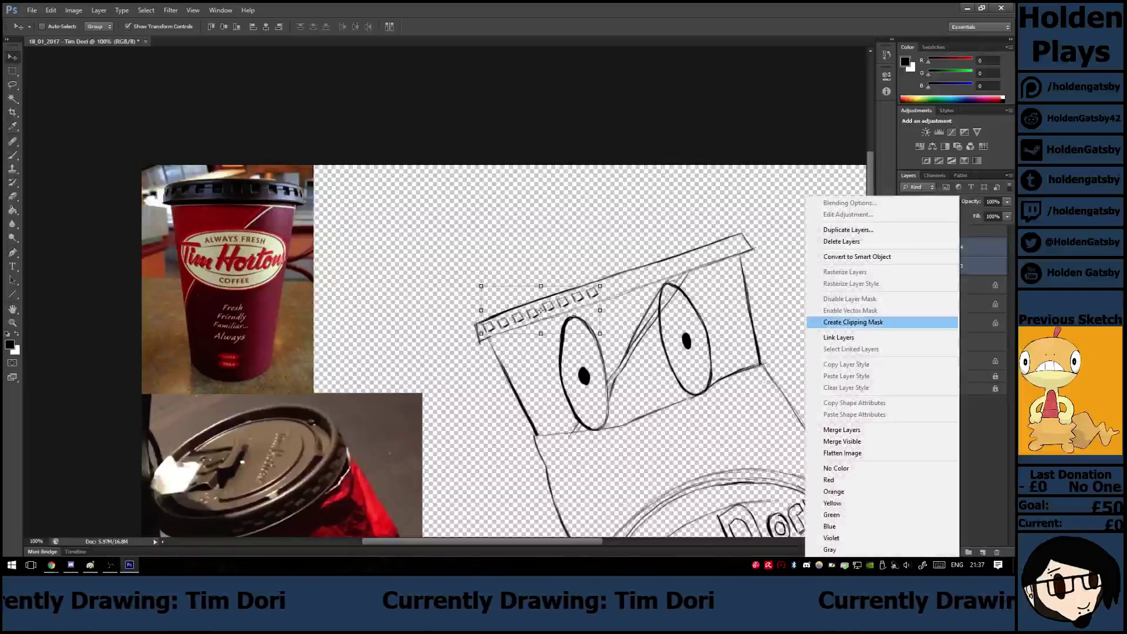
{"action": "left_click", "coordinate": [843, 430]}
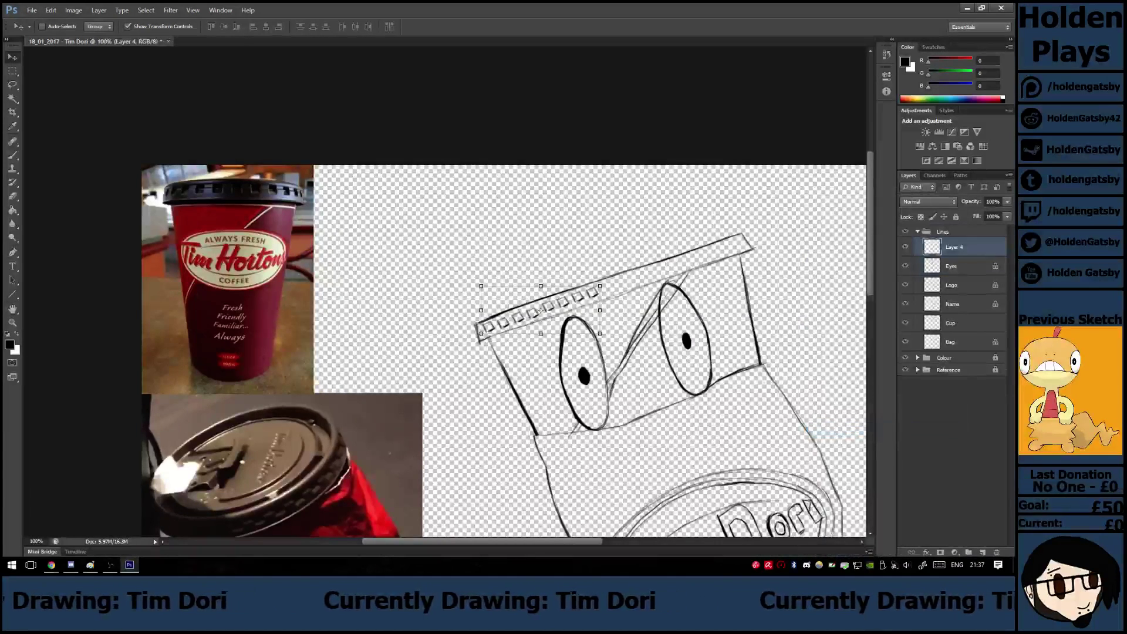
Select the whole canvas and copy the row of eight squares.
{"action": "left_click", "coordinate": [51, 10]}
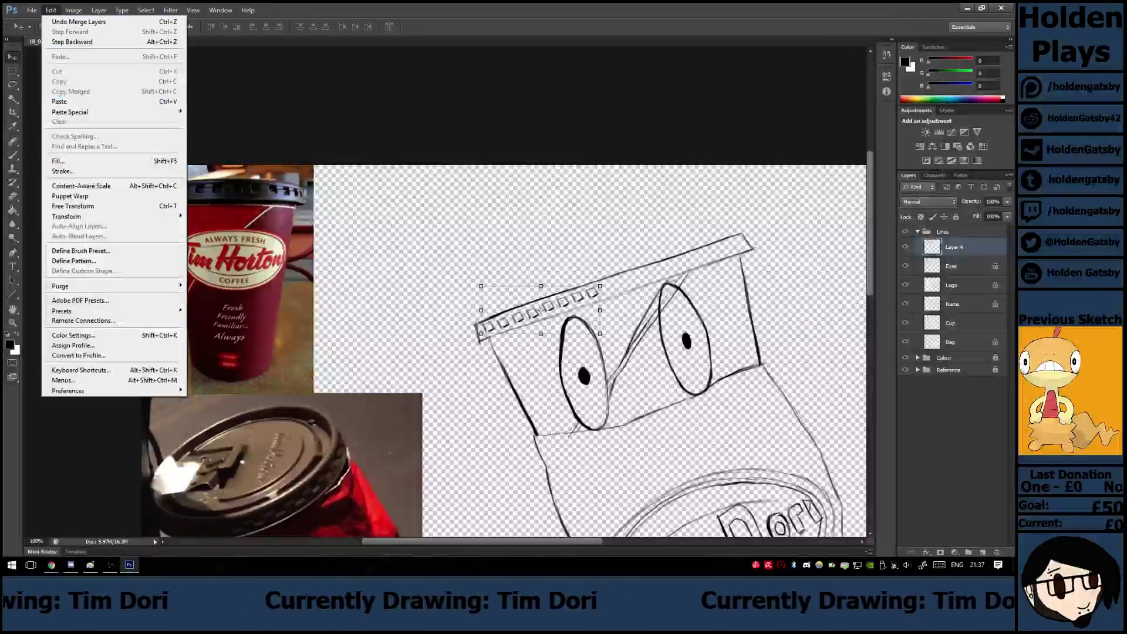
{"action": "left_click", "coordinate": [148, 22]}
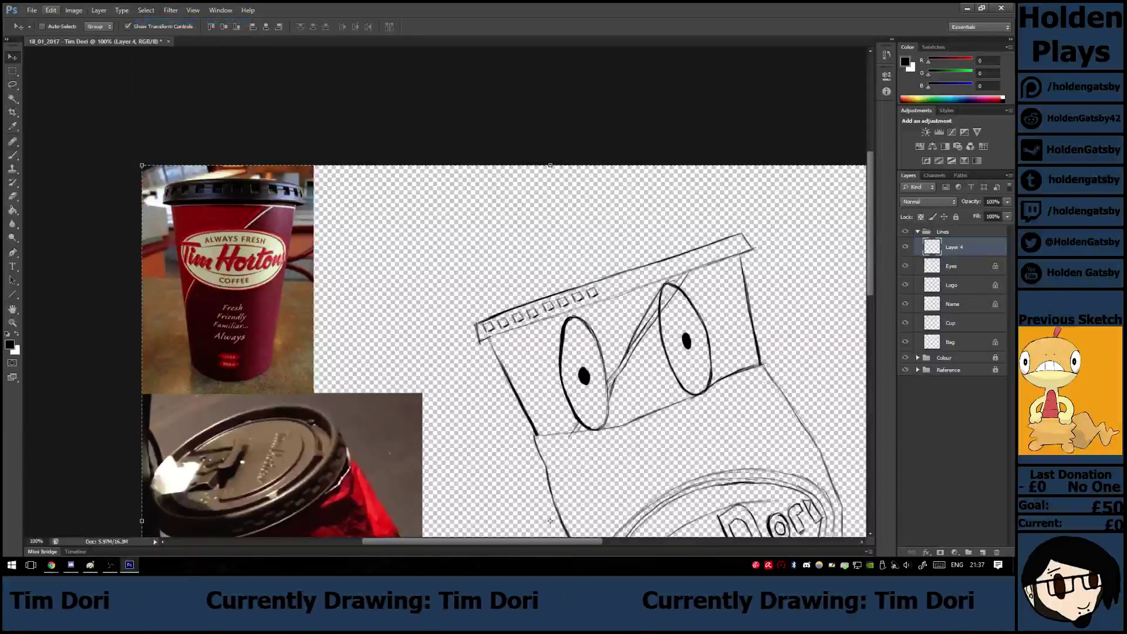
{"action": "left_click", "coordinate": [51, 10]}
{"action": "left_click", "coordinate": [59, 82]}
Paste the eight squares and align the copy inside the lid rim directly after the first eight.
{"action": "left_click", "coordinate": [52, 10]}
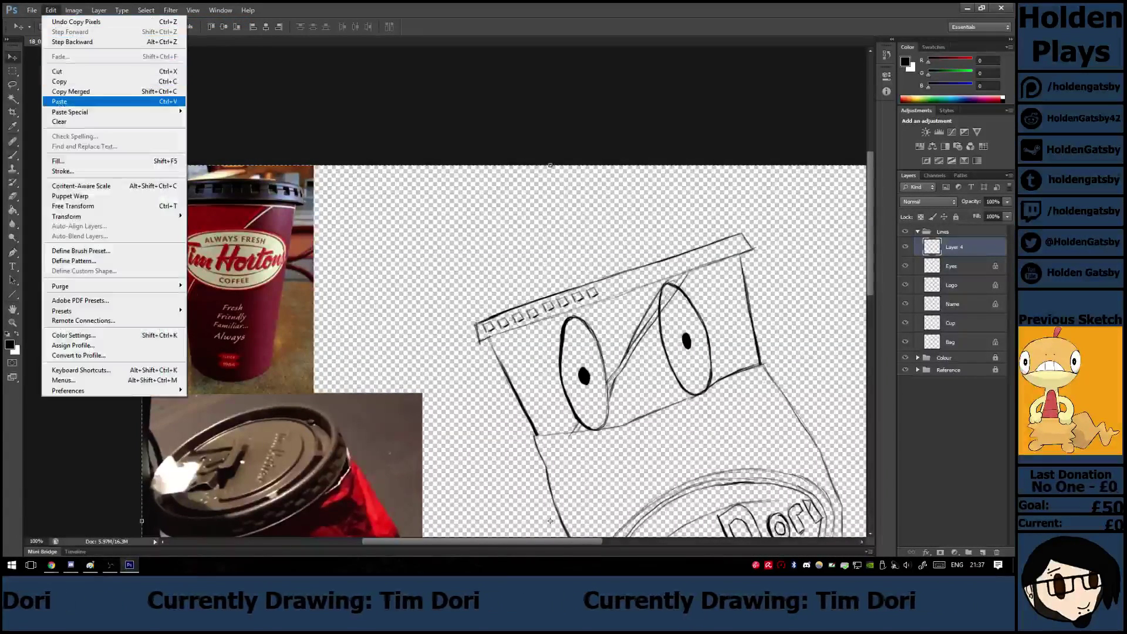
{"action": "left_click", "coordinate": [59, 102]}
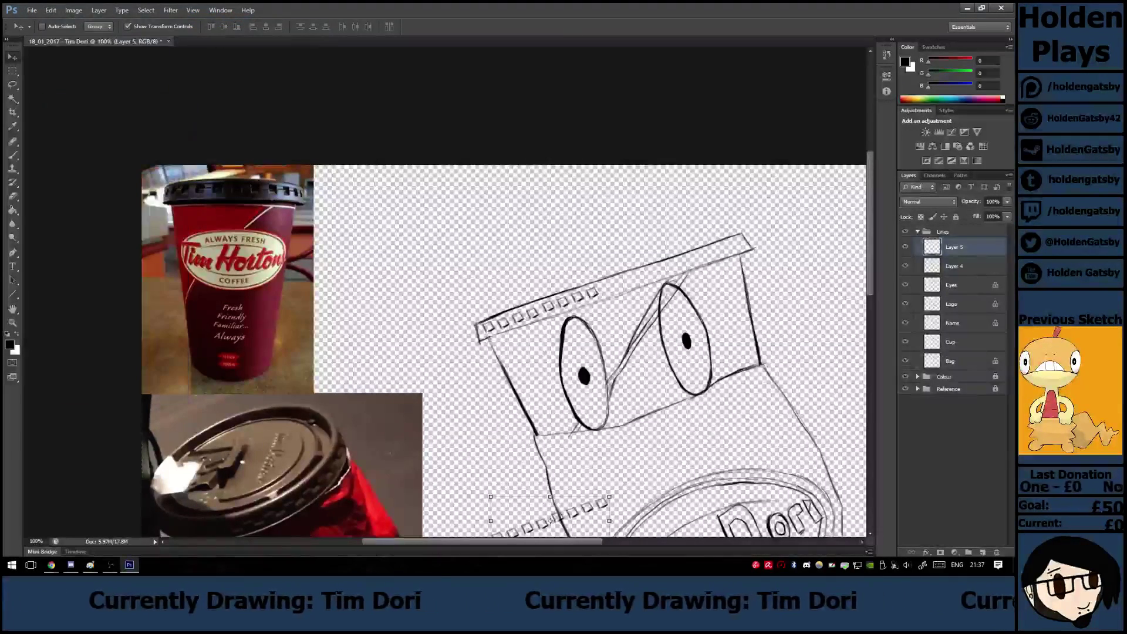
{"action": "left_click_drag", "start_coordinate": [550, 521], "coordinate": [661, 273]}
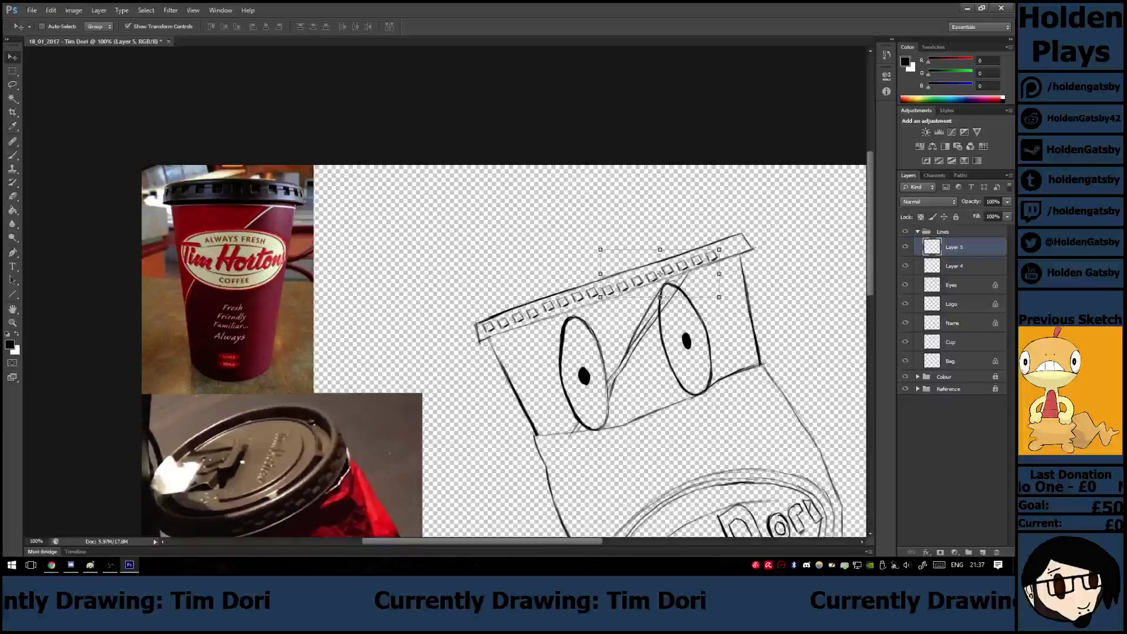
{"action": "left_click_drag", "start_coordinate": [661, 273], "coordinate": [661, 270]}
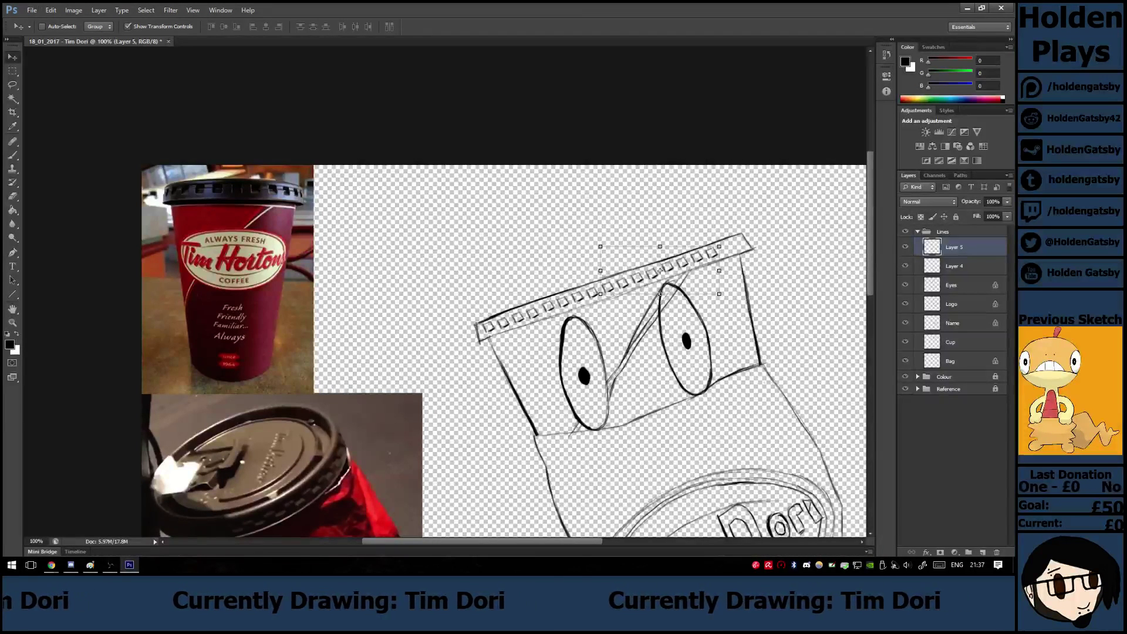
Merge Layer 5 with Layer 4, leaving the locked Eyes layer out of the merge.
{"action": "left_click", "coordinate": [963, 285], "text": "shift"}
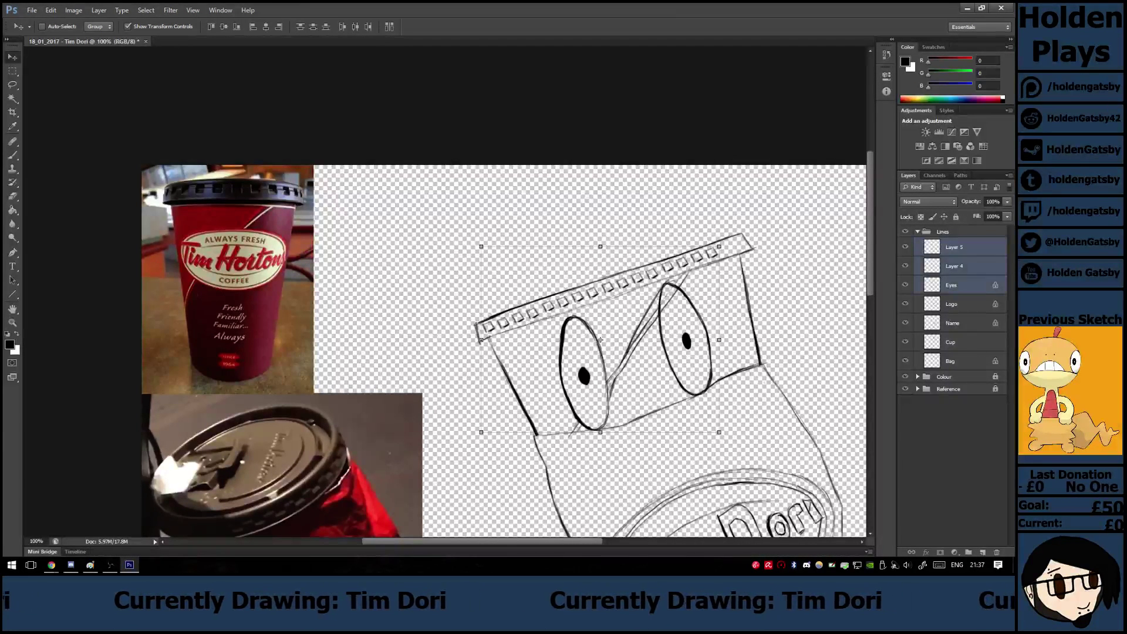
{"action": "left_click", "coordinate": [952, 458]}
{"action": "left_click", "coordinate": [969, 246]}
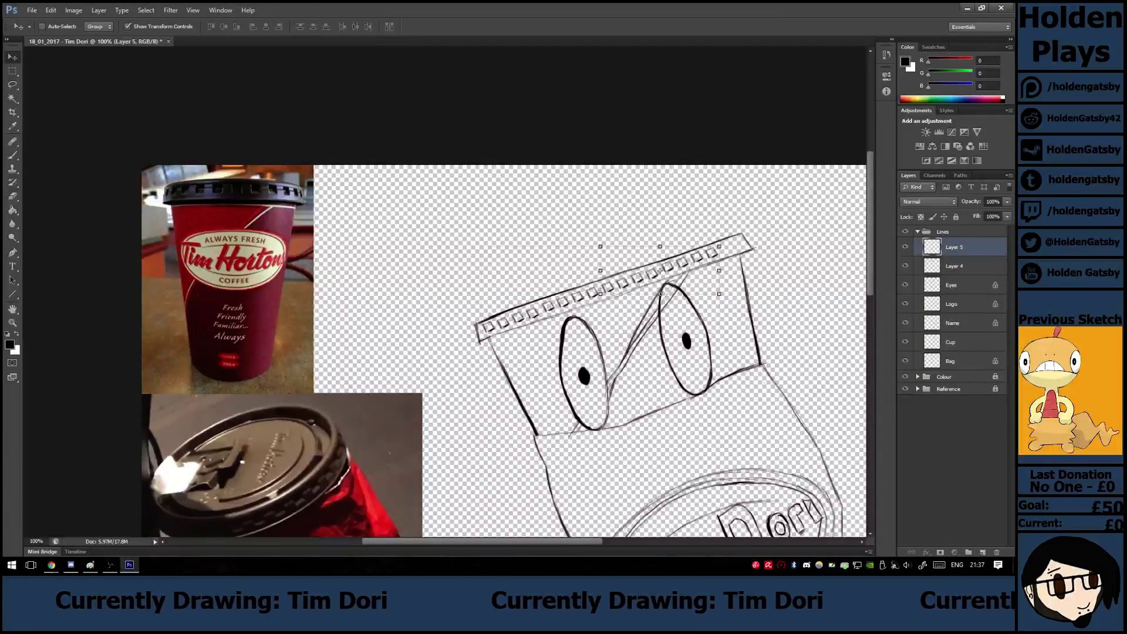
{"action": "left_click", "coordinate": [968, 265], "text": "shift"}
{"action": "right_click", "coordinate": [968, 265]}
{"action": "left_click", "coordinate": [851, 429]}
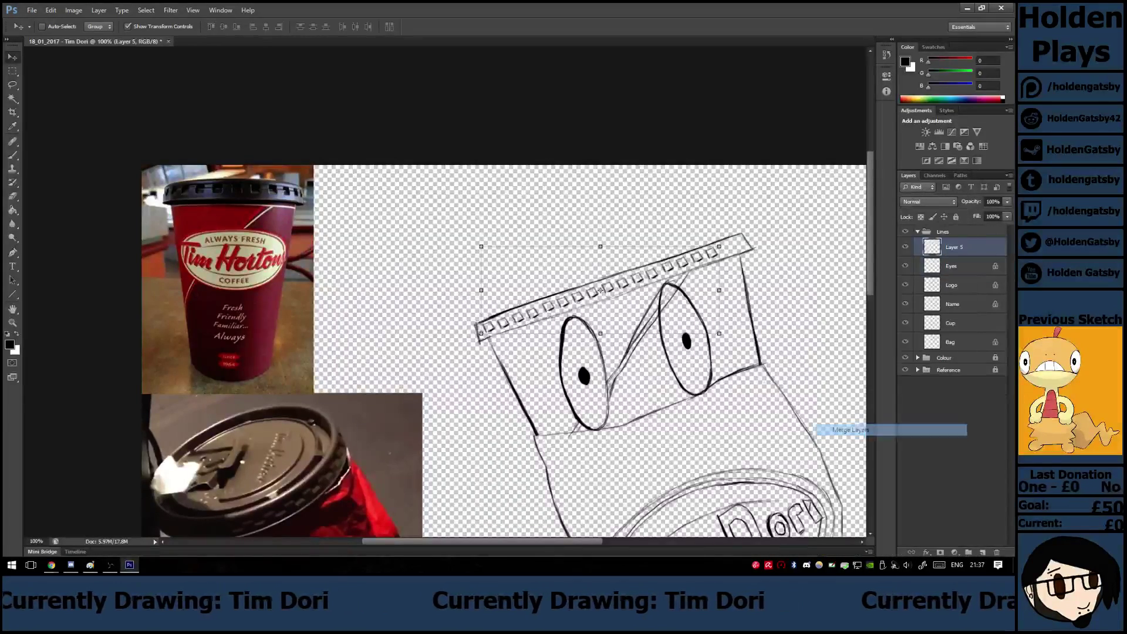
Draw two more small squares with the Brush on Layer 5 to fill the remaining gap at the lid rim's upper end.
{"action": "key", "text": "ctrl+plus"}
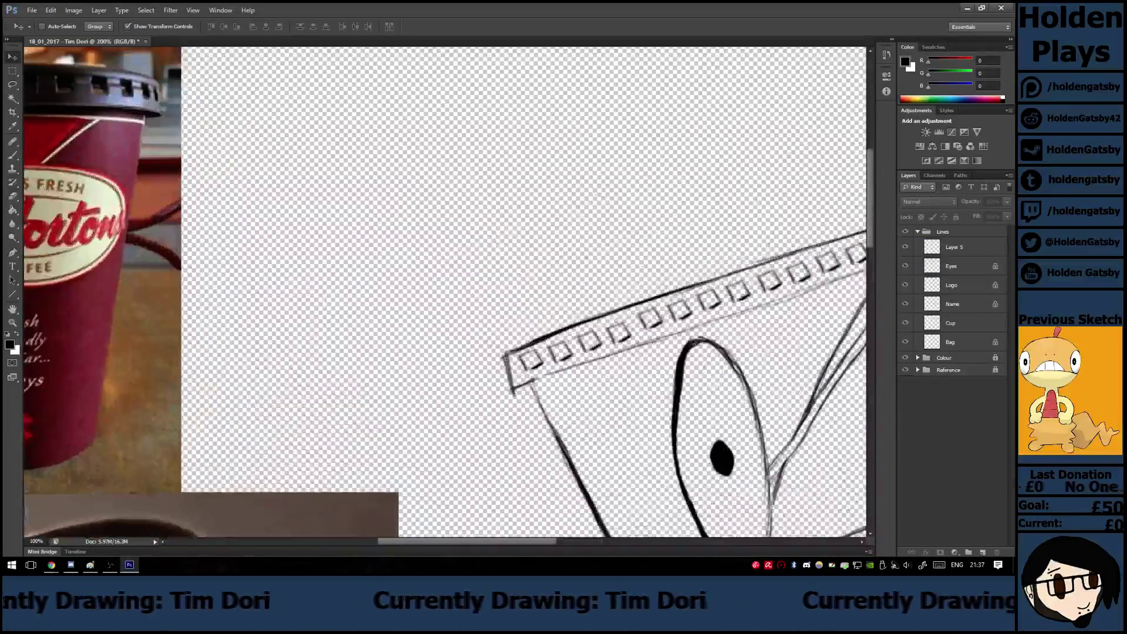
{"action": "scroll", "coordinate": [445, 291], "scroll_direction": "right", "scroll_amount": 3}
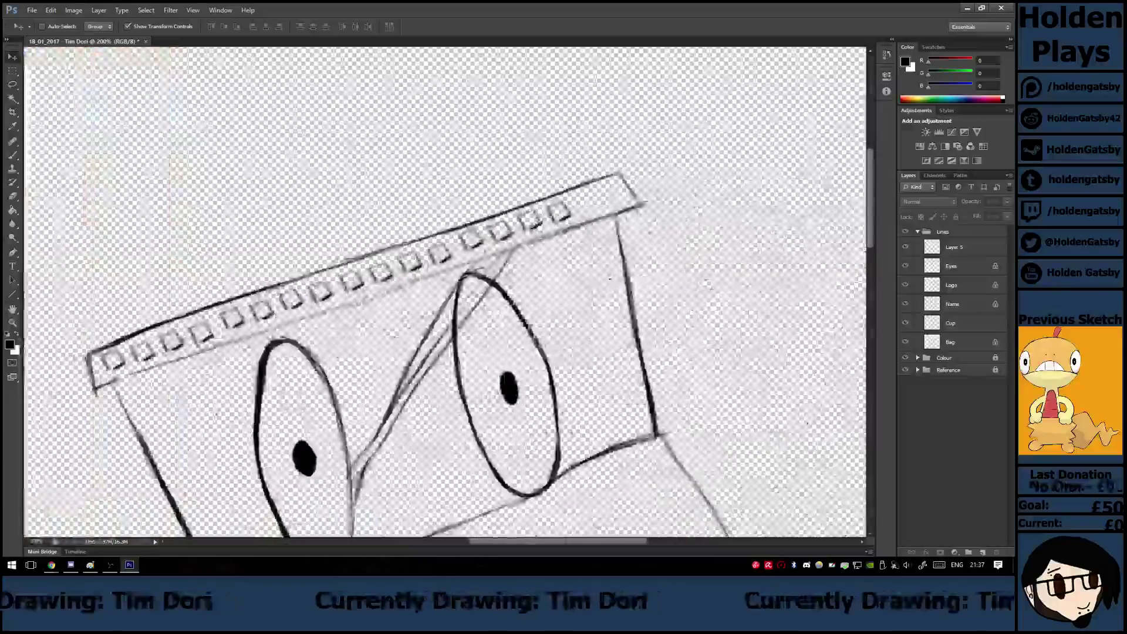
{"action": "key", "text": "b"}
{"action": "left_click", "coordinate": [966, 247]}
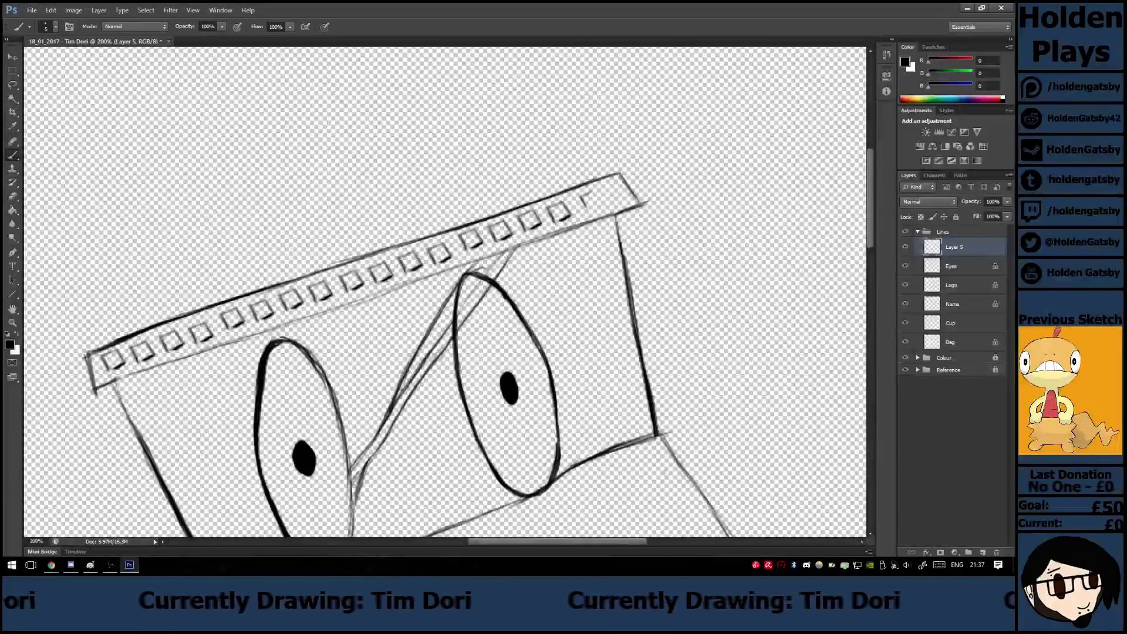
{"action": "mouse_move", "coordinate": [590, 192]}
{"action": "left_mouse_down"}
{"action": "mouse_move", "coordinate": [601, 203]}
{"action": "mouse_move", "coordinate": [623, 182]}
{"action": "left_mouse_up"}
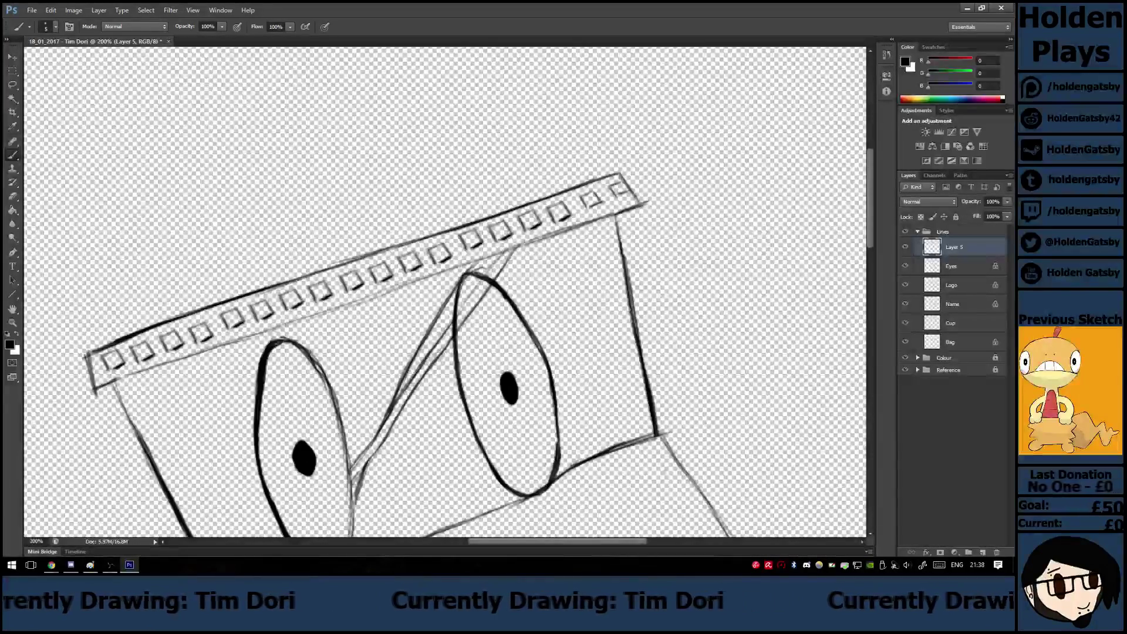
Move Layer 5 directly above the Cup layer and merge the two layers.
{"action": "left_click_drag", "start_coordinate": [963, 247], "coordinate": [963, 331]}
{"action": "left_click", "coordinate": [969, 304], "text": "shift"}
{"action": "right_click", "coordinate": [970, 305]}
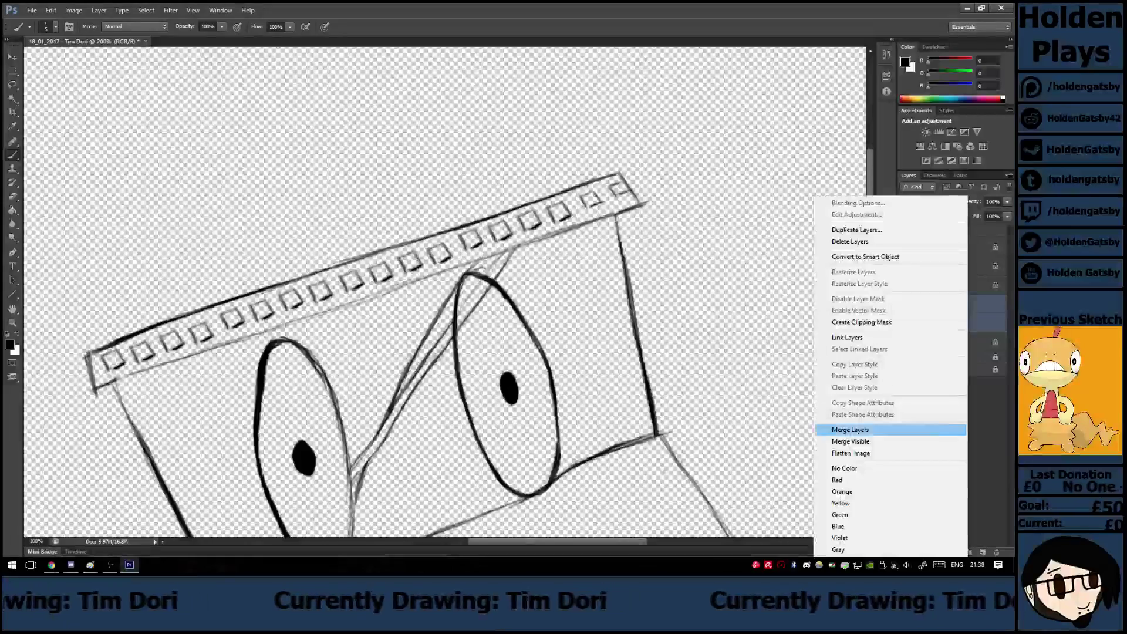
{"action": "left_click", "coordinate": [879, 429]}
{"action": "key", "text": "ctrl+minus"}
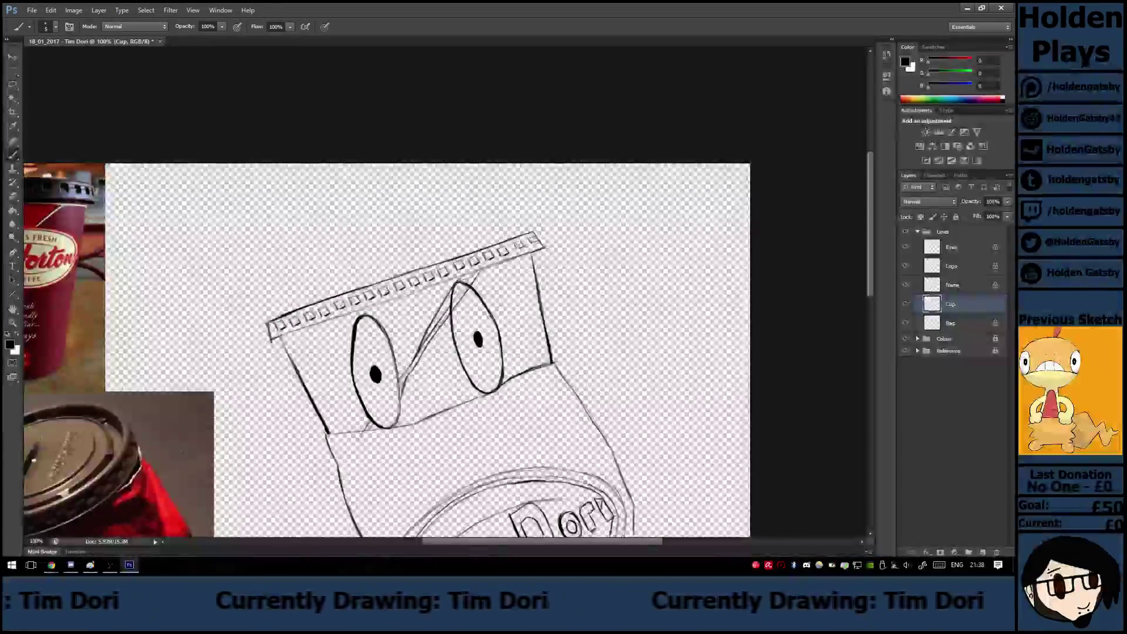
{"action": "left_click_drag", "start_coordinate": [538, 542], "coordinate": [493, 542]}
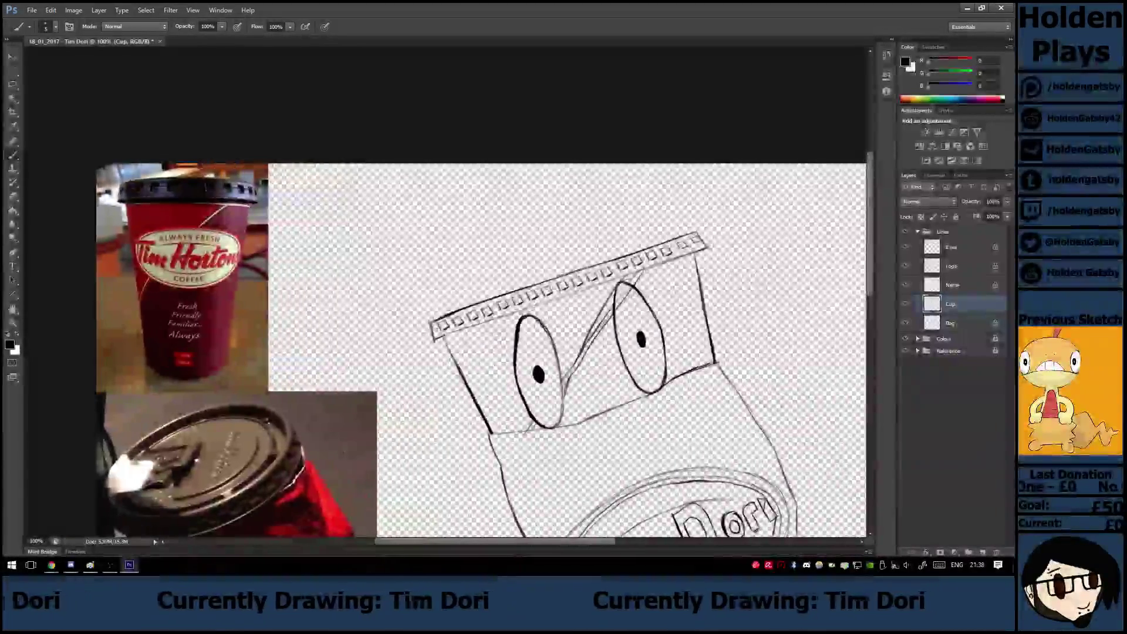
{"action": "scroll", "coordinate": [482, 294], "scroll_direction": "down", "scroll_amount": 5}
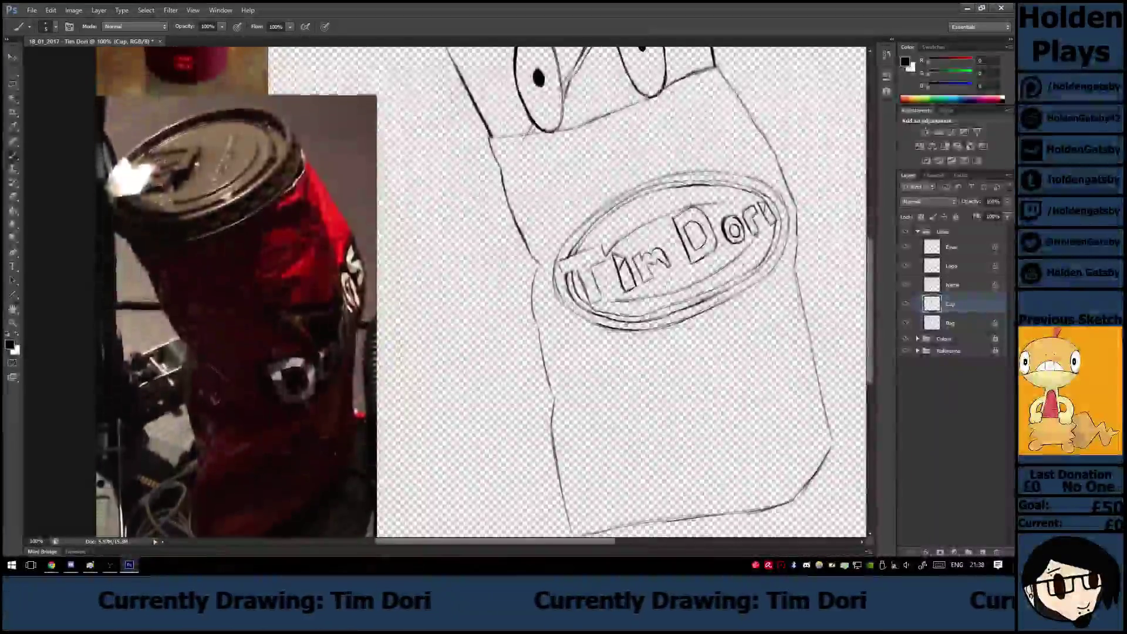
{"action": "scroll", "coordinate": [481, 294], "scroll_direction": "up", "scroll_amount": 3}
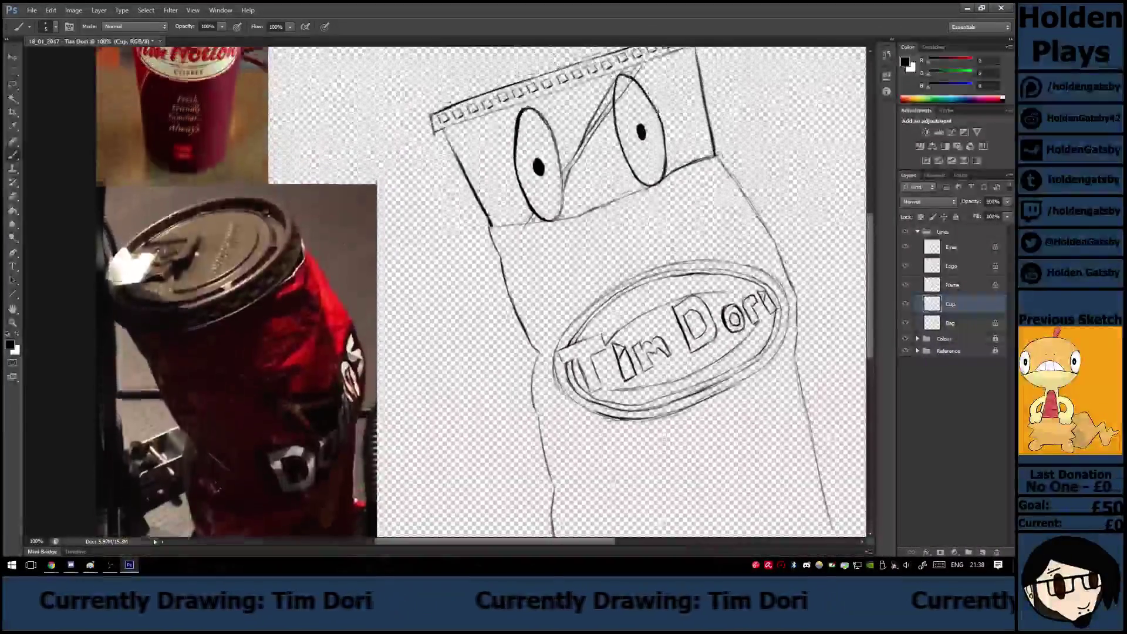
{"action": "scroll", "coordinate": [623, 294], "scroll_direction": "up", "scroll_amount": 1}
{"action": "scroll", "coordinate": [623, 294], "scroll_direction": "down", "scroll_amount": 3}
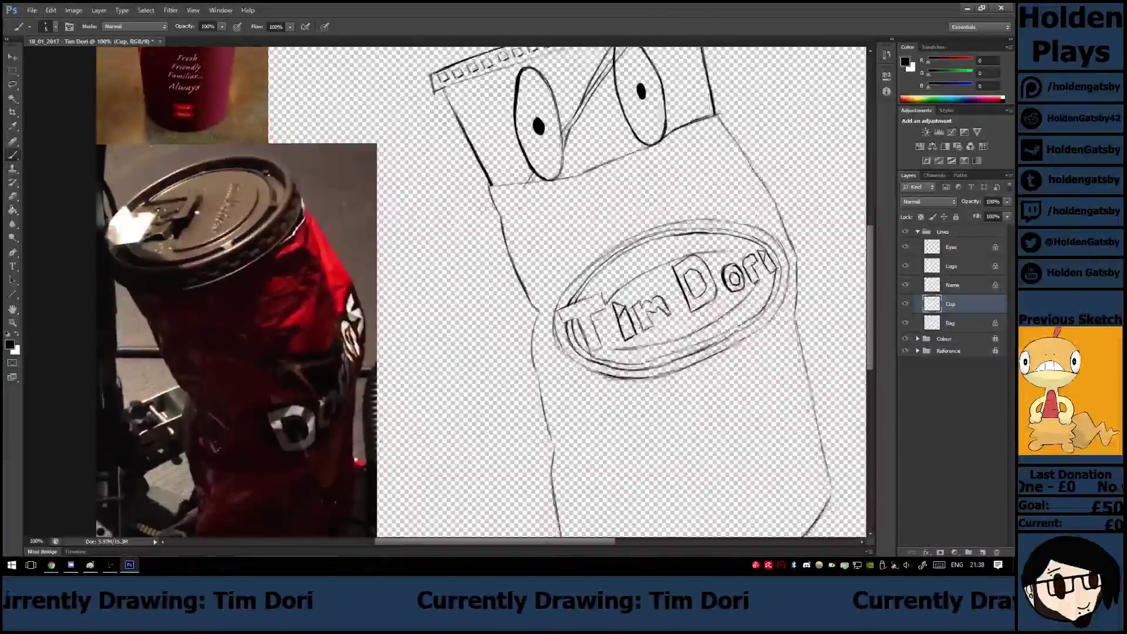
Lock the Cup layer, collapse the Lines group, and unlock and expand the Colour group.
{"action": "scroll", "coordinate": [623, 294], "scroll_direction": "up", "scroll_amount": 4}
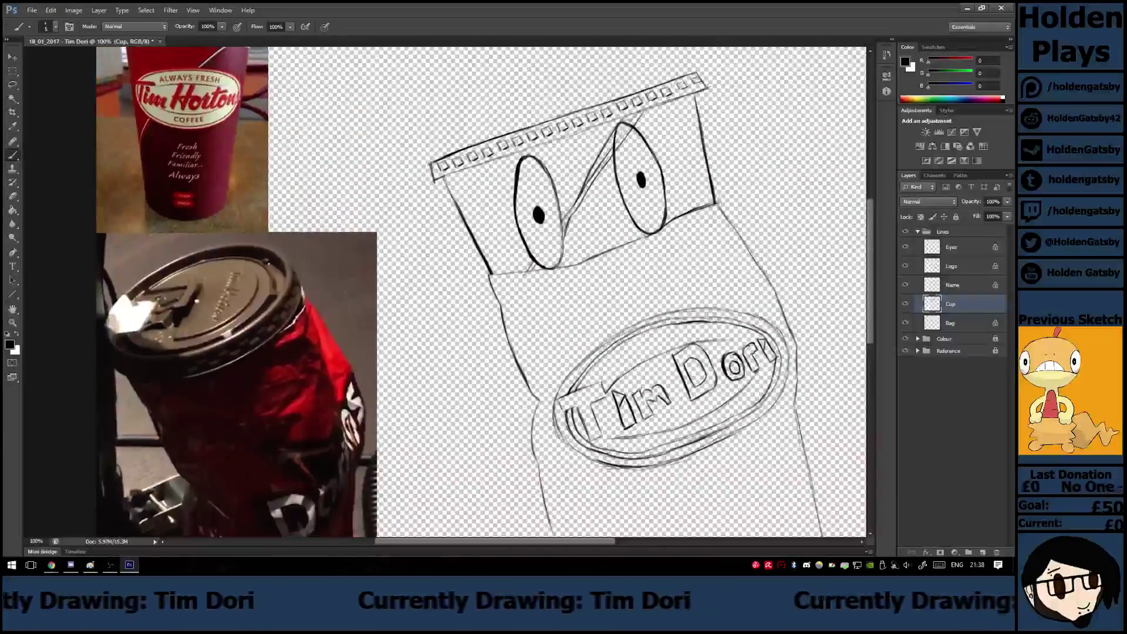
{"action": "left_click", "coordinate": [956, 217]}
{"action": "left_click", "coordinate": [918, 231]}
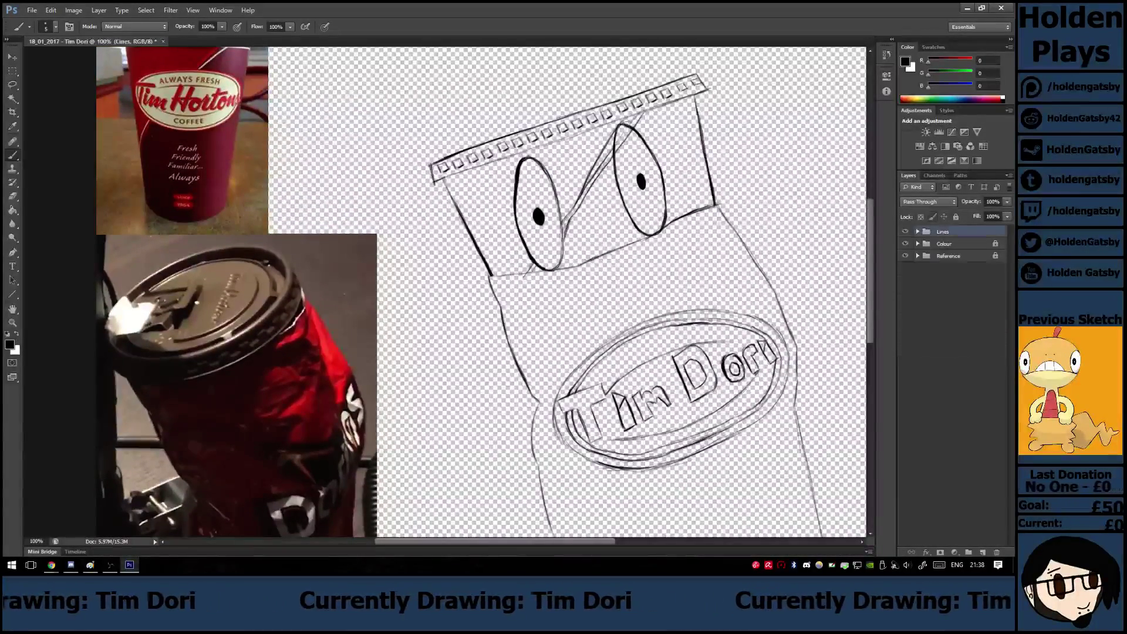
{"action": "left_click", "coordinate": [918, 244]}
{"action": "left_click", "coordinate": [957, 244]}
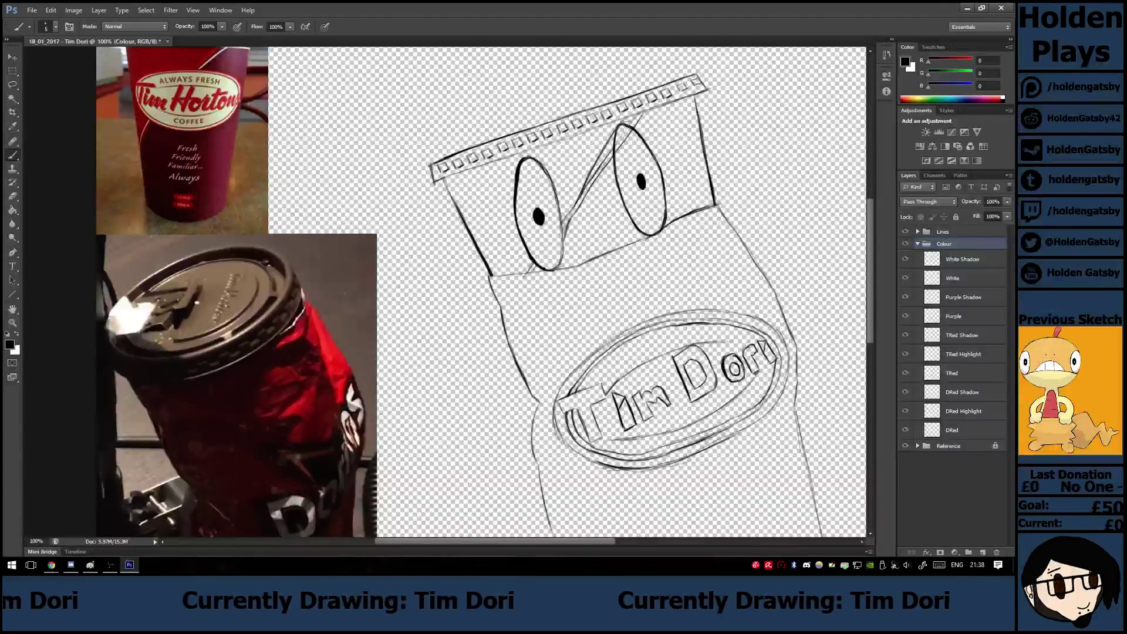
Switch the paint colour to white and brush in most of the left eye on the White layer, undoing the stray vertical line.
{"action": "key", "text": "i"}
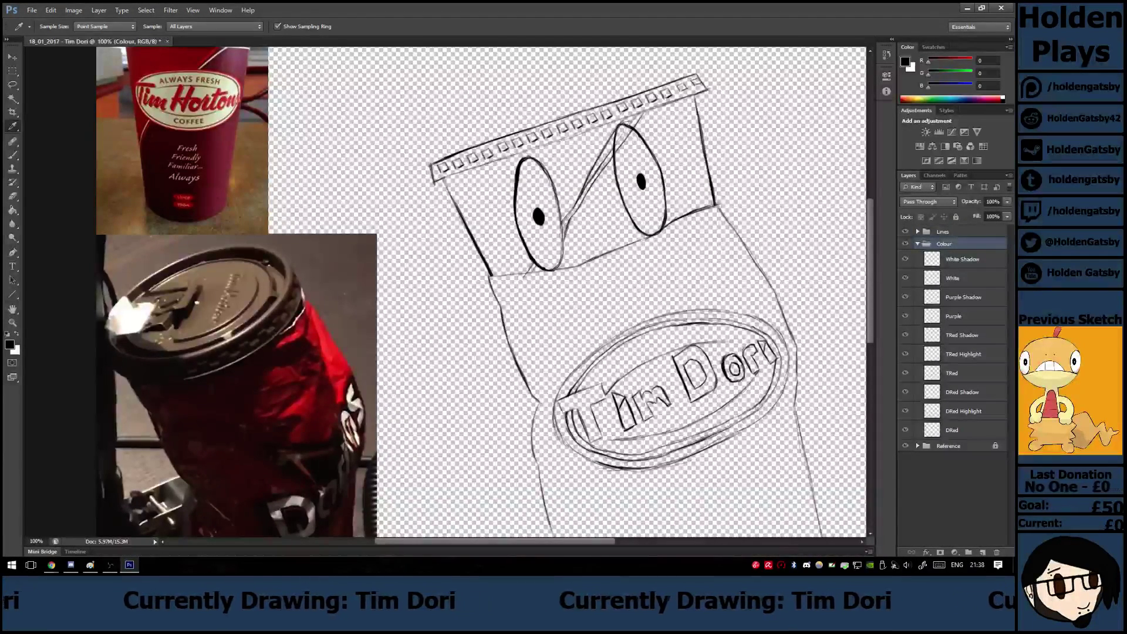
{"action": "key", "text": "z"}
{"action": "key", "text": "x"}
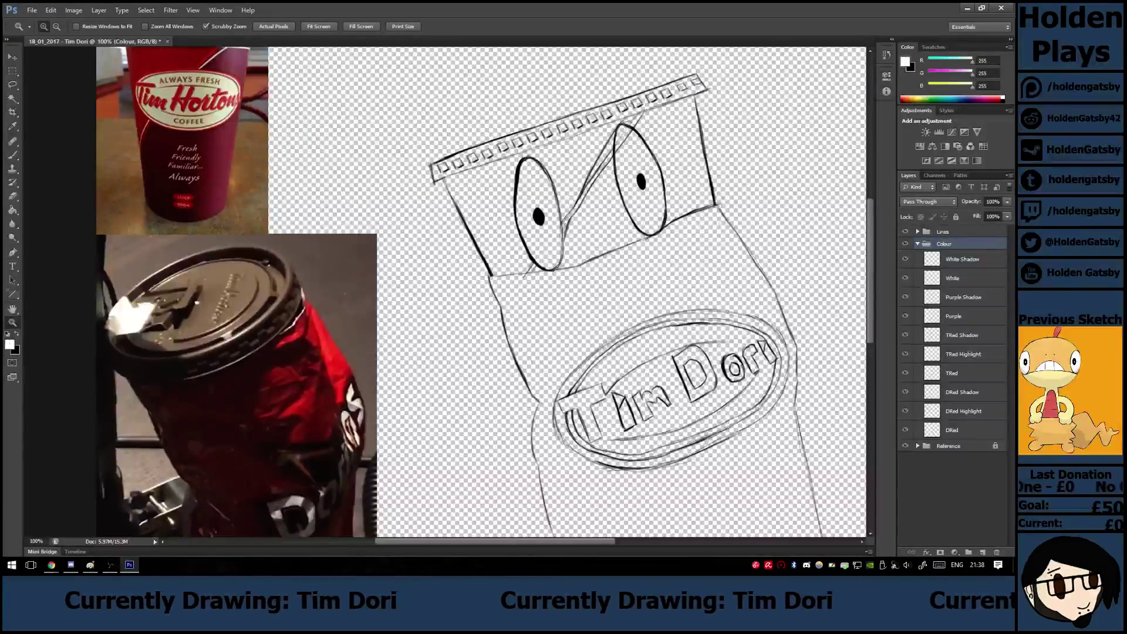
{"action": "key", "text": "b"}
{"action": "left_click", "coordinate": [969, 278]}
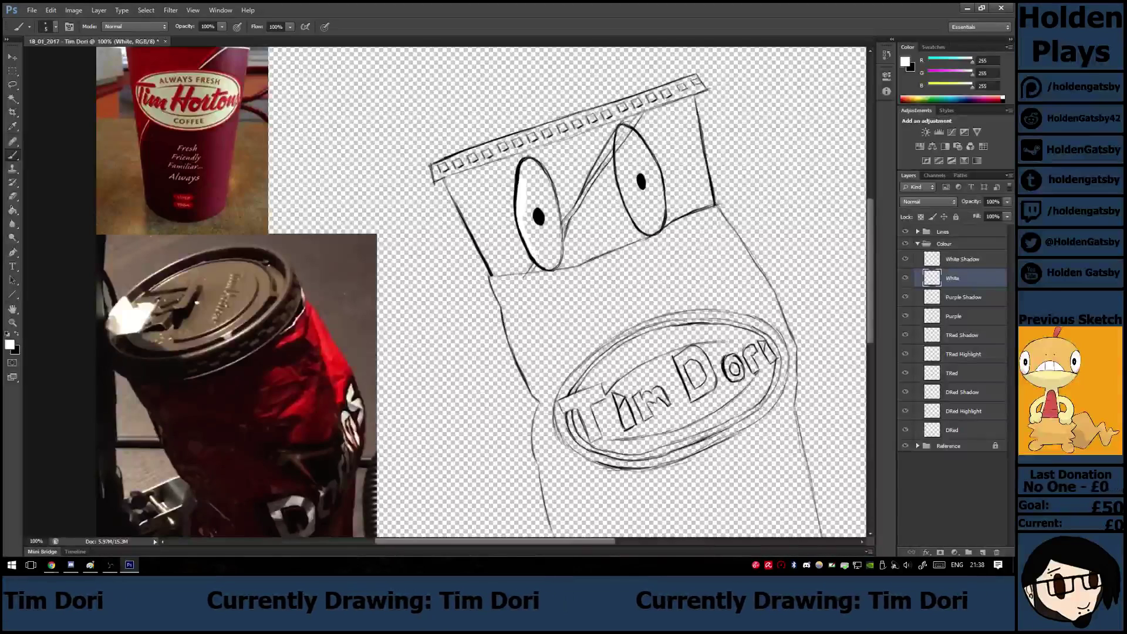
{"action": "left_click_drag", "start_coordinate": [530, 230], "coordinate": [537, 249]}
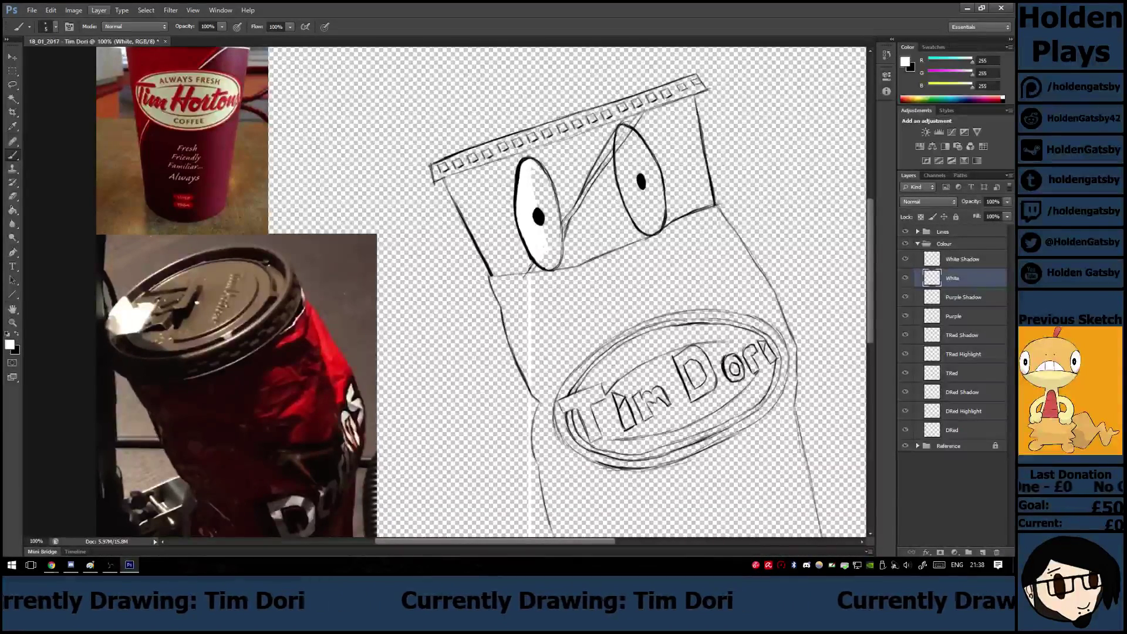
{"action": "left_click", "coordinate": [50, 10]}
{"action": "left_click", "coordinate": [58, 21]}
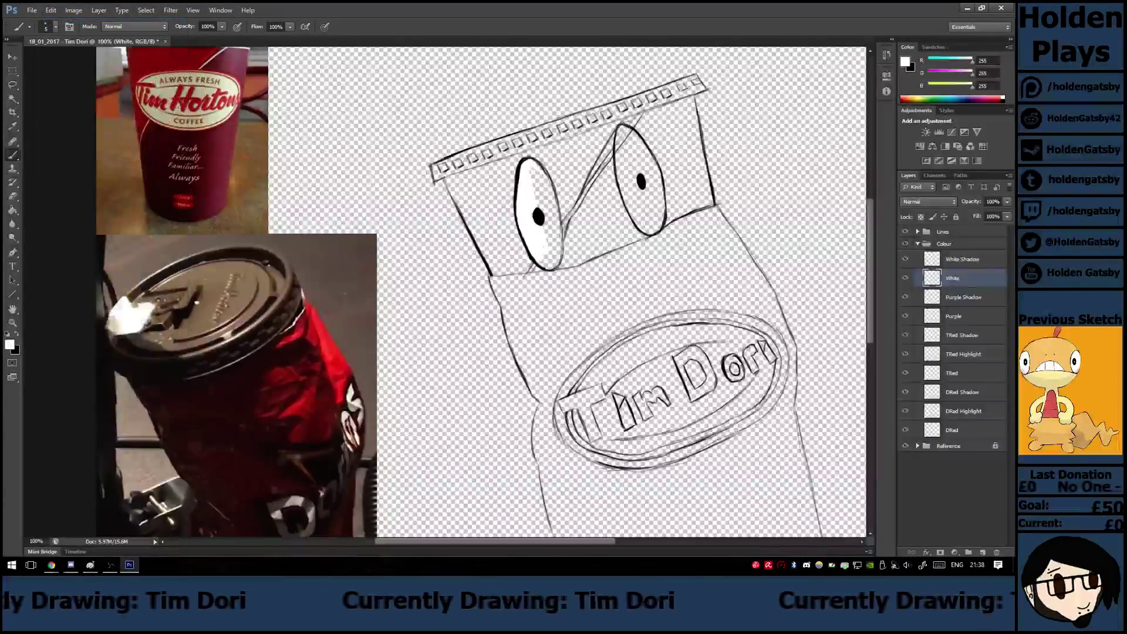
{"action": "key", "text": "ctrl+plus"}
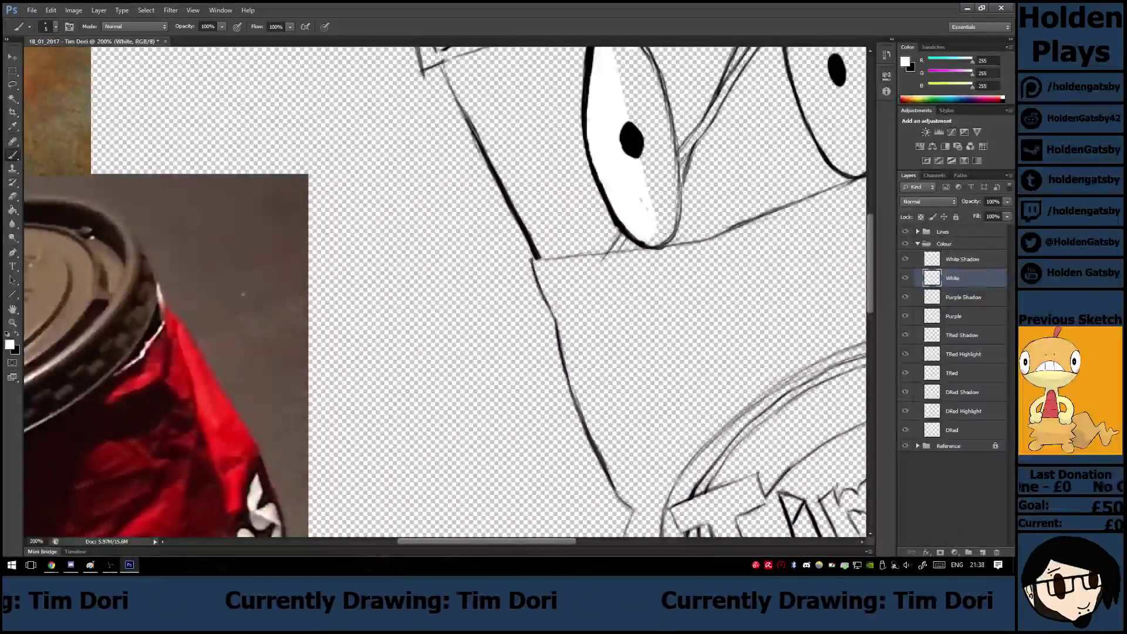
{"action": "left_click_drag", "start_coordinate": [656, 209], "coordinate": [643, 152]}
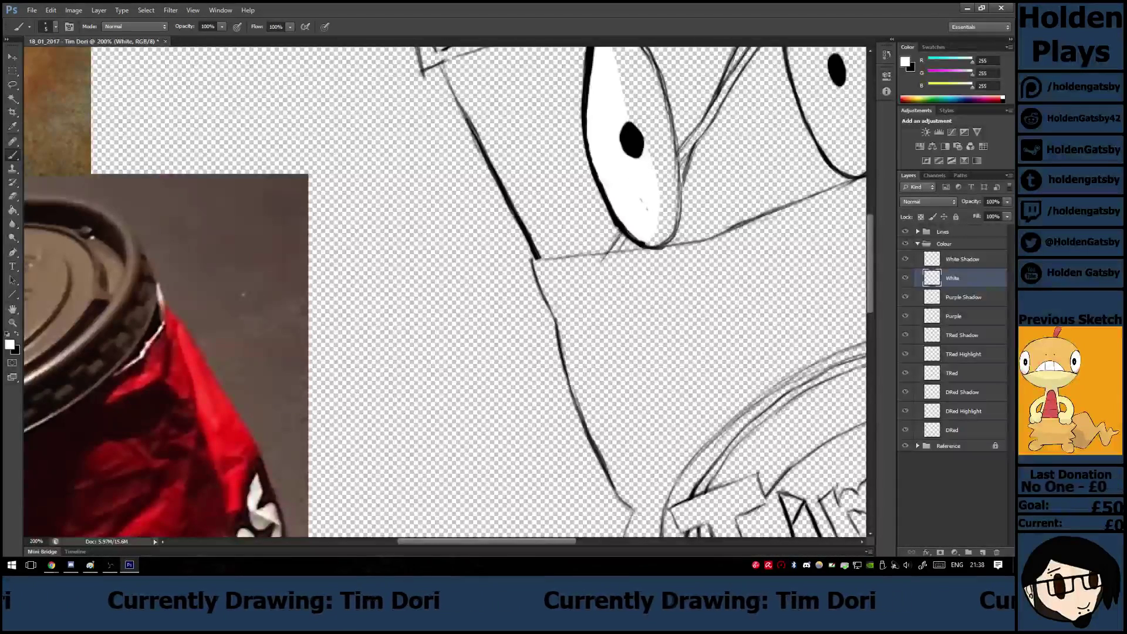
Find the line layer holding the stray specks inside the left eye, erase them from the Cup layer and lock it again.
{"action": "left_click", "coordinate": [918, 231]}
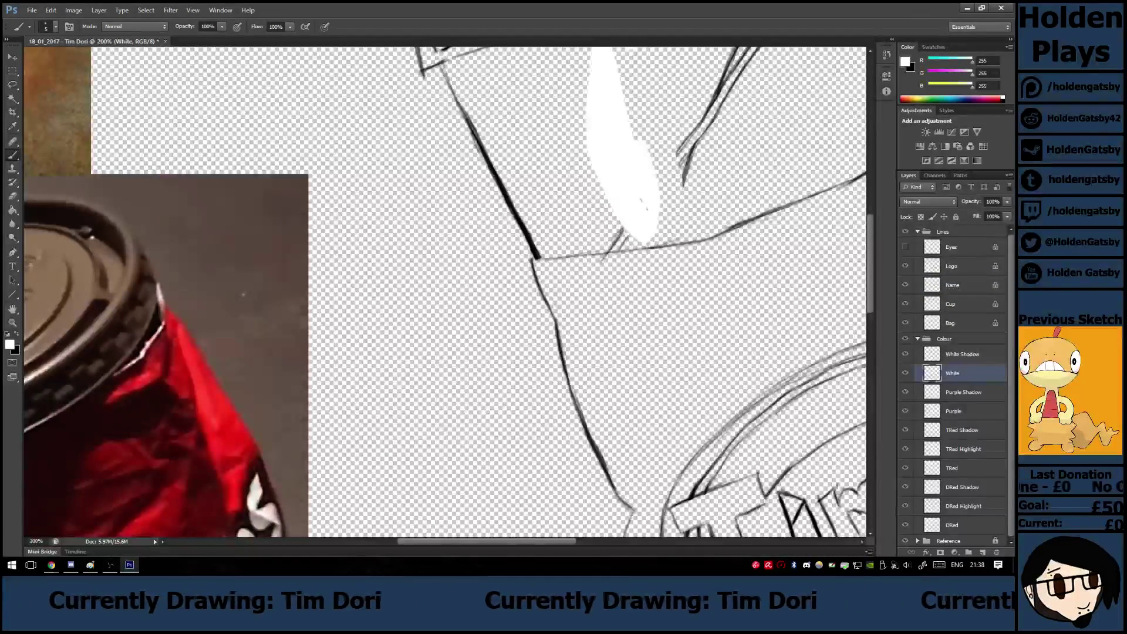
{"action": "left_click", "coordinate": [905, 266]}
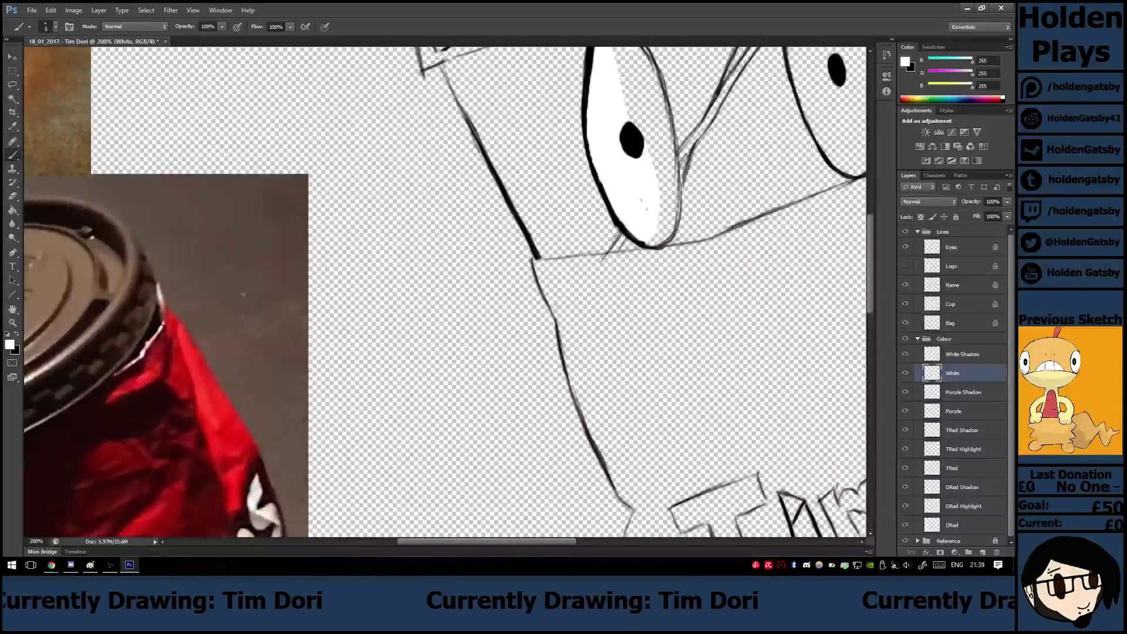
{"action": "left_click", "coordinate": [906, 266]}
{"action": "left_click", "coordinate": [906, 303]}
{"action": "left_click", "coordinate": [906, 304]}
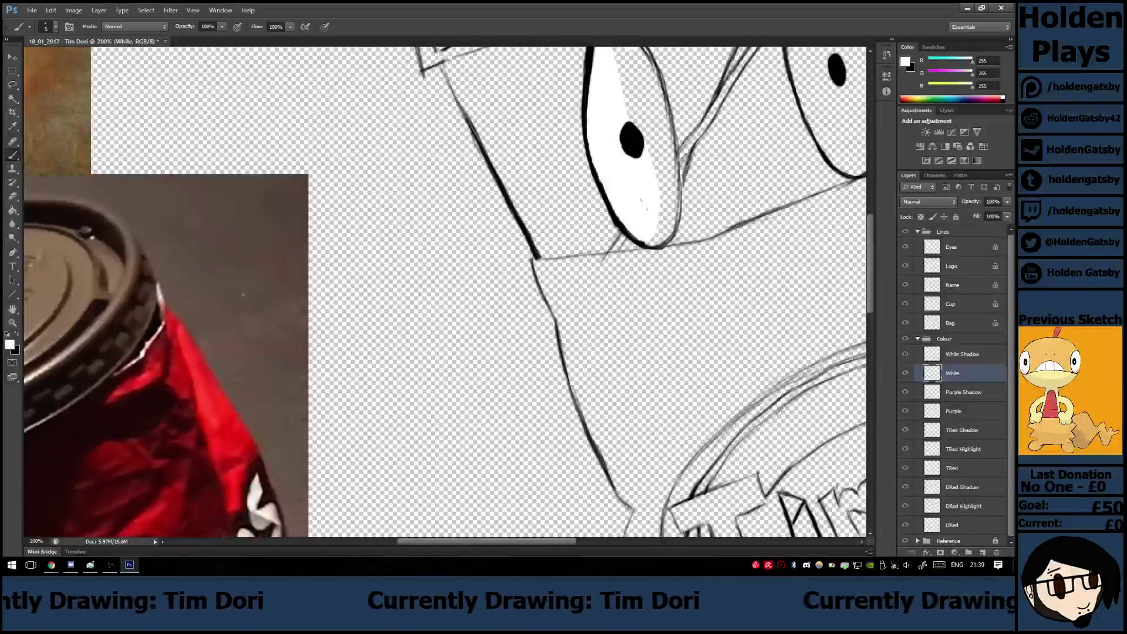
{"action": "left_click", "coordinate": [963, 304]}
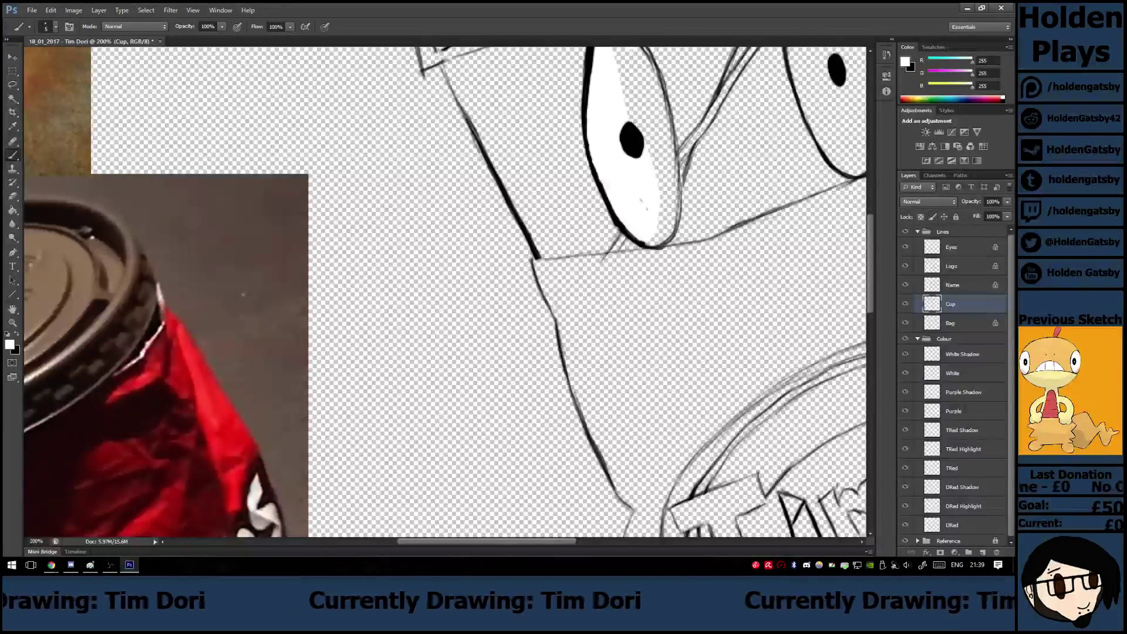
{"action": "key", "text": "e"}
{"action": "key", "text": "b"}
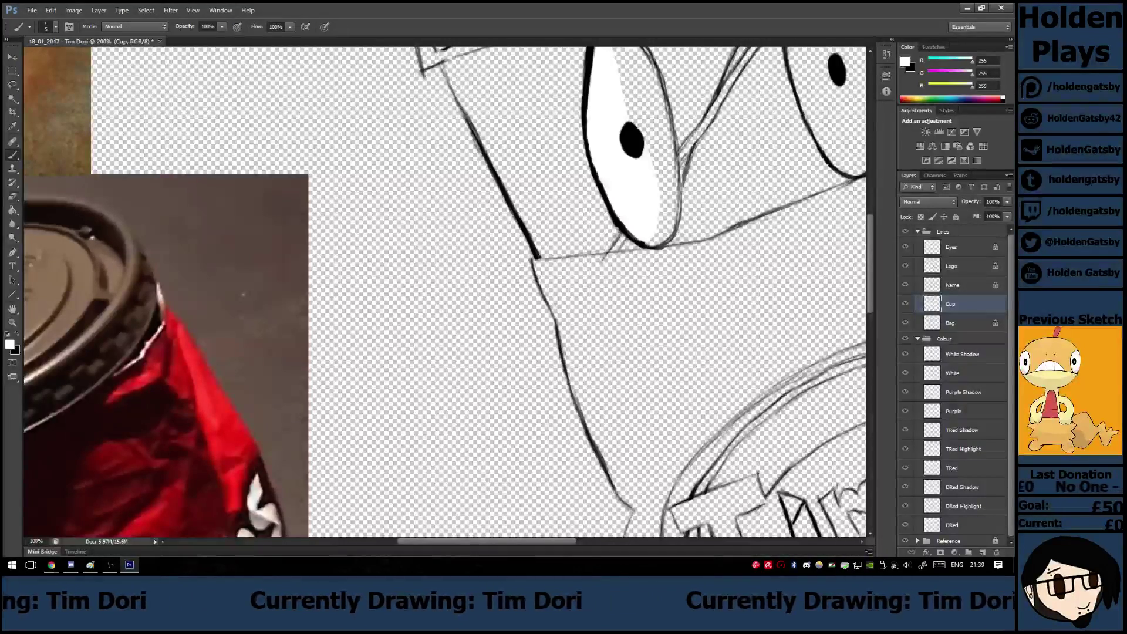
{"action": "key", "text": "slash"}
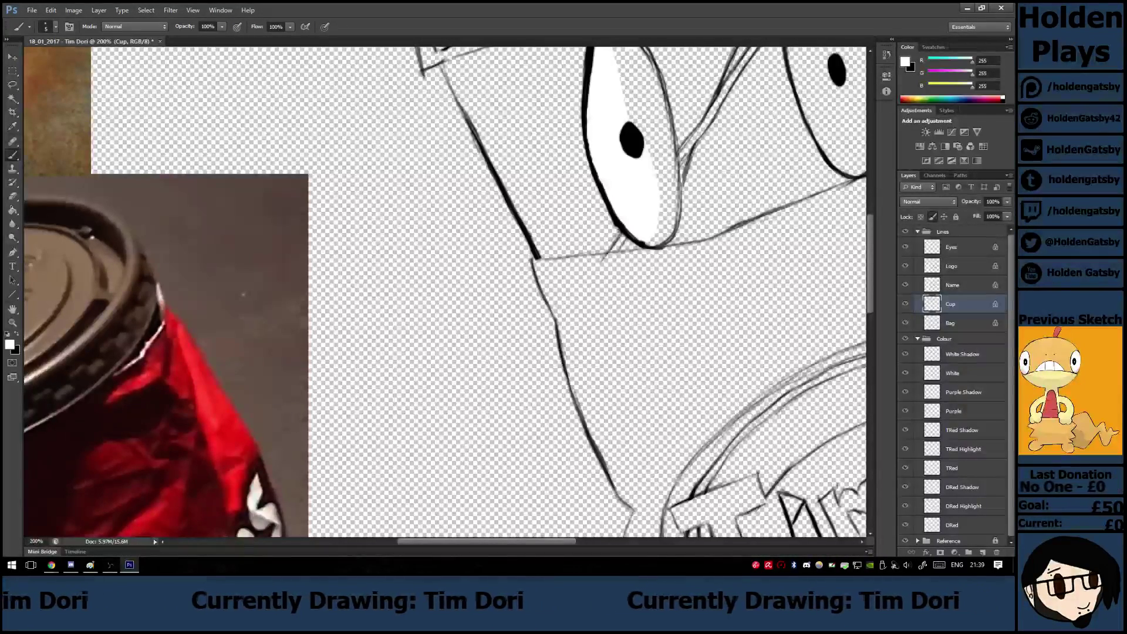
Continue painting white on the White layer along the left eye's lower right side, around the pupil.
{"action": "left_click", "coordinate": [918, 231]}
{"action": "left_click", "coordinate": [953, 278]}
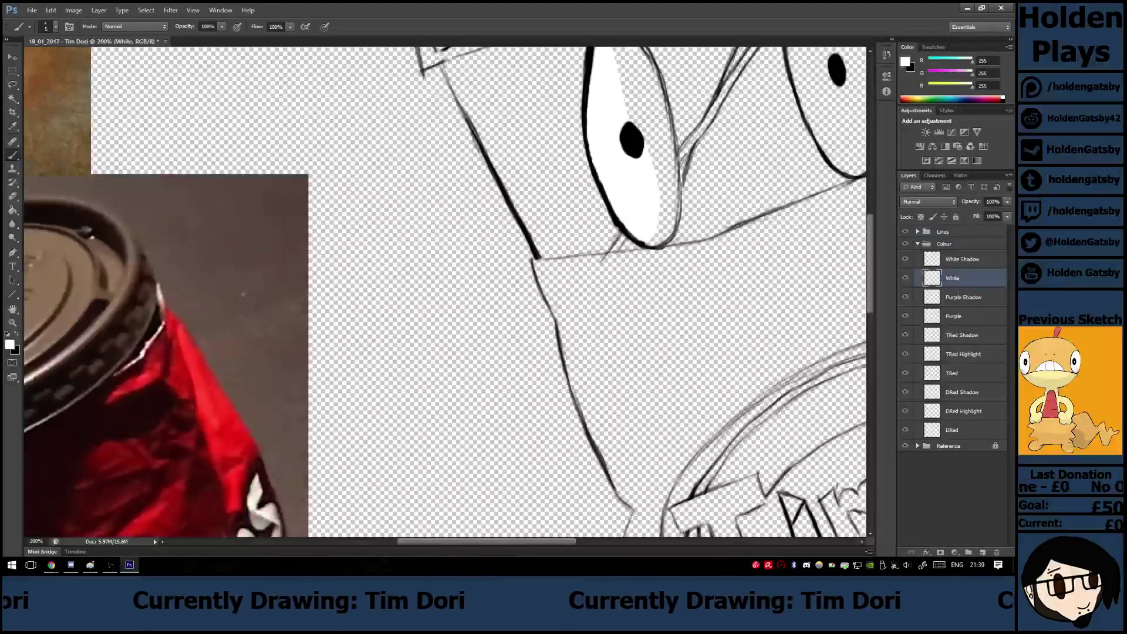
{"action": "left_click_drag", "start_coordinate": [656, 168], "coordinate": [637, 125]}
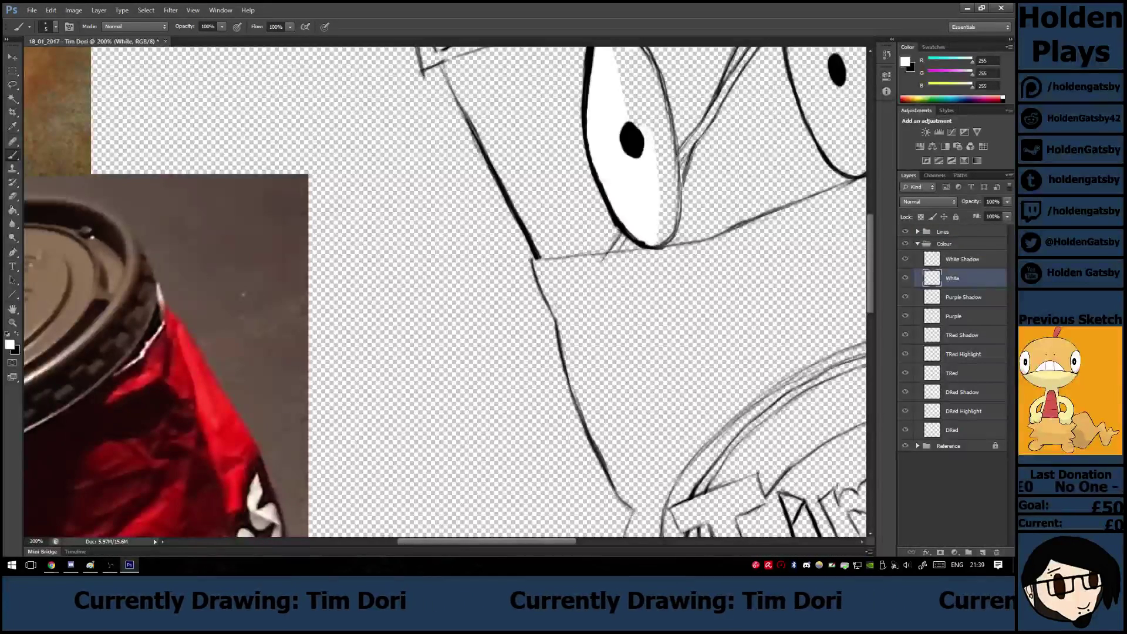
{"action": "mouse_move", "coordinate": [658, 243]}
{"action": "left_mouse_down"}
{"action": "mouse_move", "coordinate": [673, 222]}
{"action": "mouse_move", "coordinate": [664, 146]}
{"action": "left_mouse_up"}
{"action": "mouse_move", "coordinate": [663, 214]}
{"action": "left_mouse_down"}
{"action": "mouse_move", "coordinate": [643, 104]}
{"action": "mouse_move", "coordinate": [656, 113]}
{"action": "left_mouse_up"}
Enlarge the brush to 20 px and fill the remaining upper part of the left eye with white.
{"action": "scroll", "coordinate": [445, 292], "scroll_direction": "up", "scroll_amount": 5}
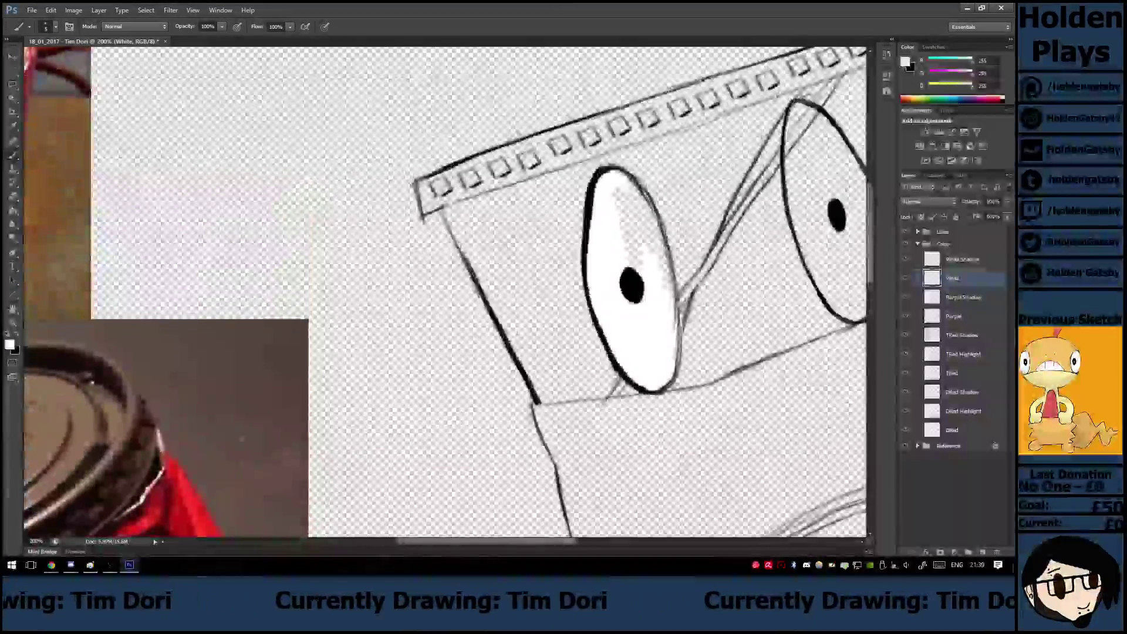
{"action": "right_click", "coordinate": [636, 232]}
{"action": "left_click_drag", "start_coordinate": [646, 256], "coordinate": [659, 256]}
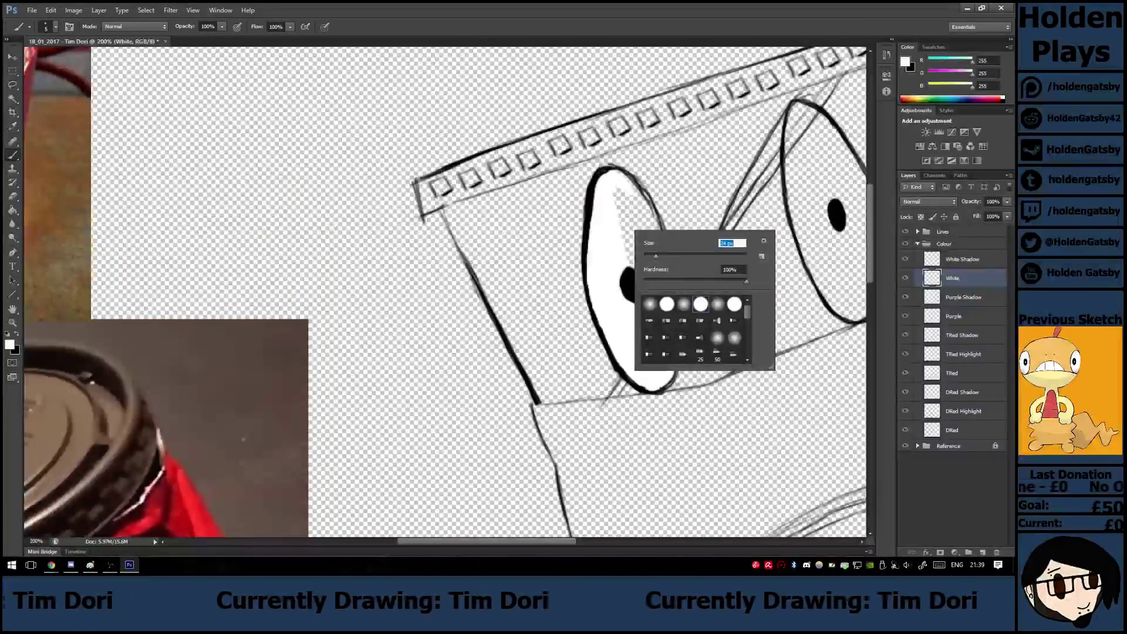
{"action": "key", "text": "Return"}
{"action": "mouse_move", "coordinate": [637, 270]}
{"action": "left_mouse_down"}
{"action": "mouse_move", "coordinate": [619, 200]}
{"action": "mouse_move", "coordinate": [646, 243]}
{"action": "left_mouse_up"}
{"action": "mouse_move", "coordinate": [631, 199]}
{"action": "left_mouse_down"}
{"action": "mouse_move", "coordinate": [640, 228]}
{"action": "mouse_move", "coordinate": [631, 182]}
{"action": "mouse_move", "coordinate": [664, 288]}
{"action": "left_mouse_up"}
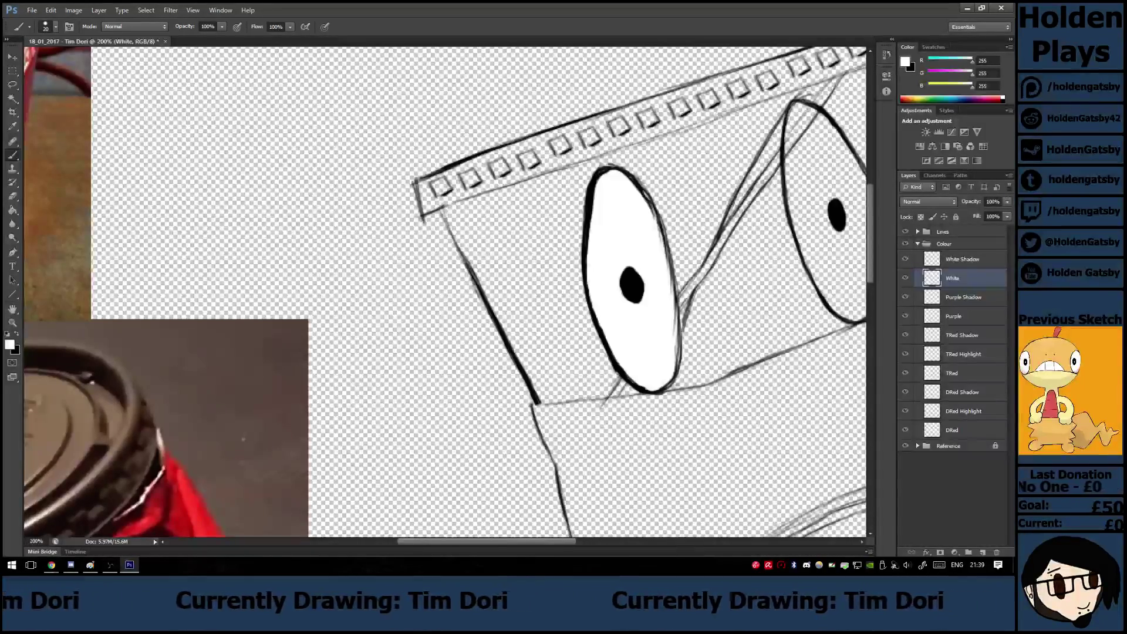
Erase the sketch line crossing inside the top of the right eye on the Cup layer, and relock that layer.
{"action": "scroll", "coordinate": [444, 292], "scroll_direction": "right", "scroll_amount": 4}
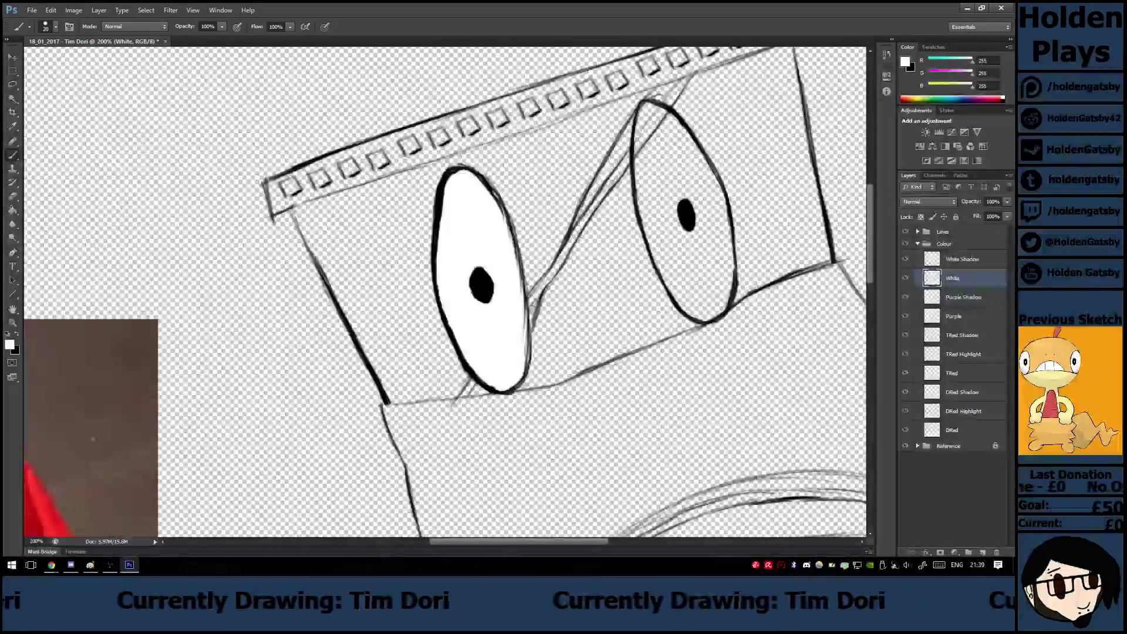
{"action": "left_click", "coordinate": [918, 232]}
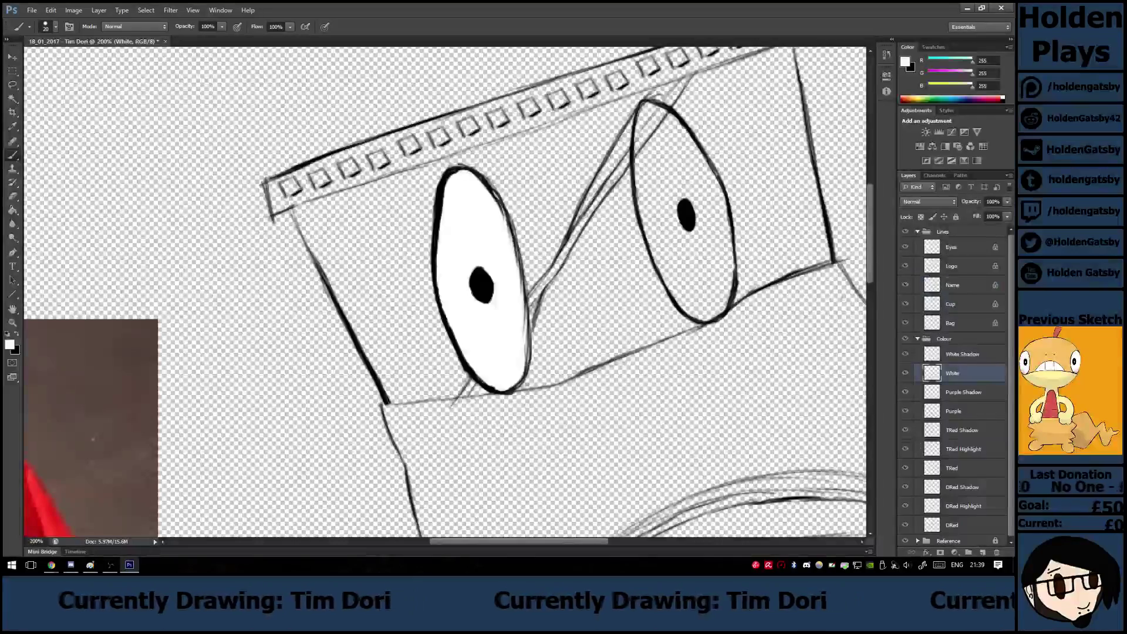
{"action": "left_click", "coordinate": [972, 304]}
{"action": "left_click", "coordinate": [933, 217]}
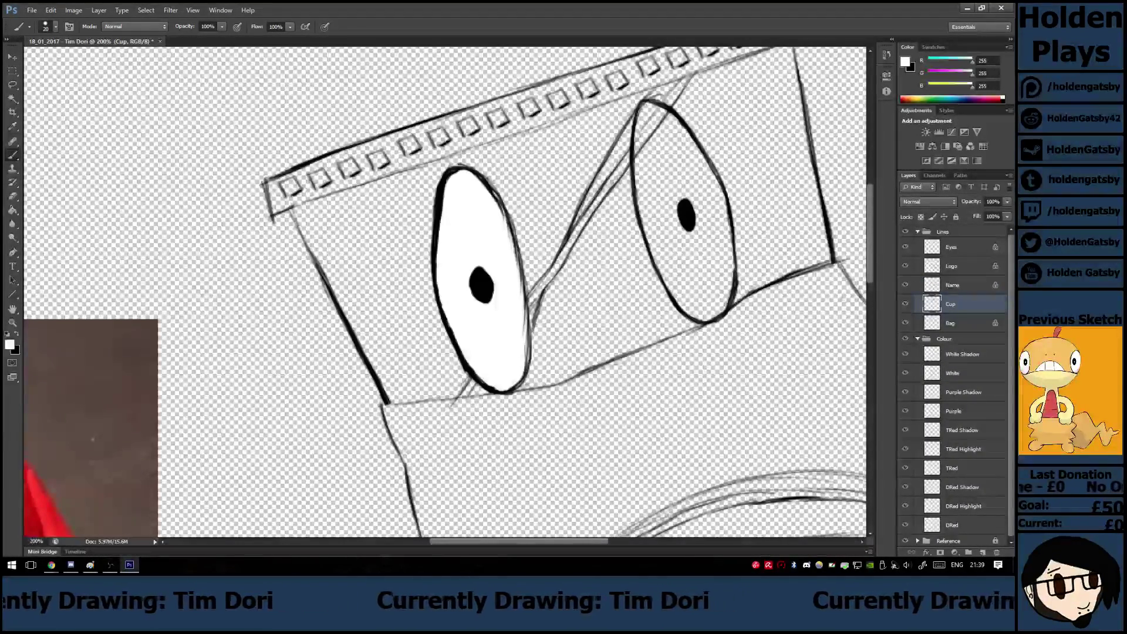
{"action": "key", "text": "e"}
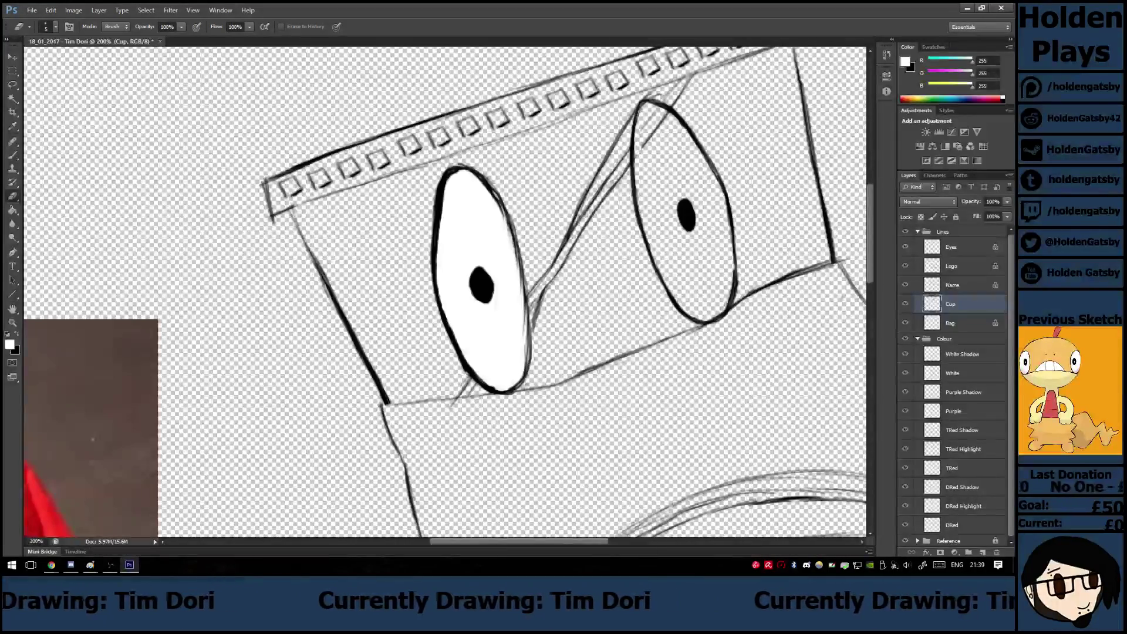
{"action": "left_click_drag", "start_coordinate": [645, 148], "coordinate": [663, 115]}
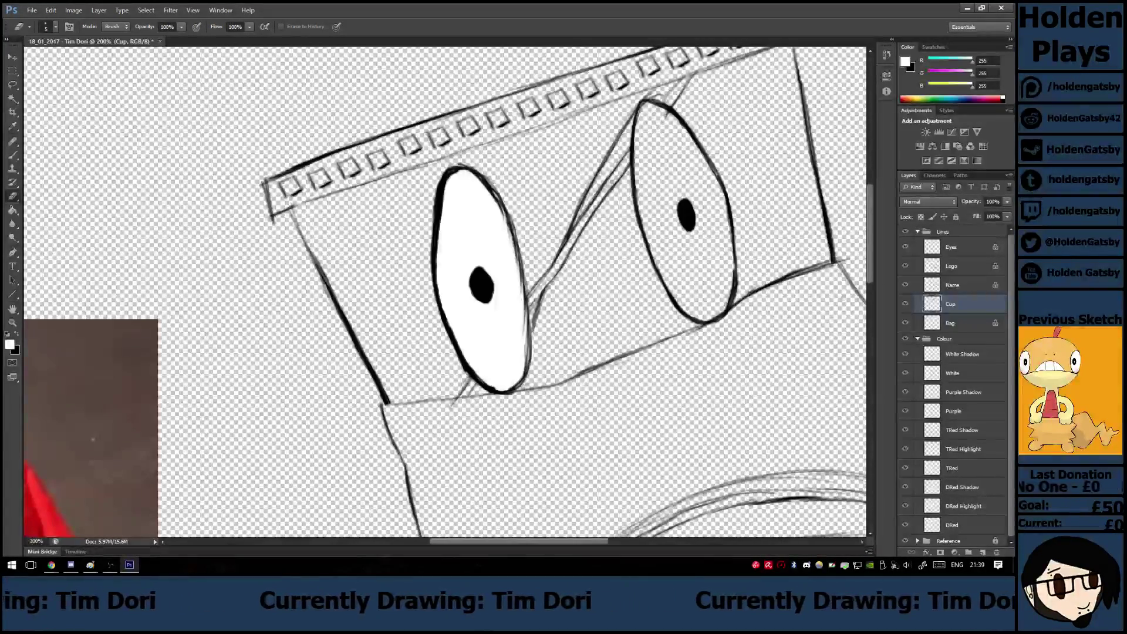
{"action": "key", "text": "b"}
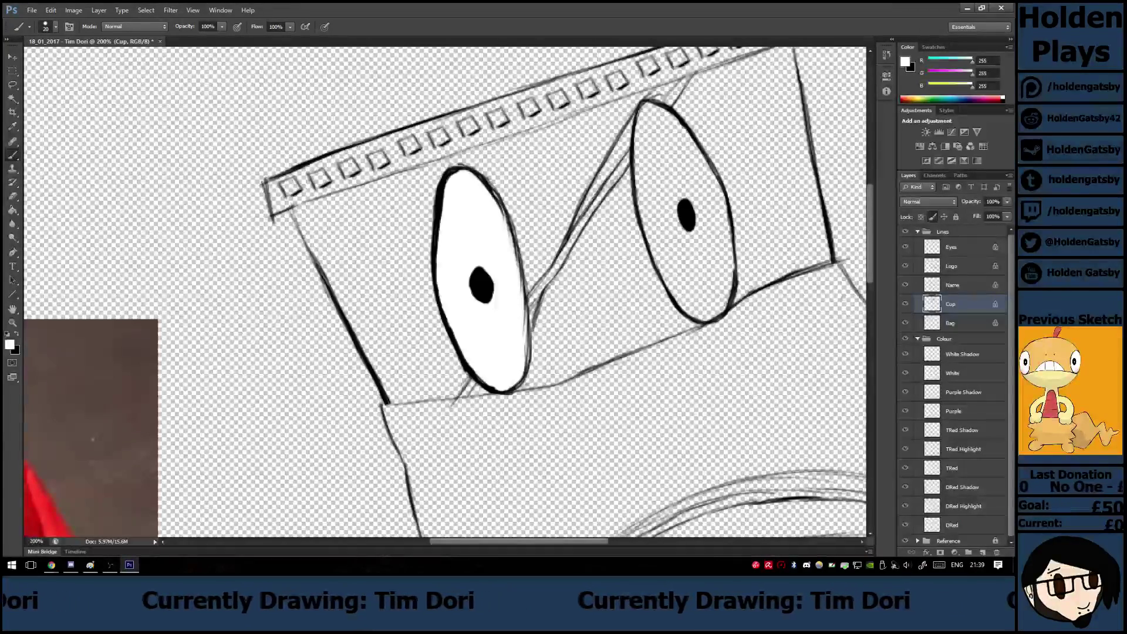
Fill the whole right eye around the pupil with white on the White layer.
{"action": "left_click", "coordinate": [918, 231]}
{"action": "left_click", "coordinate": [939, 278]}
{"action": "mouse_move", "coordinate": [651, 116]}
{"action": "left_mouse_down"}
{"action": "mouse_move", "coordinate": [645, 185]}
{"action": "mouse_move", "coordinate": [659, 262]}
{"action": "mouse_move", "coordinate": [682, 302]}
{"action": "mouse_move", "coordinate": [708, 314]}
{"action": "mouse_move", "coordinate": [721, 291]}
{"action": "mouse_move", "coordinate": [713, 189]}
{"action": "mouse_move", "coordinate": [652, 102]}
{"action": "mouse_move", "coordinate": [669, 232]}
{"action": "mouse_move", "coordinate": [696, 281]}
{"action": "mouse_move", "coordinate": [681, 176]}
{"action": "mouse_move", "coordinate": [708, 223]}
{"action": "left_mouse_up"}
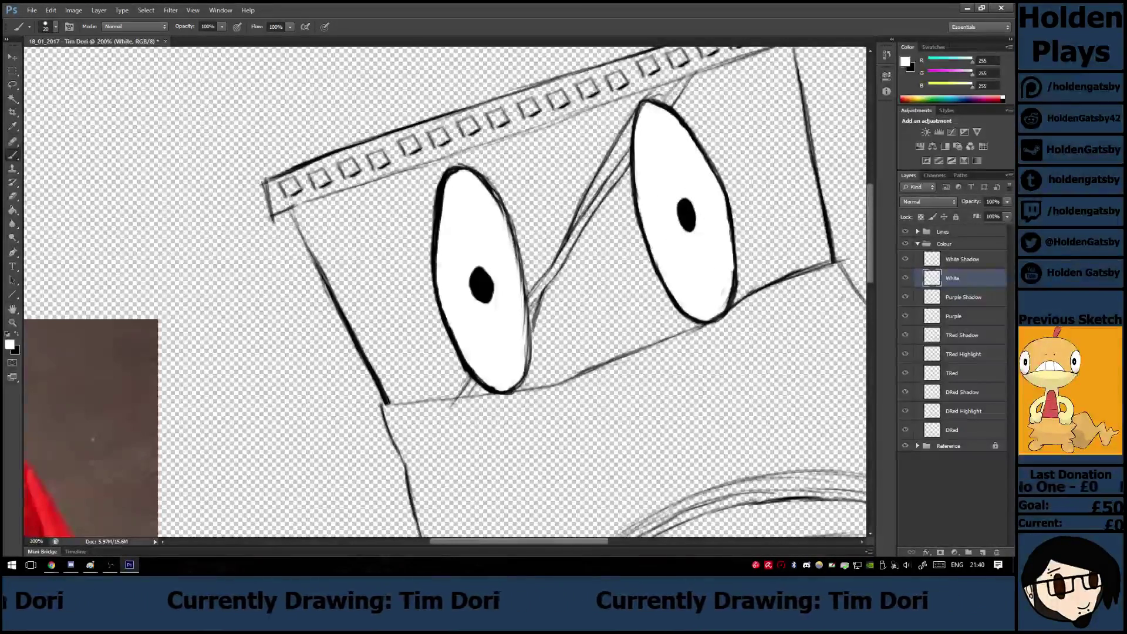
Erase the doubled outline along the left eye's inner right edge on the Eyes layer, relock it and collapse the Lines group.
{"action": "left_click", "coordinate": [918, 232]}
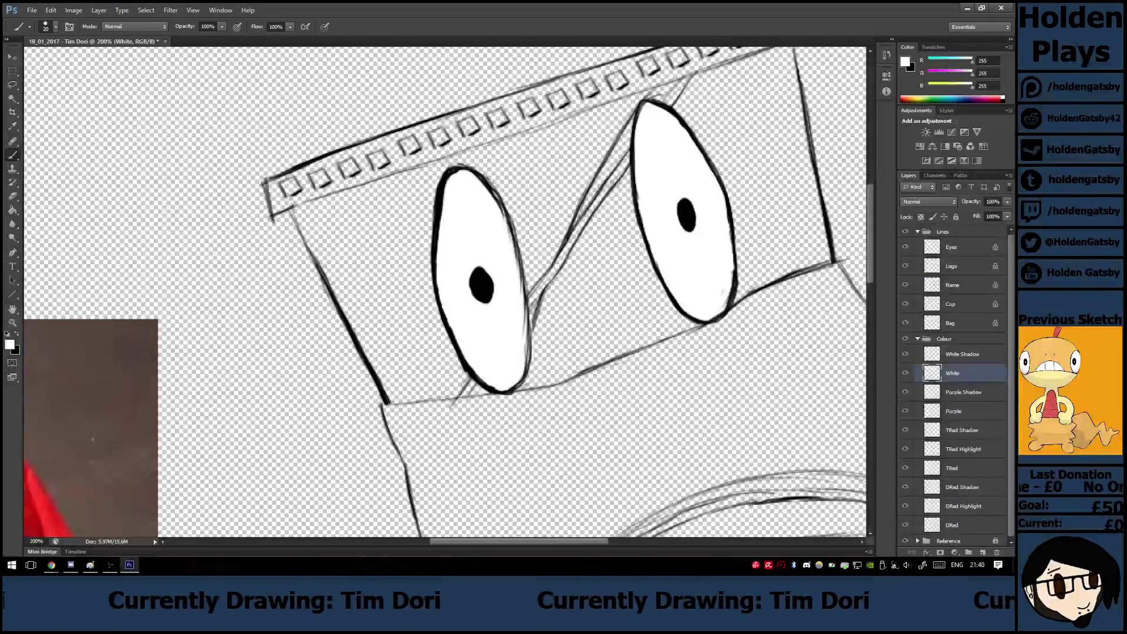
{"action": "left_click", "coordinate": [963, 247]}
{"action": "left_click", "coordinate": [956, 217]}
{"action": "key", "text": "e"}
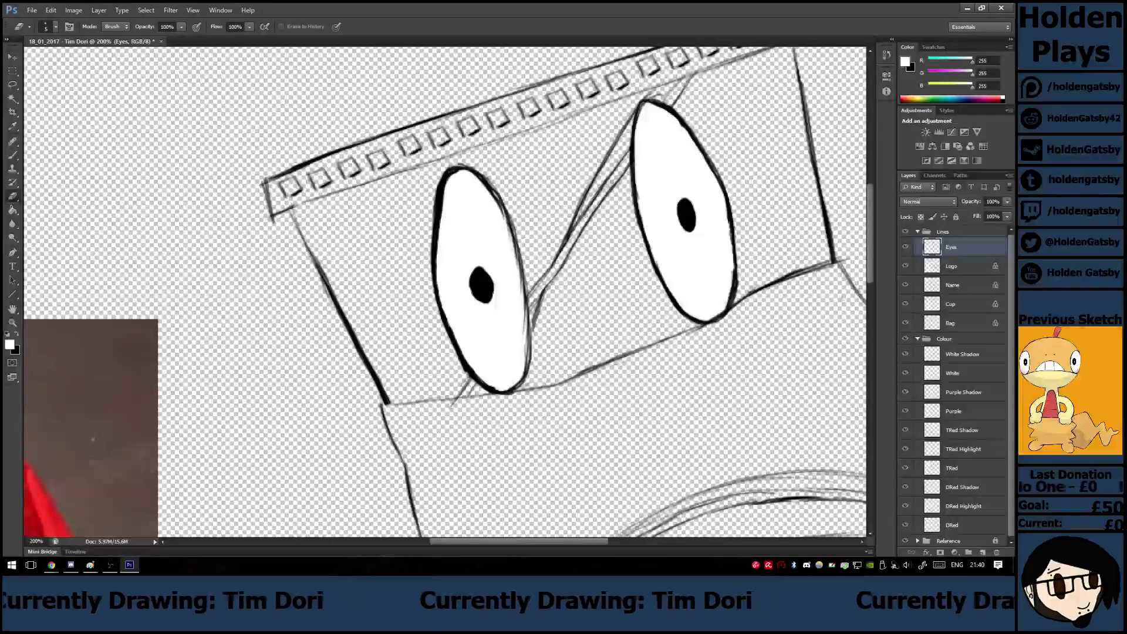
{"action": "mouse_move", "coordinate": [524, 315]}
{"action": "left_mouse_down"}
{"action": "mouse_move", "coordinate": [527, 367]}
{"action": "mouse_move", "coordinate": [515, 252]}
{"action": "mouse_move", "coordinate": [485, 184]}
{"action": "left_mouse_up"}
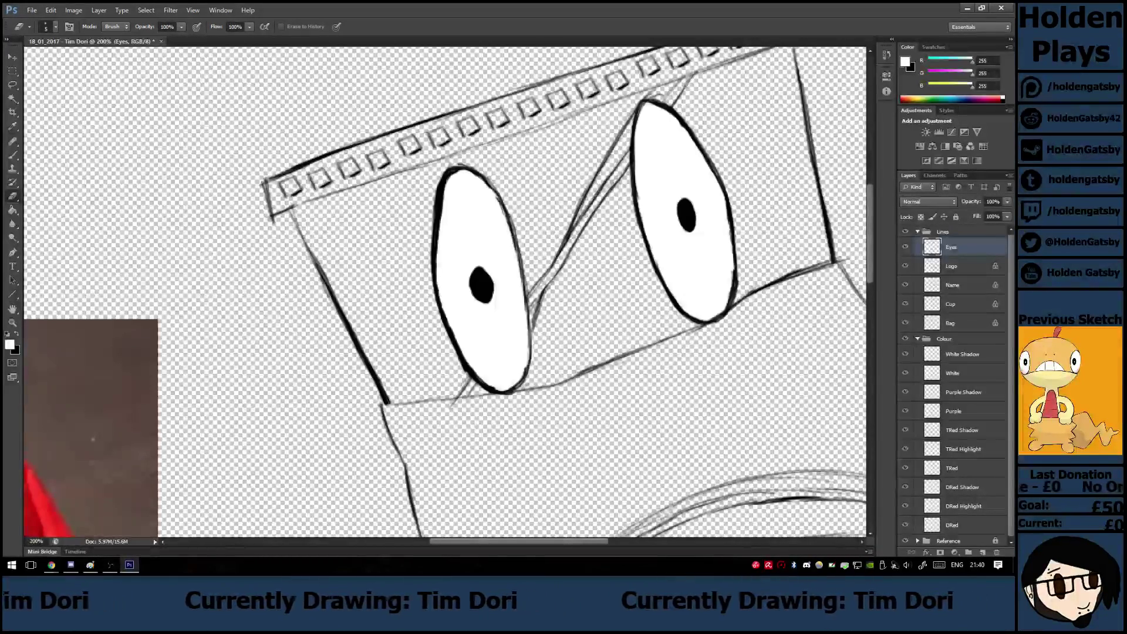
{"action": "key", "text": "b"}
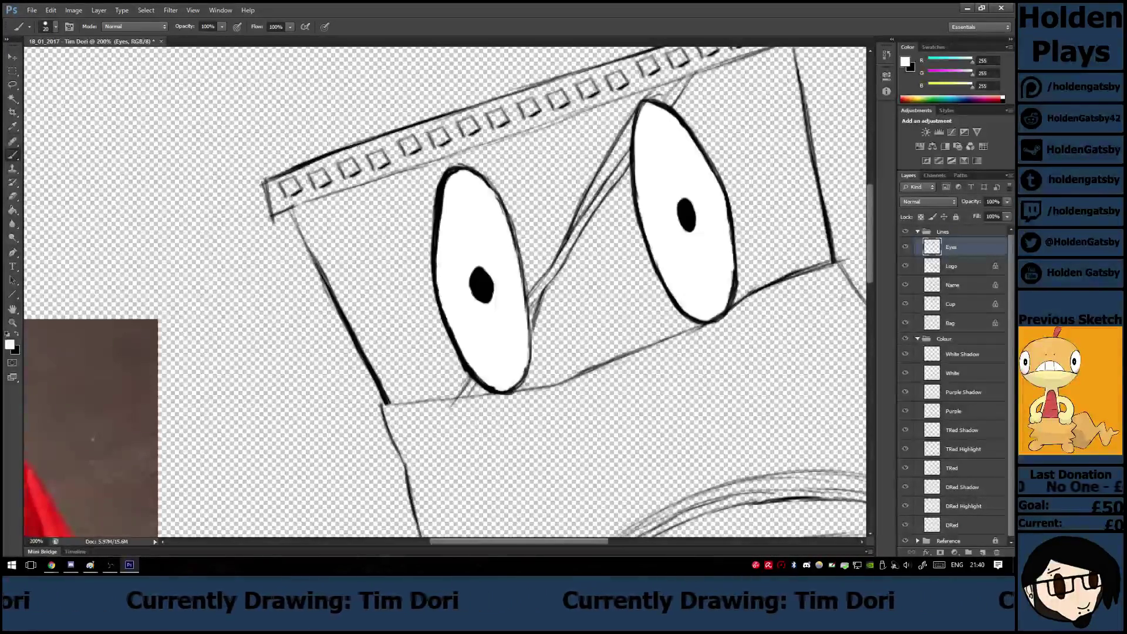
{"action": "left_click", "coordinate": [956, 216]}
{"action": "left_click", "coordinate": [952, 231]}
{"action": "left_click", "coordinate": [918, 232]}
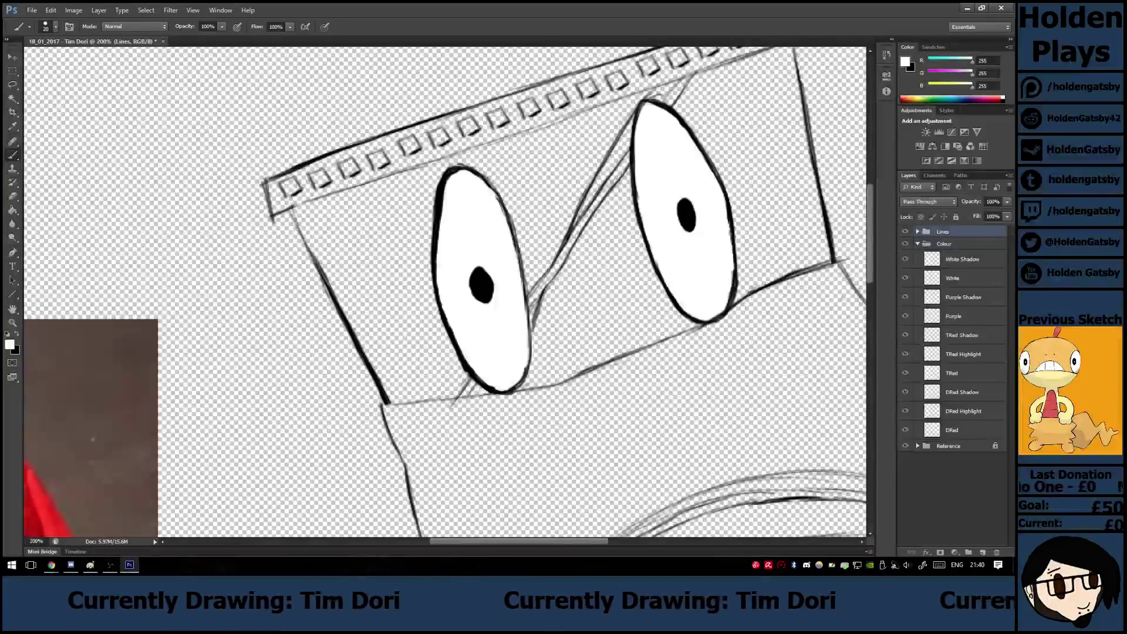
{"action": "key", "text": "ctrl+minus"}
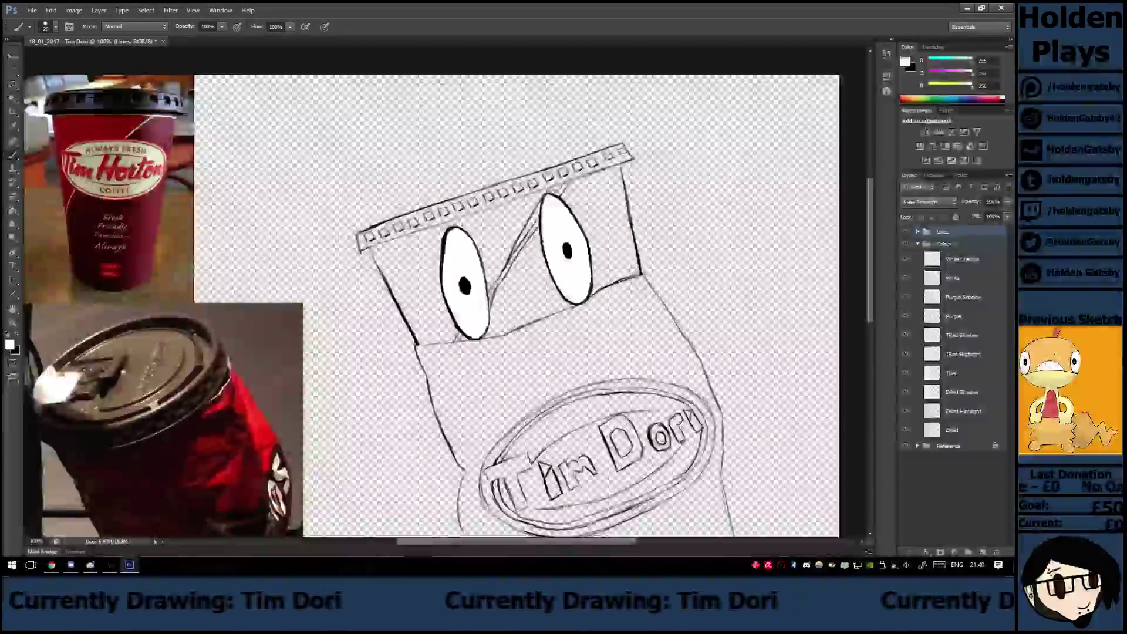
{"action": "scroll", "coordinate": [517, 294], "scroll_direction": "down", "scroll_amount": 3}
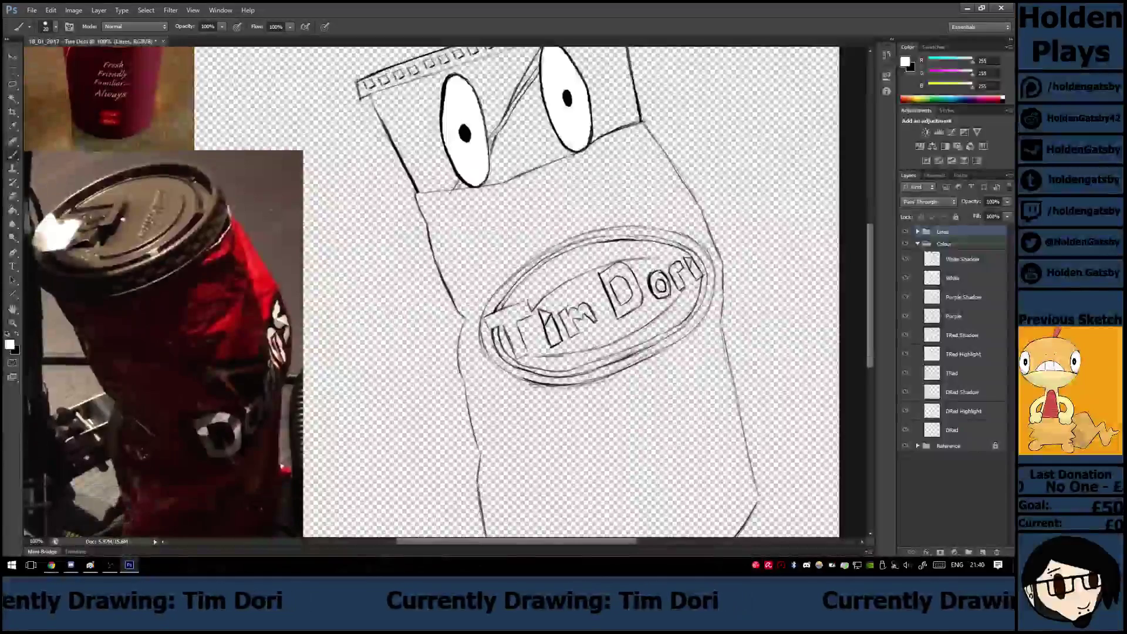
Paint the upper-left and left rim of the Tim Dori logo oval white on the White layer.
{"action": "left_click", "coordinate": [969, 278]}
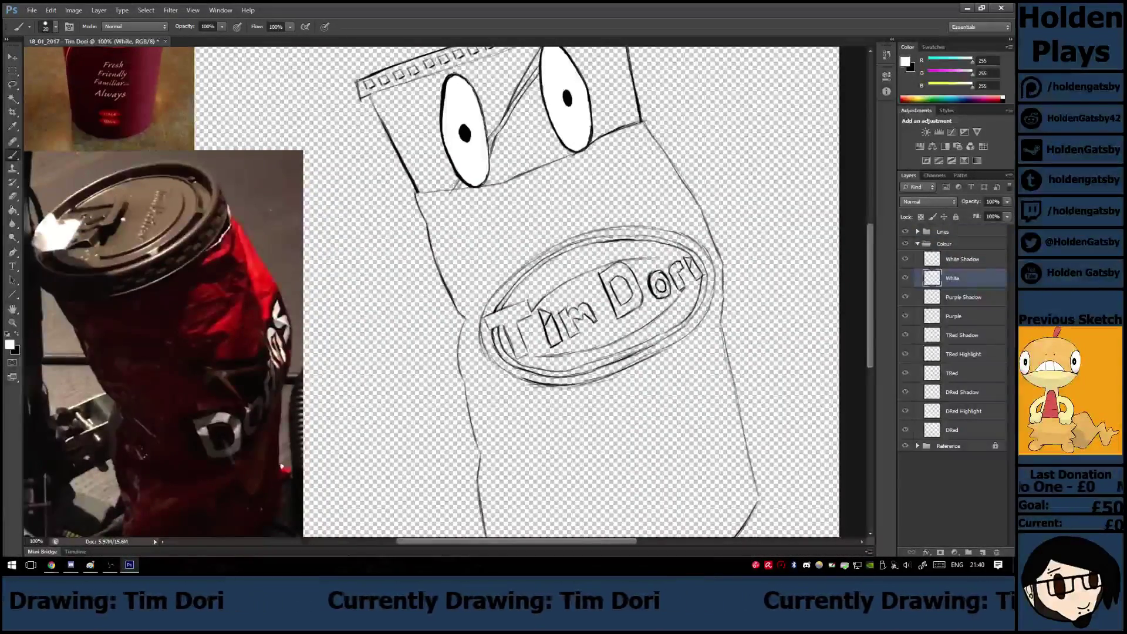
{"action": "key", "text": "ctrl+plus"}
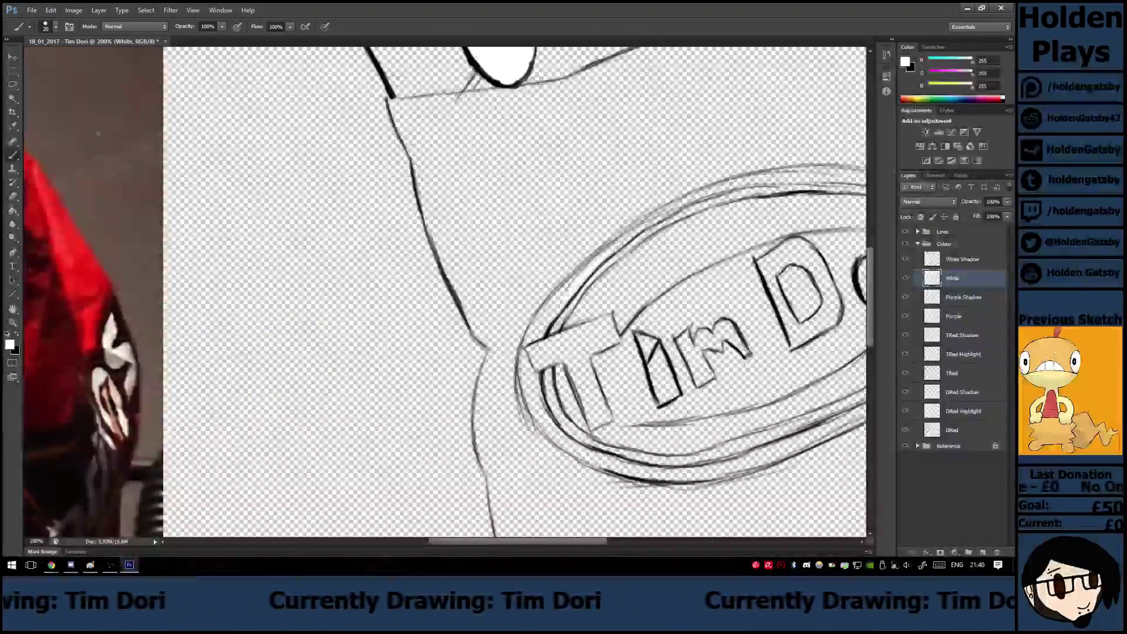
{"action": "mouse_move", "coordinate": [578, 289]}
{"action": "left_mouse_down"}
{"action": "mouse_move", "coordinate": [558, 317]}
{"action": "mouse_move", "coordinate": [590, 272]}
{"action": "mouse_move", "coordinate": [660, 214]}
{"action": "mouse_move", "coordinate": [729, 191]}
{"action": "left_mouse_up"}
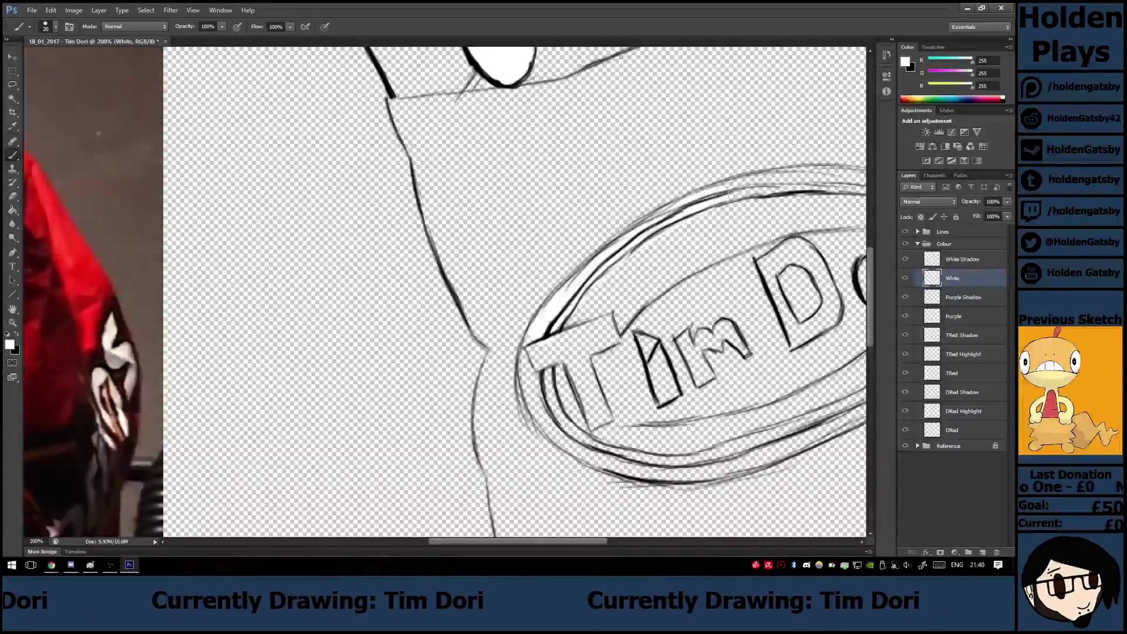
{"action": "mouse_move", "coordinate": [549, 347]}
{"action": "left_mouse_down"}
{"action": "mouse_move", "coordinate": [531, 370]}
{"action": "mouse_move", "coordinate": [522, 358]}
{"action": "mouse_move", "coordinate": [540, 408]}
{"action": "mouse_move", "coordinate": [561, 423]}
{"action": "mouse_move", "coordinate": [552, 431]}
{"action": "mouse_move", "coordinate": [587, 448]}
{"action": "left_mouse_up"}
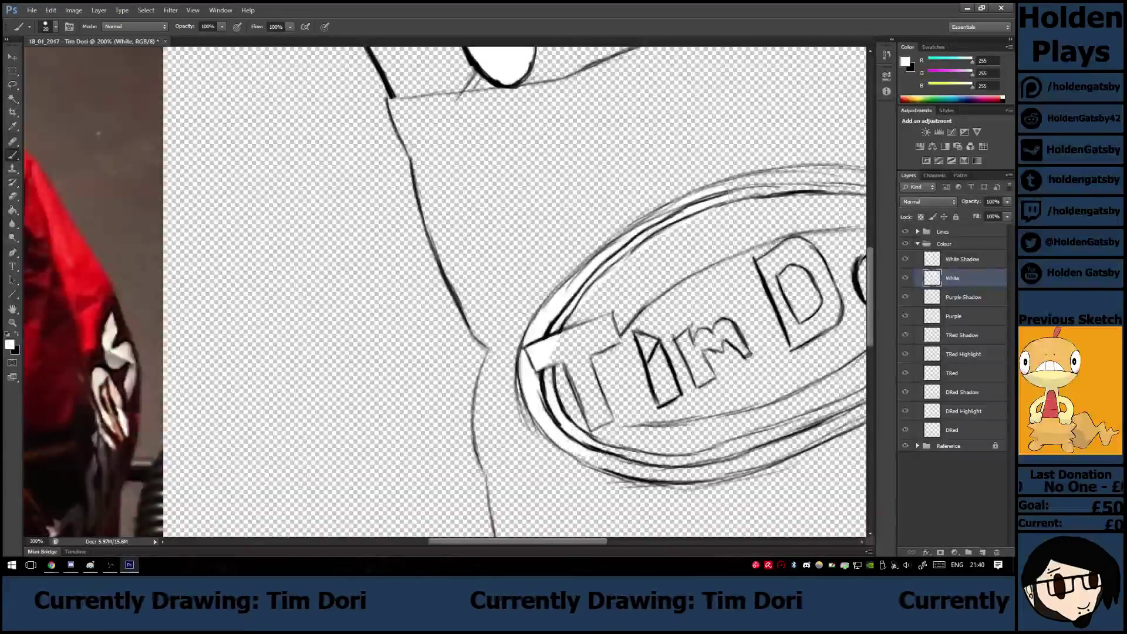
Add a new layer beneath all the layer groups and fill it with black.
{"action": "left_click", "coordinate": [952, 499]}
{"action": "left_click", "coordinate": [983, 552]}
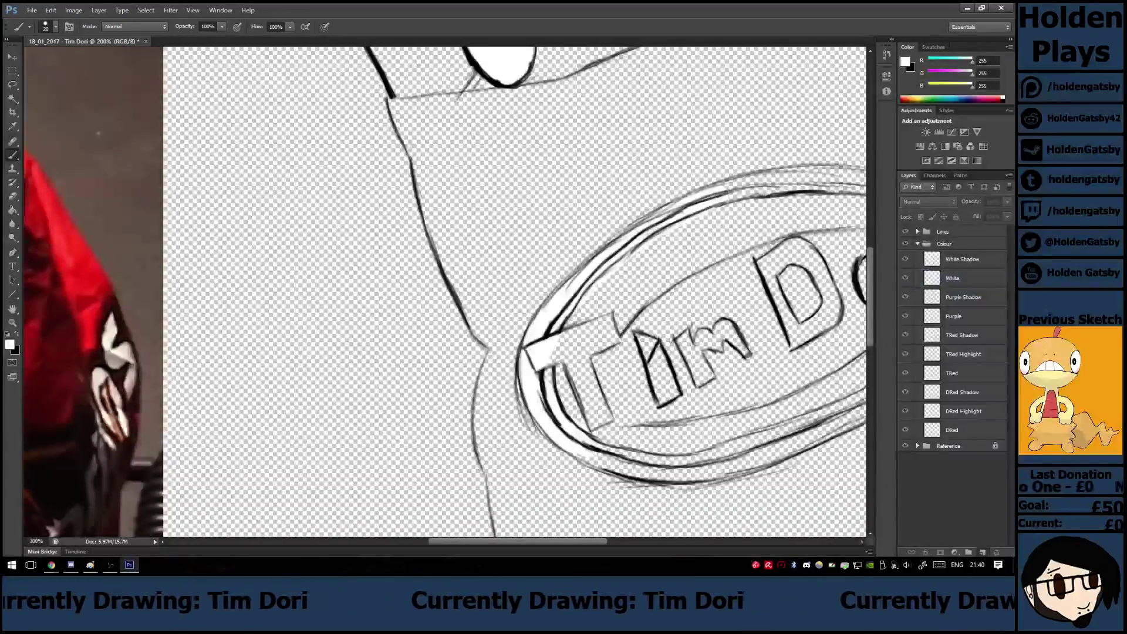
{"action": "left_click_drag", "start_coordinate": [958, 235], "coordinate": [959, 479]}
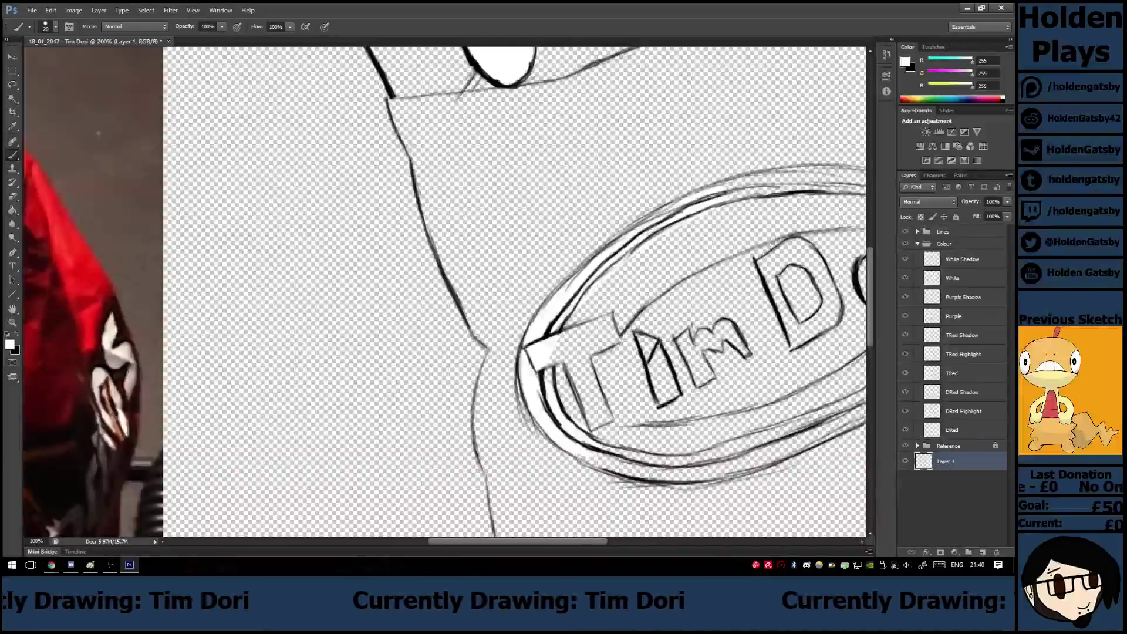
{"action": "key", "text": "x"}
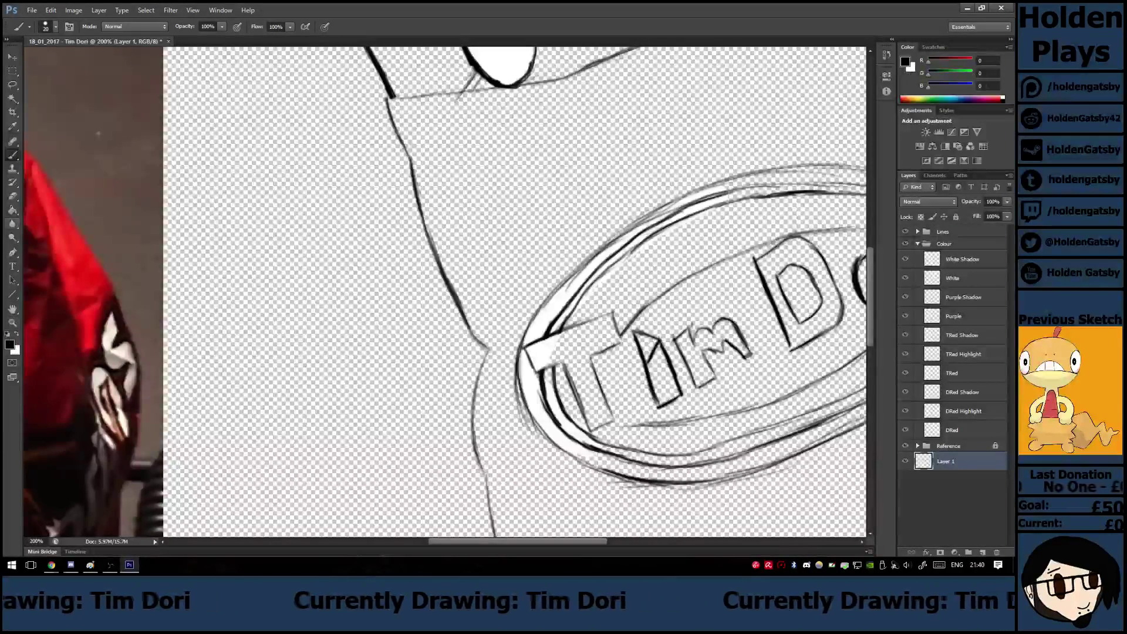
{"action": "key", "text": "g"}
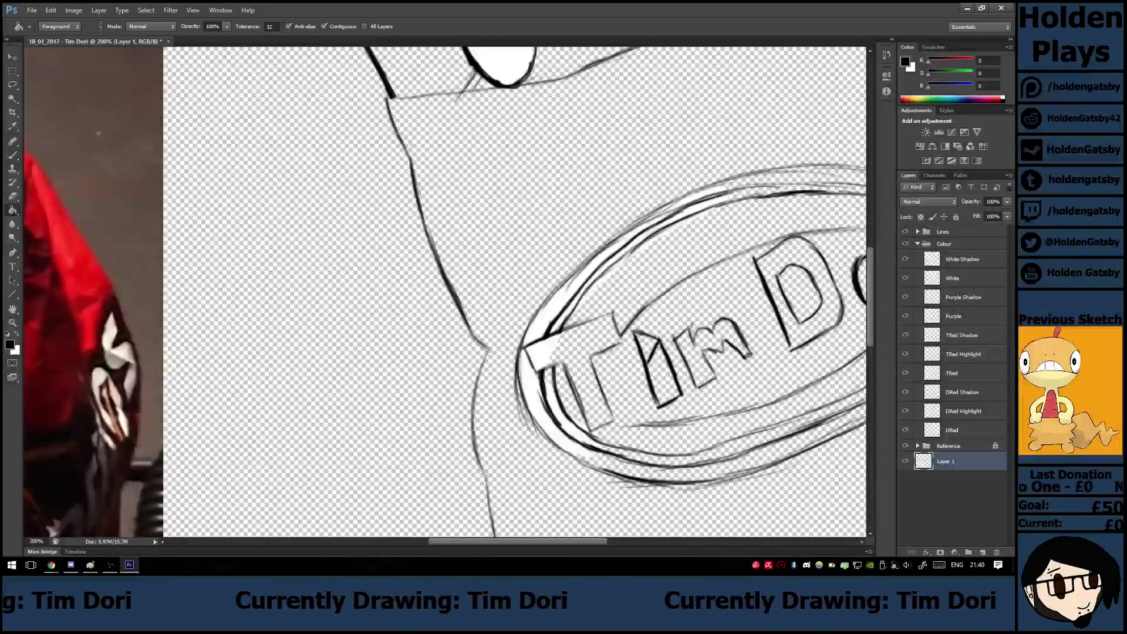
{"action": "key", "text": "alt+BackSpace"}
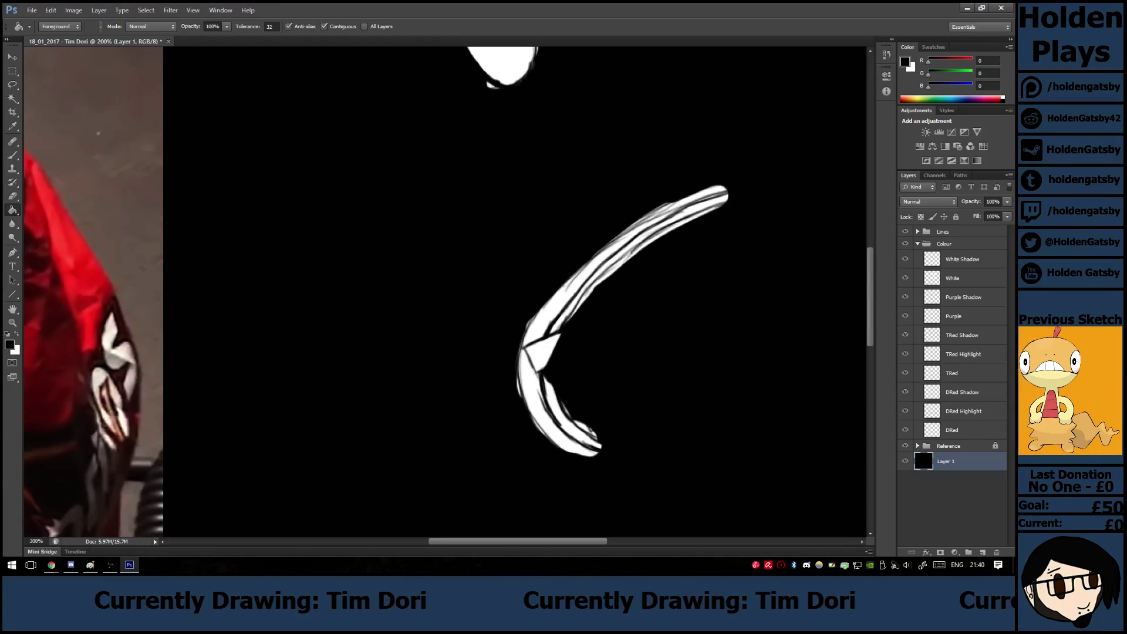
Set the foreground colour to dark red aa2323 and refill the bottom layer with it.
{"action": "left_click", "coordinate": [10, 344]}
{"action": "left_click", "coordinate": [475, 197]}
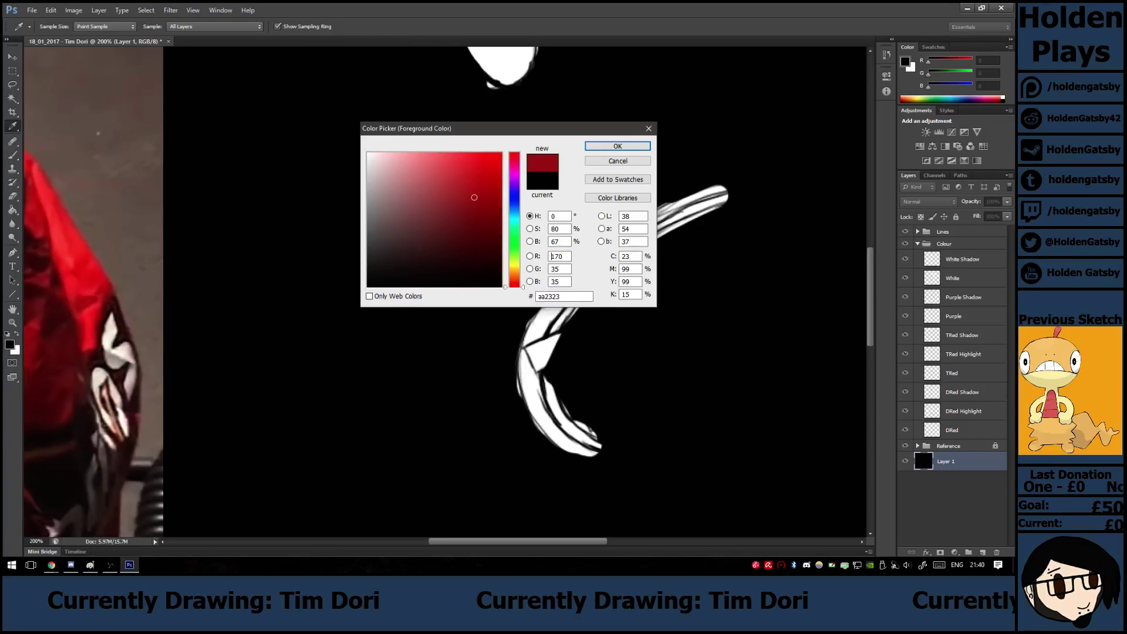
{"action": "key", "text": "Return"}
{"action": "key", "text": "alt+BackSpace"}
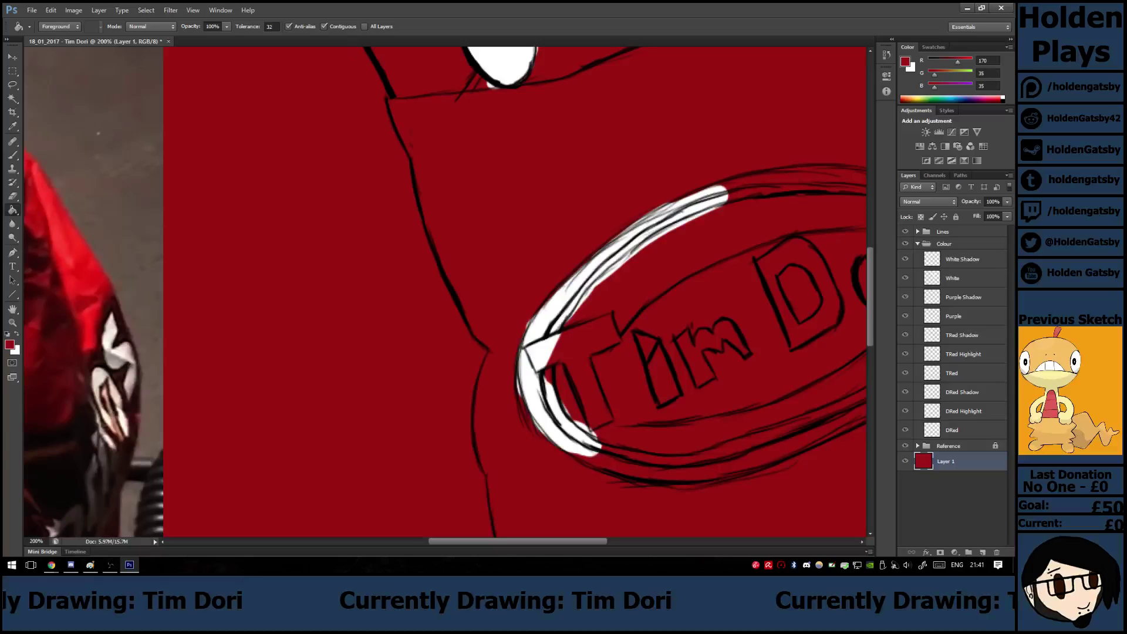
Paint the T and the area above it white on the White layer, and trim the overspill at the logo's left edge.
{"action": "key", "text": "b"}
{"action": "left_click", "coordinate": [962, 278]}
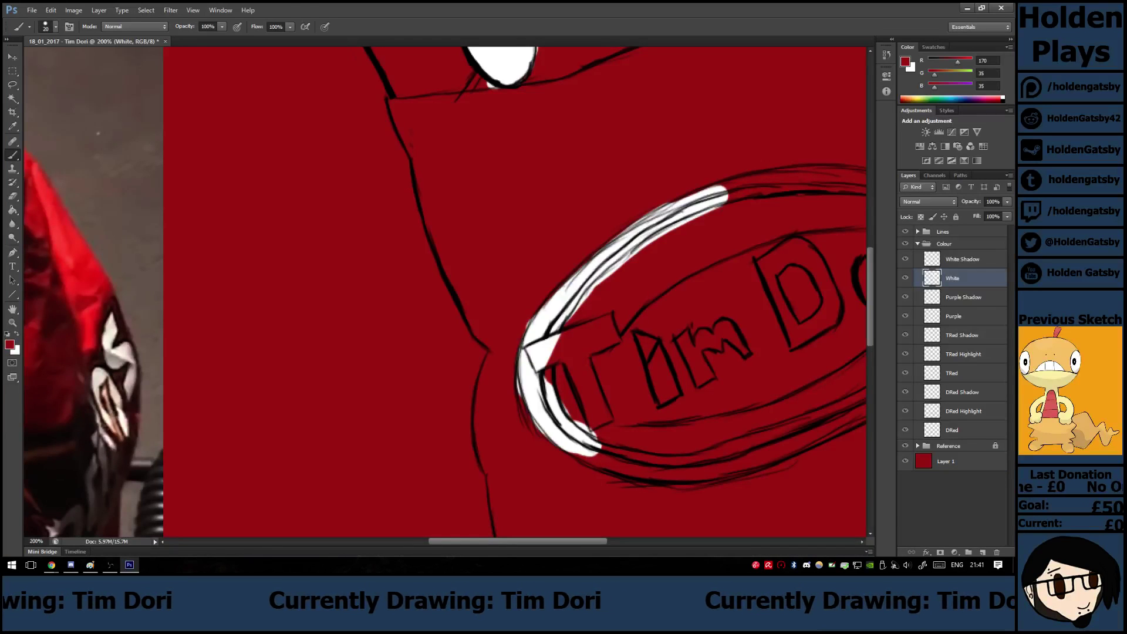
{"action": "key", "text": "x"}
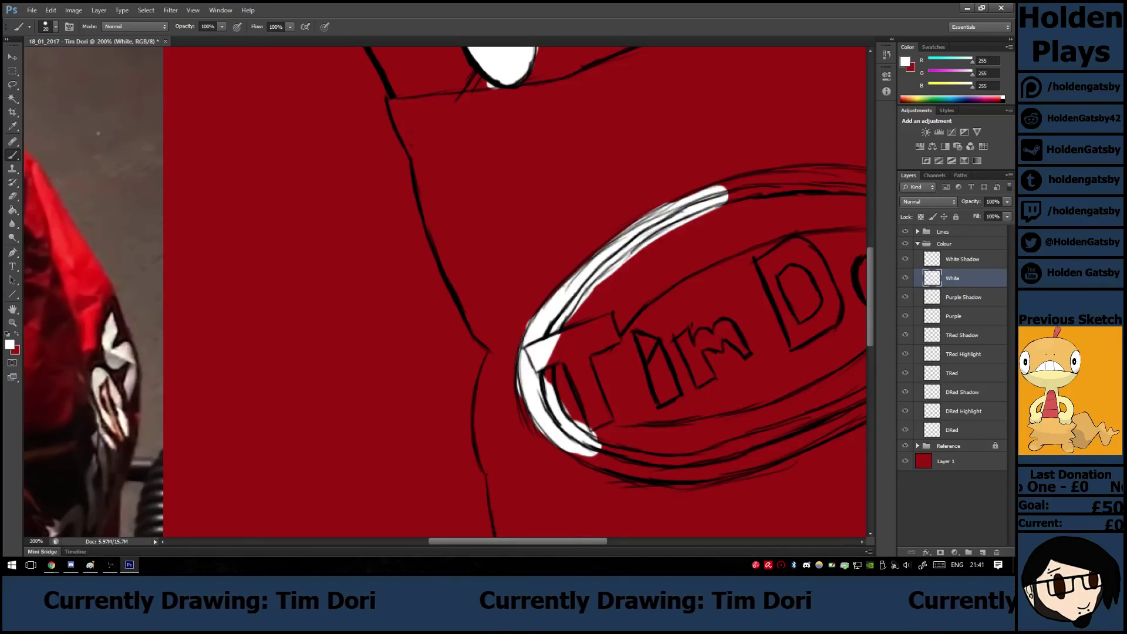
{"action": "mouse_move", "coordinate": [687, 235]}
{"action": "left_mouse_down"}
{"action": "mouse_move", "coordinate": [593, 320]}
{"action": "mouse_move", "coordinate": [570, 364]}
{"action": "mouse_move", "coordinate": [558, 399]}
{"action": "mouse_move", "coordinate": [605, 411]}
{"action": "left_mouse_up"}
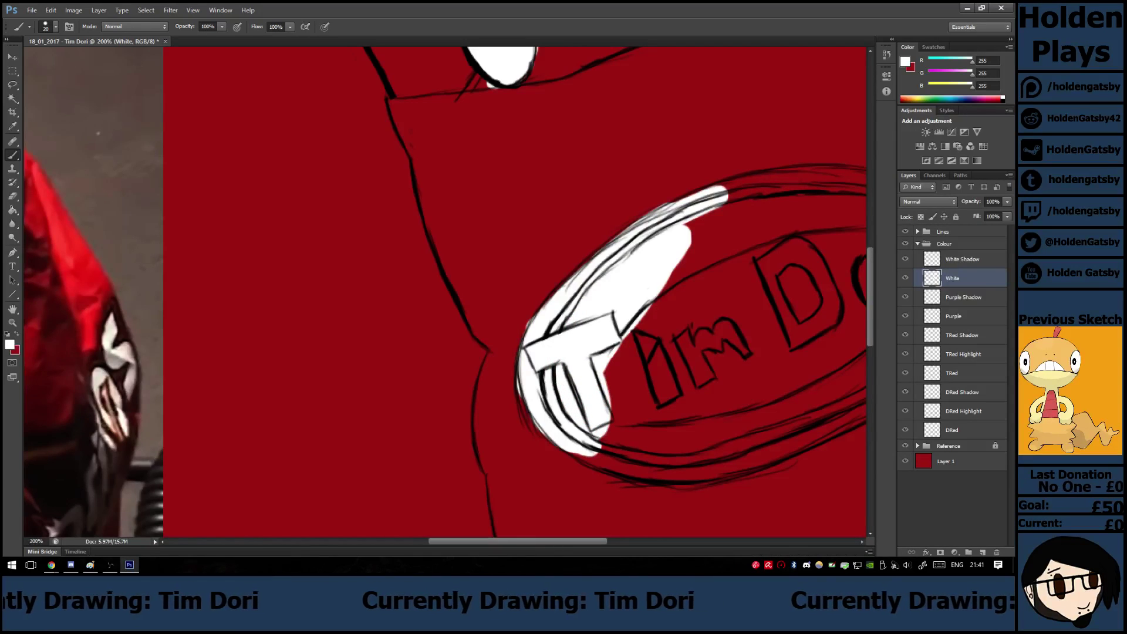
{"action": "key", "text": "e"}
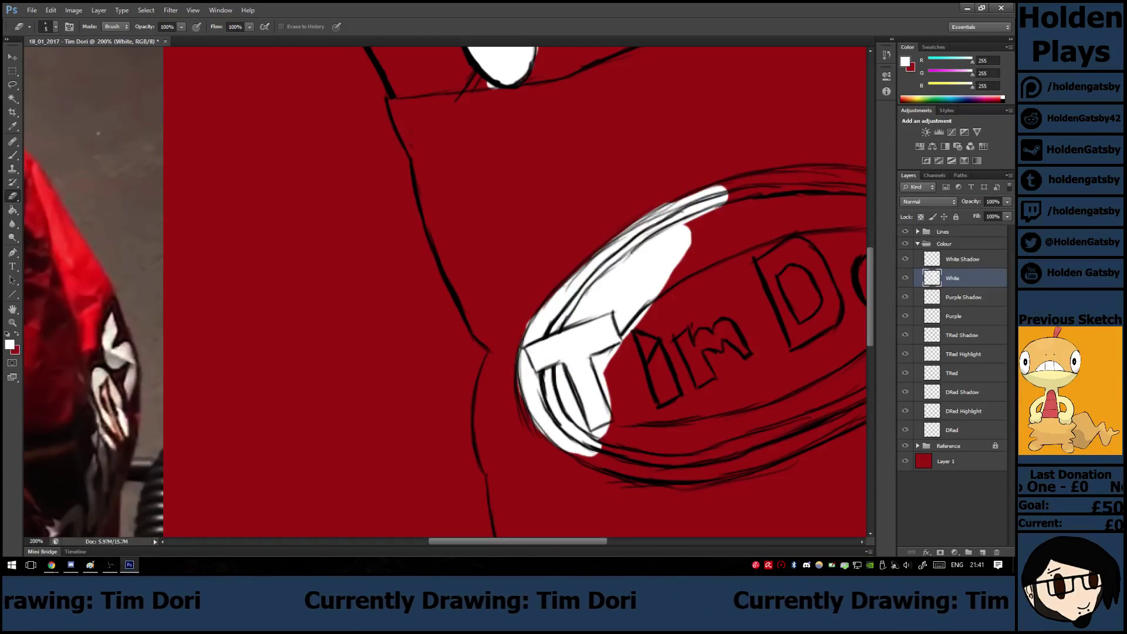
{"action": "left_click_drag", "start_coordinate": [519, 376], "coordinate": [520, 392]}
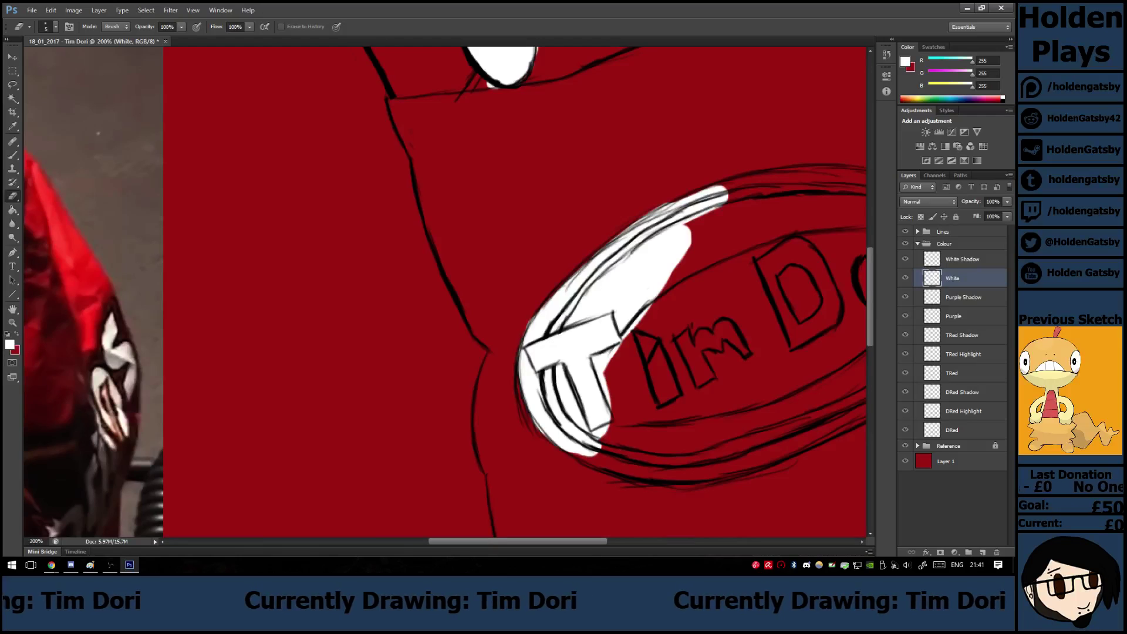
Extend the white fill across the "im" lettering and the lower-left rim of the logo oval.
{"action": "key", "text": "b"}
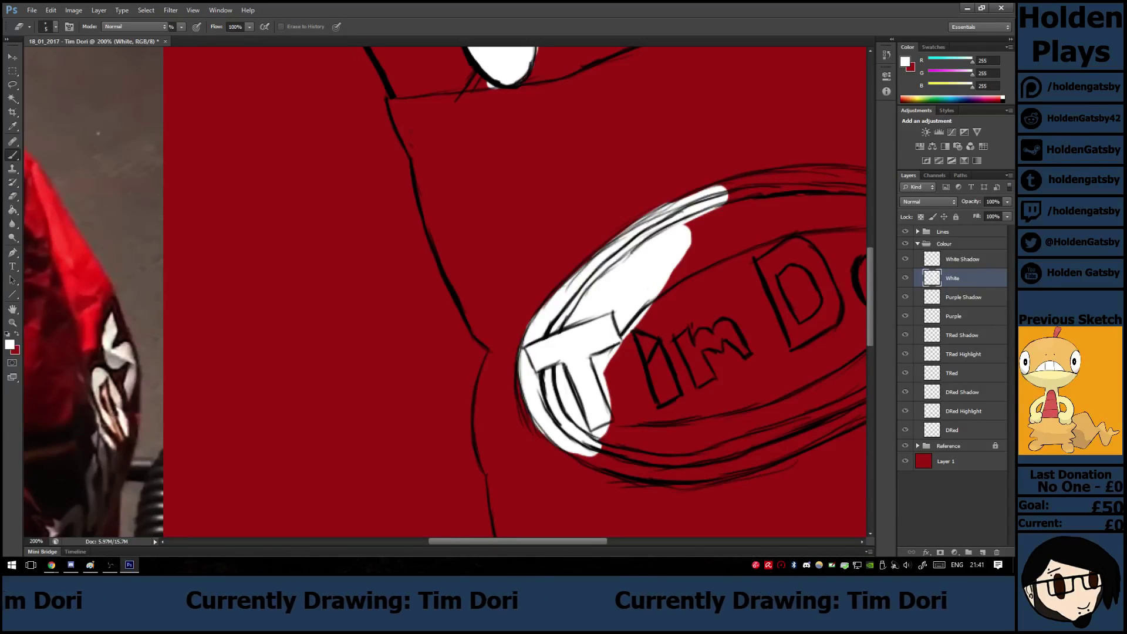
{"action": "mouse_move", "coordinate": [552, 446]}
{"action": "left_mouse_down"}
{"action": "mouse_move", "coordinate": [640, 461]}
{"action": "mouse_move", "coordinate": [623, 399]}
{"action": "mouse_move", "coordinate": [676, 431]}
{"action": "mouse_move", "coordinate": [643, 428]}
{"action": "mouse_move", "coordinate": [685, 447]}
{"action": "mouse_move", "coordinate": [720, 311]}
{"action": "mouse_move", "coordinate": [805, 399]}
{"action": "left_mouse_up"}
{"action": "left_click_drag", "start_coordinate": [743, 302], "coordinate": [805, 382]}
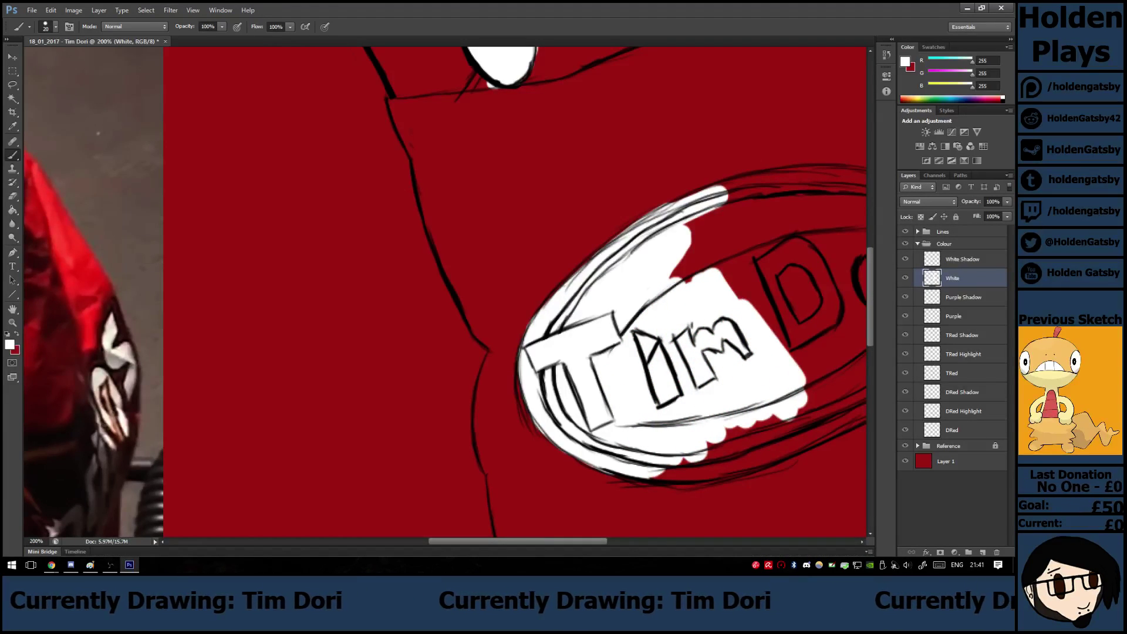
Fill the rest of the logo oval with white, covering the top band, the "Dori" lettering and the right and lower rims.
{"action": "scroll", "coordinate": [445, 291], "scroll_direction": "right", "scroll_amount": 5}
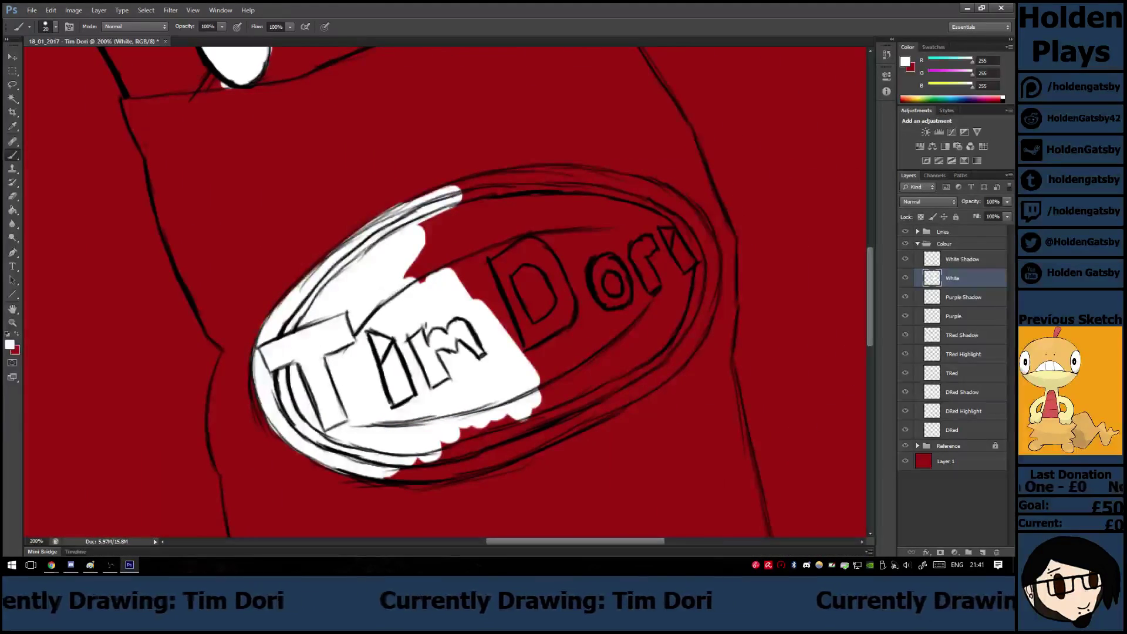
{"action": "mouse_move", "coordinate": [572, 264]}
{"action": "left_mouse_down"}
{"action": "mouse_move", "coordinate": [505, 317]}
{"action": "mouse_move", "coordinate": [605, 270]}
{"action": "mouse_move", "coordinate": [469, 265]}
{"action": "mouse_move", "coordinate": [411, 240]}
{"action": "left_mouse_up"}
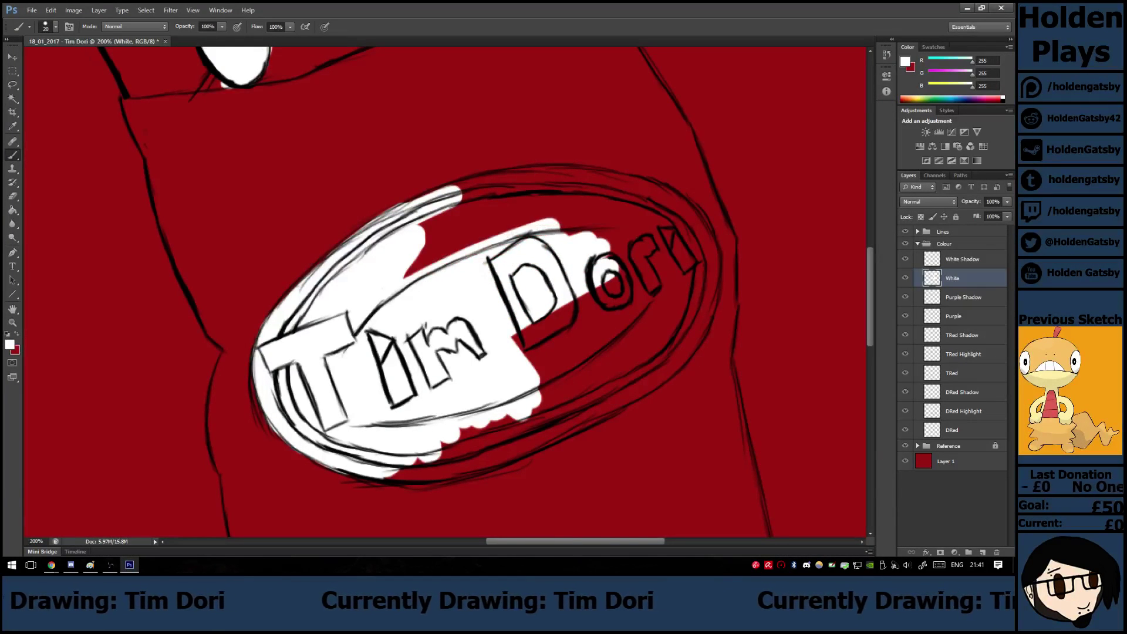
{"action": "mouse_move", "coordinate": [547, 226]}
{"action": "left_mouse_down"}
{"action": "mouse_move", "coordinate": [555, 213]}
{"action": "mouse_move", "coordinate": [492, 188]}
{"action": "mouse_move", "coordinate": [411, 202]}
{"action": "mouse_move", "coordinate": [540, 173]}
{"action": "mouse_move", "coordinate": [622, 182]}
{"action": "mouse_move", "coordinate": [664, 226]}
{"action": "mouse_move", "coordinate": [558, 328]}
{"action": "left_mouse_up"}
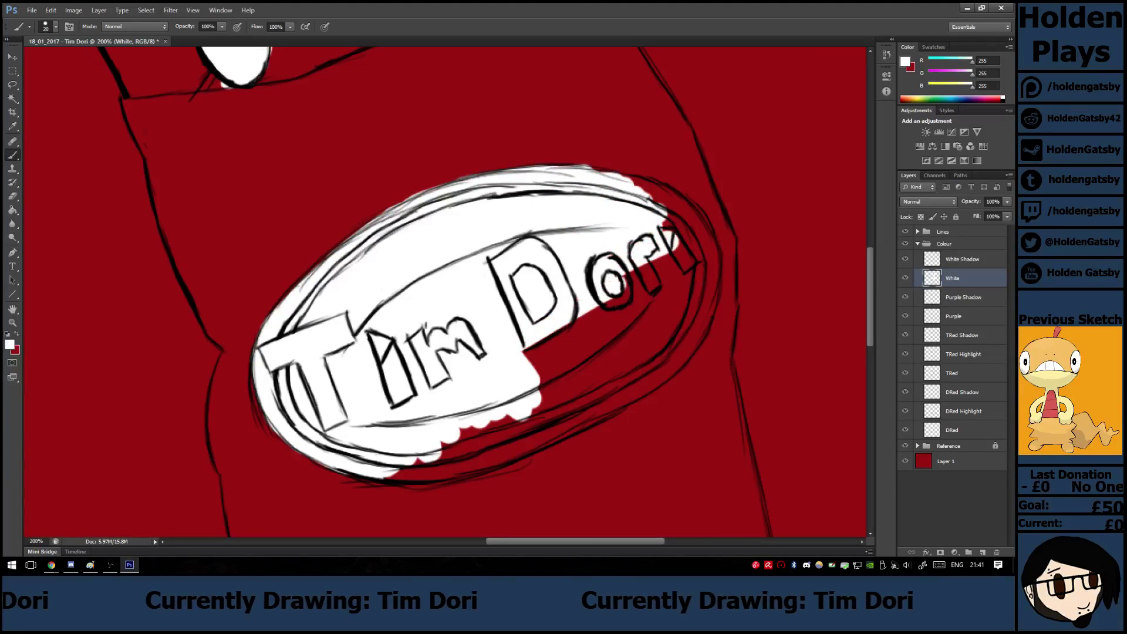
{"action": "mouse_move", "coordinate": [664, 264]}
{"action": "left_mouse_down"}
{"action": "mouse_move", "coordinate": [622, 364]}
{"action": "mouse_move", "coordinate": [399, 473]}
{"action": "mouse_move", "coordinate": [502, 455]}
{"action": "mouse_move", "coordinate": [570, 418]}
{"action": "mouse_move", "coordinate": [481, 443]}
{"action": "mouse_move", "coordinate": [599, 402]}
{"action": "mouse_move", "coordinate": [531, 443]}
{"action": "mouse_move", "coordinate": [675, 368]}
{"action": "mouse_move", "coordinate": [716, 302]}
{"action": "mouse_move", "coordinate": [695, 226]}
{"action": "mouse_move", "coordinate": [660, 202]}
{"action": "mouse_move", "coordinate": [681, 200]}
{"action": "mouse_move", "coordinate": [599, 176]}
{"action": "mouse_move", "coordinate": [663, 229]}
{"action": "mouse_move", "coordinate": [666, 270]}
{"action": "mouse_move", "coordinate": [637, 352]}
{"action": "left_mouse_up"}
{"action": "left_click_drag", "start_coordinate": [687, 282], "coordinate": [663, 340]}
{"action": "left_click", "coordinate": [614, 370]}
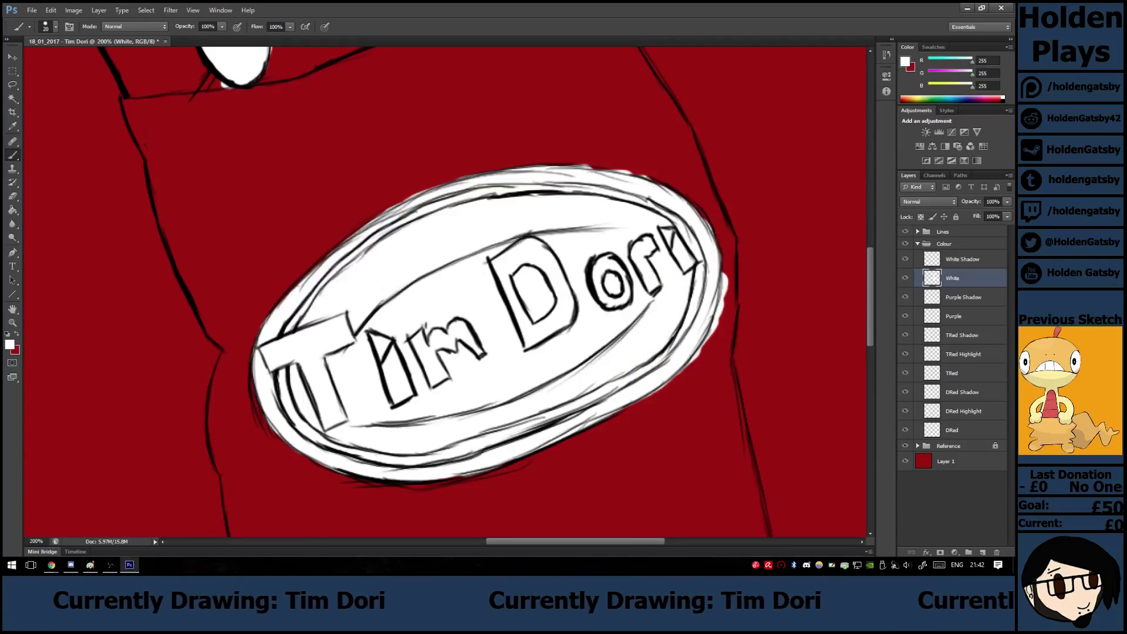
Erase the white overspill outside the outlines of both eyes on the White layer.
{"action": "scroll", "coordinate": [446, 294], "scroll_direction": "up", "scroll_amount": 5}
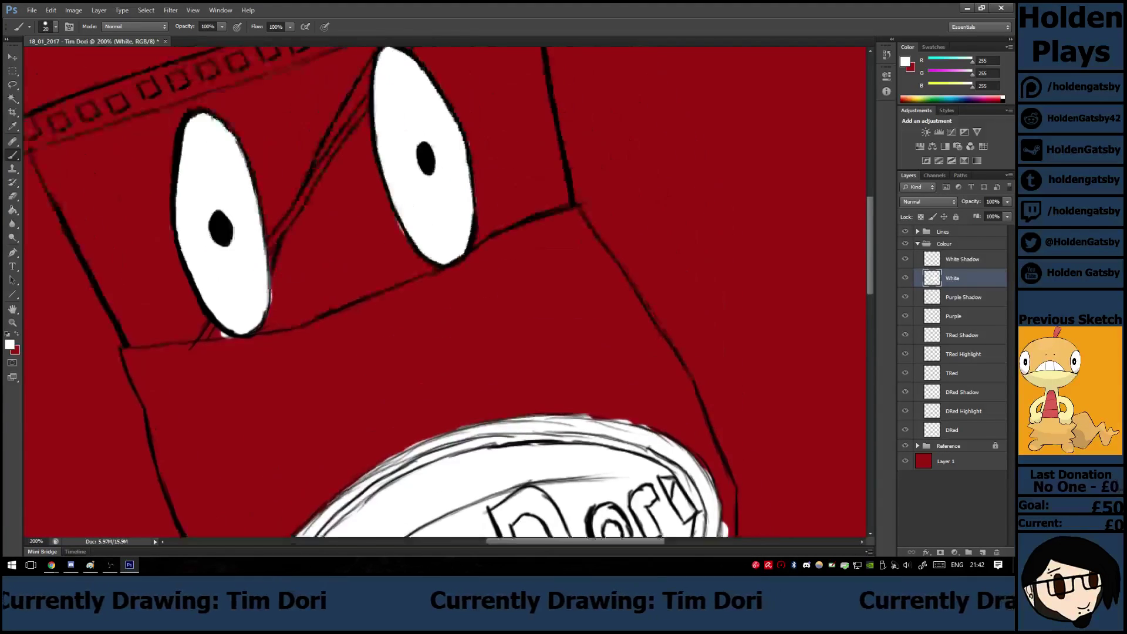
{"action": "key", "text": "e"}
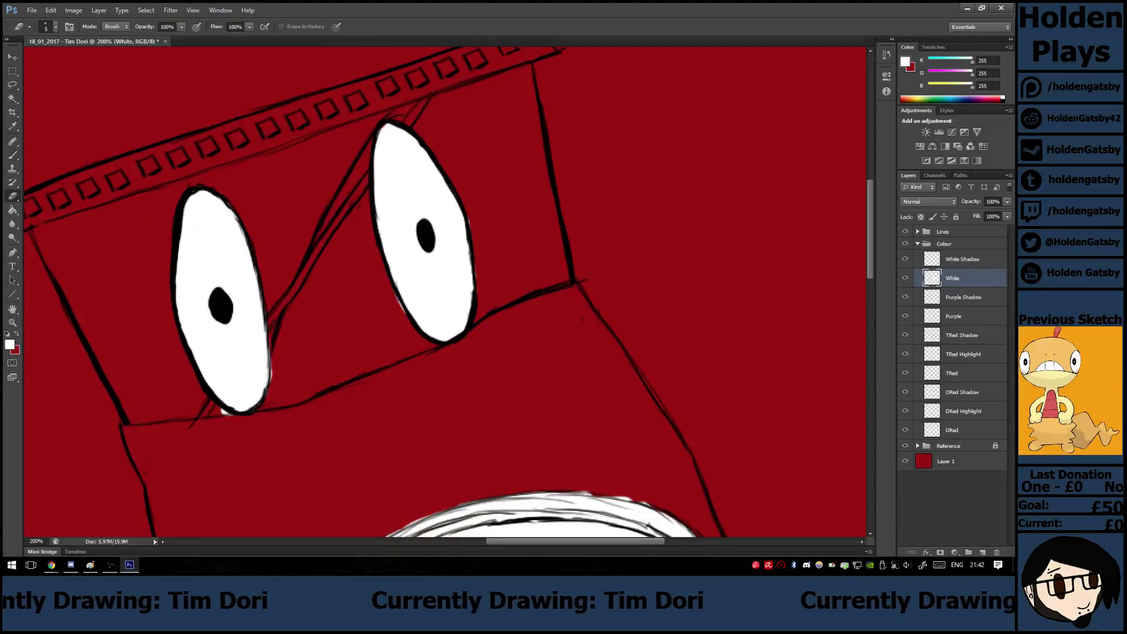
{"action": "left_click_drag", "start_coordinate": [222, 411], "coordinate": [232, 413]}
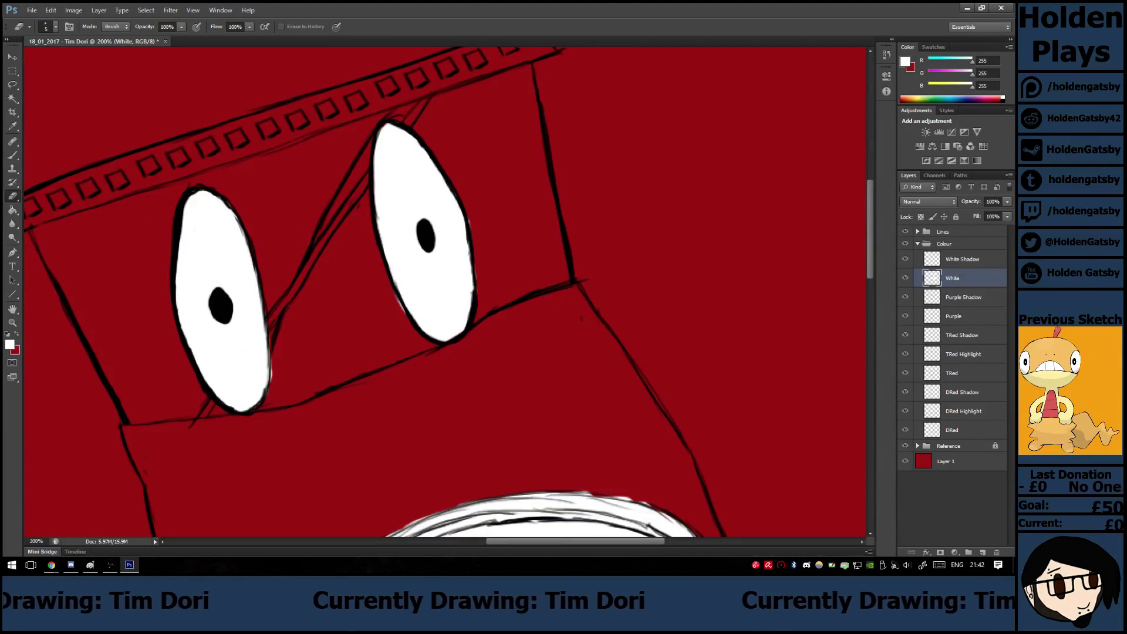
{"action": "left_click_drag", "start_coordinate": [271, 339], "coordinate": [269, 379]}
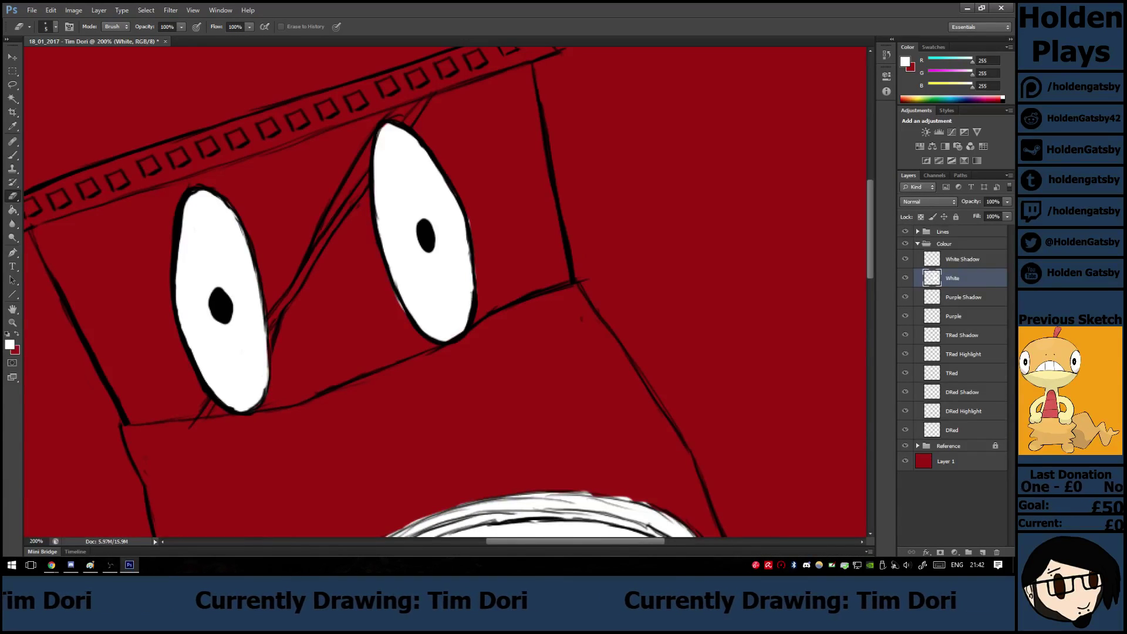
{"action": "left_click_drag", "start_coordinate": [396, 294], "coordinate": [402, 304]}
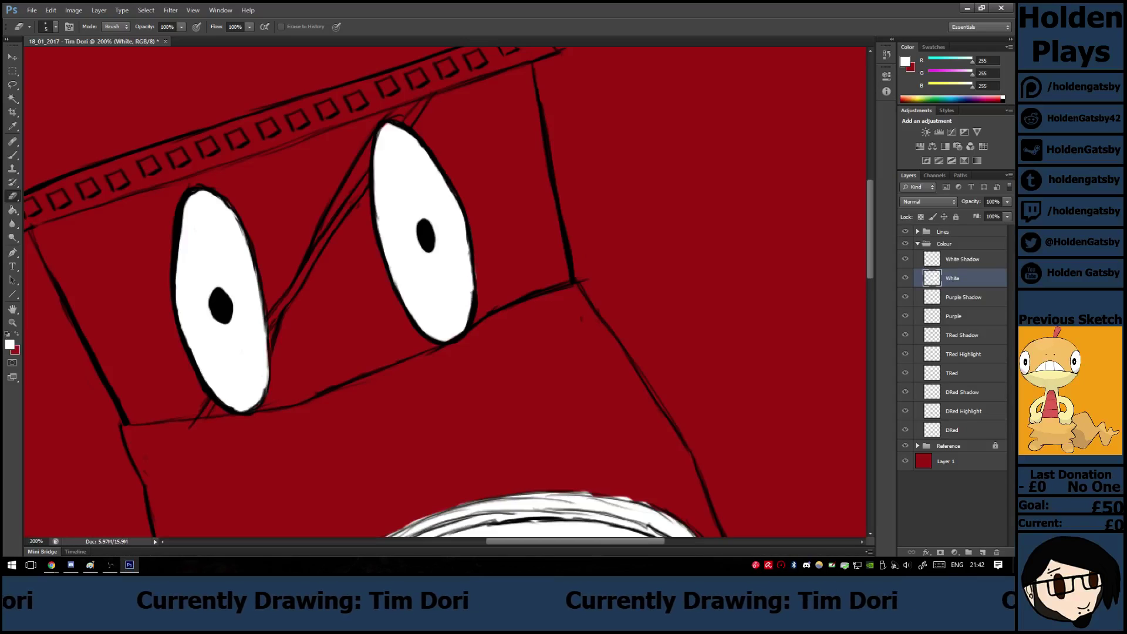
Reduce the brush size and paint the thin diagonal band above the right eye and between the eyes white.
{"action": "key", "text": "b"}
{"action": "right_click", "coordinate": [386, 237]}
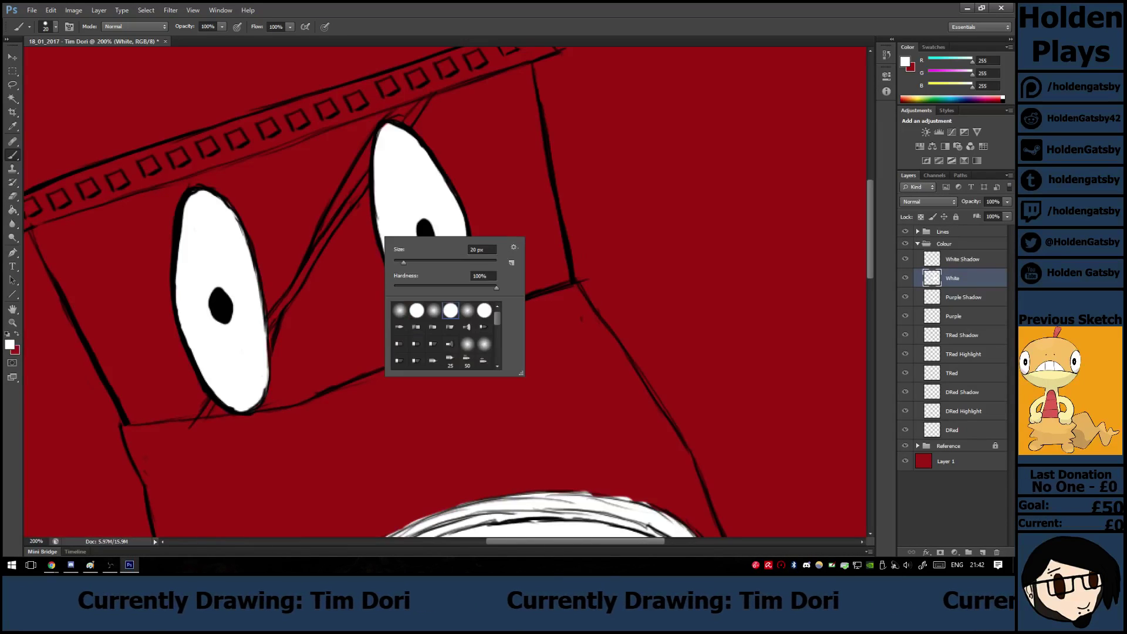
{"action": "left_click_drag", "start_coordinate": [404, 263], "coordinate": [398, 262]}
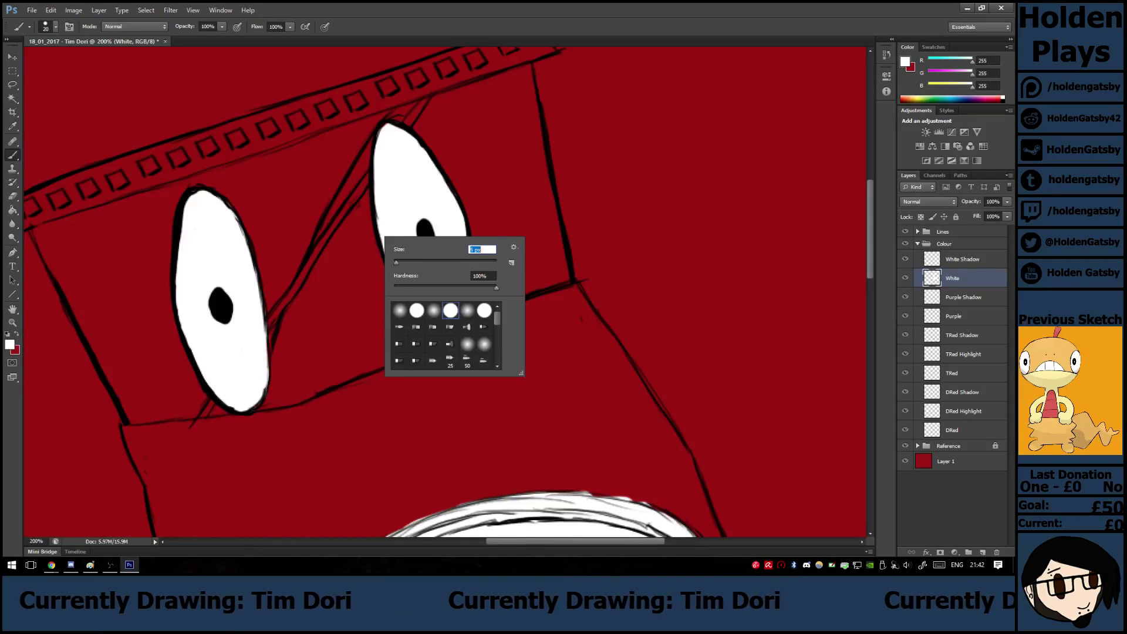
{"action": "key", "text": "Return"}
{"action": "left_click_drag", "start_coordinate": [405, 125], "coordinate": [431, 95]}
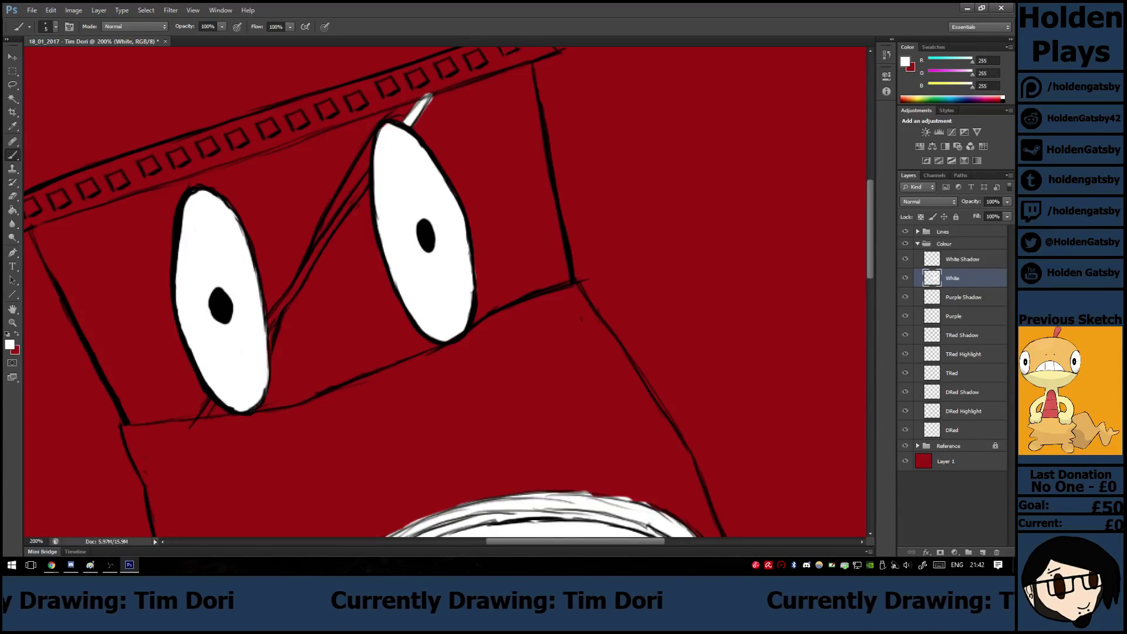
{"action": "left_click_drag", "start_coordinate": [370, 169], "coordinate": [269, 324]}
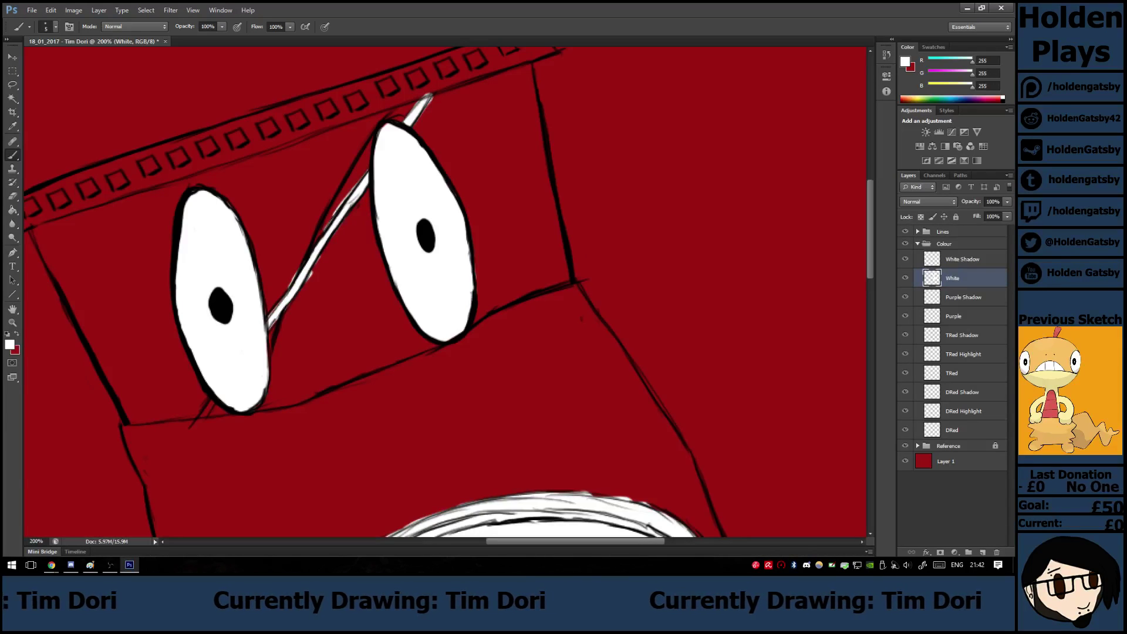
Paint the short end of the diagonal band below the left eye white, and switch to the Eraser.
{"action": "key", "text": "e"}
{"action": "key", "text": "b"}
{"action": "key", "text": "ctrl+plus"}
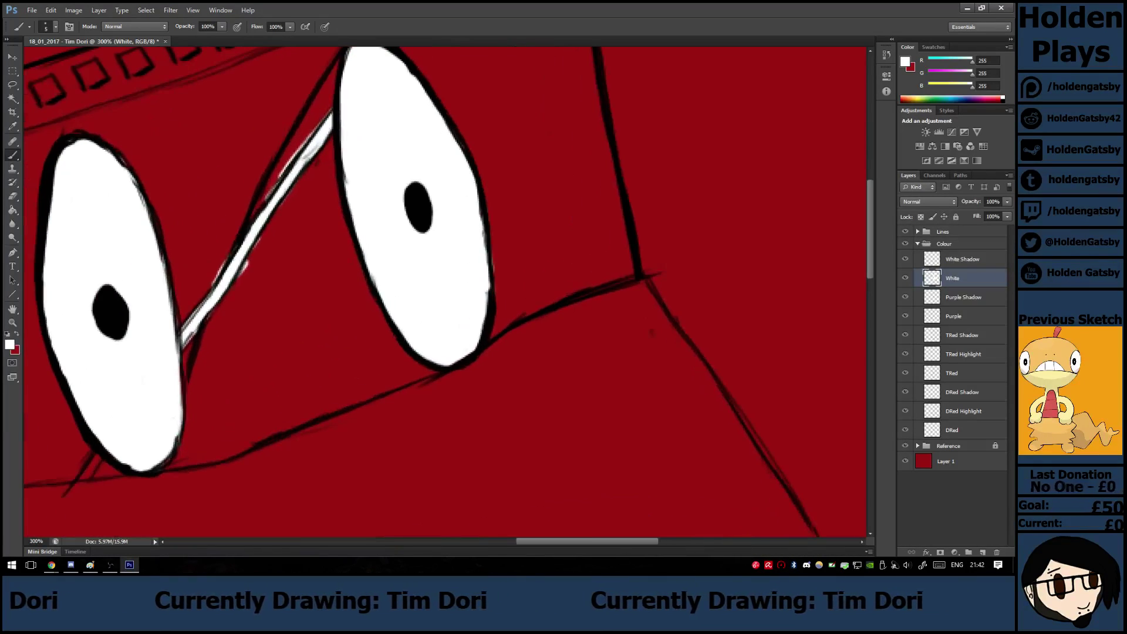
{"action": "scroll", "coordinate": [445, 292], "scroll_direction": "left", "scroll_amount": 2}
{"action": "scroll", "coordinate": [445, 291], "scroll_direction": "left", "scroll_amount": 4}
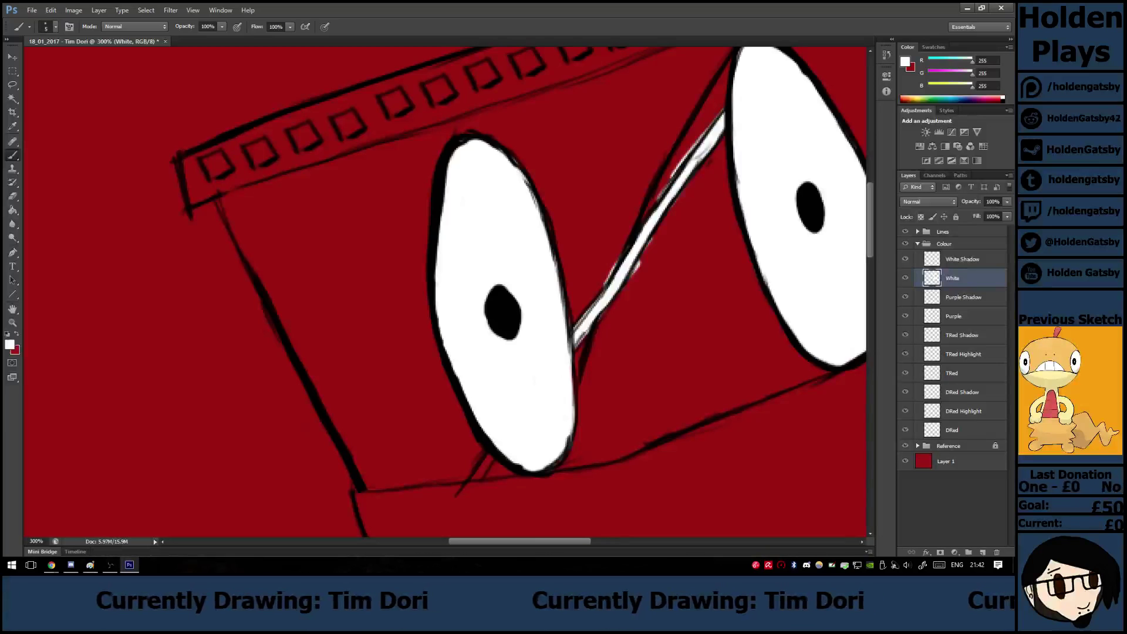
{"action": "left_click_drag", "start_coordinate": [492, 452], "coordinate": [468, 486]}
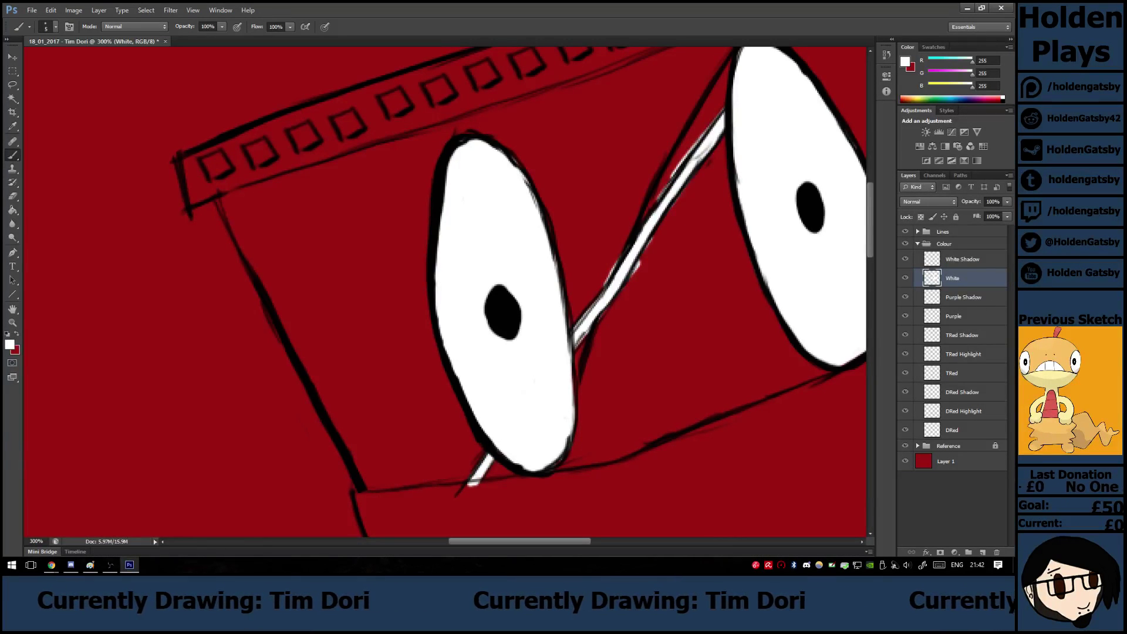
{"action": "key", "text": "e"}
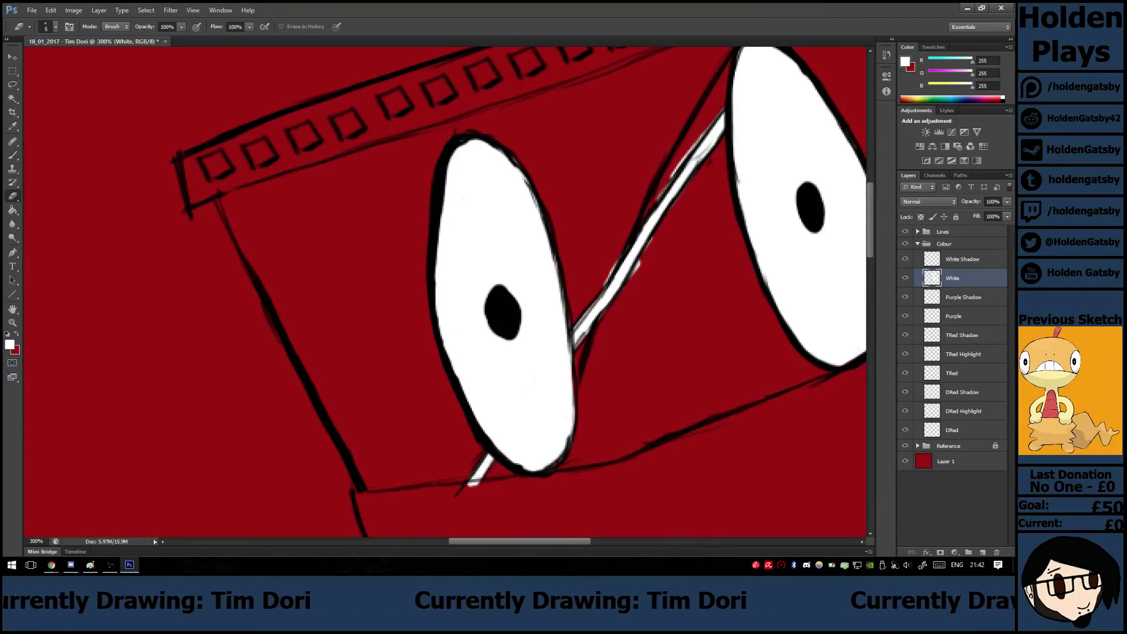
Erase the white overspill along the diagonal band below the left eye and between the two eyes.
{"action": "left_click_drag", "start_coordinate": [469, 486], "coordinate": [480, 478]}
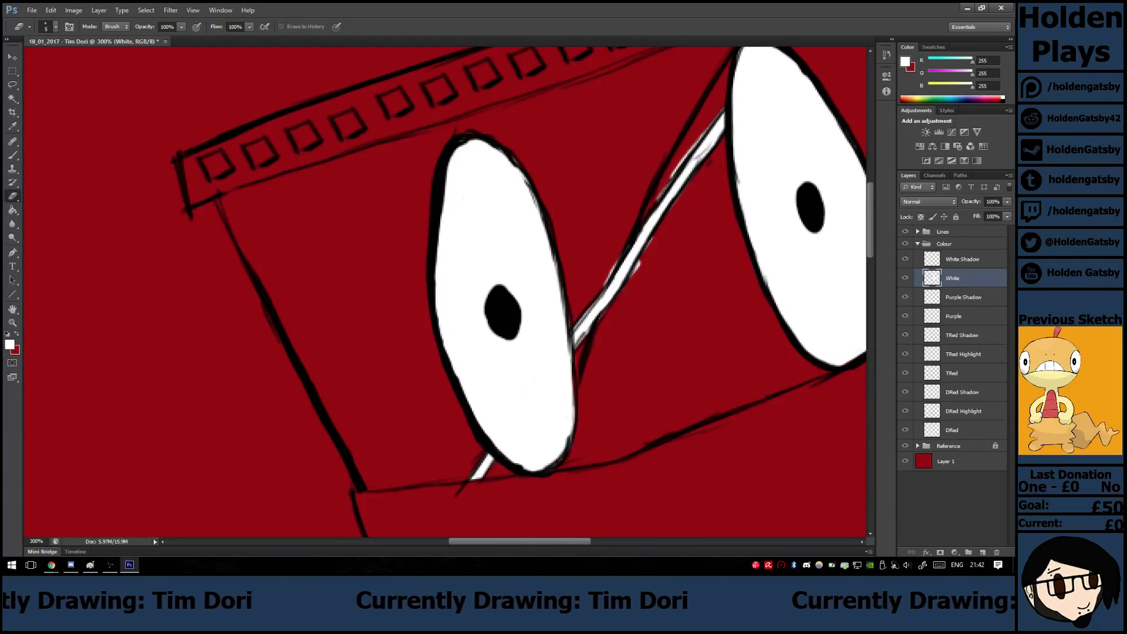
{"action": "mouse_move", "coordinate": [638, 270]}
{"action": "left_mouse_down"}
{"action": "mouse_move", "coordinate": [650, 241]}
{"action": "mouse_move", "coordinate": [605, 283]}
{"action": "left_mouse_up"}
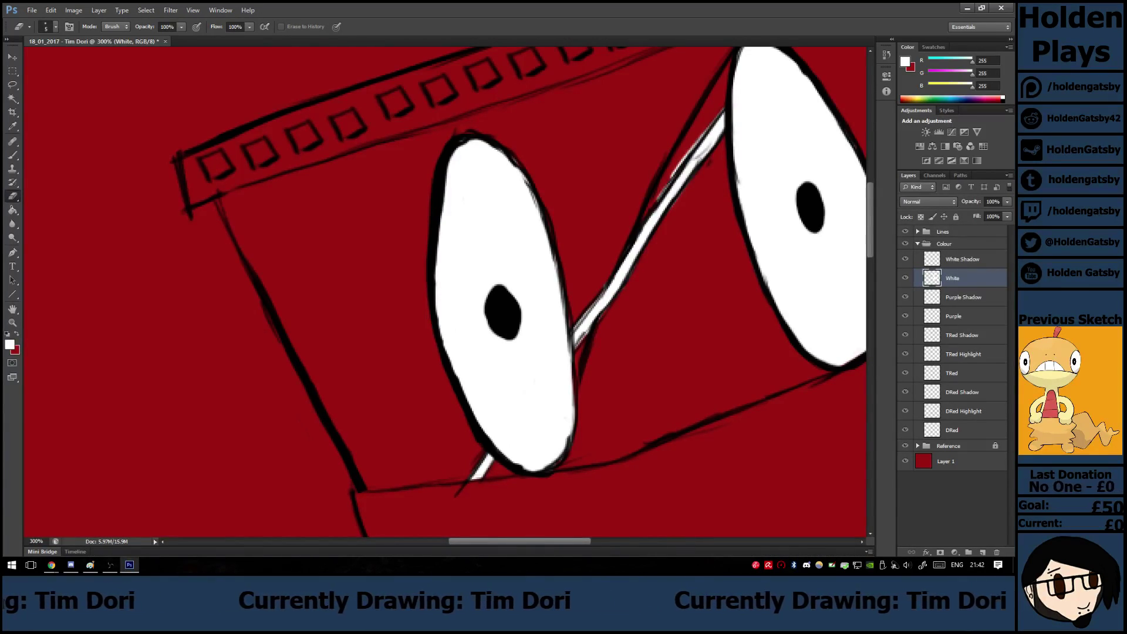
{"action": "left_click_drag", "start_coordinate": [674, 175], "coordinate": [708, 128]}
{"action": "left_click_drag", "start_coordinate": [658, 200], "coordinate": [697, 166]}
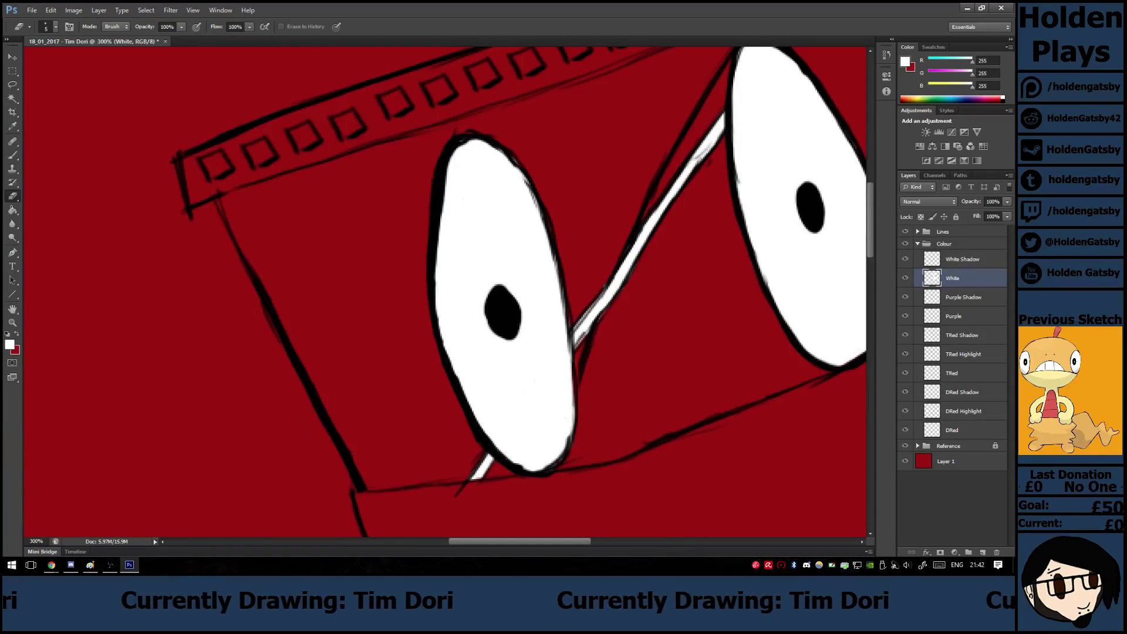
{"action": "key", "text": "b"}
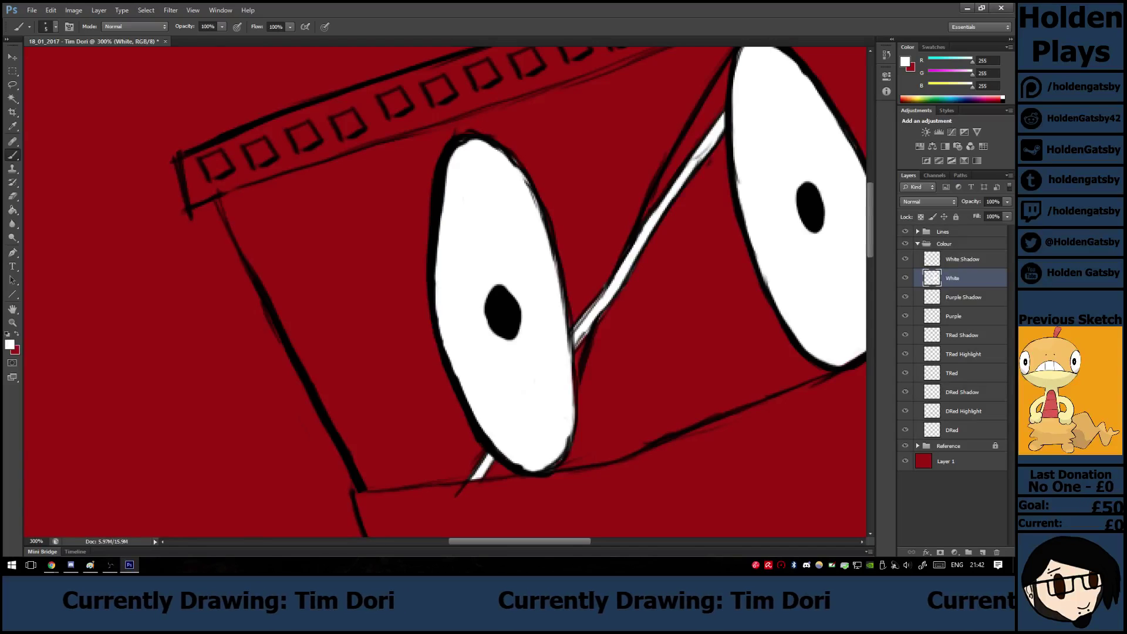
{"action": "key", "text": "e"}
{"action": "left_click_drag", "start_coordinate": [594, 303], "coordinate": [579, 326]}
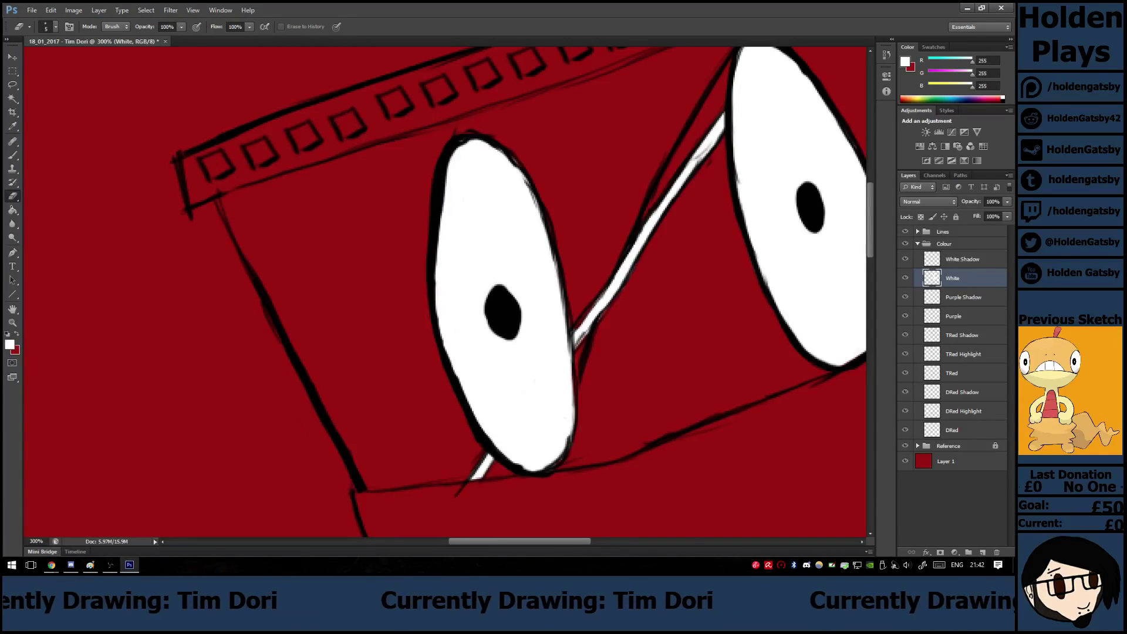
{"action": "left_click_drag", "start_coordinate": [589, 330], "coordinate": [579, 342]}
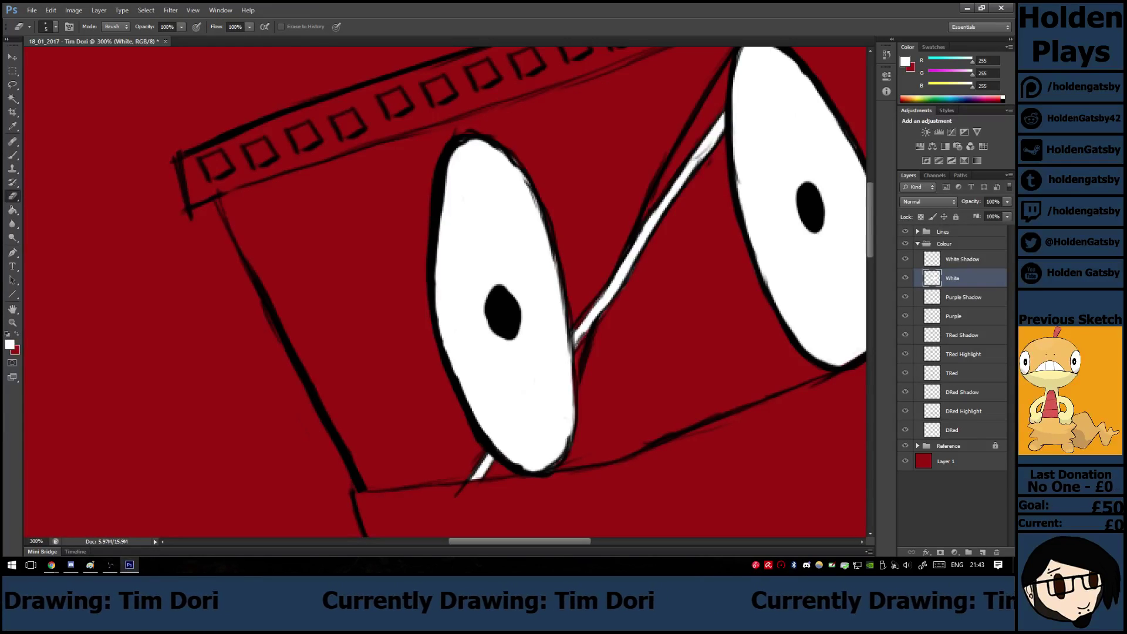
Erase the white overspill around the upper end of the diagonal band above the right eye.
{"action": "scroll", "coordinate": [445, 291], "scroll_direction": "right", "scroll_amount": 8}
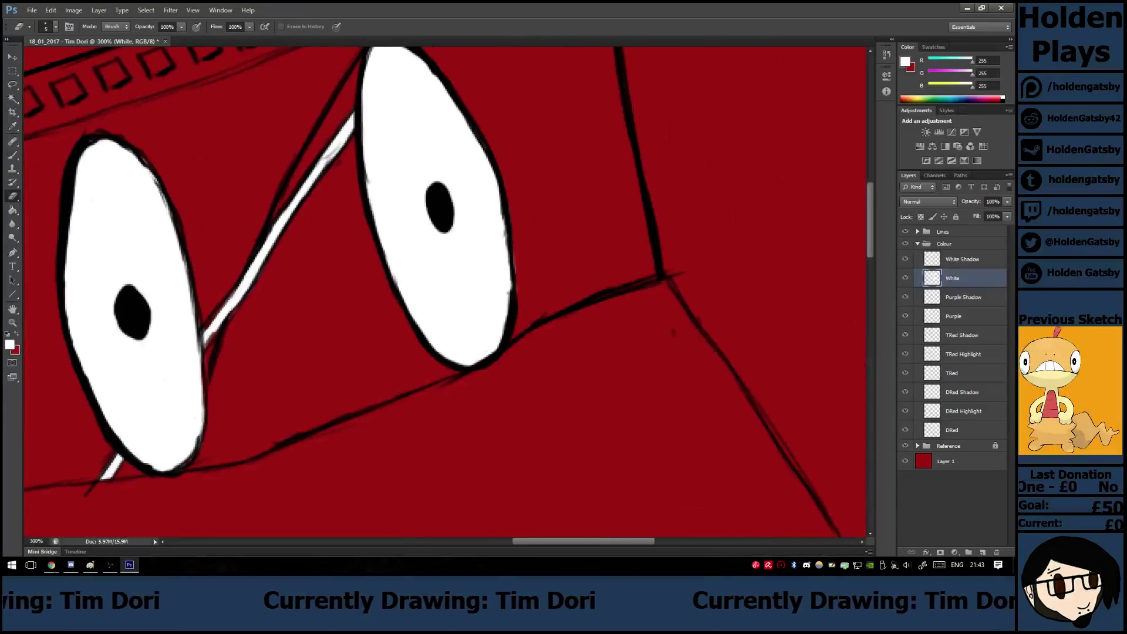
{"action": "scroll", "coordinate": [446, 292], "scroll_direction": "up", "scroll_amount": 3}
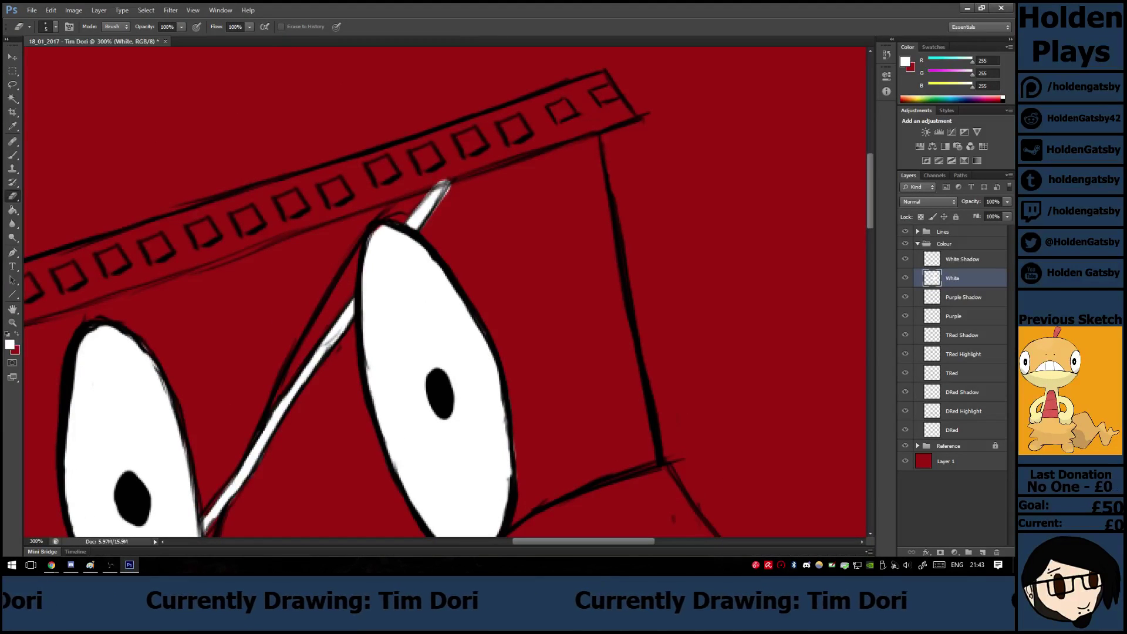
{"action": "mouse_move", "coordinate": [435, 185]}
{"action": "left_mouse_down"}
{"action": "mouse_move", "coordinate": [448, 181]}
{"action": "mouse_move", "coordinate": [436, 209]}
{"action": "left_mouse_up"}
{"action": "key", "text": "ctrl+minus"}
{"action": "key", "text": "ctrl+minus"}
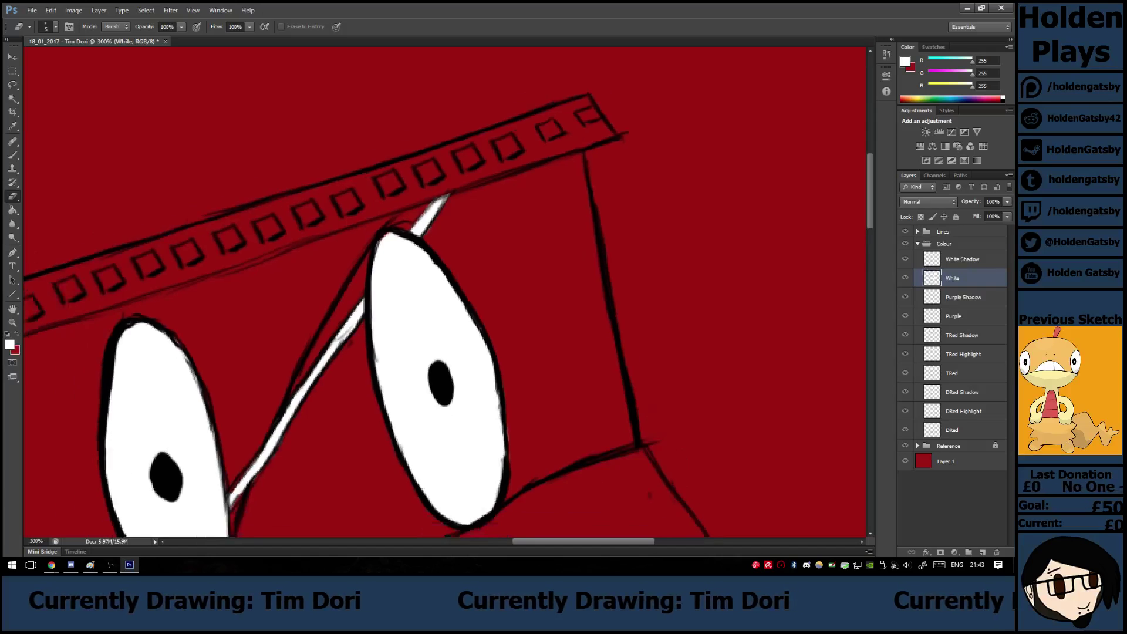
Erase the white overspill outside the right and lower rims of the logo oval.
{"action": "scroll", "coordinate": [447, 292], "scroll_direction": "down", "scroll_amount": 1}
{"action": "scroll", "coordinate": [446, 293], "scroll_direction": "down", "scroll_amount": 5}
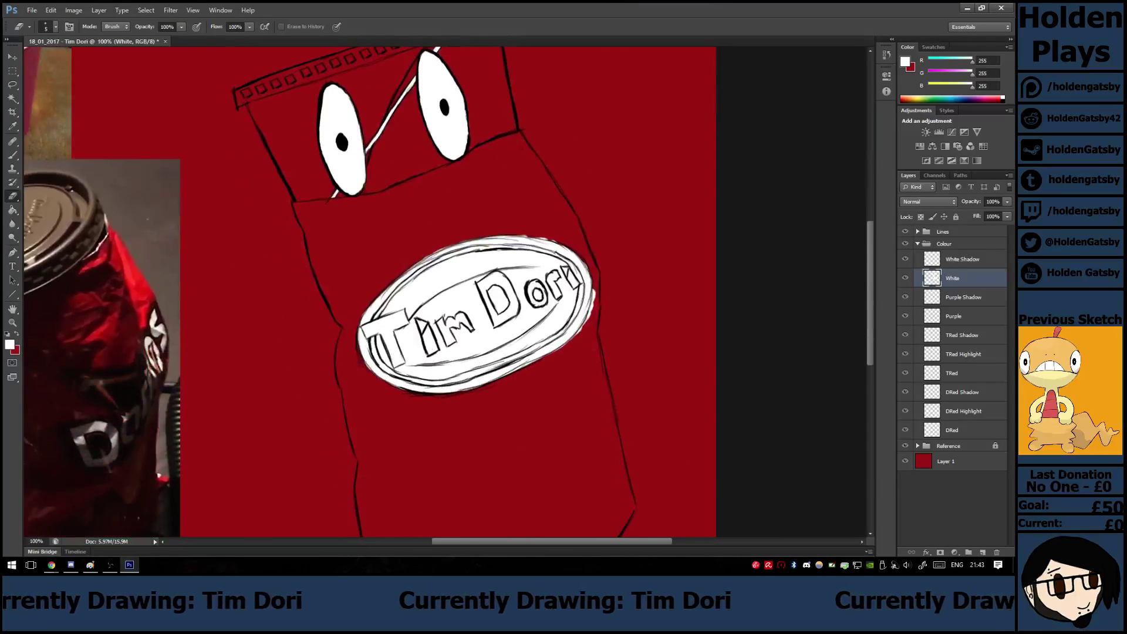
{"action": "key", "text": "ctrl+plus"}
{"action": "key", "text": "ctrl+plus"}
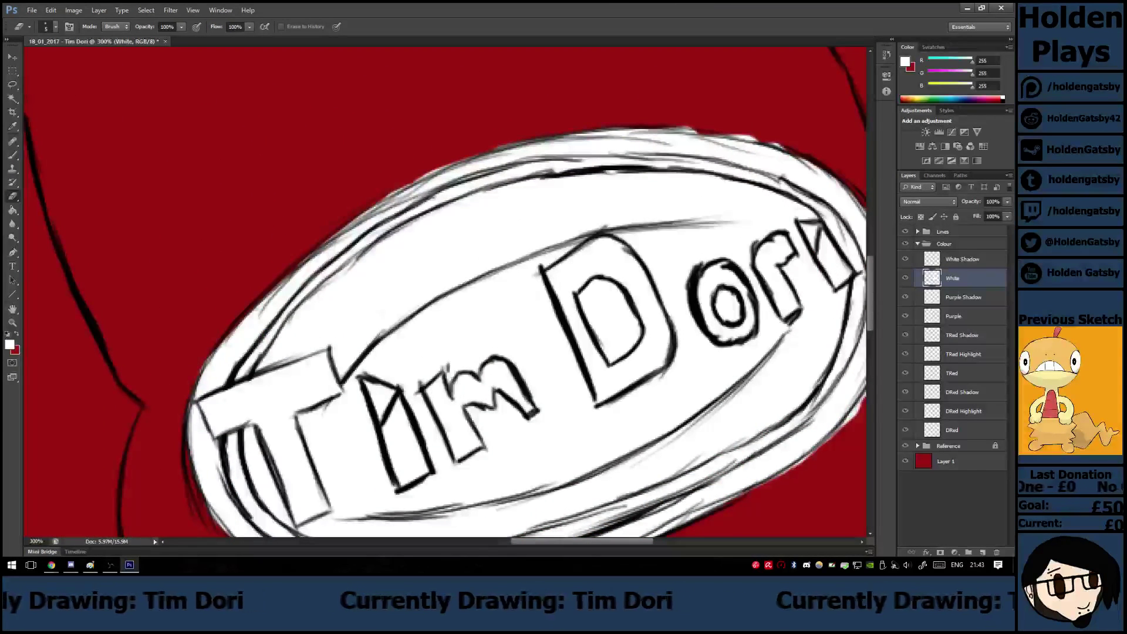
{"action": "scroll", "coordinate": [447, 294], "scroll_direction": "right", "scroll_amount": 5}
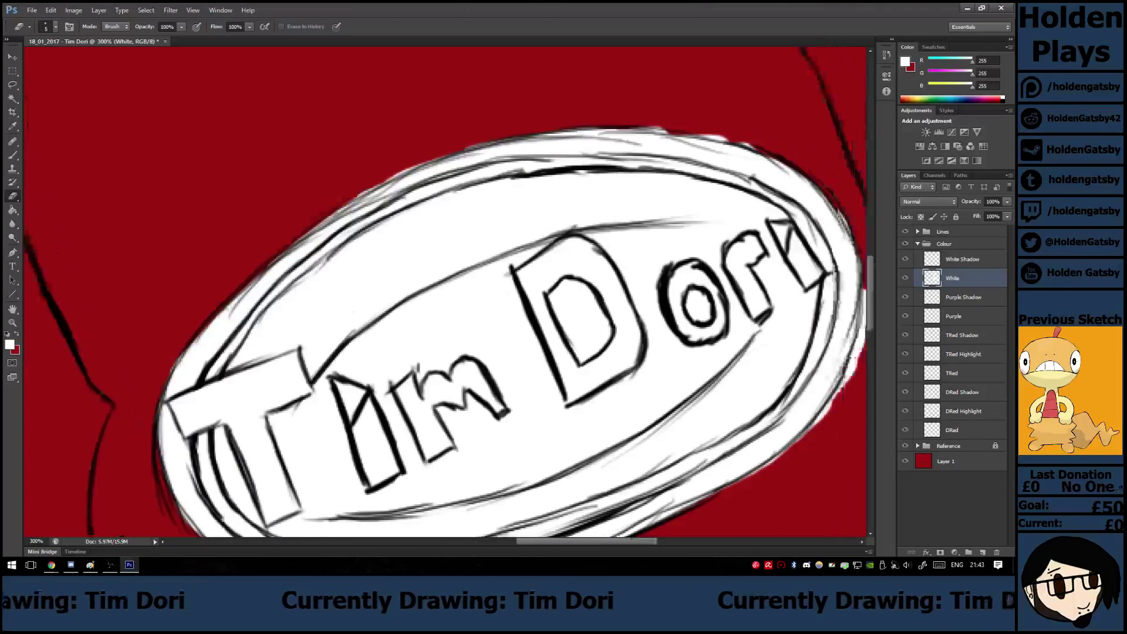
{"action": "mouse_move", "coordinate": [578, 299]}
{"action": "left_mouse_down"}
{"action": "mouse_move", "coordinate": [541, 405]}
{"action": "mouse_move", "coordinate": [562, 335]}
{"action": "left_mouse_up"}
{"action": "left_click_drag", "start_coordinate": [537, 410], "coordinate": [432, 488]}
{"action": "scroll", "coordinate": [447, 294], "scroll_direction": "down", "scroll_amount": 5}
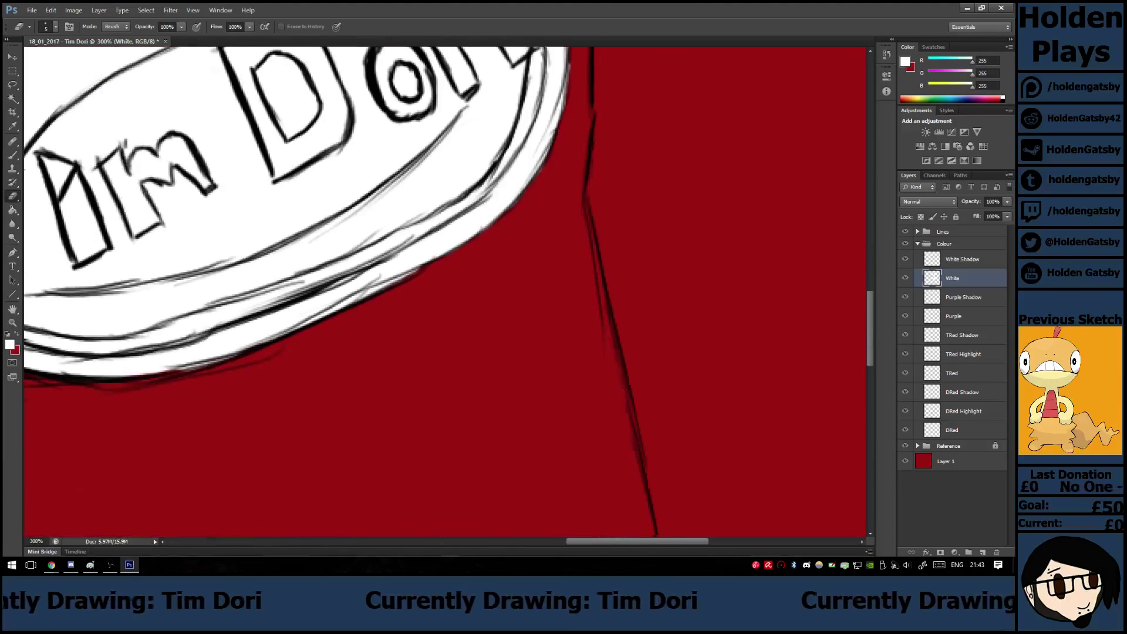
{"action": "scroll", "coordinate": [446, 294], "scroll_direction": "left", "scroll_amount": 5}
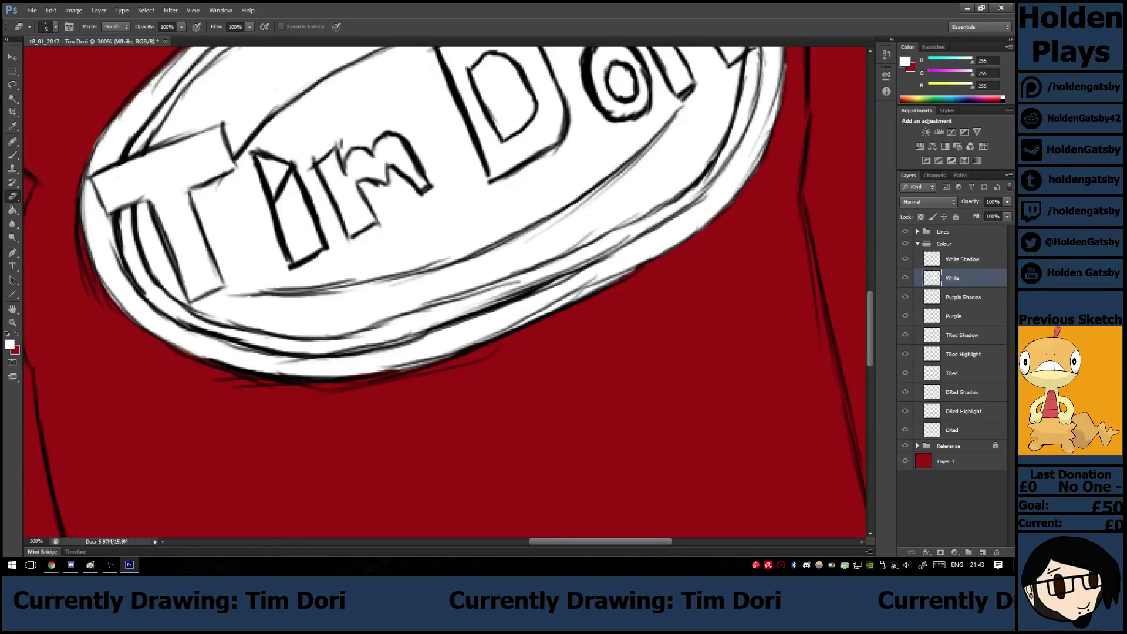
{"action": "scroll", "coordinate": [444, 292], "scroll_direction": "up", "scroll_amount": 3}
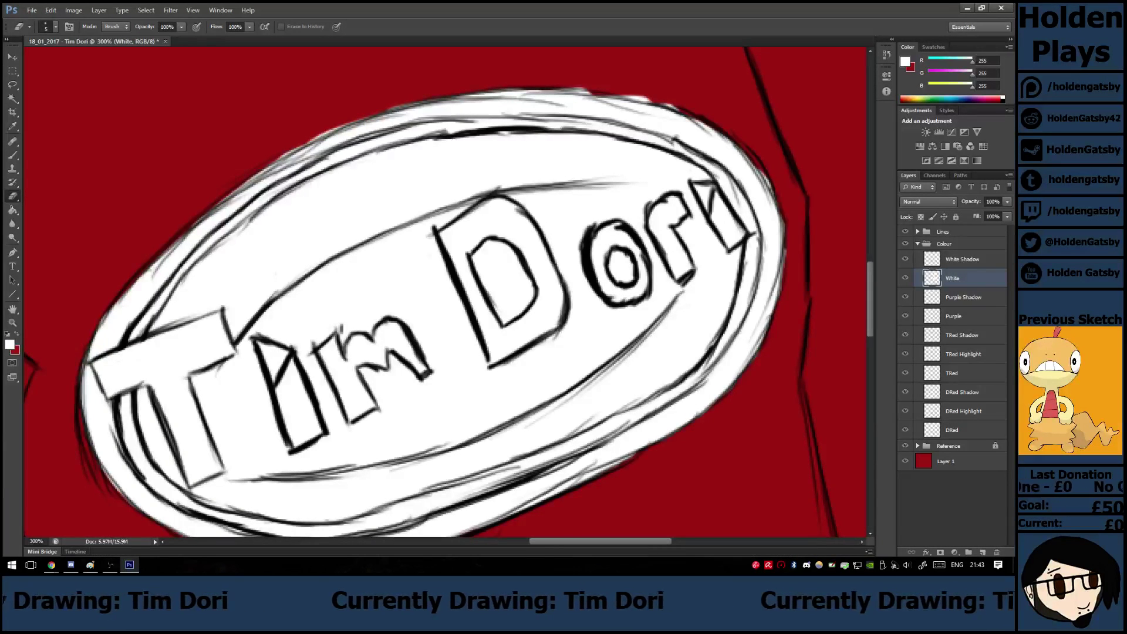
Touch up the upper-left rim of the logo oval with white and erase the overspill outside its outline.
{"action": "key", "text": "b"}
{"action": "mouse_move", "coordinate": [147, 264]}
{"action": "left_mouse_down"}
{"action": "mouse_move", "coordinate": [115, 303]}
{"action": "mouse_move", "coordinate": [257, 172]}
{"action": "left_mouse_up"}
{"action": "key", "text": "e"}
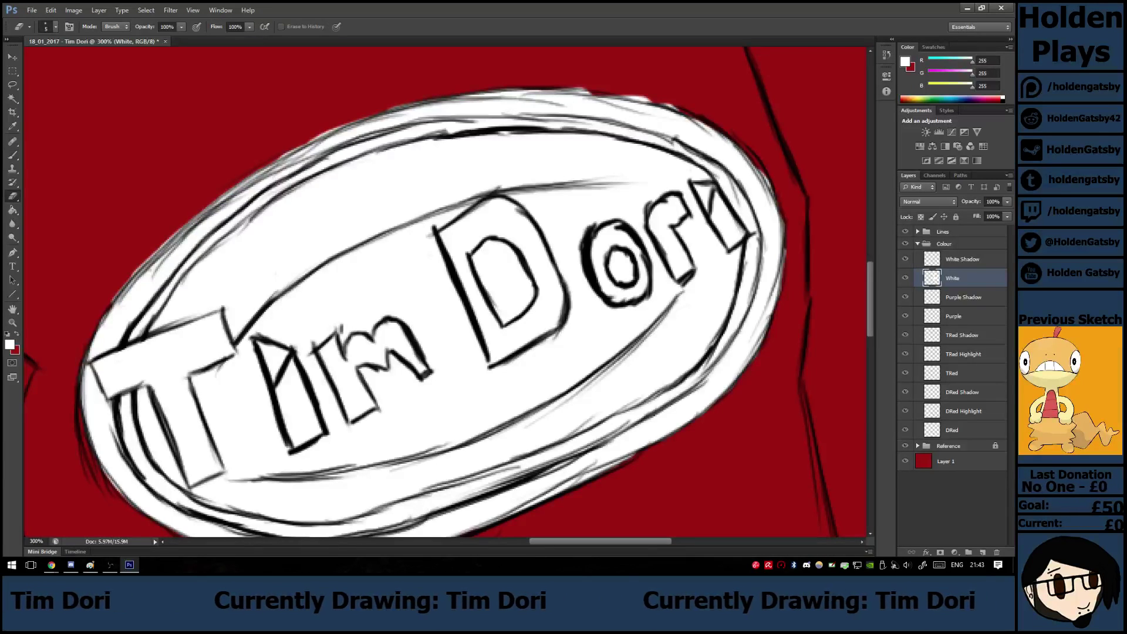
{"action": "left_click_drag", "start_coordinate": [160, 246], "coordinate": [138, 269]}
{"action": "left_click_drag", "start_coordinate": [183, 227], "coordinate": [113, 300]}
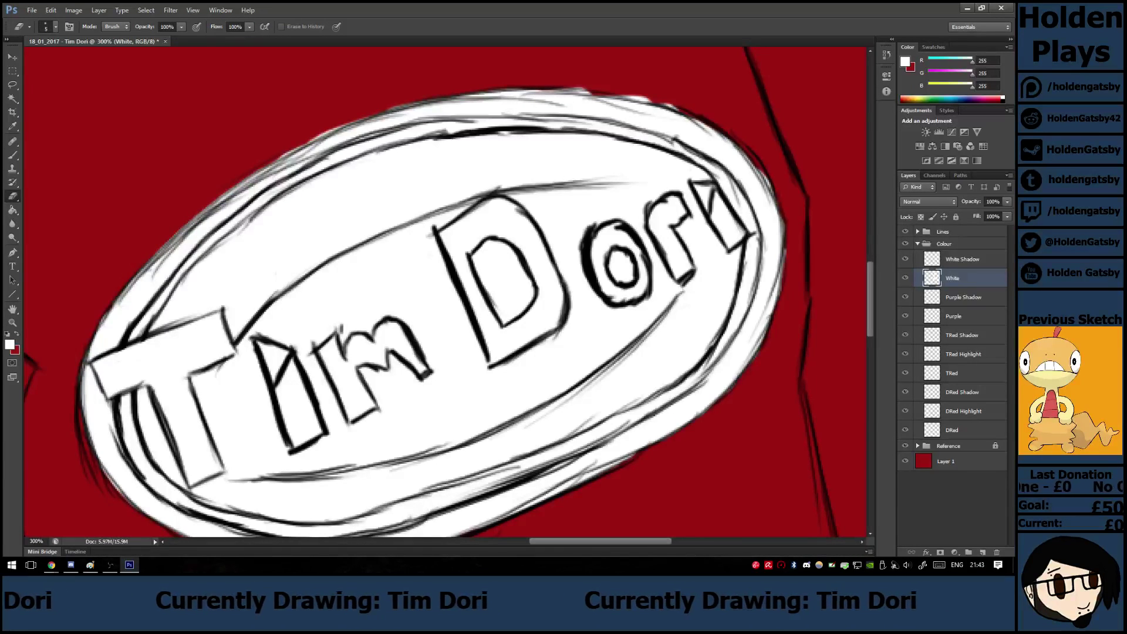
{"action": "left_click_drag", "start_coordinate": [278, 160], "coordinate": [359, 121]}
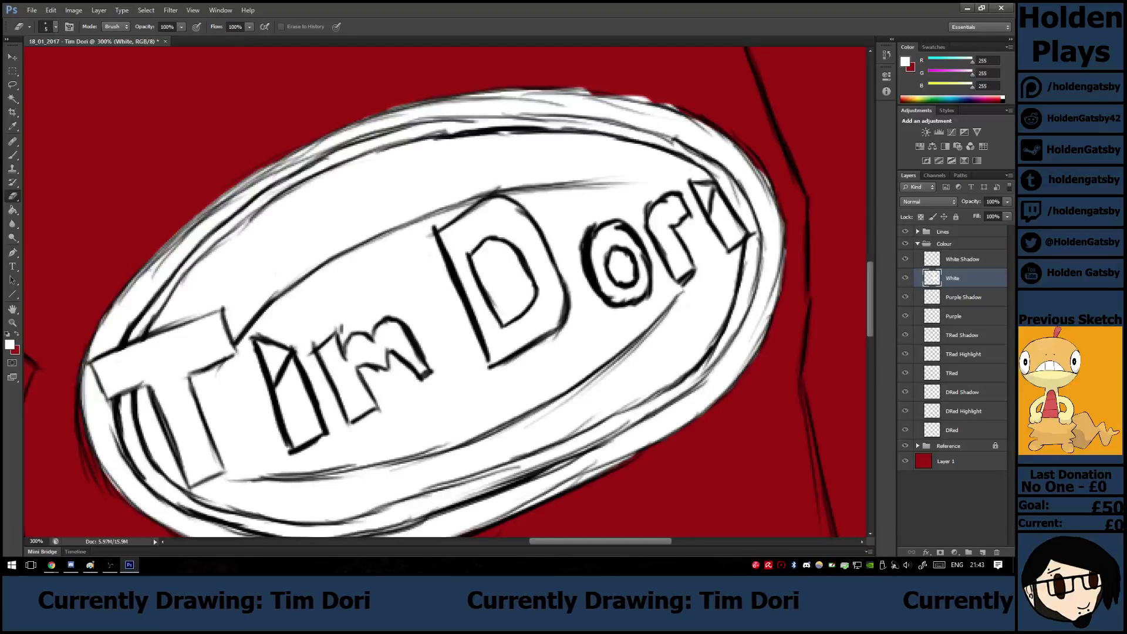
Fill the gaps in the logo oval's upper-right rim with white and erase the overspill beside it.
{"action": "key", "text": "b"}
{"action": "left_click_drag", "start_coordinate": [587, 91], "coordinate": [678, 110]}
{"action": "key", "text": "e"}
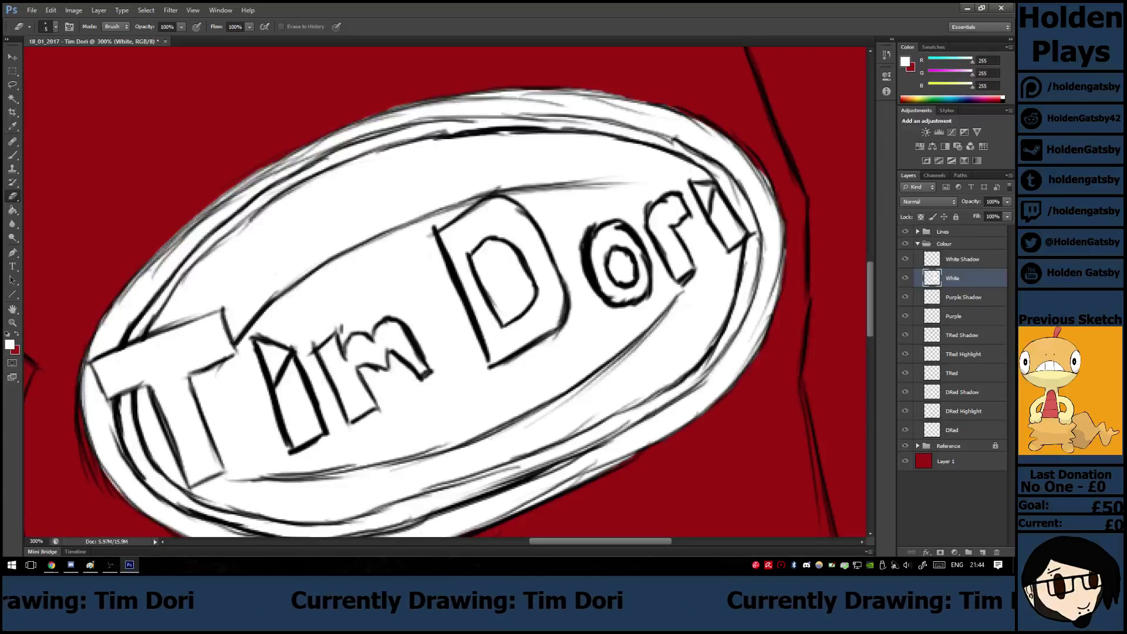
{"action": "left_click_drag", "start_coordinate": [764, 174], "coordinate": [767, 186]}
{"action": "key", "text": "ctrl+minus"}
{"action": "key", "text": "ctrl+minus"}
{"action": "key", "text": "ctrl+minus"}
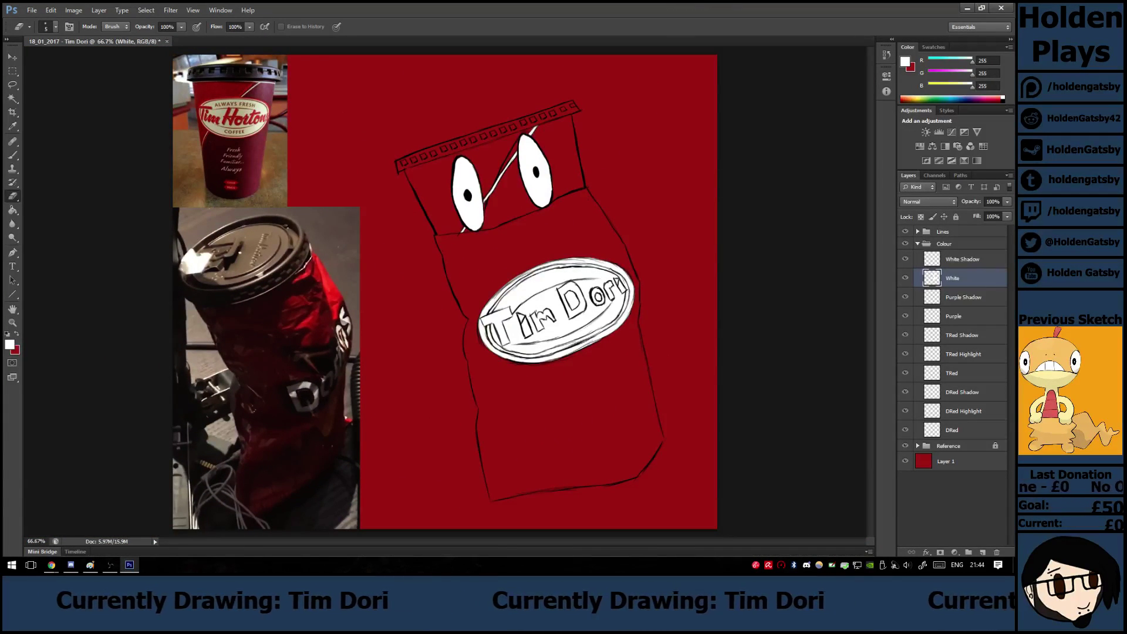
Sample the red from the Tim Hortons cup photo as the brush colour and lock the White layer's image pixels.
{"action": "key", "text": "i"}
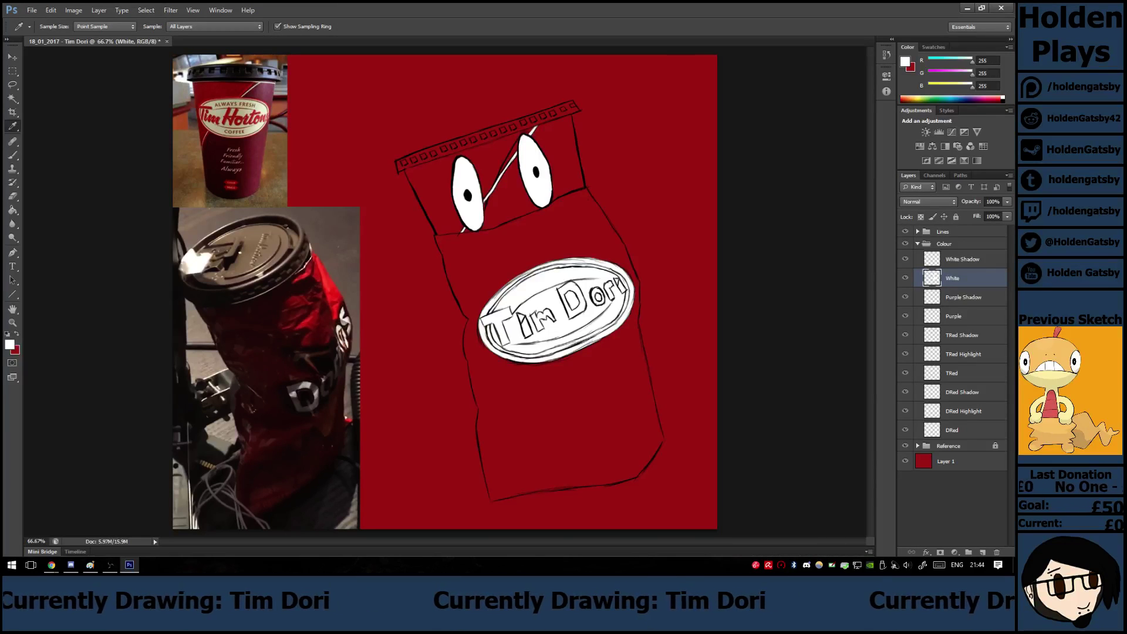
{"action": "left_click", "coordinate": [231, 100]}
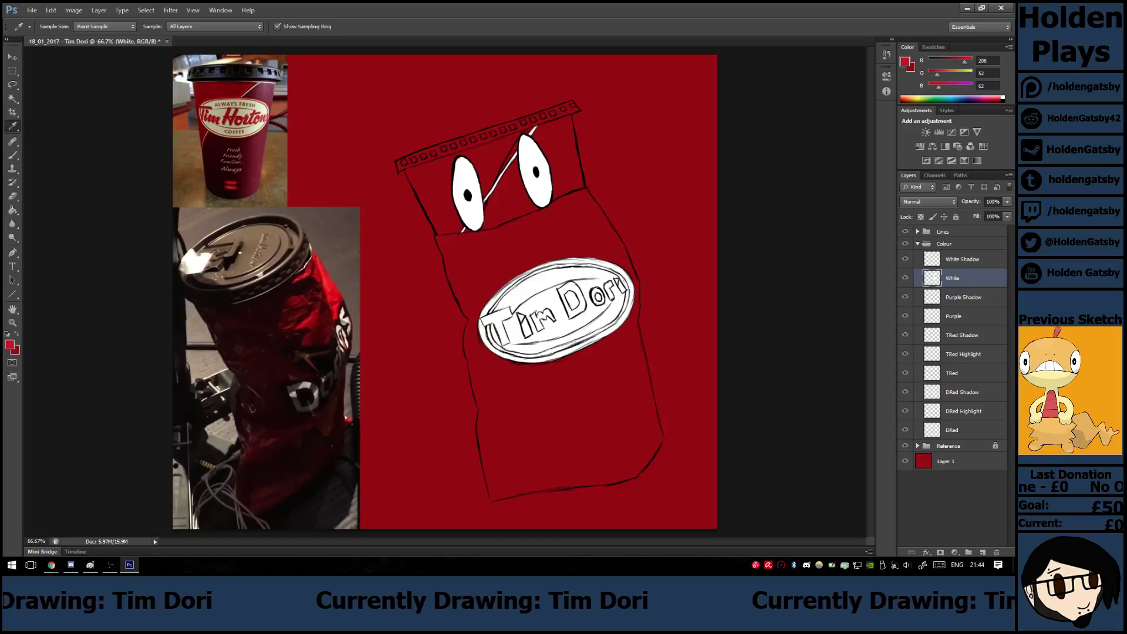
{"action": "key", "text": "b"}
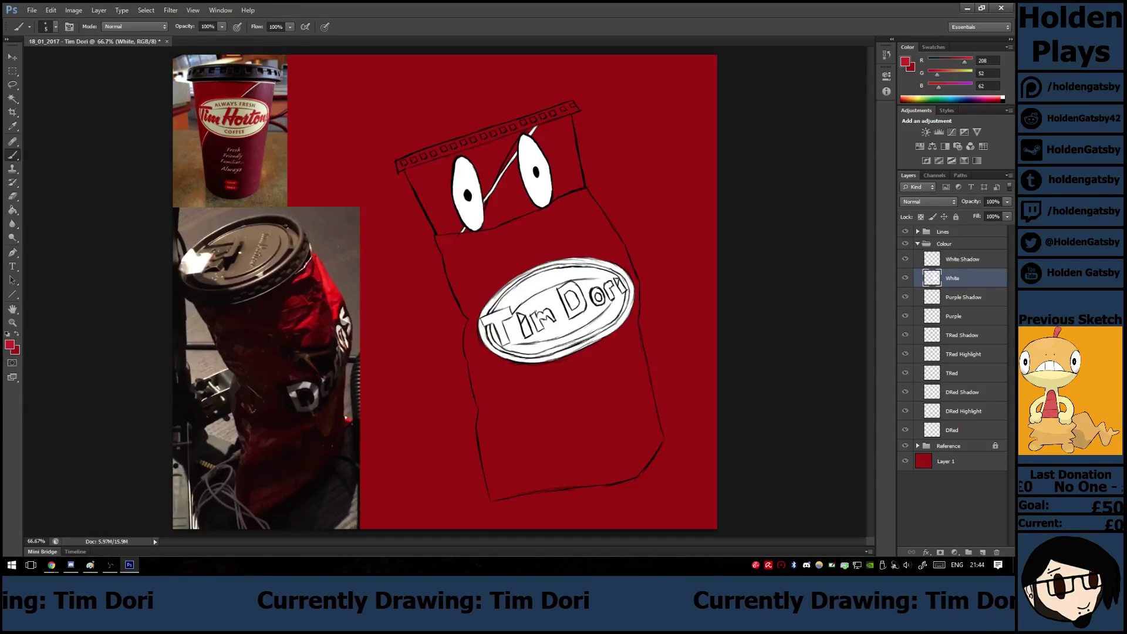
{"action": "key", "text": "ctrl+plus"}
{"action": "key", "text": "ctrl+plus"}
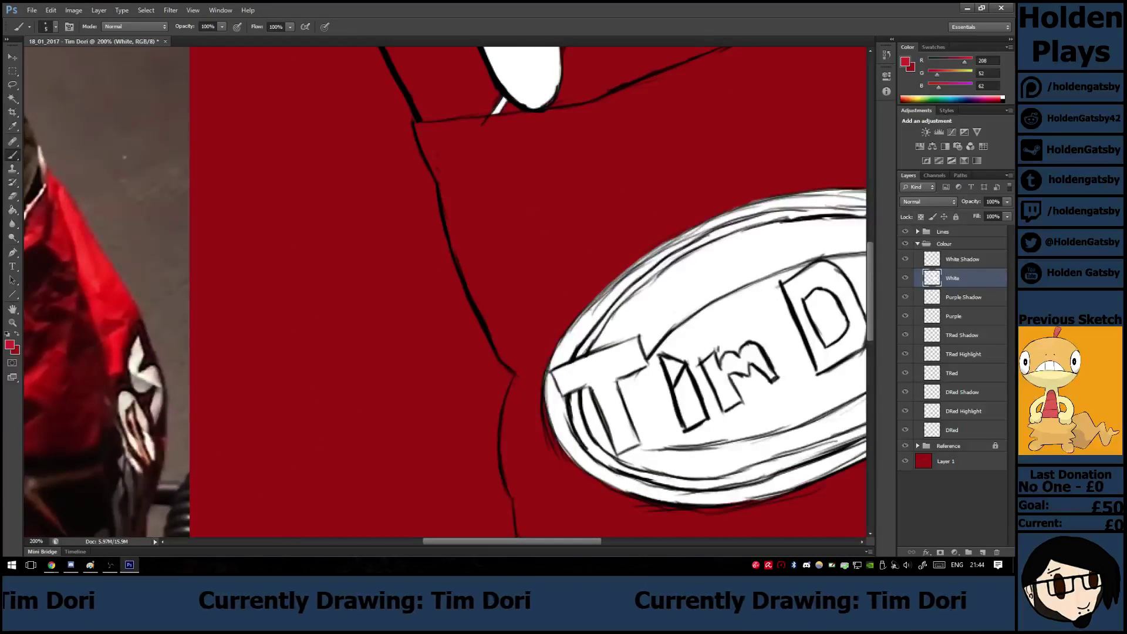
{"action": "left_click", "coordinate": [921, 217]}
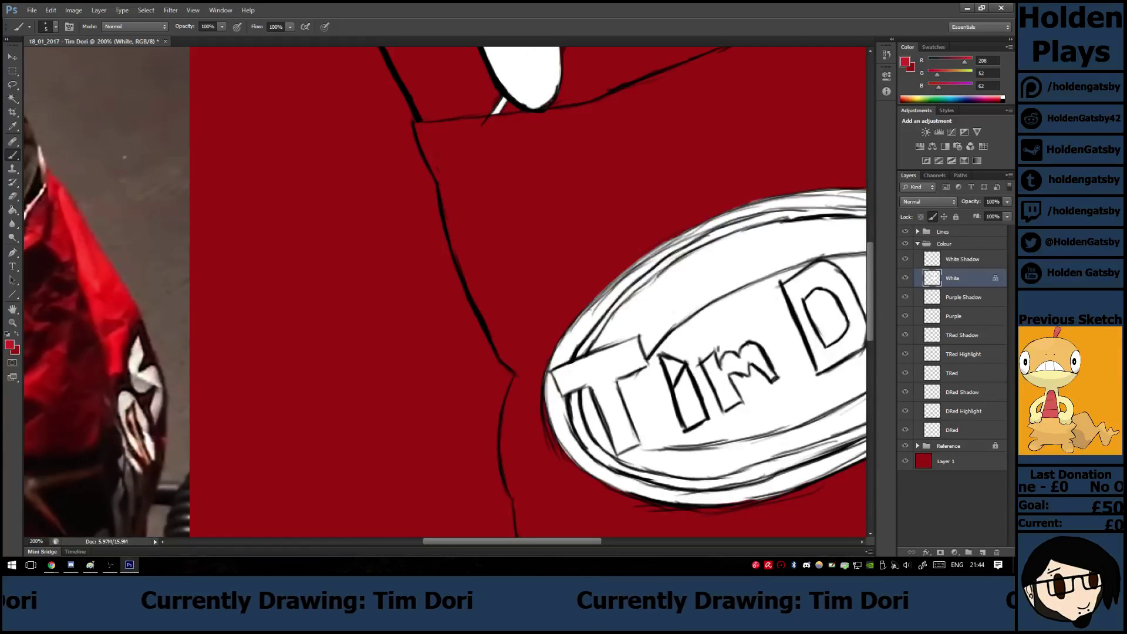
{"action": "left_click_drag", "start_coordinate": [513, 541], "coordinate": [568, 541]}
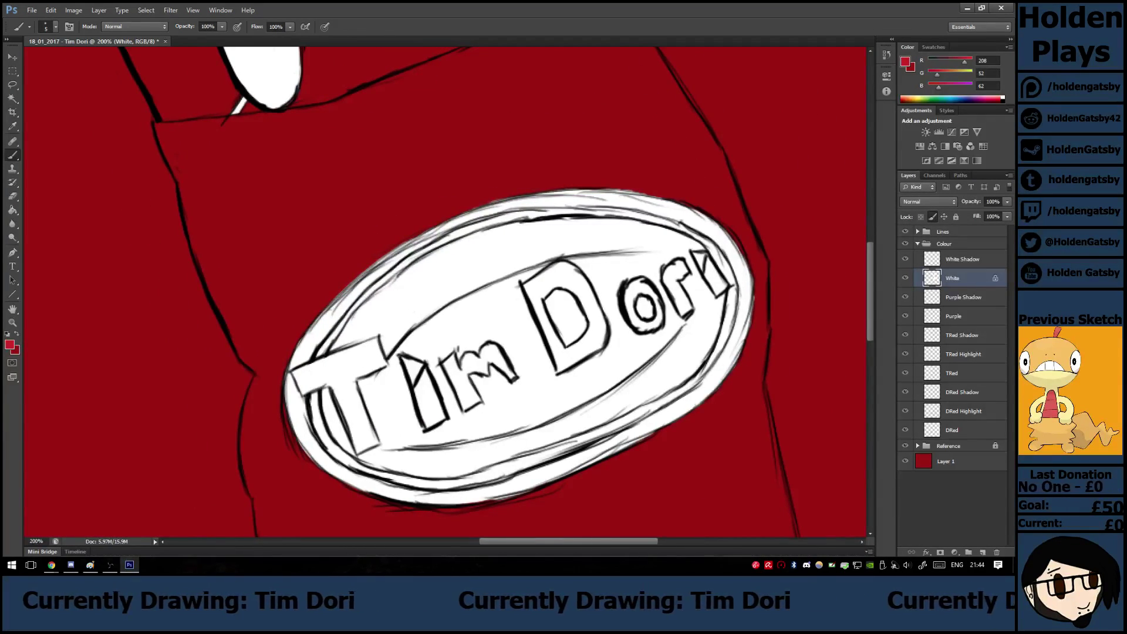
Add a new layer and move it into the Colour group above White Shadow.
{"action": "left_click", "coordinate": [952, 499]}
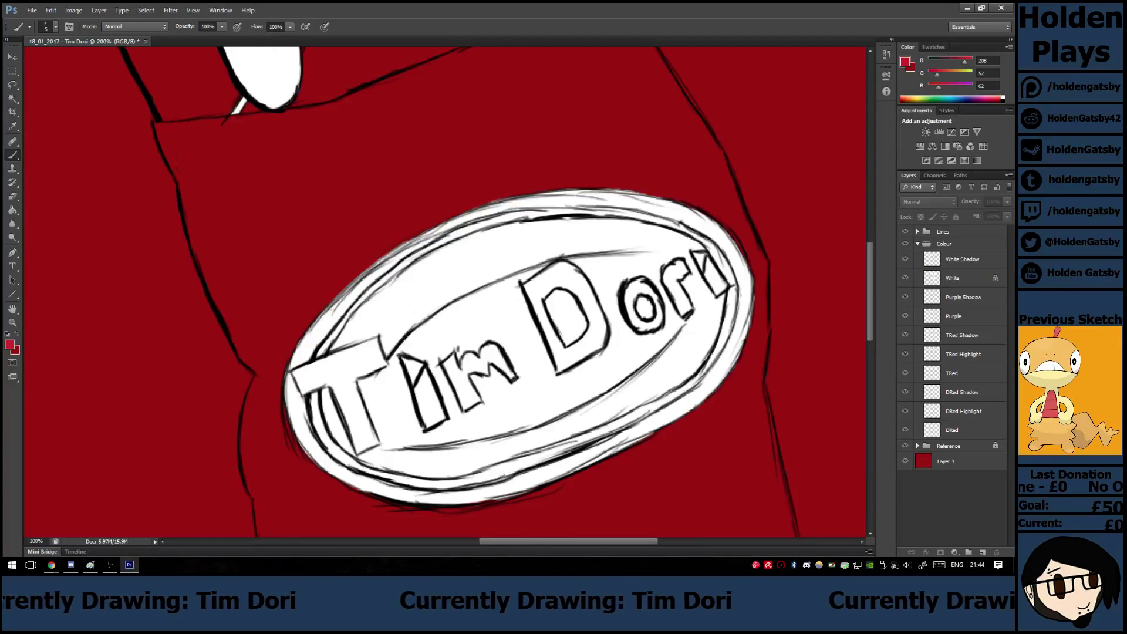
{"action": "left_click", "coordinate": [963, 354]}
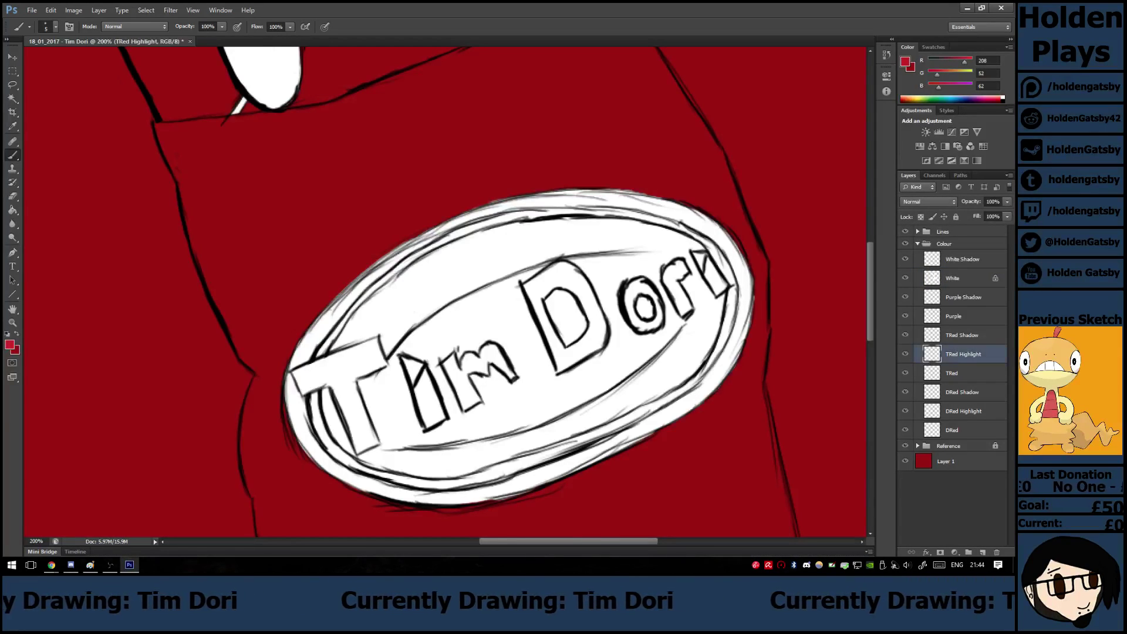
{"action": "key", "text": "ctrl+shift+alt+n"}
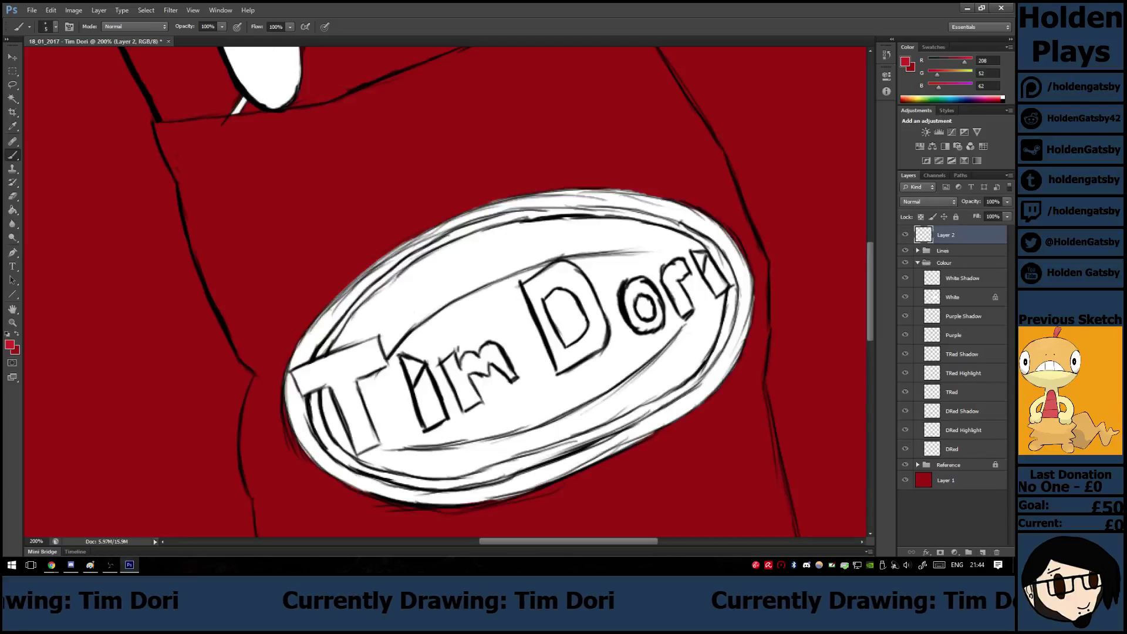
{"action": "left_click_drag", "start_coordinate": [946, 235], "coordinate": [939, 271]}
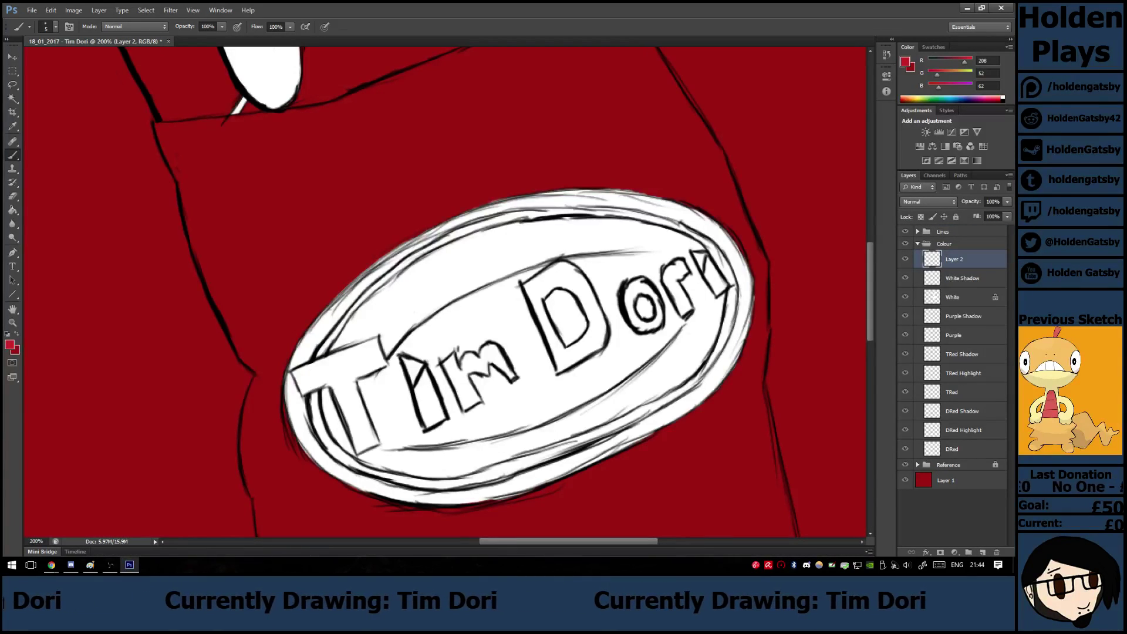
Paint the logo's letter T red on the new layer, undoing the stray stroke below it, and switch to the Eraser.
{"action": "mouse_move", "coordinate": [332, 375]}
{"action": "left_mouse_down"}
{"action": "mouse_move", "coordinate": [361, 450]}
{"action": "mouse_move", "coordinate": [377, 443]}
{"action": "mouse_move", "coordinate": [377, 535]}
{"action": "mouse_move", "coordinate": [369, 426]}
{"action": "left_mouse_up"}
{"action": "left_click", "coordinate": [51, 10]}
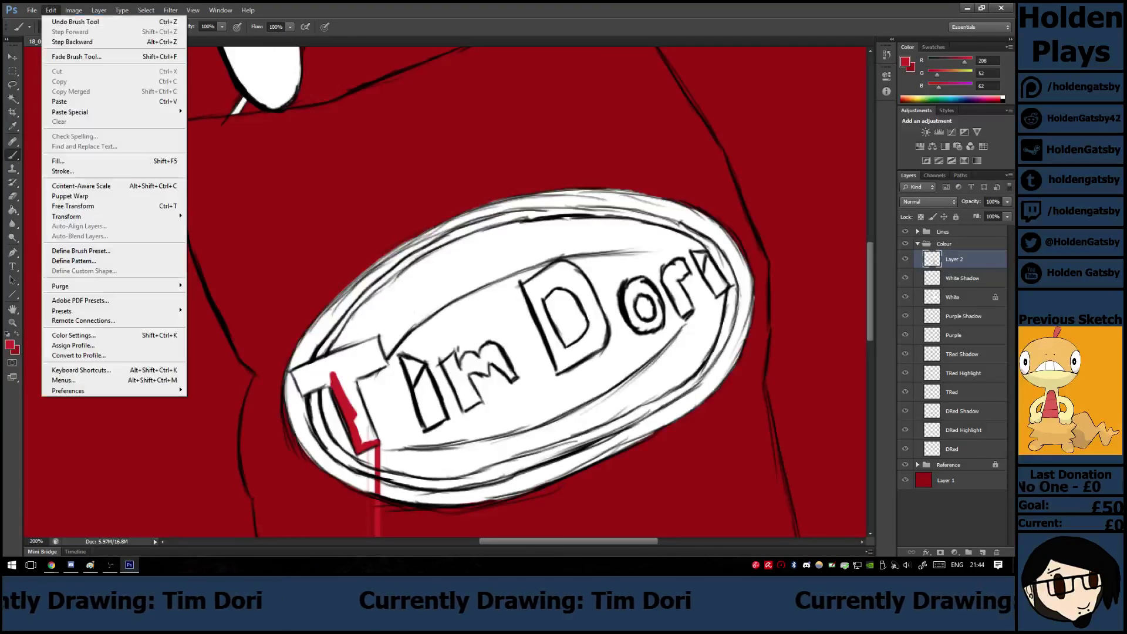
{"action": "left_click", "coordinate": [65, 22]}
{"action": "left_click_drag", "start_coordinate": [351, 391], "coordinate": [367, 442]}
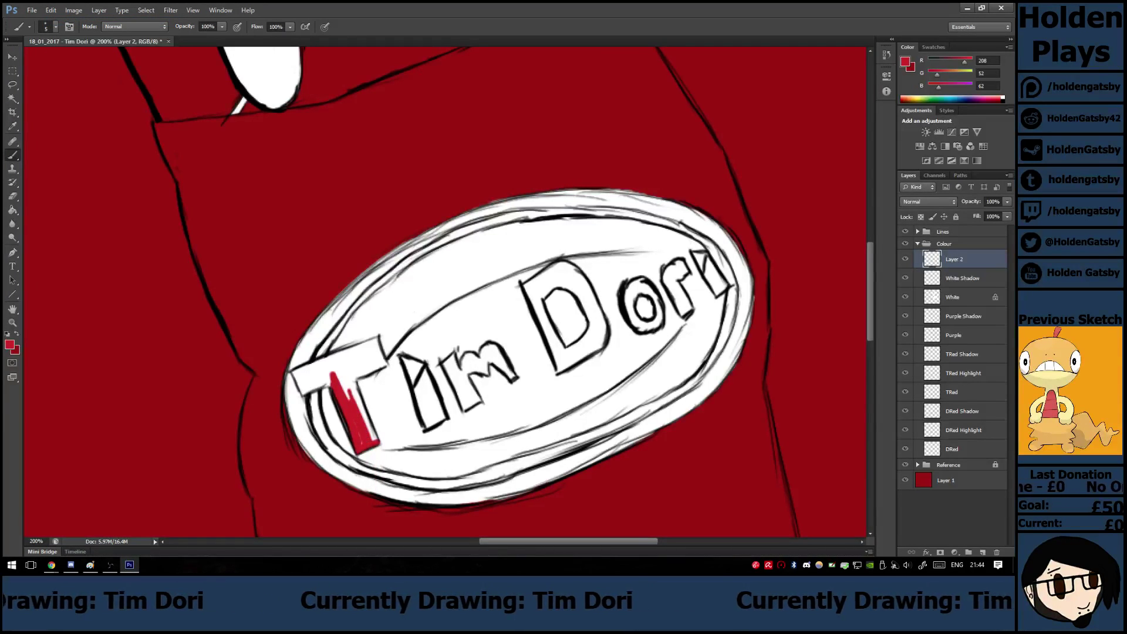
{"action": "mouse_move", "coordinate": [355, 400]}
{"action": "left_mouse_down"}
{"action": "mouse_move", "coordinate": [375, 439]}
{"action": "mouse_move", "coordinate": [345, 375]}
{"action": "mouse_move", "coordinate": [341, 399]}
{"action": "mouse_move", "coordinate": [340, 373]}
{"action": "mouse_move", "coordinate": [348, 430]}
{"action": "left_mouse_up"}
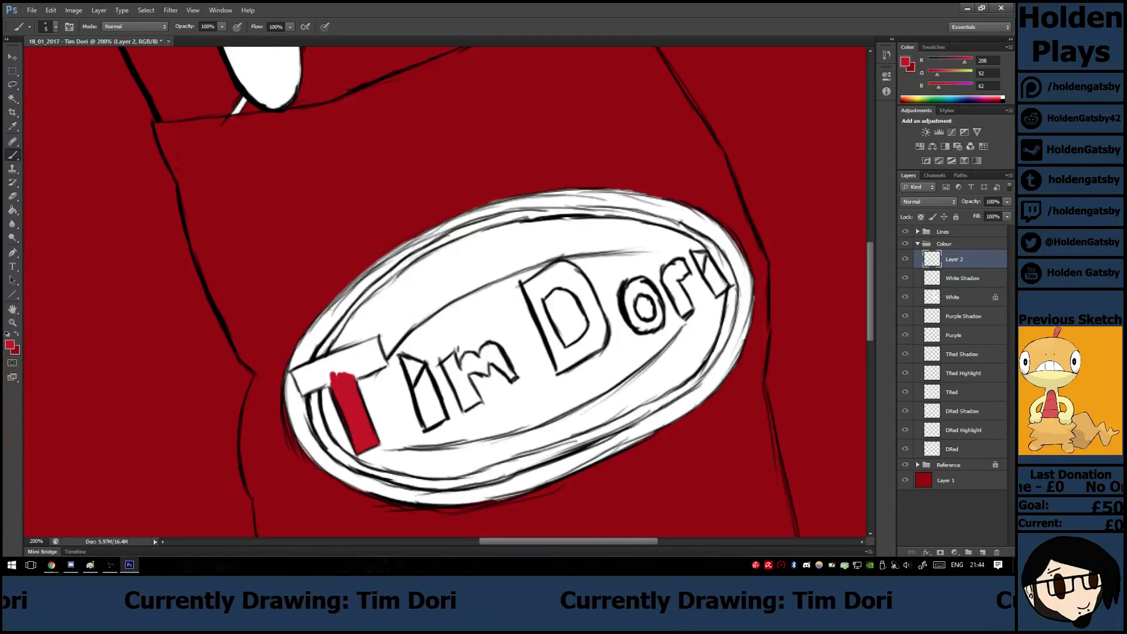
{"action": "mouse_move", "coordinate": [358, 356]}
{"action": "left_mouse_down"}
{"action": "mouse_move", "coordinate": [293, 374]}
{"action": "mouse_move", "coordinate": [324, 376]}
{"action": "mouse_move", "coordinate": [382, 339]}
{"action": "mouse_move", "coordinate": [371, 369]}
{"action": "mouse_move", "coordinate": [320, 372]}
{"action": "mouse_move", "coordinate": [295, 393]}
{"action": "mouse_move", "coordinate": [339, 369]}
{"action": "mouse_move", "coordinate": [316, 386]}
{"action": "left_mouse_up"}
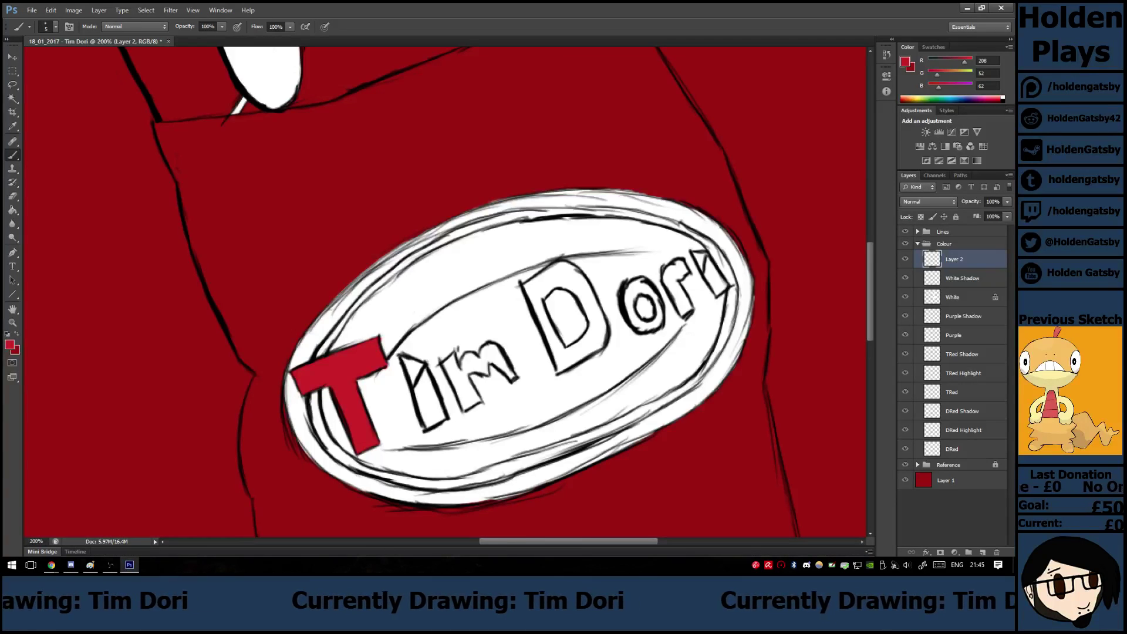
{"action": "key", "text": "e"}
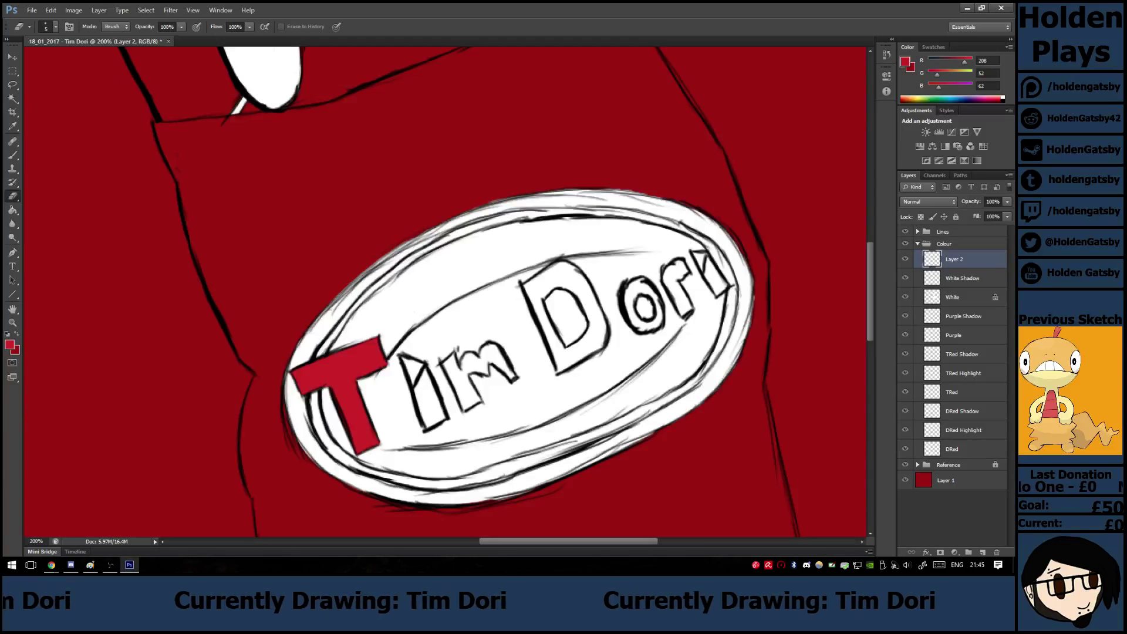
Paint the logo letters i and m of "Tim" and the left side of the o red on Layer 2.
{"action": "key", "text": "b"}
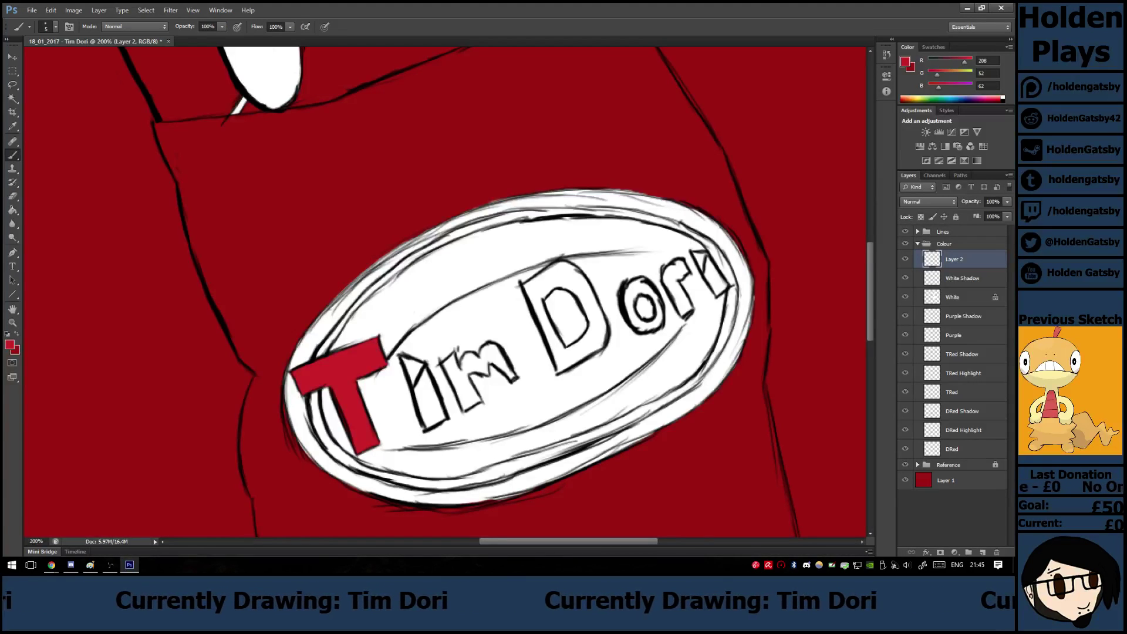
{"action": "mouse_move", "coordinate": [412, 377]}
{"action": "left_mouse_down"}
{"action": "mouse_move", "coordinate": [435, 419]}
{"action": "mouse_move", "coordinate": [414, 382]}
{"action": "mouse_move", "coordinate": [424, 428]}
{"action": "mouse_move", "coordinate": [422, 384]}
{"action": "mouse_move", "coordinate": [440, 411]}
{"action": "mouse_move", "coordinate": [419, 370]}
{"action": "mouse_move", "coordinate": [443, 420]}
{"action": "mouse_move", "coordinate": [411, 372]}
{"action": "left_mouse_up"}
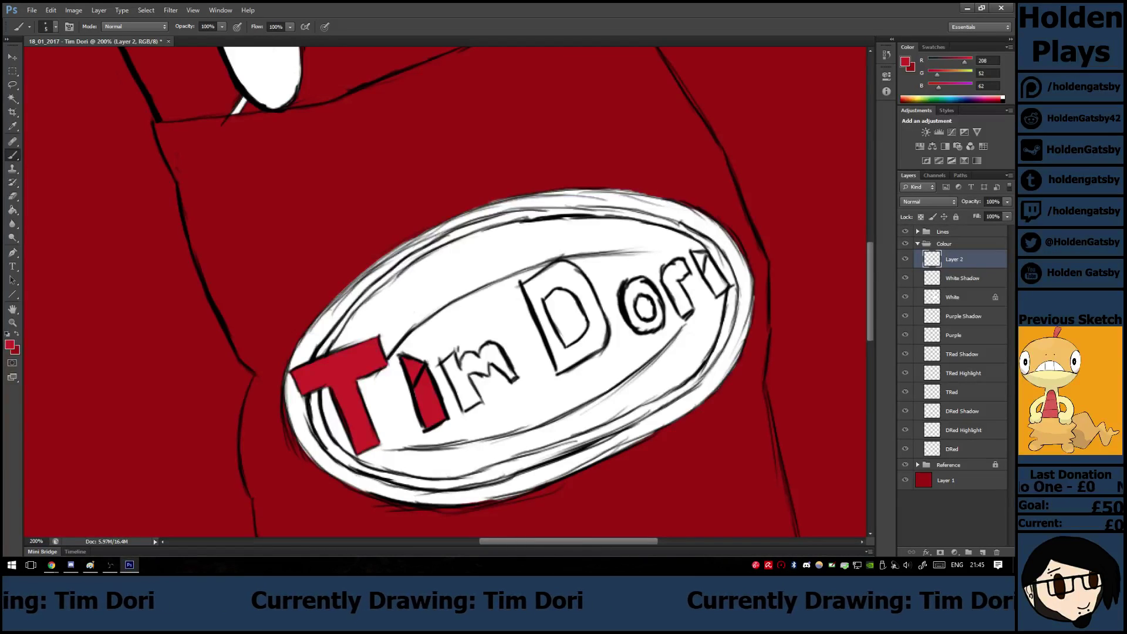
{"action": "mouse_move", "coordinate": [443, 361]}
{"action": "left_mouse_down"}
{"action": "mouse_move", "coordinate": [470, 406]}
{"action": "mouse_move", "coordinate": [480, 400]}
{"action": "mouse_move", "coordinate": [456, 361]}
{"action": "mouse_move", "coordinate": [466, 390]}
{"action": "mouse_move", "coordinate": [467, 359]}
{"action": "mouse_move", "coordinate": [478, 370]}
{"action": "mouse_move", "coordinate": [489, 349]}
{"action": "mouse_move", "coordinate": [477, 372]}
{"action": "mouse_move", "coordinate": [487, 374]}
{"action": "mouse_move", "coordinate": [489, 359]}
{"action": "mouse_move", "coordinate": [473, 373]}
{"action": "mouse_move", "coordinate": [493, 346]}
{"action": "mouse_move", "coordinate": [510, 376]}
{"action": "mouse_move", "coordinate": [510, 360]}
{"action": "left_mouse_up"}
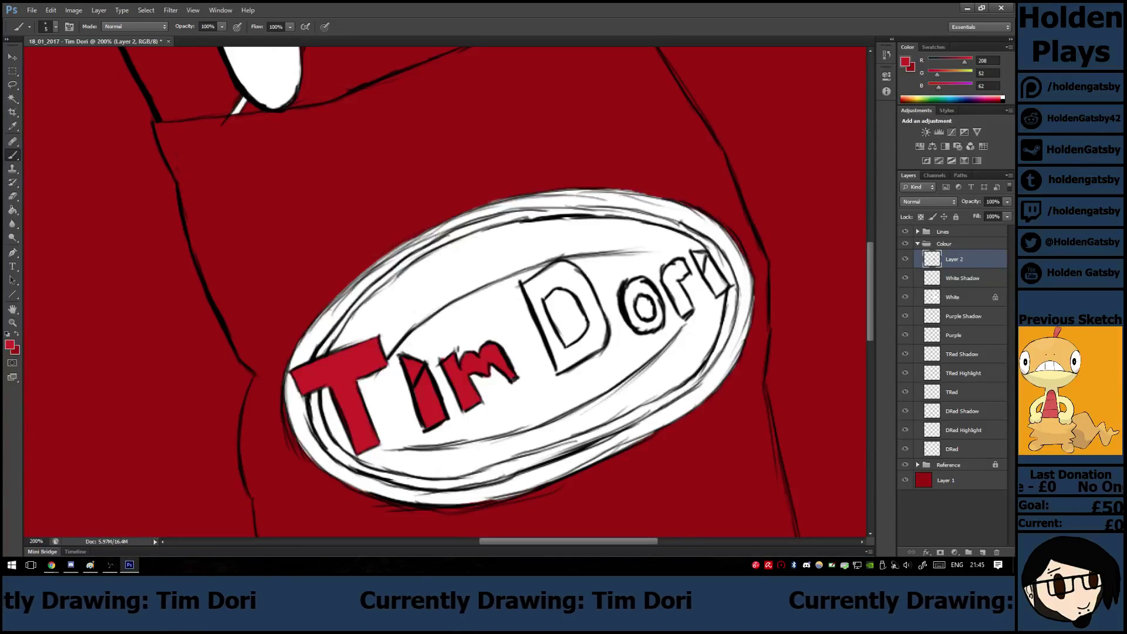
{"action": "key", "text": "e"}
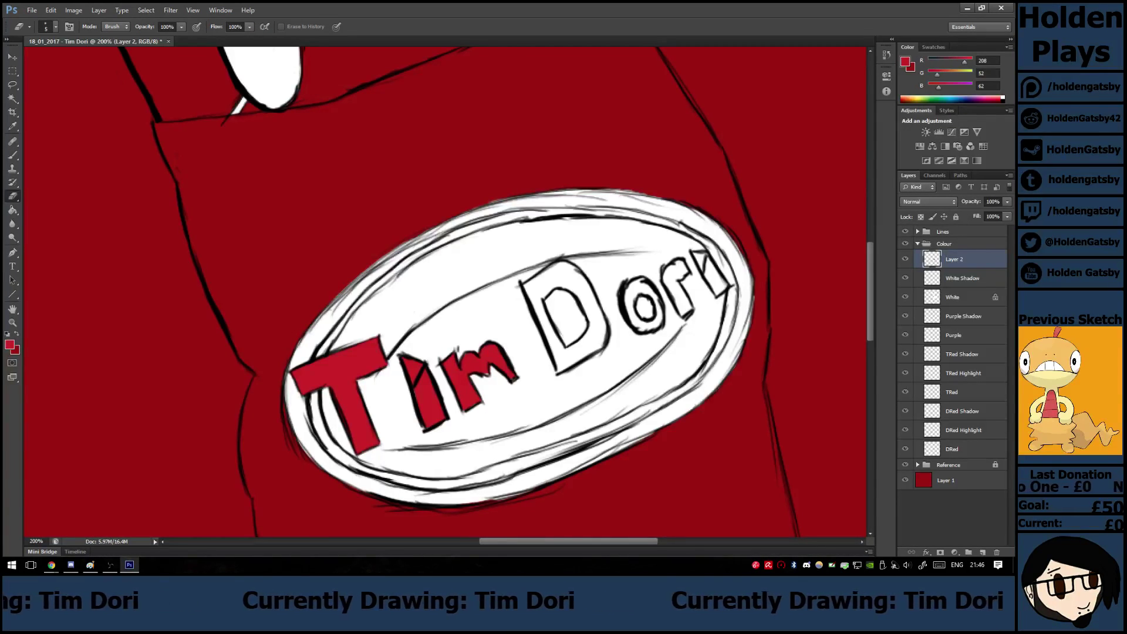
{"action": "key", "text": "b"}
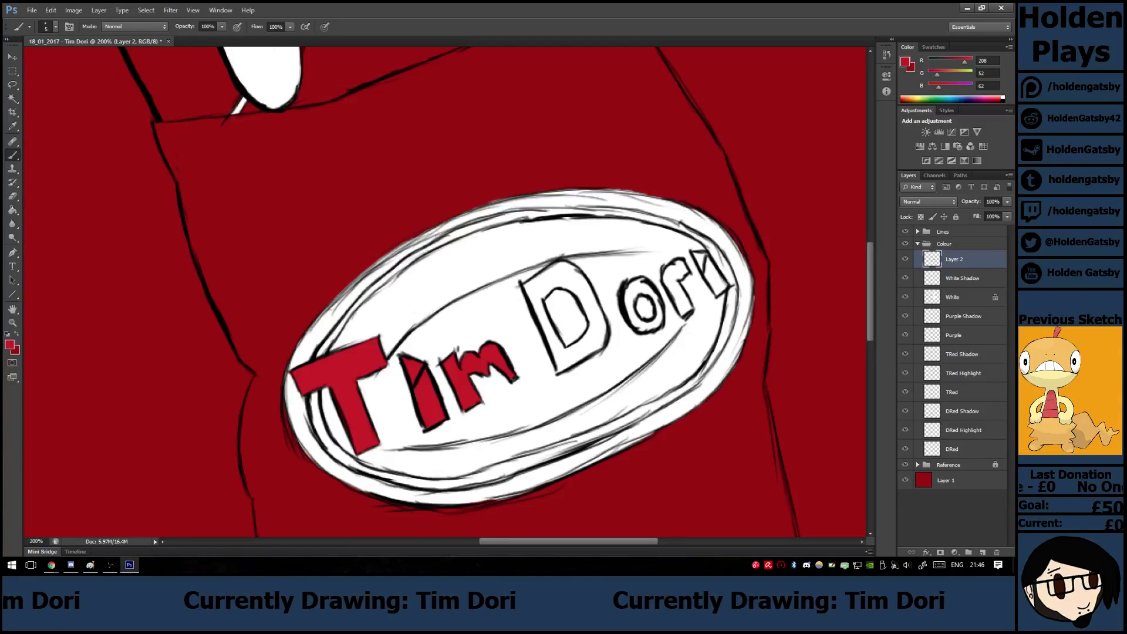
{"action": "key", "text": "e"}
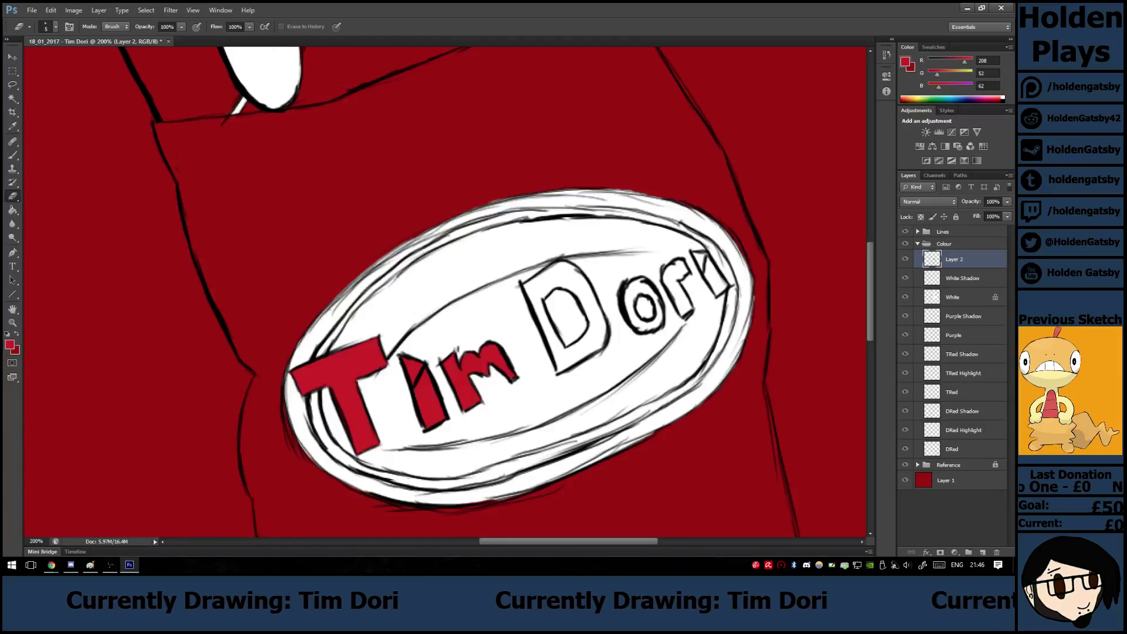
{"action": "key", "text": "b"}
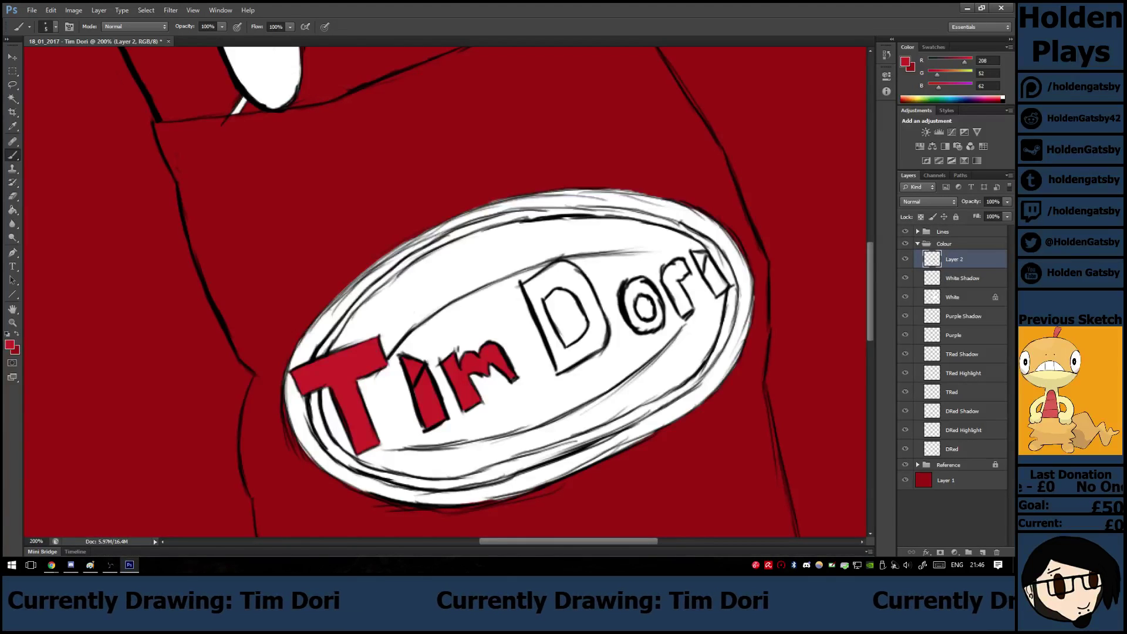
{"action": "mouse_move", "coordinate": [630, 288]}
{"action": "left_mouse_down"}
{"action": "mouse_move", "coordinate": [631, 319]}
{"action": "mouse_move", "coordinate": [626, 291]}
{"action": "mouse_move", "coordinate": [627, 302]}
{"action": "left_mouse_up"}
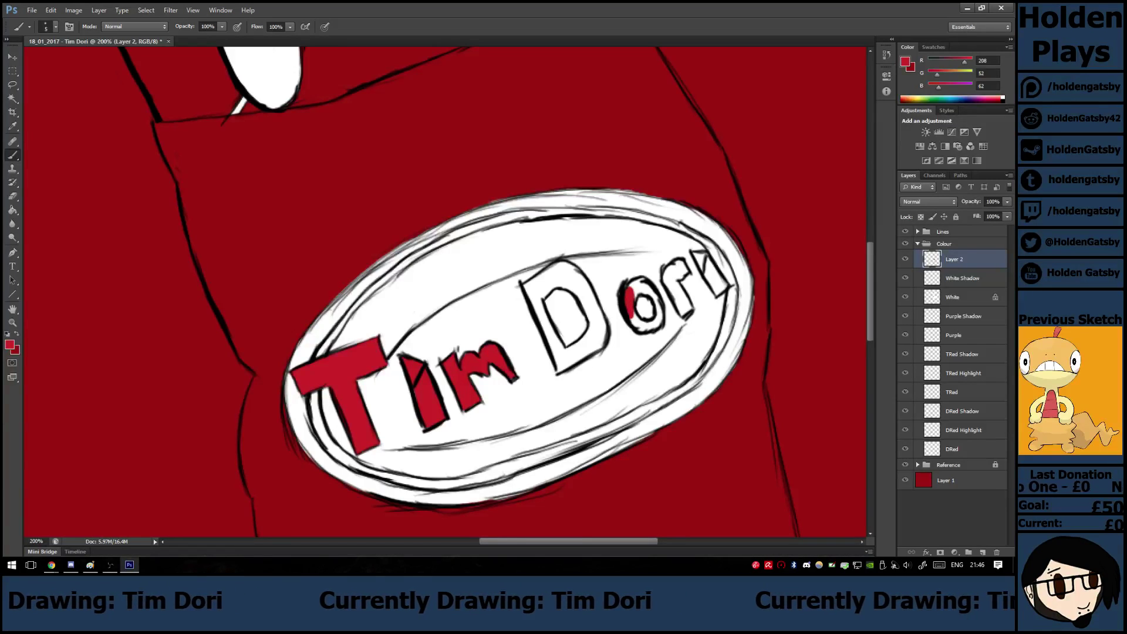
Unlock the Name layer's image pixels in the Lines group, thin the letter o's black outline with the Eraser, and lock the layer again.
{"action": "left_click", "coordinate": [918, 232]}
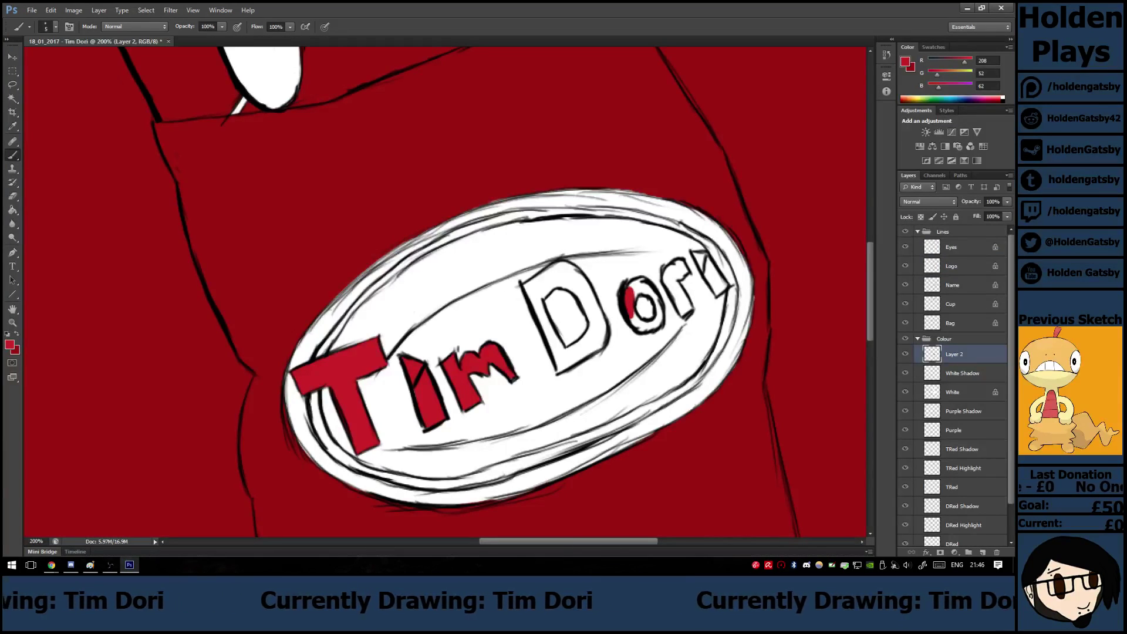
{"action": "left_click", "coordinate": [963, 284]}
{"action": "left_click", "coordinate": [933, 217]}
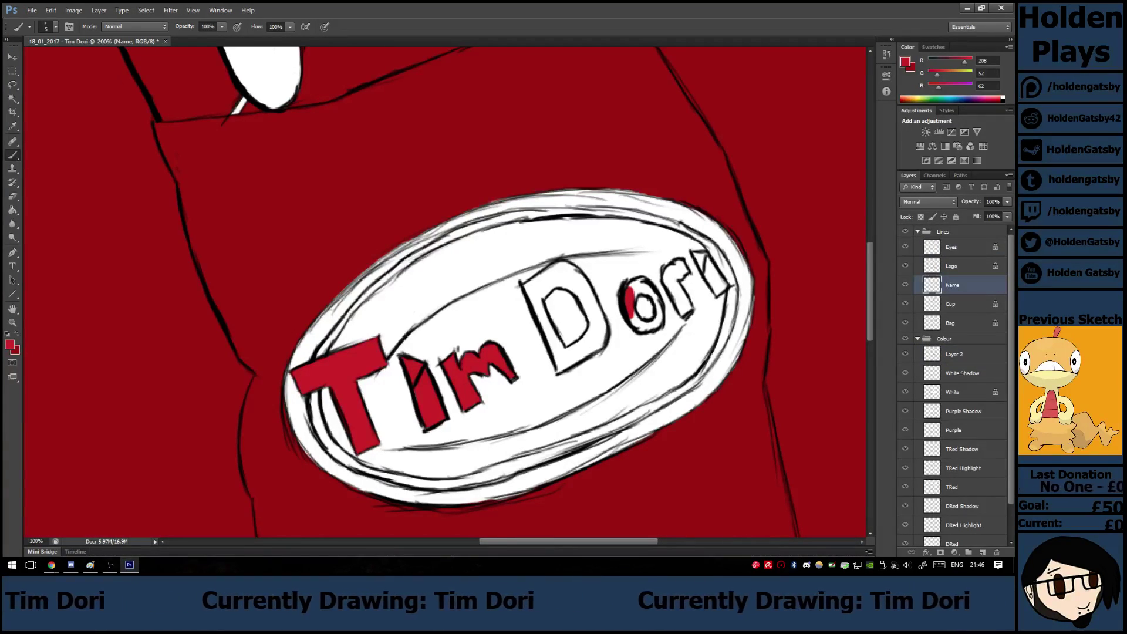
{"action": "key", "text": "e"}
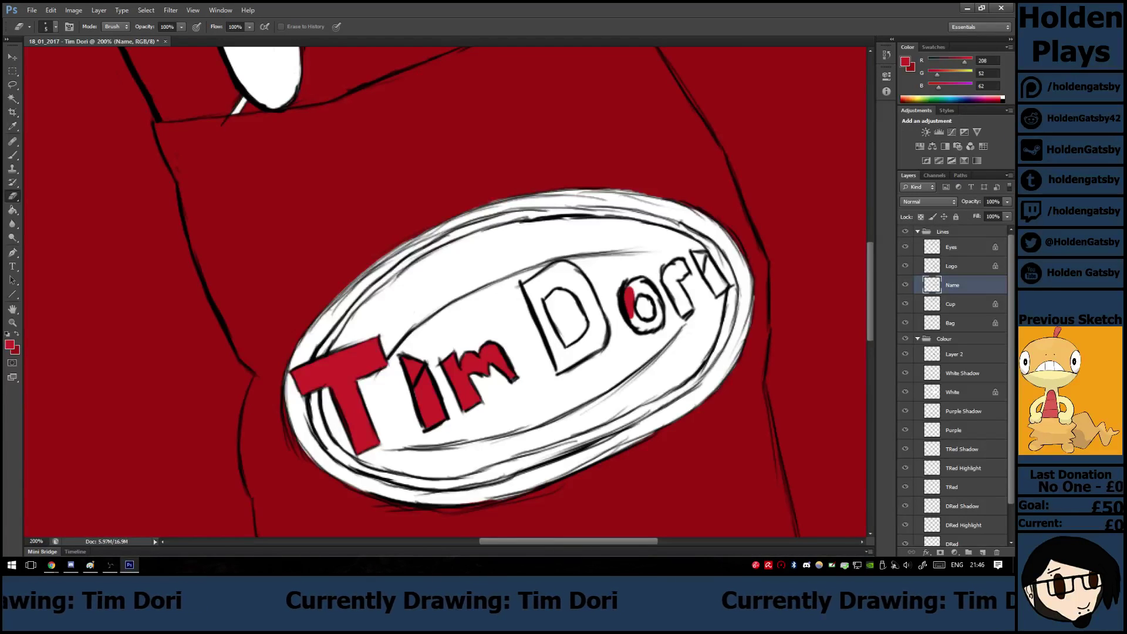
{"action": "mouse_move", "coordinate": [626, 304]}
{"action": "left_mouse_down"}
{"action": "mouse_move", "coordinate": [650, 330]}
{"action": "mouse_move", "coordinate": [646, 283]}
{"action": "mouse_move", "coordinate": [623, 286]}
{"action": "mouse_move", "coordinate": [620, 302]}
{"action": "left_mouse_up"}
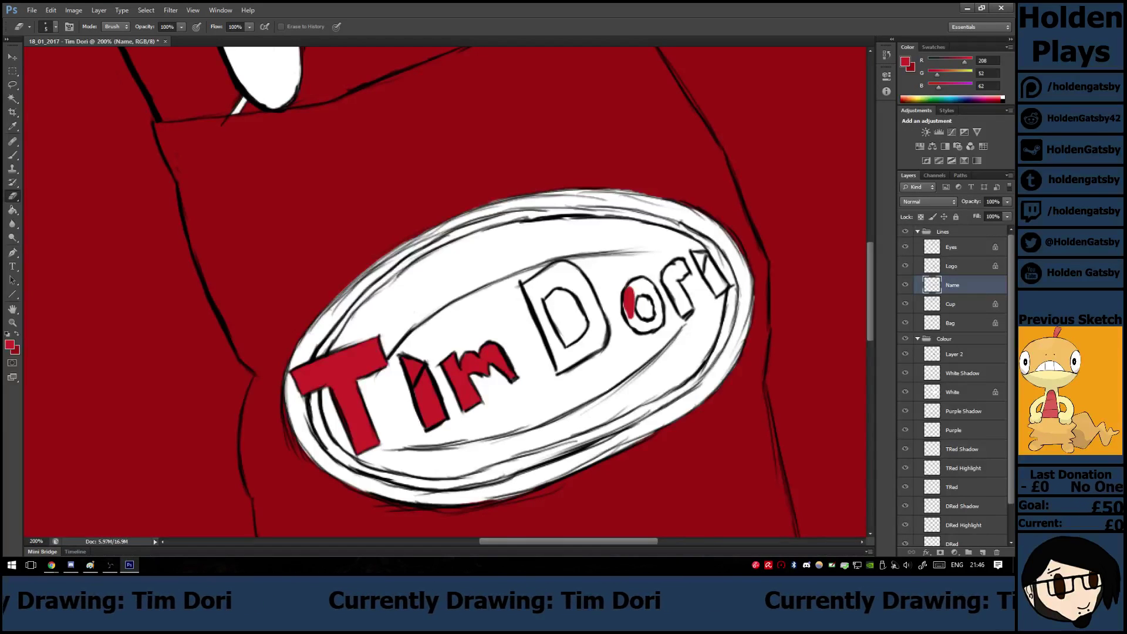
{"action": "key", "text": "b"}
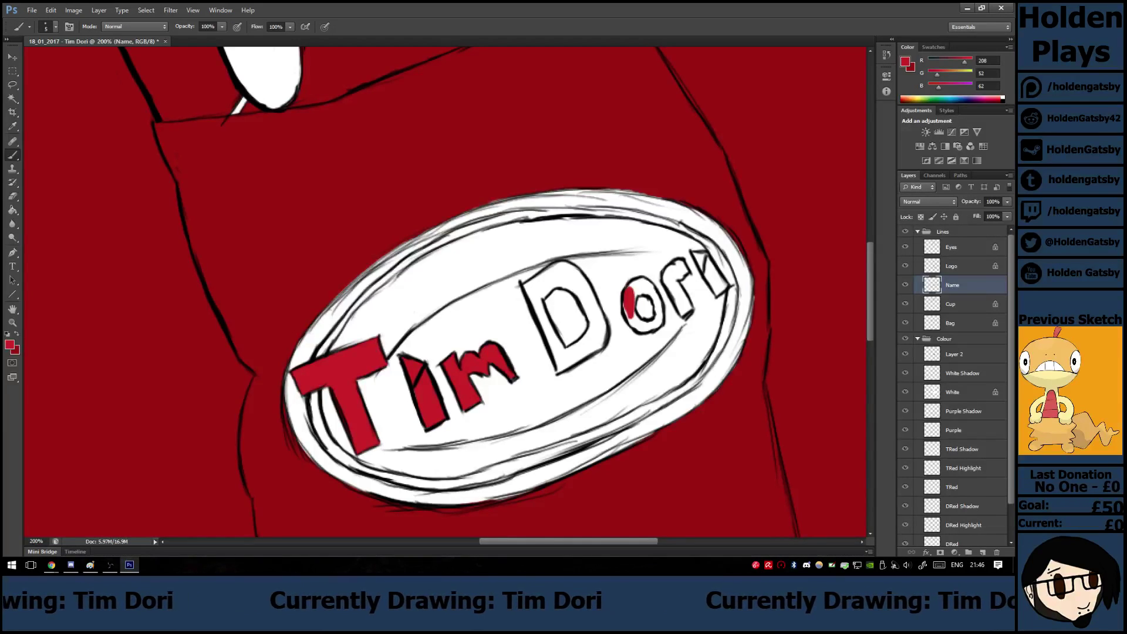
{"action": "left_click", "coordinate": [933, 216]}
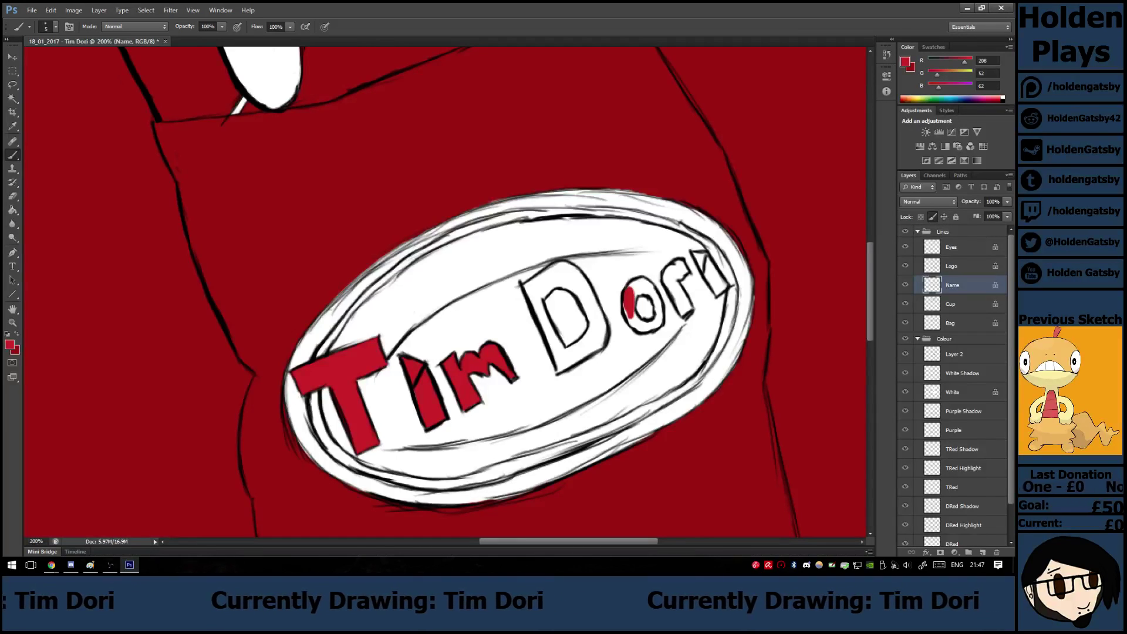
Paint the letters o, r and i of "Dori" red on Layer 2 and undo the stray stroke running down from the i.
{"action": "left_click", "coordinate": [918, 231]}
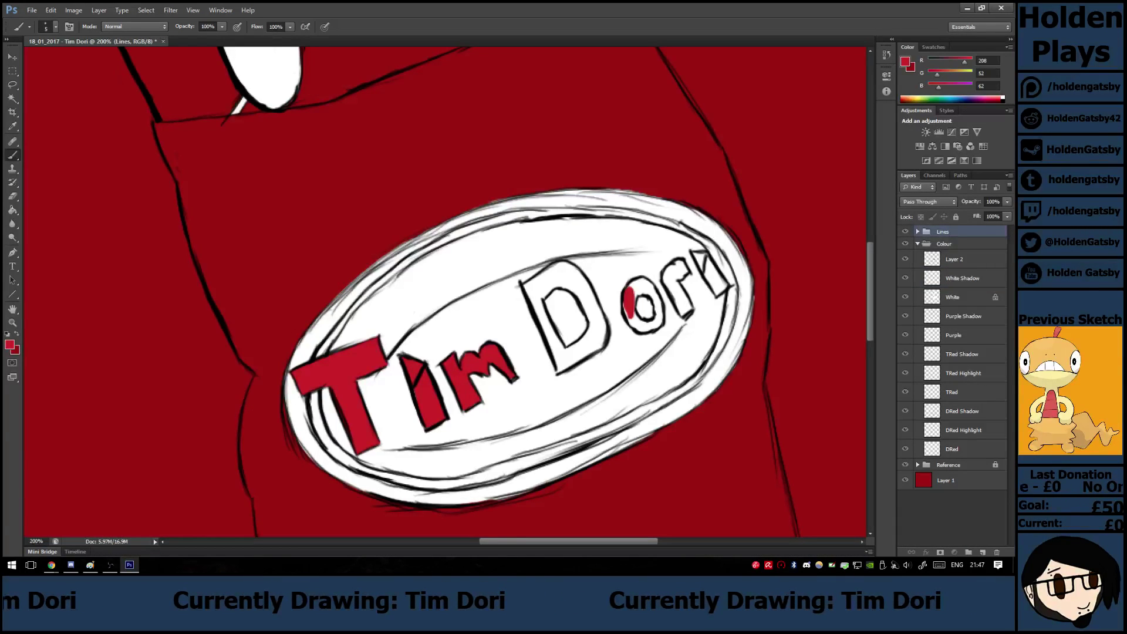
{"action": "left_click", "coordinate": [963, 259]}
{"action": "mouse_move", "coordinate": [625, 305]}
{"action": "left_mouse_down"}
{"action": "mouse_move", "coordinate": [638, 328]}
{"action": "mouse_move", "coordinate": [655, 324]}
{"action": "mouse_move", "coordinate": [662, 304]}
{"action": "mouse_move", "coordinate": [648, 284]}
{"action": "mouse_move", "coordinate": [633, 297]}
{"action": "left_mouse_up"}
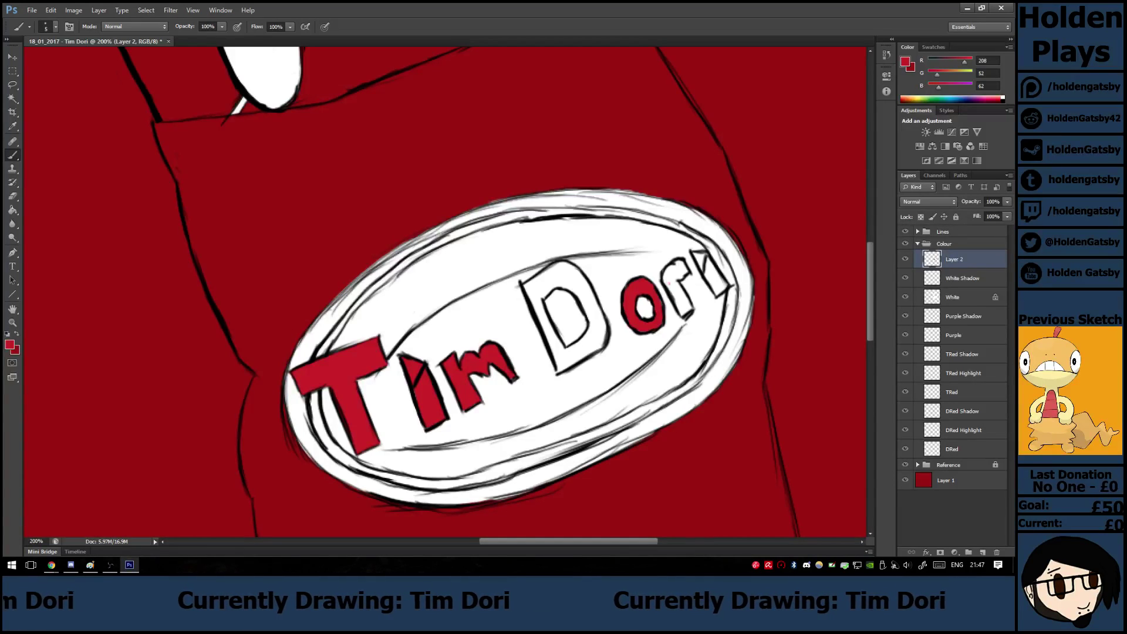
{"action": "mouse_move", "coordinate": [666, 279]}
{"action": "left_mouse_down"}
{"action": "mouse_move", "coordinate": [683, 314]}
{"action": "mouse_move", "coordinate": [688, 302]}
{"action": "mouse_move", "coordinate": [666, 272]}
{"action": "mouse_move", "coordinate": [683, 269]}
{"action": "left_mouse_up"}
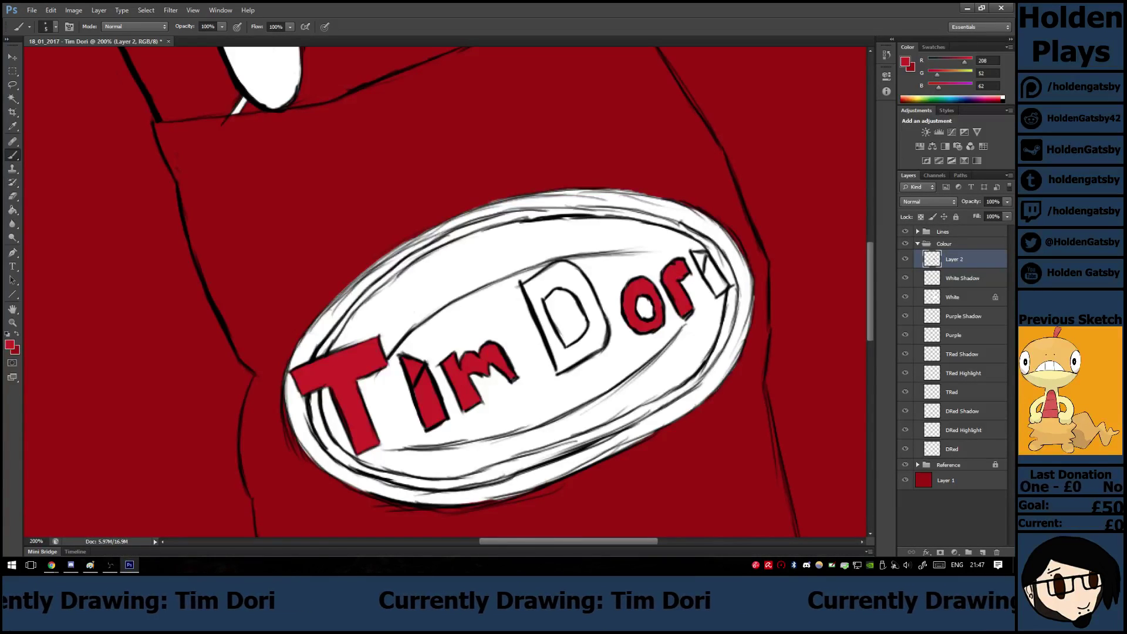
{"action": "mouse_move", "coordinate": [699, 257]}
{"action": "left_mouse_down"}
{"action": "mouse_move", "coordinate": [726, 287]}
{"action": "mouse_move", "coordinate": [725, 537]}
{"action": "left_mouse_up"}
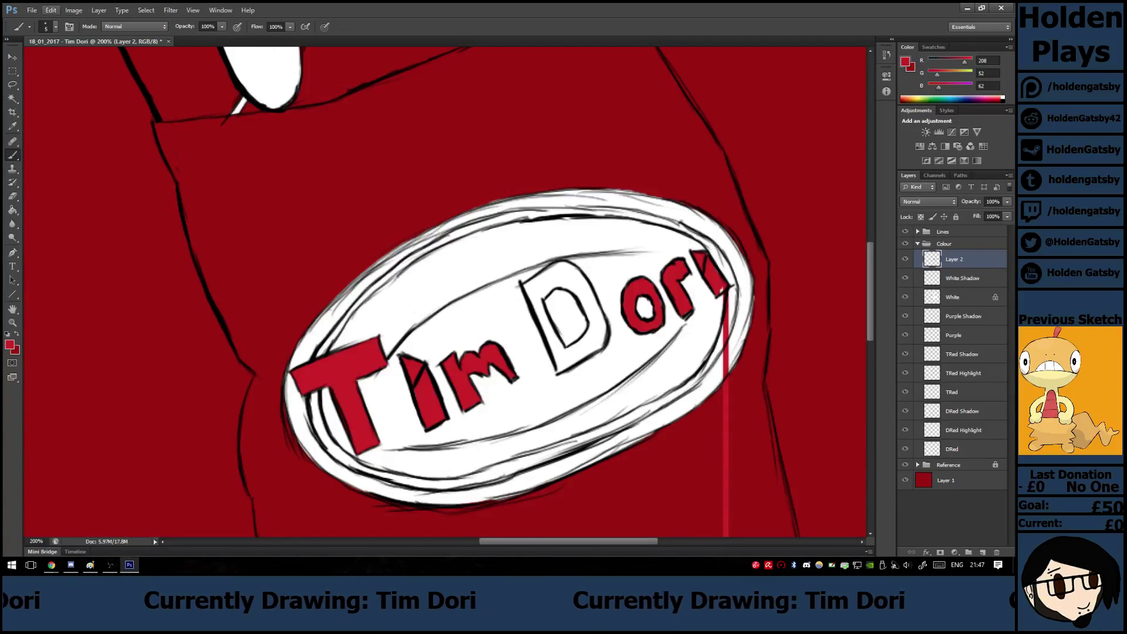
{"action": "left_click", "coordinate": [50, 10]}
{"action": "left_click", "coordinate": [64, 20]}
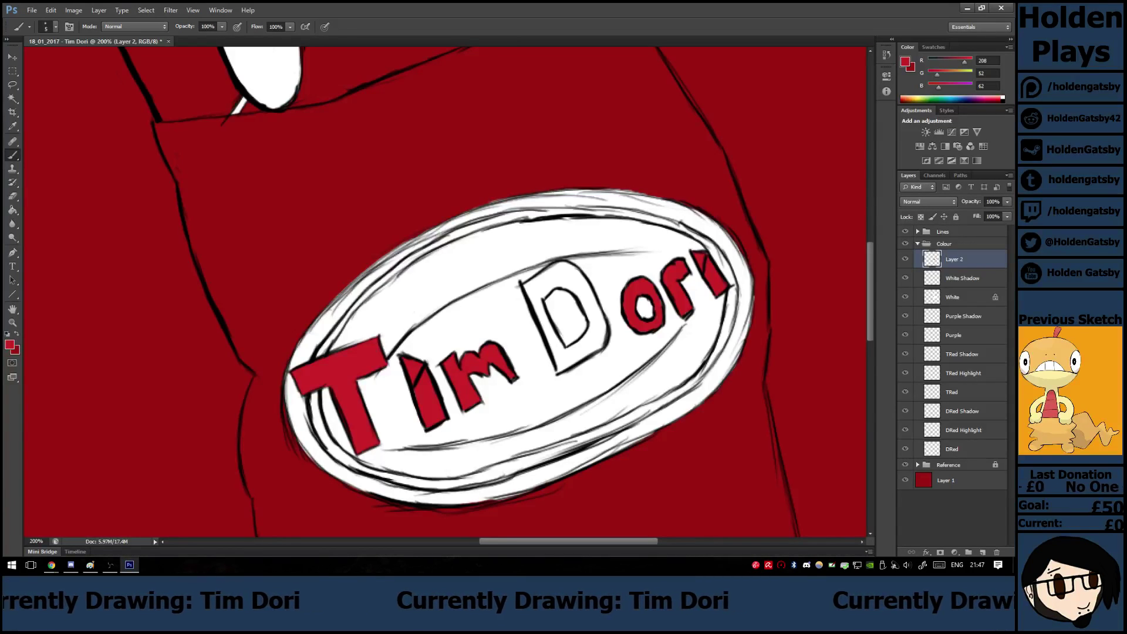
Paint the logo's letter D red on Layer 2, leaving its inner opening white.
{"action": "key", "text": "e"}
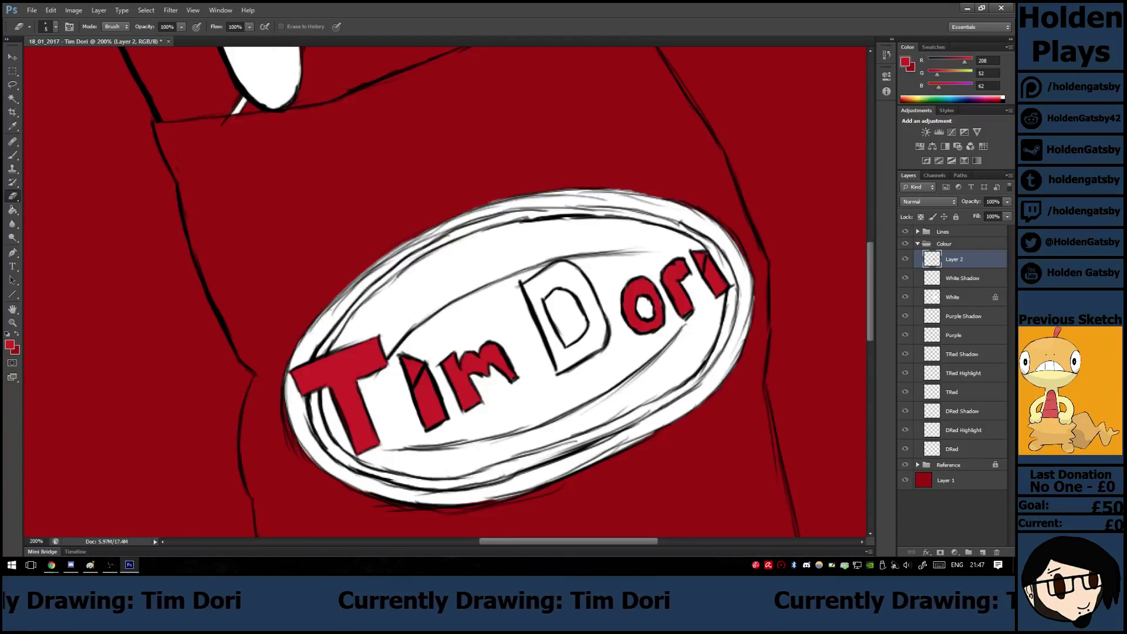
{"action": "key", "text": "b"}
{"action": "mouse_move", "coordinate": [529, 293]}
{"action": "left_mouse_down"}
{"action": "mouse_move", "coordinate": [566, 367]}
{"action": "mouse_move", "coordinate": [531, 284]}
{"action": "left_mouse_up"}
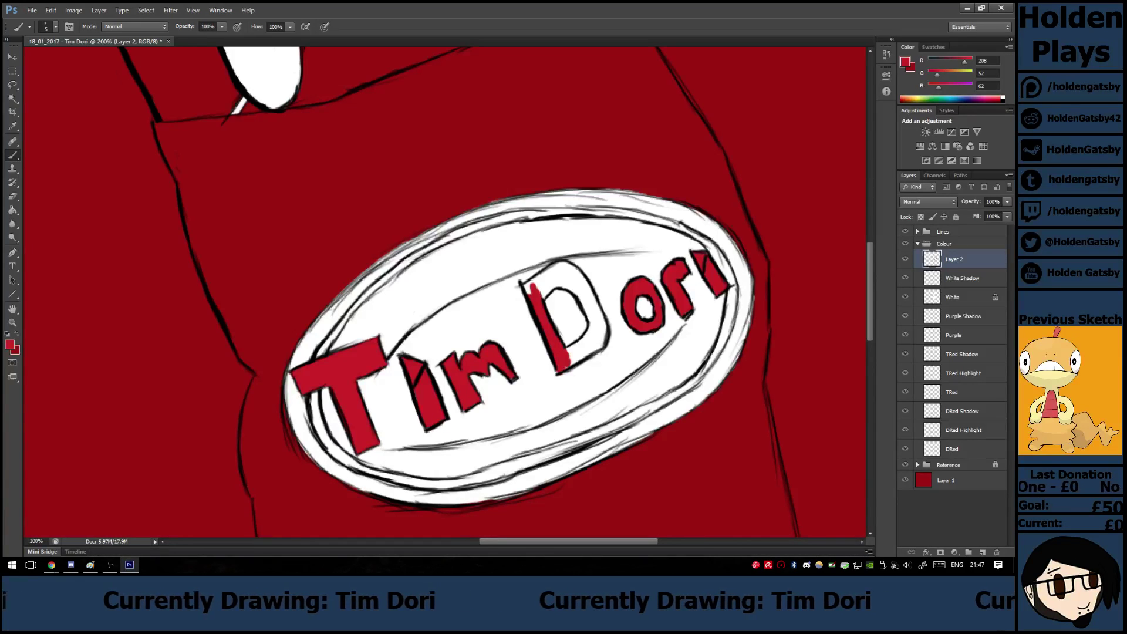
{"action": "mouse_move", "coordinate": [569, 351]}
{"action": "left_mouse_down"}
{"action": "mouse_move", "coordinate": [599, 333]}
{"action": "mouse_move", "coordinate": [566, 354]}
{"action": "left_mouse_up"}
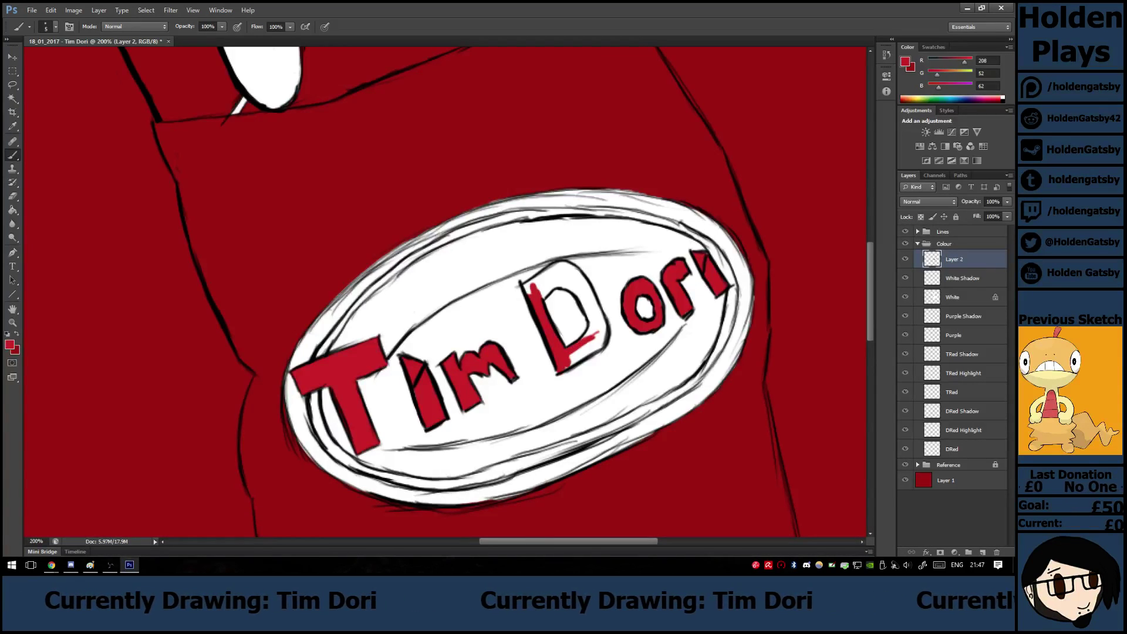
{"action": "mouse_move", "coordinate": [597, 335]}
{"action": "left_mouse_down"}
{"action": "mouse_move", "coordinate": [572, 357]}
{"action": "mouse_move", "coordinate": [601, 341]}
{"action": "mouse_move", "coordinate": [581, 285]}
{"action": "mouse_move", "coordinate": [574, 293]}
{"action": "mouse_move", "coordinate": [598, 317]}
{"action": "mouse_move", "coordinate": [593, 282]}
{"action": "mouse_move", "coordinate": [555, 265]}
{"action": "mouse_move", "coordinate": [527, 287]}
{"action": "mouse_move", "coordinate": [552, 276]}
{"action": "mouse_move", "coordinate": [571, 289]}
{"action": "left_mouse_up"}
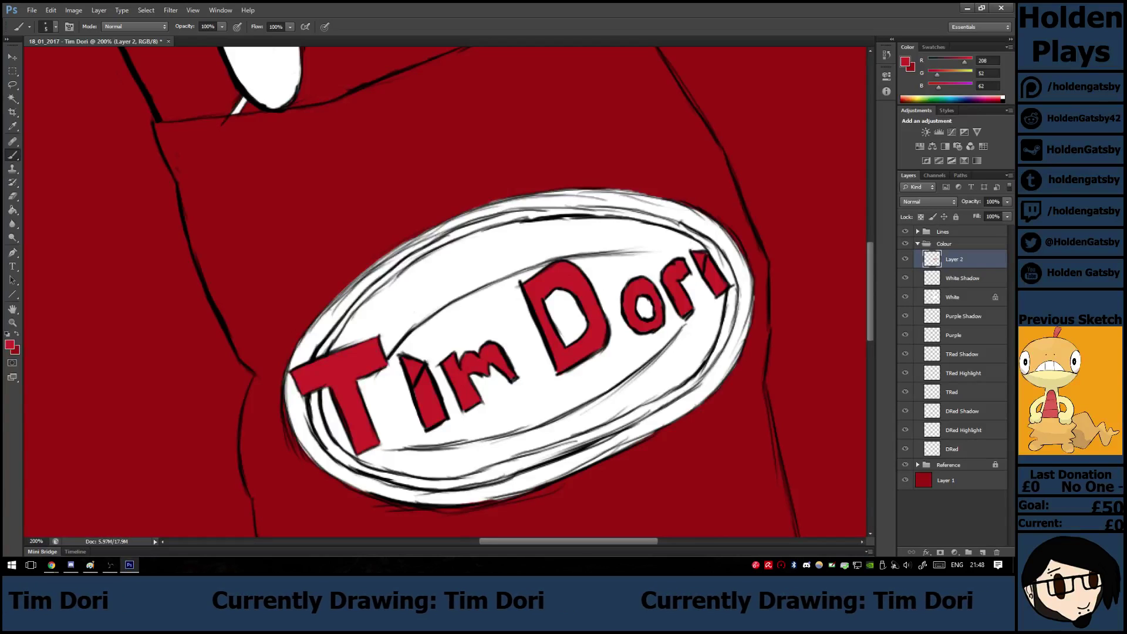
Paint the narrow band between the logo oval's inner outlines red along its upper edge and its lower-left curve.
{"action": "key", "text": "ctrl+minus"}
{"action": "key", "text": "ctrl+minus"}
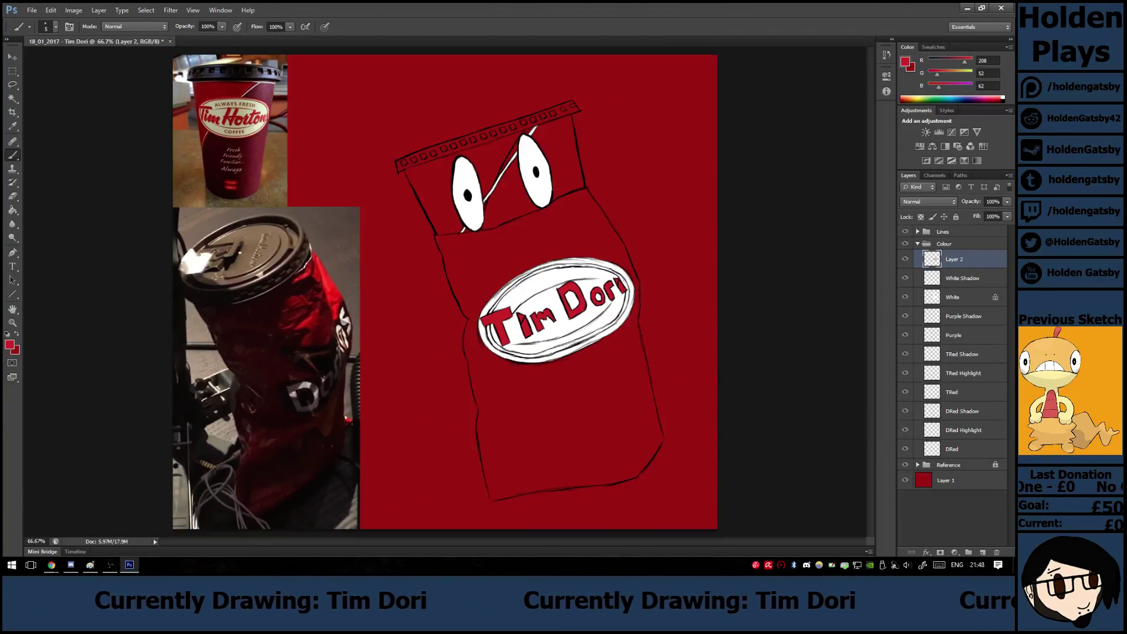
{"action": "key", "text": "ctrl+plus"}
{"action": "key", "text": "ctrl+plus"}
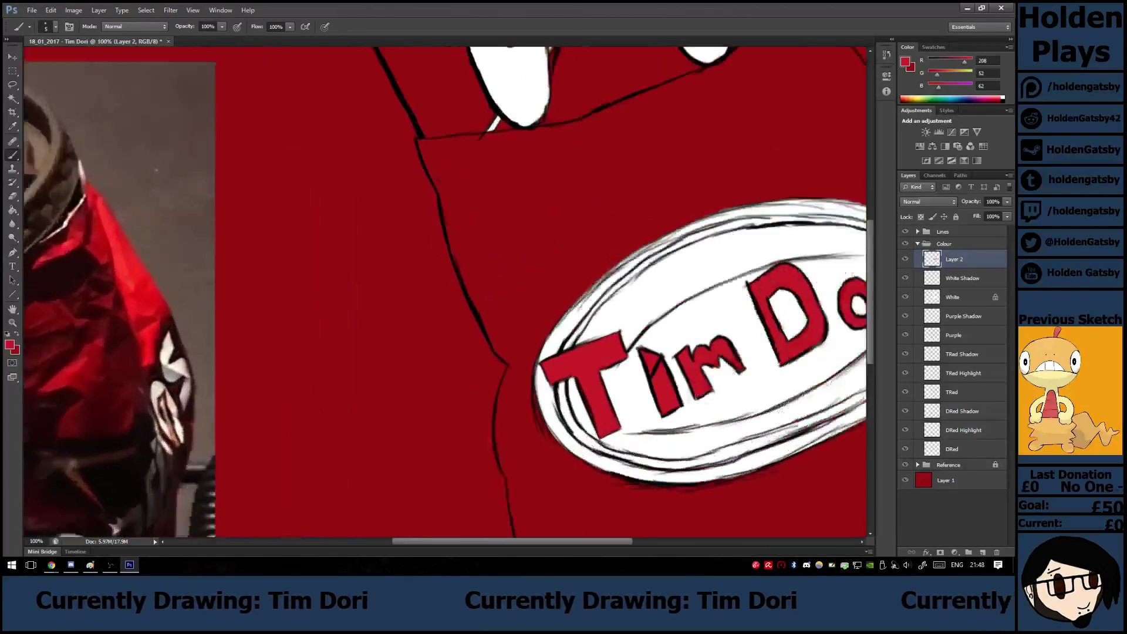
{"action": "key", "text": "ctrl+minus"}
{"action": "key", "text": "ctrl+minus"}
{"action": "key", "text": "ctrl+plus"}
{"action": "key", "text": "ctrl+plus"}
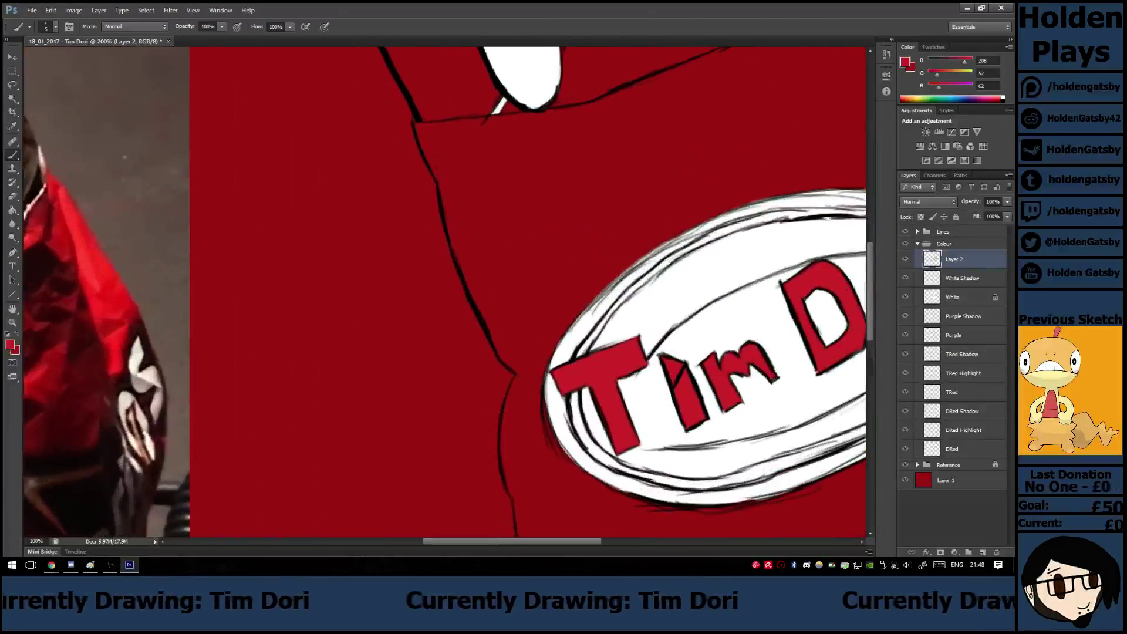
{"action": "scroll", "coordinate": [444, 292], "scroll_direction": "right", "scroll_amount": 3}
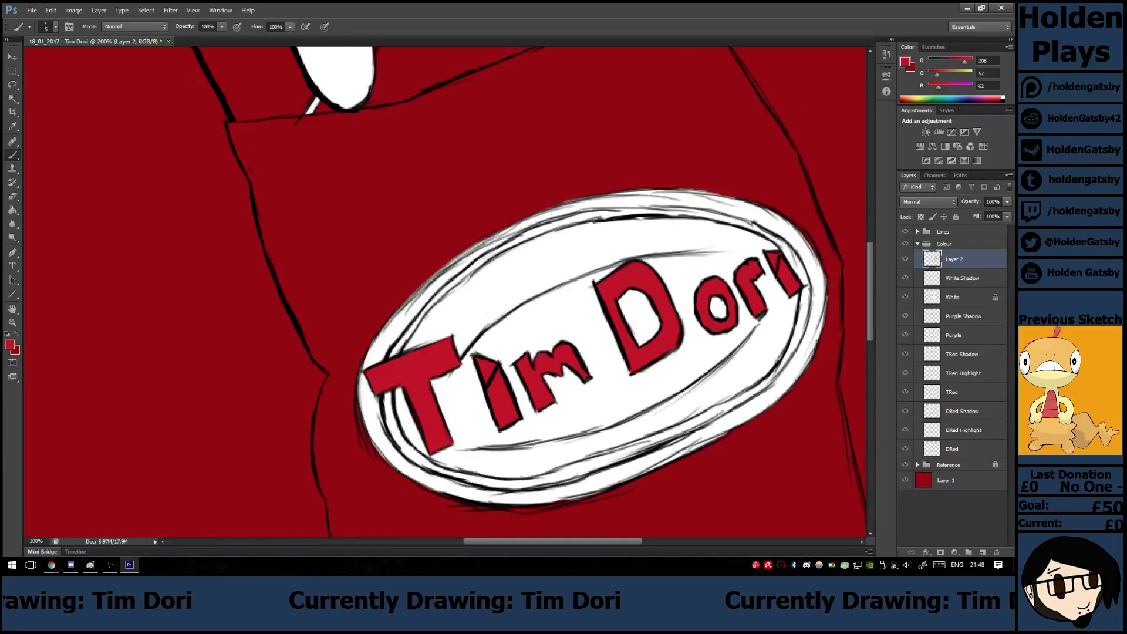
{"action": "mouse_move", "coordinate": [405, 337]}
{"action": "left_mouse_down"}
{"action": "mouse_move", "coordinate": [391, 356]}
{"action": "mouse_move", "coordinate": [453, 279]}
{"action": "mouse_move", "coordinate": [540, 230]}
{"action": "mouse_move", "coordinate": [629, 211]}
{"action": "mouse_move", "coordinate": [579, 216]}
{"action": "mouse_move", "coordinate": [701, 213]}
{"action": "mouse_move", "coordinate": [653, 208]}
{"action": "mouse_move", "coordinate": [716, 216]}
{"action": "left_mouse_up"}
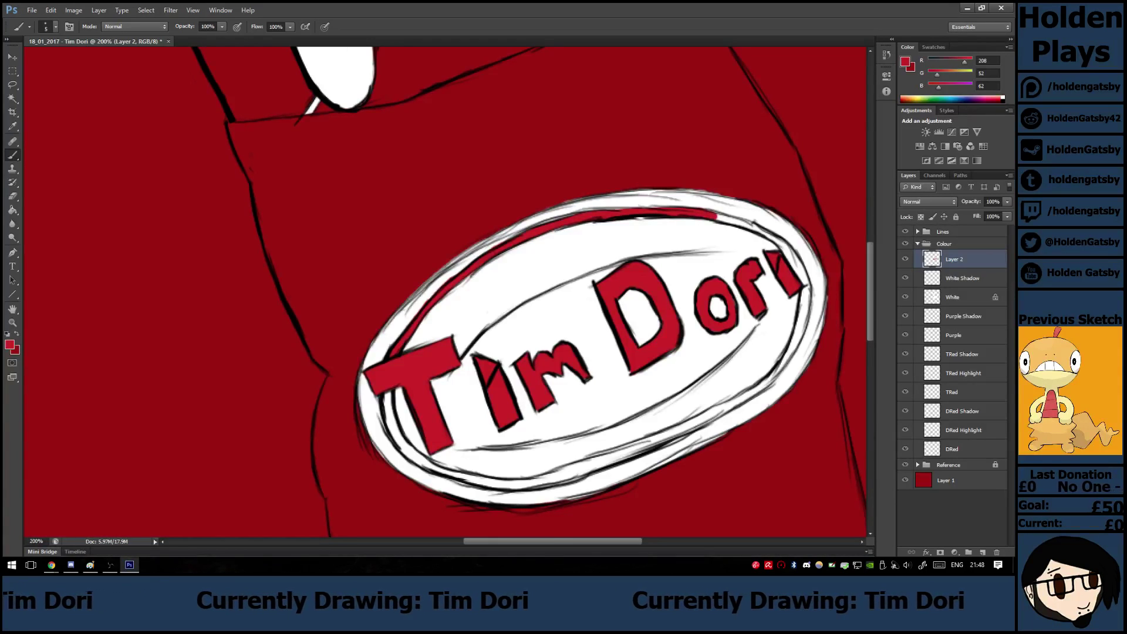
{"action": "mouse_move", "coordinate": [390, 391]}
{"action": "left_mouse_down"}
{"action": "mouse_move", "coordinate": [391, 434]}
{"action": "mouse_move", "coordinate": [420, 461]}
{"action": "mouse_move", "coordinate": [408, 456]}
{"action": "mouse_move", "coordinate": [517, 487]}
{"action": "left_mouse_up"}
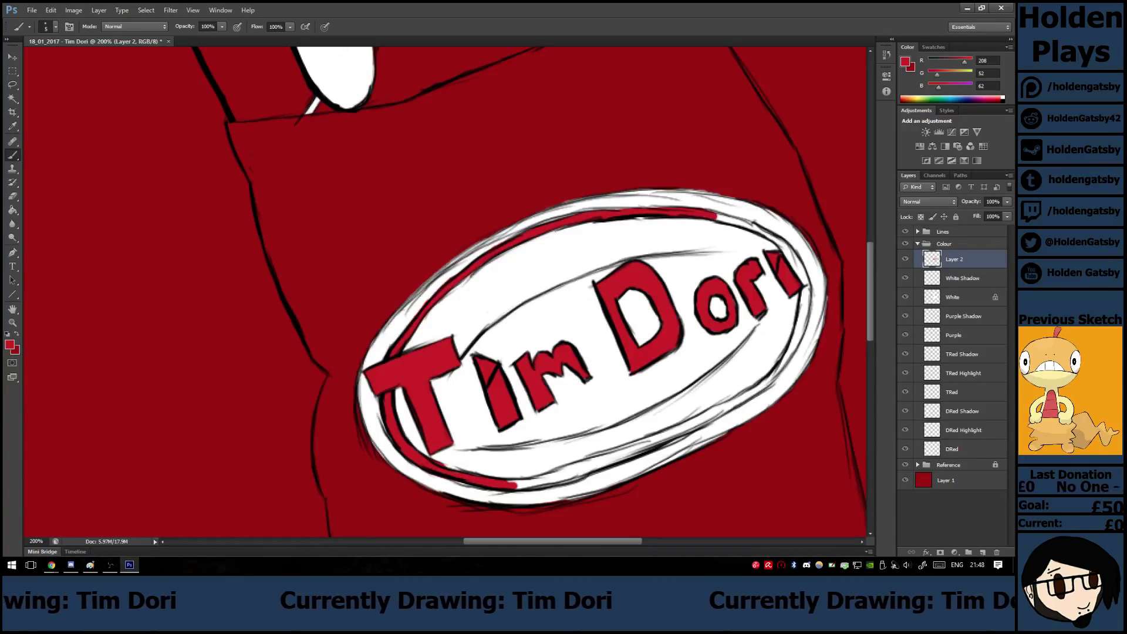
Extend the oval's red inner band along the bottom and up its lower-right curve, and switch to the Eraser.
{"action": "key", "text": "e"}
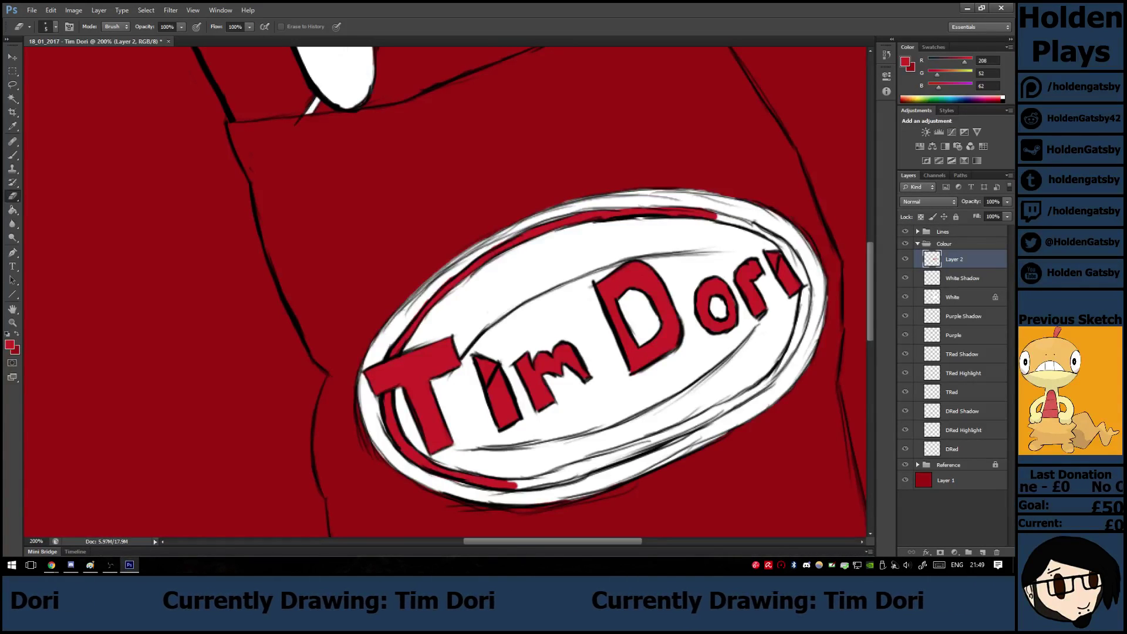
{"action": "key", "text": "b"}
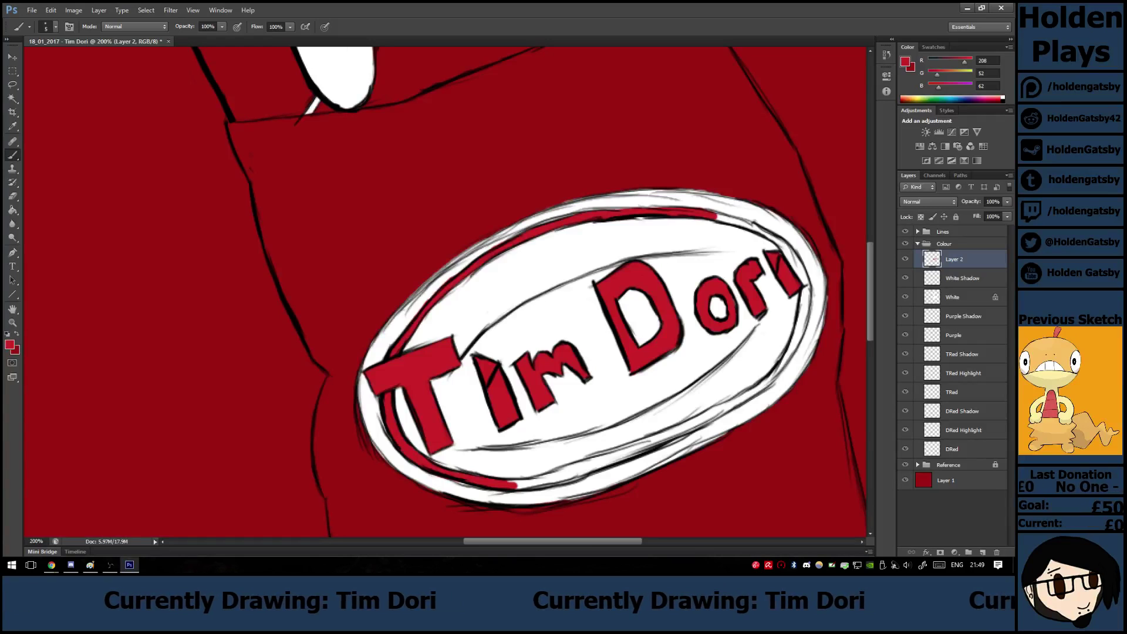
{"action": "mouse_move", "coordinate": [643, 448]}
{"action": "left_mouse_down"}
{"action": "mouse_move", "coordinate": [508, 482]}
{"action": "mouse_move", "coordinate": [730, 410]}
{"action": "mouse_move", "coordinate": [640, 441]}
{"action": "mouse_move", "coordinate": [711, 419]}
{"action": "mouse_move", "coordinate": [738, 401]}
{"action": "mouse_move", "coordinate": [701, 415]}
{"action": "mouse_move", "coordinate": [773, 381]}
{"action": "mouse_move", "coordinate": [796, 343]}
{"action": "left_mouse_up"}
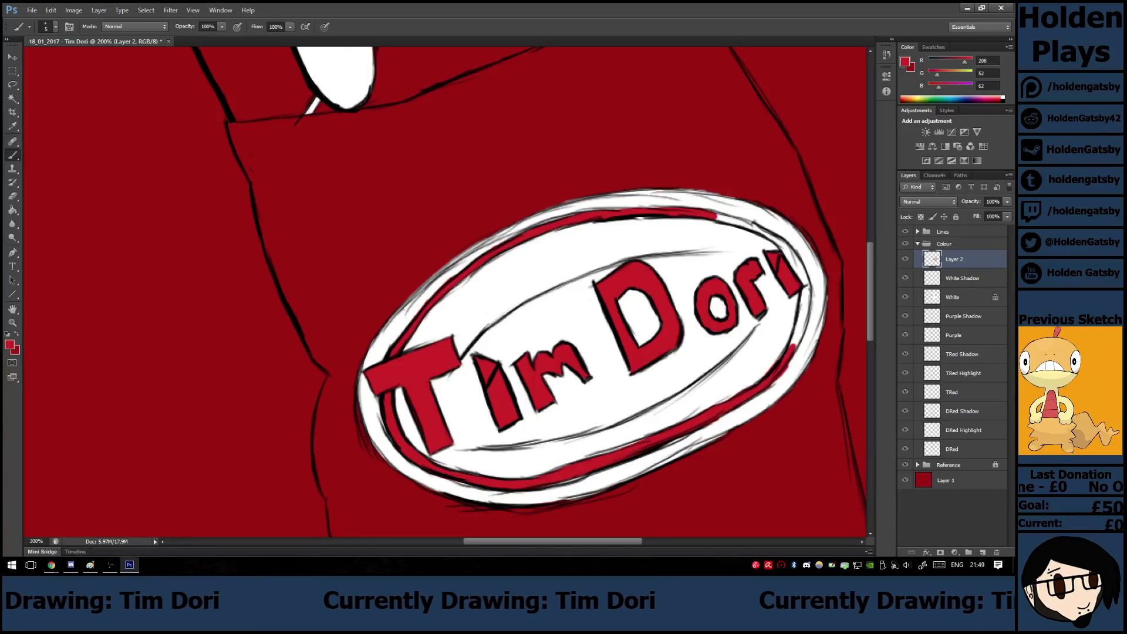
{"action": "key", "text": "e"}
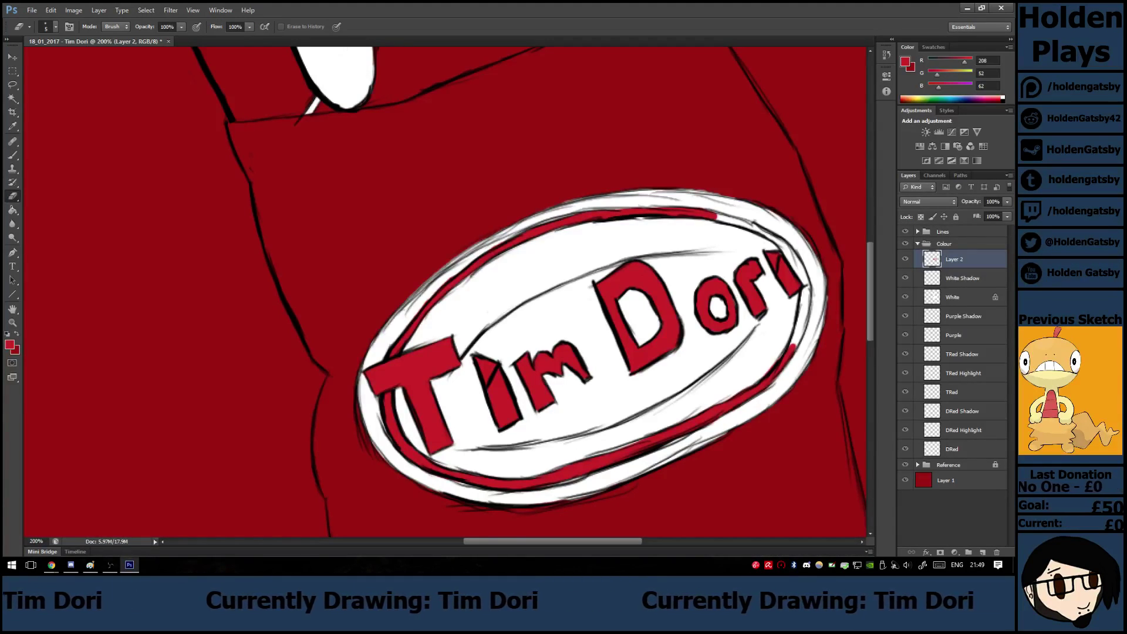
{"action": "key", "text": "b"}
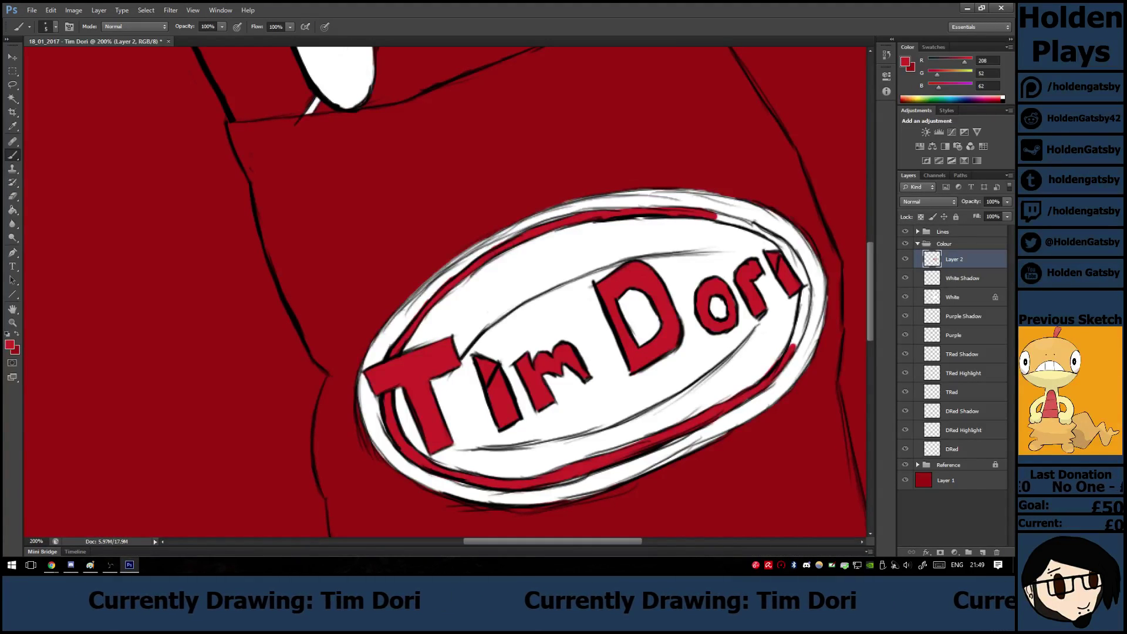
{"action": "key", "text": "e"}
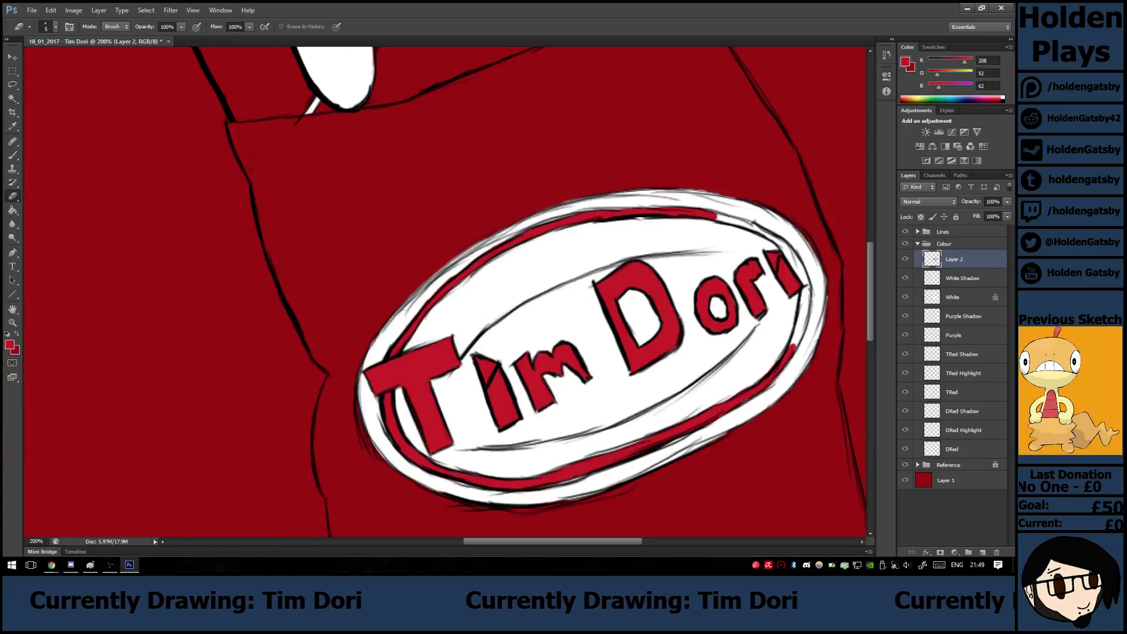
Complete the logo oval's red inner band on Layer 2 around its right end, joining the upper and lower parts.
{"action": "key", "text": "b"}
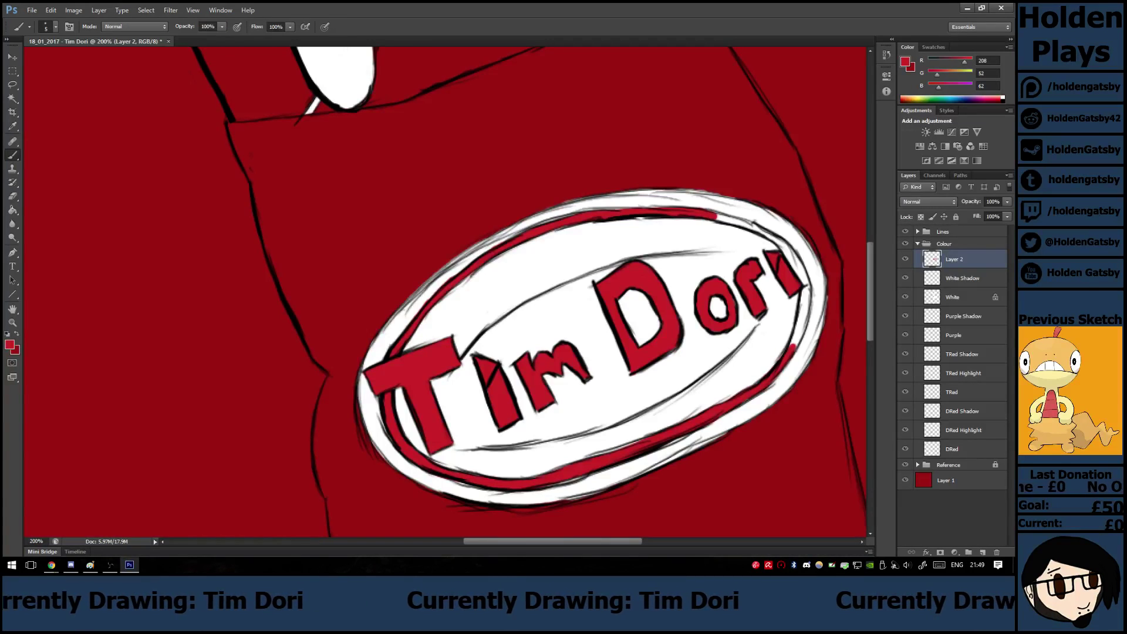
{"action": "mouse_move", "coordinate": [802, 302]}
{"action": "left_mouse_down"}
{"action": "mouse_move", "coordinate": [791, 348]}
{"action": "mouse_move", "coordinate": [802, 292]}
{"action": "left_mouse_up"}
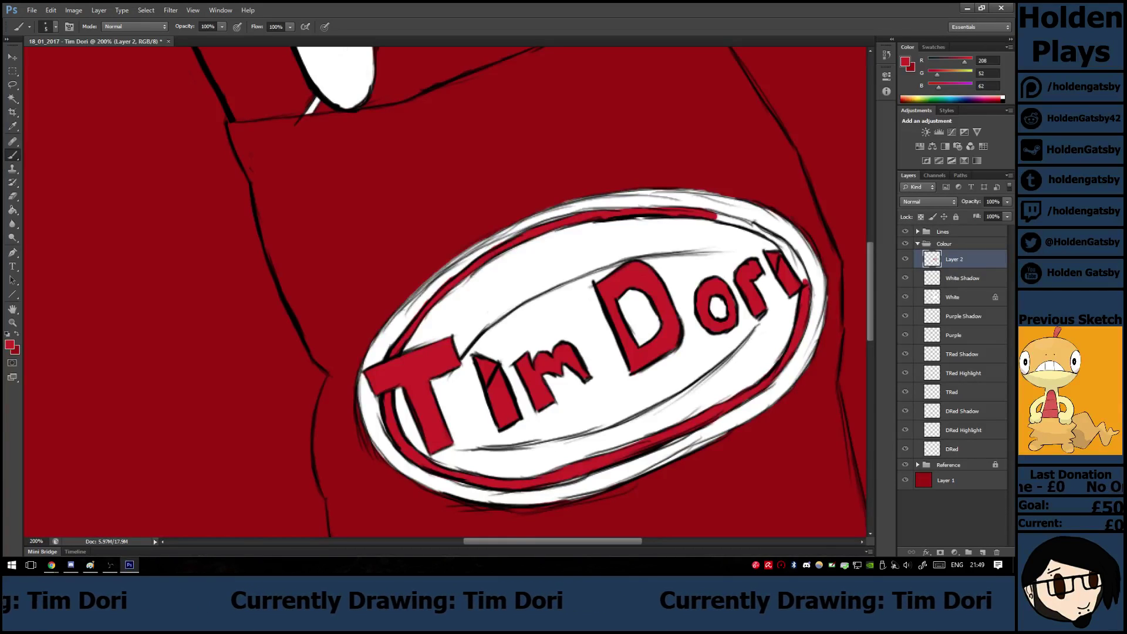
{"action": "left_click_drag", "start_coordinate": [781, 242], "coordinate": [806, 275]}
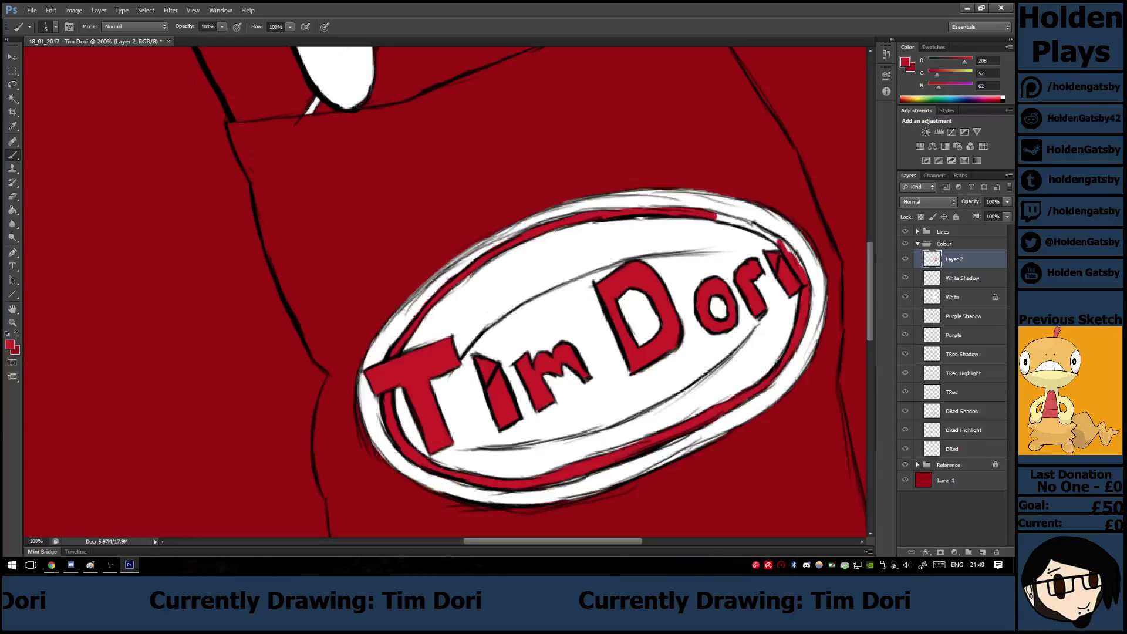
{"action": "left_click_drag", "start_coordinate": [775, 238], "coordinate": [803, 272]}
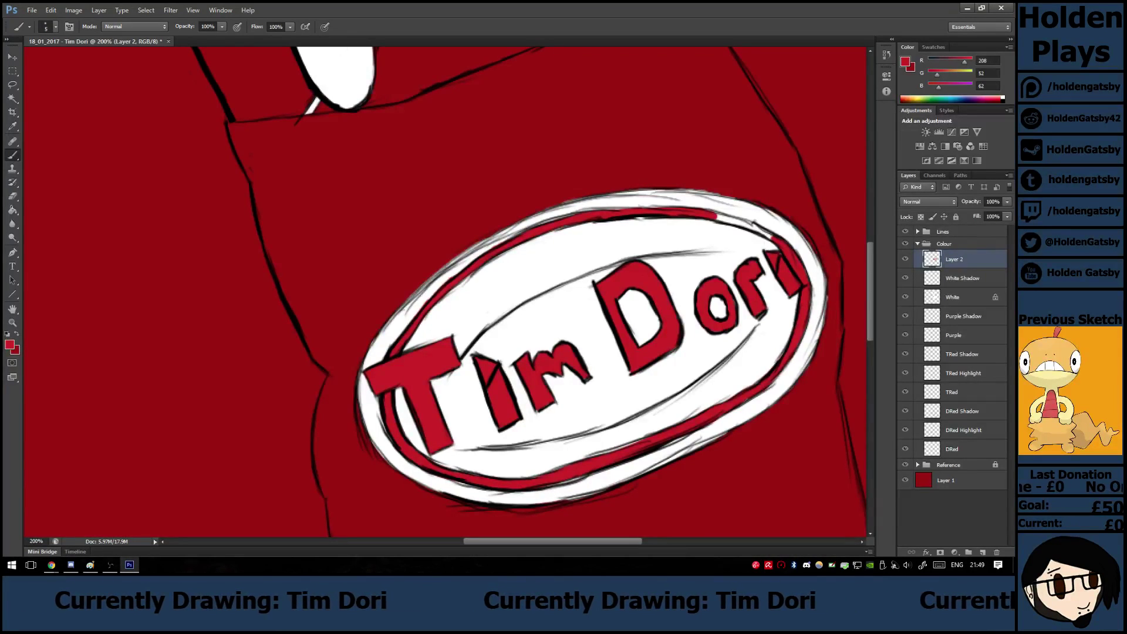
{"action": "left_click_drag", "start_coordinate": [717, 218], "coordinate": [769, 236]}
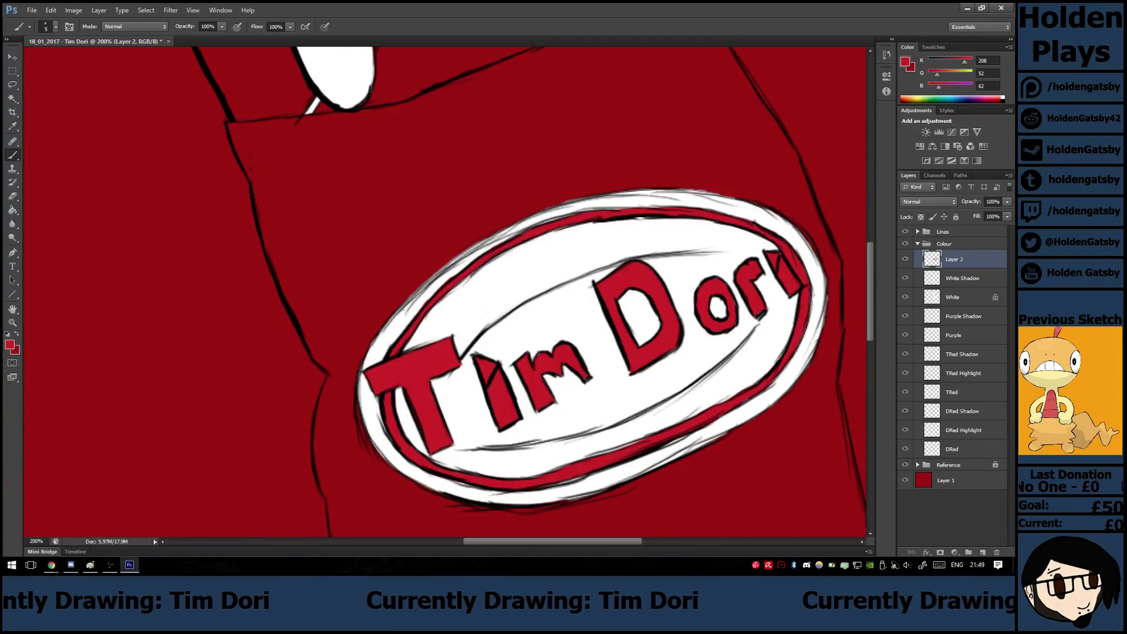
Paint a thin red line on Layer 2 over the black curve above the "Tim Dori" lettering.
{"action": "key", "text": "ctrl+minus"}
{"action": "key", "text": "ctrl+minus"}
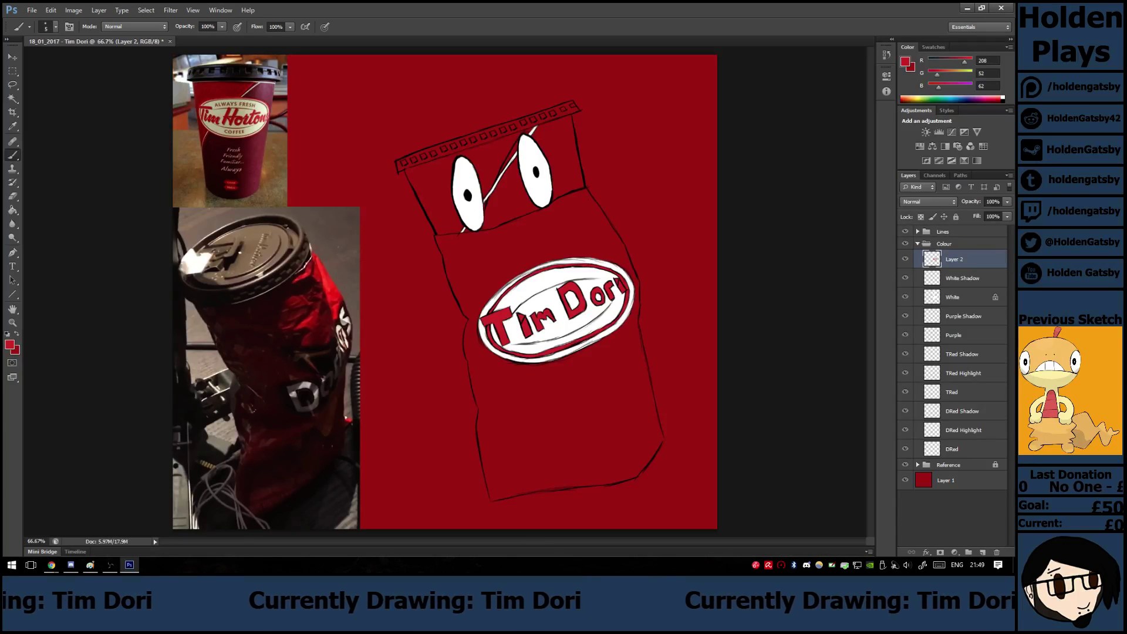
{"action": "key", "text": "ctrl+plus"}
{"action": "key", "text": "ctrl+plus"}
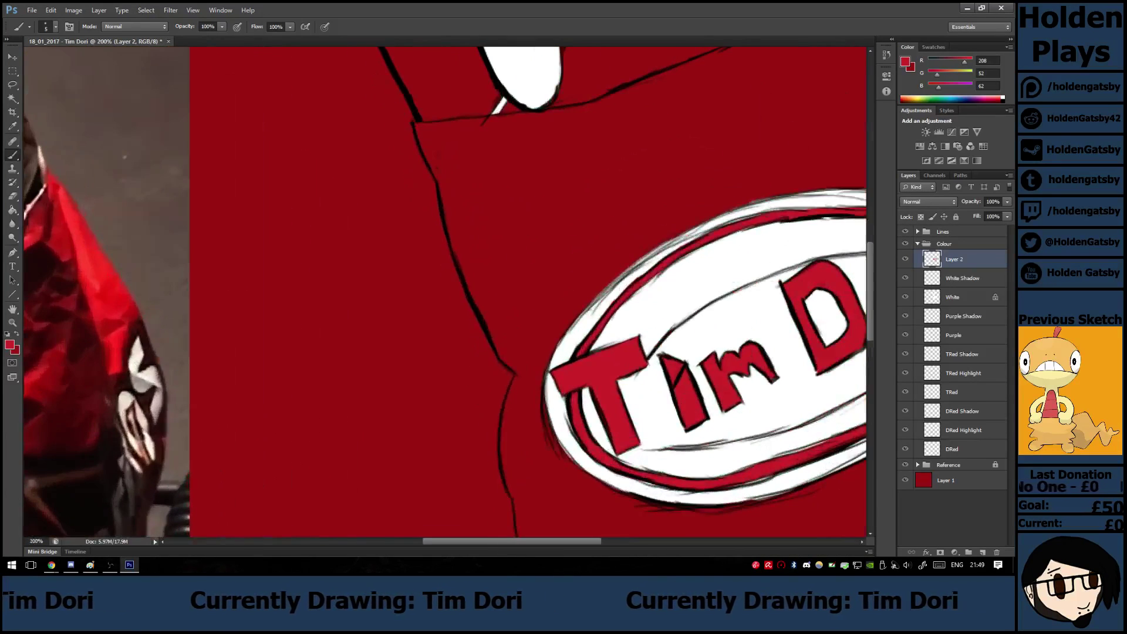
{"action": "left_click_drag", "start_coordinate": [512, 542], "coordinate": [568, 541]}
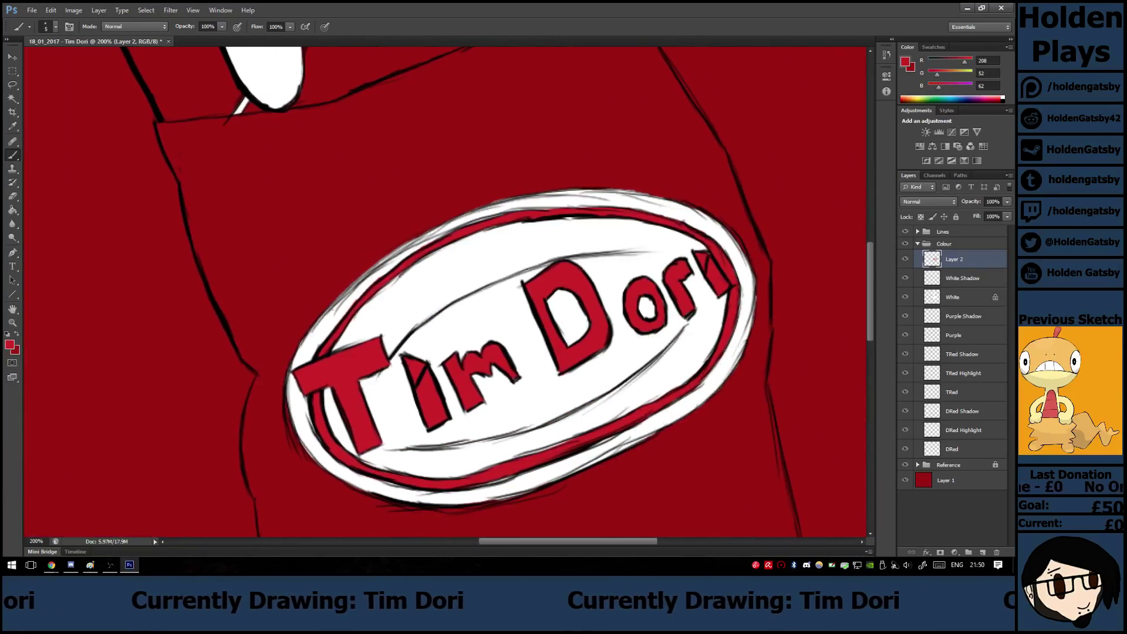
{"action": "left_click_drag", "start_coordinate": [391, 354], "coordinate": [481, 287]}
{"action": "left_click_drag", "start_coordinate": [433, 313], "coordinate": [535, 263]}
{"action": "mouse_move", "coordinate": [482, 286]}
{"action": "left_mouse_down"}
{"action": "mouse_move", "coordinate": [536, 263]}
{"action": "mouse_move", "coordinate": [648, 247]}
{"action": "left_mouse_up"}
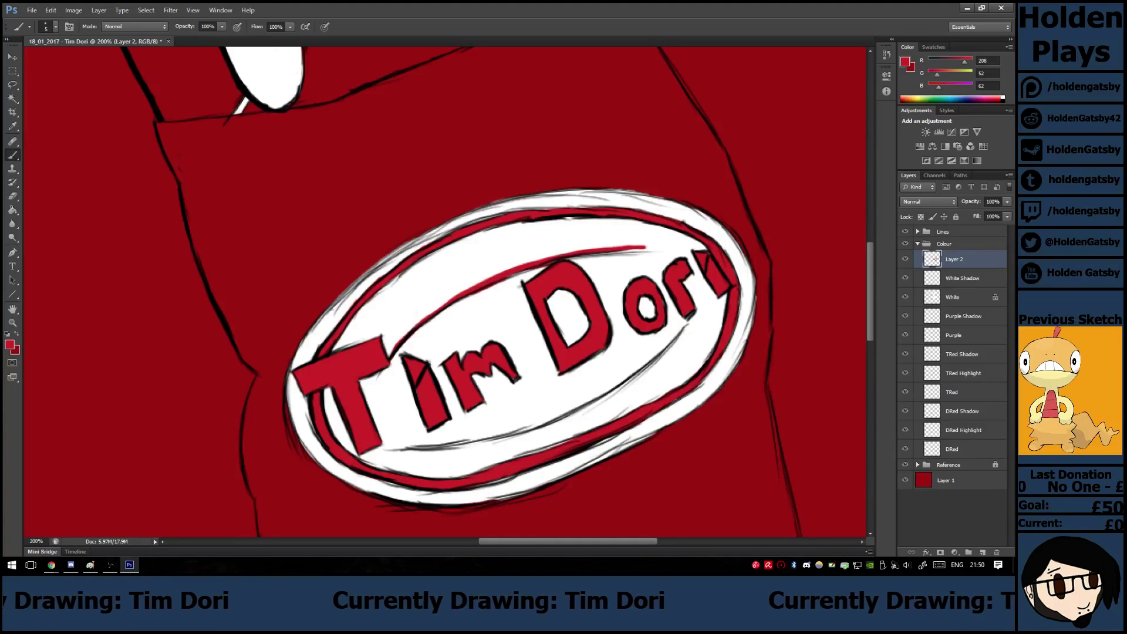
{"action": "mouse_move", "coordinate": [582, 256]}
{"action": "left_mouse_down"}
{"action": "mouse_move", "coordinate": [649, 249]}
{"action": "mouse_move", "coordinate": [623, 252]}
{"action": "left_mouse_up"}
Paint a thin red line over the black curve beneath the "Tim Dori" lettering.
{"action": "mouse_move", "coordinate": [688, 323]}
{"action": "left_mouse_down"}
{"action": "mouse_move", "coordinate": [634, 381]}
{"action": "mouse_move", "coordinate": [547, 428]}
{"action": "mouse_move", "coordinate": [454, 452]}
{"action": "mouse_move", "coordinate": [390, 451]}
{"action": "left_mouse_up"}
{"action": "mouse_move", "coordinate": [458, 446]}
{"action": "left_mouse_down"}
{"action": "mouse_move", "coordinate": [389, 453]}
{"action": "mouse_move", "coordinate": [444, 450]}
{"action": "left_mouse_up"}
{"action": "mouse_move", "coordinate": [514, 436]}
{"action": "left_mouse_down"}
{"action": "mouse_move", "coordinate": [437, 444]}
{"action": "mouse_move", "coordinate": [504, 442]}
{"action": "mouse_move", "coordinate": [490, 436]}
{"action": "left_mouse_up"}
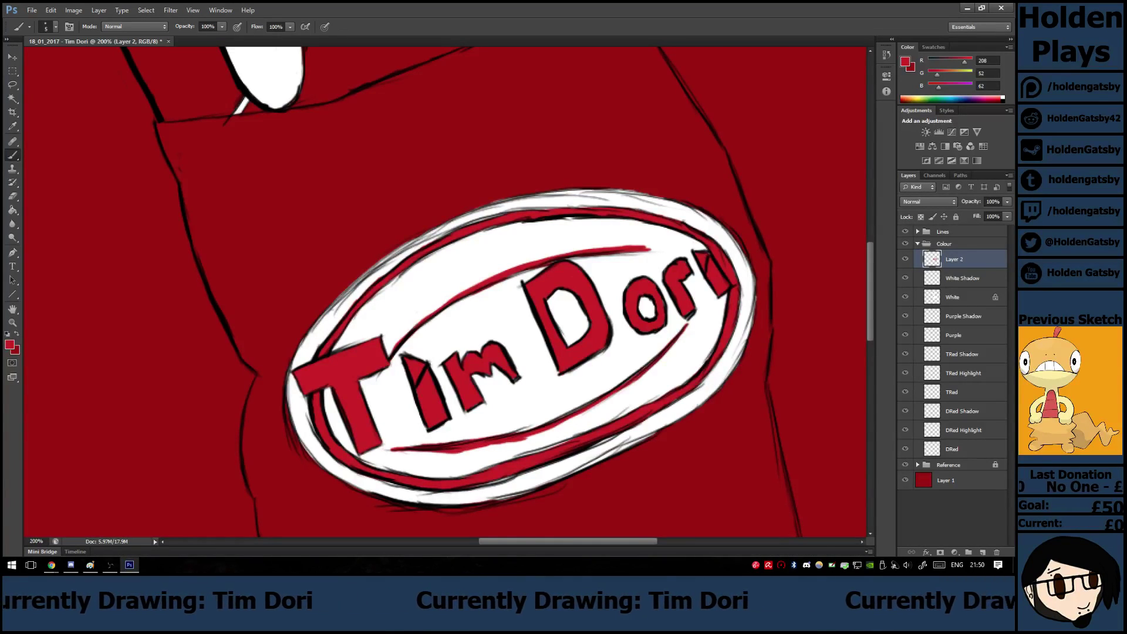
Unlock the Logo line layer and erase its black curves above and below the lettering so only the red lines are left.
{"action": "key", "text": "e"}
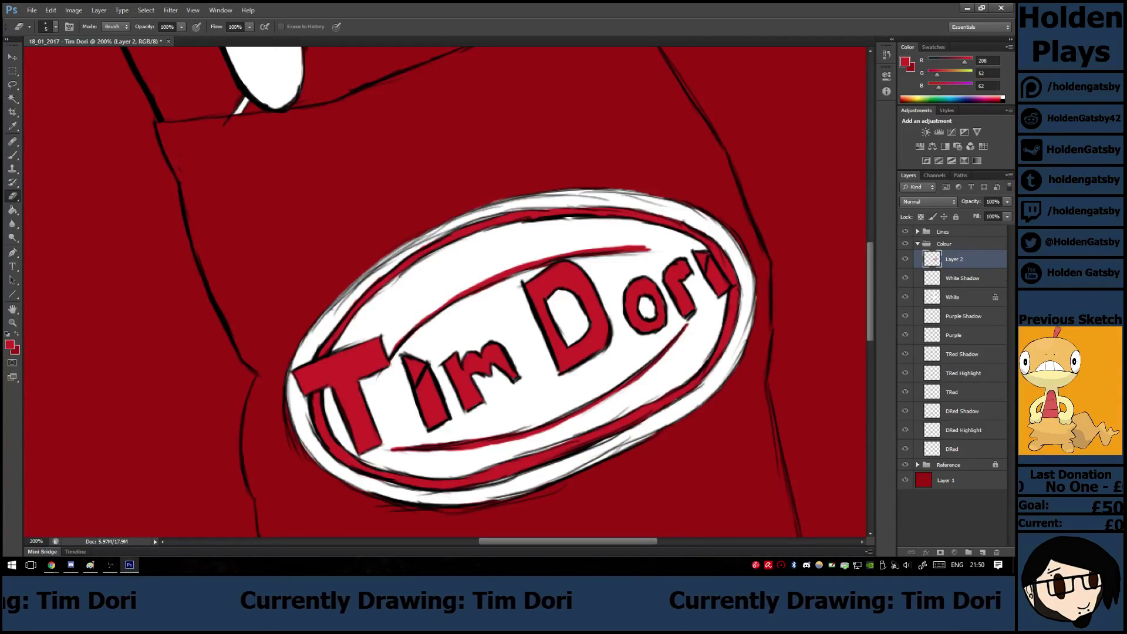
{"action": "left_click", "coordinate": [918, 244]}
{"action": "left_click", "coordinate": [918, 244]}
{"action": "left_click", "coordinate": [917, 231]}
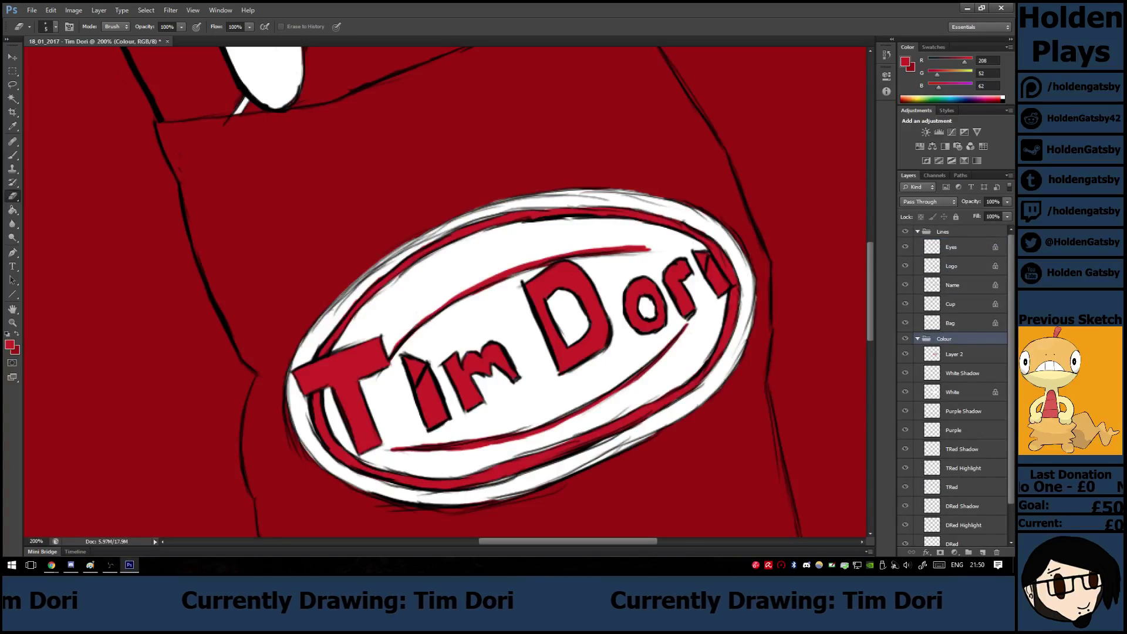
{"action": "left_click", "coordinate": [963, 266]}
{"action": "left_click", "coordinate": [956, 217]}
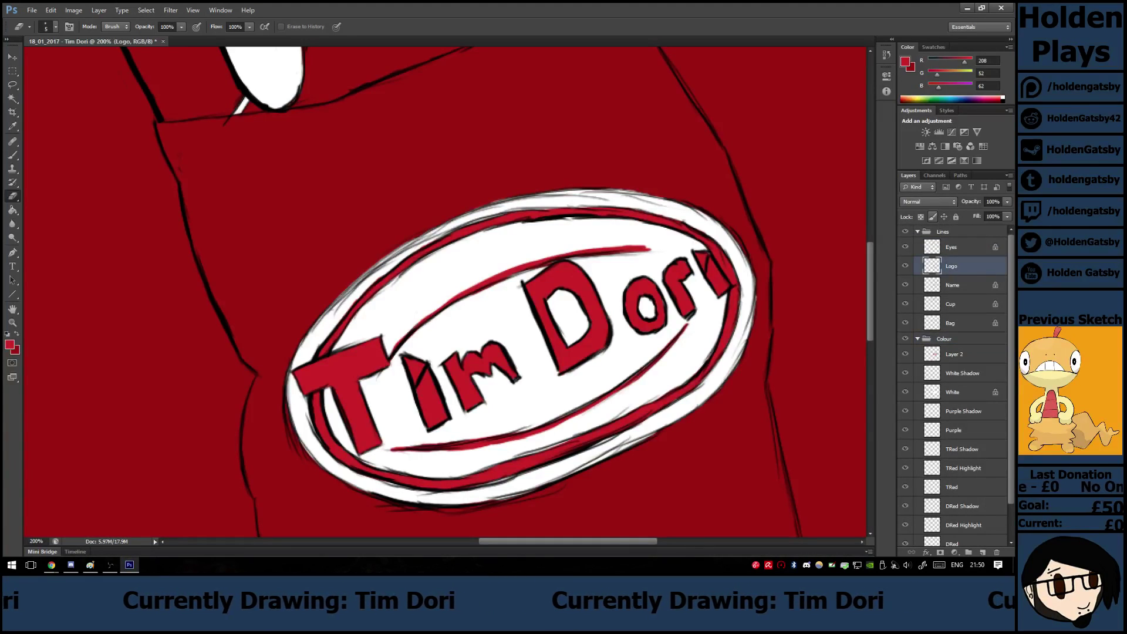
{"action": "mouse_move", "coordinate": [390, 358]}
{"action": "left_mouse_down"}
{"action": "mouse_move", "coordinate": [474, 293]}
{"action": "mouse_move", "coordinate": [567, 260]}
{"action": "mouse_move", "coordinate": [643, 251]}
{"action": "left_mouse_up"}
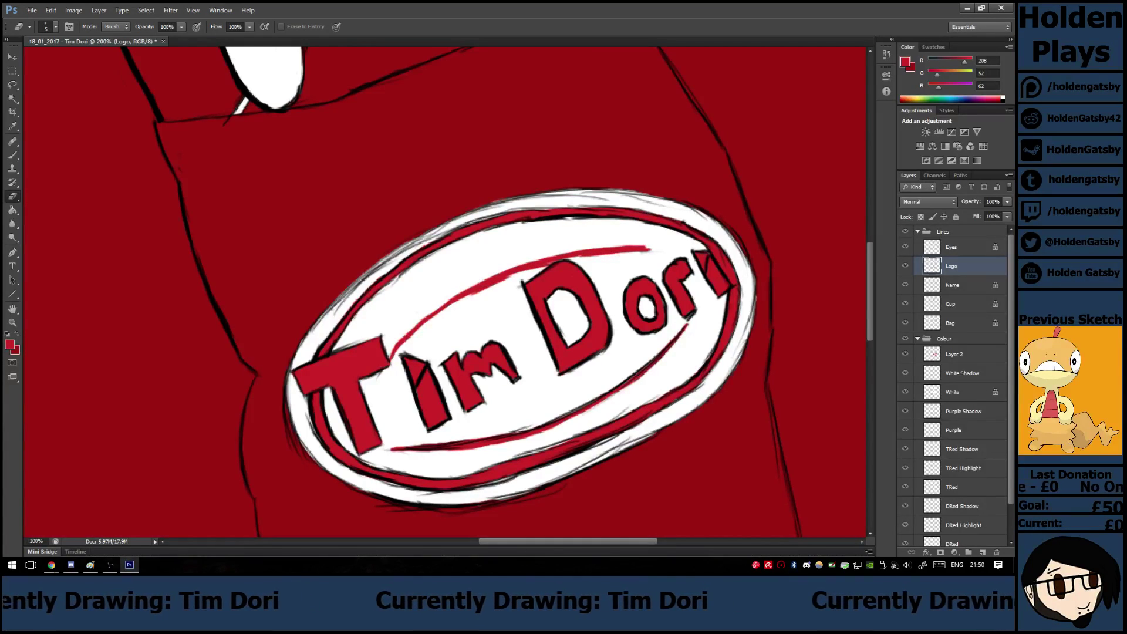
{"action": "mouse_move", "coordinate": [685, 324]}
{"action": "left_mouse_down"}
{"action": "mouse_move", "coordinate": [581, 410]}
{"action": "mouse_move", "coordinate": [398, 451]}
{"action": "left_mouse_up"}
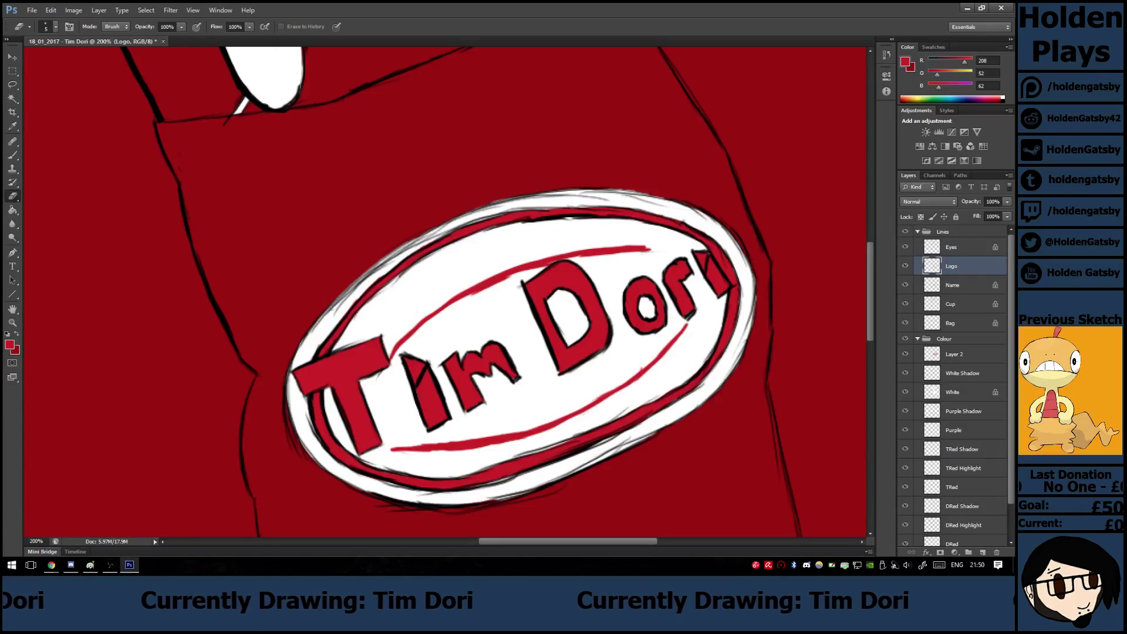
Erase the stray sketch marks around the logo oval's outlines along the upper edge and the right end.
{"action": "left_click_drag", "start_coordinate": [450, 223], "coordinate": [334, 314]}
{"action": "mouse_move", "coordinate": [367, 277]}
{"action": "left_mouse_down"}
{"action": "mouse_move", "coordinate": [480, 210]}
{"action": "mouse_move", "coordinate": [444, 235]}
{"action": "mouse_move", "coordinate": [499, 205]}
{"action": "mouse_move", "coordinate": [472, 223]}
{"action": "mouse_move", "coordinate": [557, 196]}
{"action": "mouse_move", "coordinate": [658, 199]}
{"action": "mouse_move", "coordinate": [637, 204]}
{"action": "left_mouse_up"}
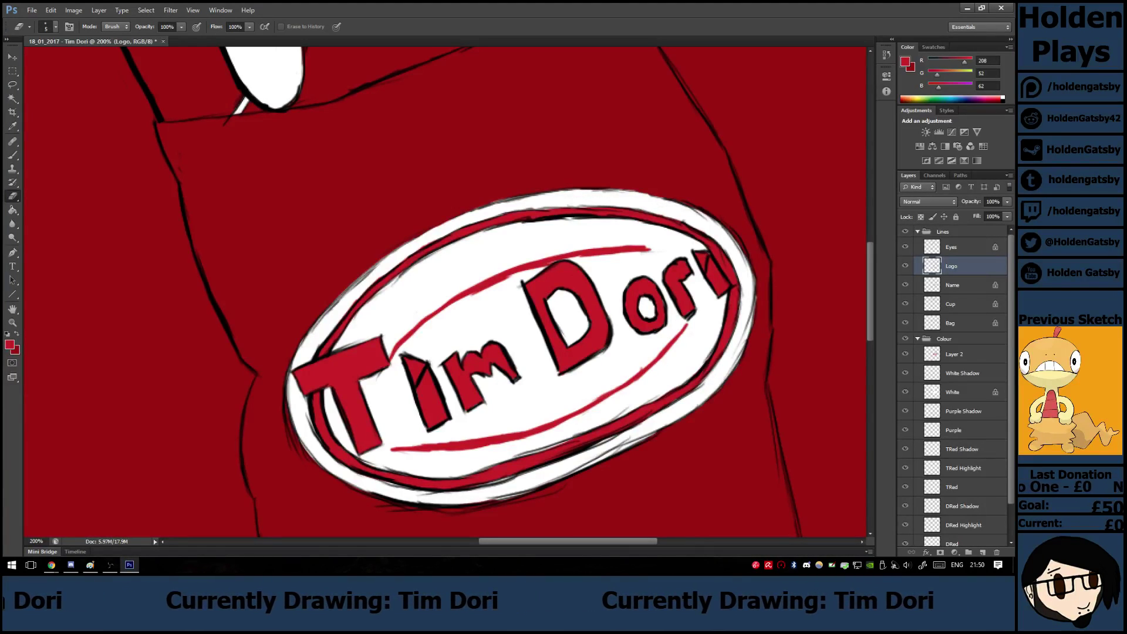
{"action": "mouse_move", "coordinate": [705, 218]}
{"action": "left_mouse_down"}
{"action": "mouse_move", "coordinate": [693, 210]}
{"action": "mouse_move", "coordinate": [743, 244]}
{"action": "left_mouse_up"}
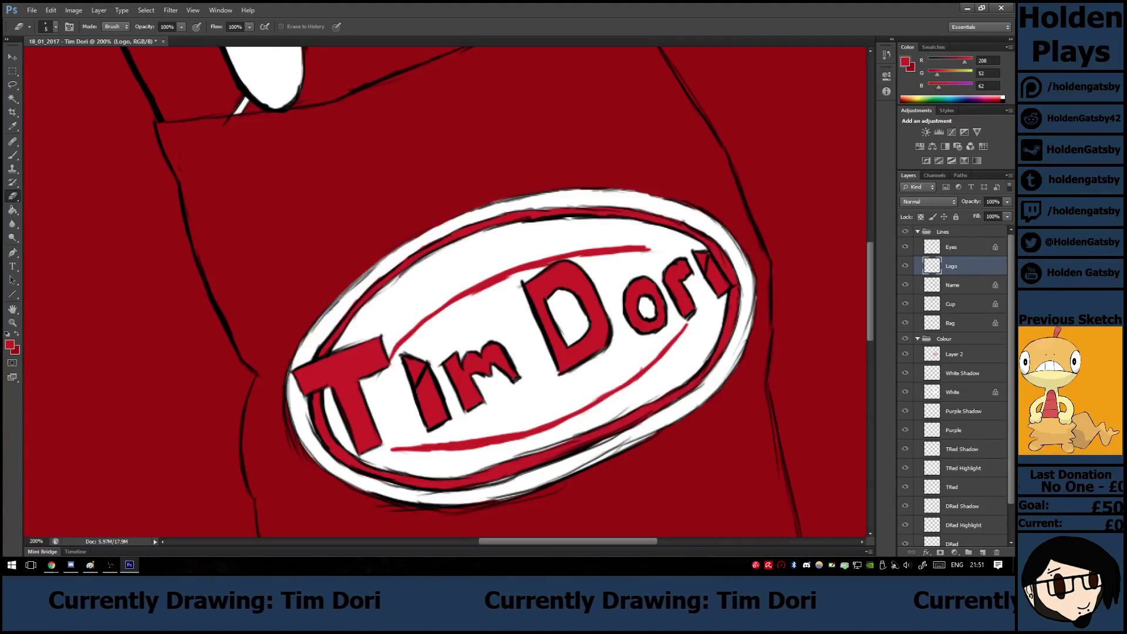
{"action": "left_click_drag", "start_coordinate": [739, 348], "coordinate": [753, 297]}
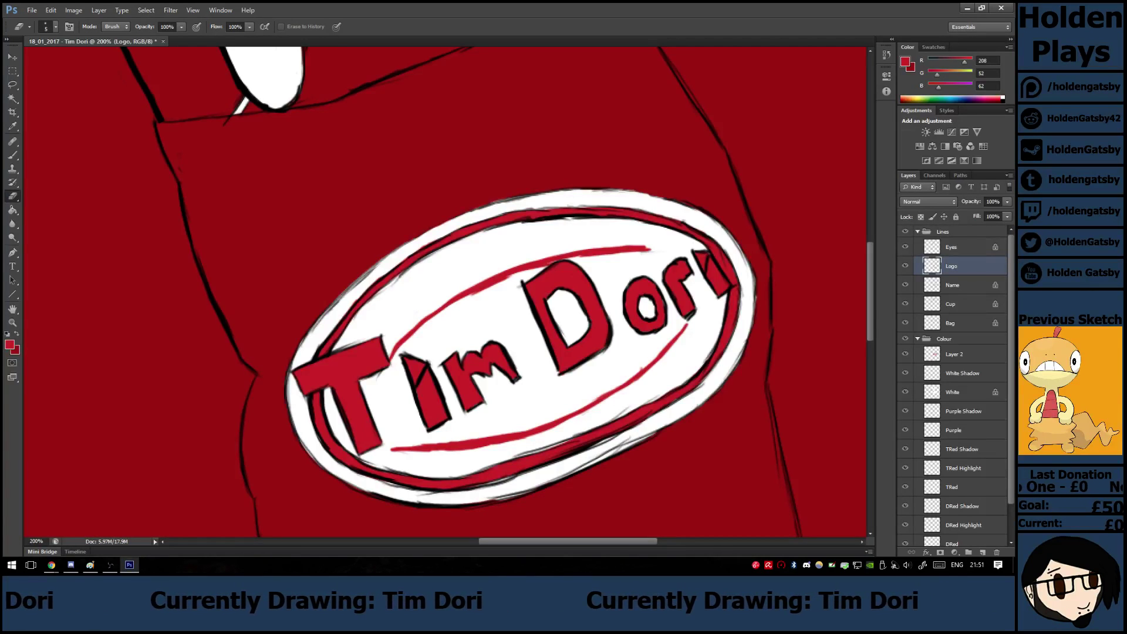
Clean up the rough outlines along the logo oval's lower edge and a small spot inside the upper band.
{"action": "mouse_move", "coordinate": [377, 482]}
{"action": "left_mouse_down"}
{"action": "mouse_move", "coordinate": [500, 498]}
{"action": "mouse_move", "coordinate": [492, 488]}
{"action": "mouse_move", "coordinate": [509, 481]}
{"action": "left_mouse_up"}
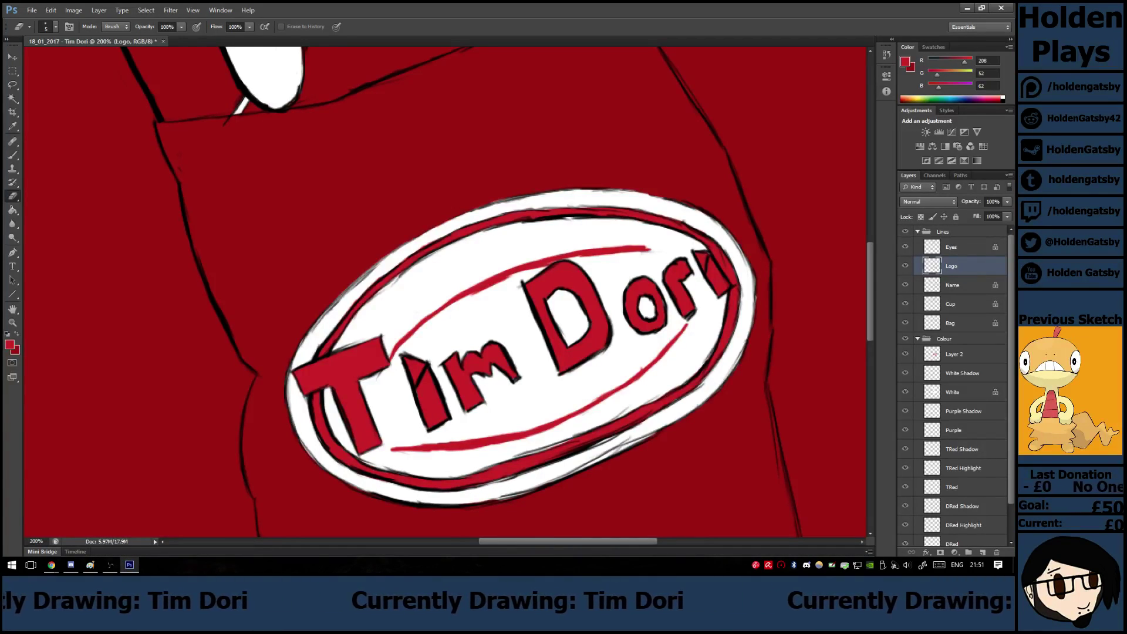
{"action": "mouse_move", "coordinate": [498, 483]}
{"action": "left_mouse_down"}
{"action": "mouse_move", "coordinate": [516, 478]}
{"action": "mouse_move", "coordinate": [488, 485]}
{"action": "left_mouse_up"}
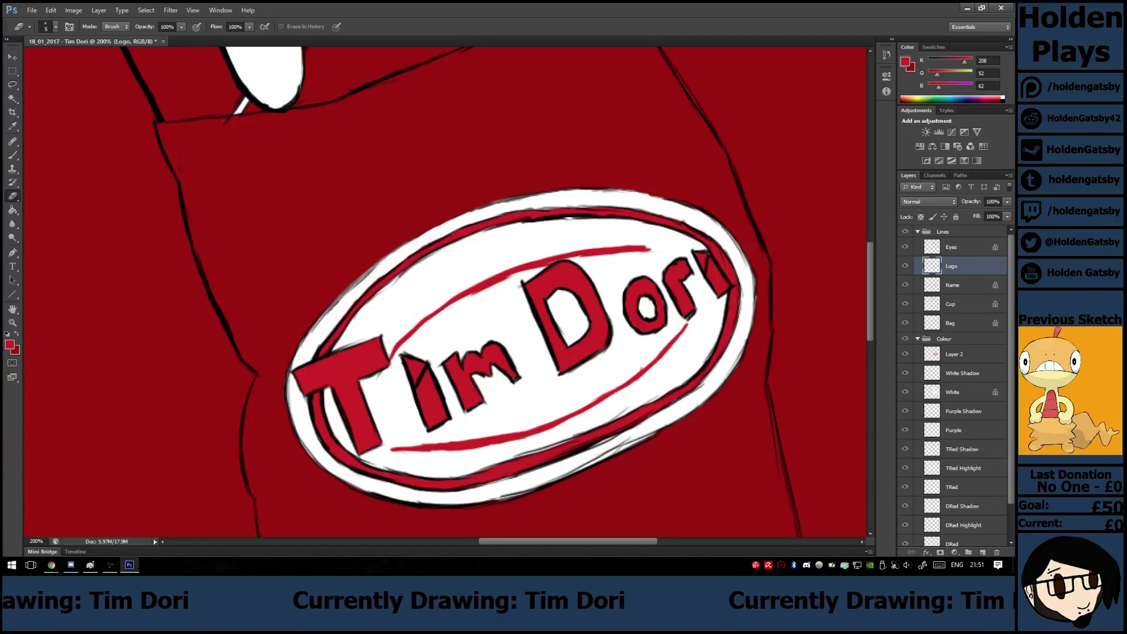
{"action": "mouse_move", "coordinate": [617, 439]}
{"action": "left_mouse_down"}
{"action": "mouse_move", "coordinate": [563, 474]}
{"action": "mouse_move", "coordinate": [649, 435]}
{"action": "left_mouse_up"}
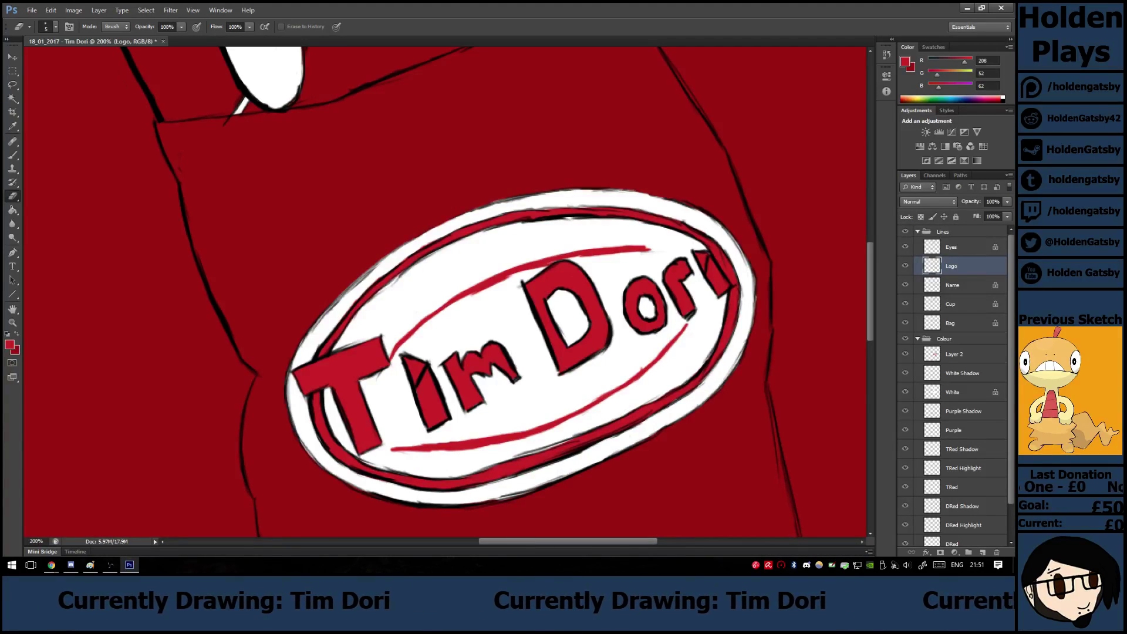
{"action": "left_click_drag", "start_coordinate": [561, 452], "coordinate": [605, 436]}
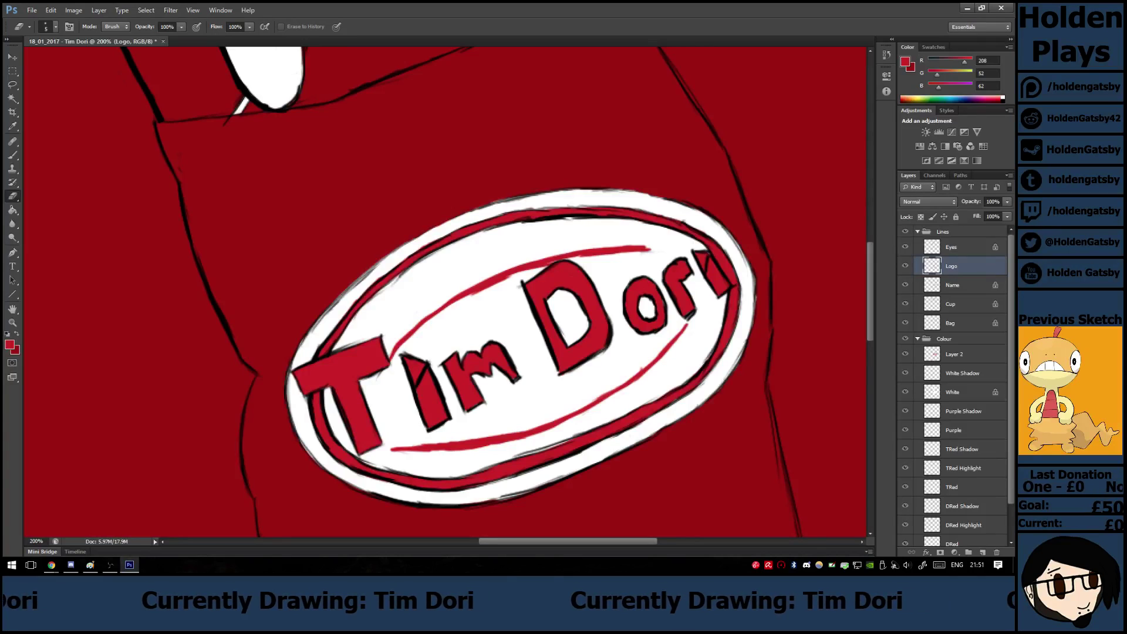
{"action": "mouse_move", "coordinate": [571, 219]}
{"action": "left_mouse_down"}
{"action": "mouse_move", "coordinate": [533, 221]}
{"action": "mouse_move", "coordinate": [572, 219]}
{"action": "left_mouse_up"}
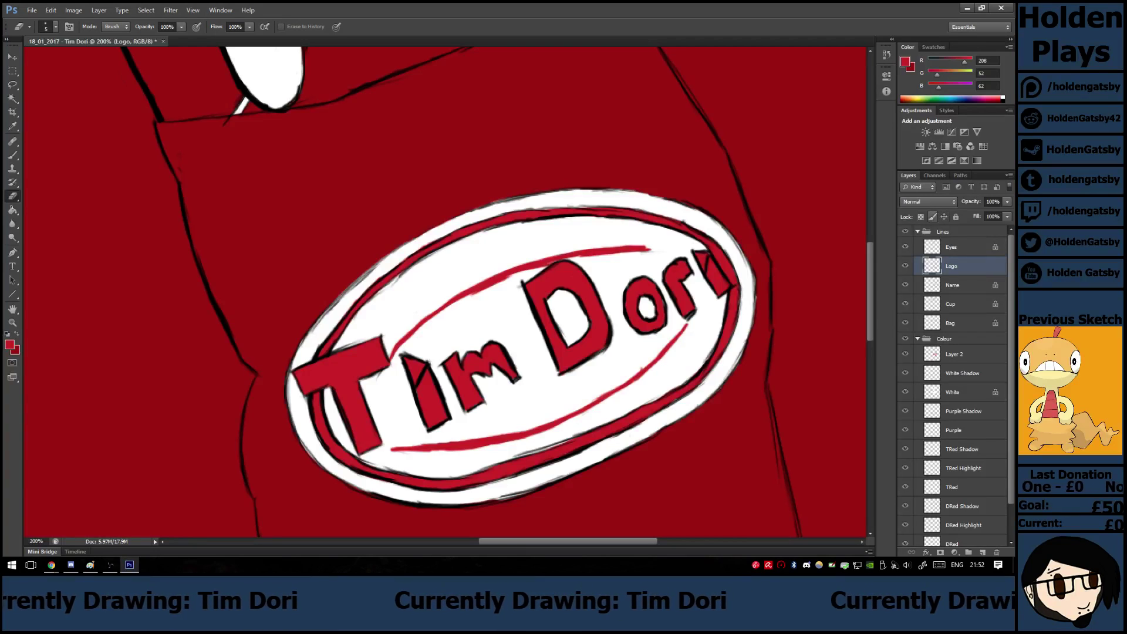
Lock the Logo layer's image pixels again and collapse the Lines group.
{"action": "left_click", "coordinate": [933, 217]}
{"action": "left_click", "coordinate": [961, 231]}
{"action": "left_click", "coordinate": [918, 231]}
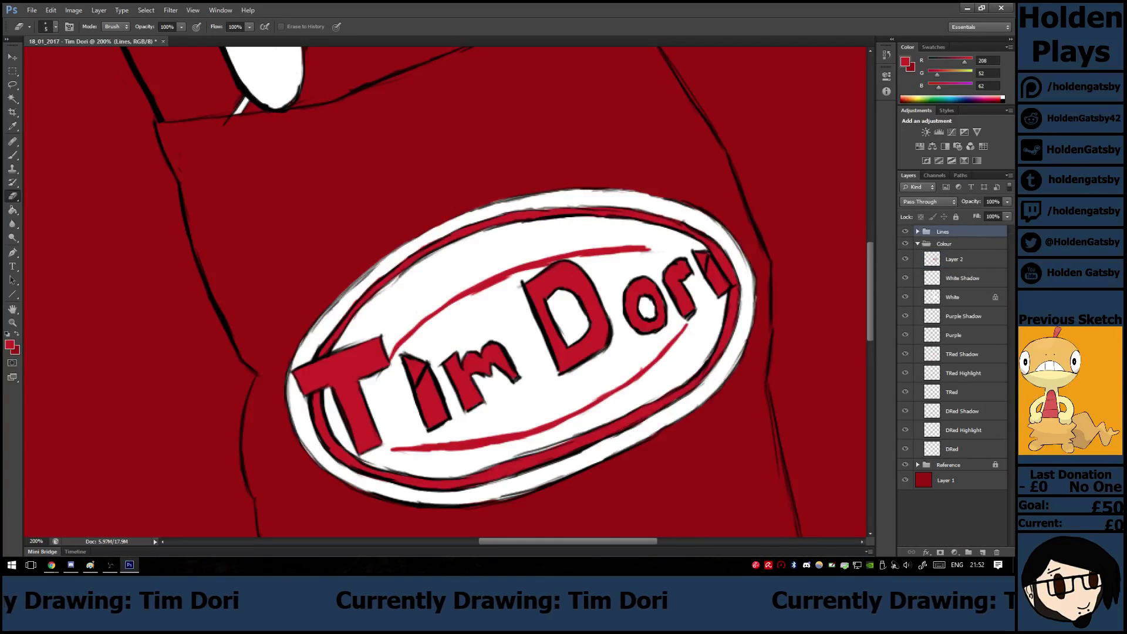
Lock the image pixels of Layer 2 and rename the layer "Logo Red".
{"action": "left_click", "coordinate": [961, 259]}
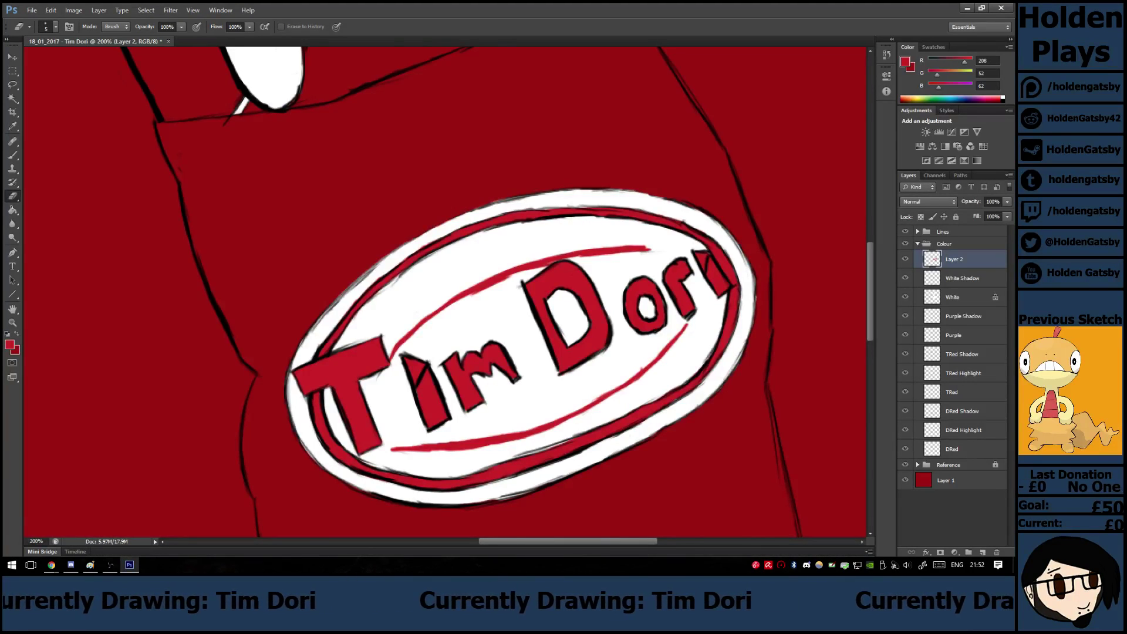
{"action": "key", "text": "ctrl+0"}
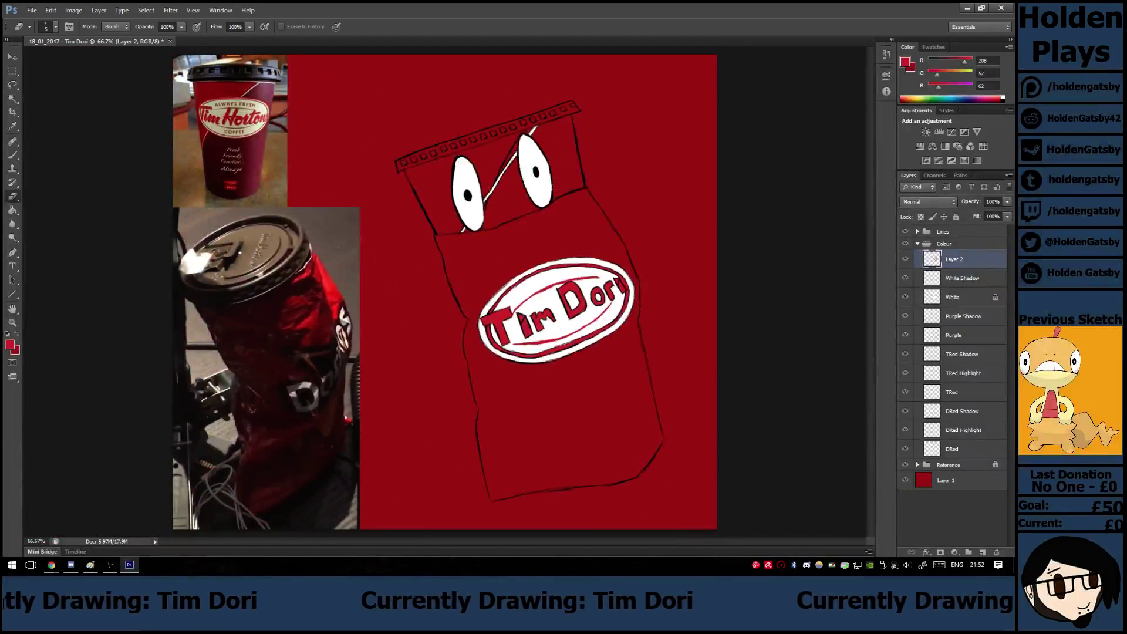
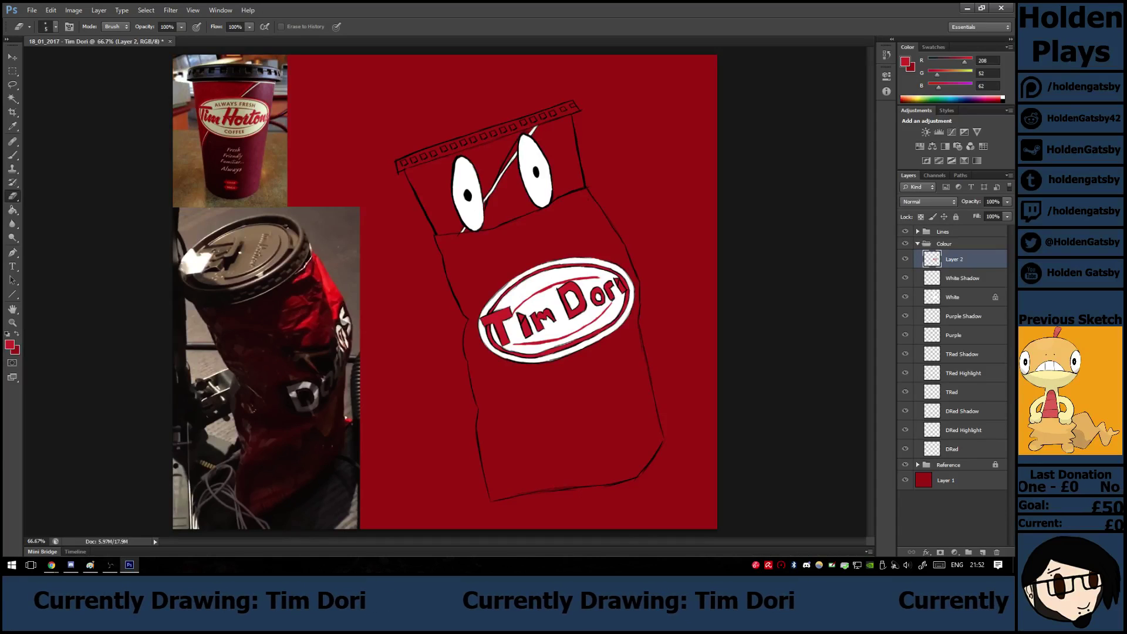
{"action": "left_click", "coordinate": [933, 216]}
{"action": "double_click", "coordinate": [954, 259]}
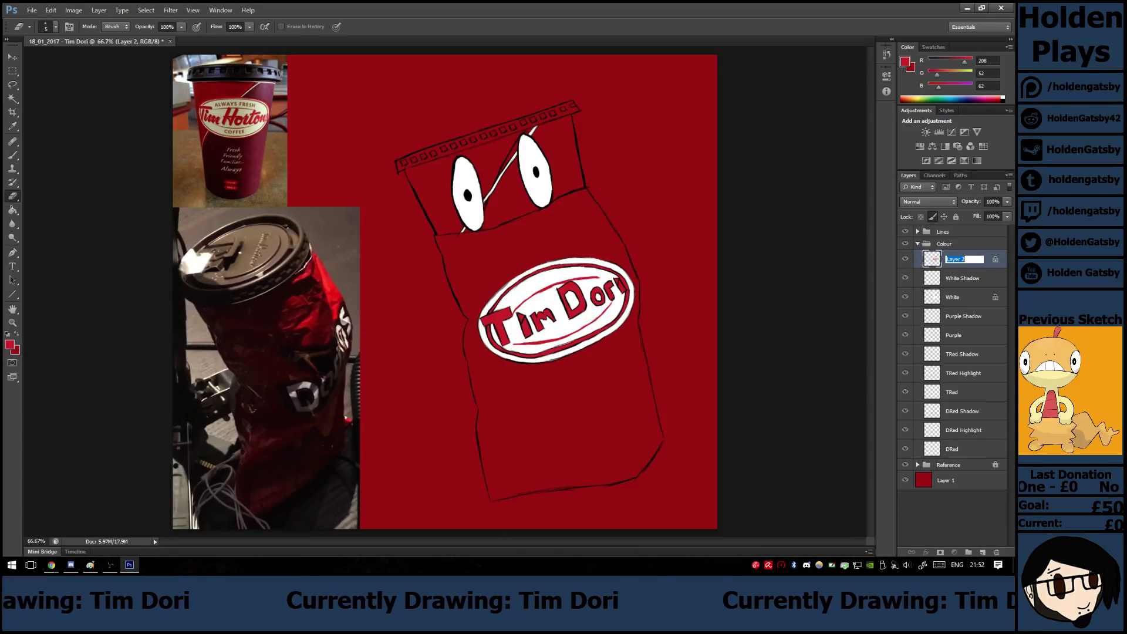
{"action": "type", "text": "Logo Re"}
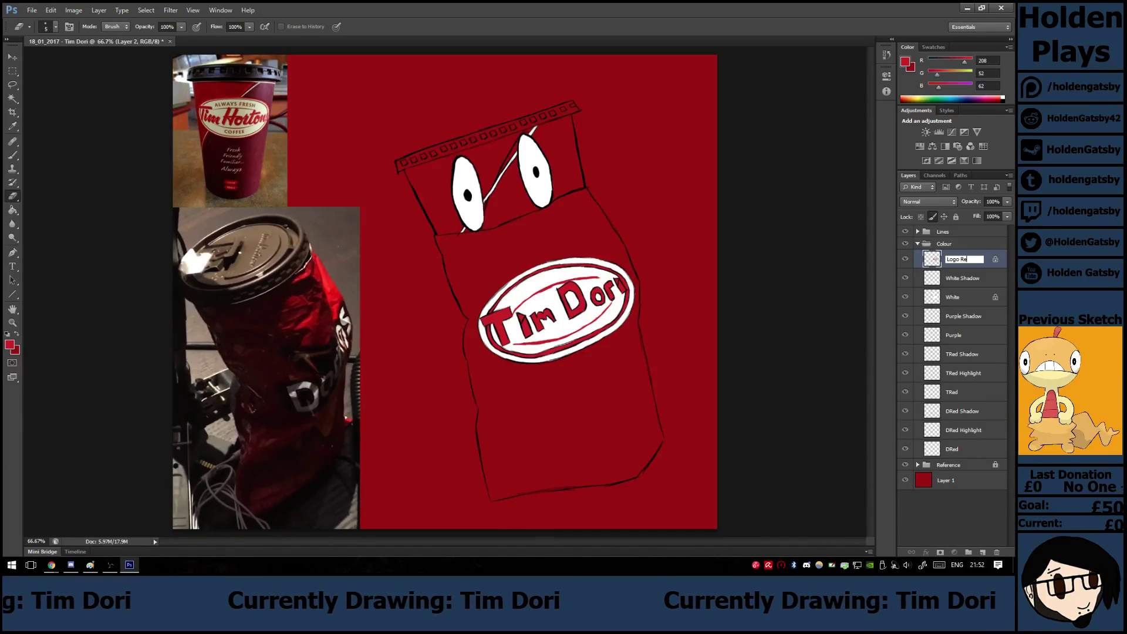
{"action": "type", "text": "d"}
{"action": "key", "text": "Return"}
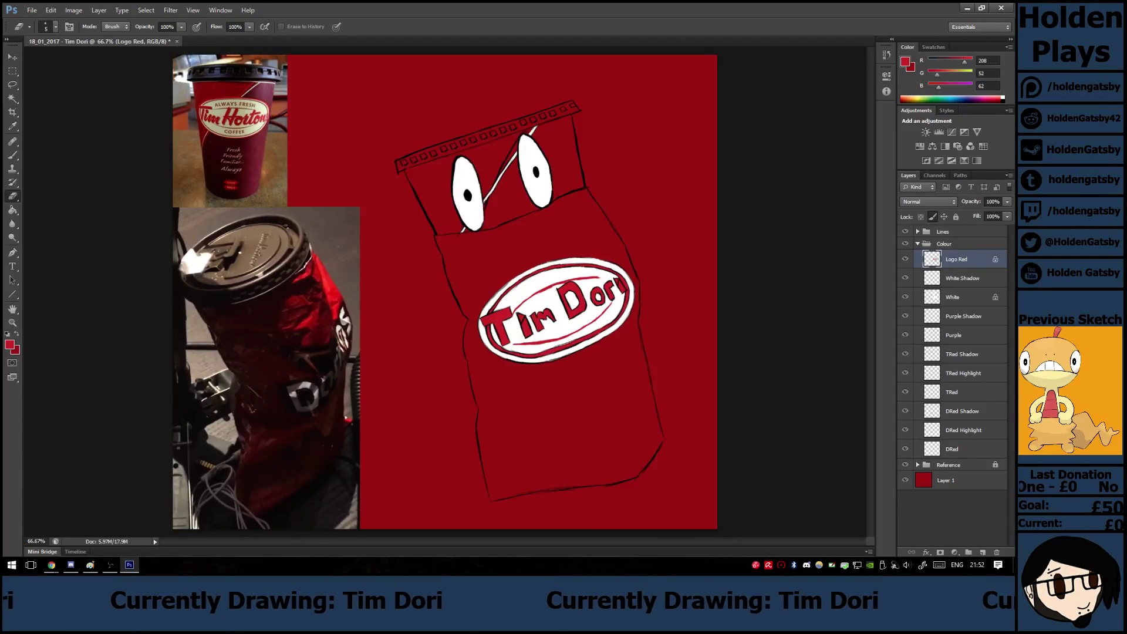
Select the TRed layer and sample a dark red from the upper cup reference photo for the brush.
{"action": "left_click", "coordinate": [963, 392]}
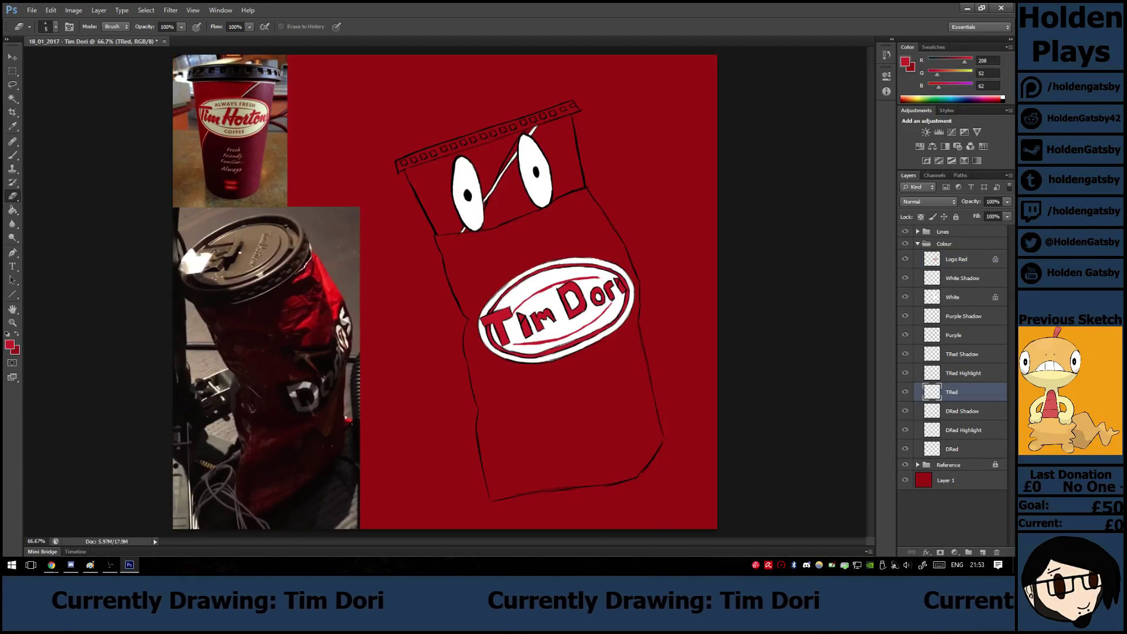
{"action": "key", "text": "i"}
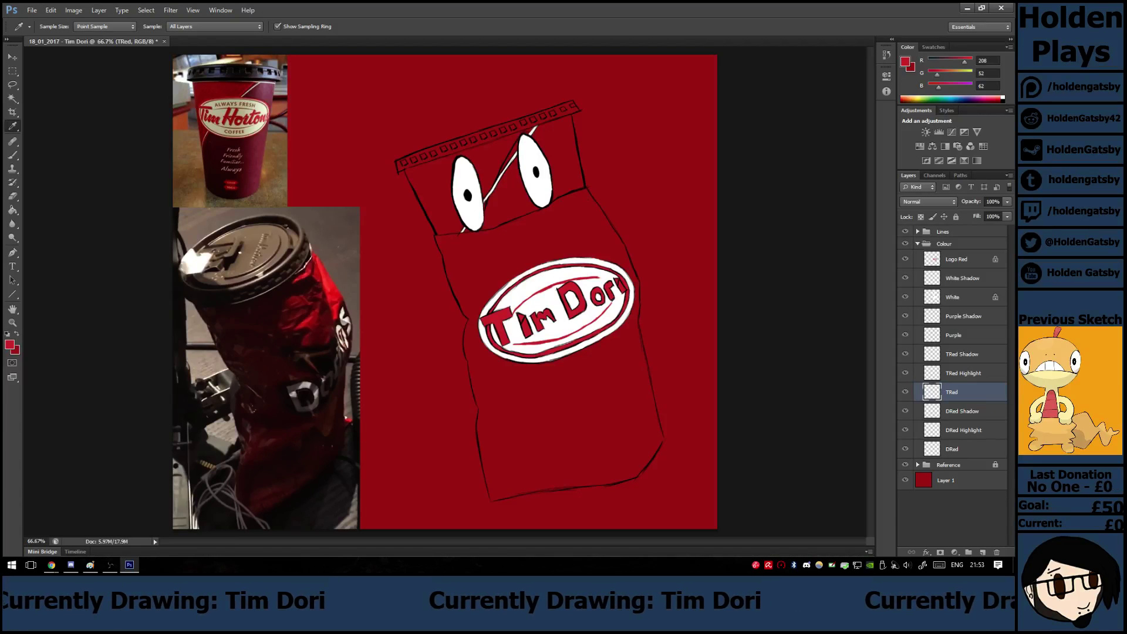
{"action": "left_click", "coordinate": [205, 100]}
{"action": "key", "text": "b"}
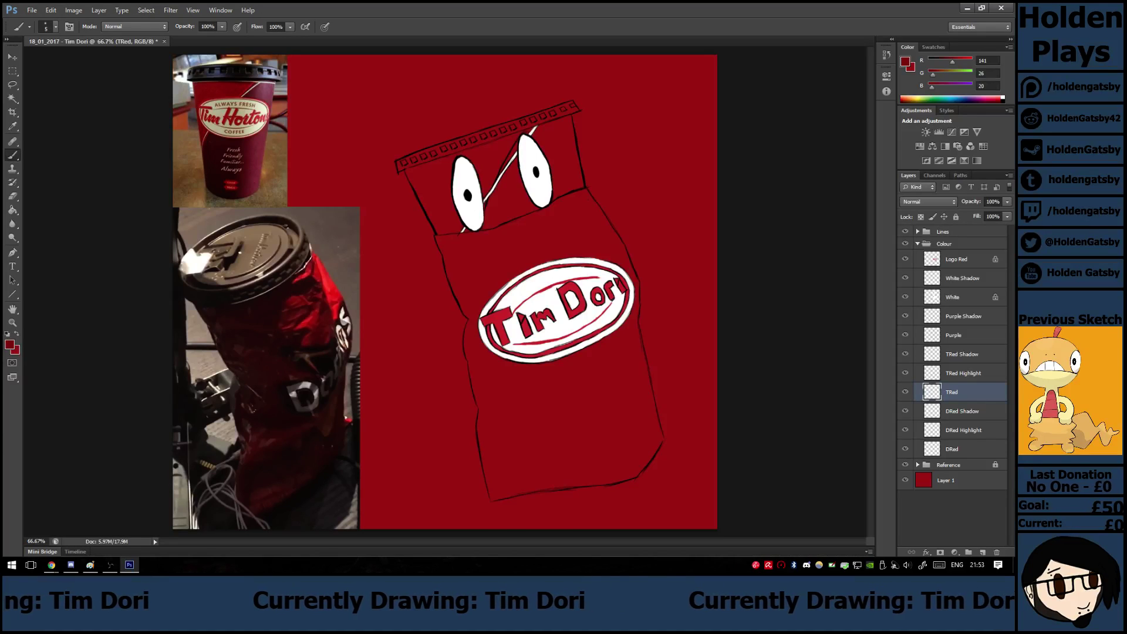
Unlock the Logo Red layer and sample the red of the logo's letter T as the foreground colour.
{"action": "left_click", "coordinate": [963, 259]}
{"action": "left_click", "coordinate": [921, 216]}
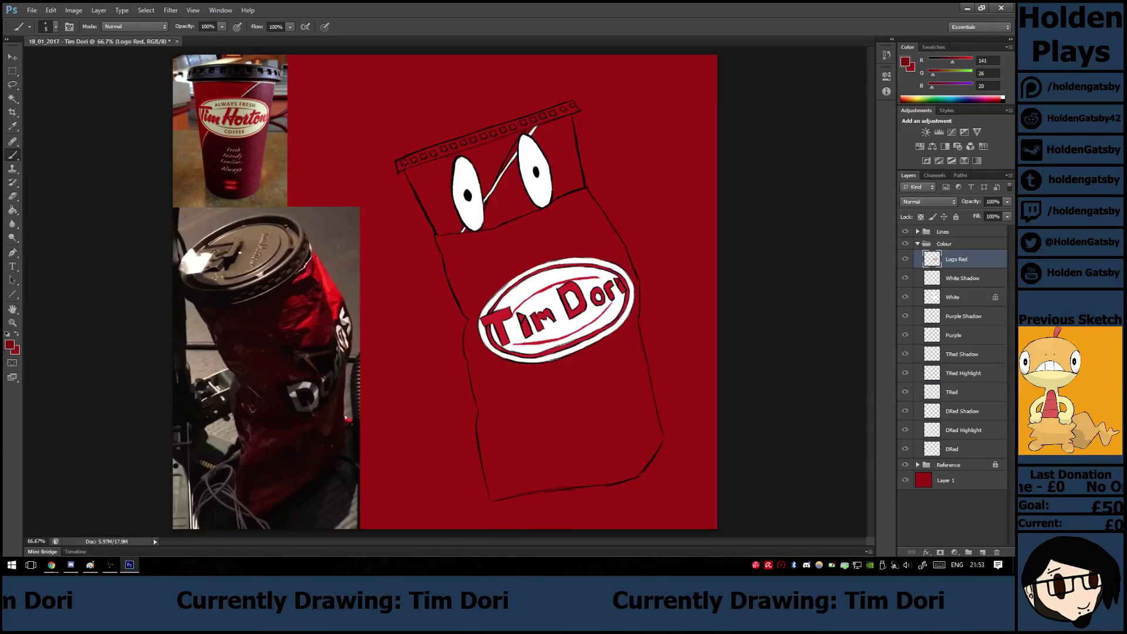
{"action": "key", "text": "i"}
{"action": "left_click", "coordinate": [499, 316]}
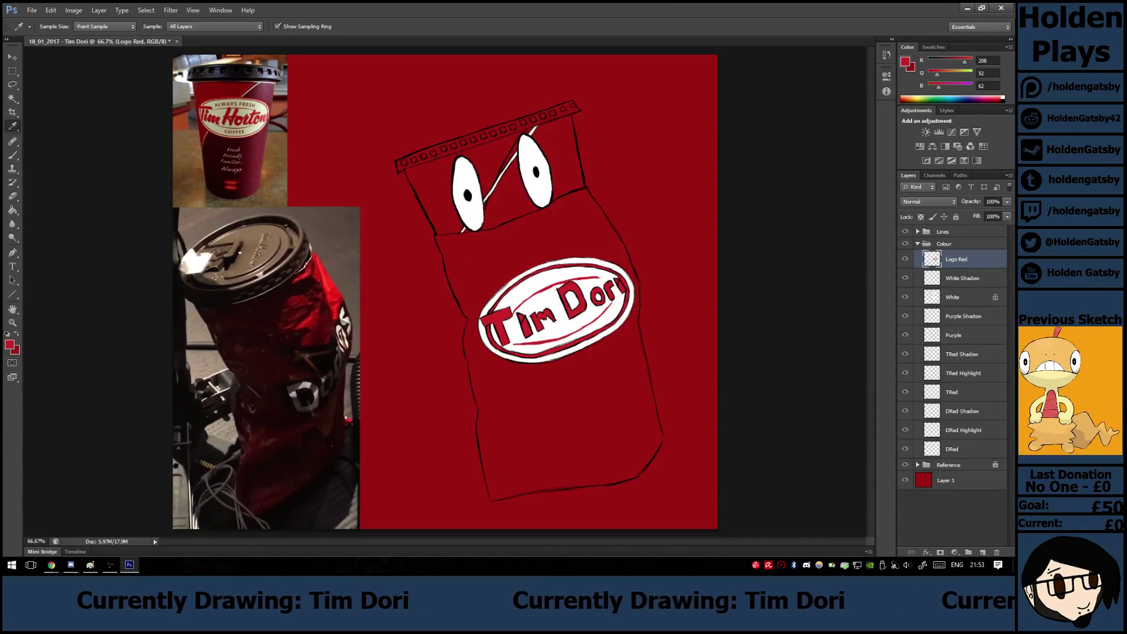
Sample a darker red from the upper reference photo as the foreground colour for the brush.
{"action": "key", "text": "b"}
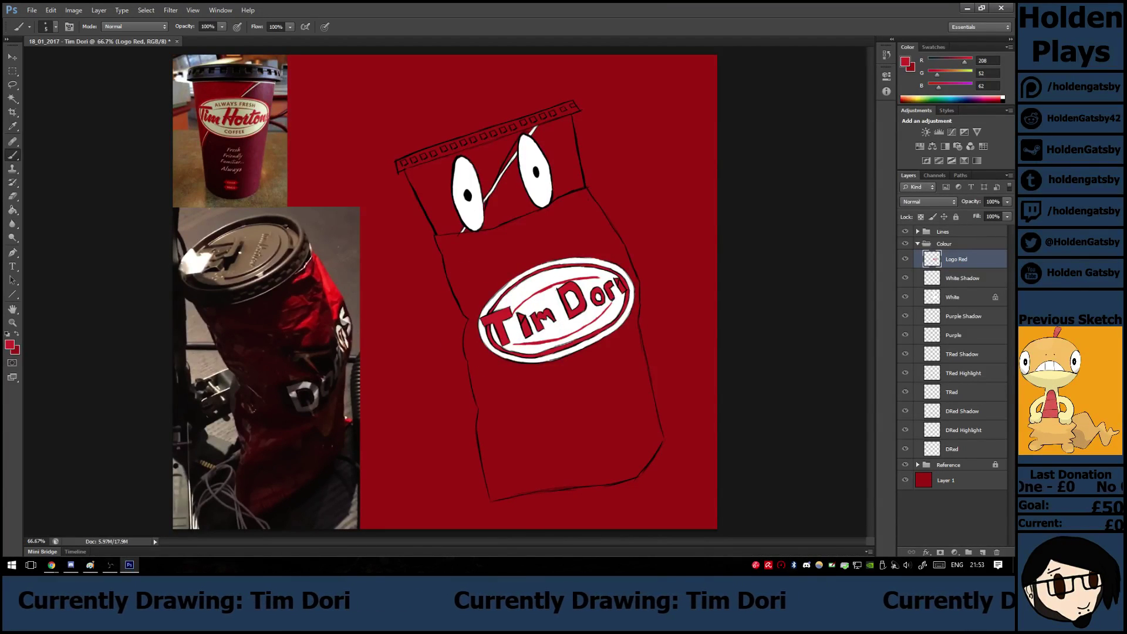
{"action": "key", "text": "ctrl+plus"}
{"action": "key", "text": "ctrl+plus"}
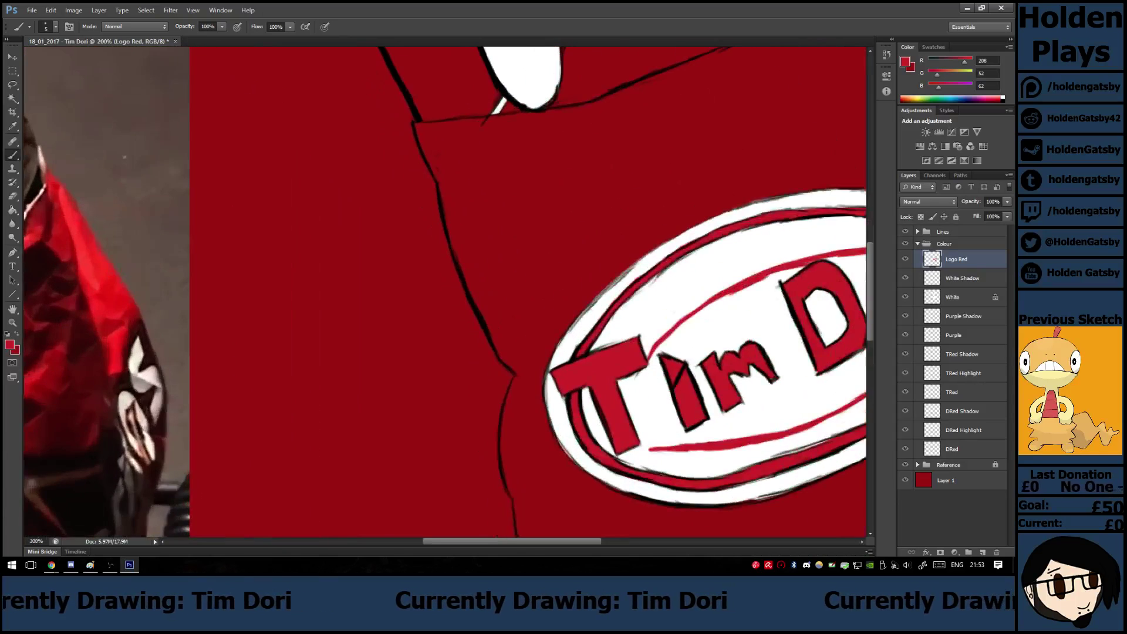
{"action": "scroll", "coordinate": [445, 292], "scroll_direction": "up", "scroll_amount": 5}
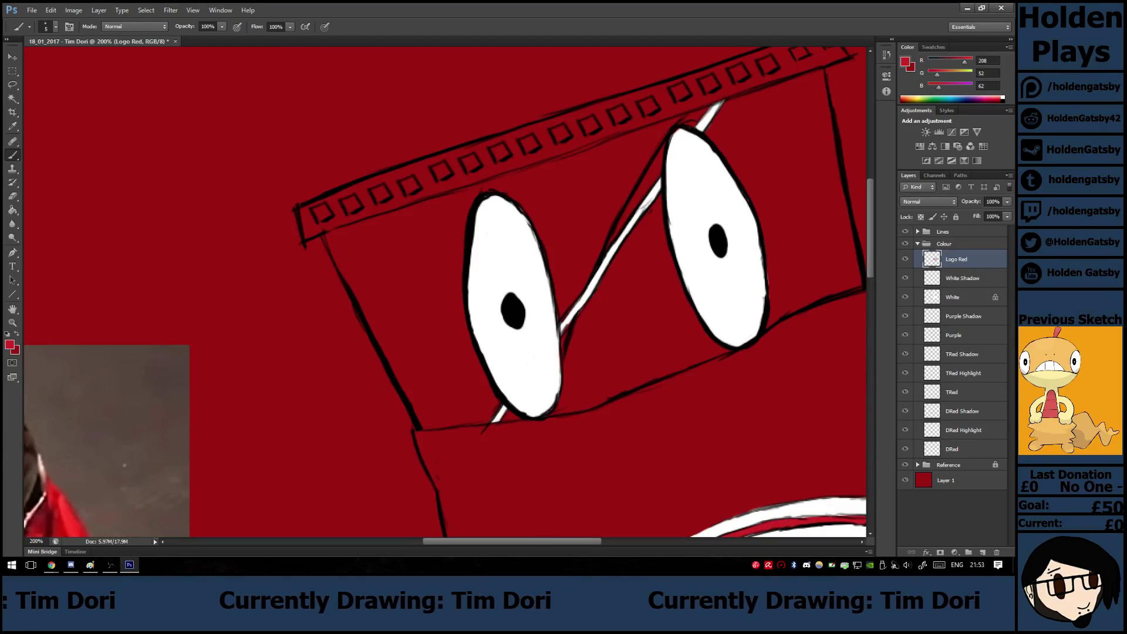
{"action": "key", "text": "i"}
{"action": "scroll", "coordinate": [444, 292], "scroll_direction": "left", "scroll_amount": 10}
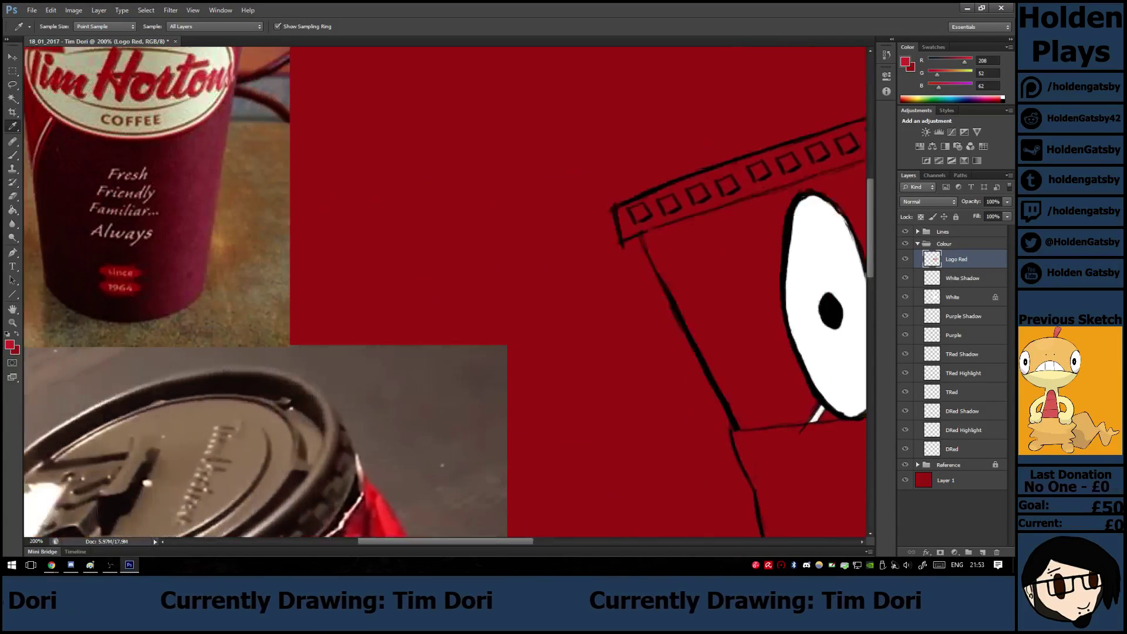
{"action": "left_click", "coordinate": [278, 116]}
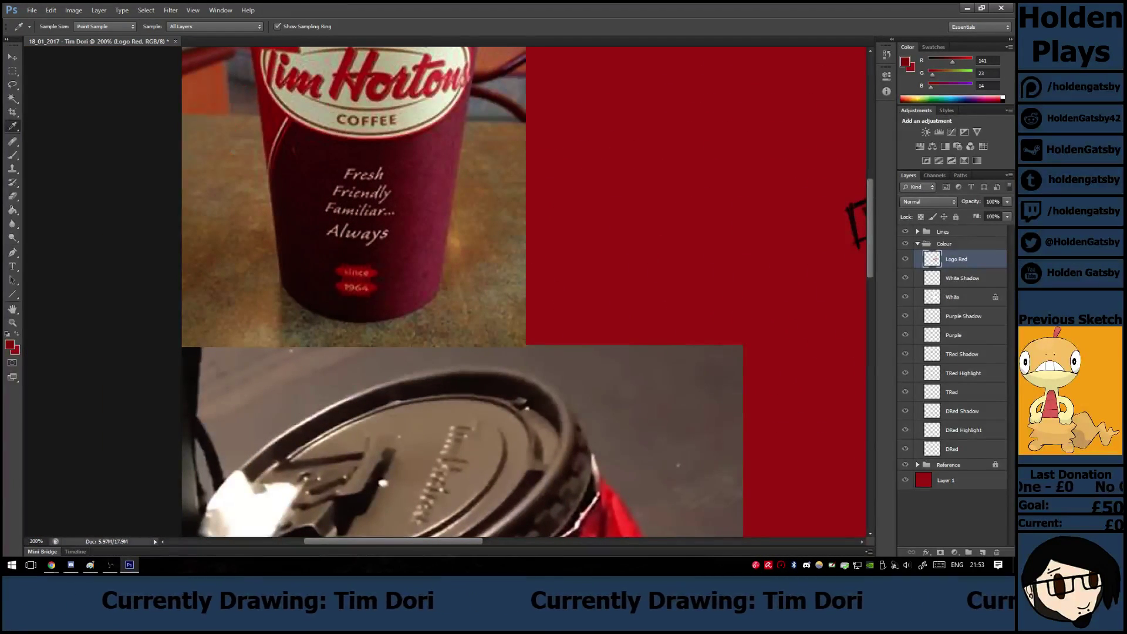
{"action": "key", "text": "b"}
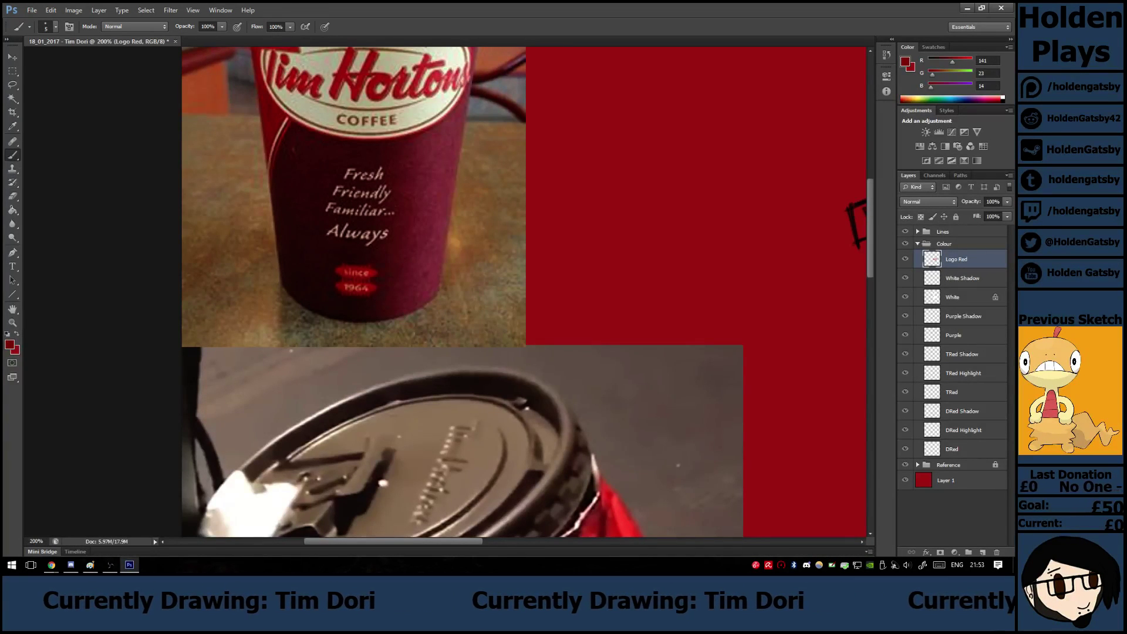
Lock the Logo Red layer's image pixels and select the TRed layer.
{"action": "scroll", "coordinate": [444, 291], "scroll_direction": "right", "scroll_amount": 12}
{"action": "scroll", "coordinate": [444, 292], "scroll_direction": "left", "scroll_amount": 2}
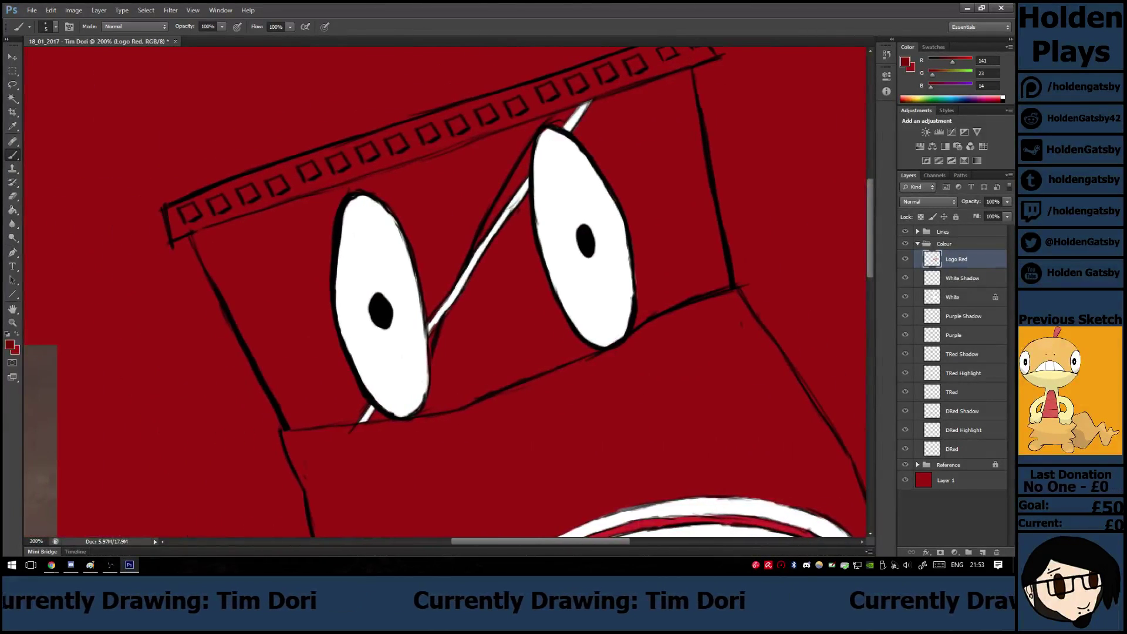
{"action": "key", "text": "slash"}
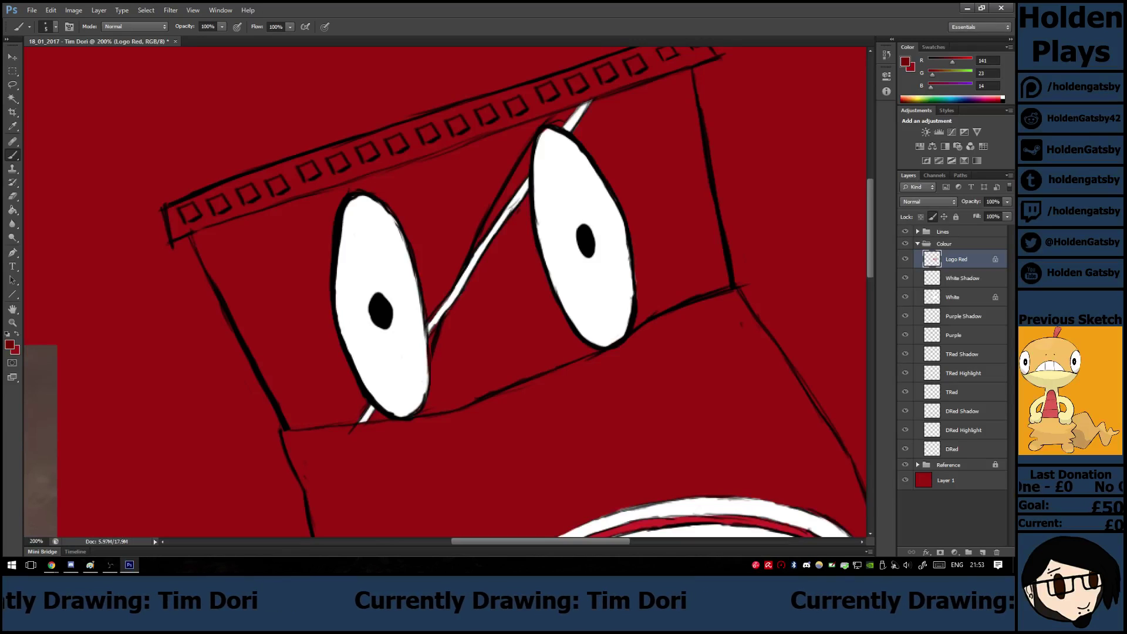
{"action": "left_click", "coordinate": [963, 392]}
Paint dark red on the TRed layer along the inner edges of the head section on the left of the white diagonal stripe.
{"action": "mouse_move", "coordinate": [452, 183]}
{"action": "left_mouse_down"}
{"action": "mouse_move", "coordinate": [428, 269]}
{"action": "mouse_move", "coordinate": [436, 300]}
{"action": "mouse_move", "coordinate": [467, 235]}
{"action": "left_mouse_up"}
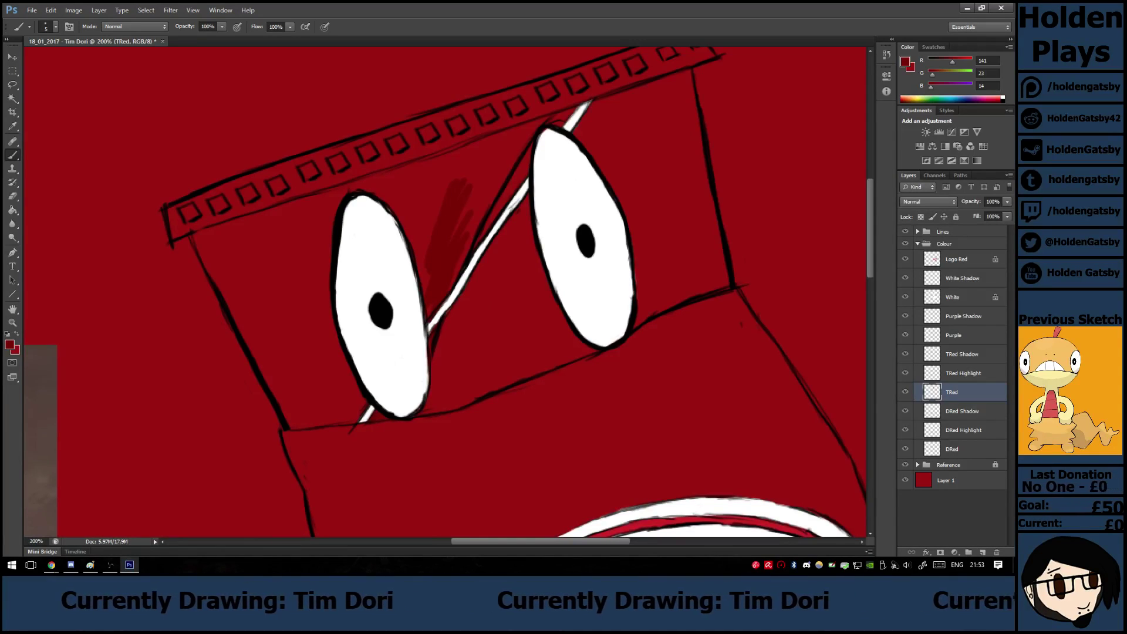
{"action": "left_click_drag", "start_coordinate": [468, 236], "coordinate": [517, 149]}
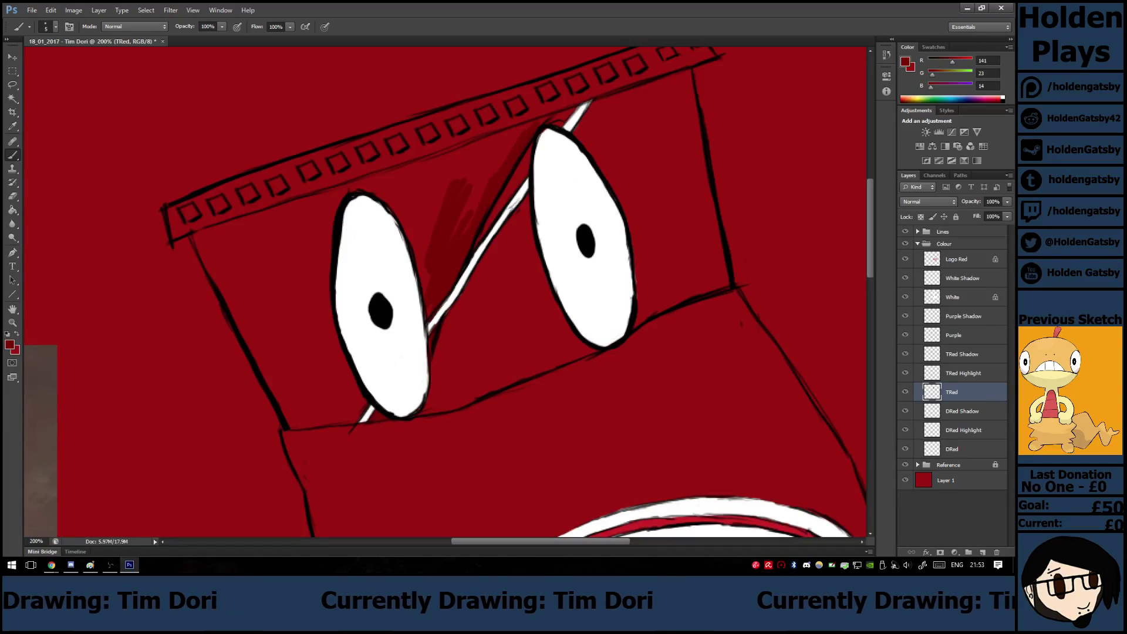
{"action": "left_click_drag", "start_coordinate": [518, 133], "coordinate": [225, 230]}
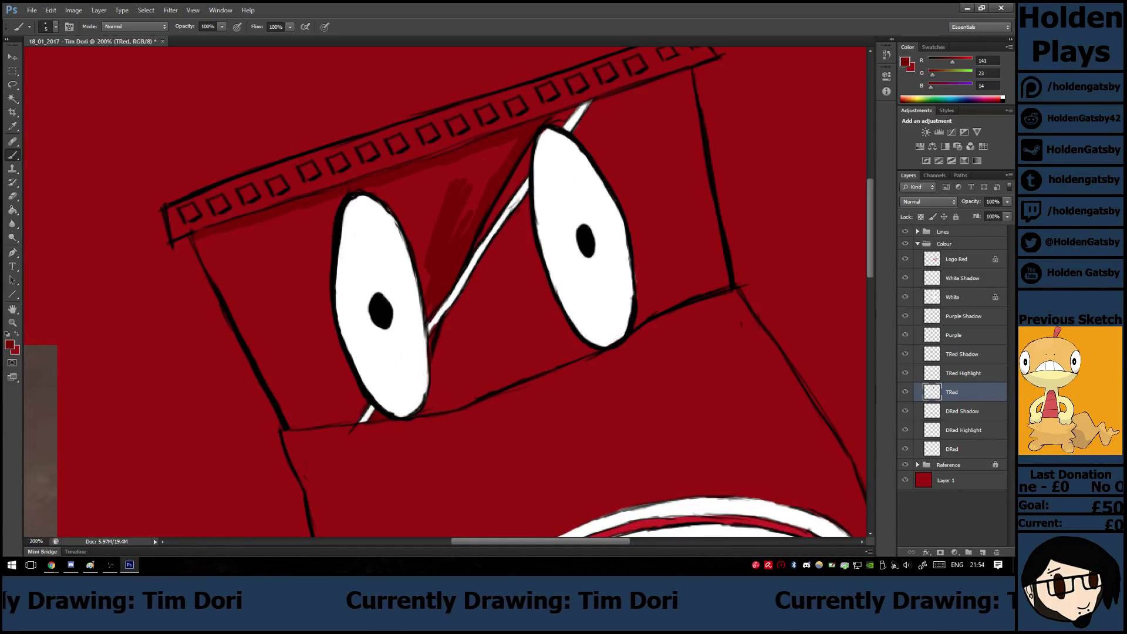
{"action": "mouse_move", "coordinate": [198, 242]}
{"action": "left_mouse_down"}
{"action": "mouse_move", "coordinate": [282, 400]}
{"action": "mouse_move", "coordinate": [308, 427]}
{"action": "mouse_move", "coordinate": [345, 421]}
{"action": "left_mouse_up"}
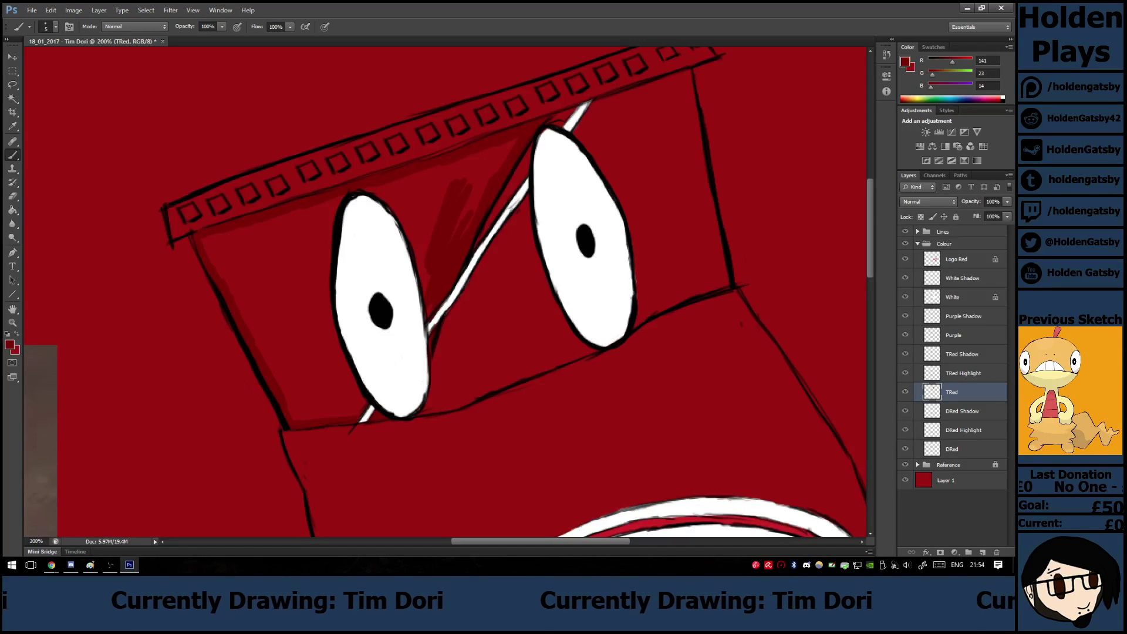
{"action": "left_click_drag", "start_coordinate": [350, 415], "coordinate": [366, 398]}
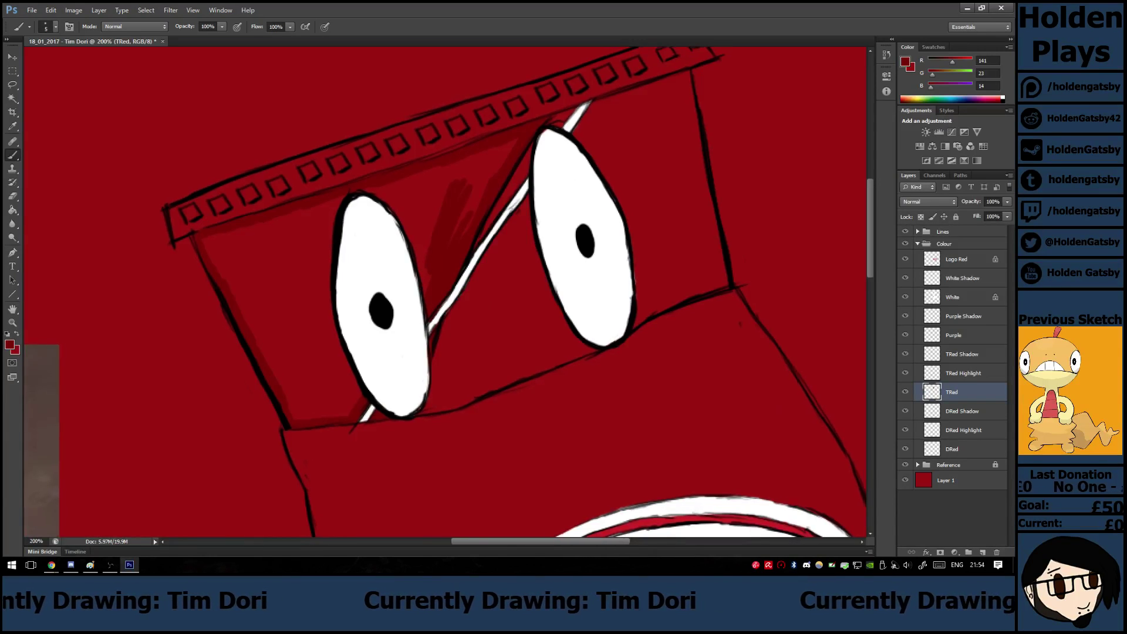
Set the brush size to 20 px and fill the head area between the eyes, above the white stripe, with dark red.
{"action": "key", "text": "ctrl+minus"}
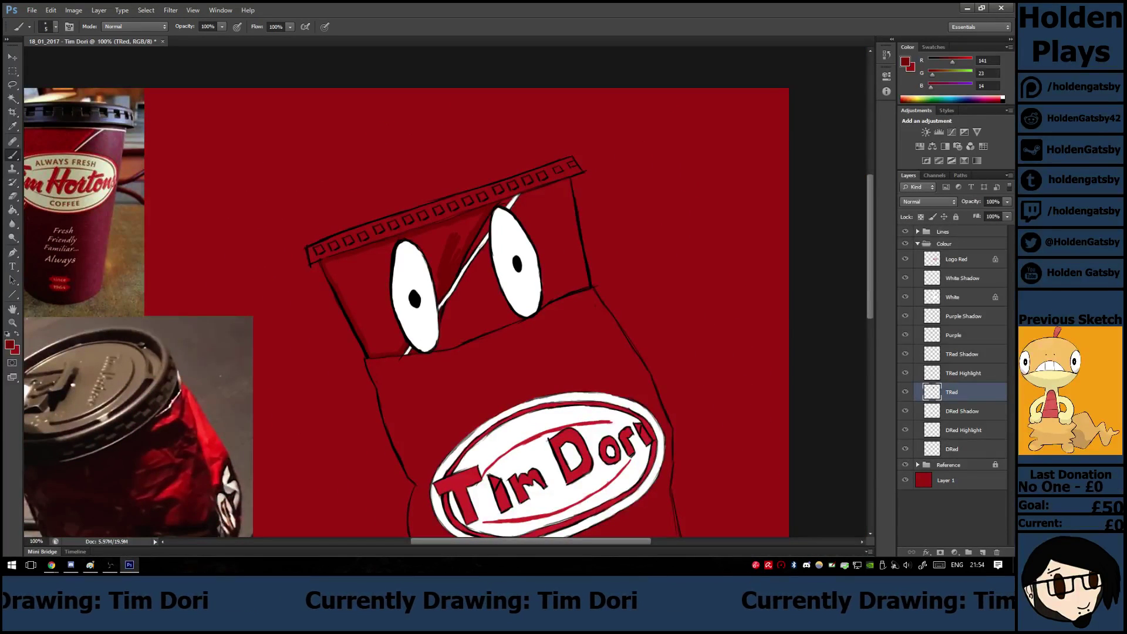
{"action": "key", "text": "ctrl+plus"}
{"action": "key", "text": "ctrl+plus"}
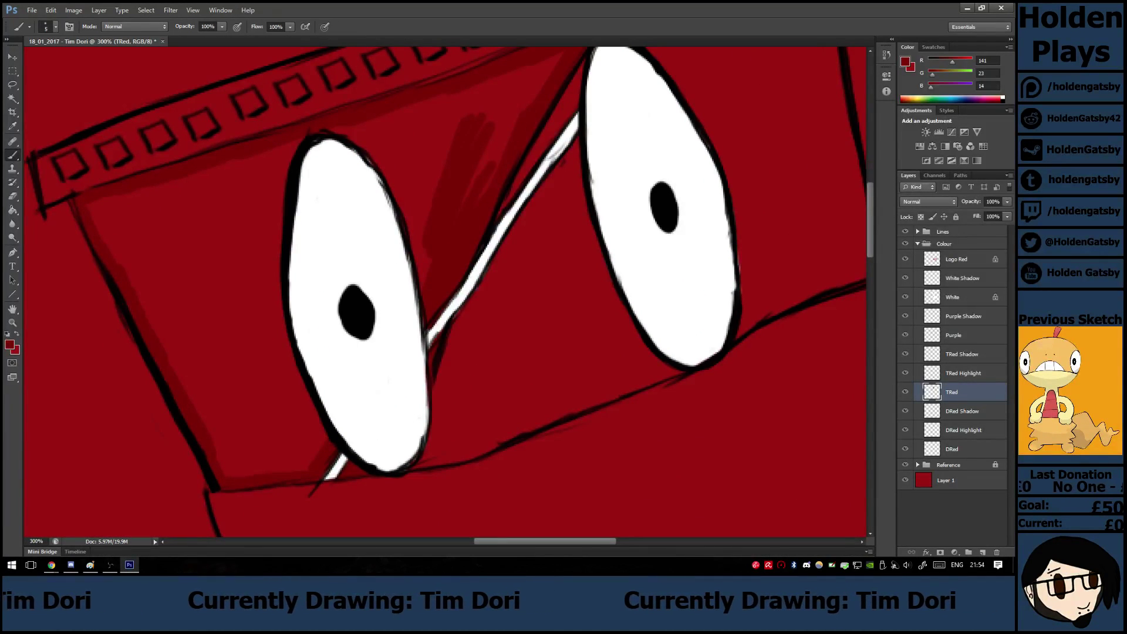
{"action": "right_click", "coordinate": [385, 267]}
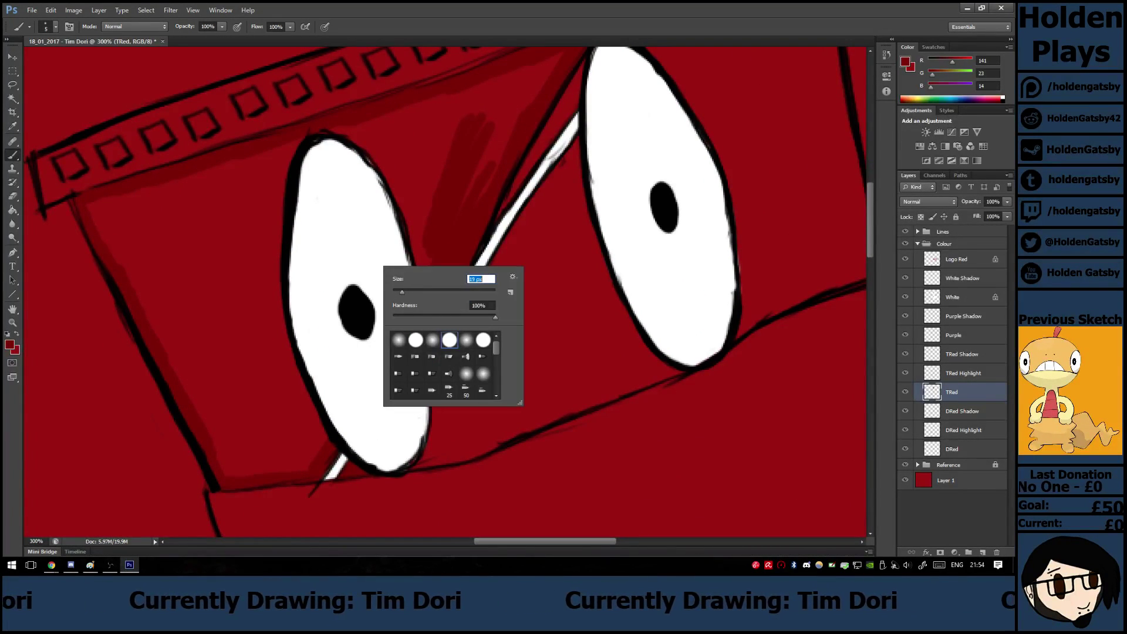
{"action": "key", "text": "Return"}
{"action": "mouse_move", "coordinate": [478, 170]}
{"action": "left_mouse_down"}
{"action": "mouse_move", "coordinate": [423, 262]}
{"action": "mouse_move", "coordinate": [514, 111]}
{"action": "left_mouse_up"}
{"action": "scroll", "coordinate": [444, 291], "scroll_direction": "up", "scroll_amount": 3}
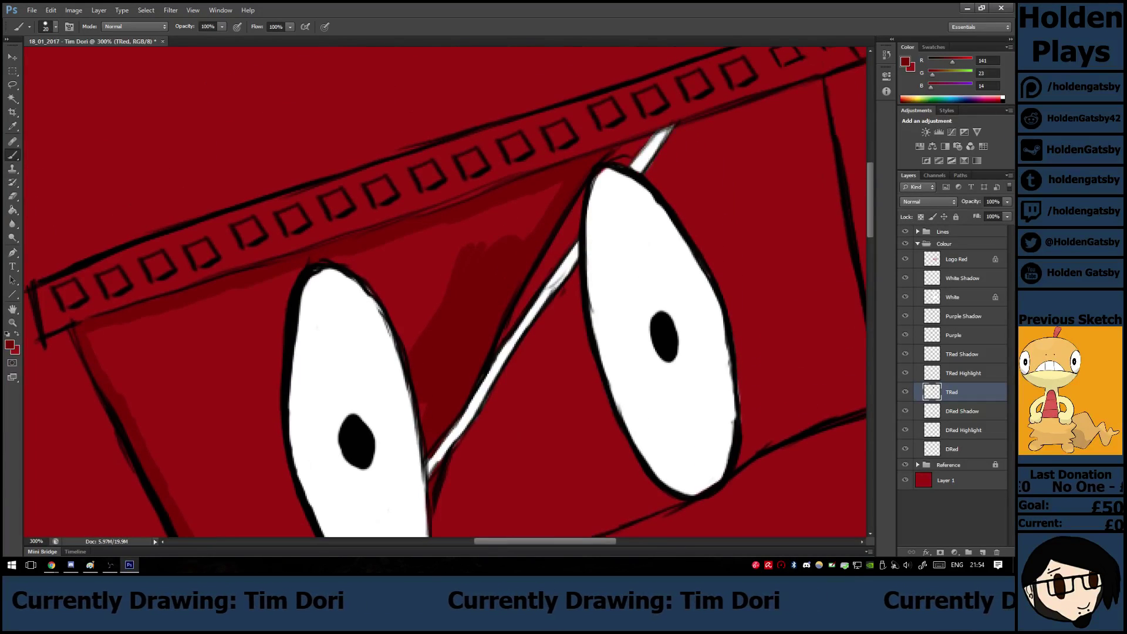
{"action": "left_click_drag", "start_coordinate": [470, 248], "coordinate": [541, 205]}
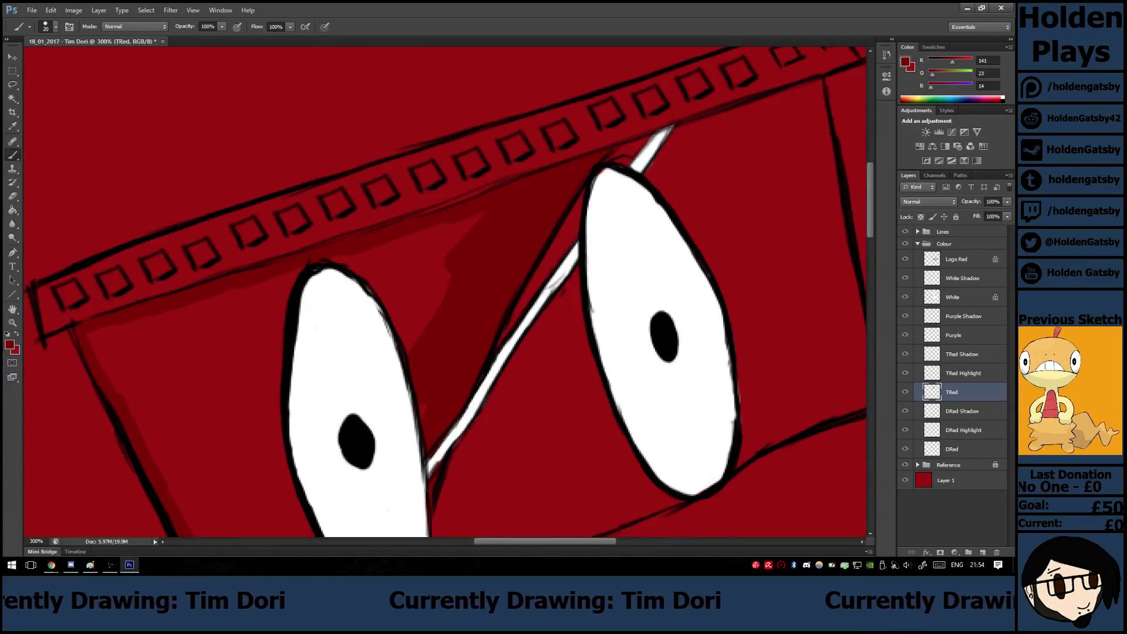
{"action": "mouse_move", "coordinate": [470, 229]}
{"action": "left_mouse_down"}
{"action": "mouse_move", "coordinate": [385, 281]}
{"action": "mouse_move", "coordinate": [340, 263]}
{"action": "mouse_move", "coordinate": [299, 268]}
{"action": "mouse_move", "coordinate": [246, 302]}
{"action": "left_mouse_up"}
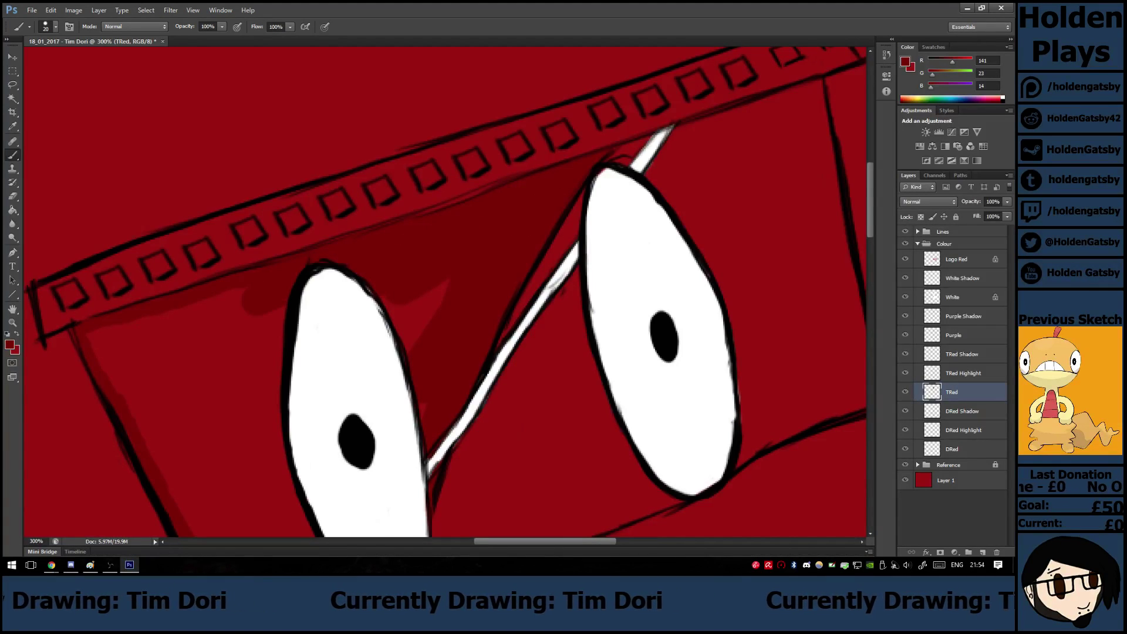
{"action": "mouse_move", "coordinate": [387, 302]}
{"action": "left_mouse_down"}
{"action": "mouse_move", "coordinate": [434, 293]}
{"action": "mouse_move", "coordinate": [411, 338]}
{"action": "mouse_move", "coordinate": [424, 410]}
{"action": "left_mouse_up"}
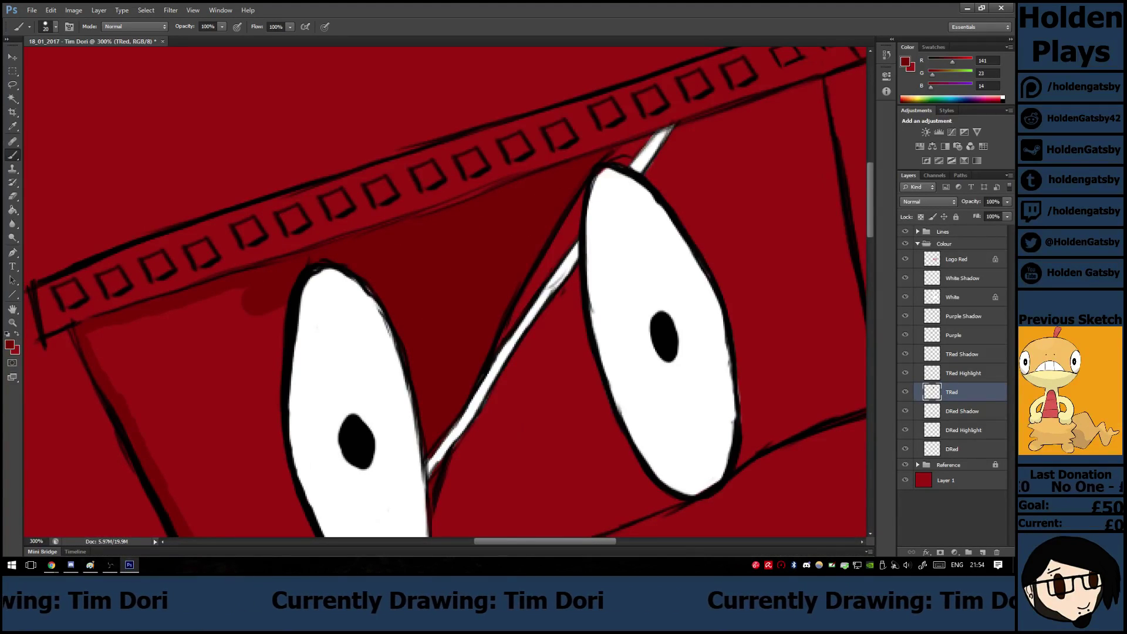
Fill the rest of the head around the outer side of the left eye with dark red, down to its lower edge.
{"action": "mouse_move", "coordinate": [279, 352]}
{"action": "left_mouse_down"}
{"action": "mouse_move", "coordinate": [241, 411]}
{"action": "mouse_move", "coordinate": [252, 329]}
{"action": "mouse_move", "coordinate": [218, 305]}
{"action": "mouse_move", "coordinate": [100, 340]}
{"action": "mouse_move", "coordinate": [153, 423]}
{"action": "mouse_move", "coordinate": [170, 382]}
{"action": "mouse_move", "coordinate": [199, 464]}
{"action": "left_mouse_up"}
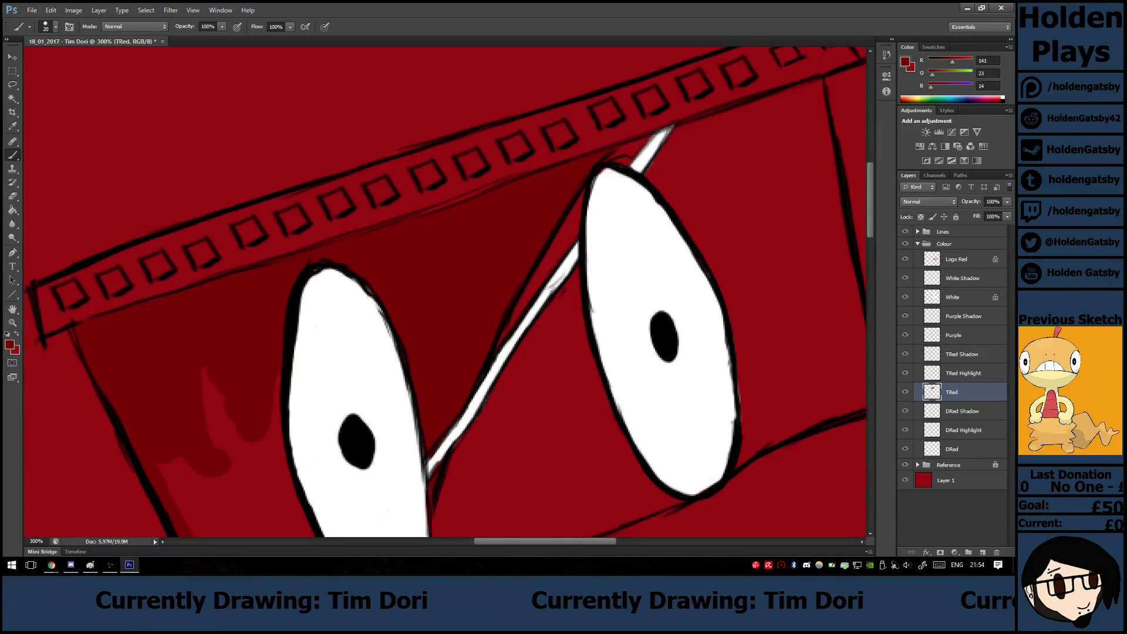
{"action": "scroll", "coordinate": [447, 293], "scroll_direction": "down", "scroll_amount": 3}
{"action": "mouse_move", "coordinate": [206, 262]}
{"action": "left_mouse_down"}
{"action": "mouse_move", "coordinate": [226, 312]}
{"action": "mouse_move", "coordinate": [270, 347]}
{"action": "mouse_move", "coordinate": [279, 246]}
{"action": "left_mouse_up"}
{"action": "mouse_move", "coordinate": [300, 388]}
{"action": "left_mouse_down"}
{"action": "mouse_move", "coordinate": [306, 408]}
{"action": "mouse_move", "coordinate": [218, 365]}
{"action": "mouse_move", "coordinate": [200, 393]}
{"action": "mouse_move", "coordinate": [250, 461]}
{"action": "mouse_move", "coordinate": [293, 411]}
{"action": "mouse_move", "coordinate": [317, 439]}
{"action": "left_mouse_up"}
{"action": "key", "text": "ctrl+minus"}
{"action": "key", "text": "ctrl+minus"}
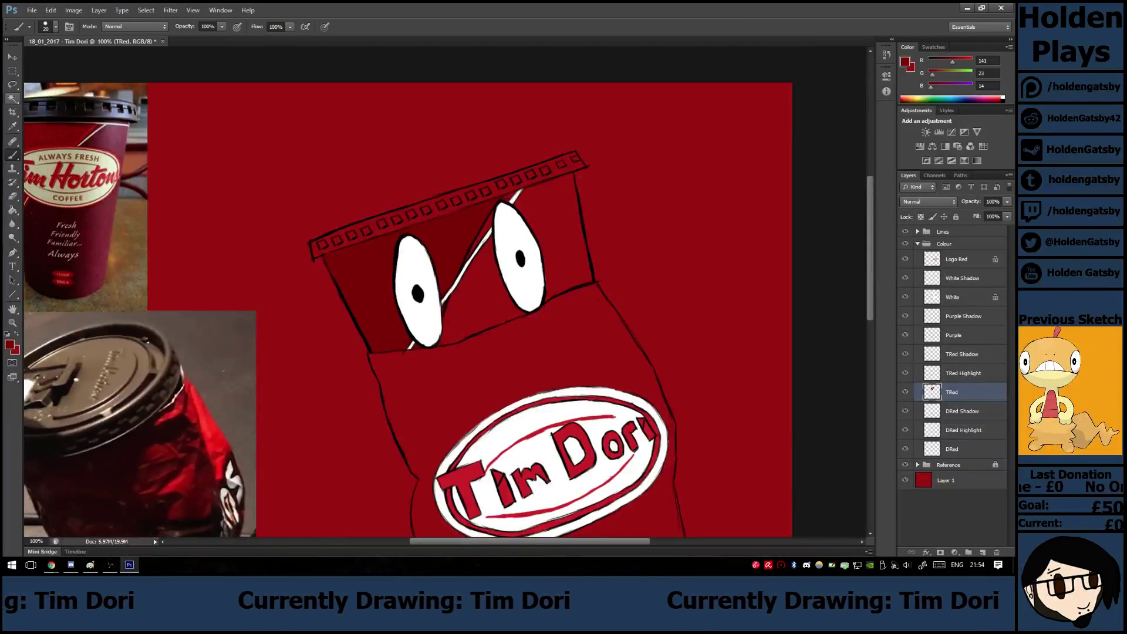
Sample a muted purple-pink from the cup in the upper reference photo with the Eyedropper.
{"action": "left_click", "coordinate": [12, 126]}
{"action": "left_click", "coordinate": [110, 137]}
{"action": "left_click_drag", "start_coordinate": [110, 137], "coordinate": [111, 138]}
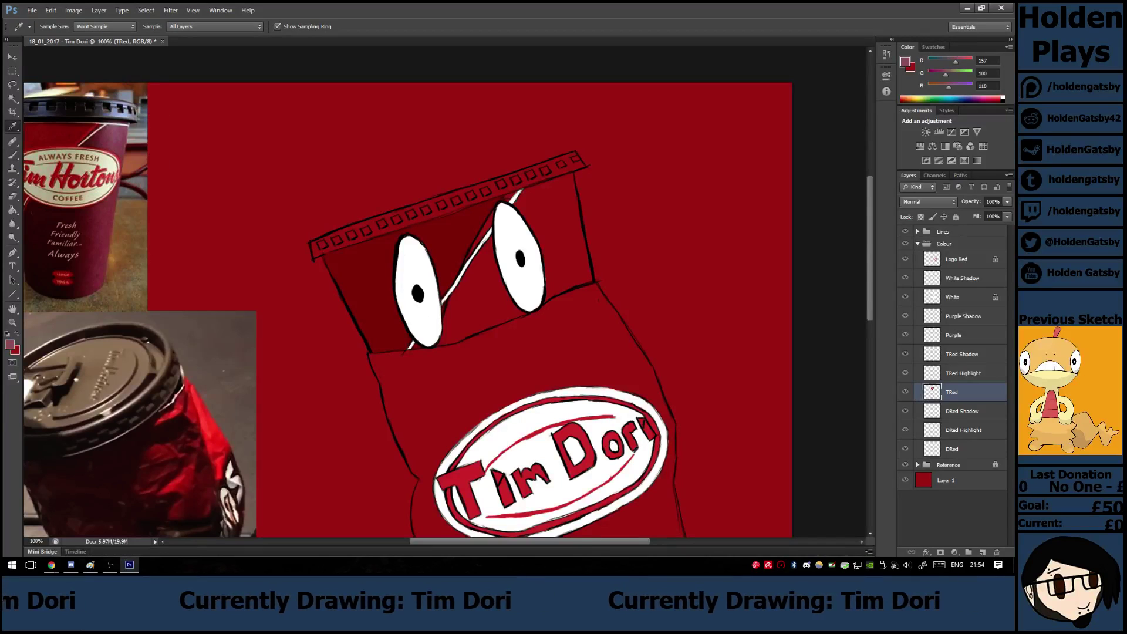
Paint the cup band between the two eyes purple with the Brush on the Purple layer, filling up to the white diagonal stripe.
{"action": "key", "text": "b"}
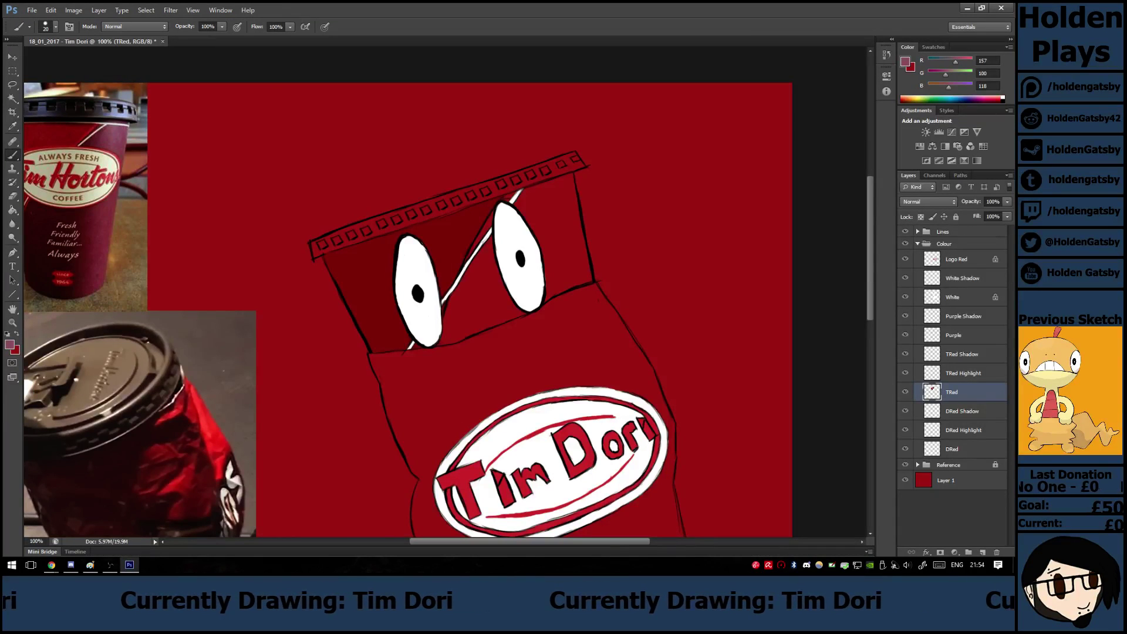
{"action": "left_click", "coordinate": [954, 335]}
{"action": "key", "text": "ctrl+plus"}
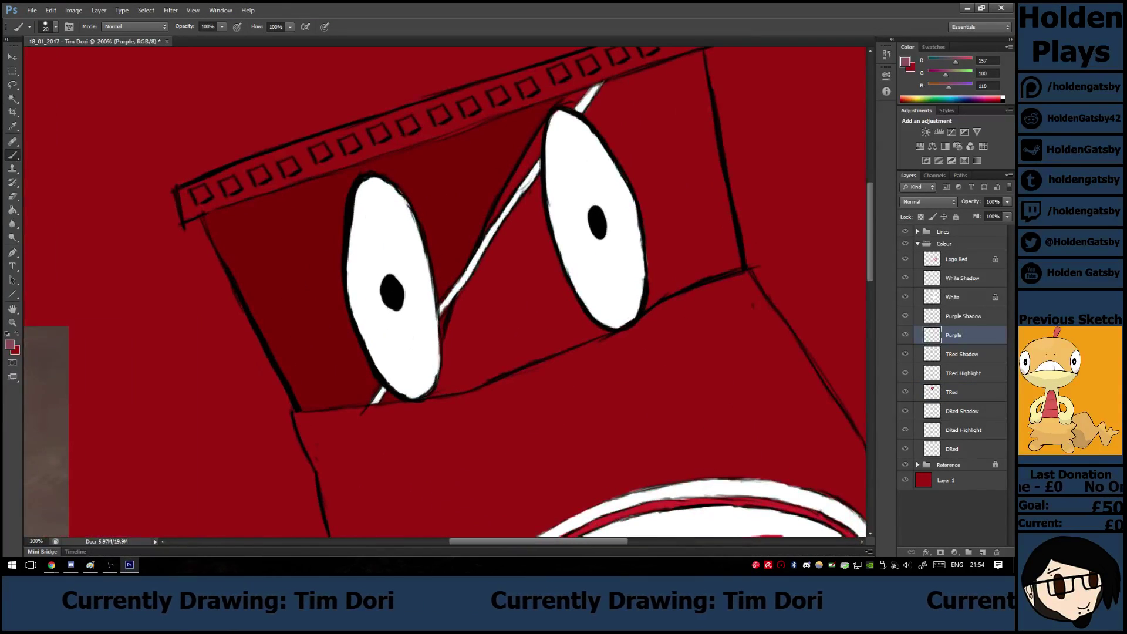
{"action": "left_click_drag", "start_coordinate": [569, 104], "coordinate": [577, 97]}
{"action": "mouse_move", "coordinate": [540, 134]}
{"action": "left_mouse_down"}
{"action": "mouse_move", "coordinate": [494, 218]}
{"action": "mouse_move", "coordinate": [481, 269]}
{"action": "left_mouse_up"}
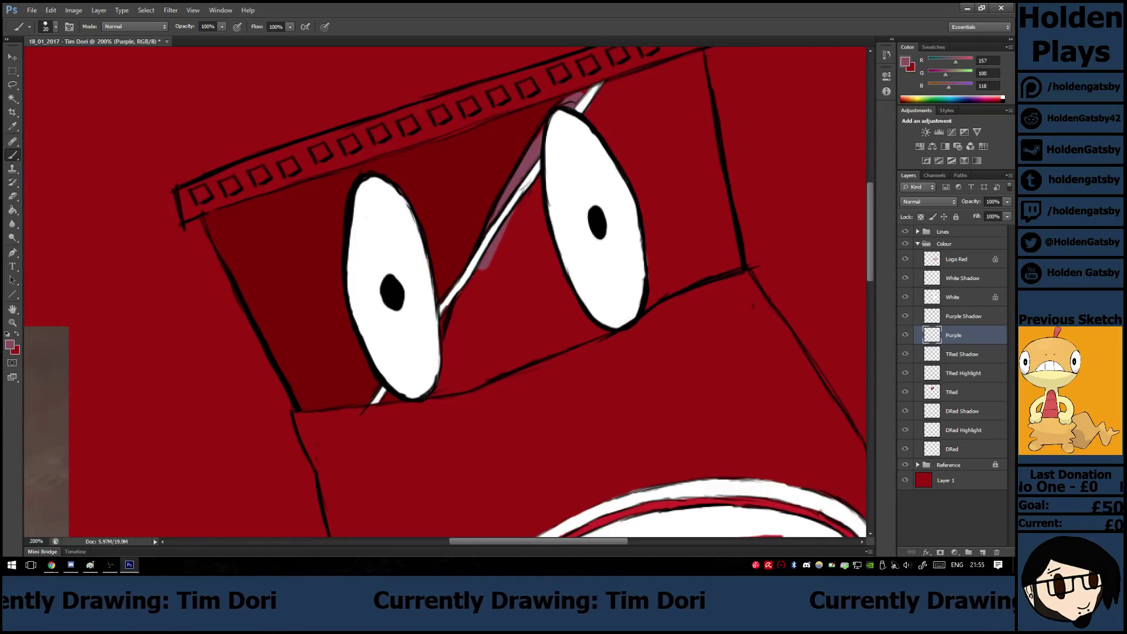
{"action": "mouse_move", "coordinate": [525, 190]}
{"action": "left_mouse_down"}
{"action": "mouse_move", "coordinate": [450, 338]}
{"action": "mouse_move", "coordinate": [435, 400]}
{"action": "mouse_move", "coordinate": [590, 332]}
{"action": "mouse_move", "coordinate": [531, 364]}
{"action": "left_mouse_up"}
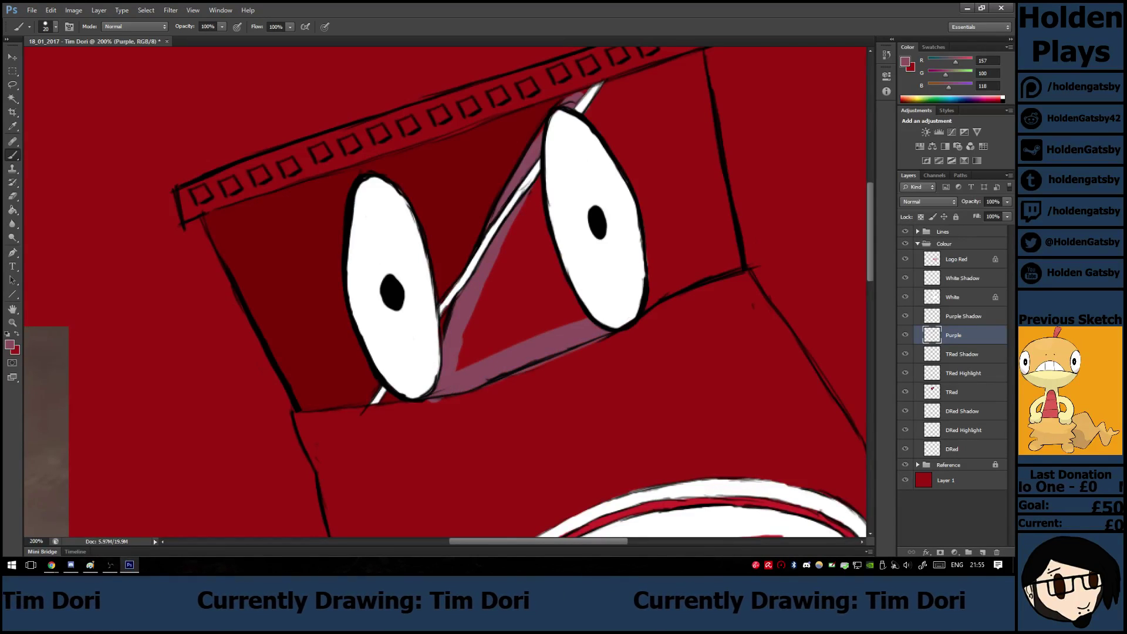
{"action": "mouse_move", "coordinate": [581, 320]}
{"action": "left_mouse_down"}
{"action": "mouse_move", "coordinate": [493, 353]}
{"action": "mouse_move", "coordinate": [573, 291]}
{"action": "mouse_move", "coordinate": [481, 276]}
{"action": "mouse_move", "coordinate": [463, 358]}
{"action": "left_mouse_up"}
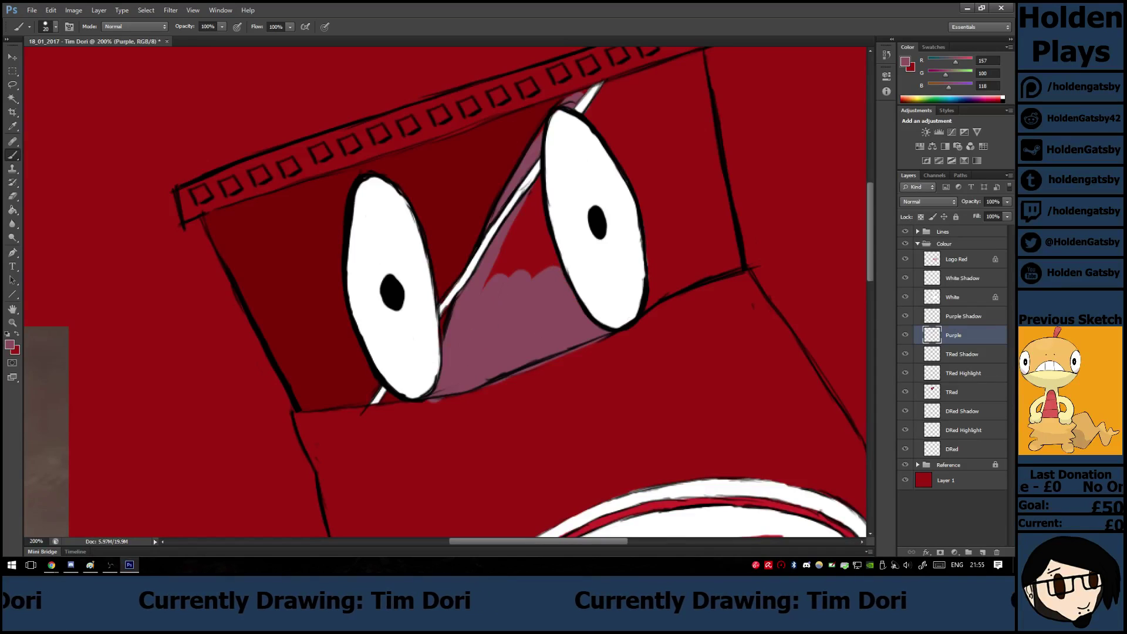
{"action": "mouse_move", "coordinate": [488, 282]}
{"action": "left_mouse_down"}
{"action": "mouse_move", "coordinate": [522, 211]}
{"action": "mouse_move", "coordinate": [529, 259]}
{"action": "mouse_move", "coordinate": [549, 253]}
{"action": "mouse_move", "coordinate": [558, 263]}
{"action": "left_mouse_up"}
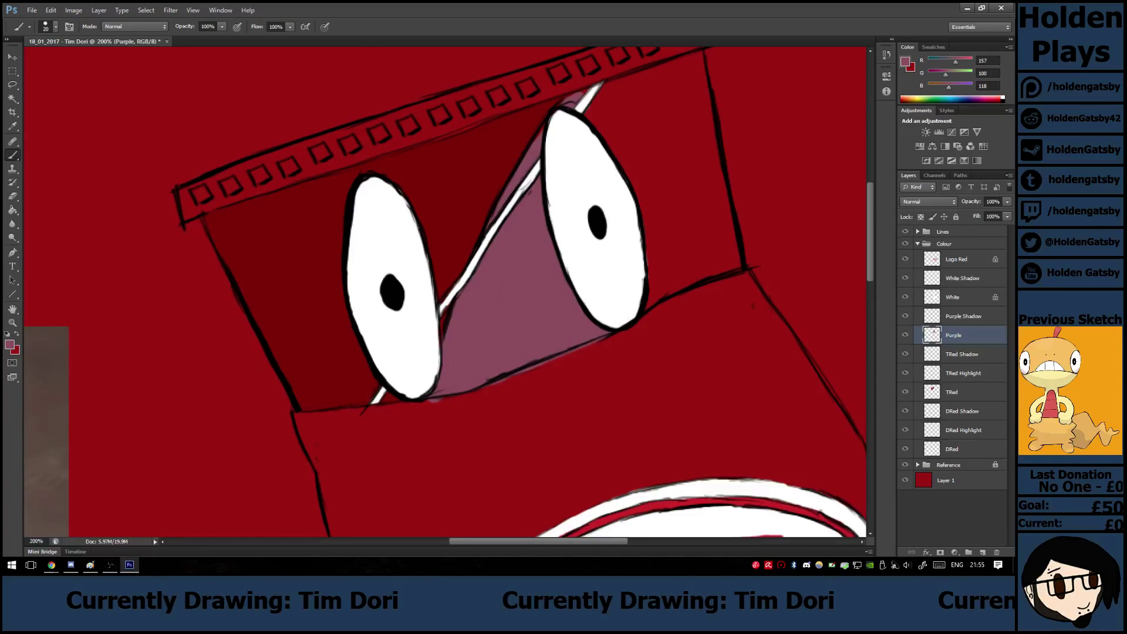
Fill the band area beside the outer eye with purple up to the cup's edge and lid, then erase stray paint along the lid line.
{"action": "mouse_move", "coordinate": [539, 542]}
{"action": "left_mouse_down"}
{"action": "mouse_move", "coordinate": [464, 541]}
{"action": "mouse_move", "coordinate": [557, 542]}
{"action": "left_mouse_up"}
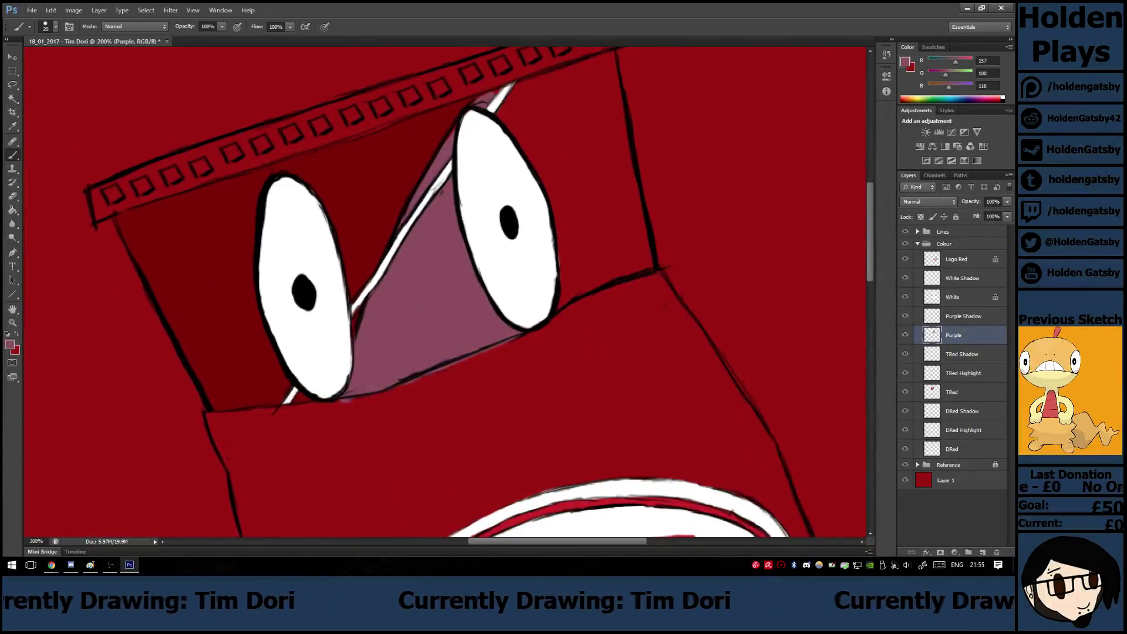
{"action": "scroll", "coordinate": [445, 295], "scroll_direction": "right", "scroll_amount": 1}
{"action": "left_click_drag", "start_coordinate": [551, 288], "coordinate": [639, 256]}
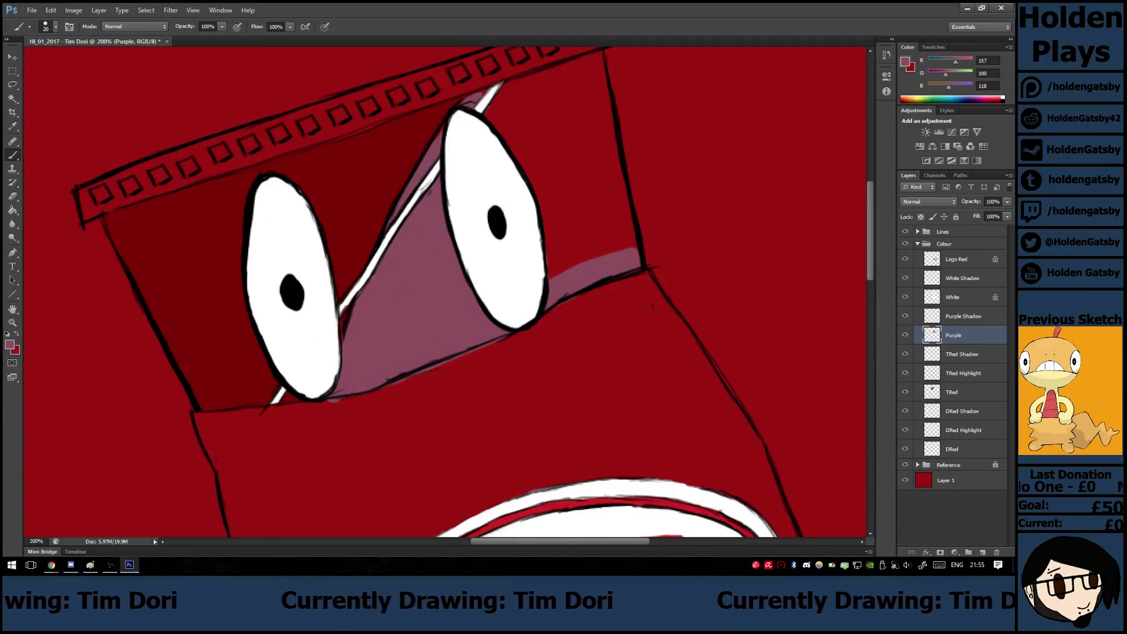
{"action": "scroll", "coordinate": [445, 292], "scroll_direction": "up", "scroll_amount": 5}
{"action": "mouse_move", "coordinate": [595, 259]}
{"action": "left_mouse_down"}
{"action": "mouse_move", "coordinate": [594, 203]}
{"action": "mouse_move", "coordinate": [605, 252]}
{"action": "left_mouse_up"}
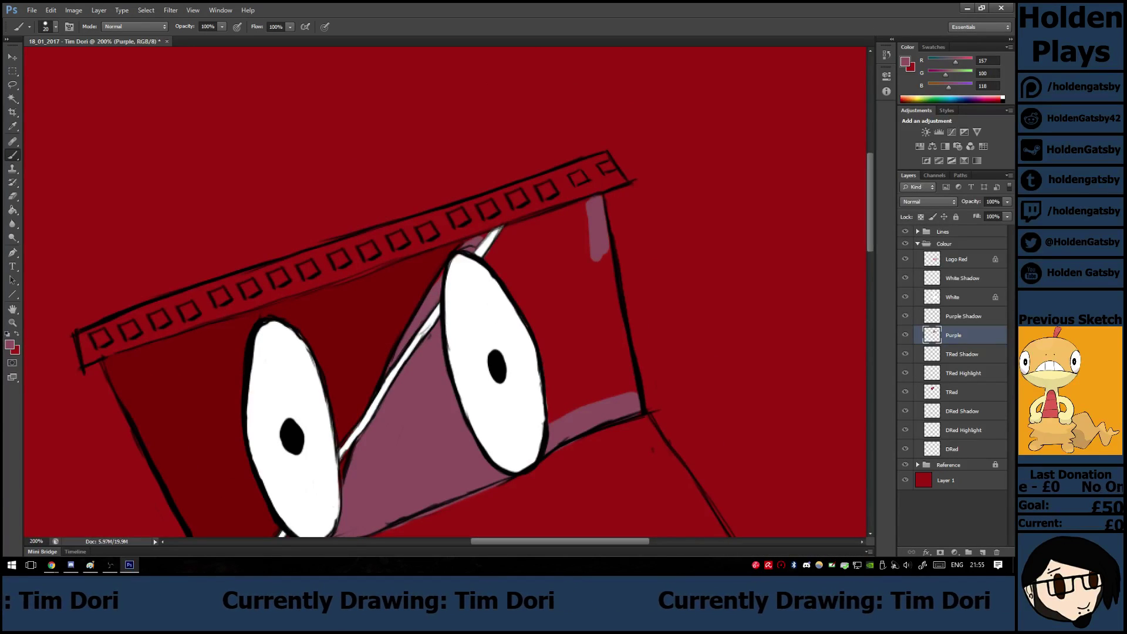
{"action": "mouse_move", "coordinate": [594, 214]}
{"action": "left_mouse_down"}
{"action": "mouse_move", "coordinate": [618, 382]}
{"action": "mouse_move", "coordinate": [631, 391]}
{"action": "left_mouse_up"}
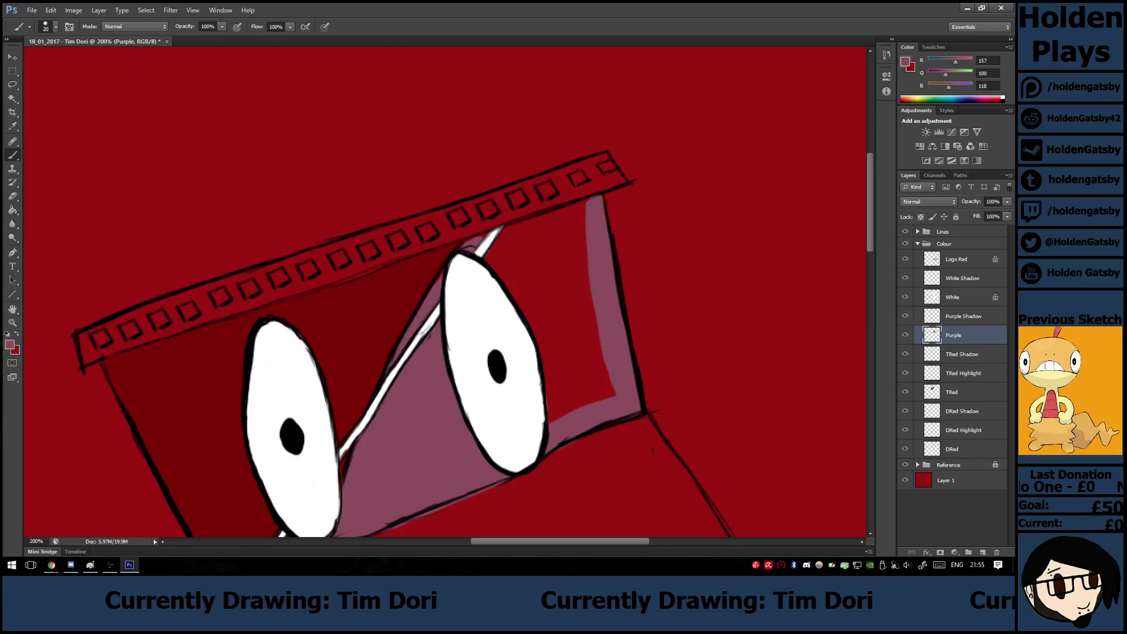
{"action": "mouse_move", "coordinate": [505, 233]}
{"action": "left_mouse_down"}
{"action": "mouse_move", "coordinate": [476, 237]}
{"action": "mouse_move", "coordinate": [502, 240]}
{"action": "mouse_move", "coordinate": [590, 196]}
{"action": "left_mouse_up"}
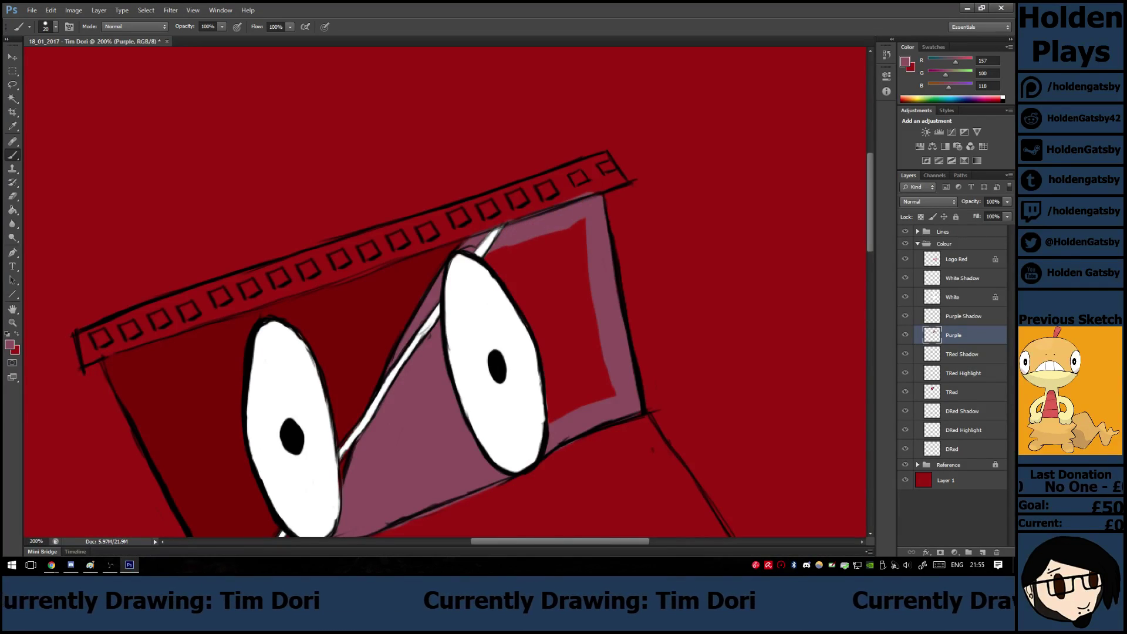
{"action": "mouse_move", "coordinate": [493, 254]}
{"action": "left_mouse_down"}
{"action": "mouse_move", "coordinate": [557, 392]}
{"action": "mouse_move", "coordinate": [553, 413]}
{"action": "left_mouse_up"}
{"action": "mouse_move", "coordinate": [563, 370]}
{"action": "left_mouse_down"}
{"action": "mouse_move", "coordinate": [568, 404]}
{"action": "mouse_move", "coordinate": [588, 328]}
{"action": "mouse_move", "coordinate": [610, 376]}
{"action": "mouse_move", "coordinate": [581, 235]}
{"action": "mouse_move", "coordinate": [577, 329]}
{"action": "mouse_move", "coordinate": [565, 232]}
{"action": "mouse_move", "coordinate": [543, 329]}
{"action": "mouse_move", "coordinate": [531, 250]}
{"action": "mouse_move", "coordinate": [505, 252]}
{"action": "left_mouse_up"}
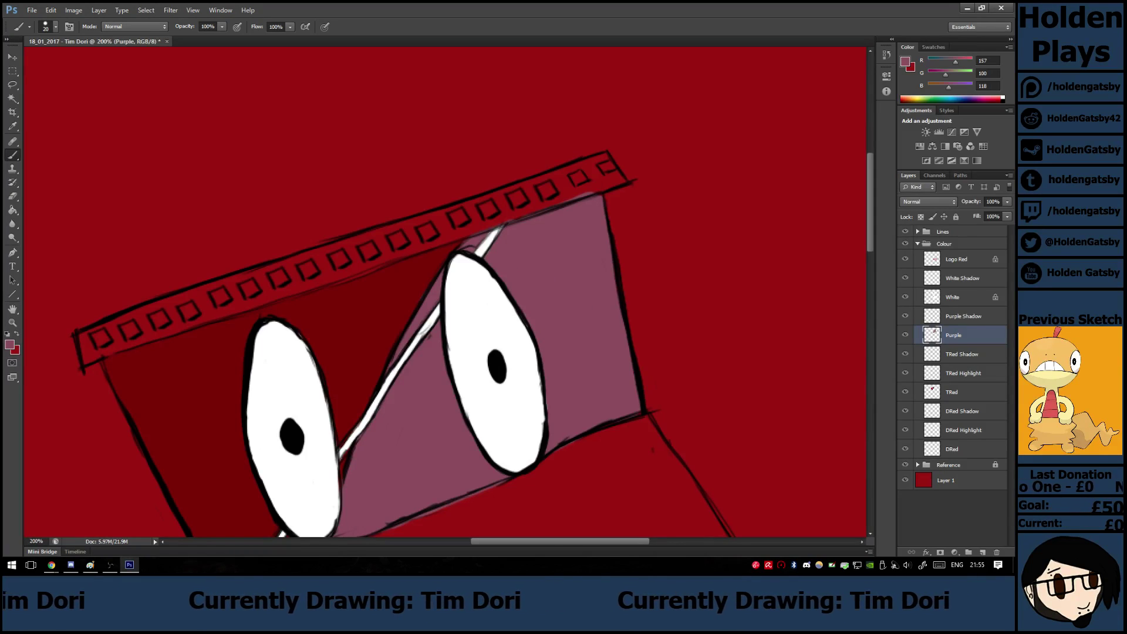
{"action": "key", "text": "e"}
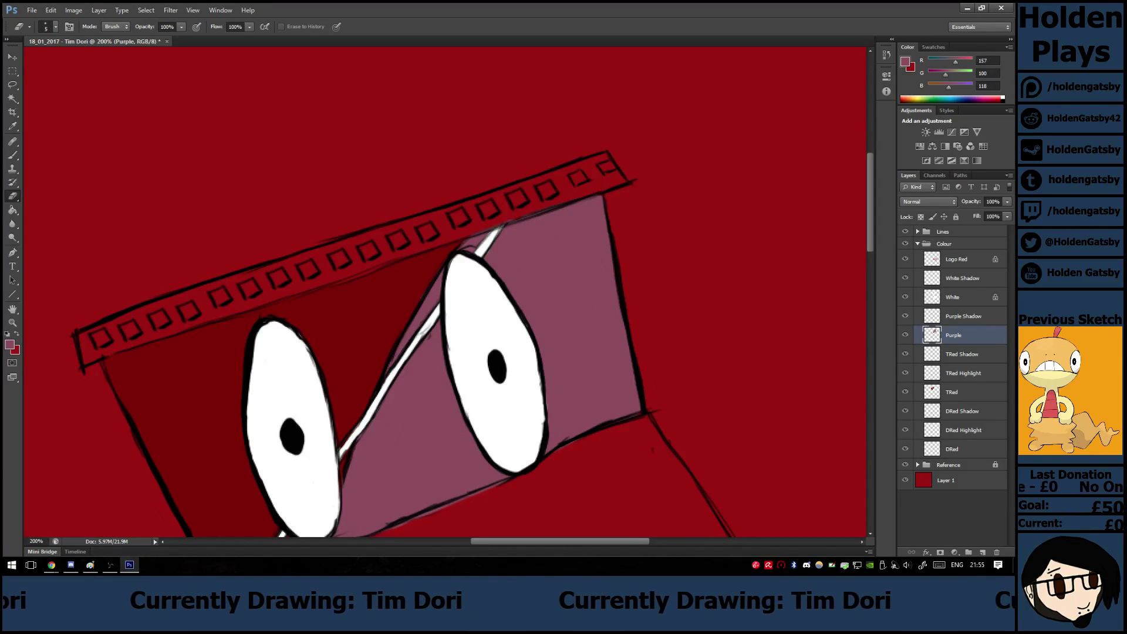
{"action": "left_click_drag", "start_coordinate": [517, 222], "coordinate": [476, 234]}
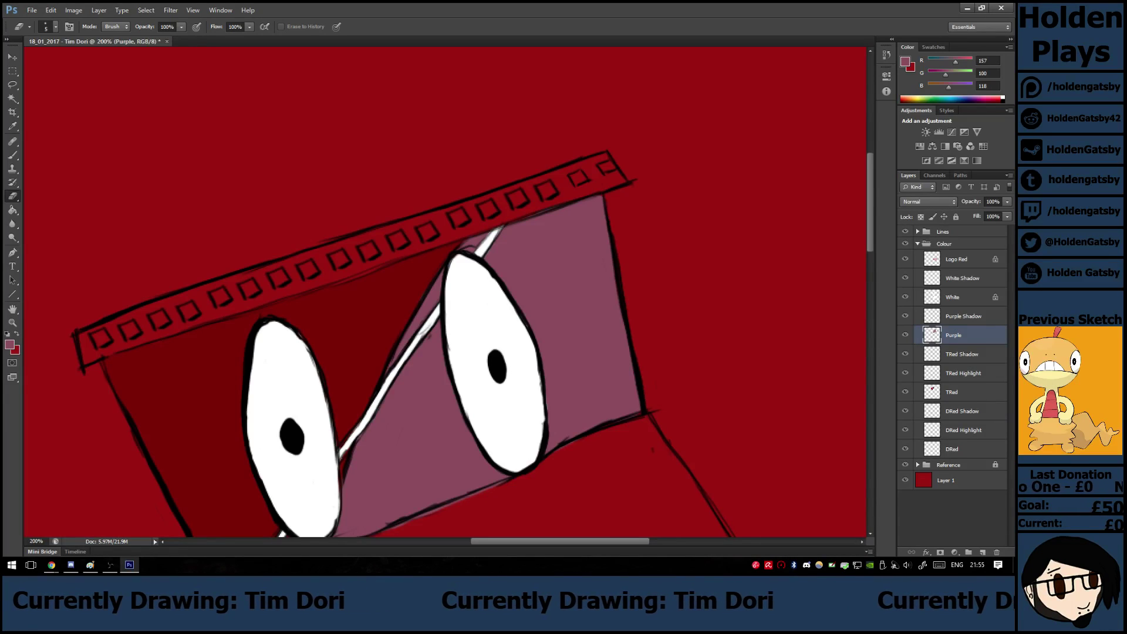
Delete the White Shadow layer.
{"action": "left_click", "coordinate": [962, 278]}
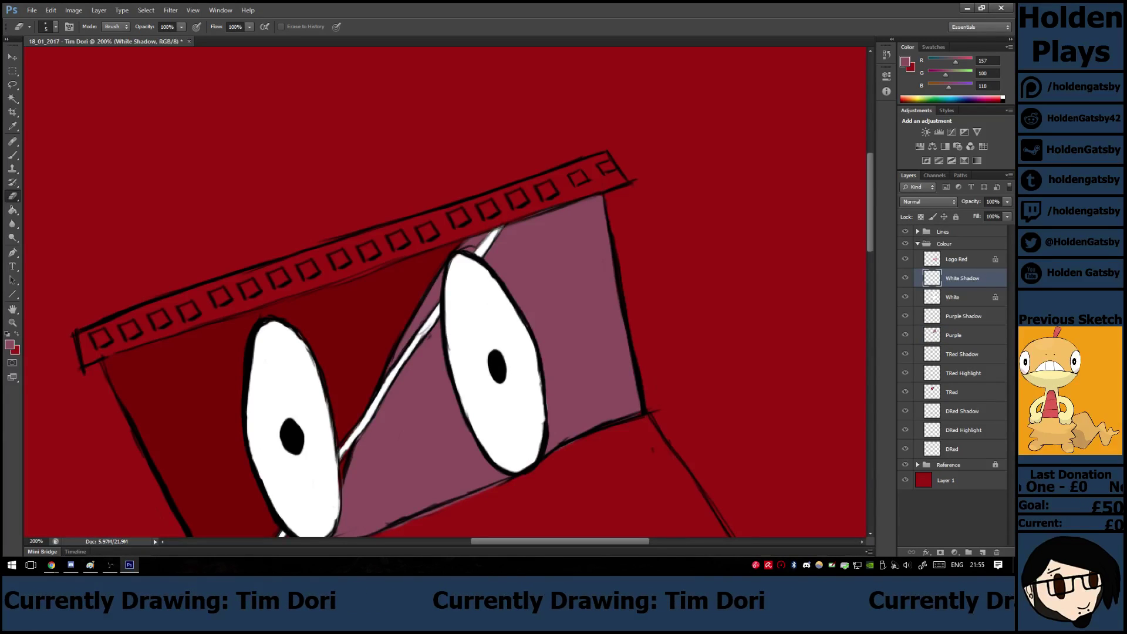
{"action": "double_click", "coordinate": [962, 278]}
{"action": "left_click_drag", "start_coordinate": [984, 278], "coordinate": [969, 278]}
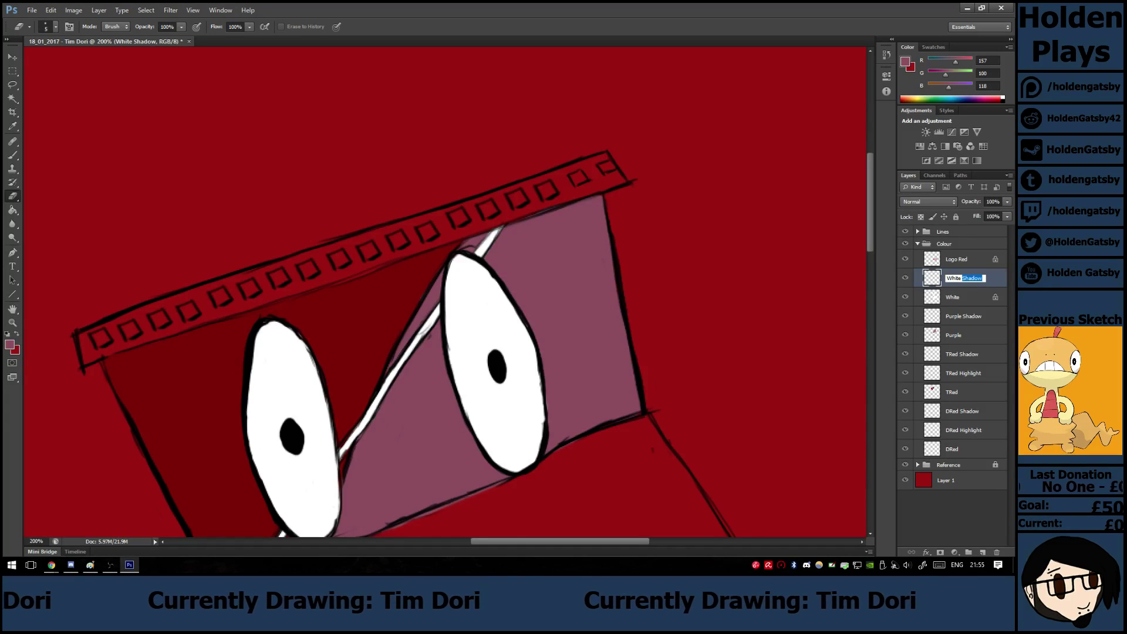
{"action": "left_click", "coordinate": [952, 516]}
{"action": "right_click", "coordinate": [969, 278]}
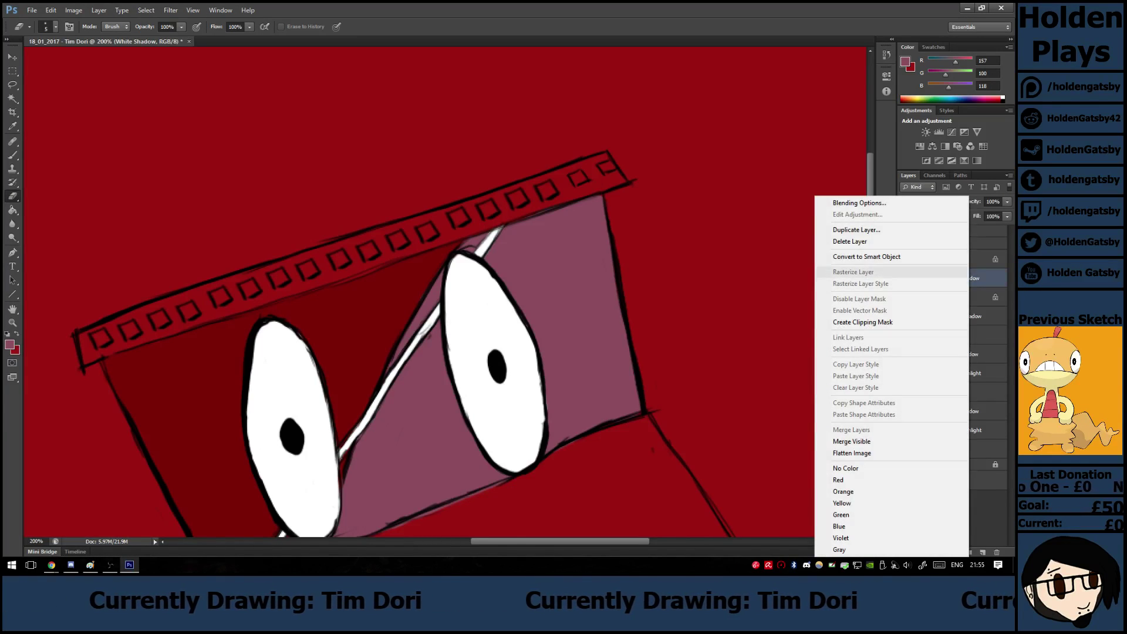
{"action": "left_click", "coordinate": [869, 242]}
{"action": "left_click", "coordinate": [488, 211]}
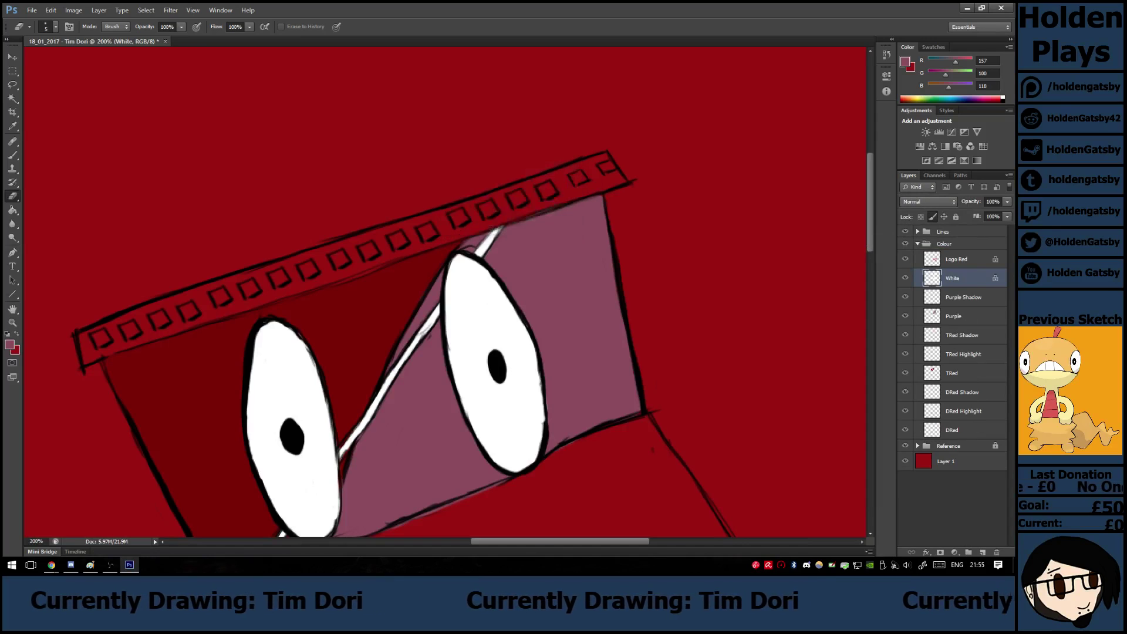
Delete the Purple Shadow layer and lock the image pixels of the Purple layer.
{"action": "left_click", "coordinate": [963, 297]}
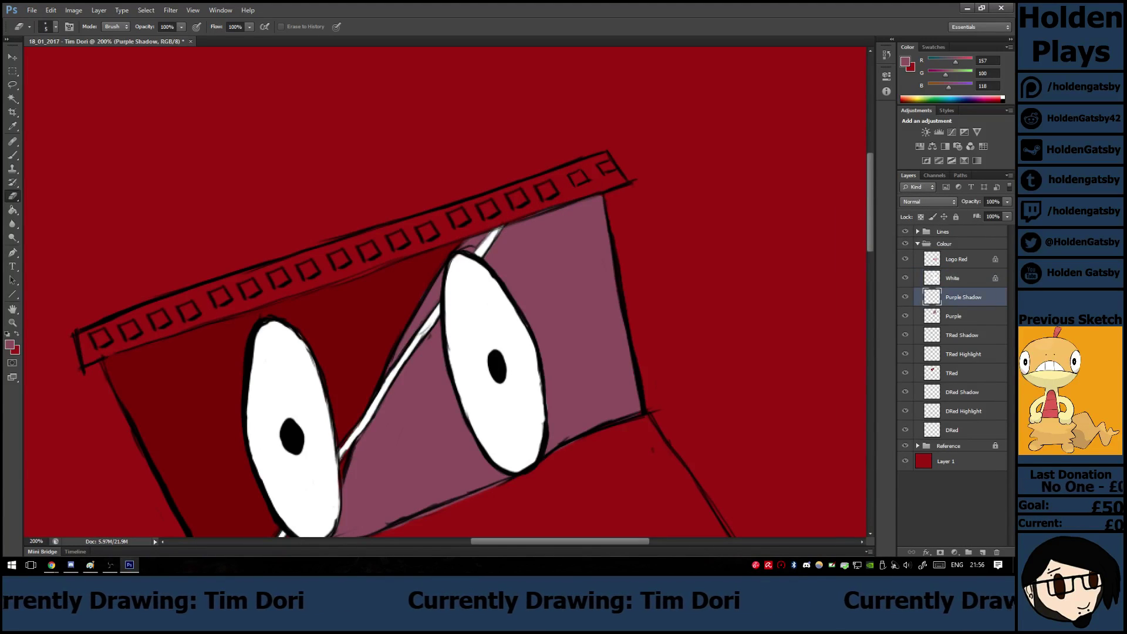
{"action": "right_click", "coordinate": [963, 297]}
{"action": "left_click", "coordinate": [869, 240]}
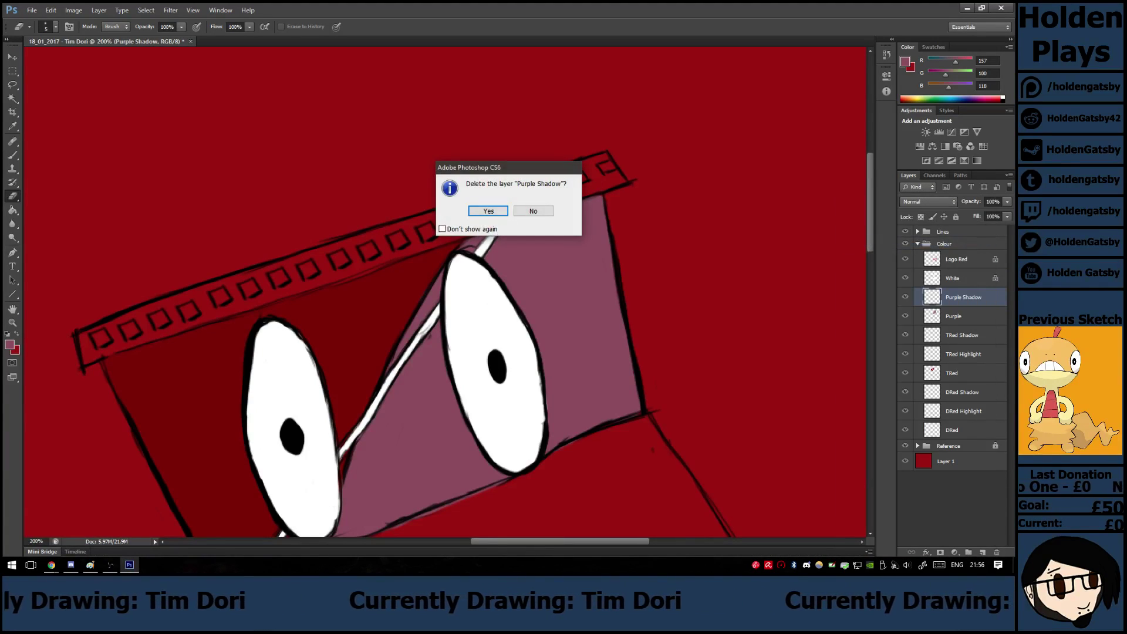
{"action": "left_click", "coordinate": [489, 211]}
{"action": "left_click", "coordinate": [933, 216]}
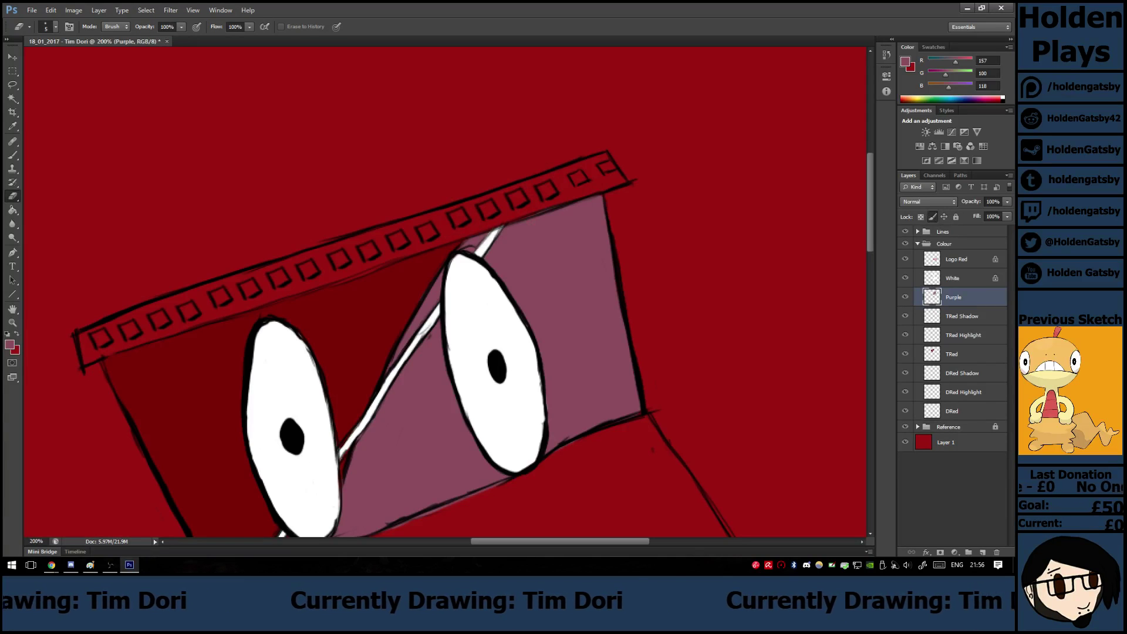
Lock the image pixels of the TRed layer and delete the TRed Highlight and TRed Shadow layers.
{"action": "left_click", "coordinate": [963, 354]}
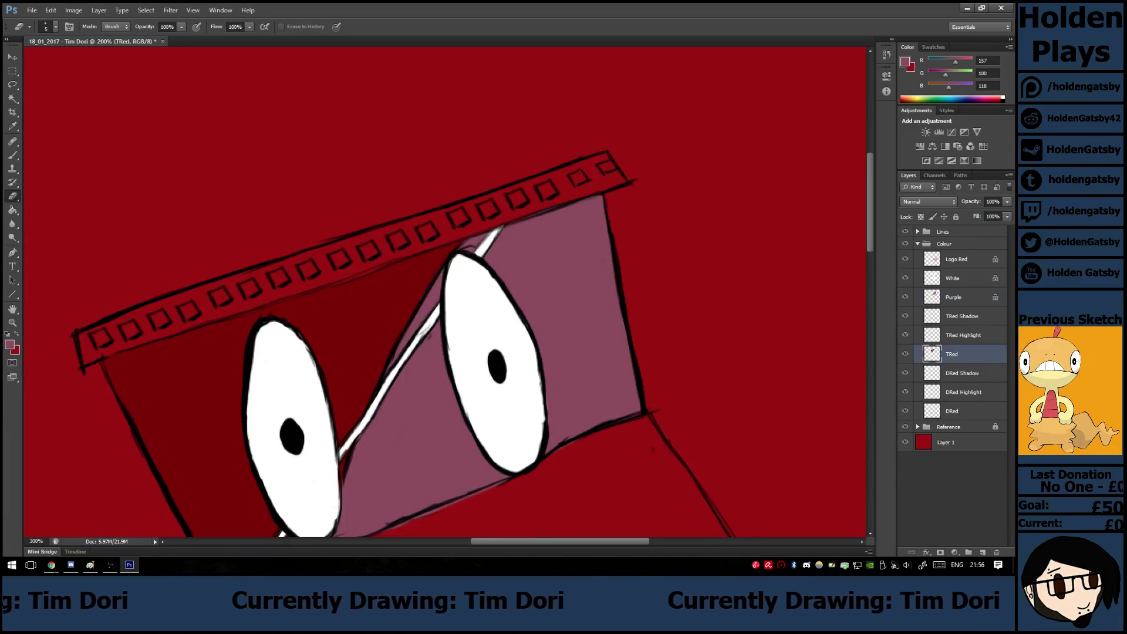
{"action": "key", "text": "/"}
{"action": "left_click", "coordinate": [963, 334]}
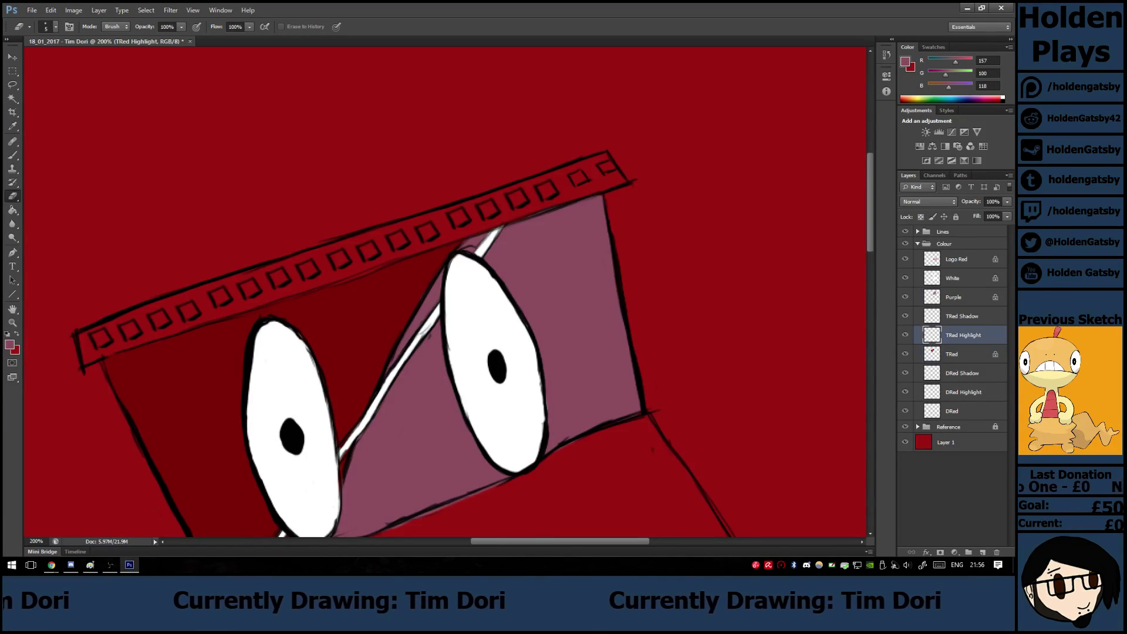
{"action": "left_click", "coordinate": [963, 316], "text": "shift"}
{"action": "right_click", "coordinate": [978, 328]}
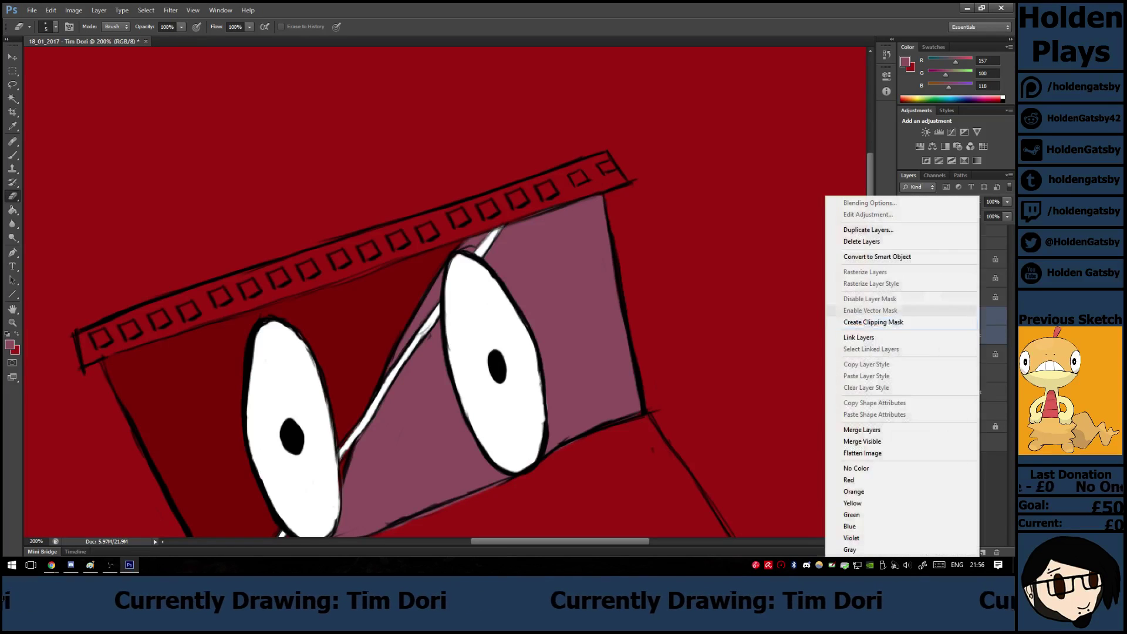
{"action": "left_click", "coordinate": [862, 241]}
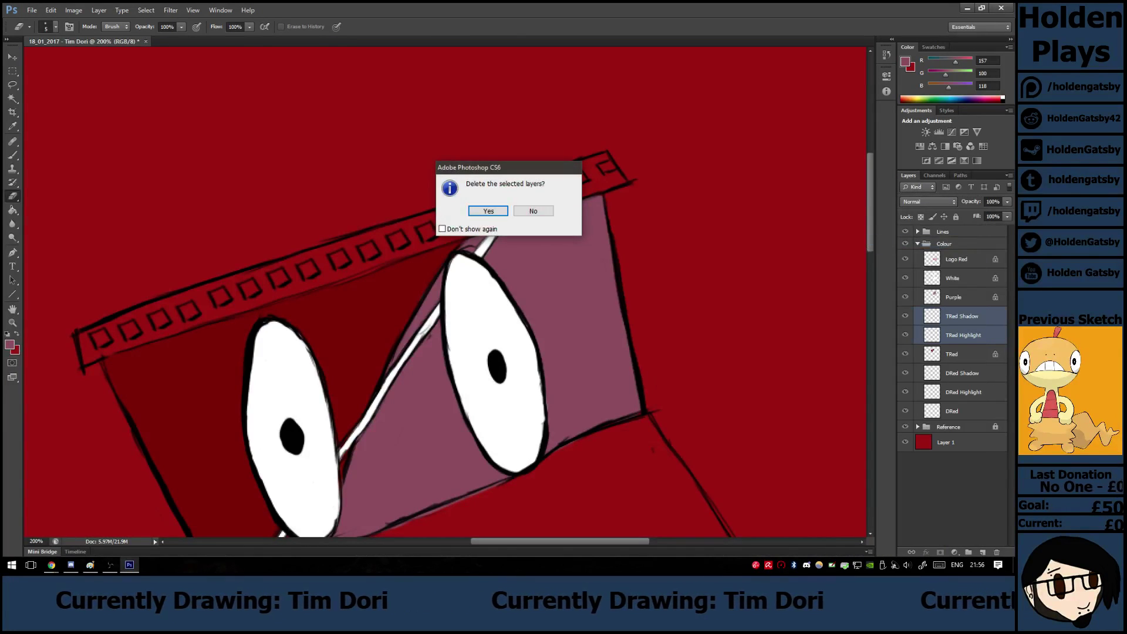
{"action": "left_click", "coordinate": [489, 211]}
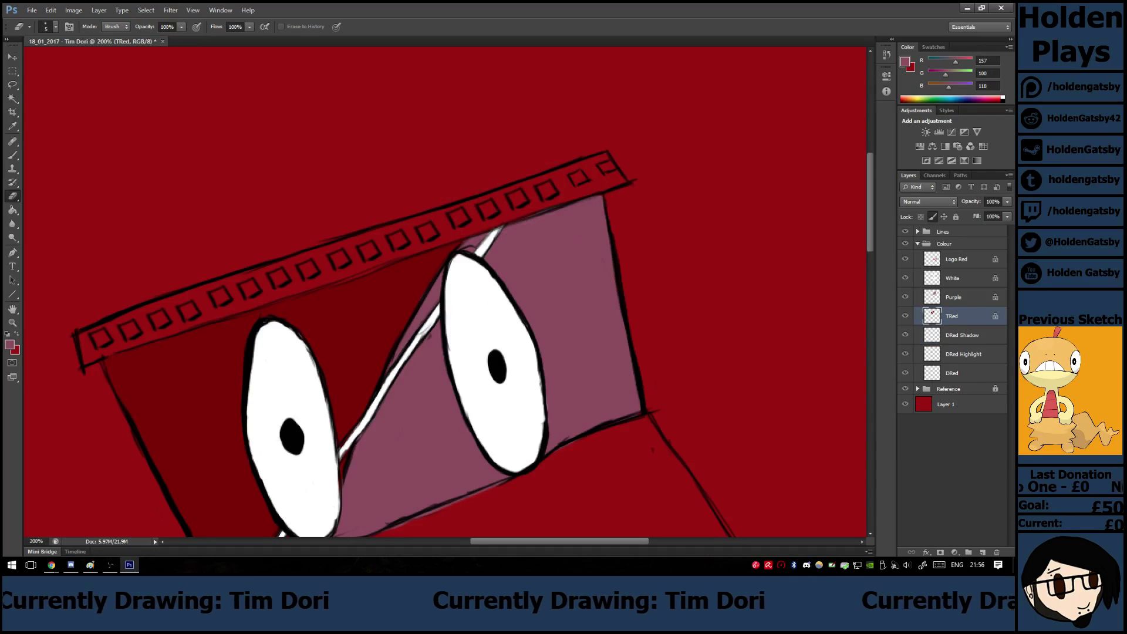
Sample a bright red (RGB 193, 34, 30) from the crushed cup in the reference photo as the brush colour.
{"action": "scroll", "coordinate": [444, 292], "scroll_direction": "left", "scroll_amount": 15}
{"action": "scroll", "coordinate": [444, 292], "scroll_direction": "right", "scroll_amount": 1}
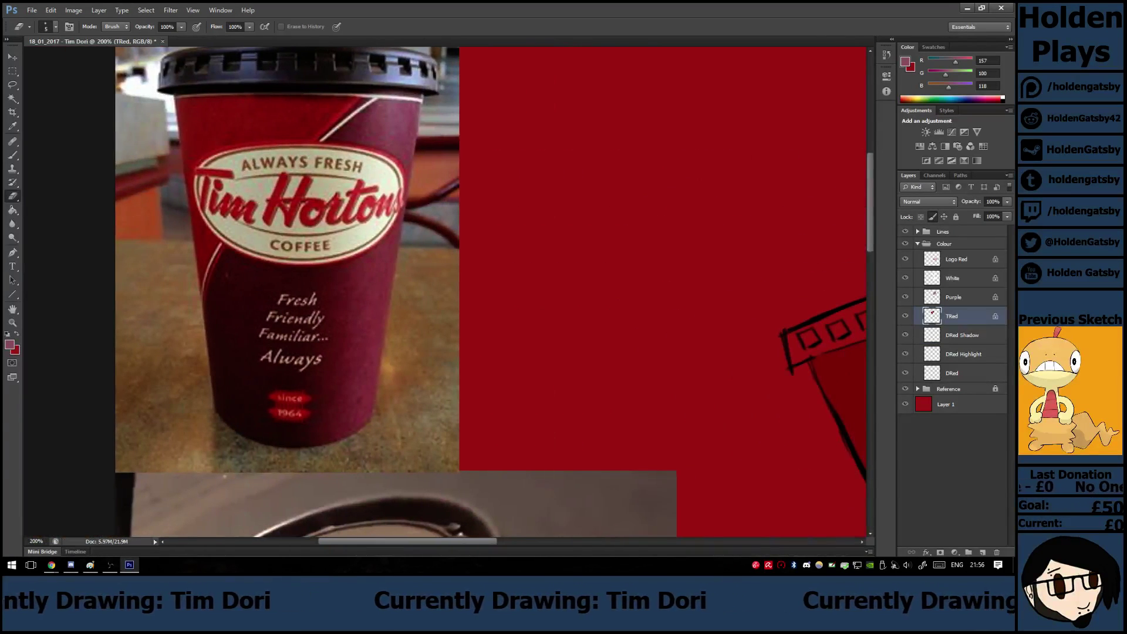
{"action": "scroll", "coordinate": [445, 291], "scroll_direction": "down", "scroll_amount": 6}
{"action": "key", "text": "i"}
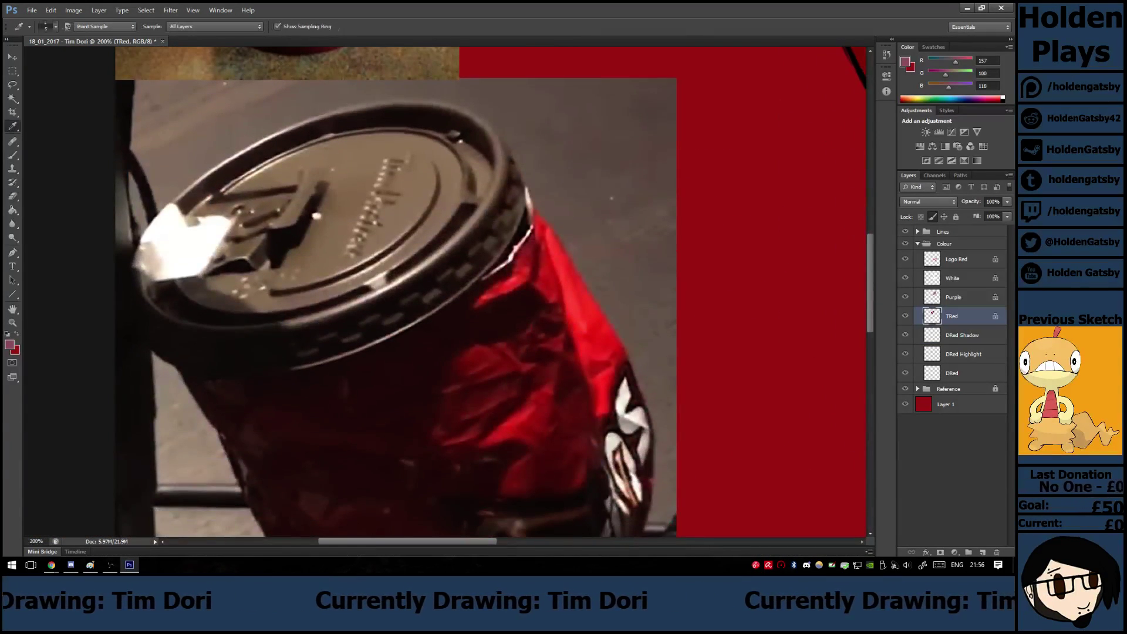
{"action": "left_click_drag", "start_coordinate": [526, 420], "coordinate": [513, 430]}
{"action": "key", "text": "b"}
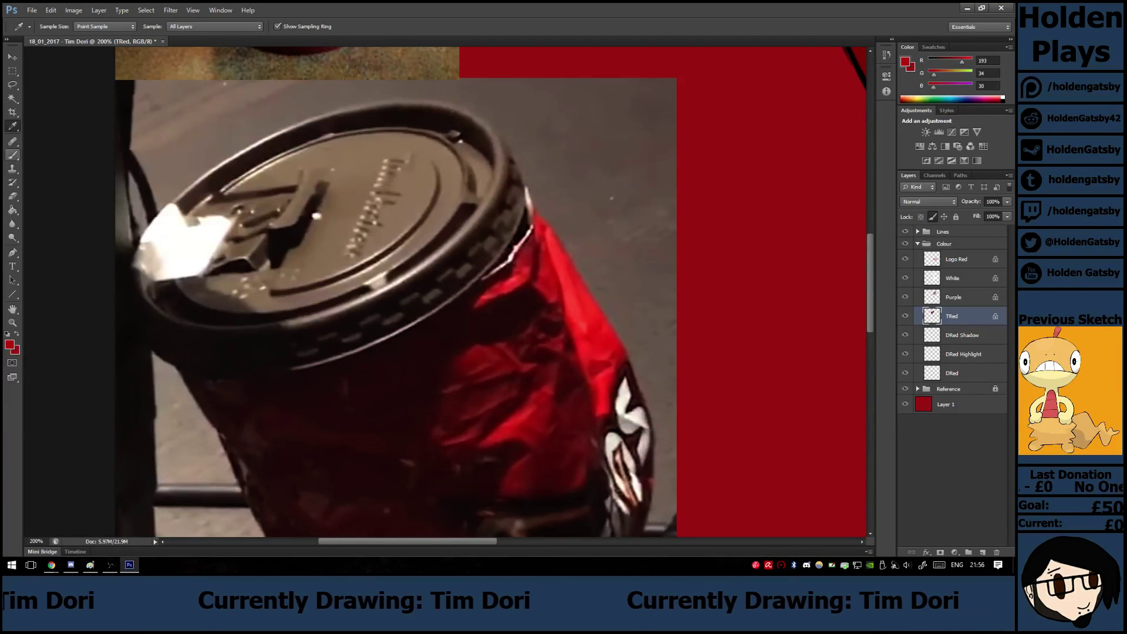
Paint the middle and upper front of the bag with the sampled bright red on the DRed layer, around the Tim Dori logo.
{"action": "scroll", "coordinate": [446, 292], "scroll_direction": "right", "scroll_amount": 10}
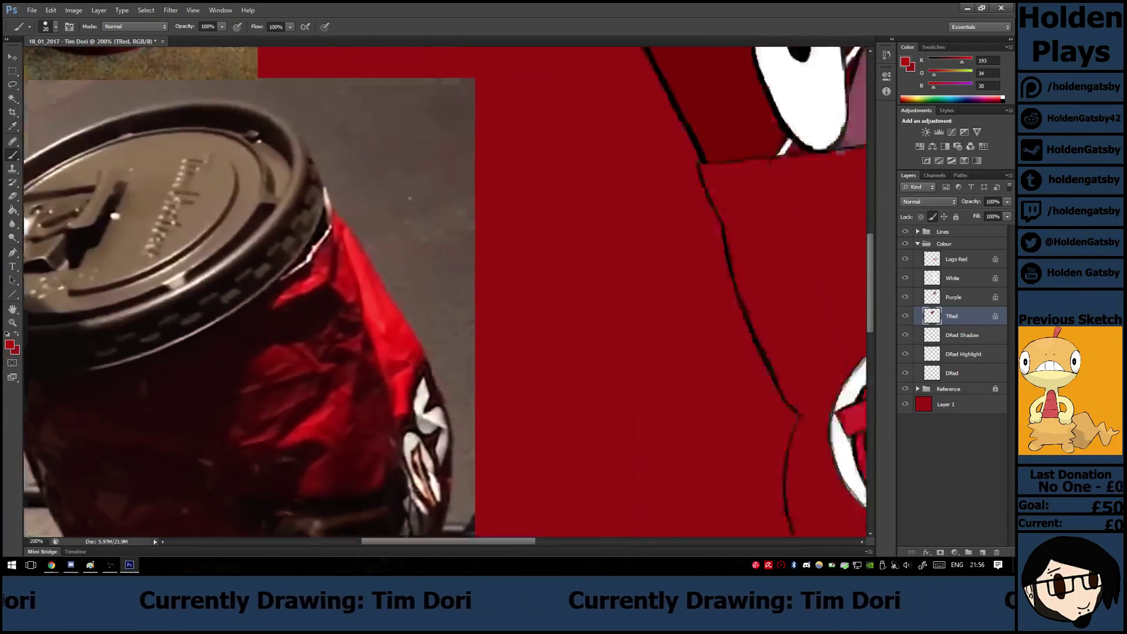
{"action": "left_click", "coordinate": [963, 373]}
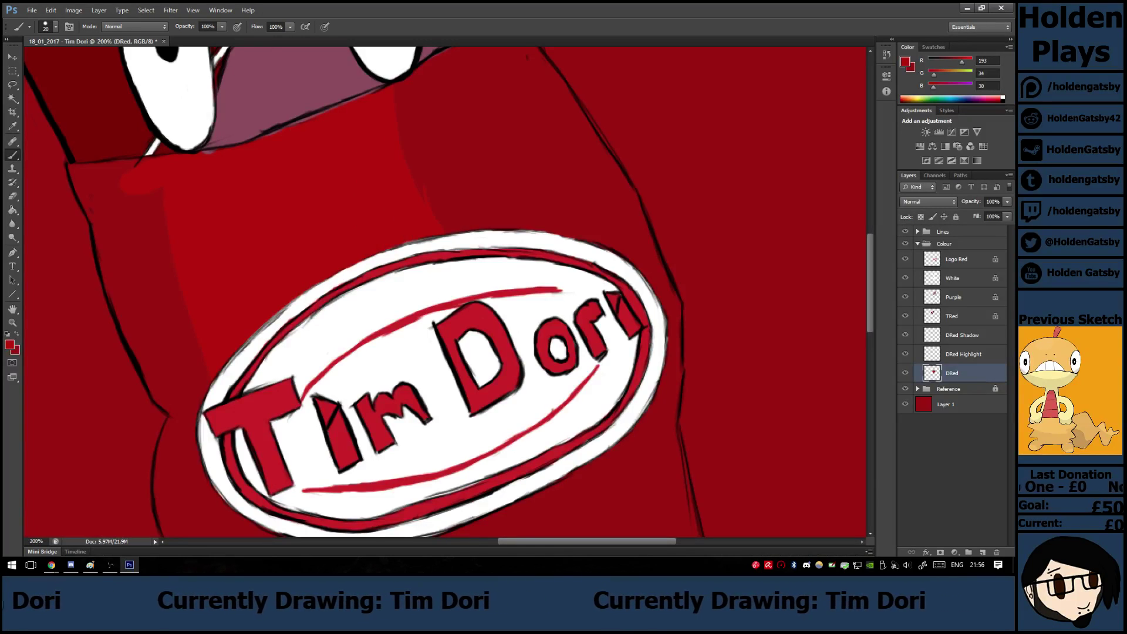
{"action": "scroll", "coordinate": [446, 292], "scroll_direction": "down", "scroll_amount": 6}
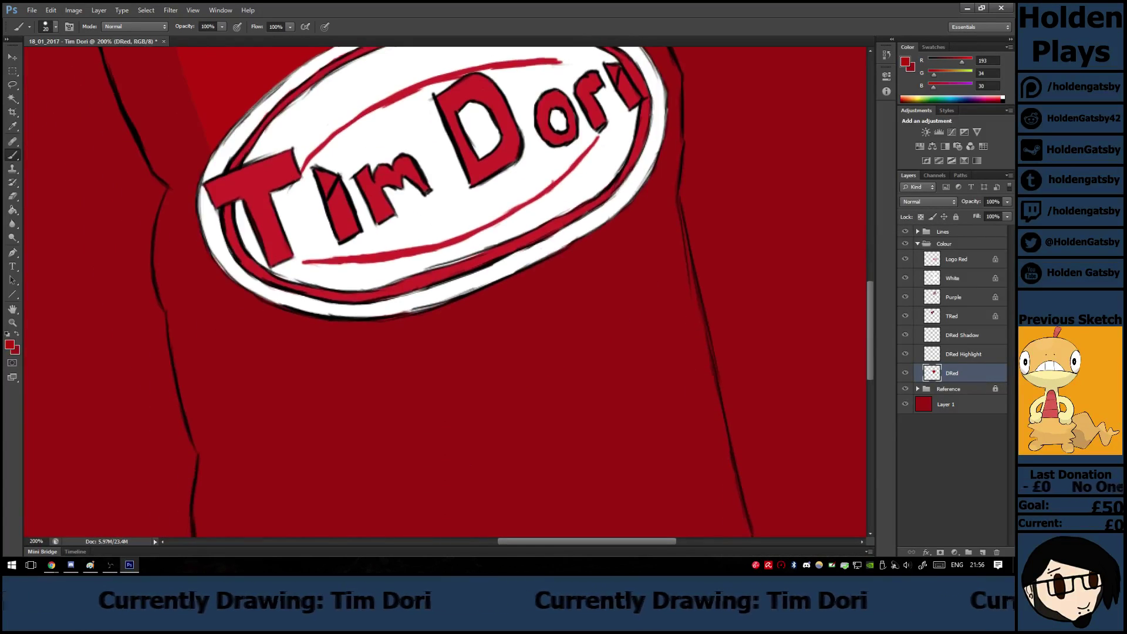
{"action": "key", "text": "ctrl+minus"}
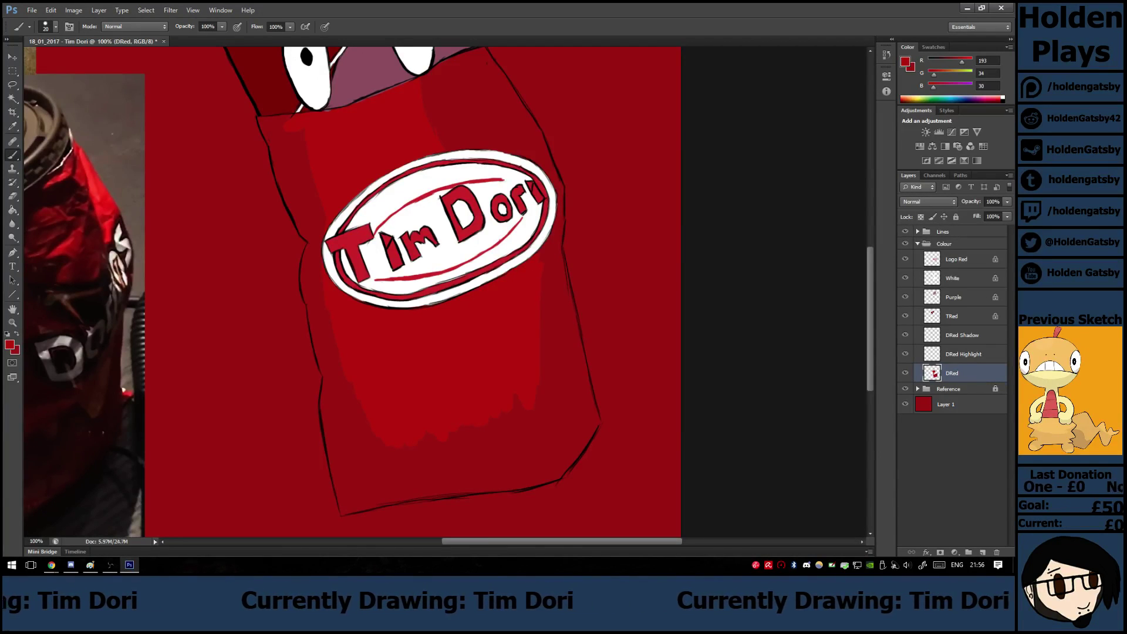
{"action": "scroll", "coordinate": [445, 292], "scroll_direction": "up", "scroll_amount": 4}
{"action": "key", "text": "ctrl+plus"}
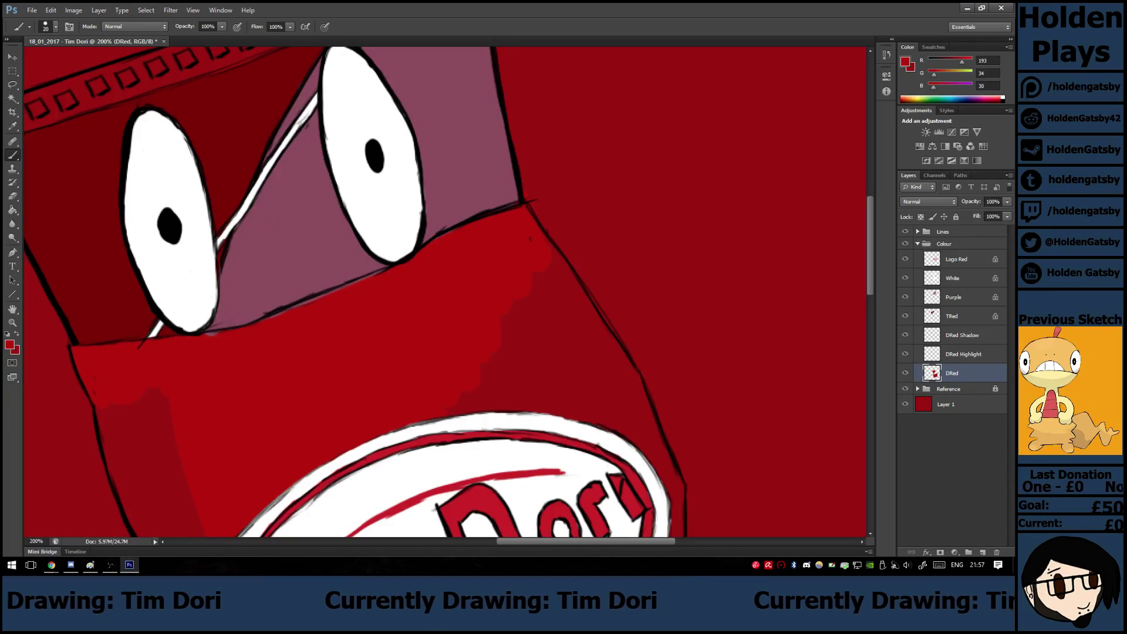
{"action": "key", "text": "e"}
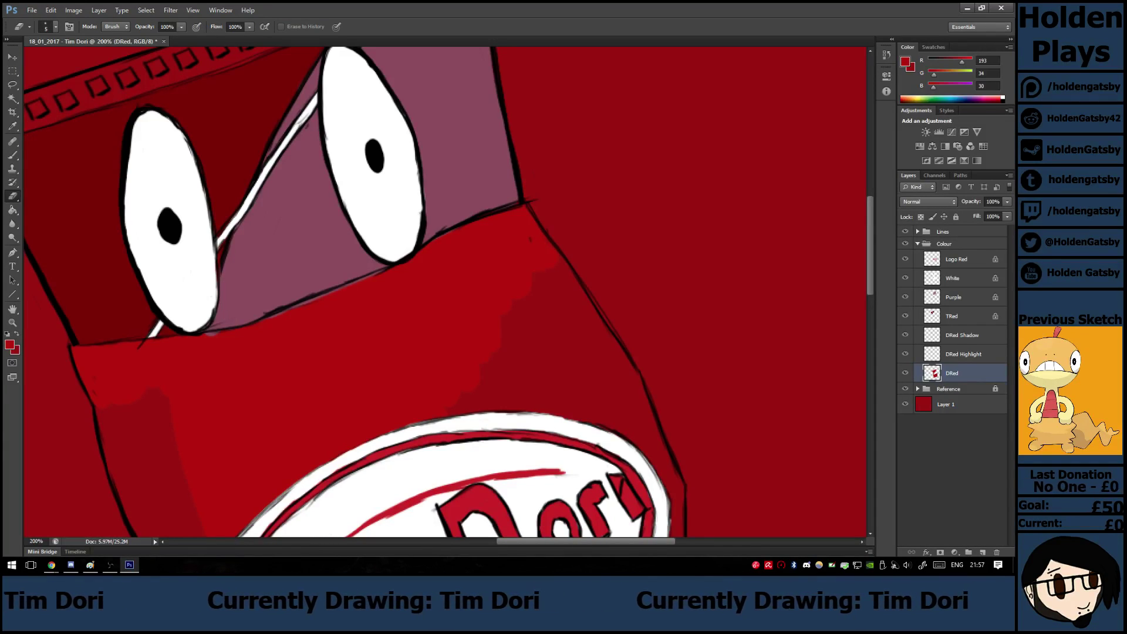
{"action": "left_click", "coordinate": [963, 316]}
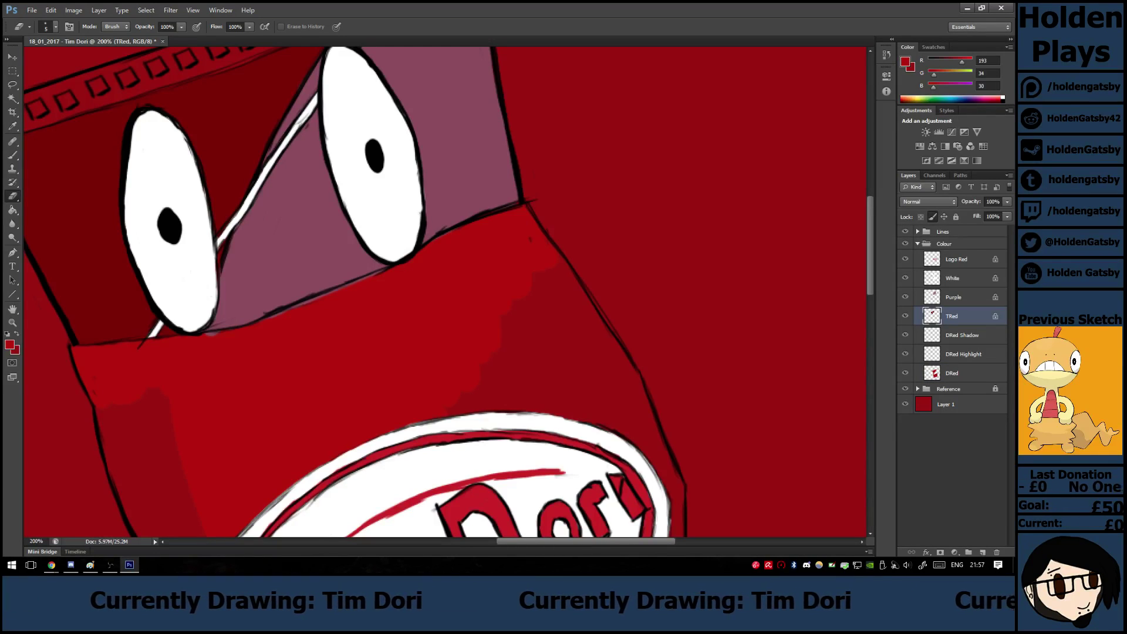
{"action": "left_click", "coordinate": [963, 297]}
{"action": "left_click", "coordinate": [934, 217]}
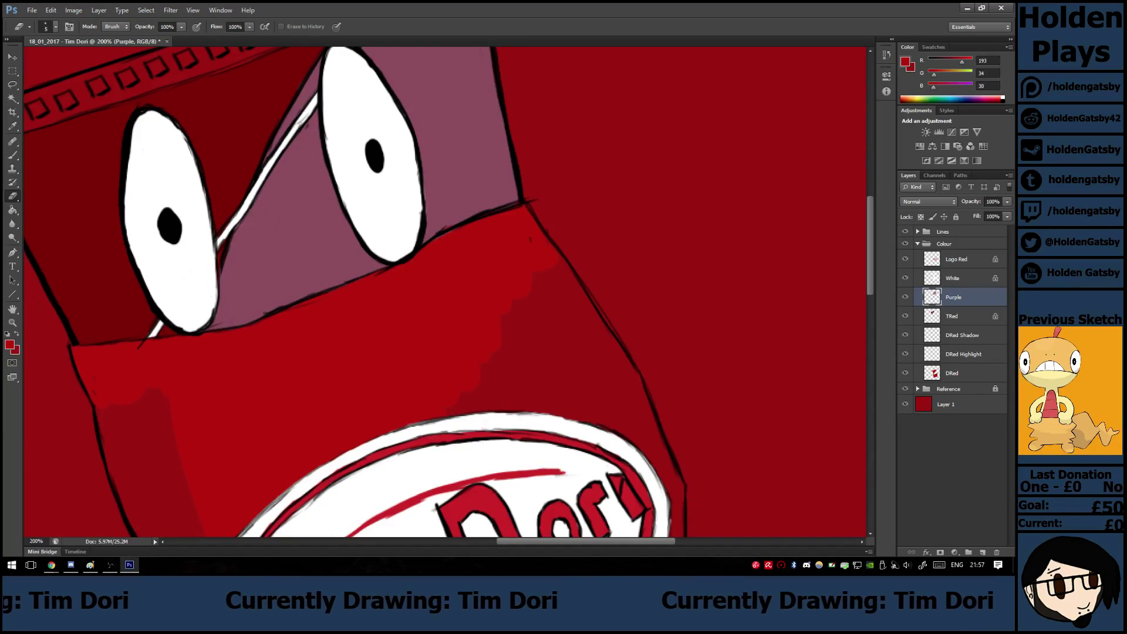
{"action": "left_click", "coordinate": [50, 10]}
{"action": "left_click", "coordinate": [65, 21]}
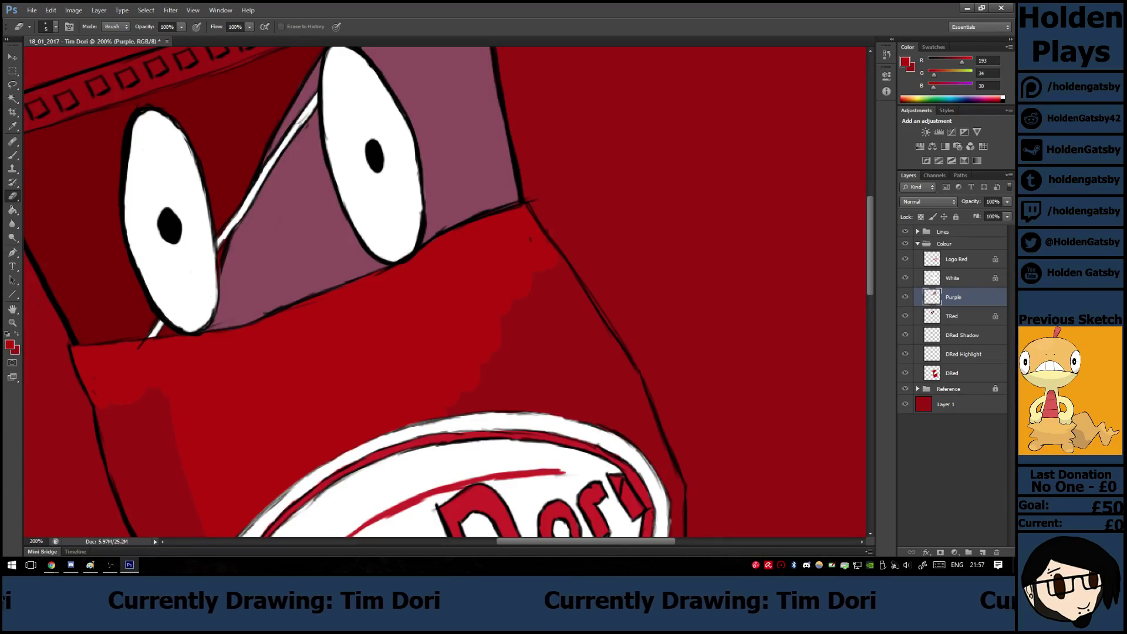
{"action": "key", "text": "b"}
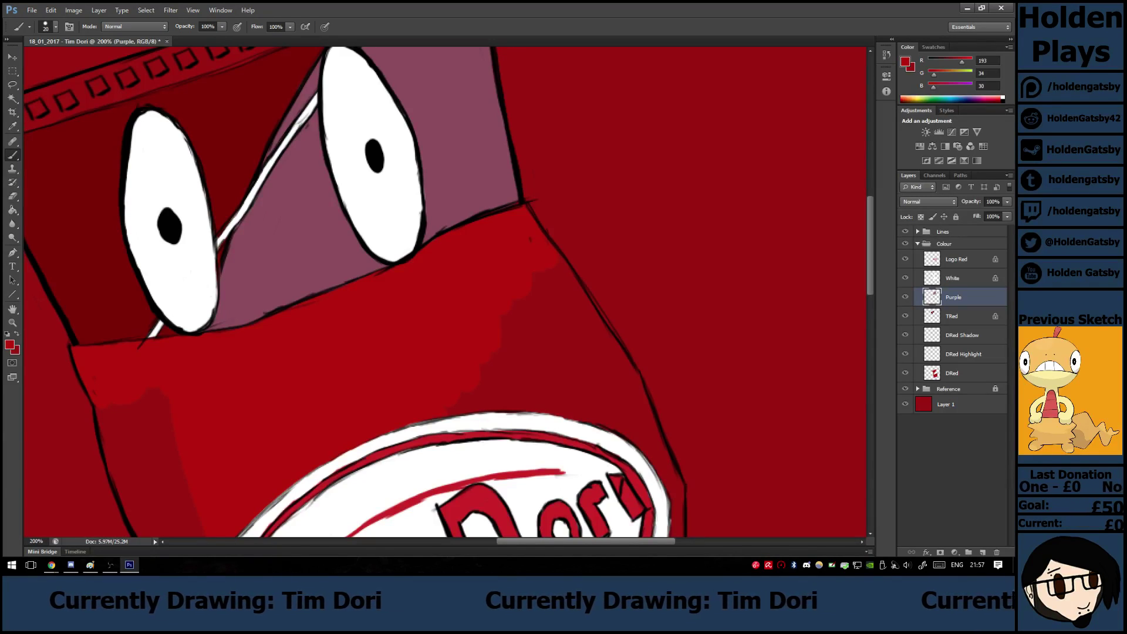
{"action": "left_click", "coordinate": [933, 217]}
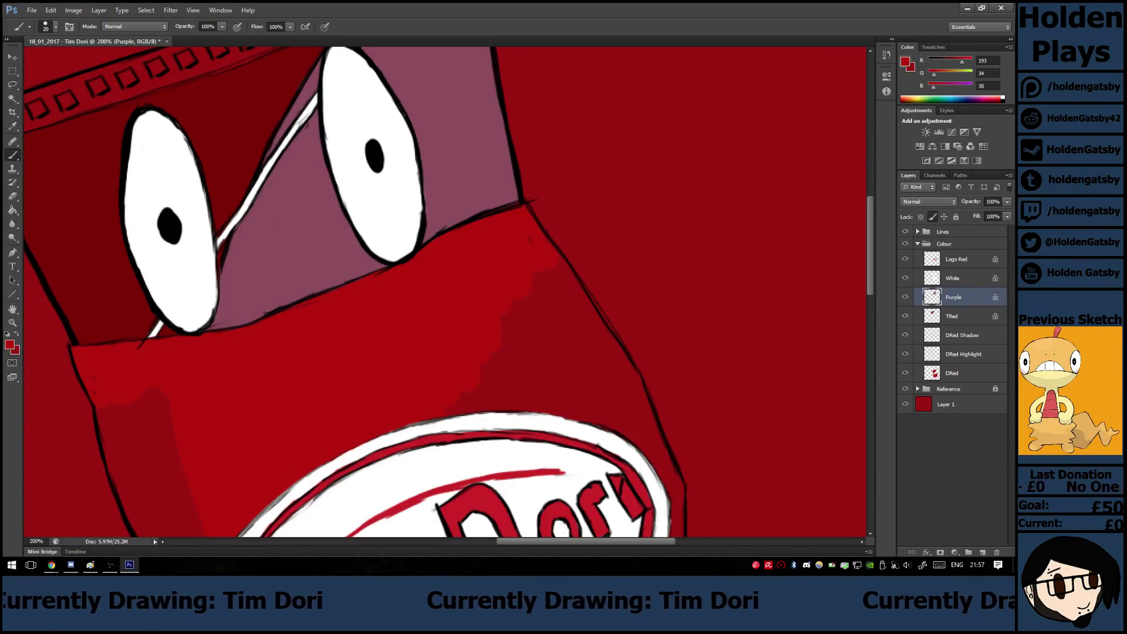
Extend the bright red on the DRed layer along the bag's left outline, from its upper corner down towards the base.
{"action": "left_click", "coordinate": [963, 373]}
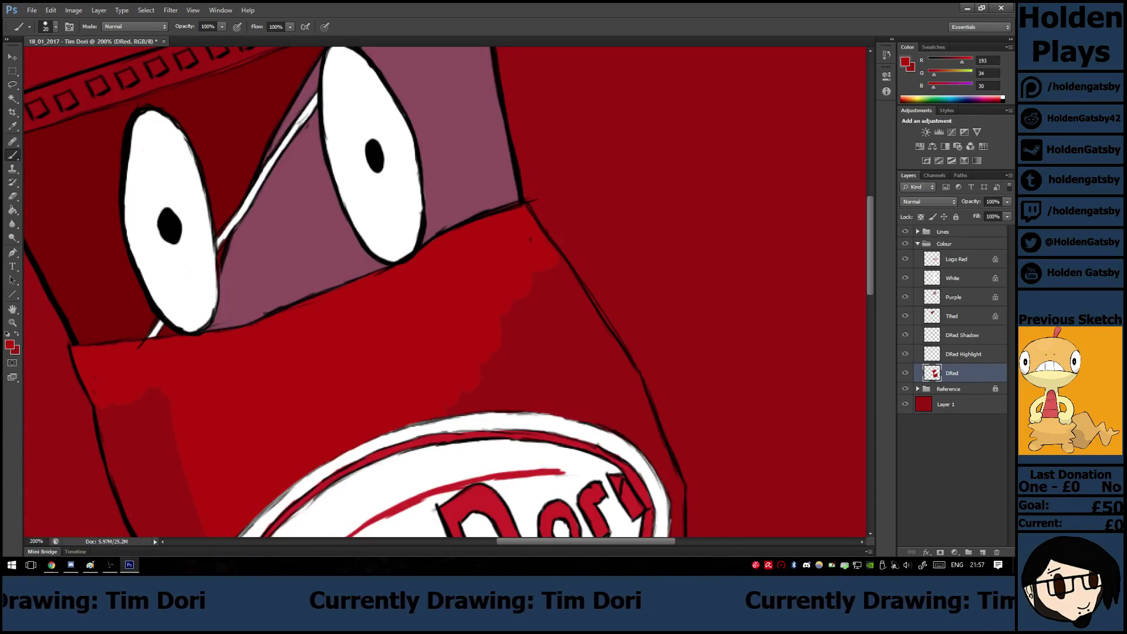
{"action": "scroll", "coordinate": [445, 291], "scroll_direction": "left", "scroll_amount": 3}
{"action": "scroll", "coordinate": [444, 294], "scroll_direction": "down", "scroll_amount": 4}
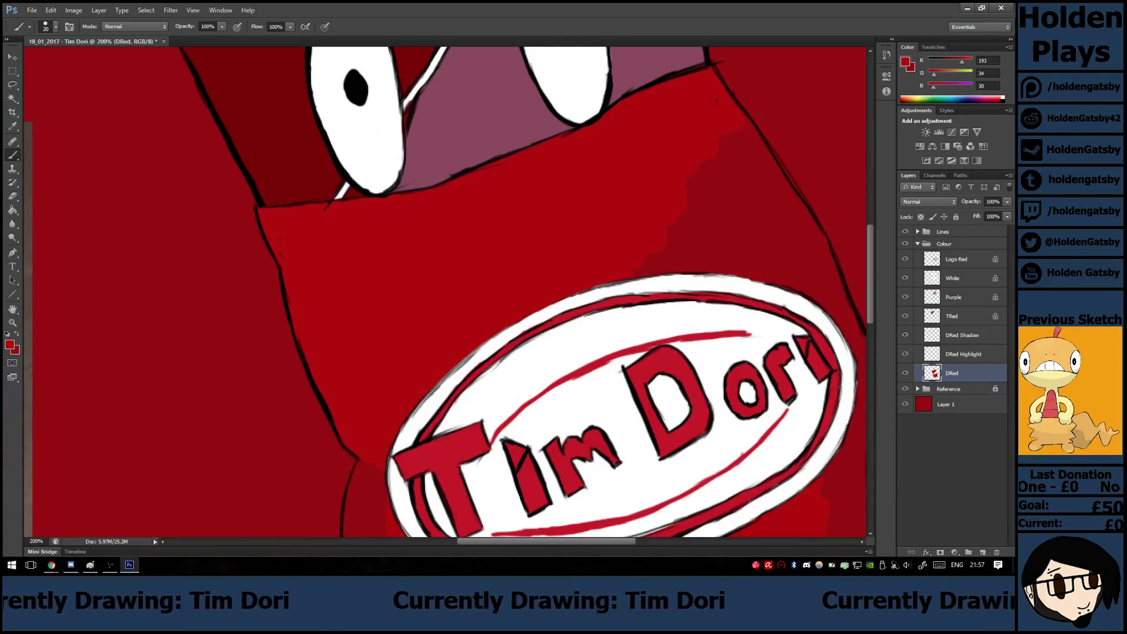
{"action": "scroll", "coordinate": [446, 292], "scroll_direction": "down", "scroll_amount": 5}
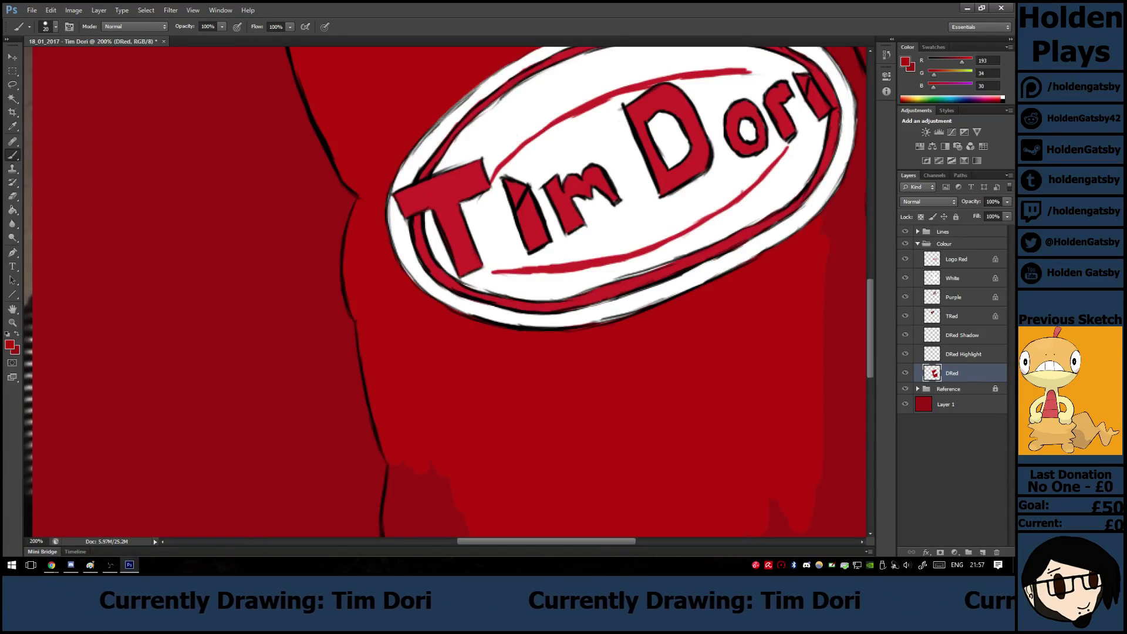
{"action": "scroll", "coordinate": [450, 291], "scroll_direction": "down", "scroll_amount": 5}
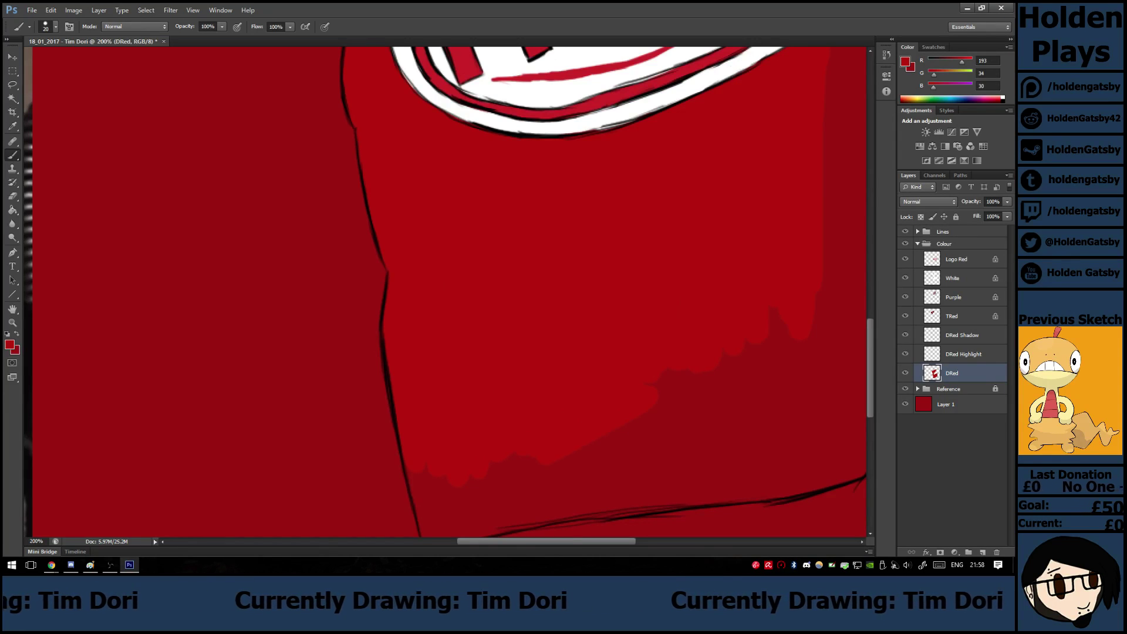
{"action": "scroll", "coordinate": [445, 292], "scroll_direction": "down", "scroll_amount": 3}
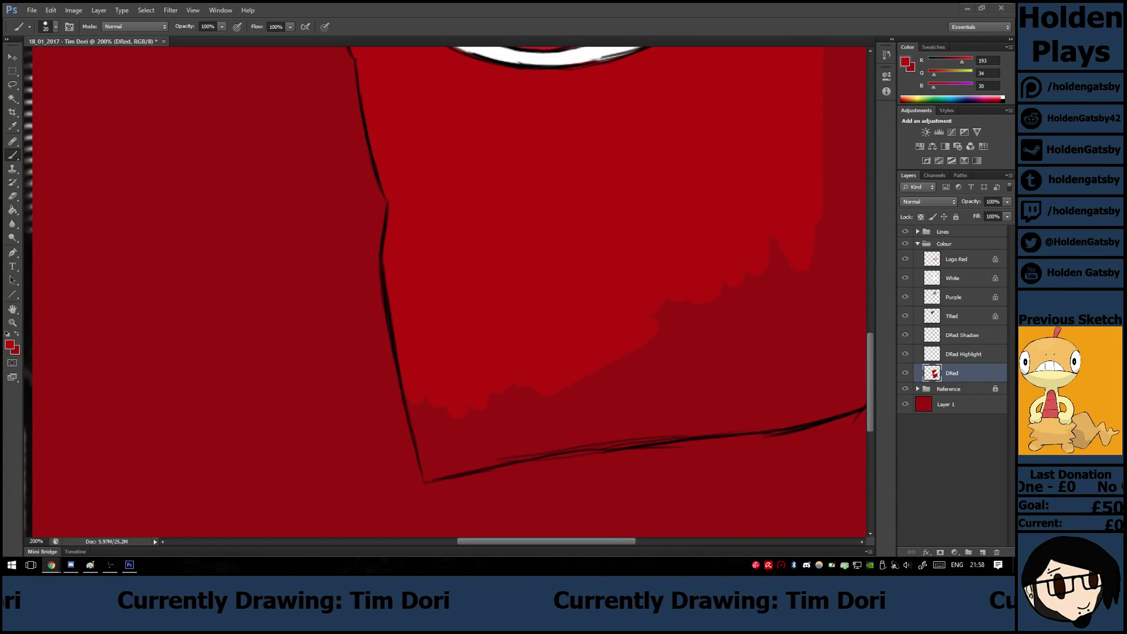
Fill the base of the bag with bright red along the bottom outline, up to its lower right corner.
{"action": "left_click", "coordinate": [704, 320]}
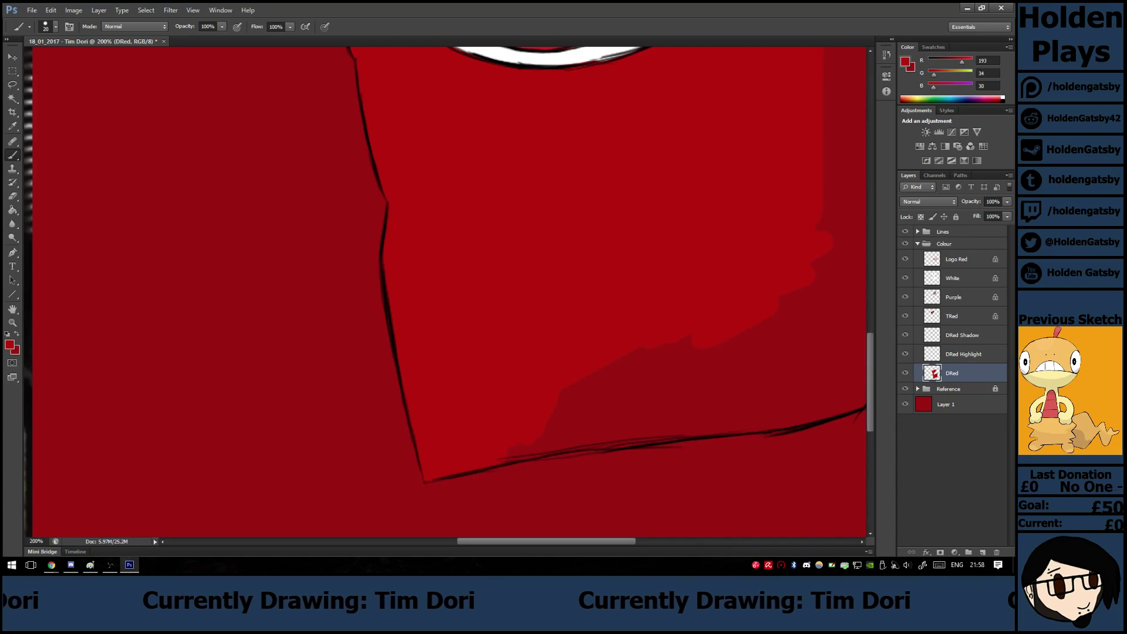
{"action": "key", "text": "e"}
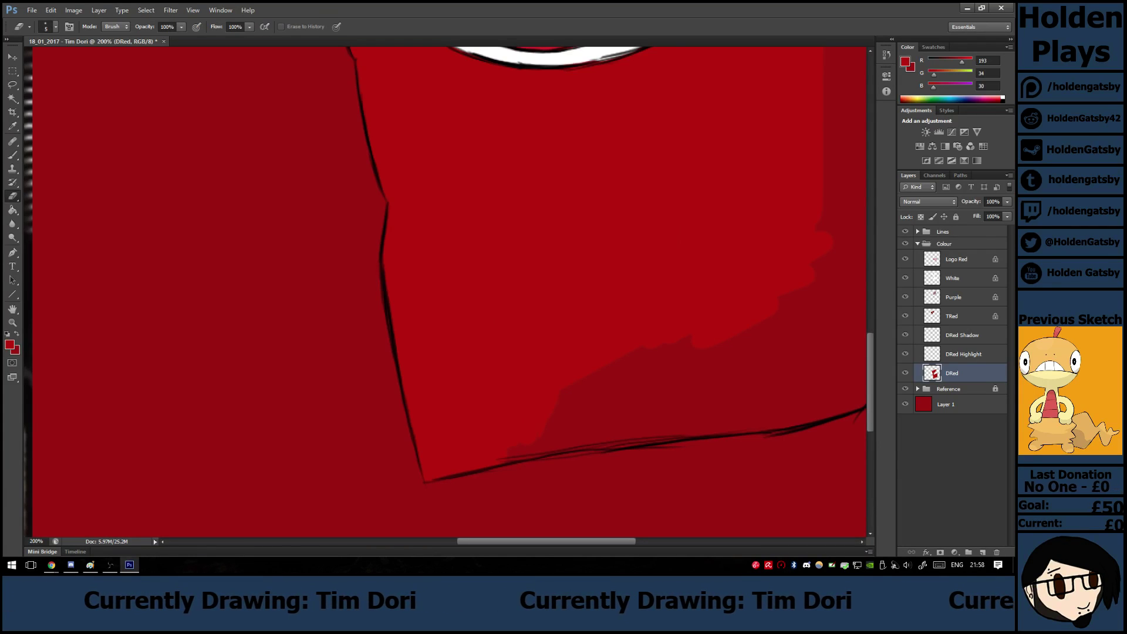
{"action": "key", "text": "b"}
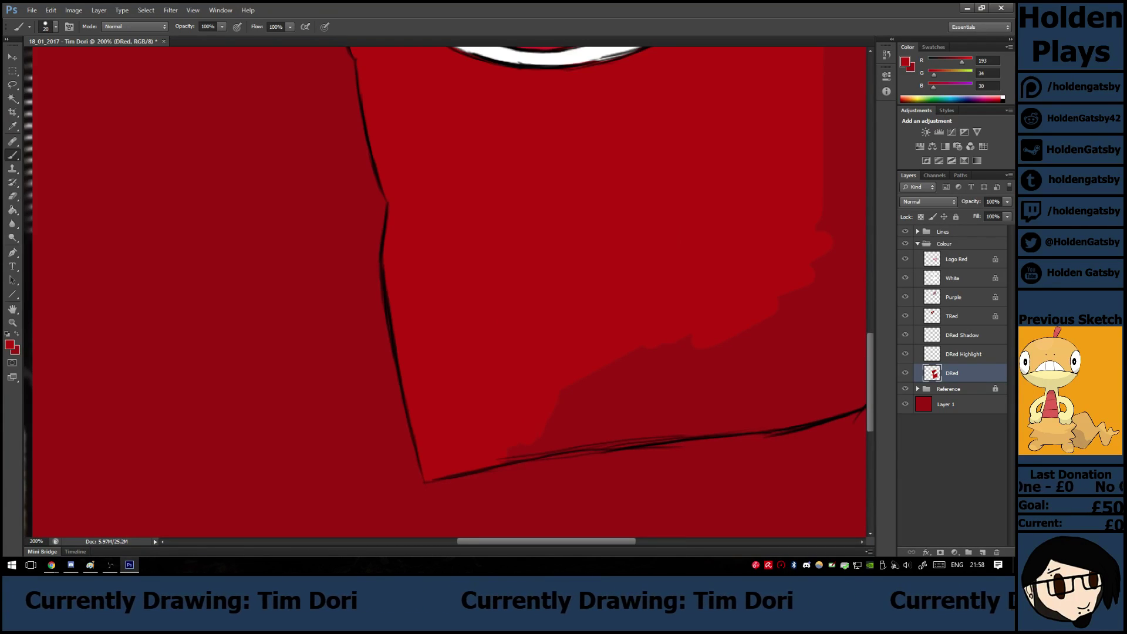
{"action": "scroll", "coordinate": [445, 292], "scroll_direction": "right", "scroll_amount": 5}
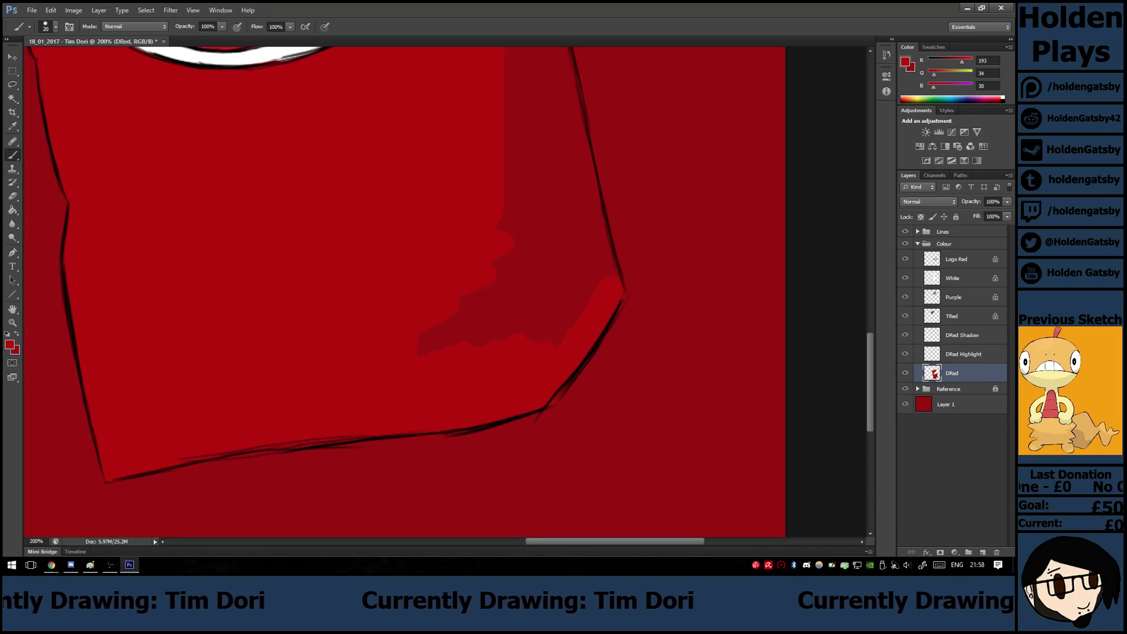
Paint the remaining dark patches along the bag's right side bright red, above and below the logo, completing the flat fill.
{"action": "scroll", "coordinate": [405, 292], "scroll_direction": "up", "scroll_amount": 10}
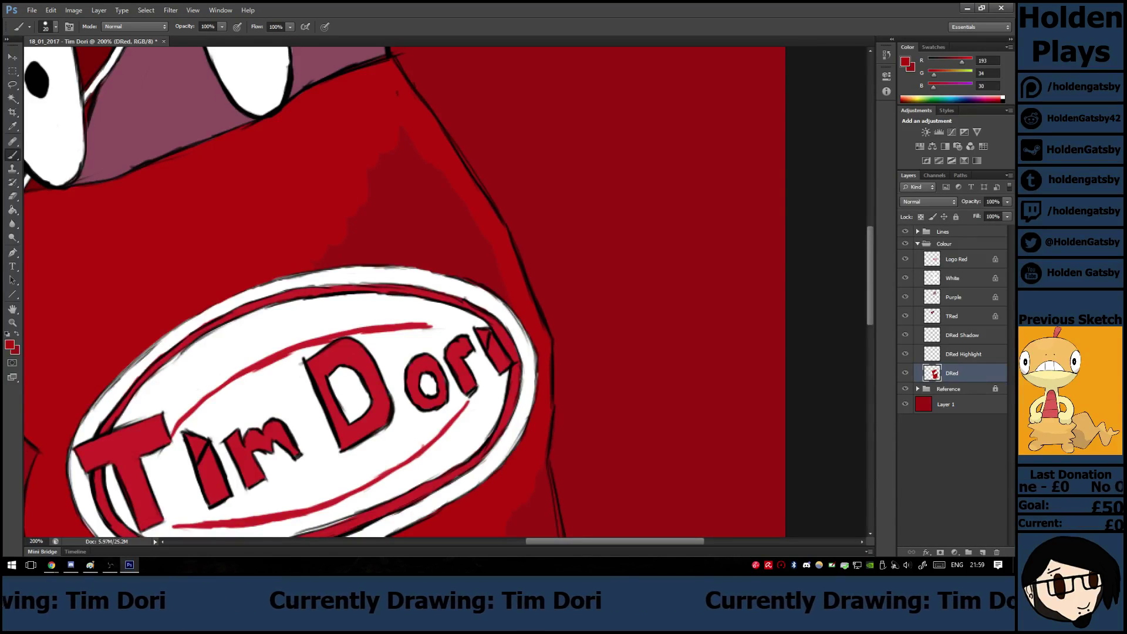
{"action": "scroll", "coordinate": [405, 292], "scroll_direction": "down", "scroll_amount": 4}
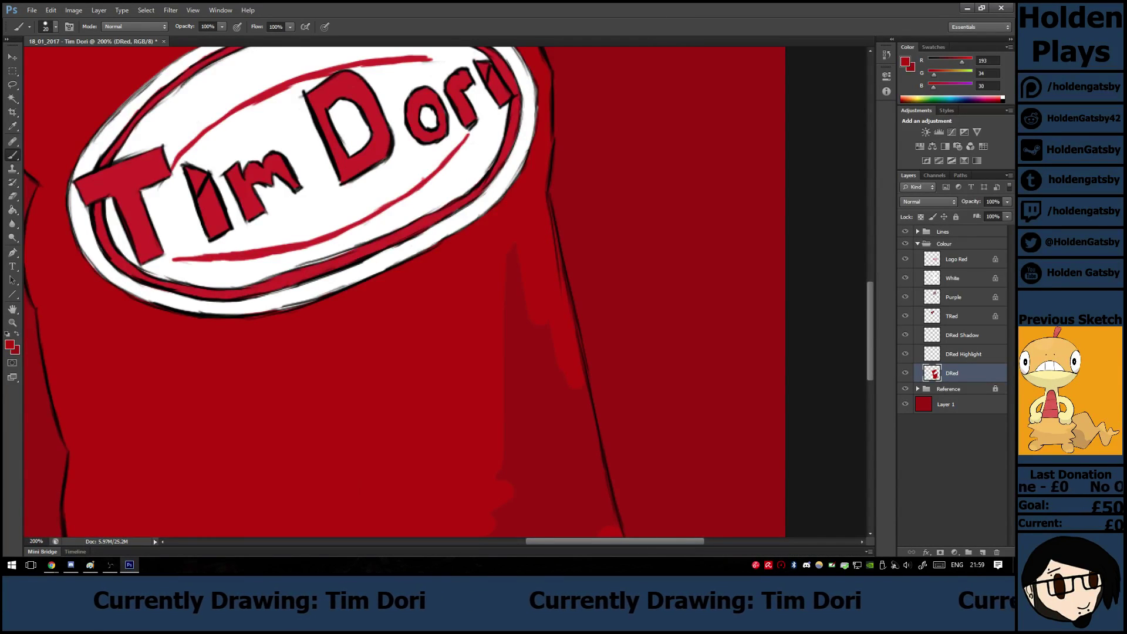
{"action": "scroll", "coordinate": [405, 292], "scroll_direction": "down", "scroll_amount": 4}
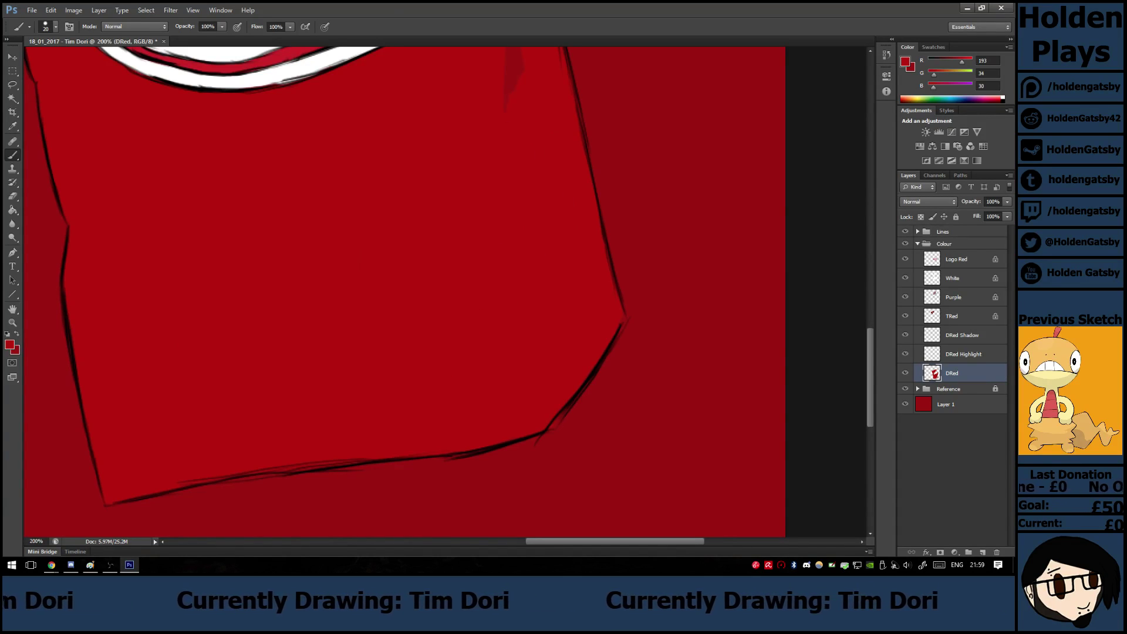
{"action": "scroll", "coordinate": [405, 294], "scroll_direction": "up", "scroll_amount": 5}
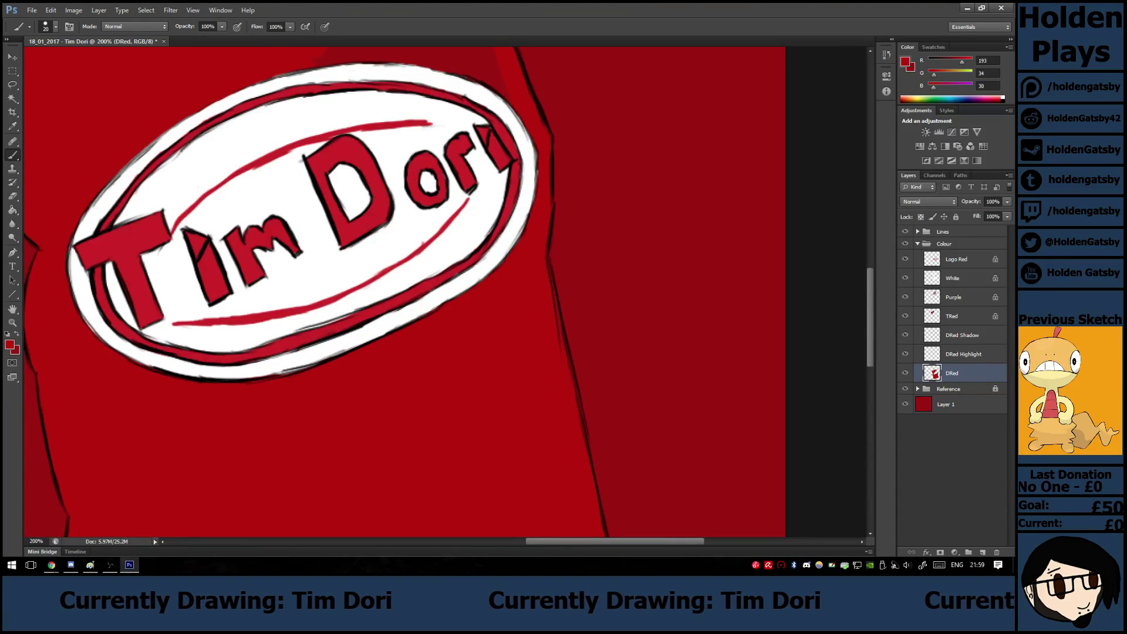
{"action": "key", "text": "ctrl+minus"}
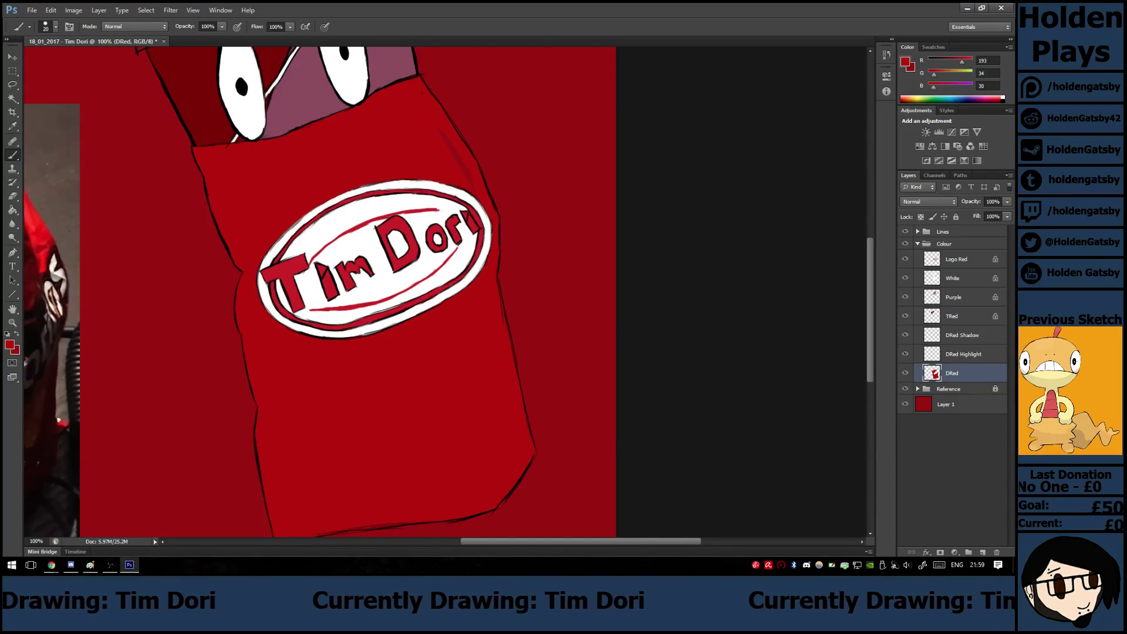
{"action": "key", "text": "ctrl+minus"}
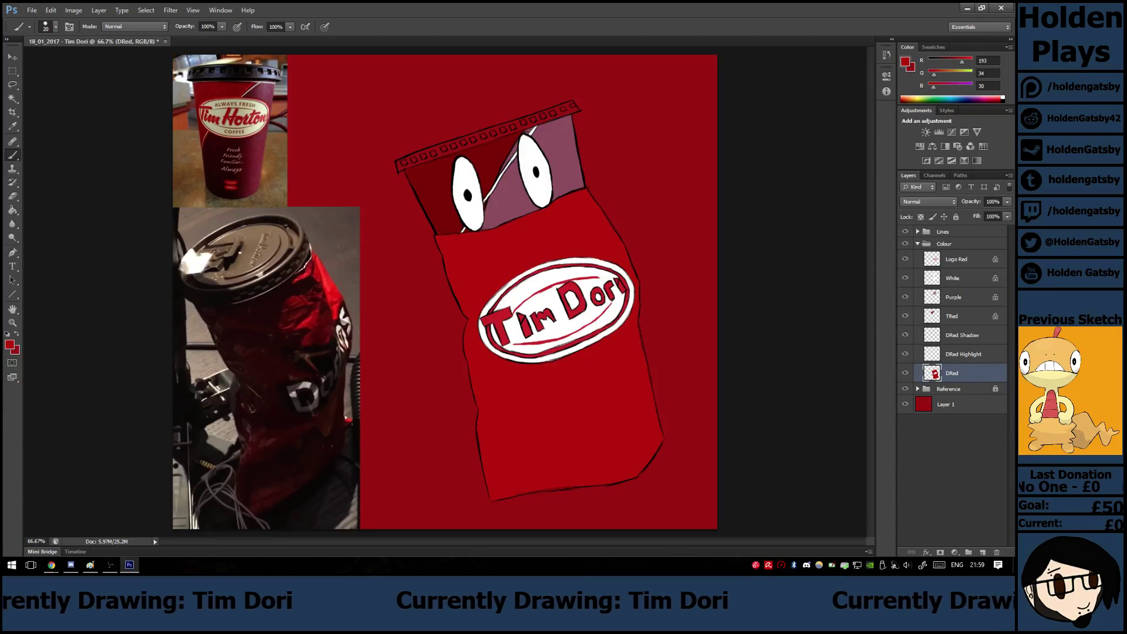
Lock the image pixels of the DRed layer and delete the DRed Shadow and DRed Highlight layers.
{"action": "key", "text": "e"}
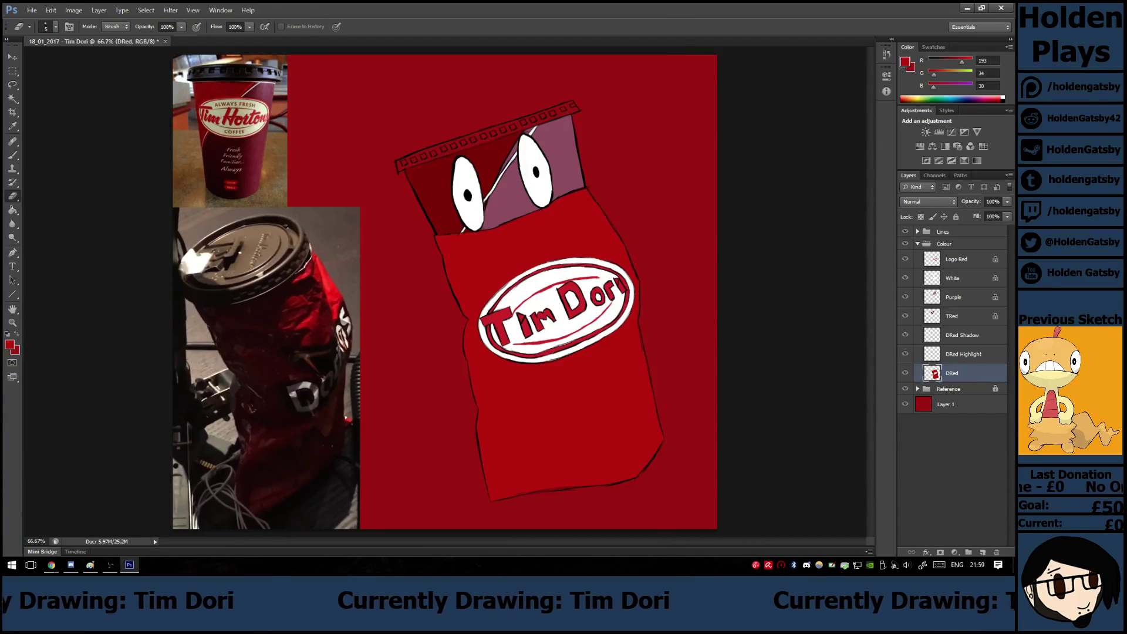
{"action": "left_click", "coordinate": [921, 217]}
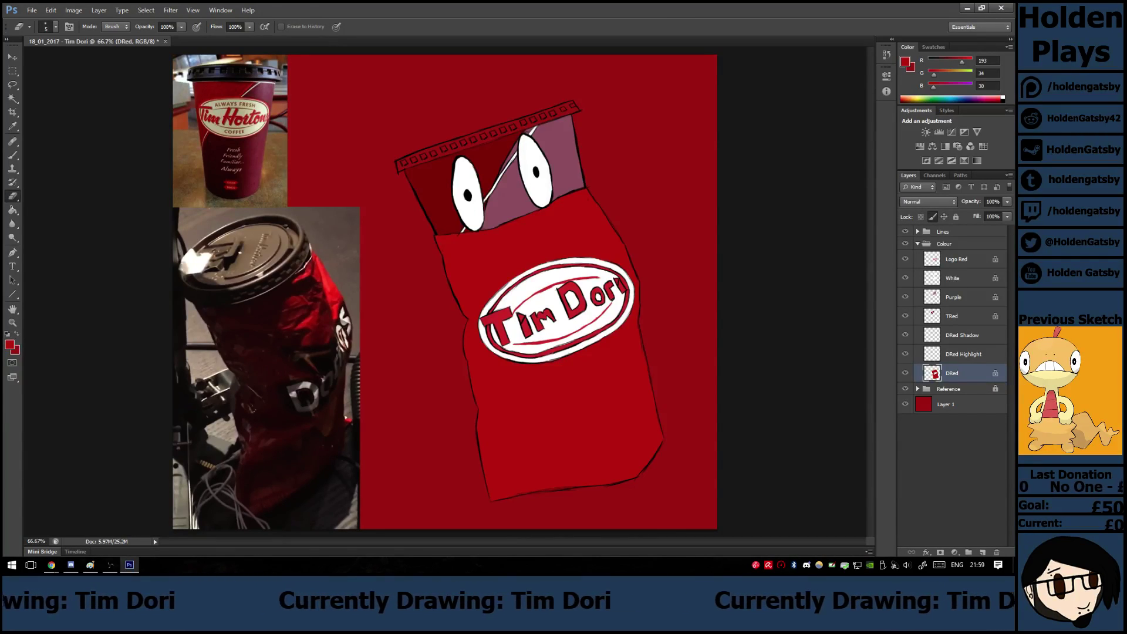
{"action": "left_click", "coordinate": [964, 354]}
{"action": "left_click", "coordinate": [963, 335], "text": "shift"}
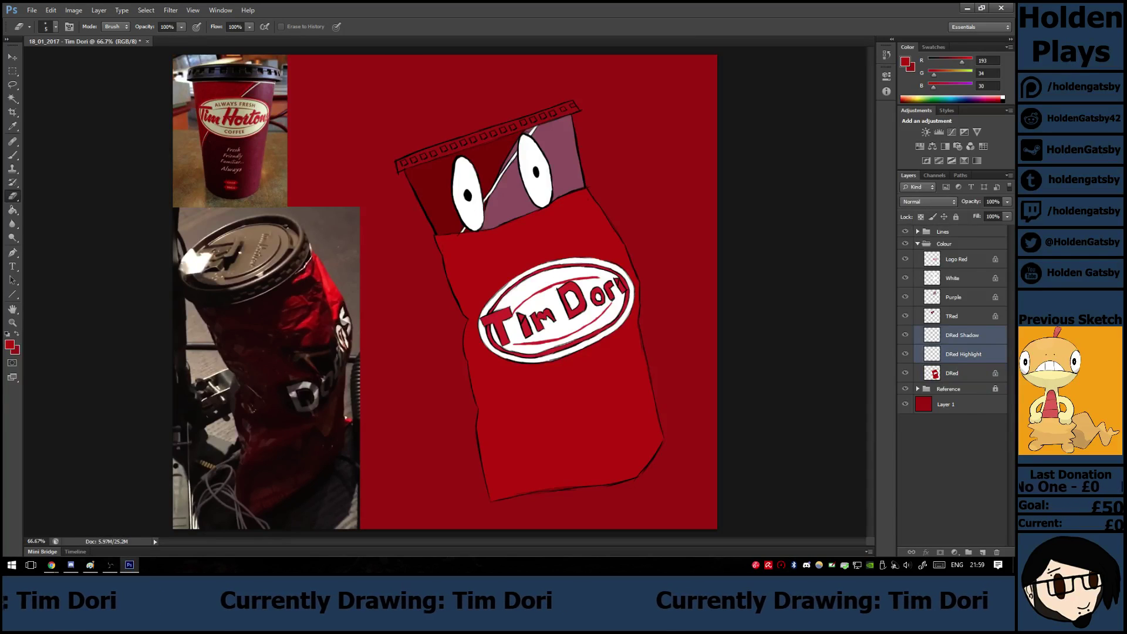
{"action": "right_click", "coordinate": [963, 350]}
{"action": "left_click", "coordinate": [851, 241]}
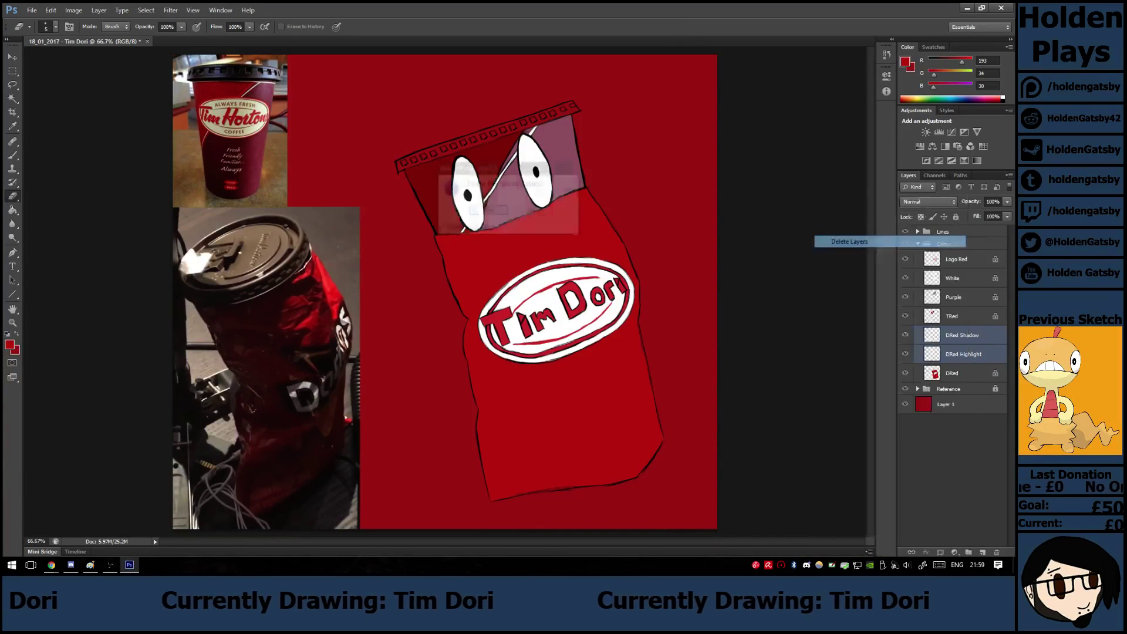
{"action": "key", "text": "Return"}
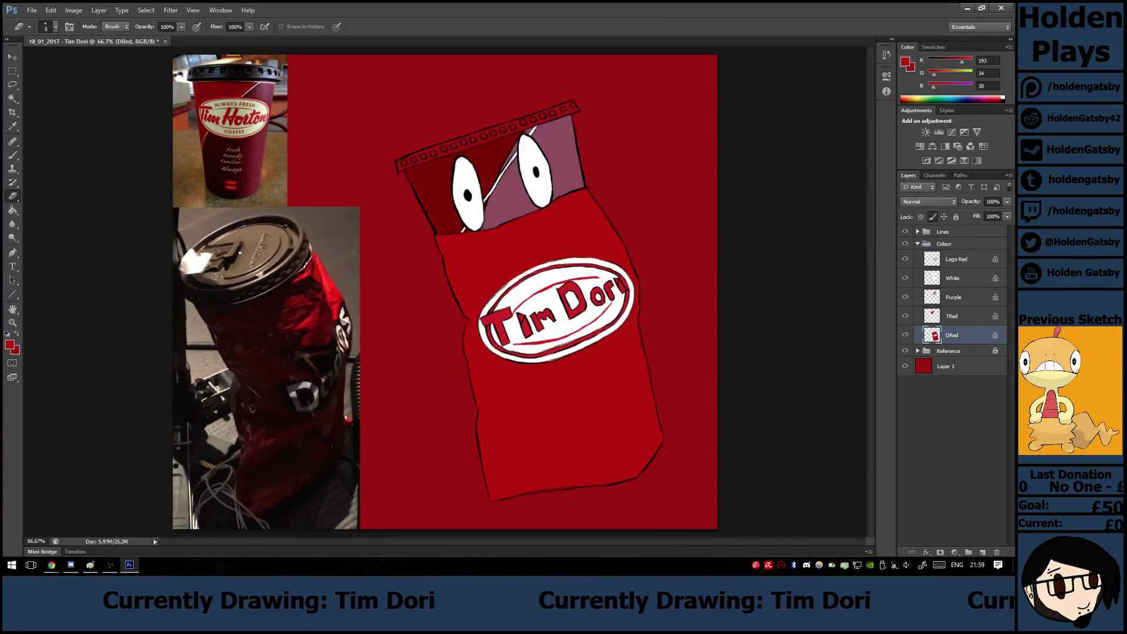
Open the Lines group and unlock the image pixels of the Bag line layer.
{"action": "left_click", "coordinate": [918, 232]}
{"action": "left_click", "coordinate": [962, 323]}
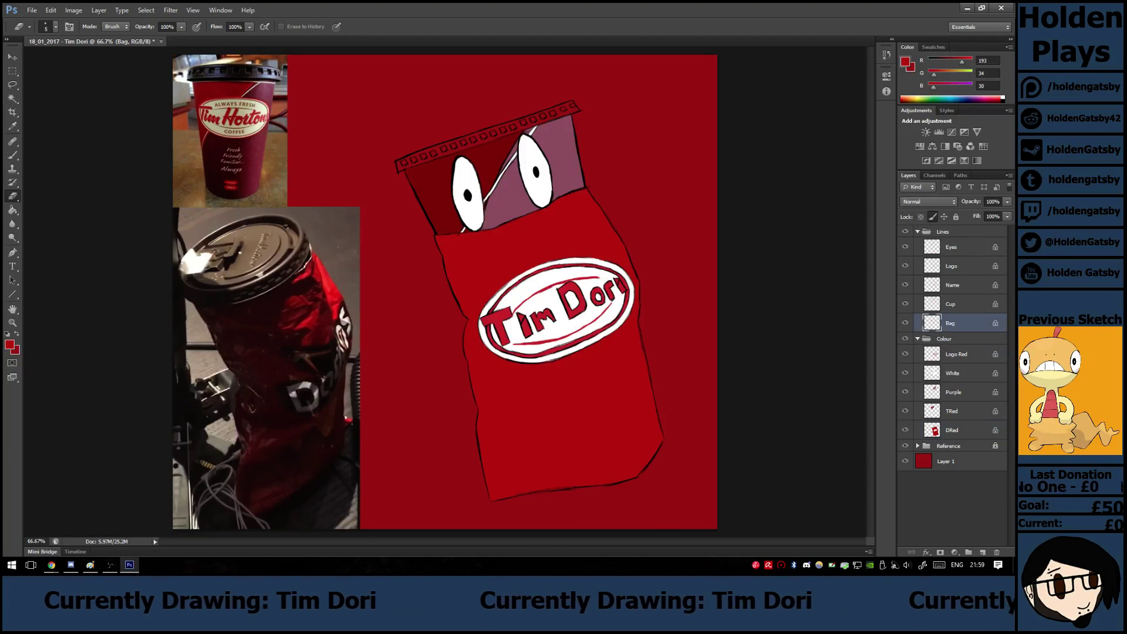
{"action": "left_click", "coordinate": [933, 217]}
{"action": "key", "text": "ctrl+plus"}
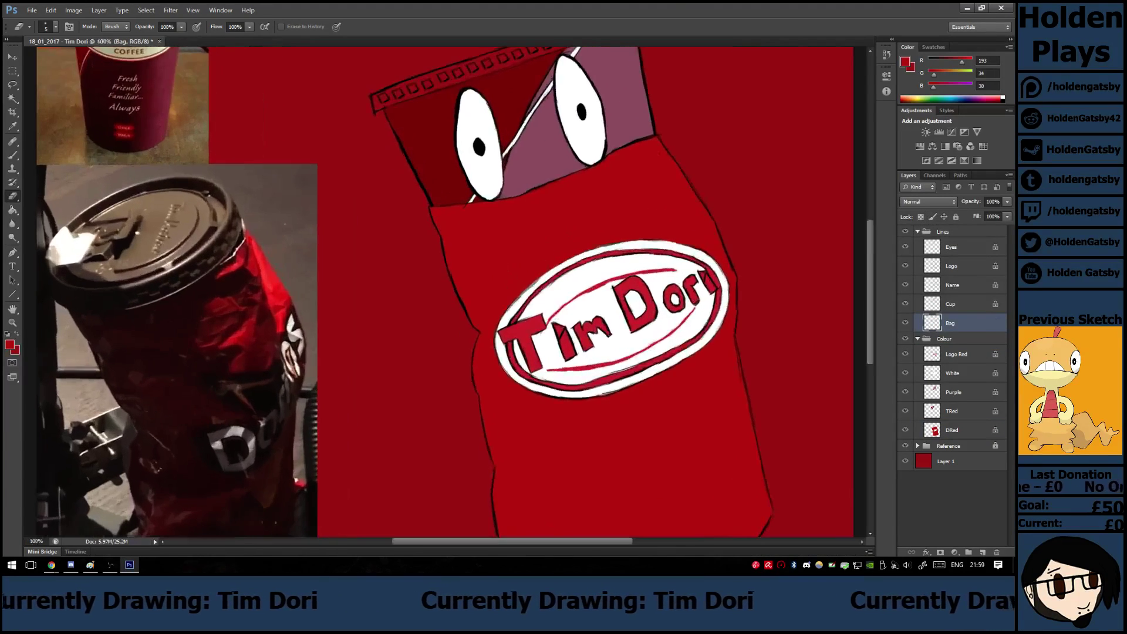
{"action": "key", "text": "ctrl+plus"}
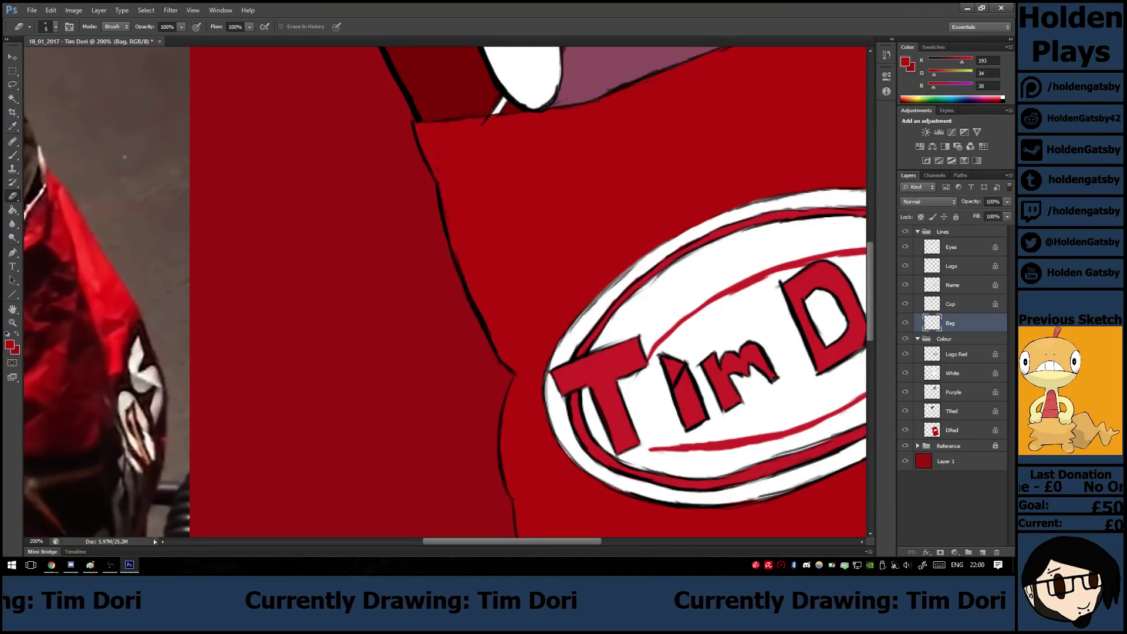
Unlock the Cup line layer and examine the outlines where the cup meets the bag, checking them with the layer hidden and shown.
{"action": "left_click", "coordinate": [906, 304]}
{"action": "left_click", "coordinate": [906, 304]}
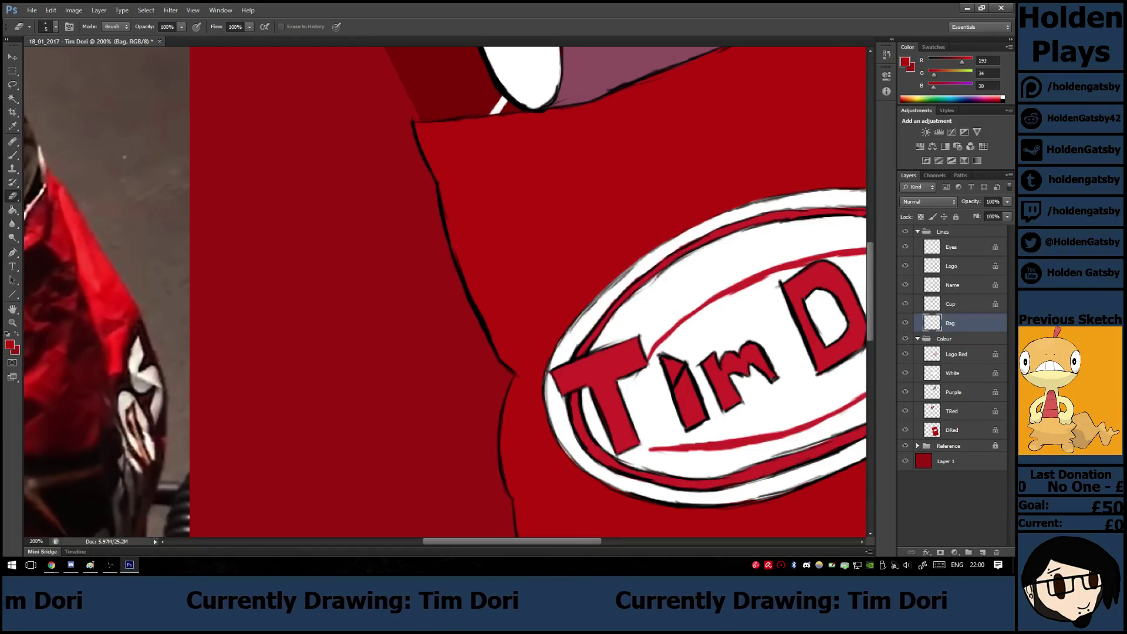
{"action": "left_click", "coordinate": [961, 303]}
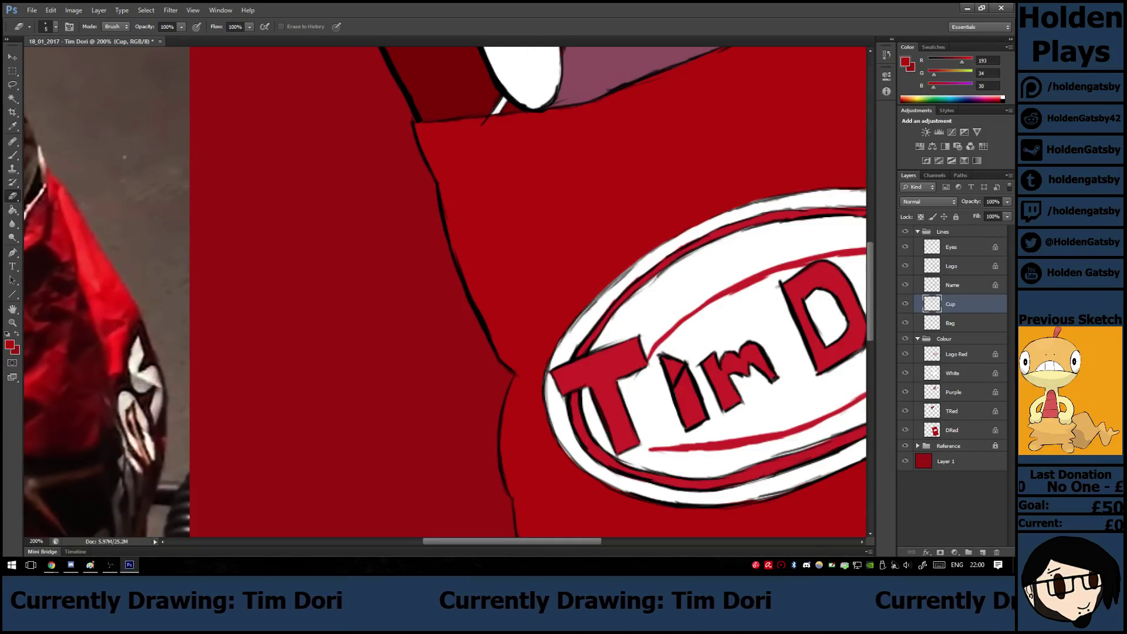
{"action": "scroll", "coordinate": [445, 291], "scroll_direction": "right", "scroll_amount": 8}
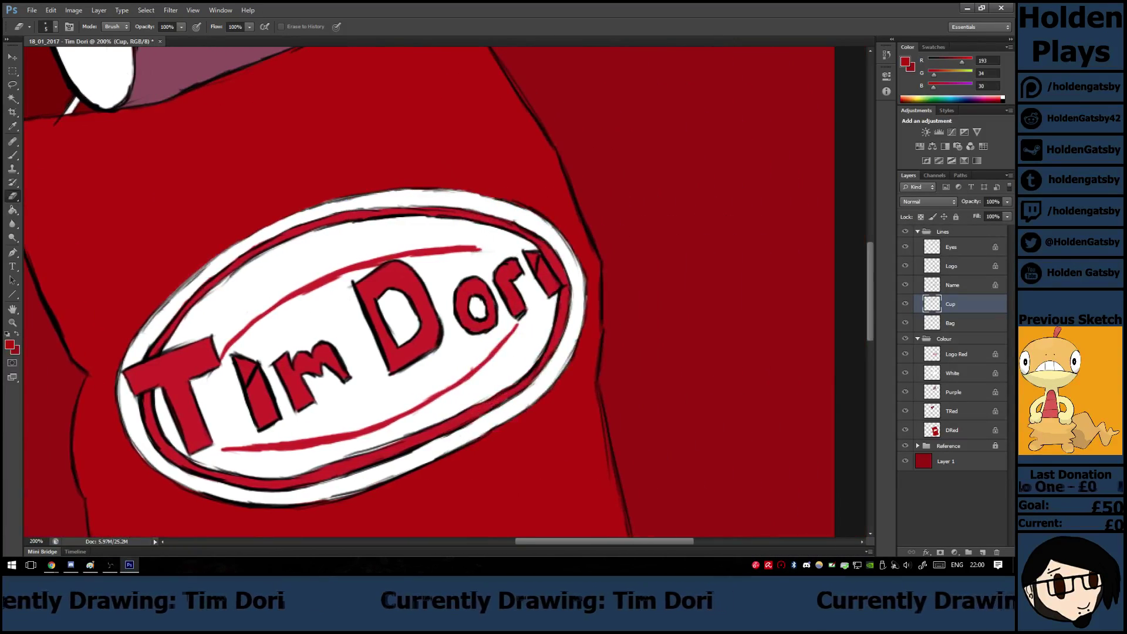
{"action": "scroll", "coordinate": [429, 293], "scroll_direction": "up", "scroll_amount": 3}
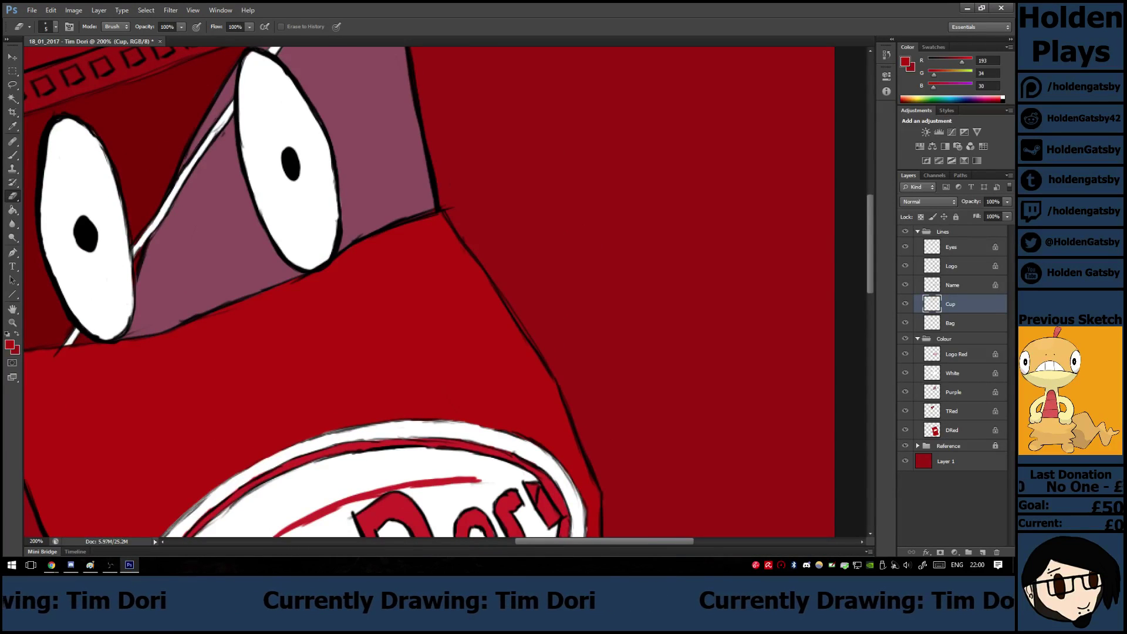
{"action": "key", "text": "ctrl+minus"}
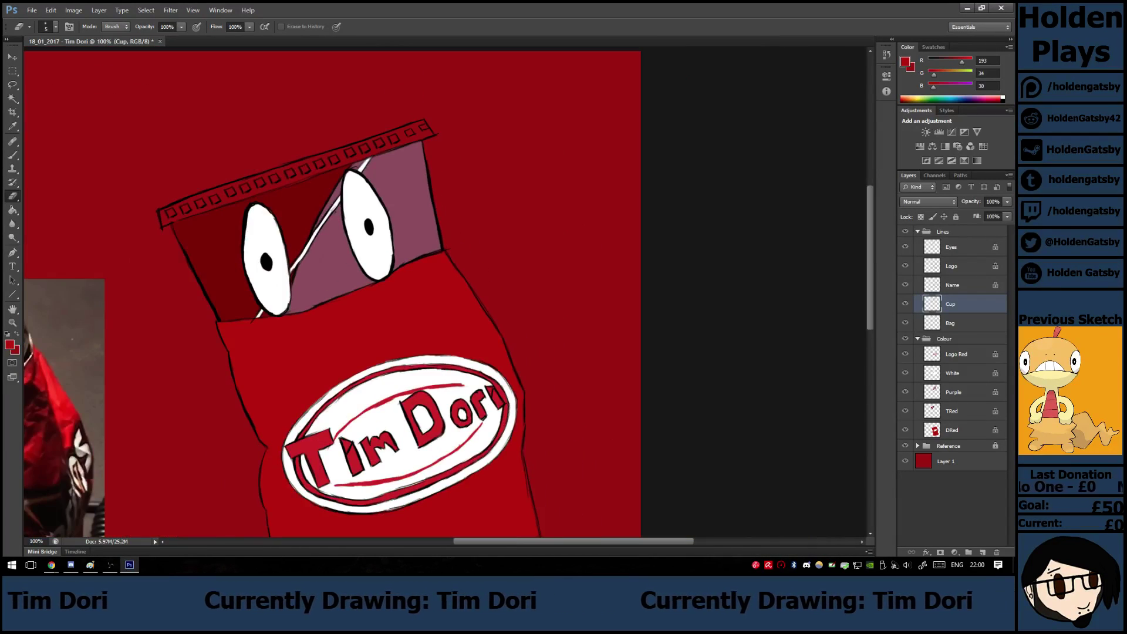
{"action": "scroll", "coordinate": [442, 295], "scroll_direction": "up", "scroll_amount": 1}
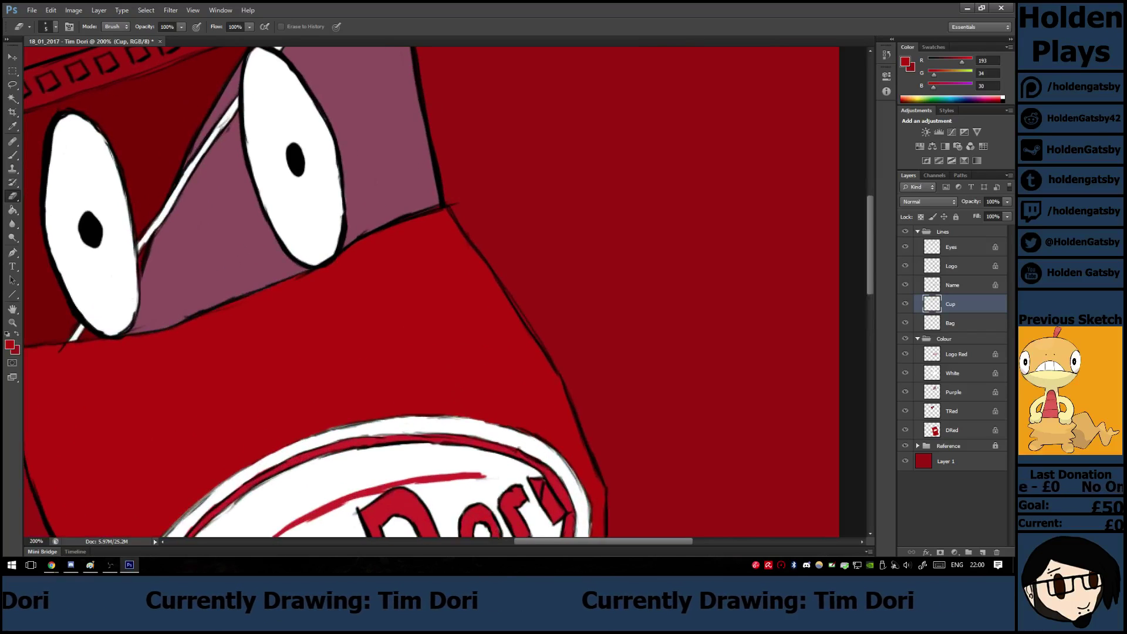
{"action": "scroll", "coordinate": [445, 292], "scroll_direction": "left", "scroll_amount": 4}
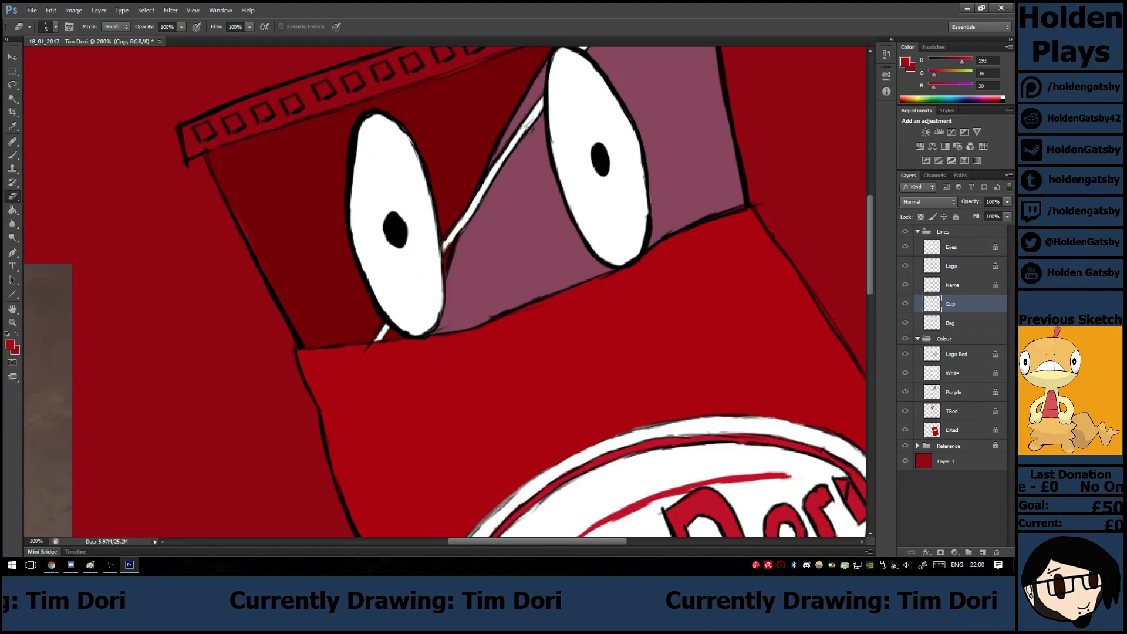
{"action": "key", "text": "i"}
{"action": "left_click", "coordinate": [282, 183]}
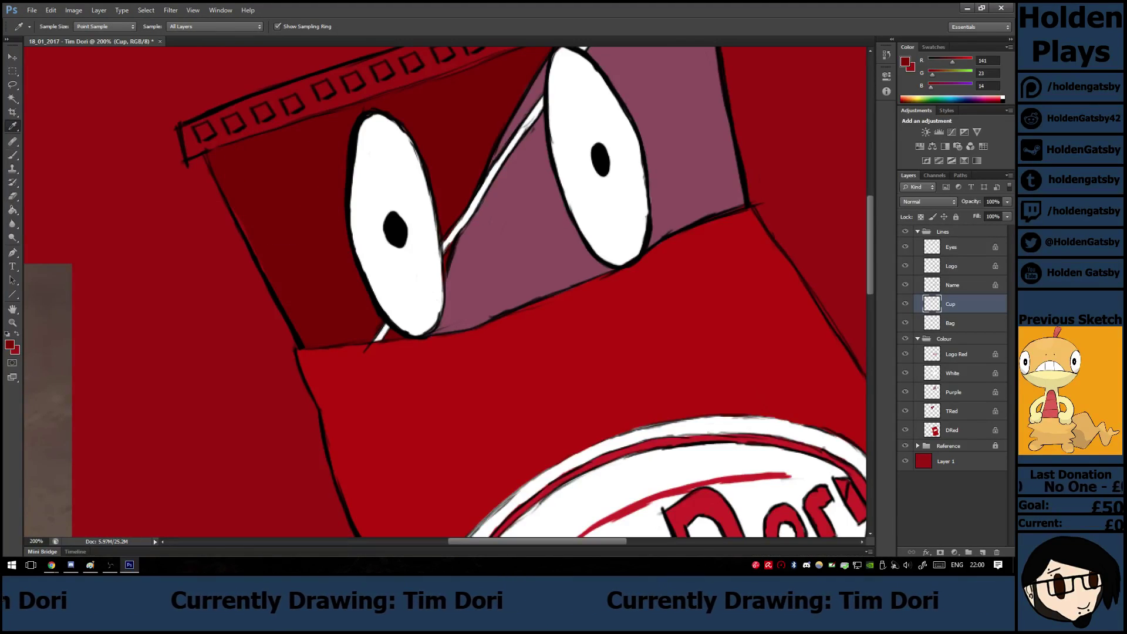
{"action": "key", "text": "b"}
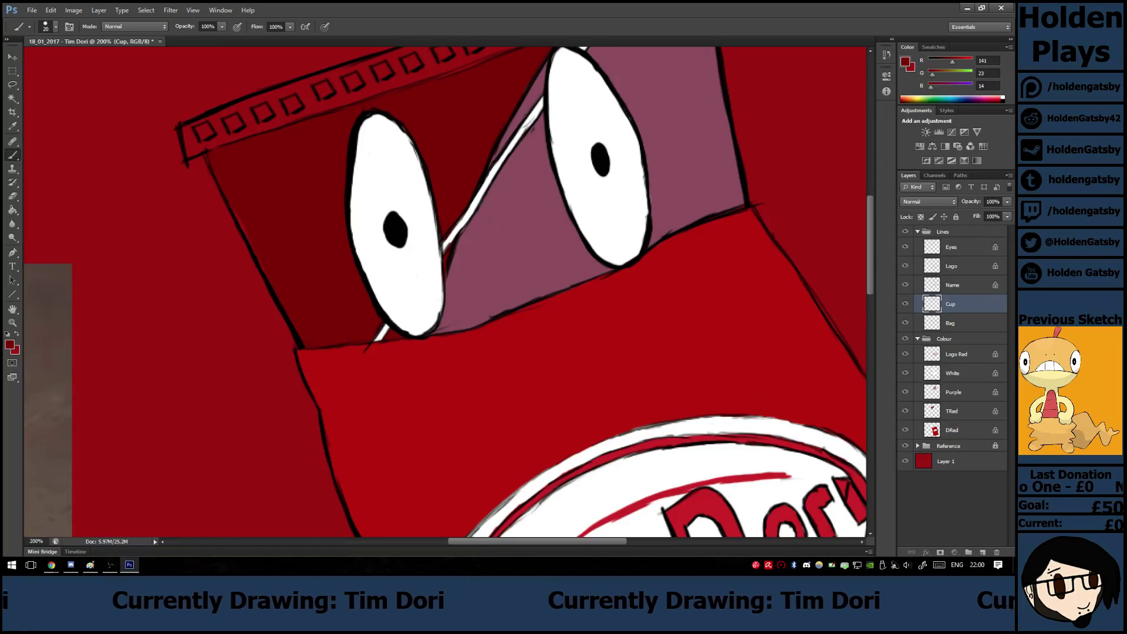
{"action": "left_click", "coordinate": [960, 411]}
{"action": "left_click", "coordinate": [933, 217]}
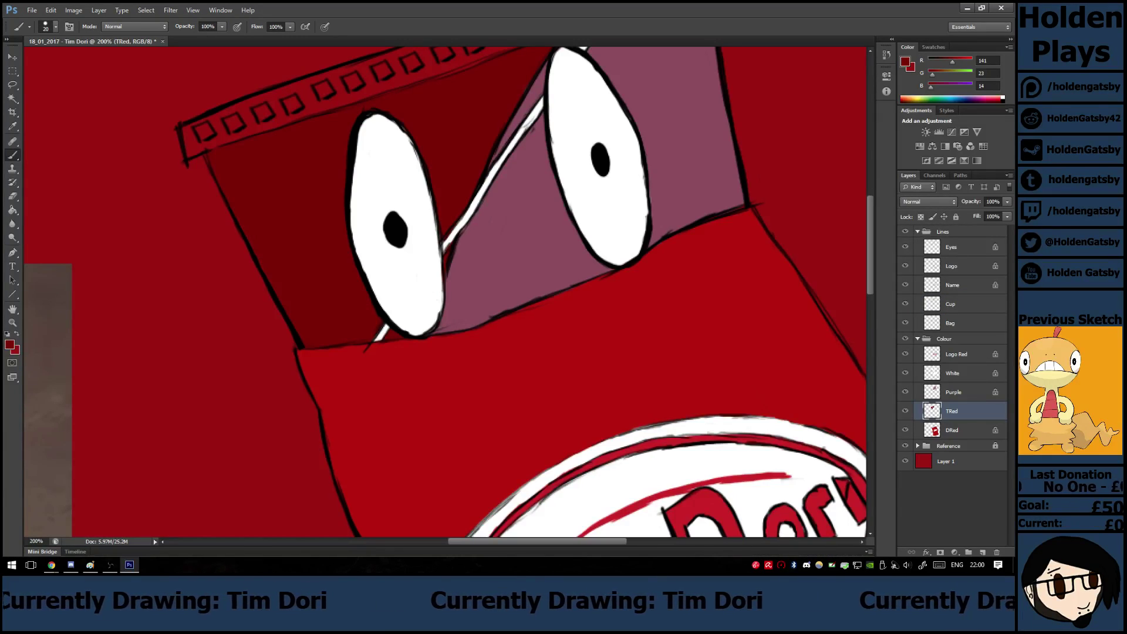
{"action": "left_click", "coordinate": [933, 217]}
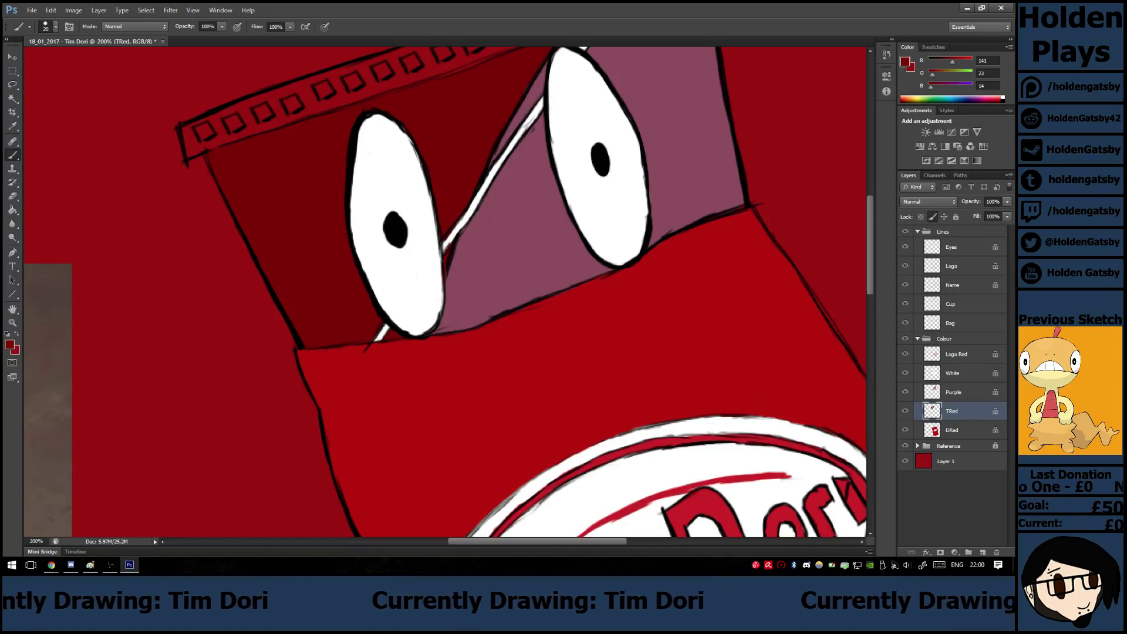
Lock the Cup line layer and erase the stray sketch strokes along the bag's bottom outline and lower right corner on the Bag layer.
{"action": "left_click", "coordinate": [960, 303]}
{"action": "left_click", "coordinate": [933, 217]}
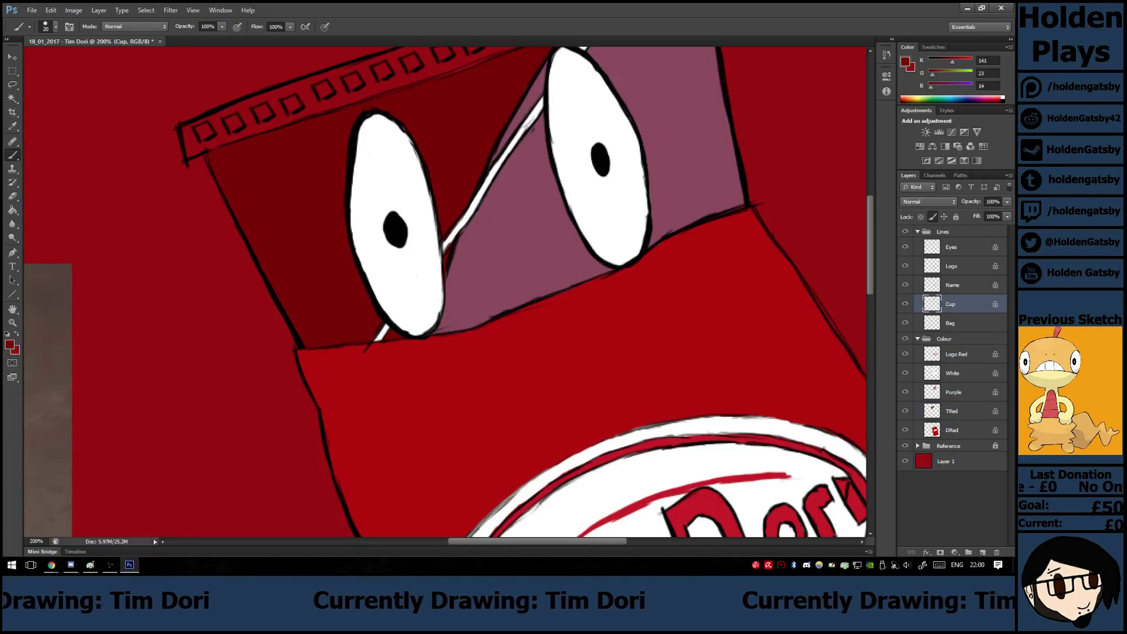
{"action": "left_click", "coordinate": [961, 323]}
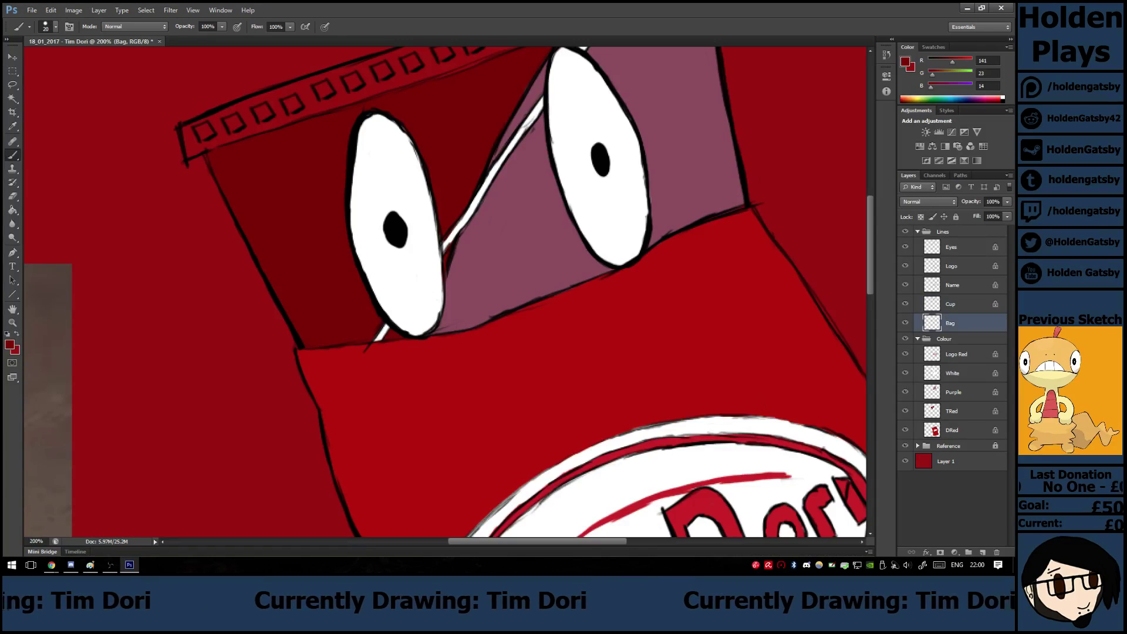
{"action": "key", "text": "e"}
{"action": "scroll", "coordinate": [446, 294], "scroll_direction": "down", "scroll_amount": 15}
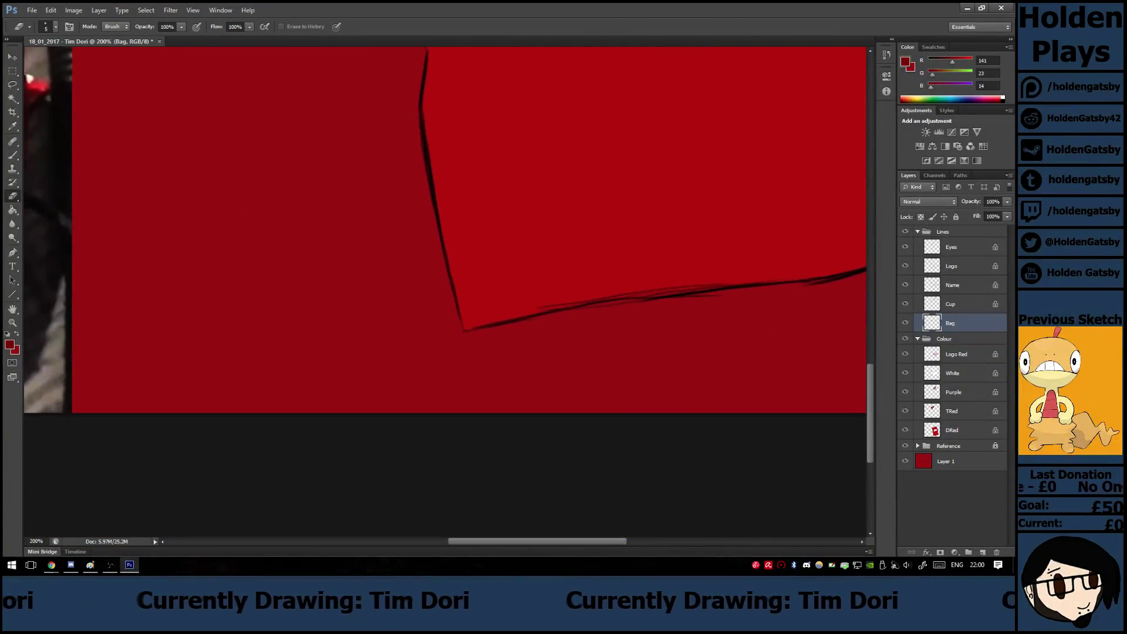
{"action": "scroll", "coordinate": [446, 229], "scroll_direction": "right", "scroll_amount": 3}
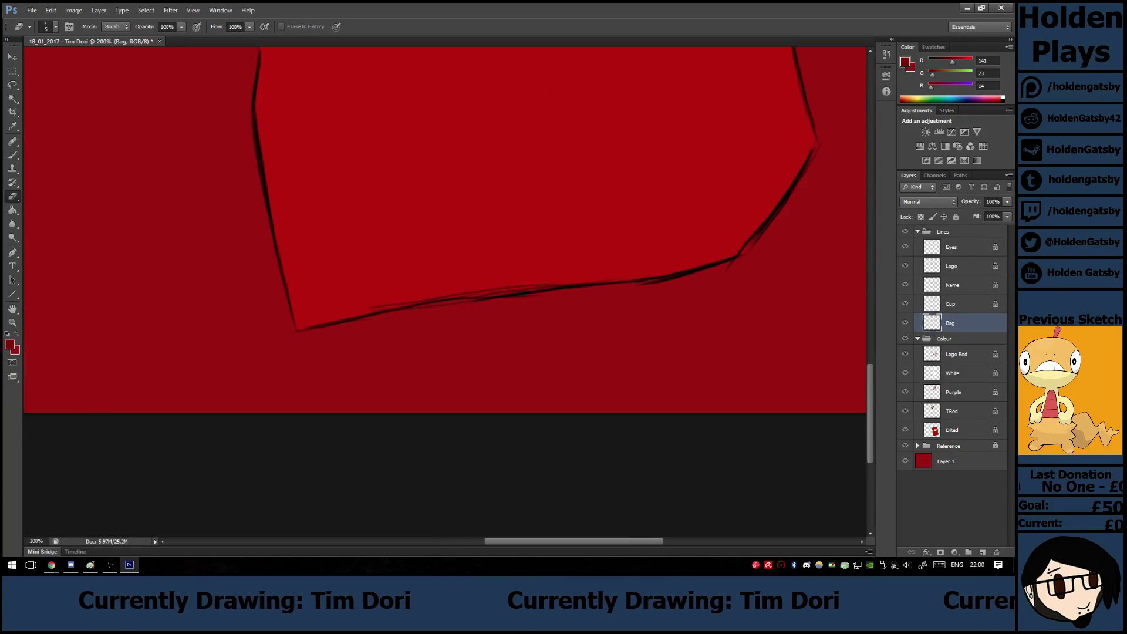
{"action": "left_click_drag", "start_coordinate": [640, 283], "coordinate": [701, 271]}
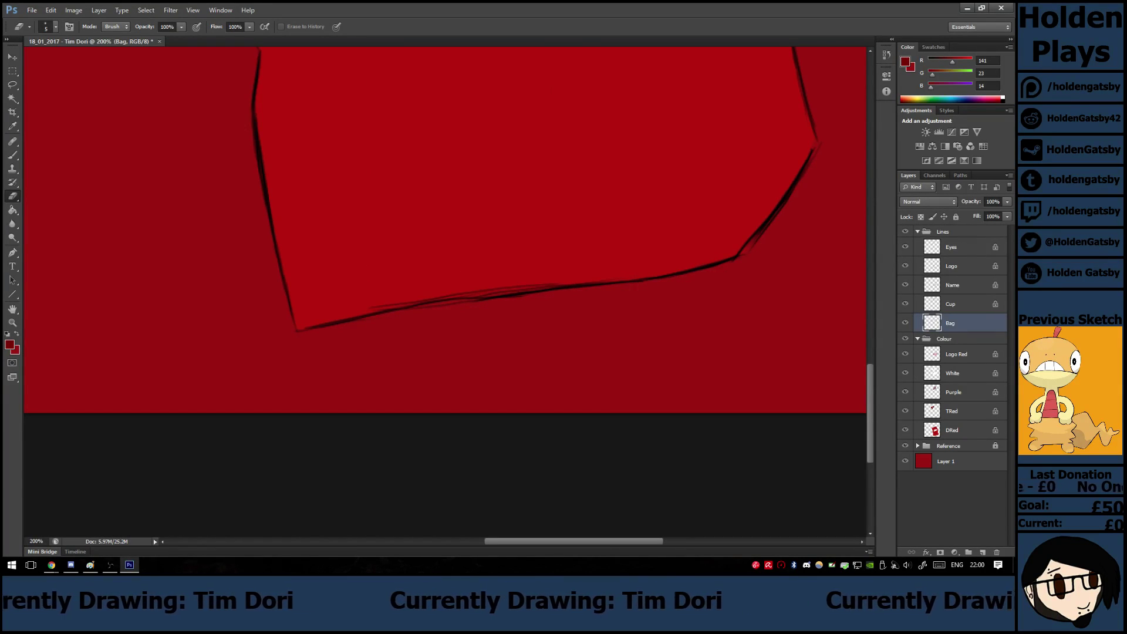
{"action": "left_click_drag", "start_coordinate": [819, 142], "coordinate": [781, 210]}
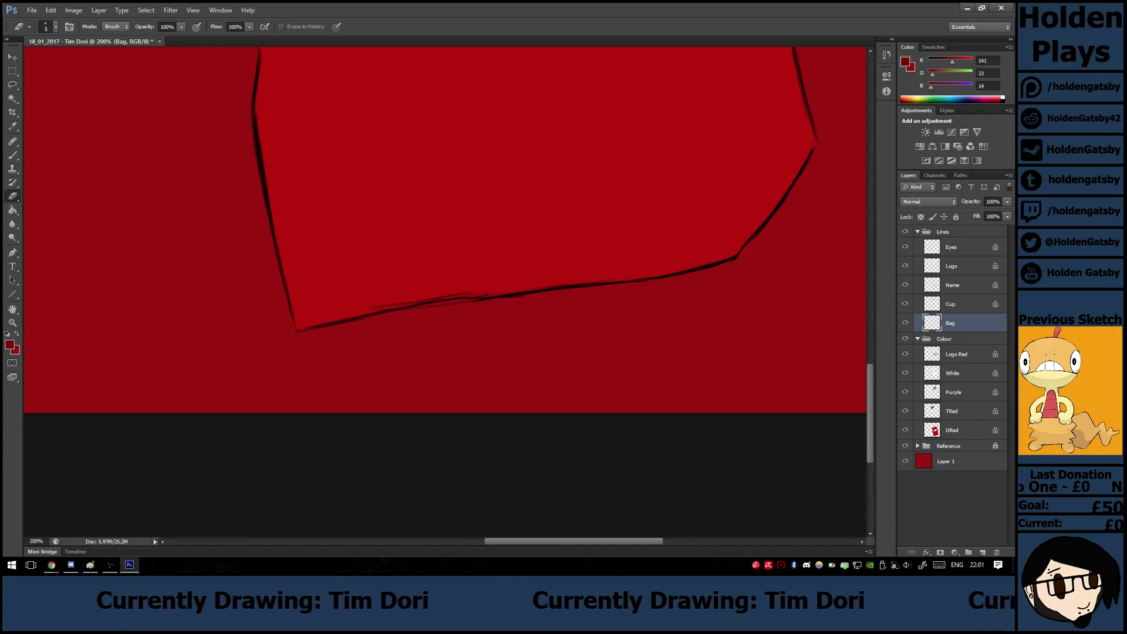
{"action": "left_click_drag", "start_coordinate": [379, 306], "coordinate": [399, 304]}
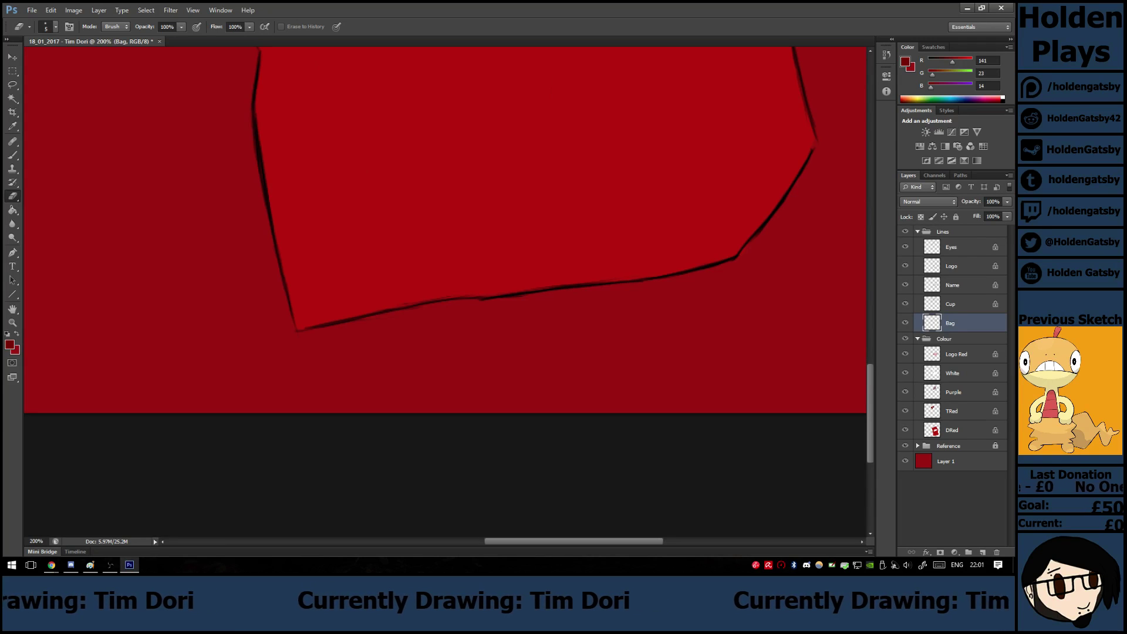
Erase the stray strokes along the bag's upper right outline and lock the image pixels of the Bag and Cup line layers.
{"action": "scroll", "coordinate": [447, 292], "scroll_direction": "up", "scroll_amount": 10}
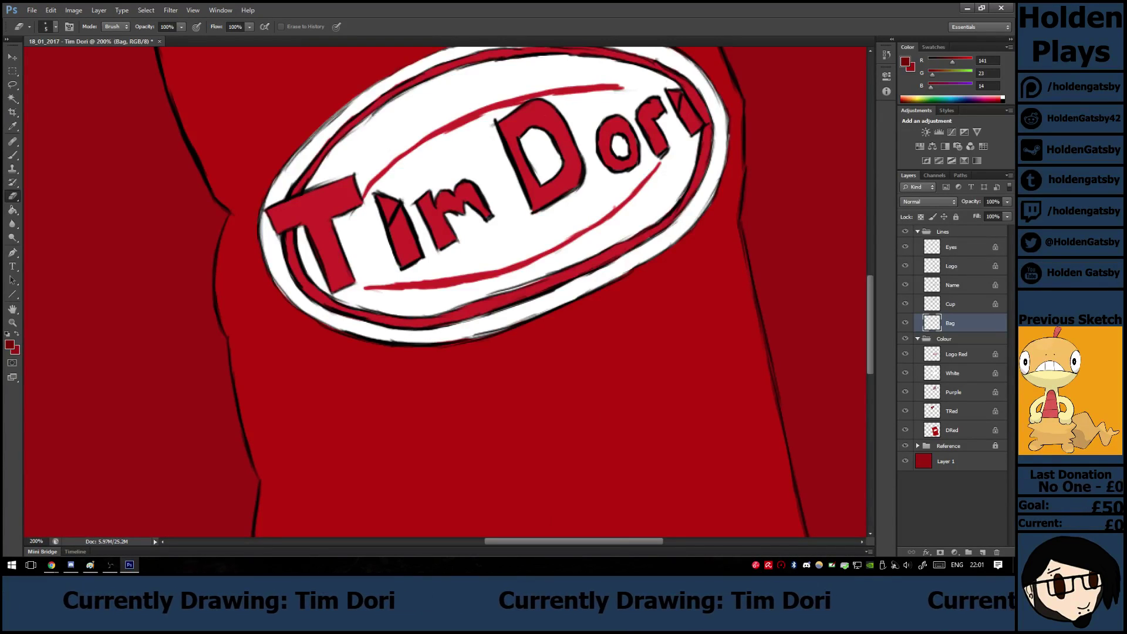
{"action": "scroll", "coordinate": [446, 292], "scroll_direction": "up", "scroll_amount": 5}
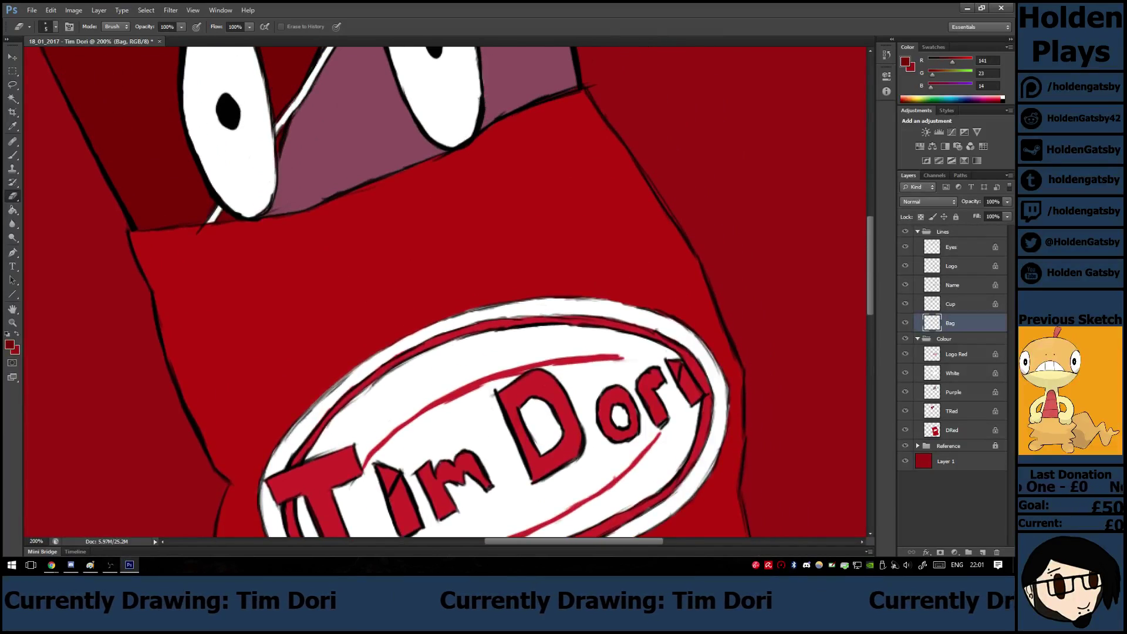
{"action": "scroll", "coordinate": [446, 292], "scroll_direction": "up", "scroll_amount": 2}
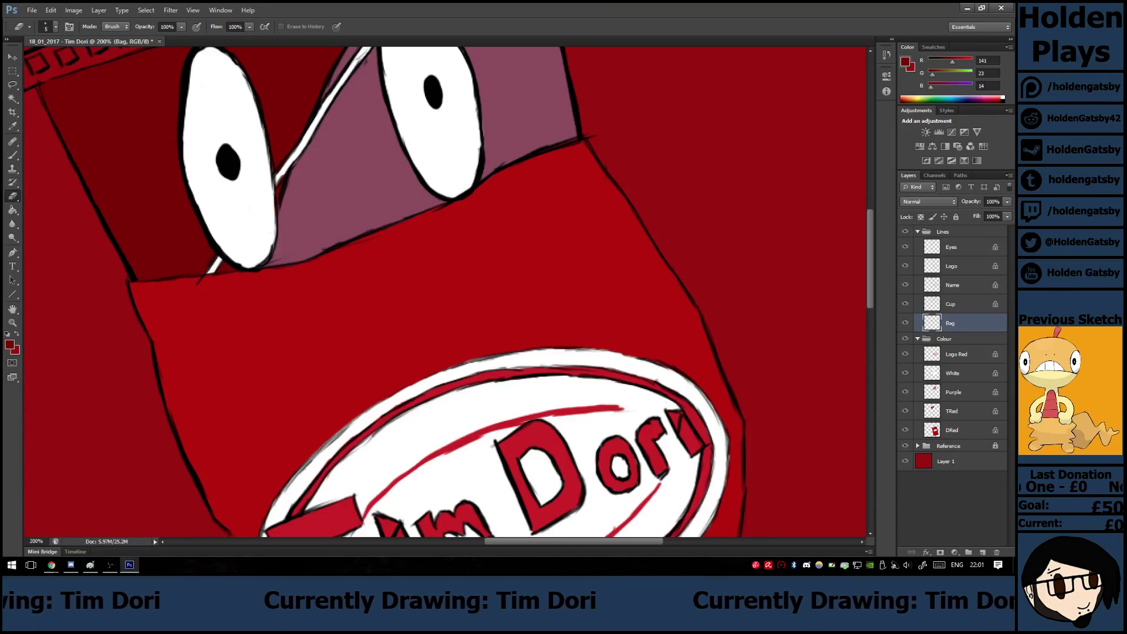
{"action": "key", "text": "ctrl+minus"}
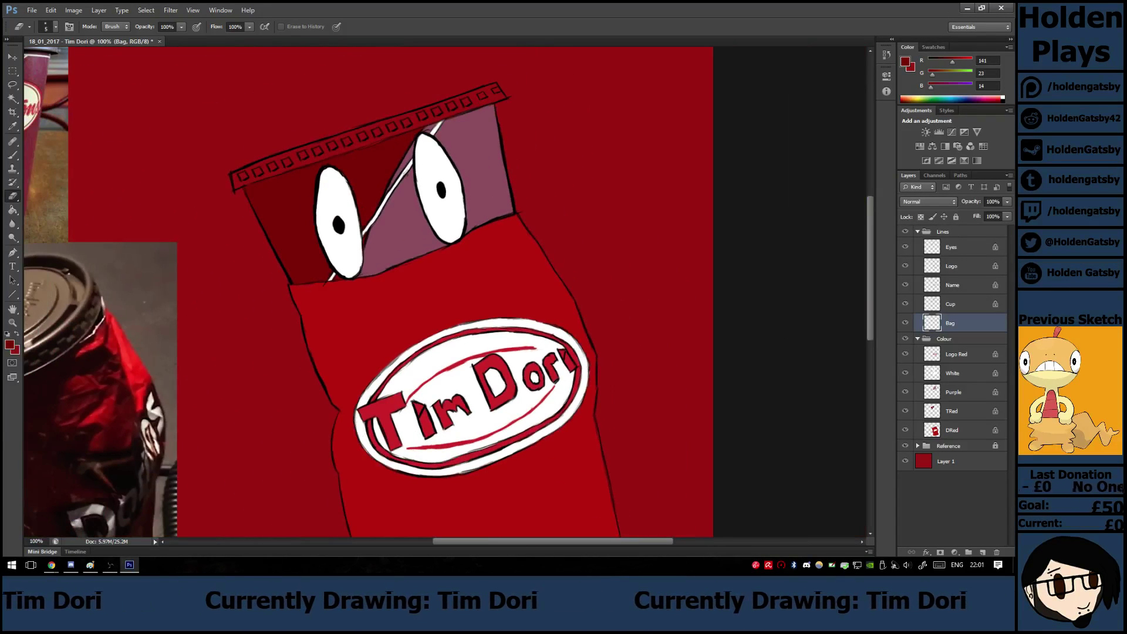
{"action": "key", "text": "ctrl+plus"}
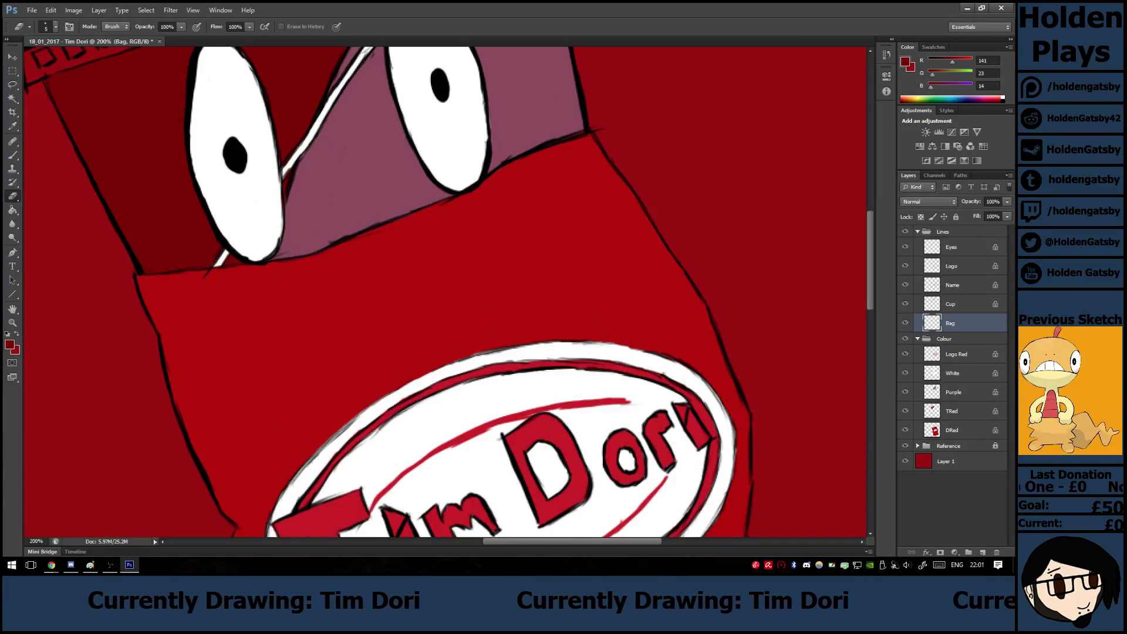
{"action": "key", "text": "alt+bracketright"}
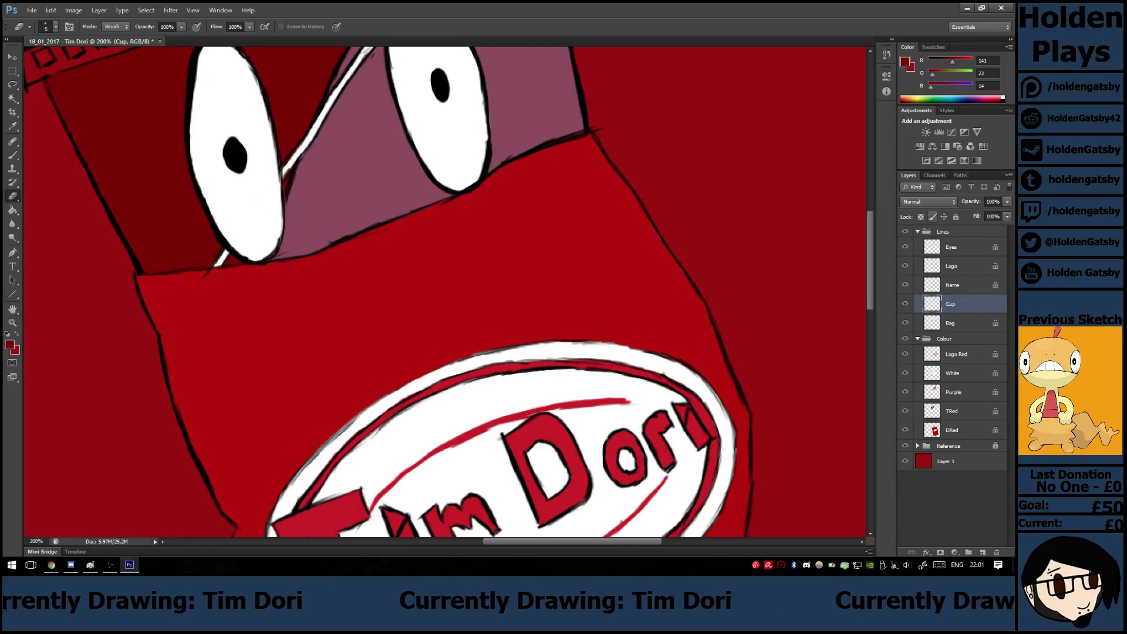
{"action": "key", "text": "slash"}
{"action": "key", "text": "ctrl+minus"}
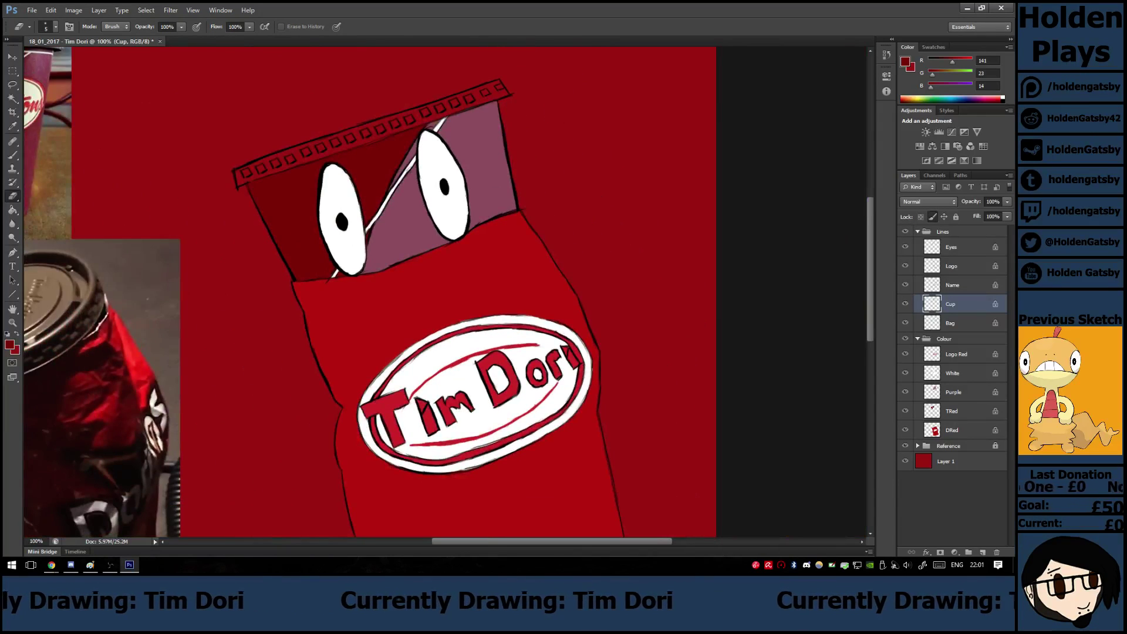
Unlock the image pixels of the DRed colour layer for work on the lower part of the bag.
{"action": "scroll", "coordinate": [370, 292], "scroll_direction": "down", "scroll_amount": 5}
{"action": "left_click", "coordinate": [952, 430]}
{"action": "key", "text": "ctrl+plus"}
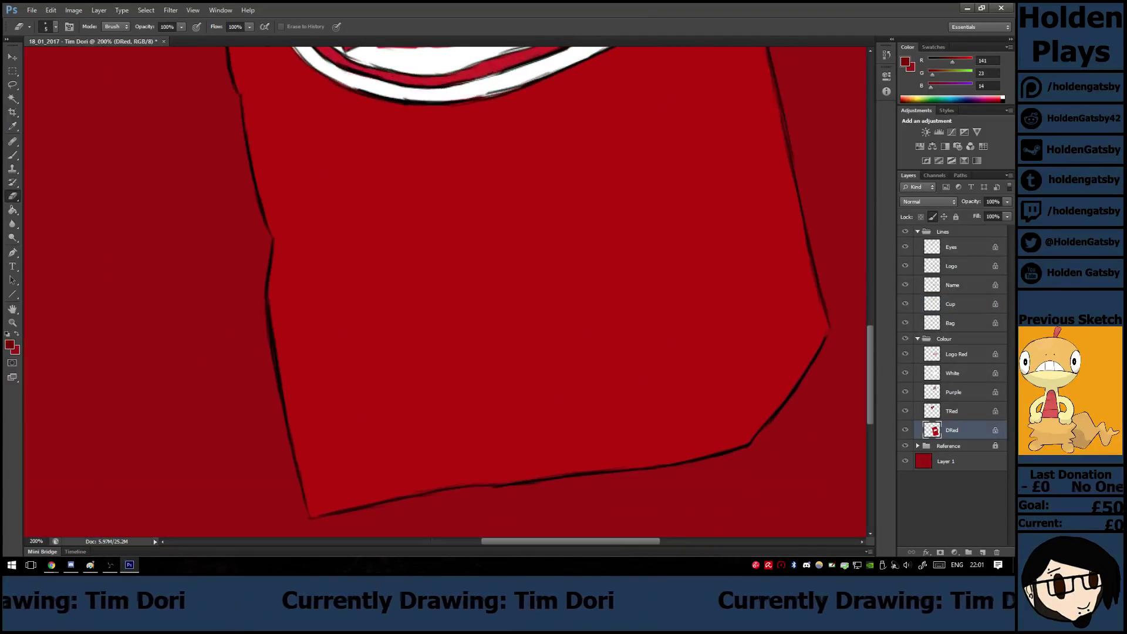
{"action": "key", "text": "slash"}
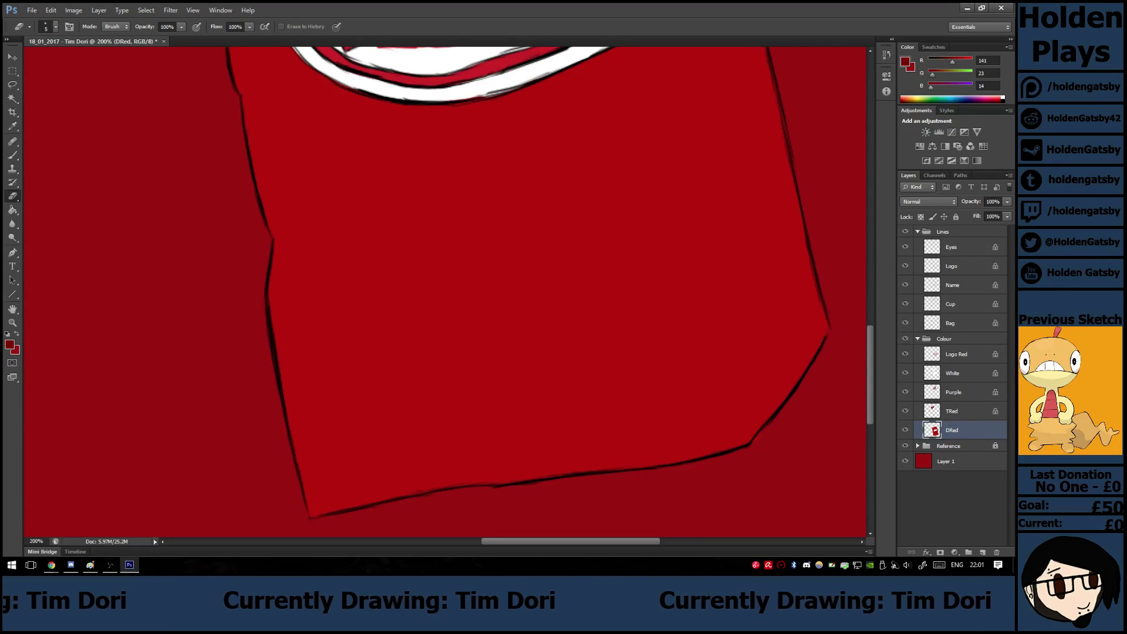
Delete the dark red background layer, Layer 1, leaving the canvas behind the character transparent.
{"action": "left_click", "coordinate": [946, 462]}
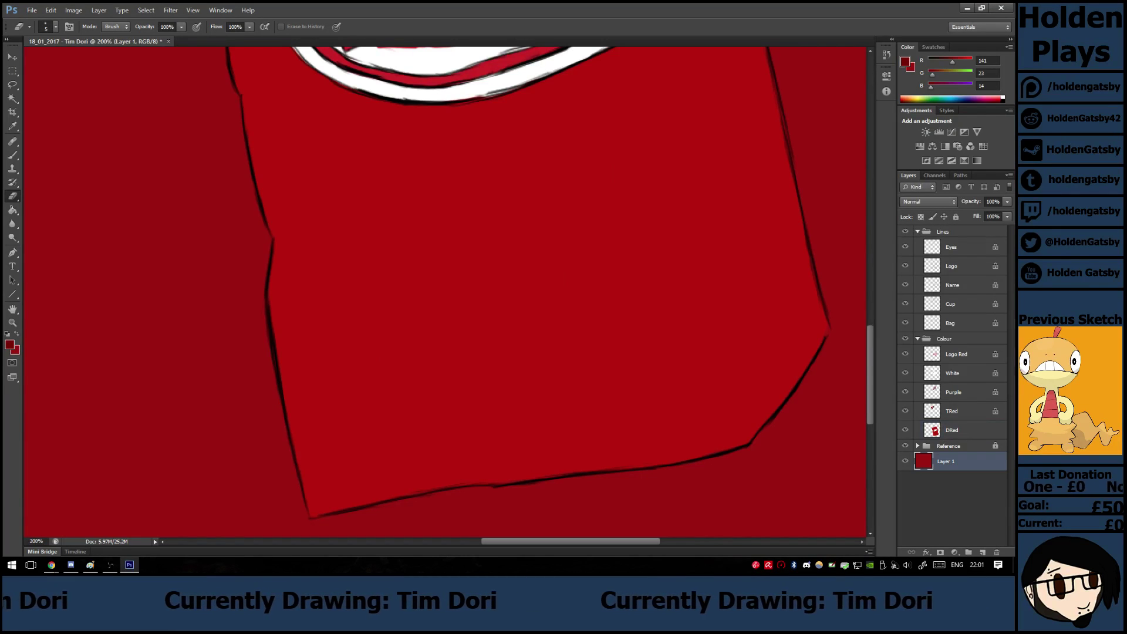
{"action": "right_click", "coordinate": [946, 462]}
{"action": "left_click", "coordinate": [897, 145]}
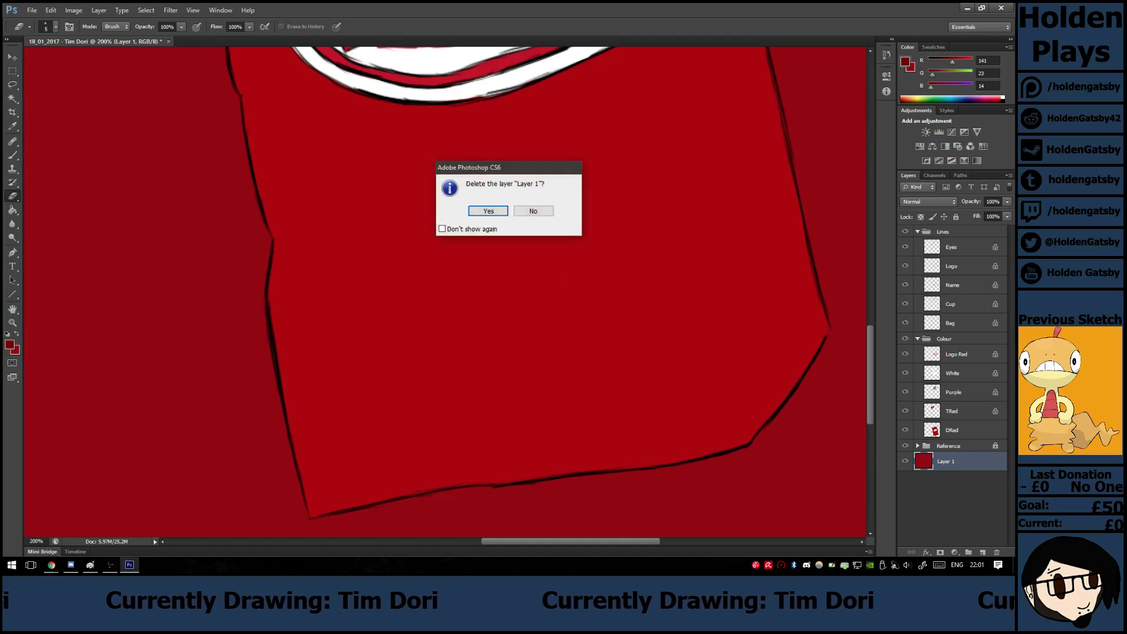
{"action": "left_click", "coordinate": [489, 211]}
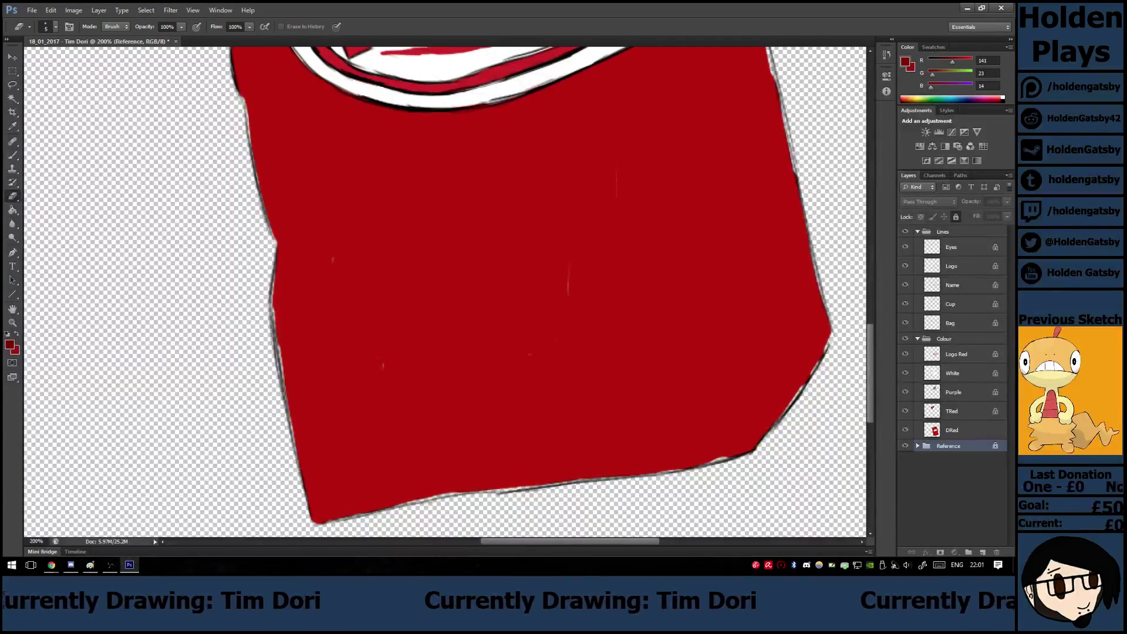
Sample the bag's red and paint over the gaps inside the lower bag and along its lower outlines on the DRed layer.
{"action": "left_click", "coordinate": [952, 429]}
{"action": "key", "text": "b"}
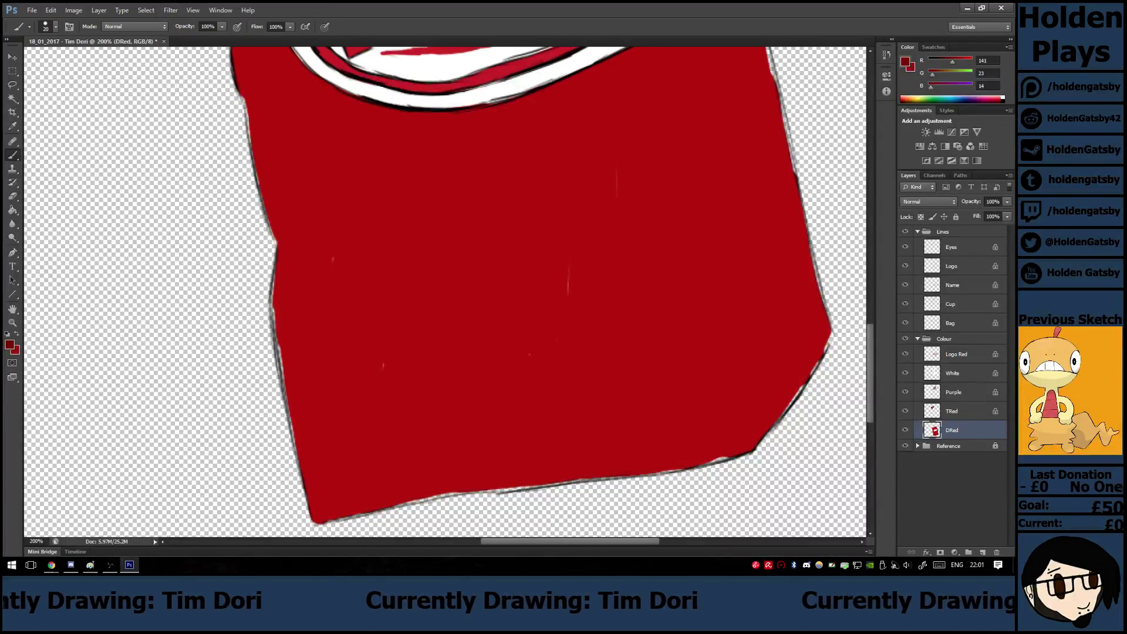
{"action": "key", "text": "alt"}
{"action": "key", "text": "i"}
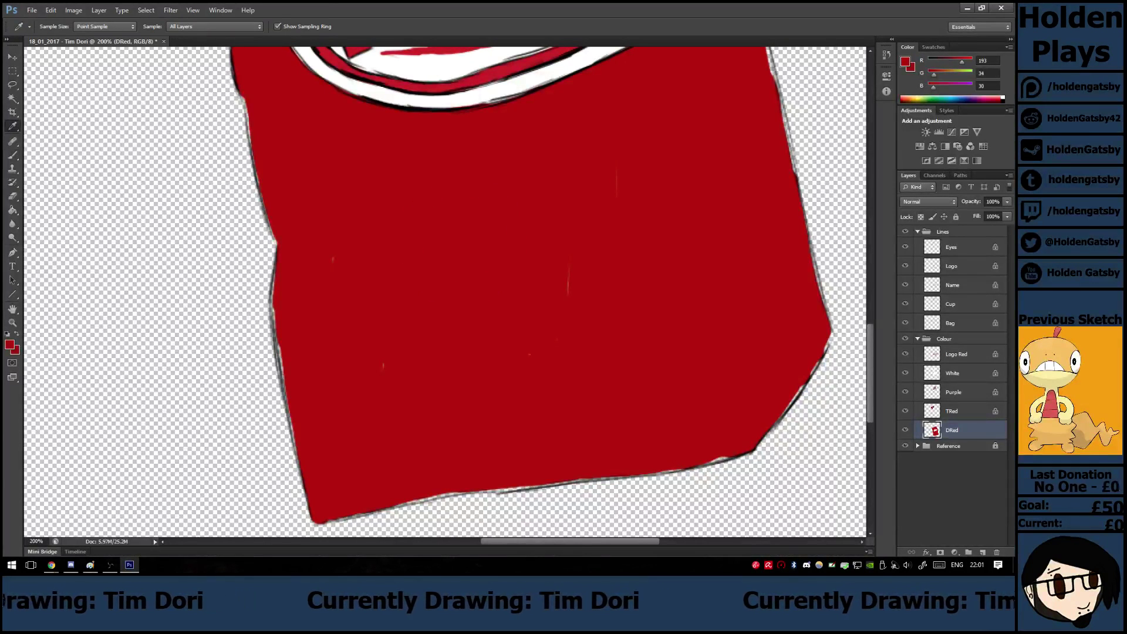
{"action": "key", "text": "b"}
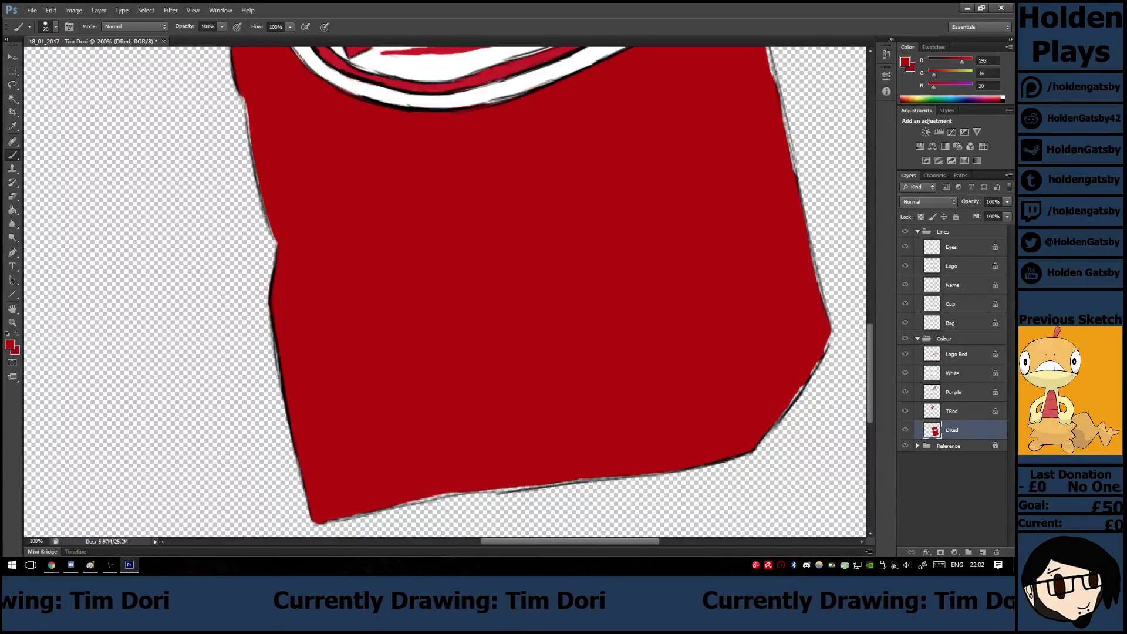
{"action": "left_click_drag", "start_coordinate": [797, 389], "coordinate": [782, 410]}
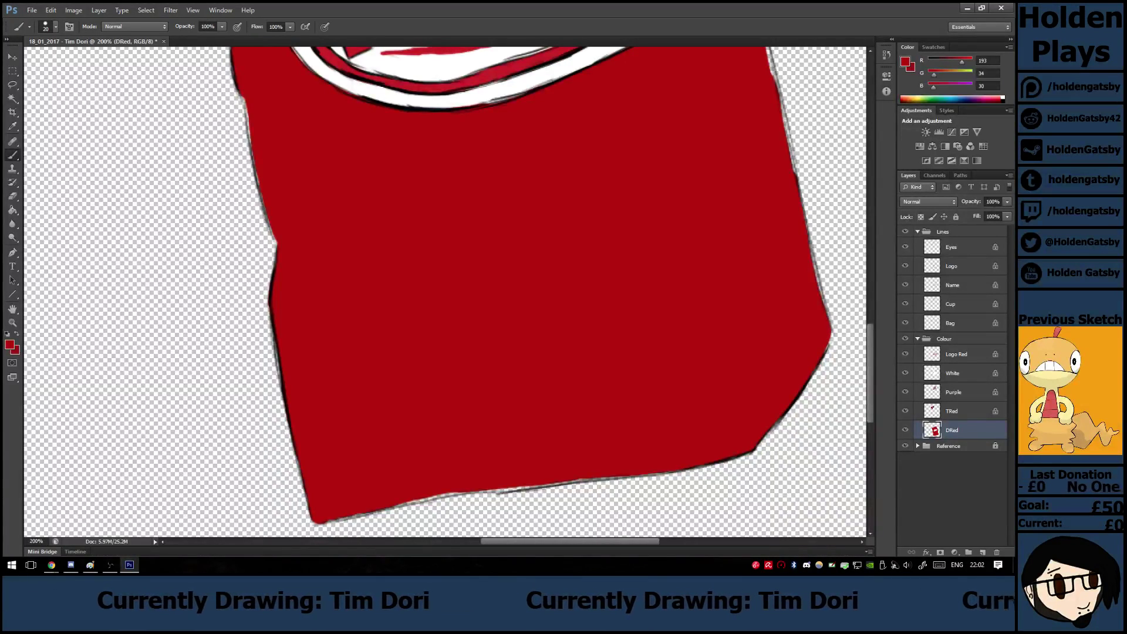
{"action": "scroll", "coordinate": [446, 294], "scroll_direction": "up", "scroll_amount": 3}
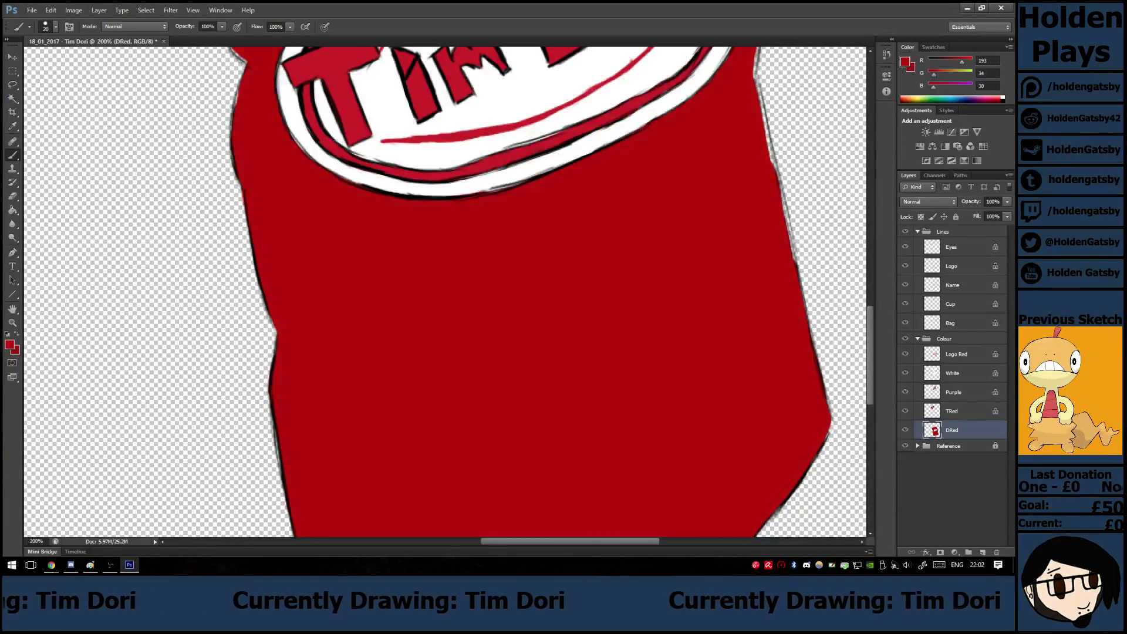
Fill the thin diagonal gap above the upper right of the Tim Dori logo with the bag's red on the DRed layer.
{"action": "key", "text": "e"}
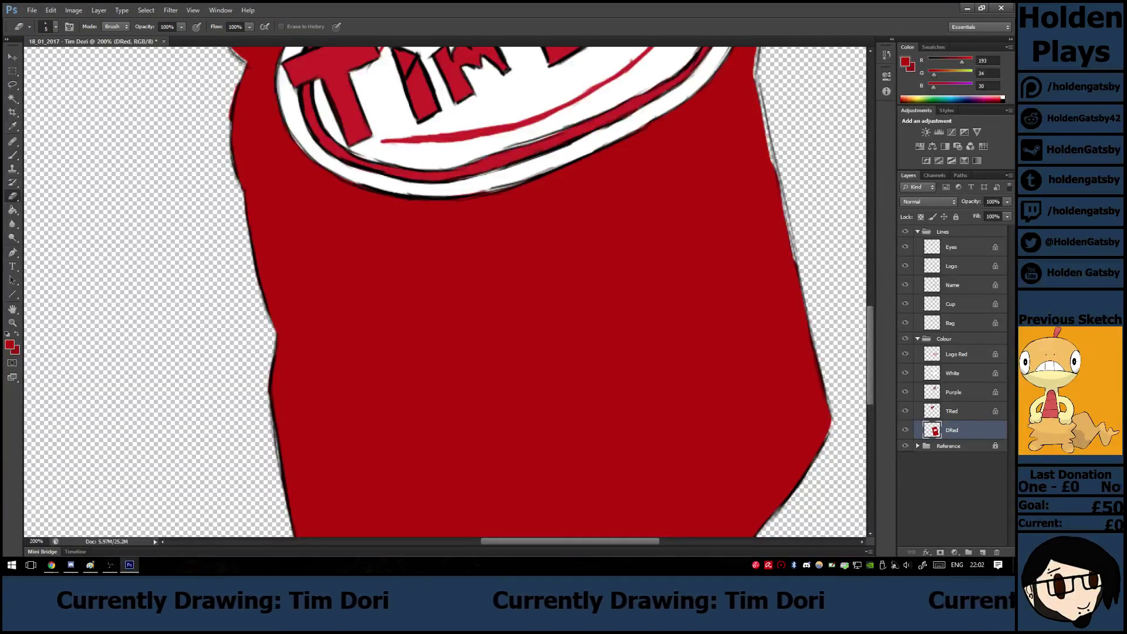
{"action": "key", "text": "b"}
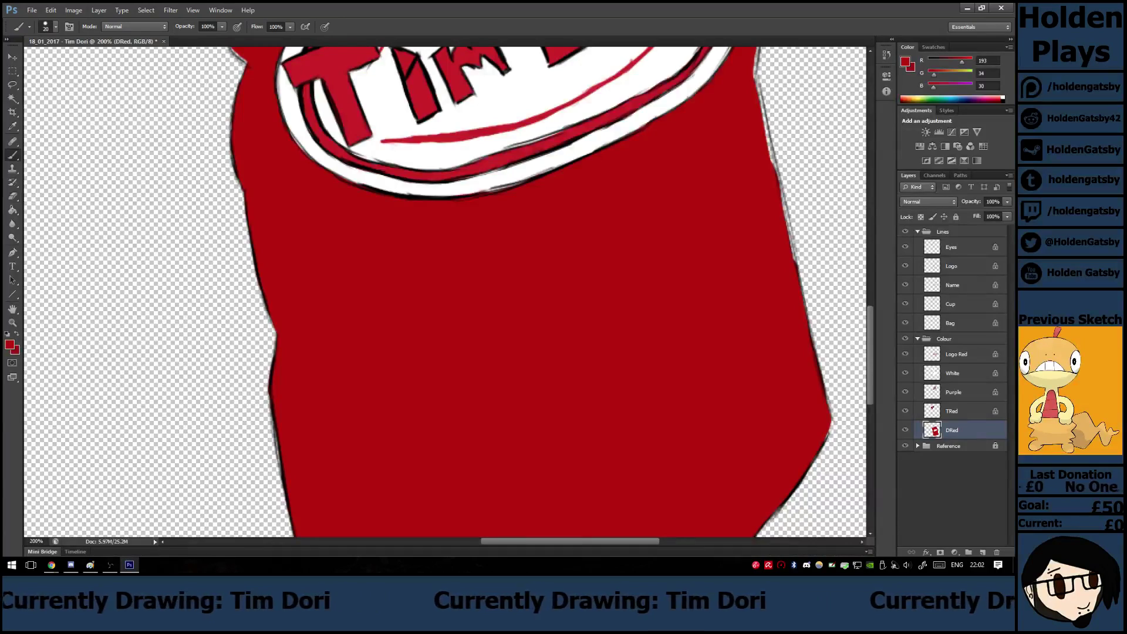
{"action": "scroll", "coordinate": [444, 291], "scroll_direction": "up", "scroll_amount": 8}
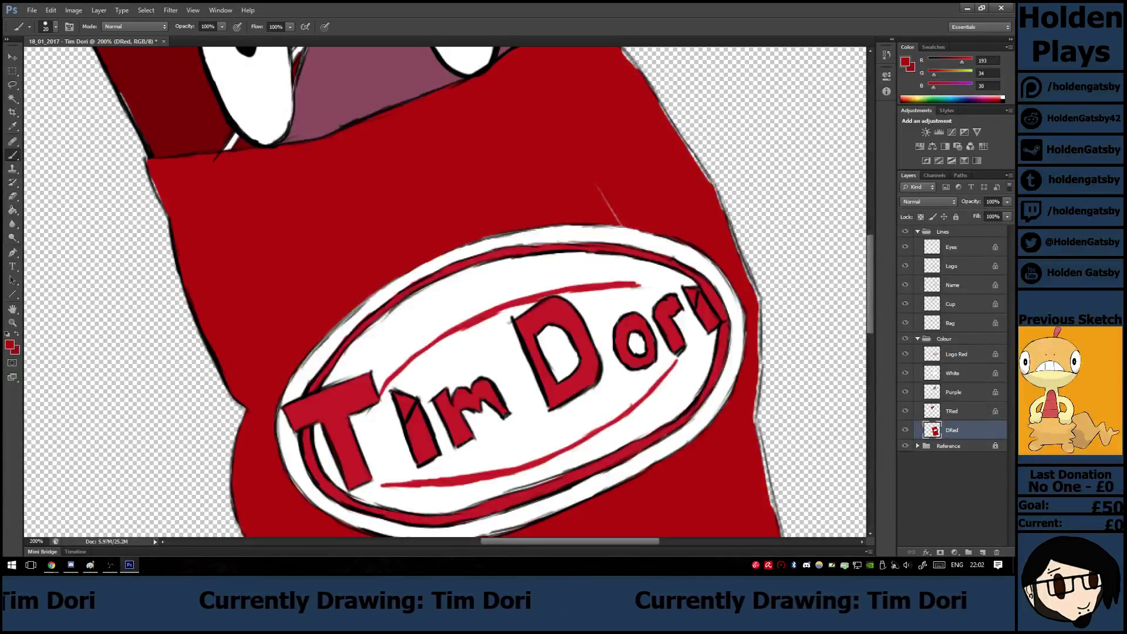
{"action": "key", "text": "e"}
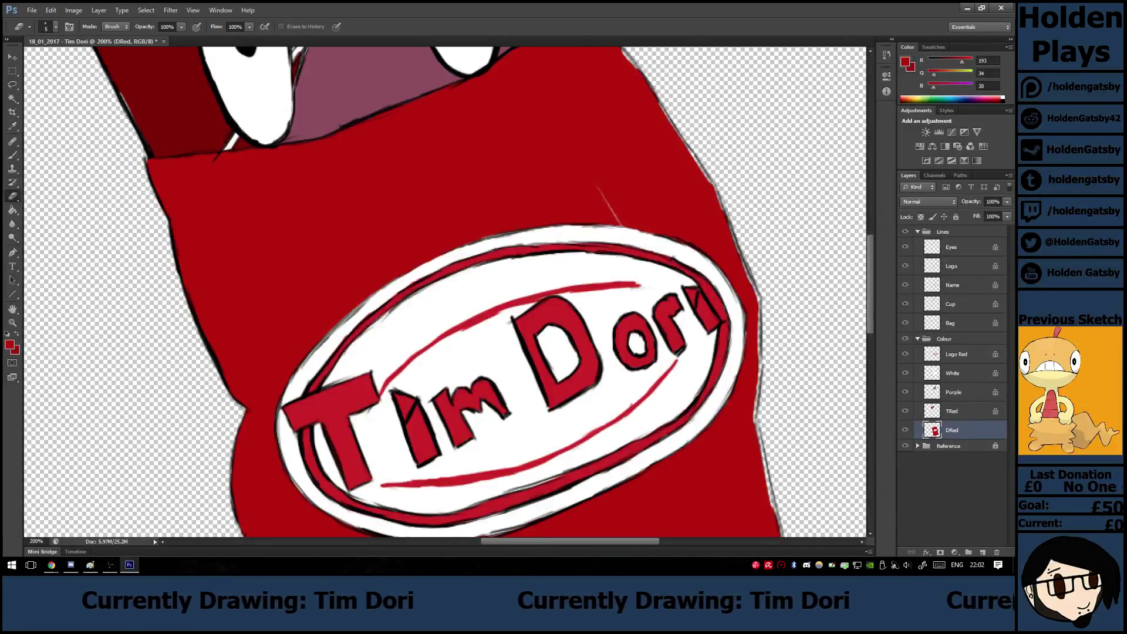
{"action": "key", "text": "b"}
{"action": "key", "text": "e"}
{"action": "left_click_drag", "start_coordinate": [592, 179], "coordinate": [618, 225]}
{"action": "key", "text": "b"}
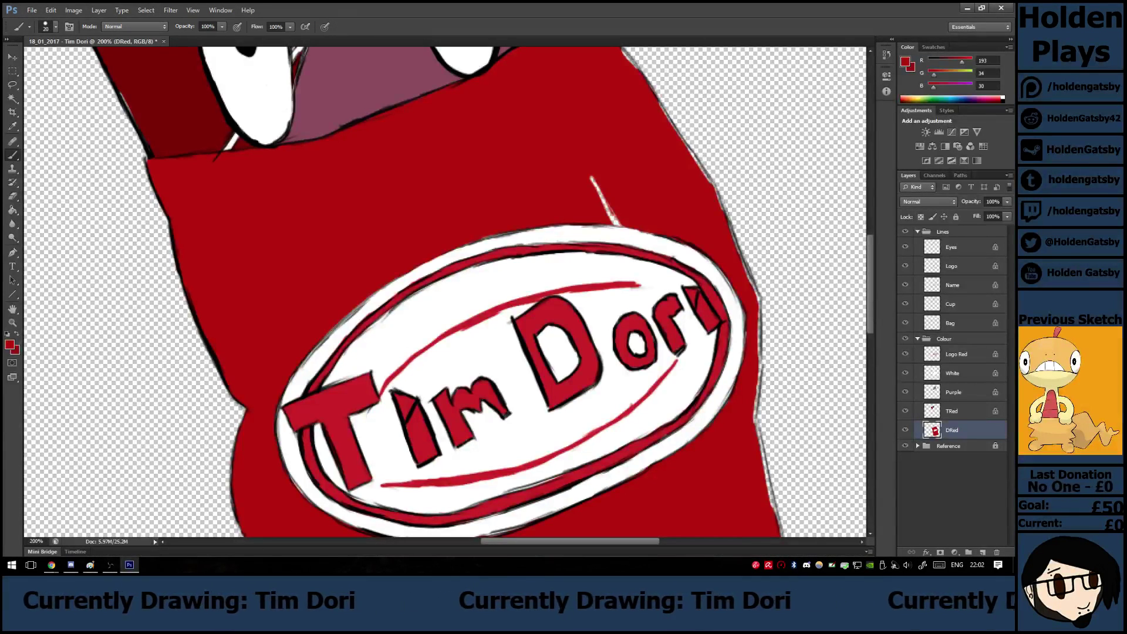
{"action": "key", "text": "ctrl+z"}
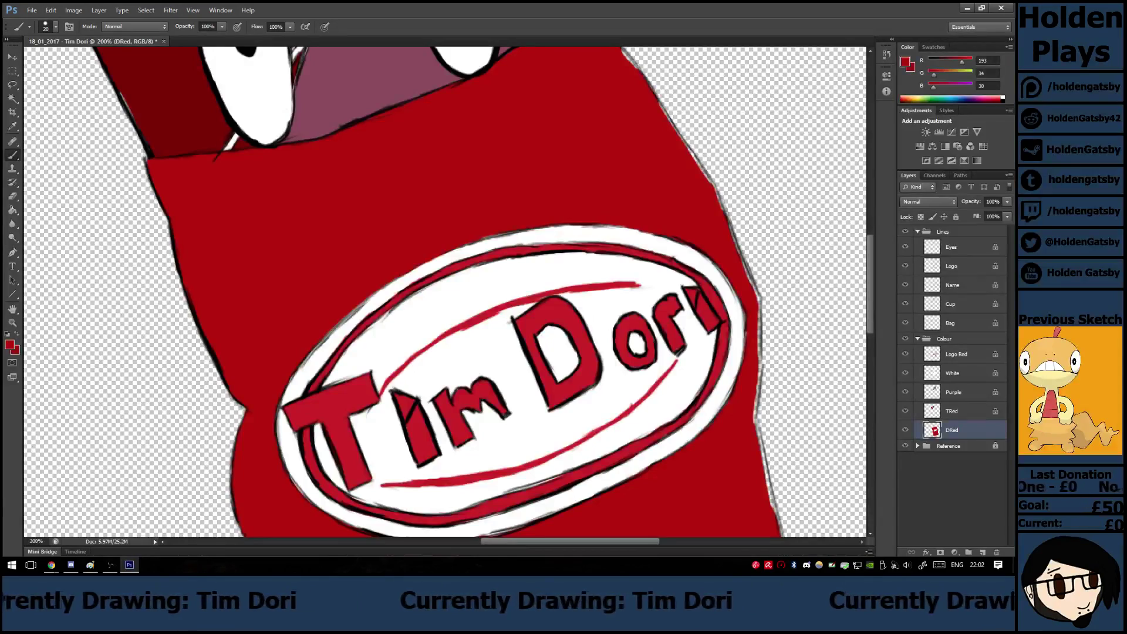
Paint red into the gaps along the bag's right outline beside and below the logo, and erase the overspill outside the line.
{"action": "scroll", "coordinate": [444, 292], "scroll_direction": "down", "scroll_amount": 6}
{"action": "scroll", "coordinate": [444, 291], "scroll_direction": "up", "scroll_amount": 1}
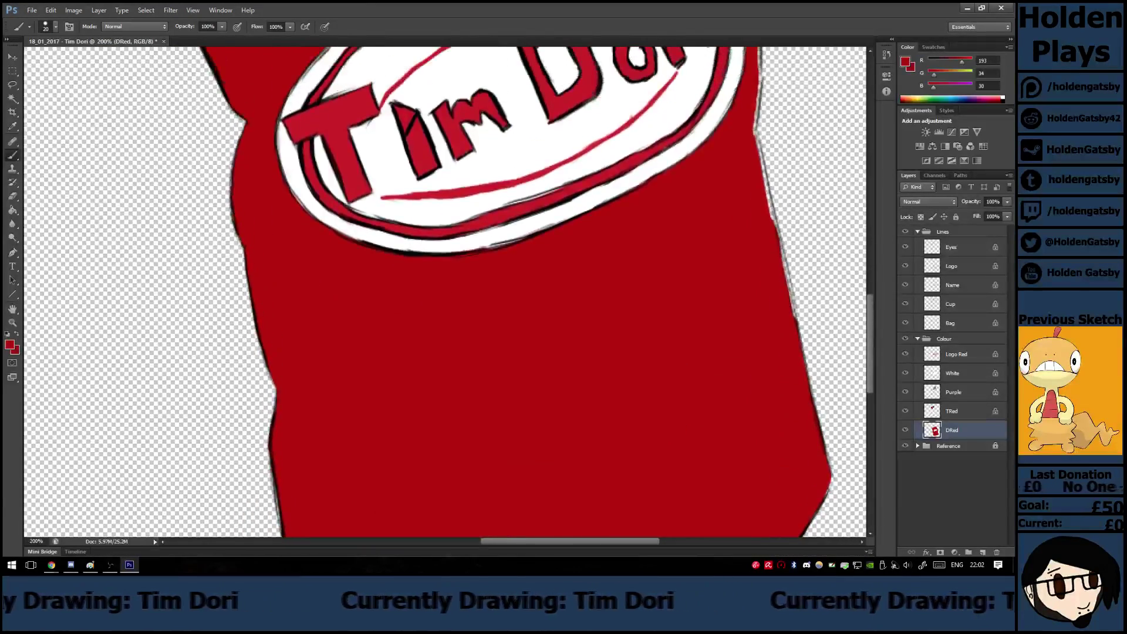
{"action": "mouse_move", "coordinate": [763, 222]}
{"action": "left_mouse_down"}
{"action": "mouse_move", "coordinate": [798, 343]}
{"action": "mouse_move", "coordinate": [759, 203]}
{"action": "mouse_move", "coordinate": [761, 64]}
{"action": "left_mouse_up"}
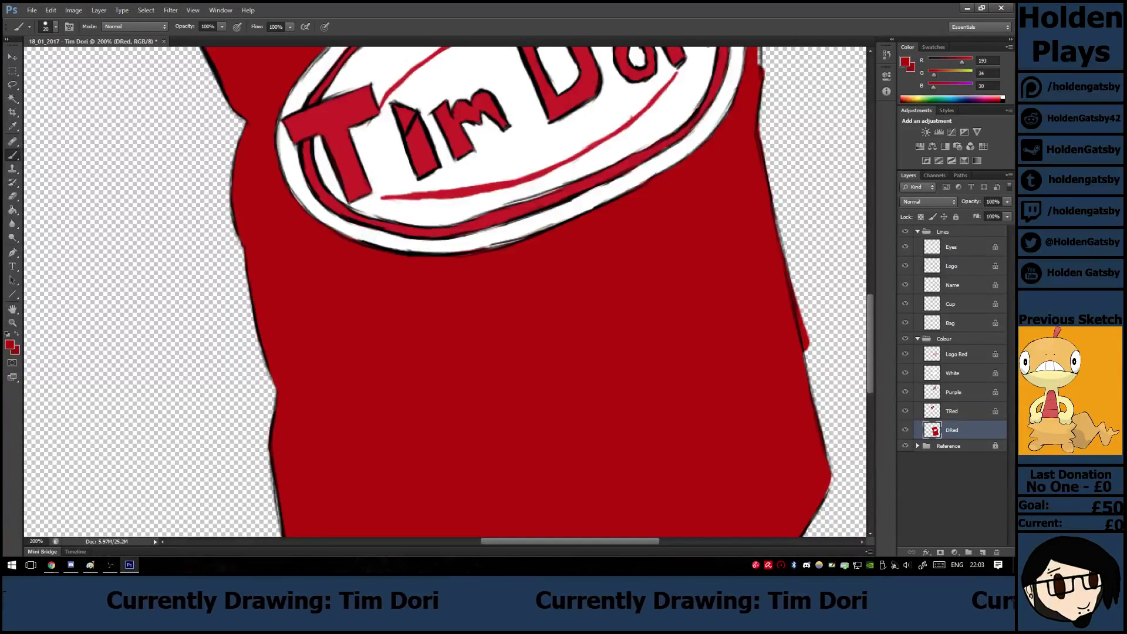
{"action": "left_click_drag", "start_coordinate": [811, 314], "coordinate": [822, 359]}
{"action": "key", "text": "e"}
{"action": "mouse_move", "coordinate": [819, 312]}
{"action": "left_mouse_down"}
{"action": "mouse_move", "coordinate": [825, 359]}
{"action": "mouse_move", "coordinate": [801, 352]}
{"action": "left_mouse_up"}
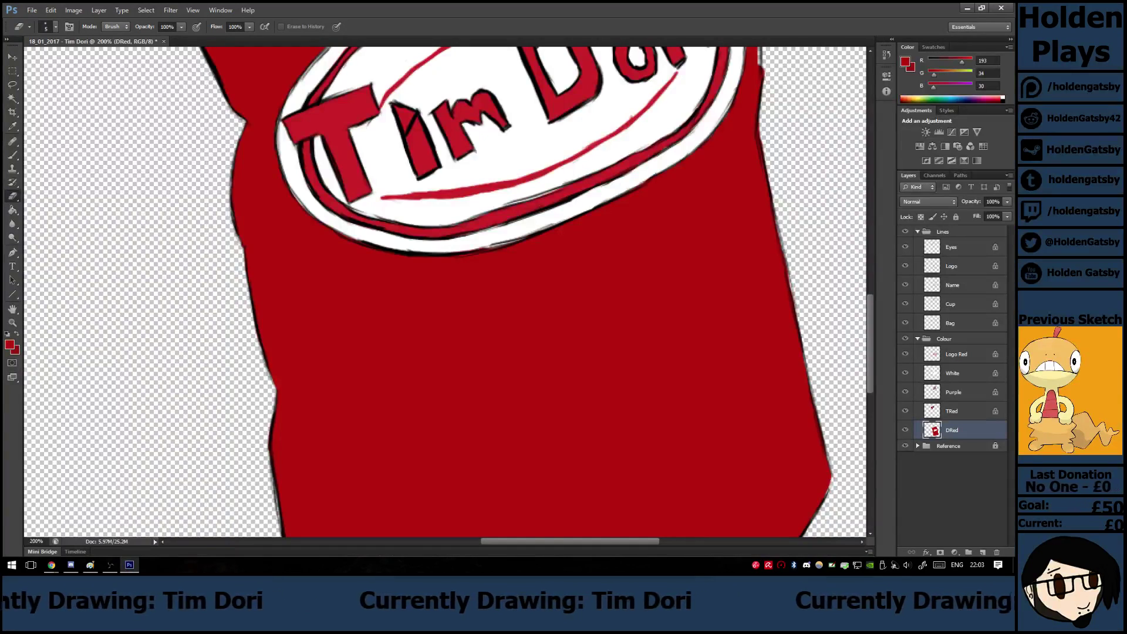
{"action": "key", "text": "b"}
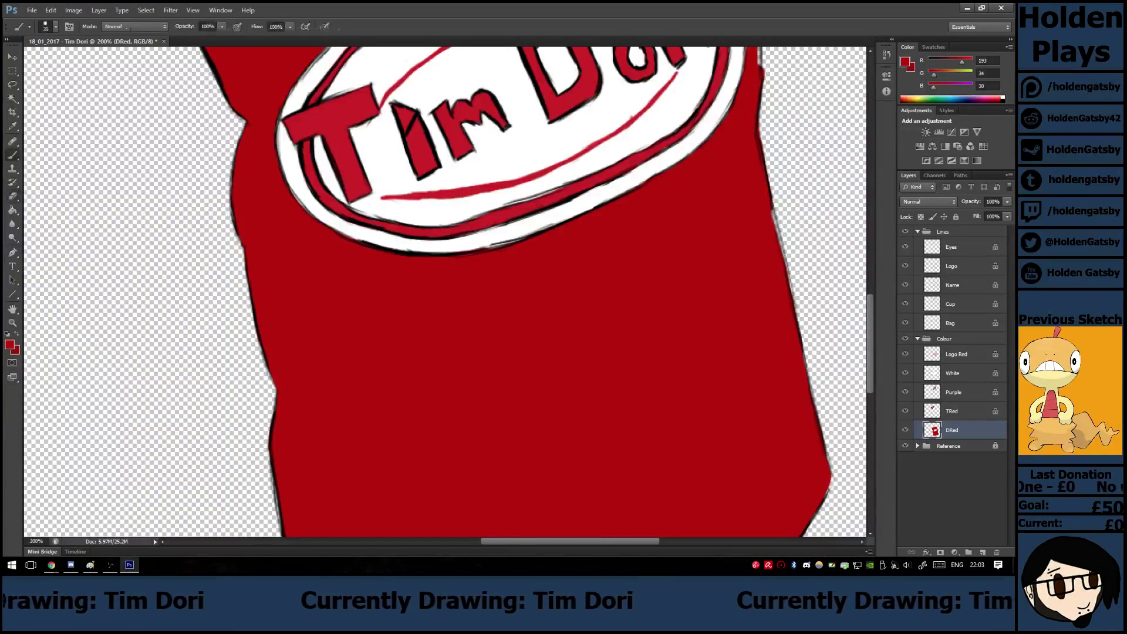
{"action": "left_click_drag", "start_coordinate": [788, 265], "coordinate": [805, 359]}
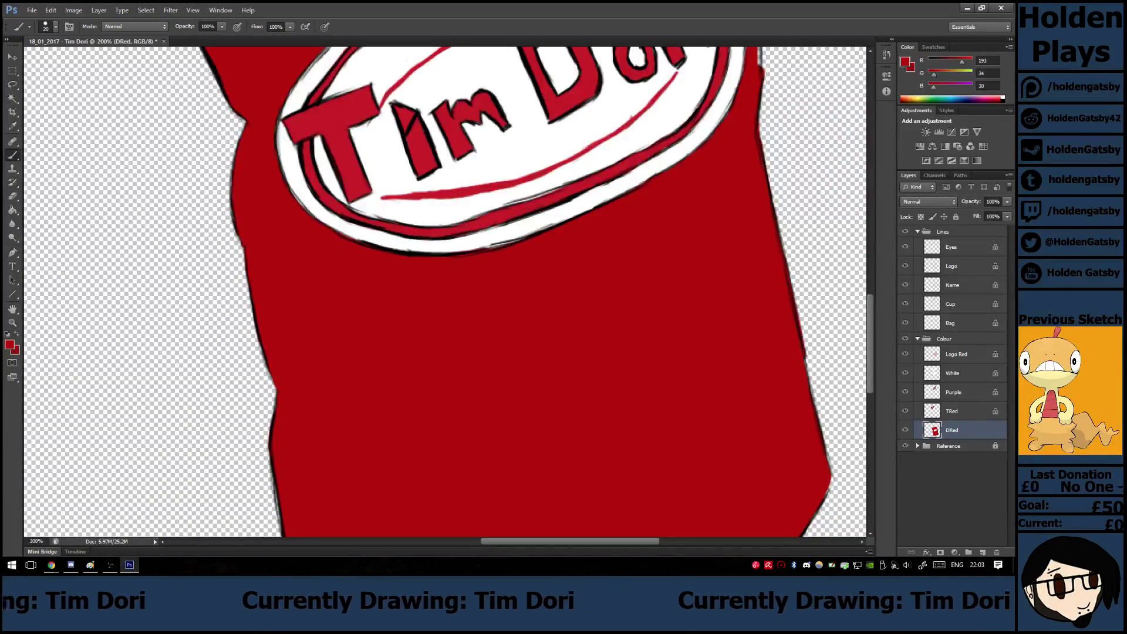
{"action": "key", "text": "e"}
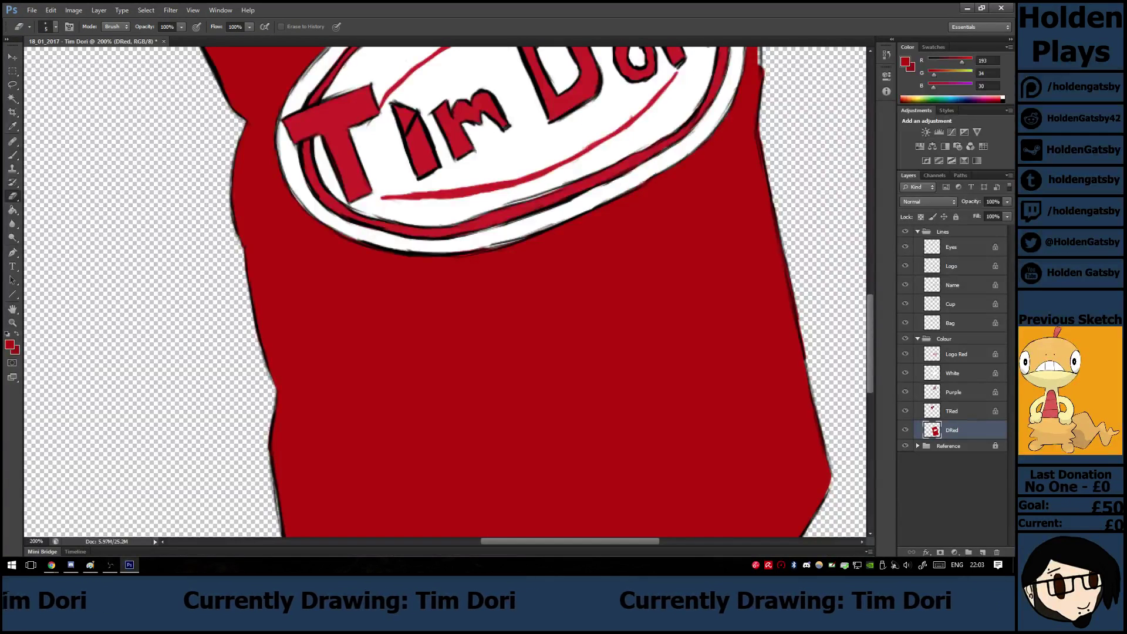
{"action": "left_click_drag", "start_coordinate": [789, 277], "coordinate": [796, 308]}
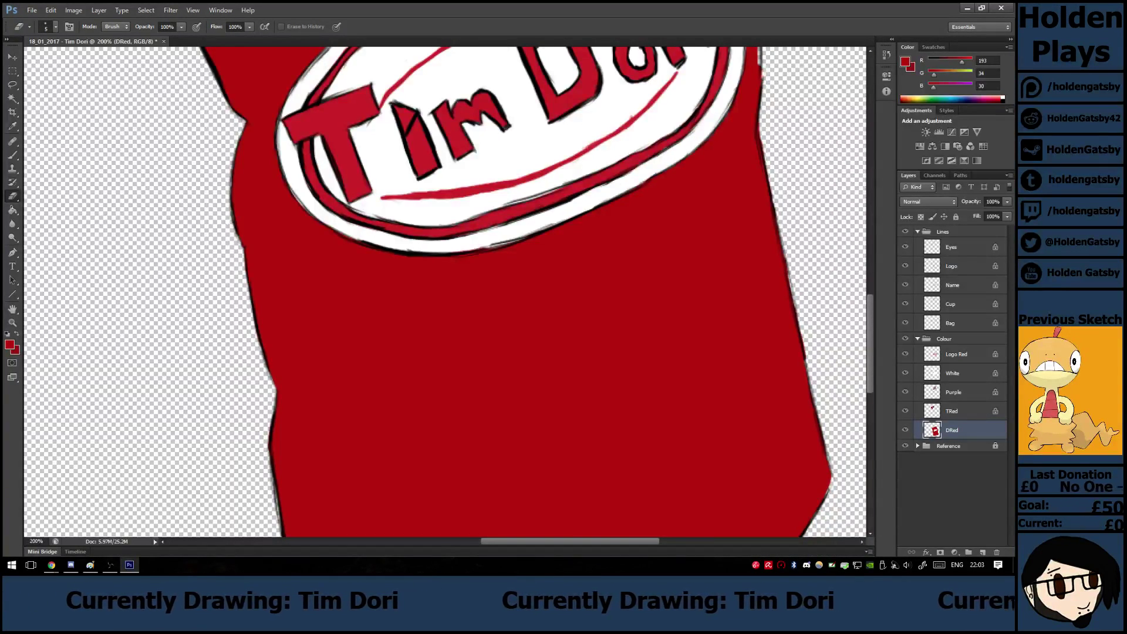
Fill the gaps along the bag's upper right outline, from beside the logo up to the purple section, with red.
{"action": "scroll", "coordinate": [445, 292], "scroll_direction": "up", "scroll_amount": 5}
{"action": "key", "text": "b"}
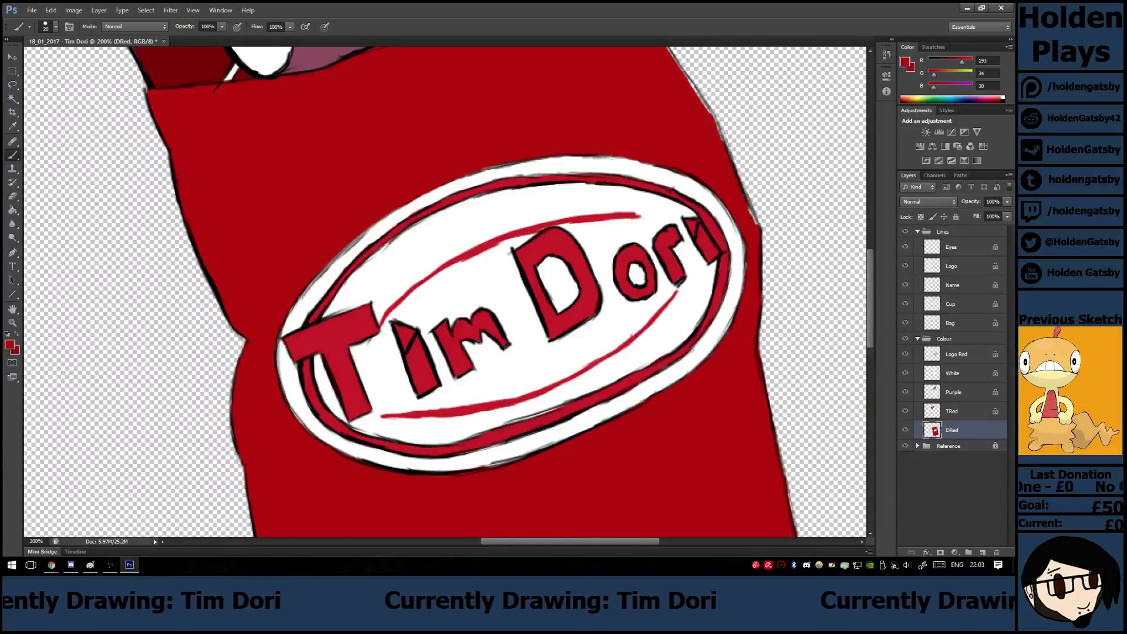
{"action": "left_click_drag", "start_coordinate": [707, 107], "coordinate": [718, 134]}
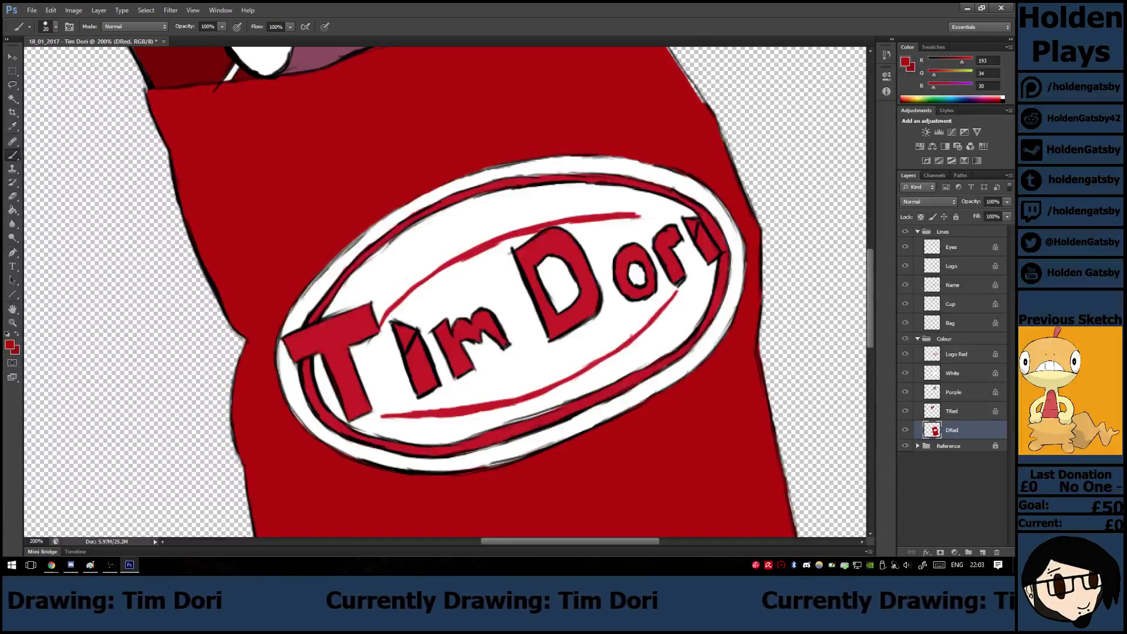
{"action": "scroll", "coordinate": [444, 291], "scroll_direction": "up", "scroll_amount": 3}
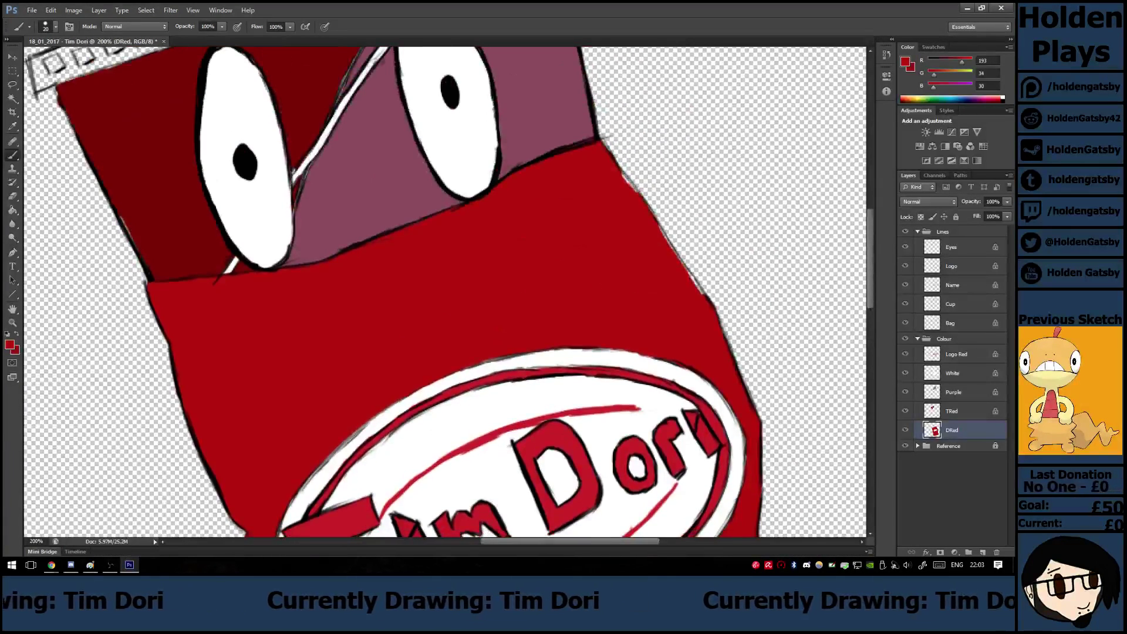
{"action": "left_click_drag", "start_coordinate": [624, 176], "coordinate": [702, 295]}
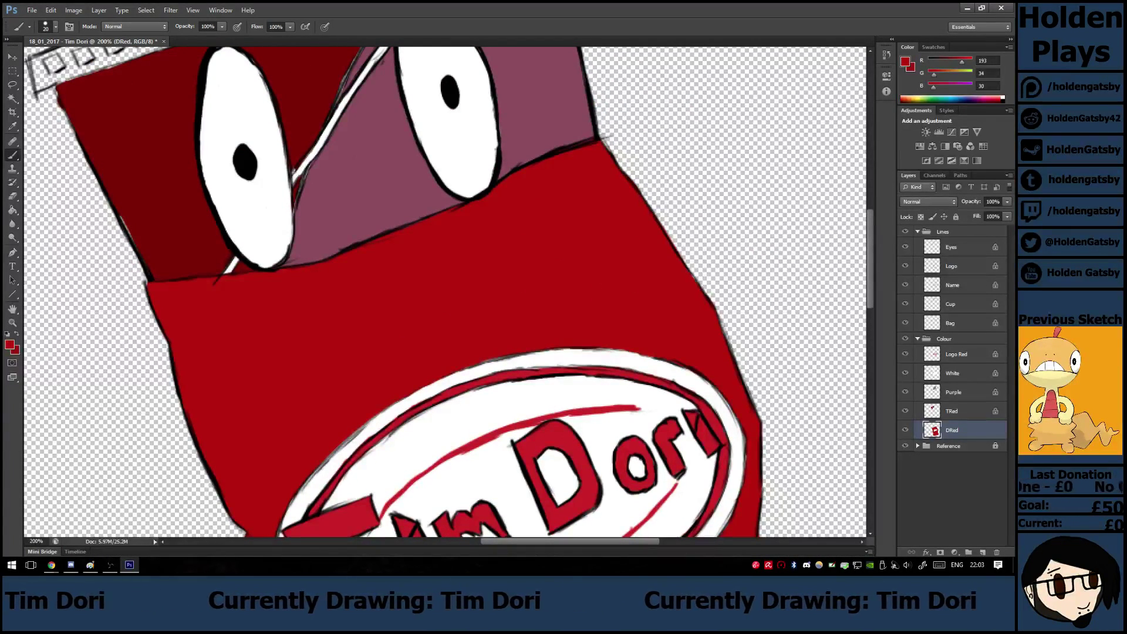
{"action": "key", "text": "e"}
{"action": "key", "text": "b"}
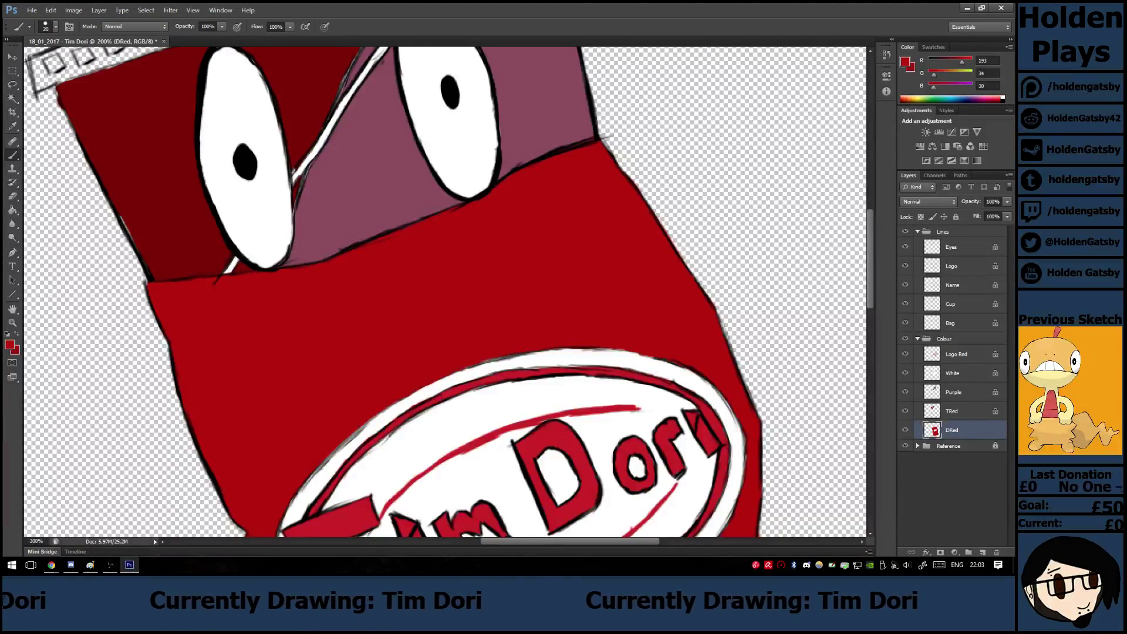
{"action": "key", "text": "e"}
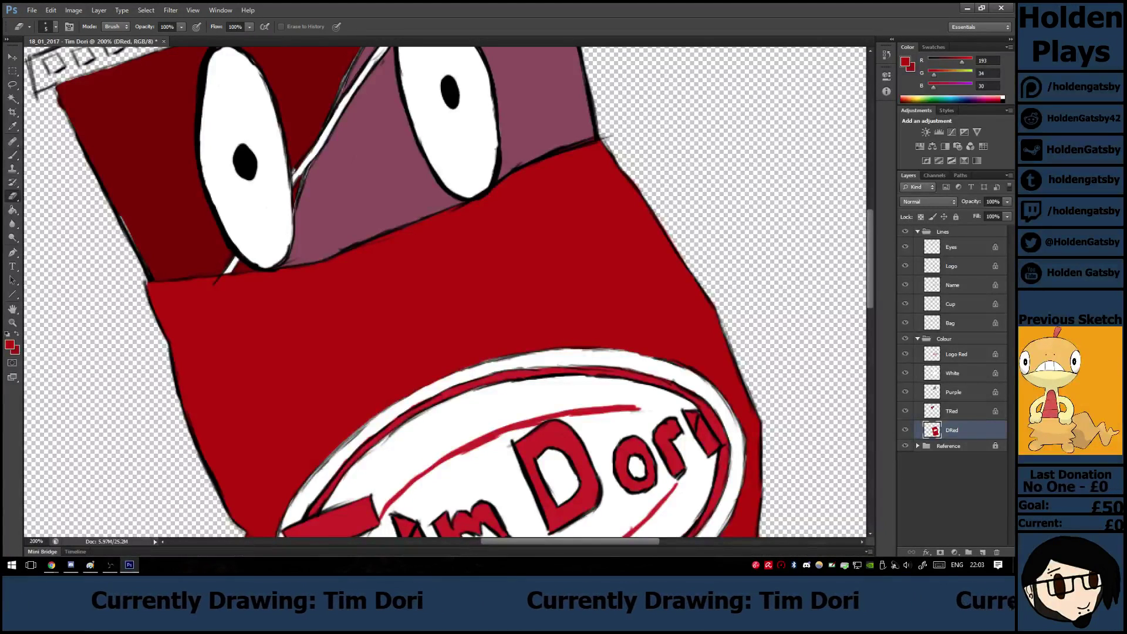
Sample the dark red around the left eye as the painting colour and lock the image pixels of the DRed layer.
{"action": "scroll", "coordinate": [446, 294], "scroll_direction": "up", "scroll_amount": 5}
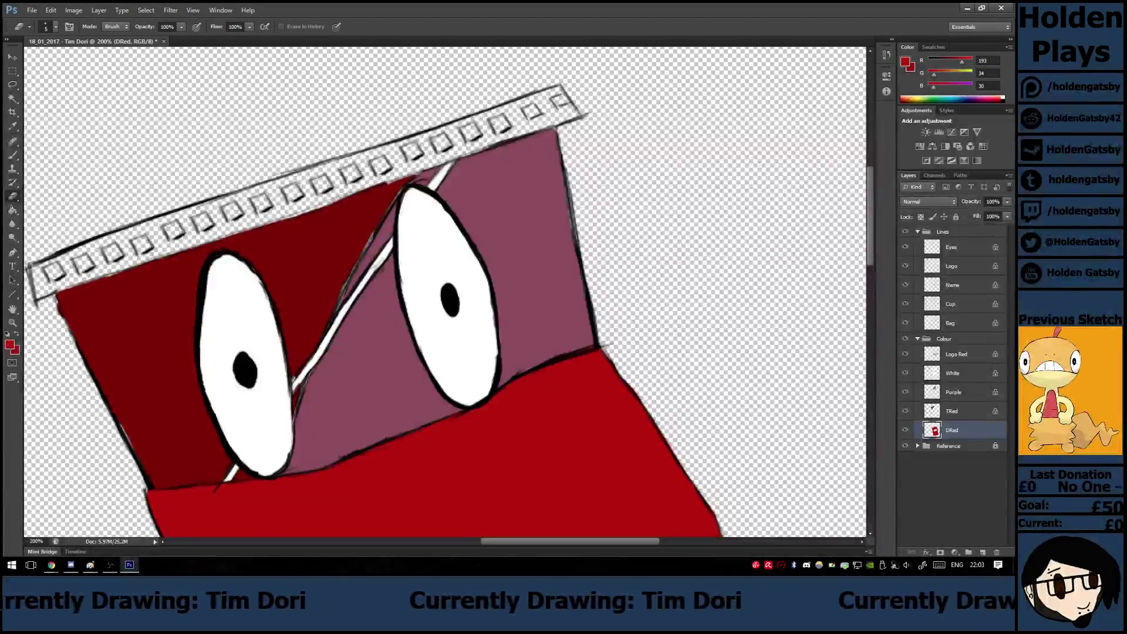
{"action": "key", "text": "i"}
{"action": "left_click", "coordinate": [128, 287]}
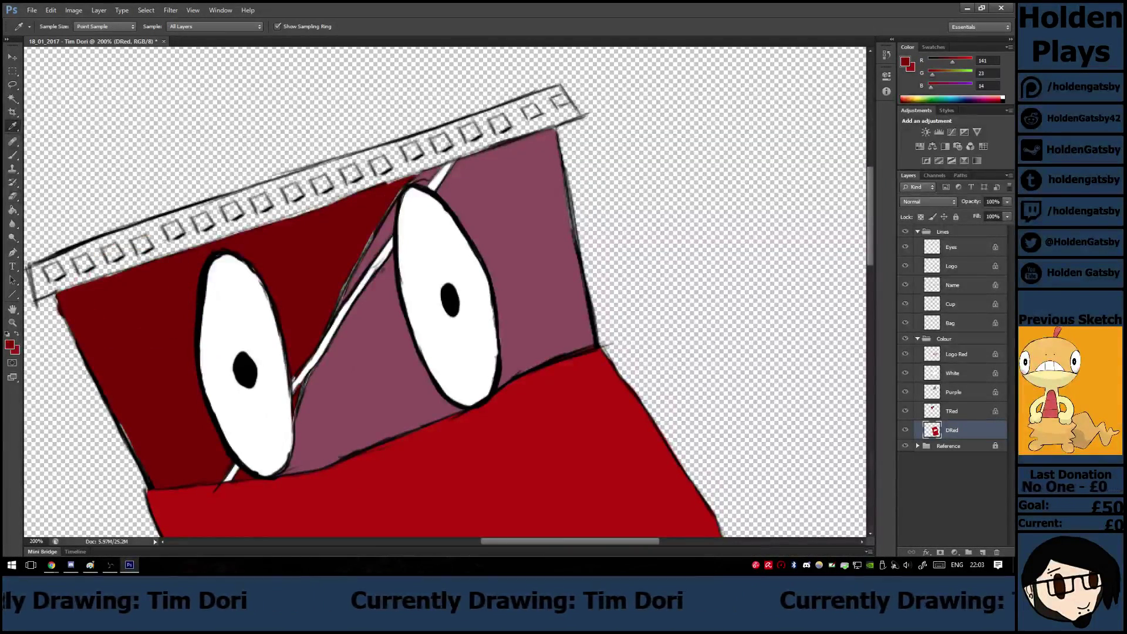
{"action": "key", "text": "b"}
{"action": "key", "text": "slash"}
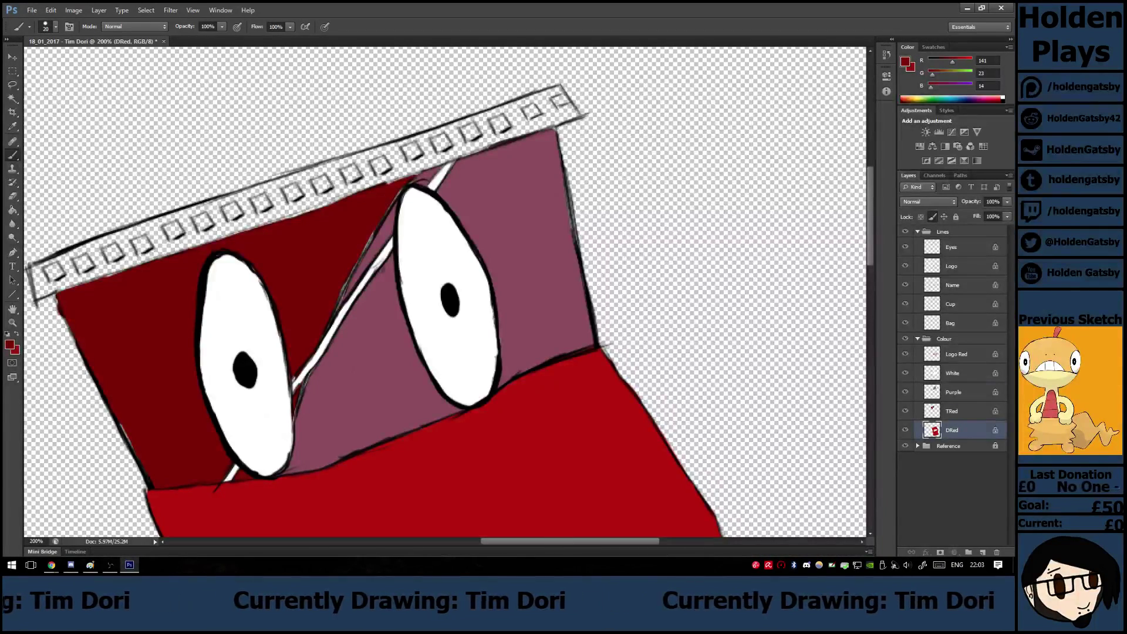
Unlock the TRed layer's image pixels and paint dark red into the gaps along the white diagonal stripe and the section's left outline.
{"action": "left_click", "coordinate": [960, 392]}
{"action": "left_click", "coordinate": [961, 411]}
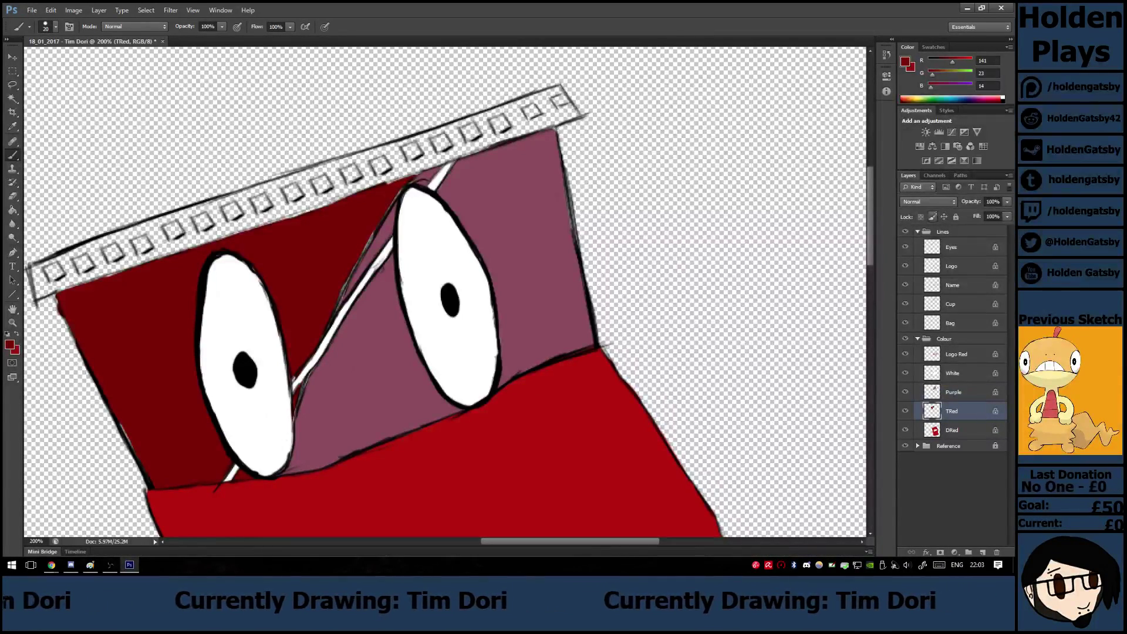
{"action": "left_click", "coordinate": [933, 217]}
{"action": "left_click_drag", "start_coordinate": [370, 236], "coordinate": [342, 295]}
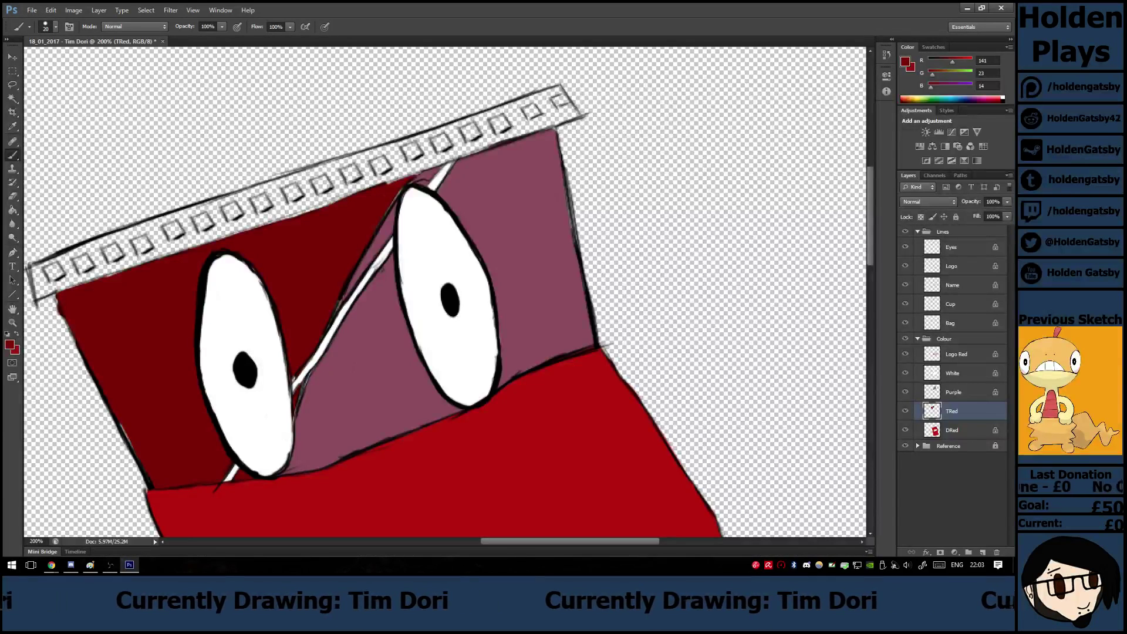
{"action": "left_click_drag", "start_coordinate": [394, 192], "coordinate": [400, 184]}
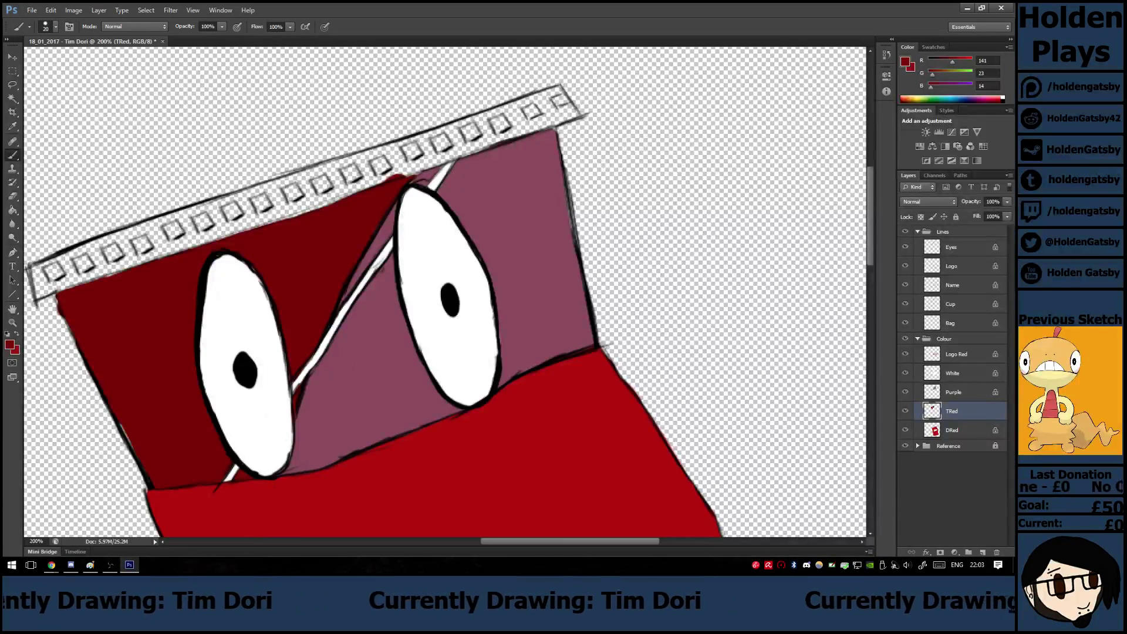
{"action": "left_click_drag", "start_coordinate": [122, 425], "coordinate": [136, 462]}
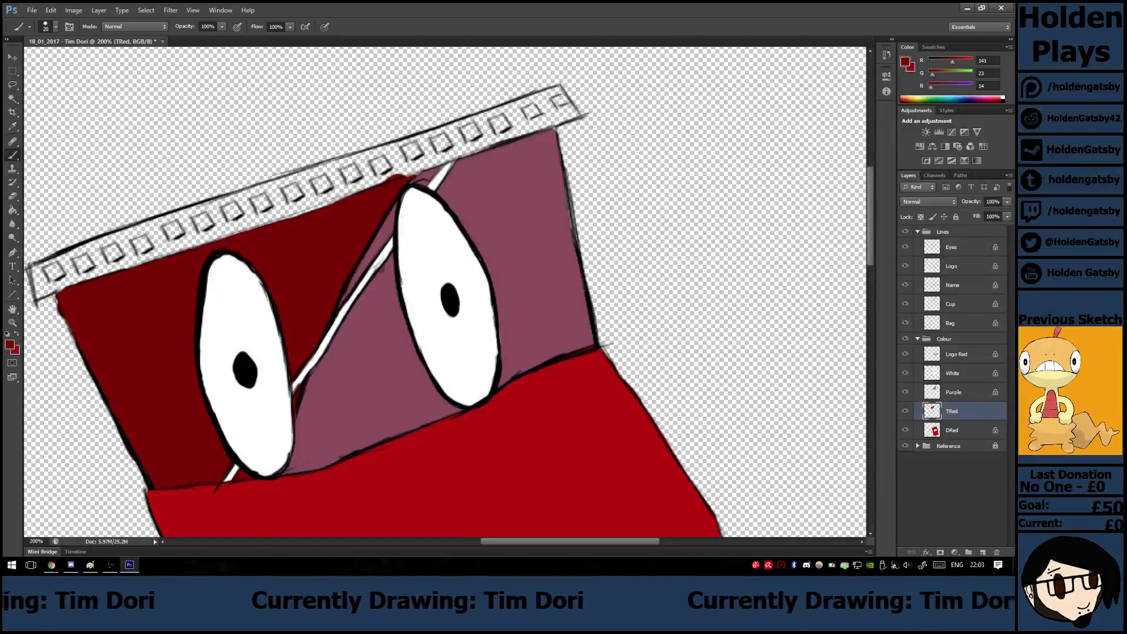
Erase the dark red overspill outside the left outline and along the perforated top strip above the right eye on the TRed layer.
{"action": "key", "text": "e"}
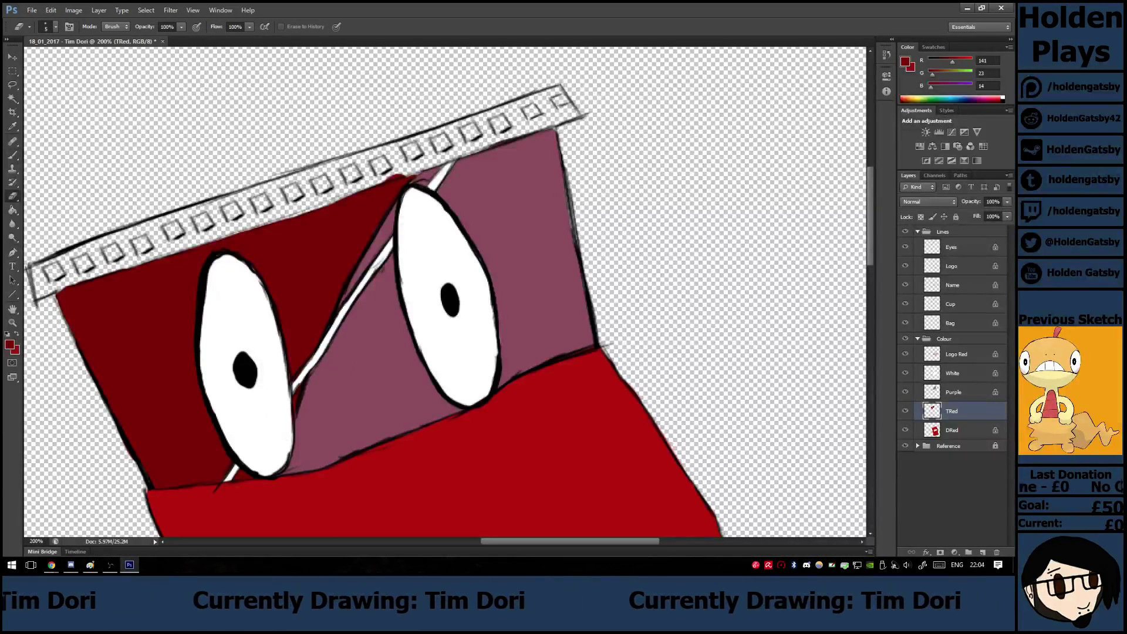
{"action": "left_click_drag", "start_coordinate": [120, 433], "coordinate": [135, 461]}
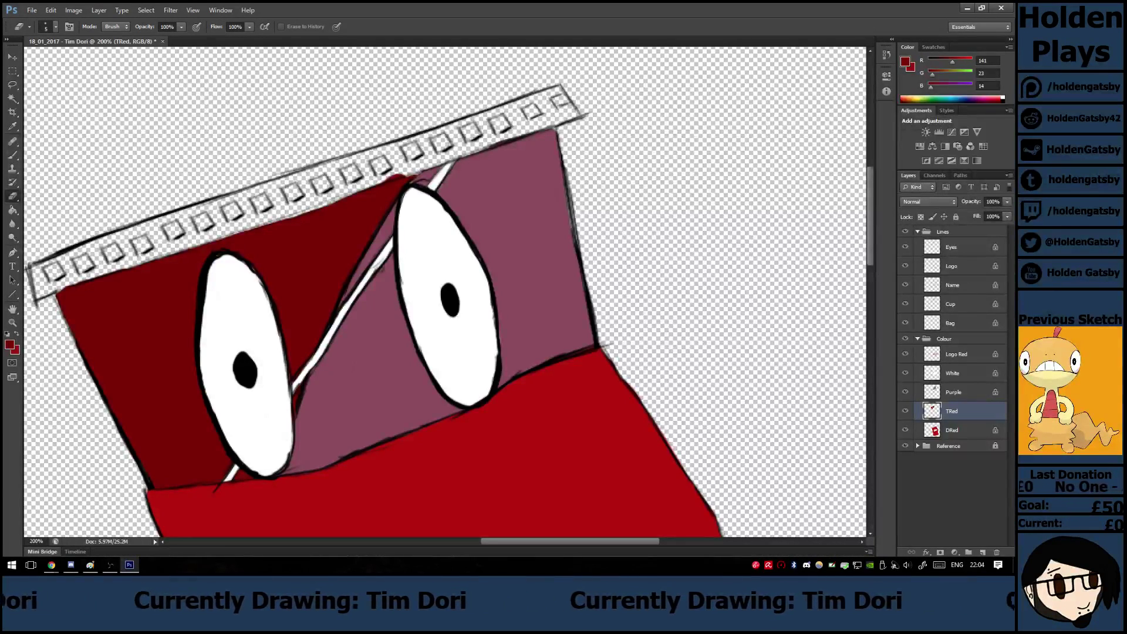
{"action": "mouse_move", "coordinate": [401, 175]}
{"action": "left_mouse_down"}
{"action": "mouse_move", "coordinate": [380, 183]}
{"action": "mouse_move", "coordinate": [424, 169]}
{"action": "left_mouse_up"}
{"action": "key", "text": "b"}
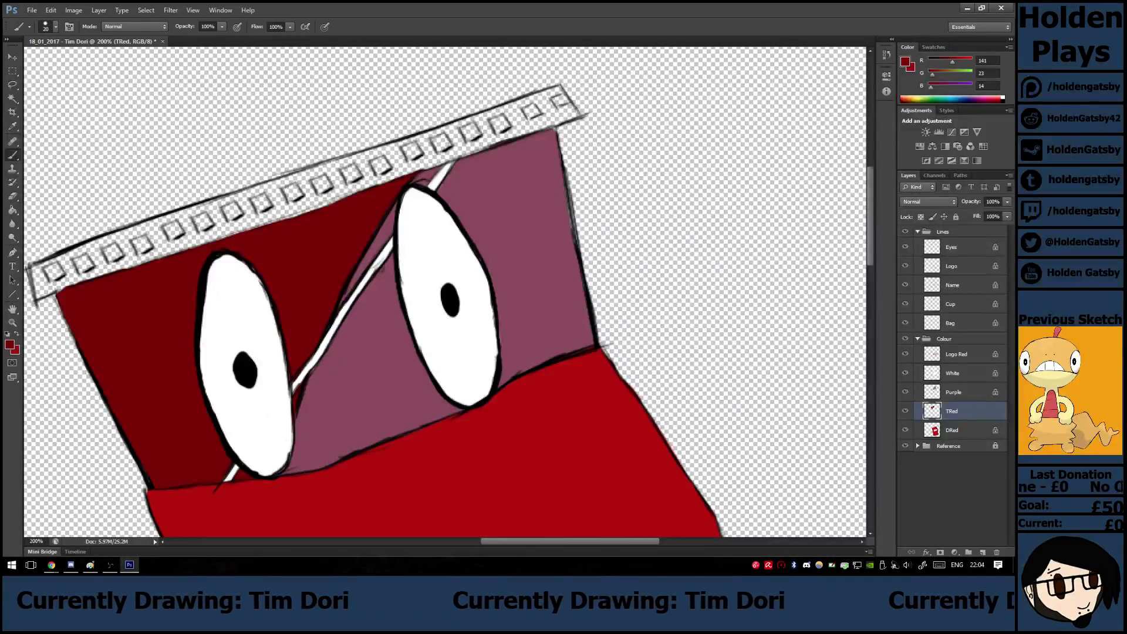
{"action": "key", "text": "e"}
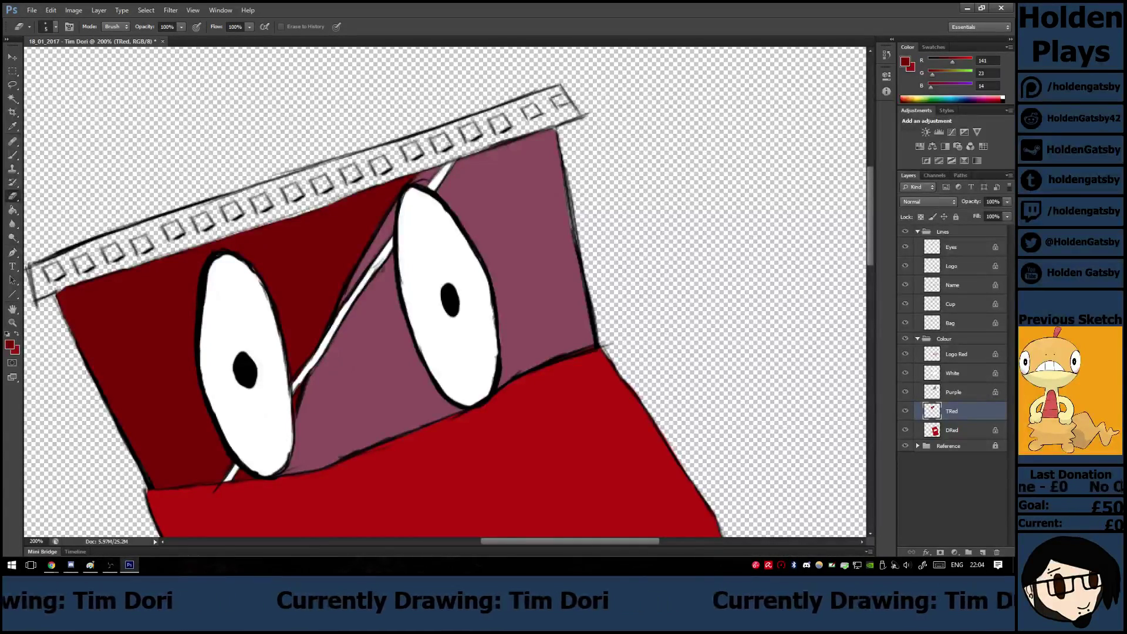
Examine the coloured top section, eyes and bag for remaining gaps or overspill.
{"action": "key", "text": "ctrl+plus"}
{"action": "key", "text": "ctrl+minus"}
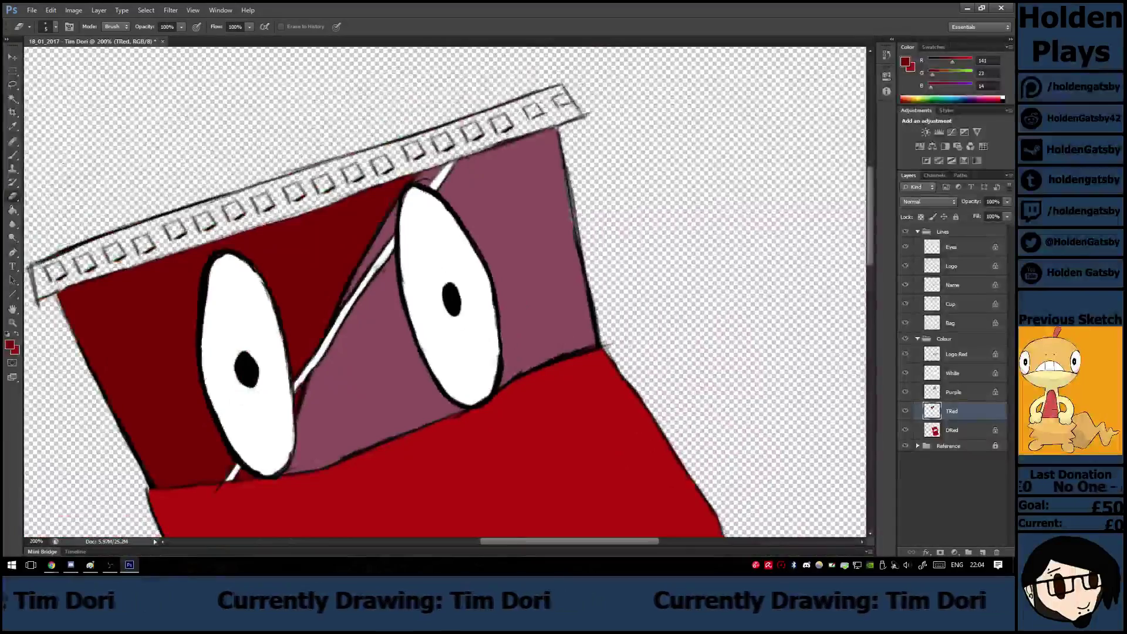
{"action": "key", "text": "ctrl+plus"}
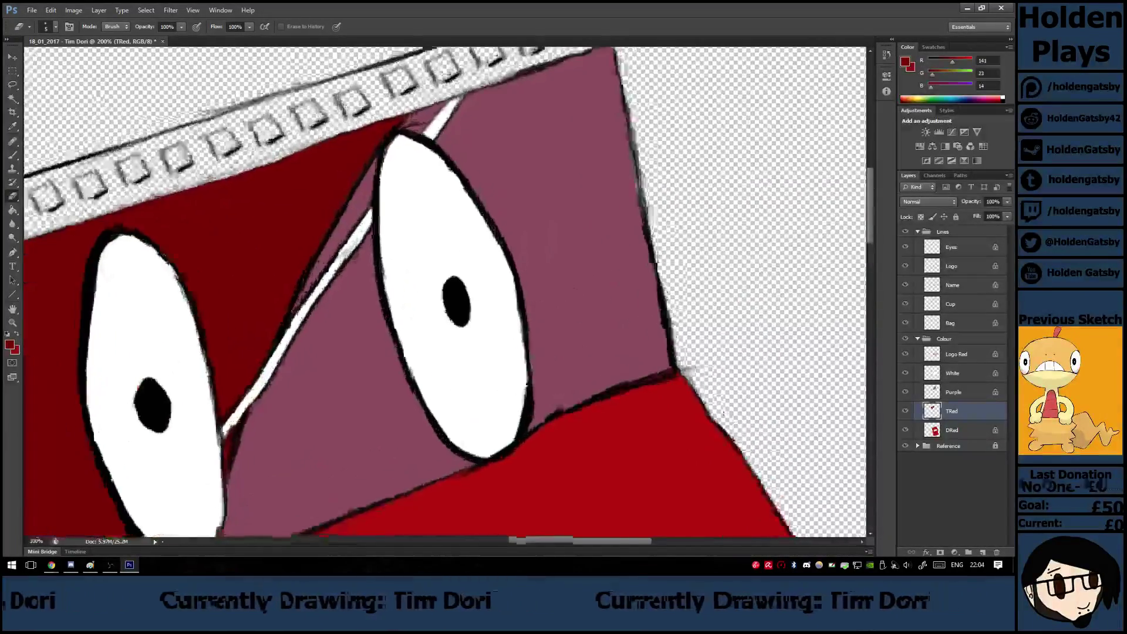
{"action": "key", "text": "ctrl+minus"}
{"action": "key", "text": "ctrl+minus"}
{"action": "scroll", "coordinate": [372, 294], "scroll_direction": "down", "scroll_amount": 5}
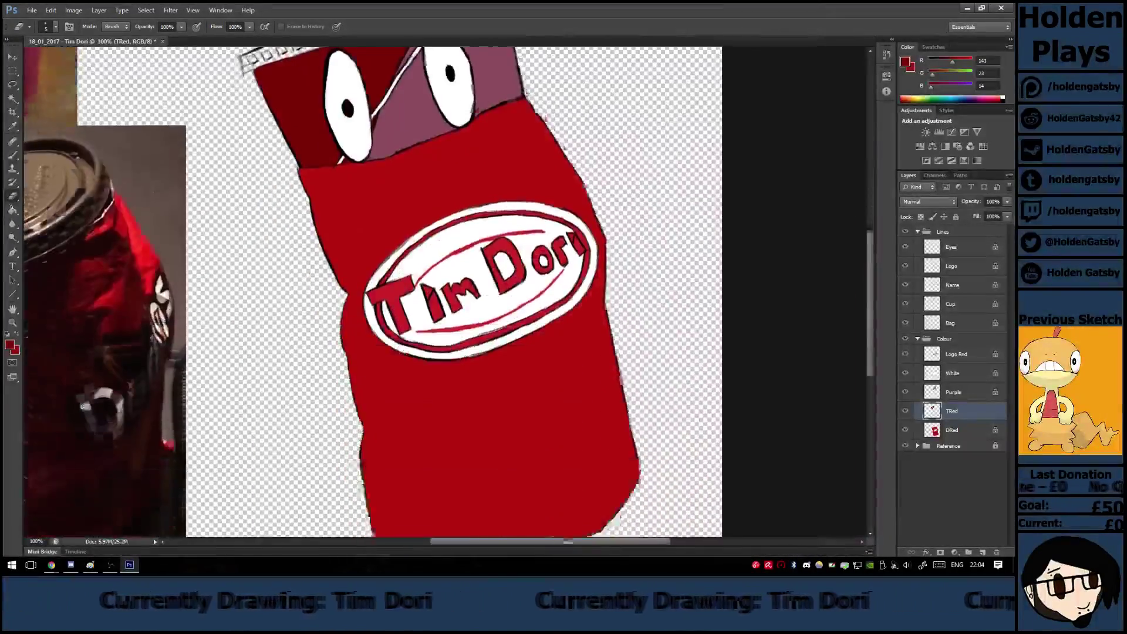
{"action": "scroll", "coordinate": [373, 294], "scroll_direction": "up", "scroll_amount": 1}
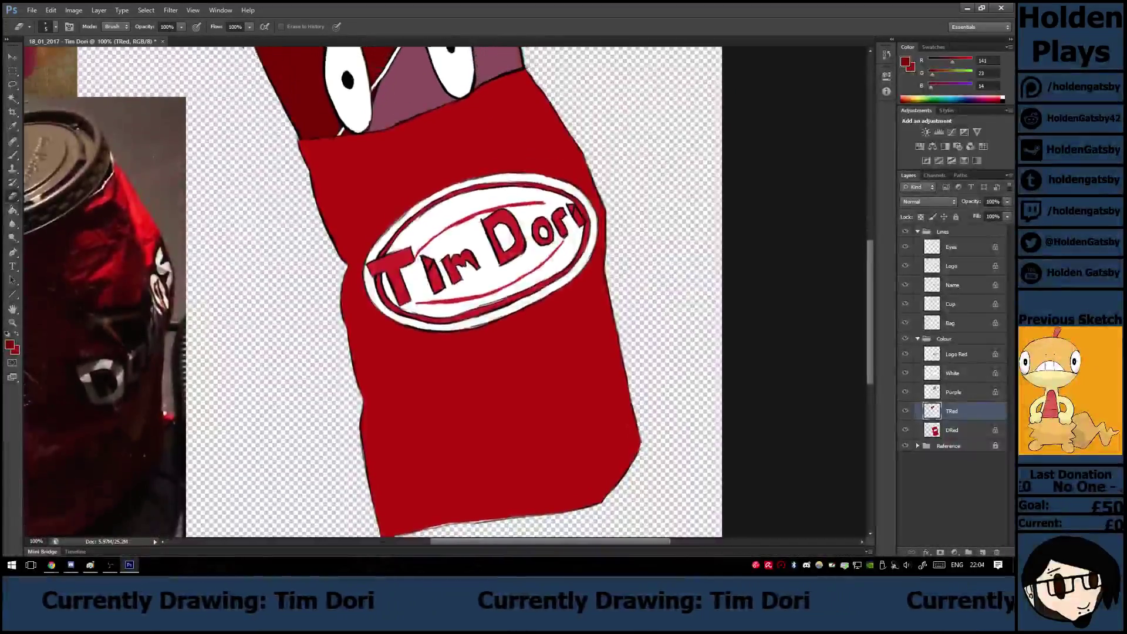
{"action": "scroll", "coordinate": [373, 293], "scroll_direction": "up", "scroll_amount": 5}
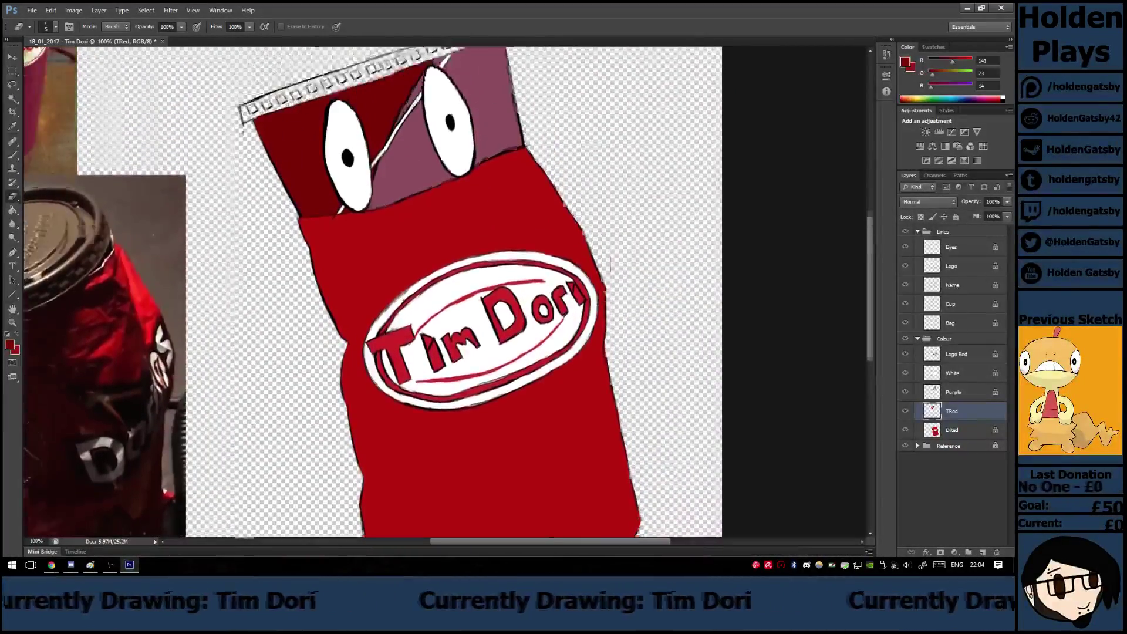
{"action": "key", "text": "ctrl+plus"}
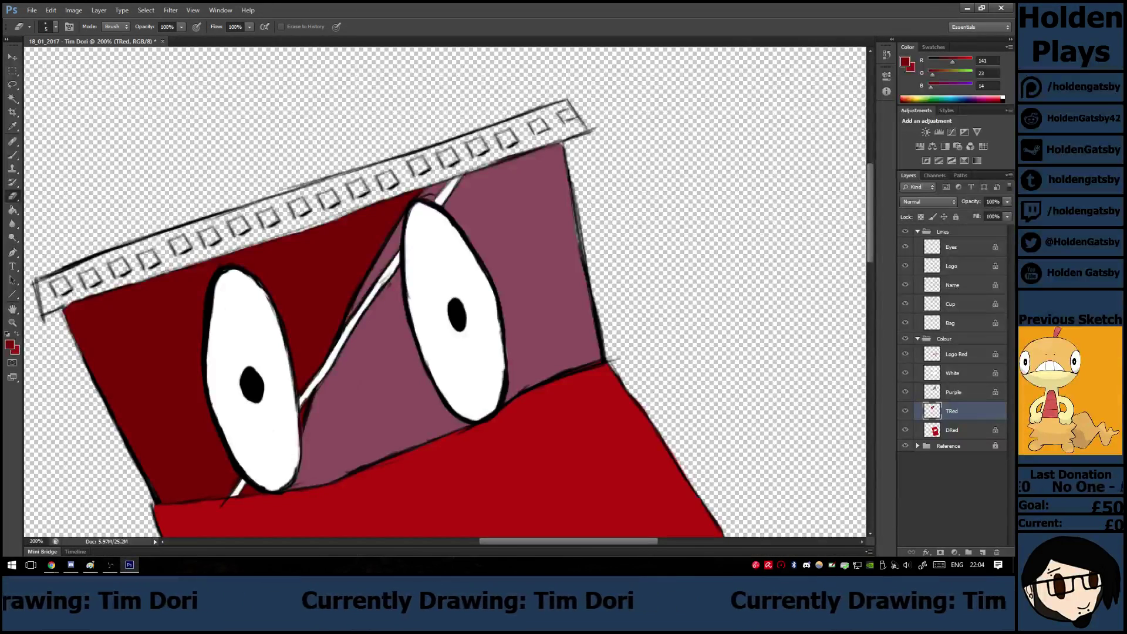
Lock the TRed layer's image pixels, then unlock the Cup line layer and erase its stray marks along the white diagonal stripe.
{"action": "left_click", "coordinate": [934, 218]}
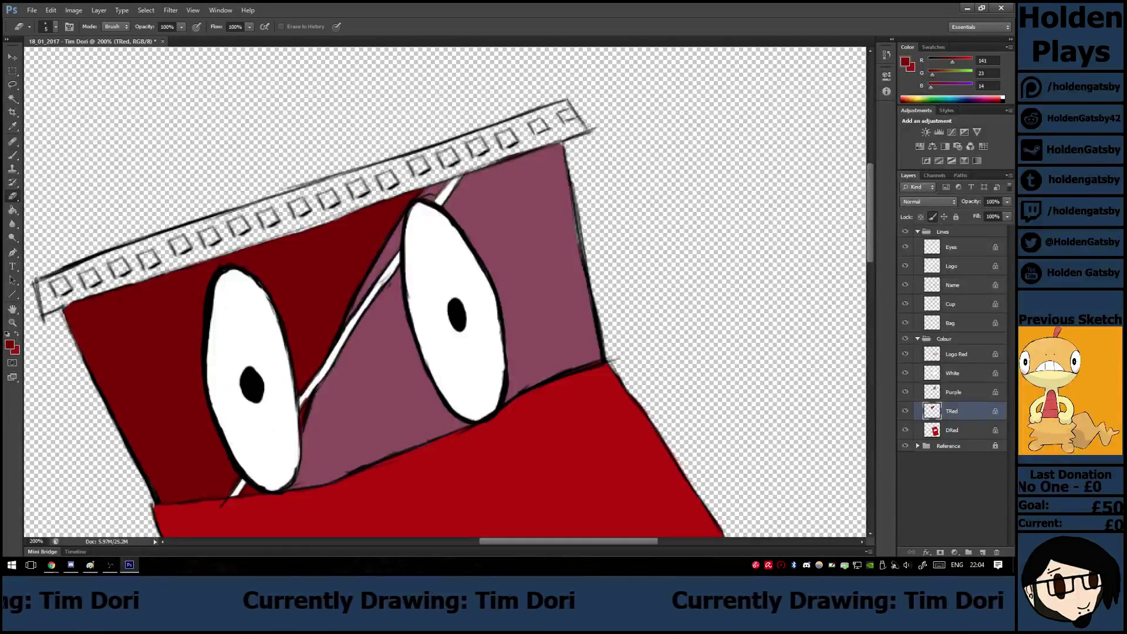
{"action": "left_click", "coordinate": [959, 303]}
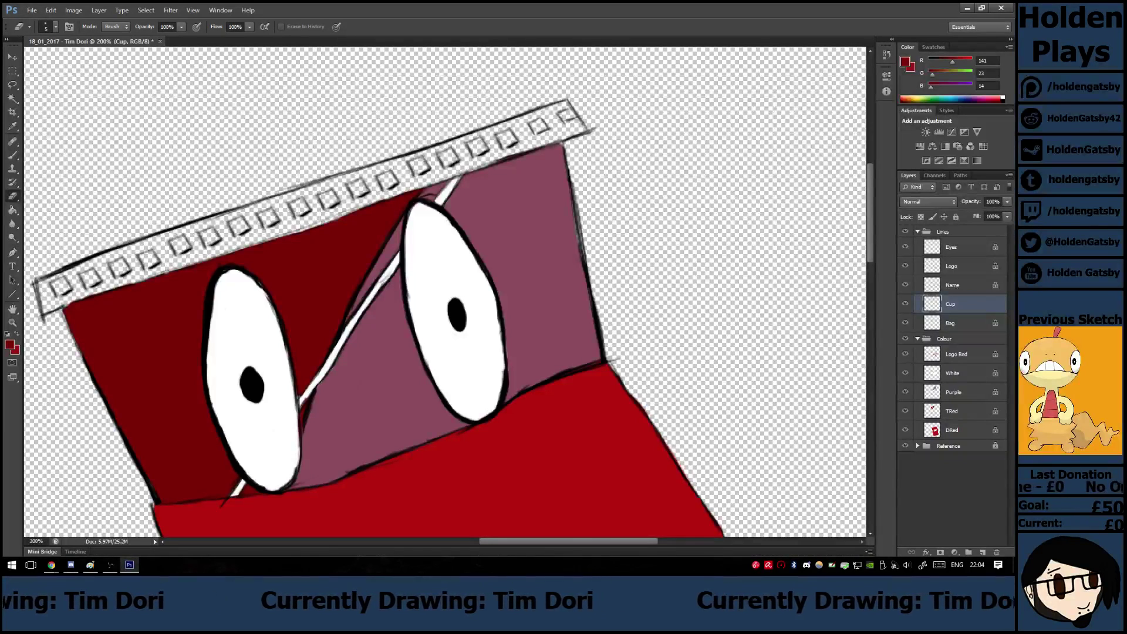
{"action": "left_click_drag", "start_coordinate": [388, 277], "coordinate": [352, 330]}
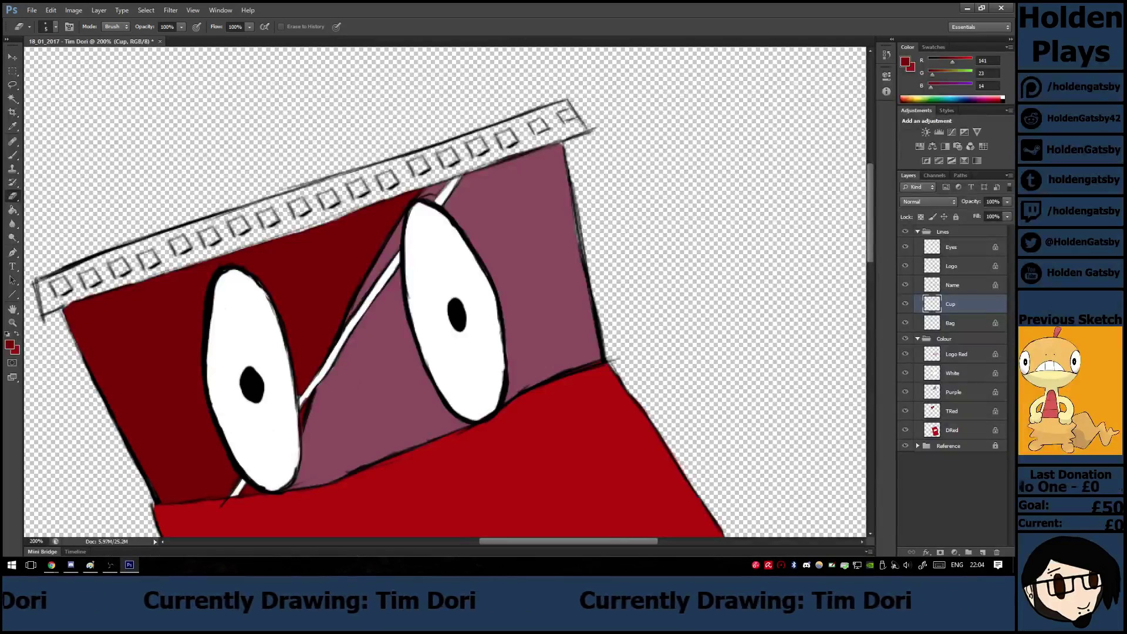
{"action": "left_click_drag", "start_coordinate": [392, 258], "coordinate": [384, 270]}
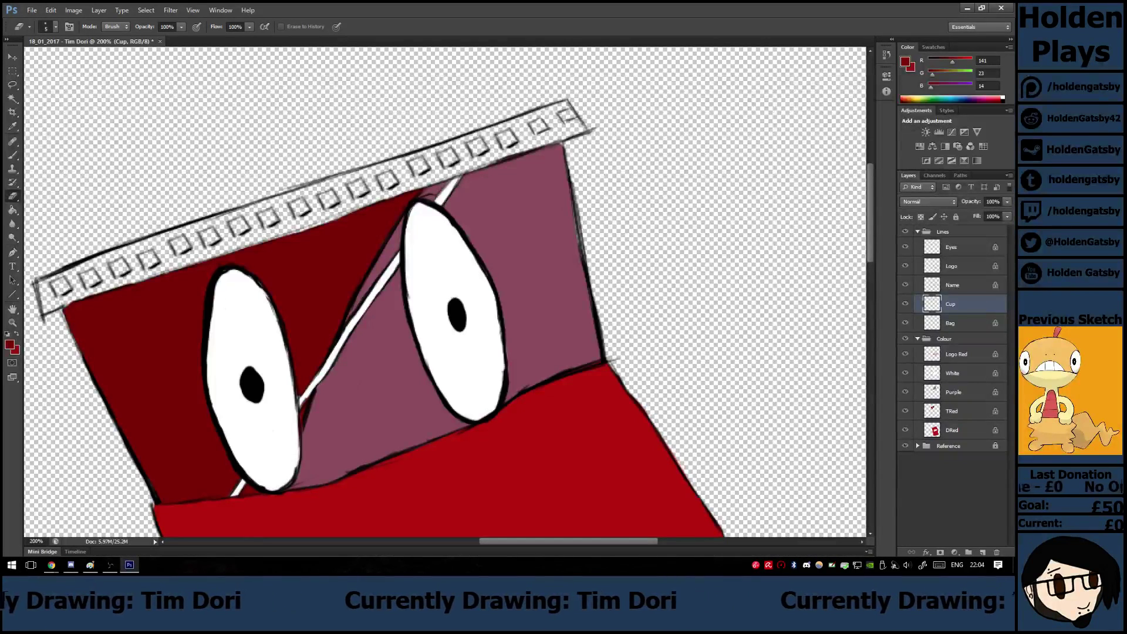
{"action": "left_click_drag", "start_coordinate": [312, 404], "coordinate": [303, 431]}
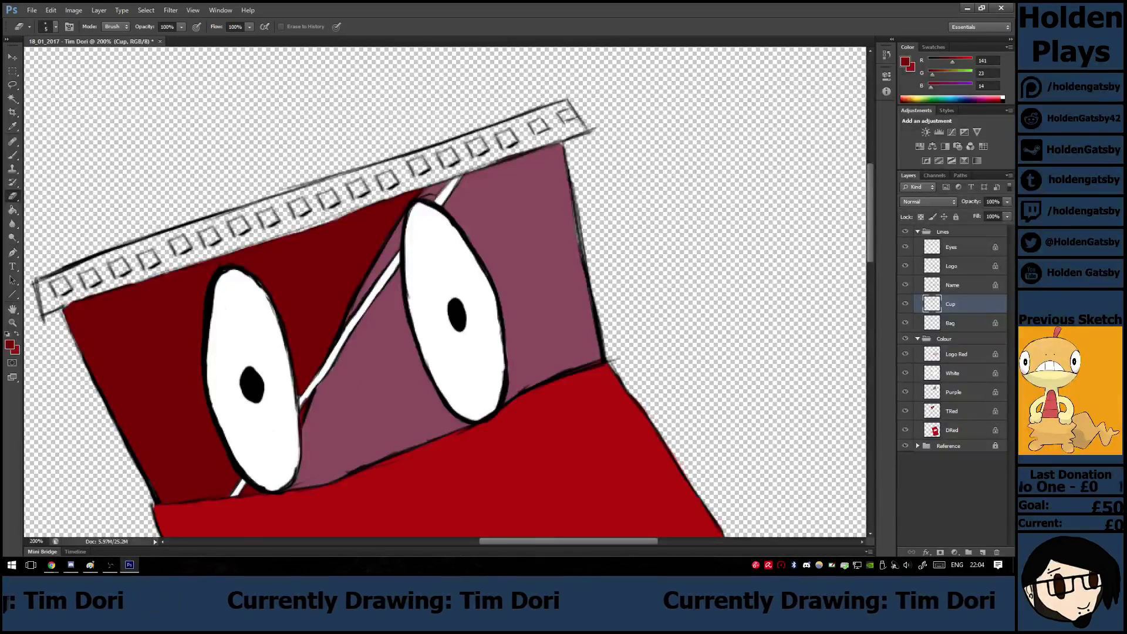
{"action": "left_click", "coordinate": [12, 155]}
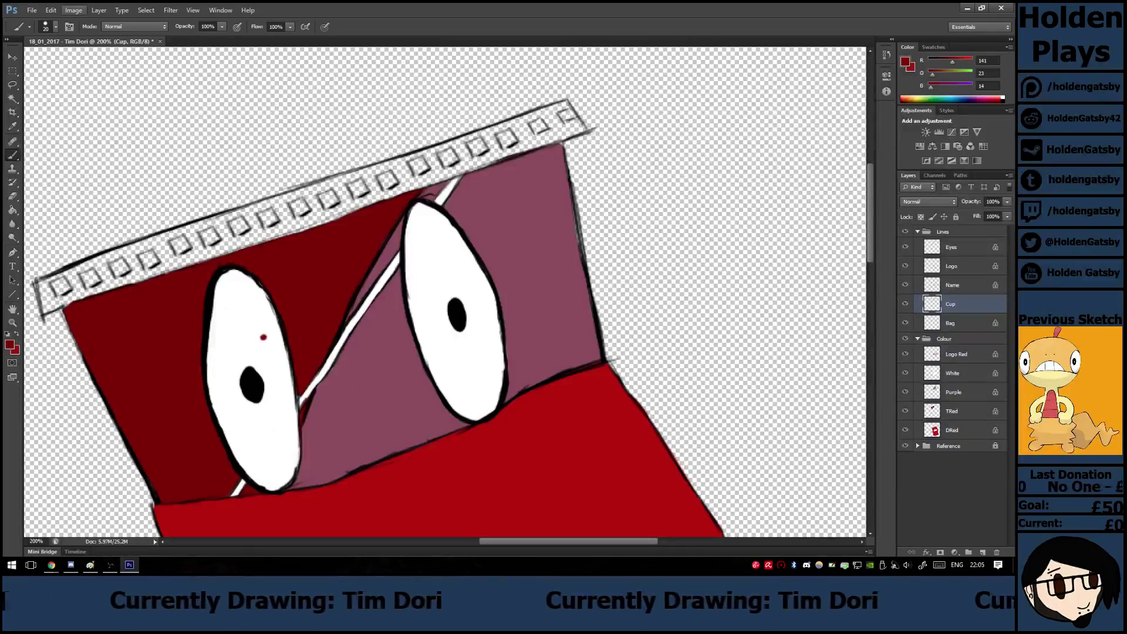
{"action": "left_click", "coordinate": [51, 10]}
{"action": "left_click", "coordinate": [65, 22]}
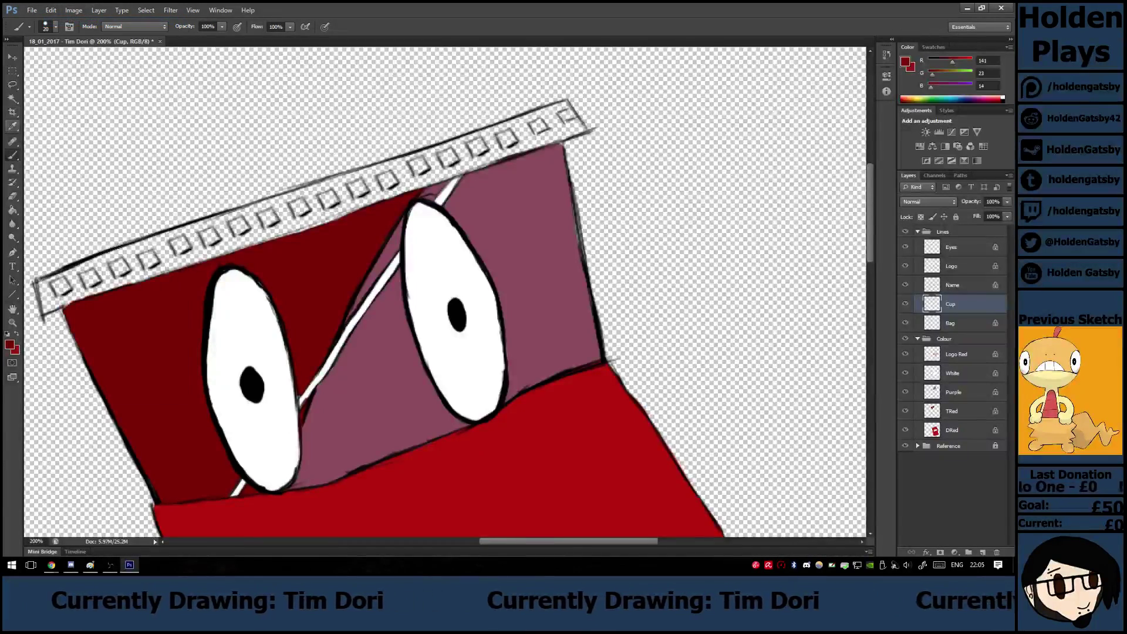
Sample white from the left eye as the painting colour, reduce the brush size and lock the Cup layer's image pixels.
{"action": "left_click", "coordinate": [12, 125]}
{"action": "left_click", "coordinate": [238, 301]}
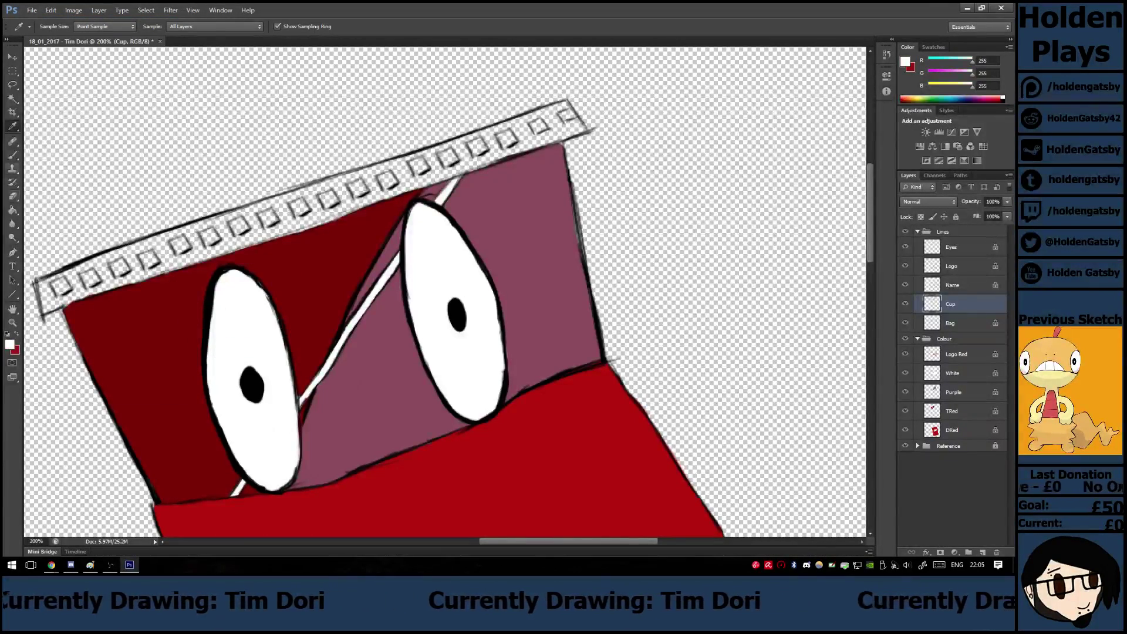
{"action": "key", "text": "b"}
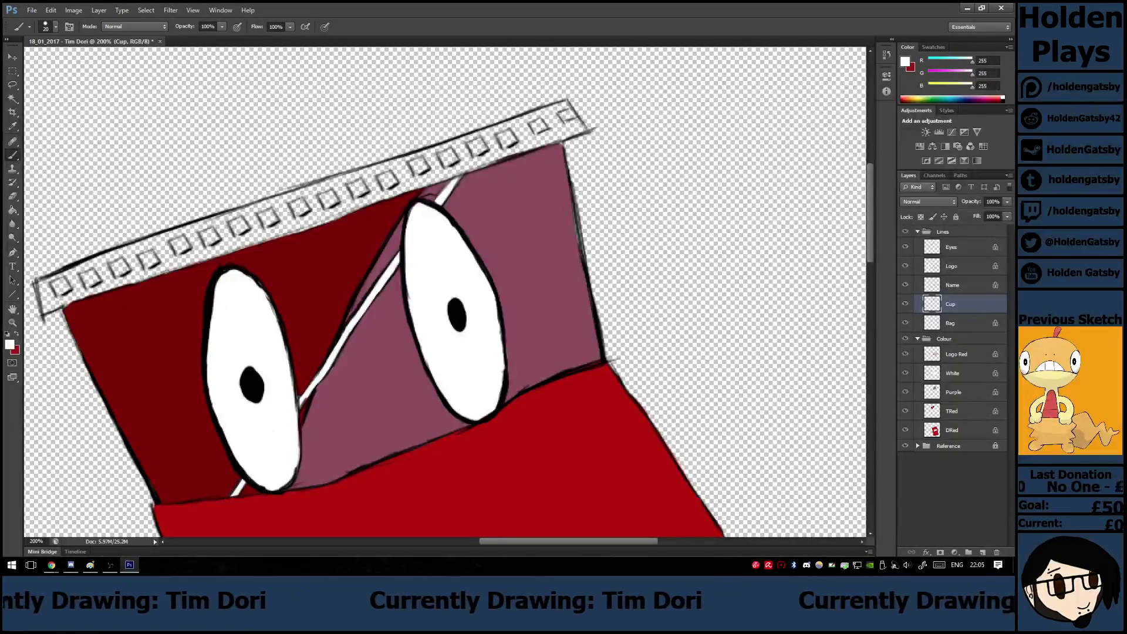
{"action": "right_click", "coordinate": [526, 401]}
{"action": "left_click_drag", "start_coordinate": [541, 425], "coordinate": [538, 426]}
{"action": "key", "text": "Return"}
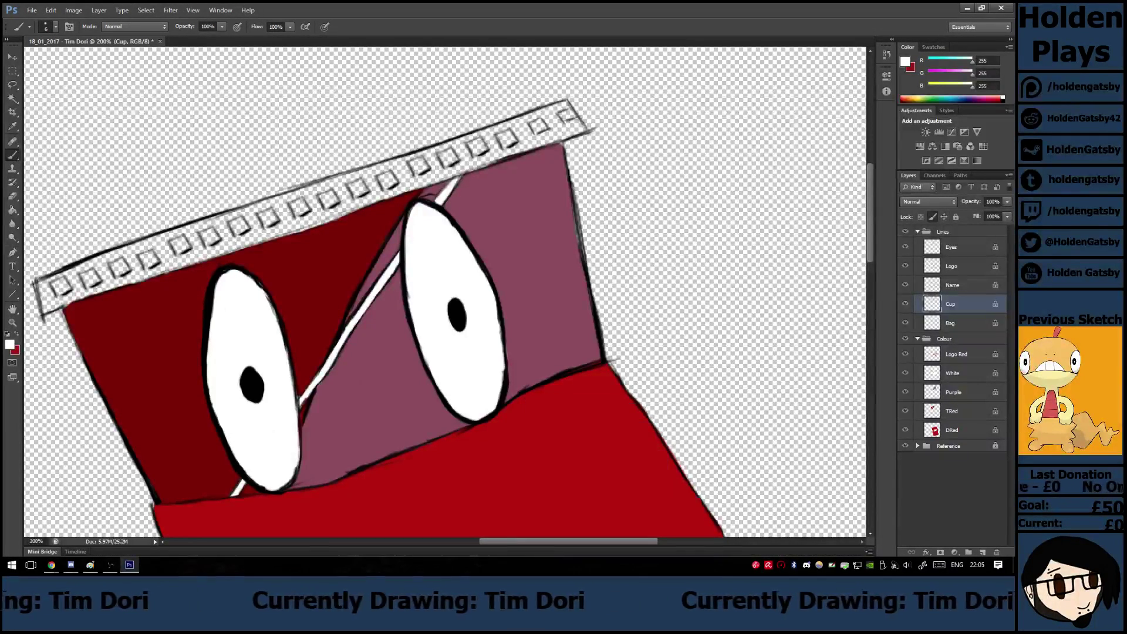
Unlock the White layer's image pixels and paint white into the gap at the diagonal stripe's end beside the left eye.
{"action": "left_click", "coordinate": [963, 372]}
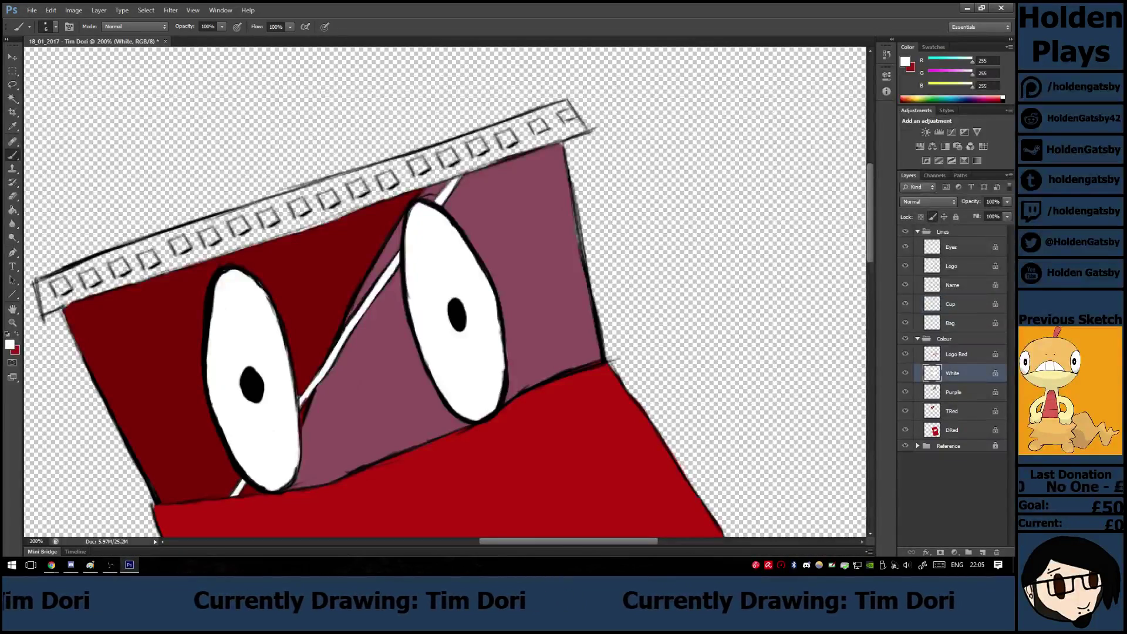
{"action": "left_click", "coordinate": [933, 217]}
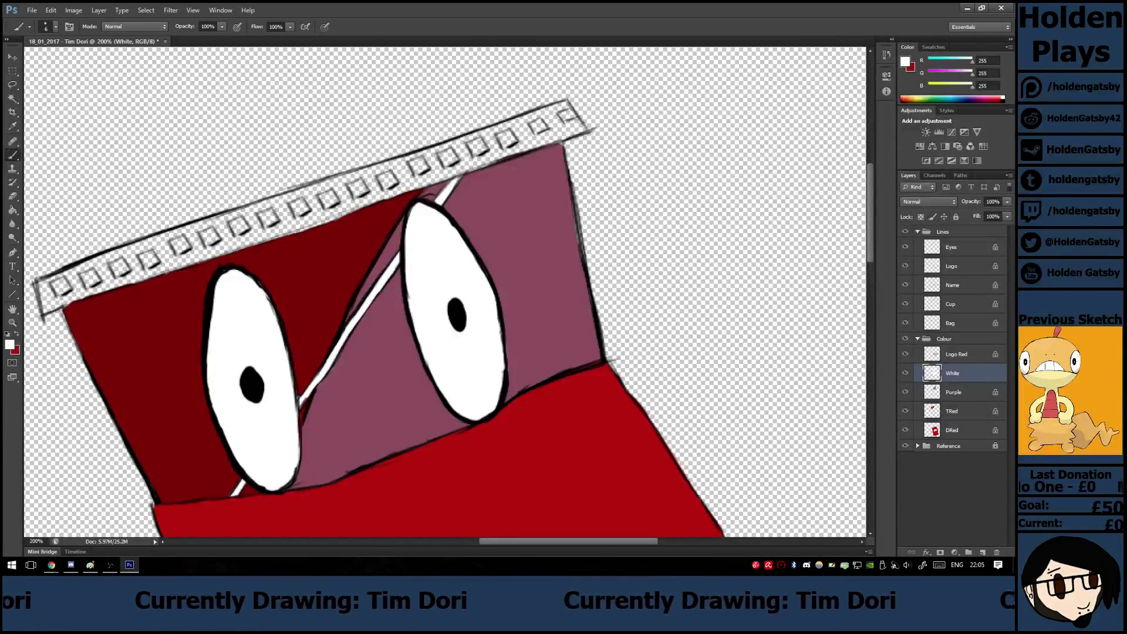
{"action": "key", "text": "ctrl+plus"}
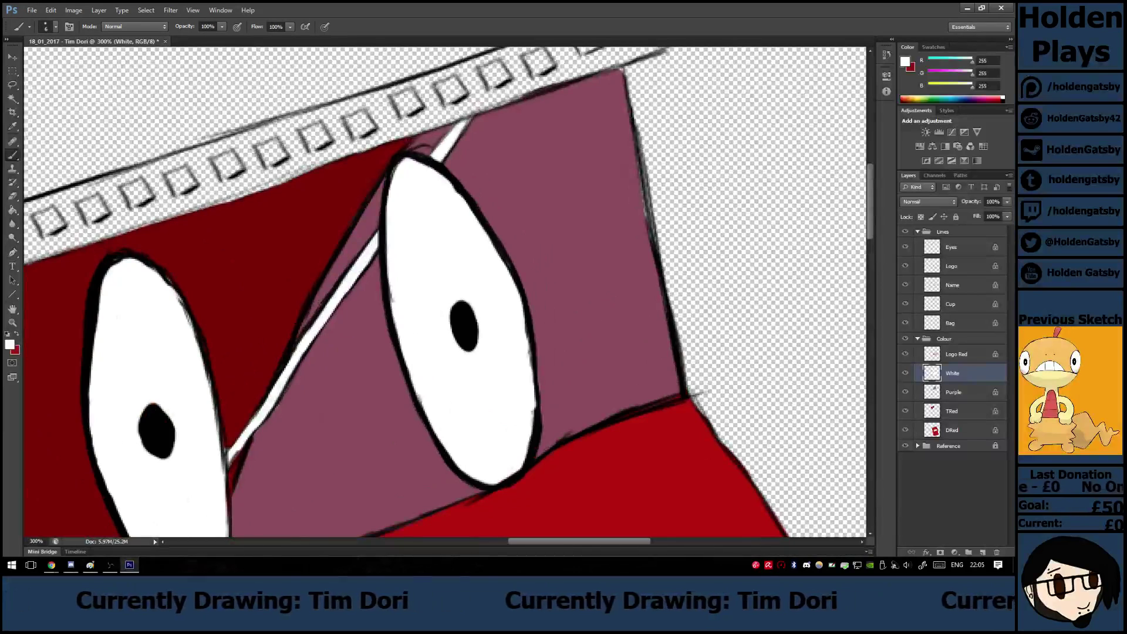
{"action": "left_click_drag", "start_coordinate": [234, 461], "coordinate": [237, 456]}
{"action": "key", "text": "e"}
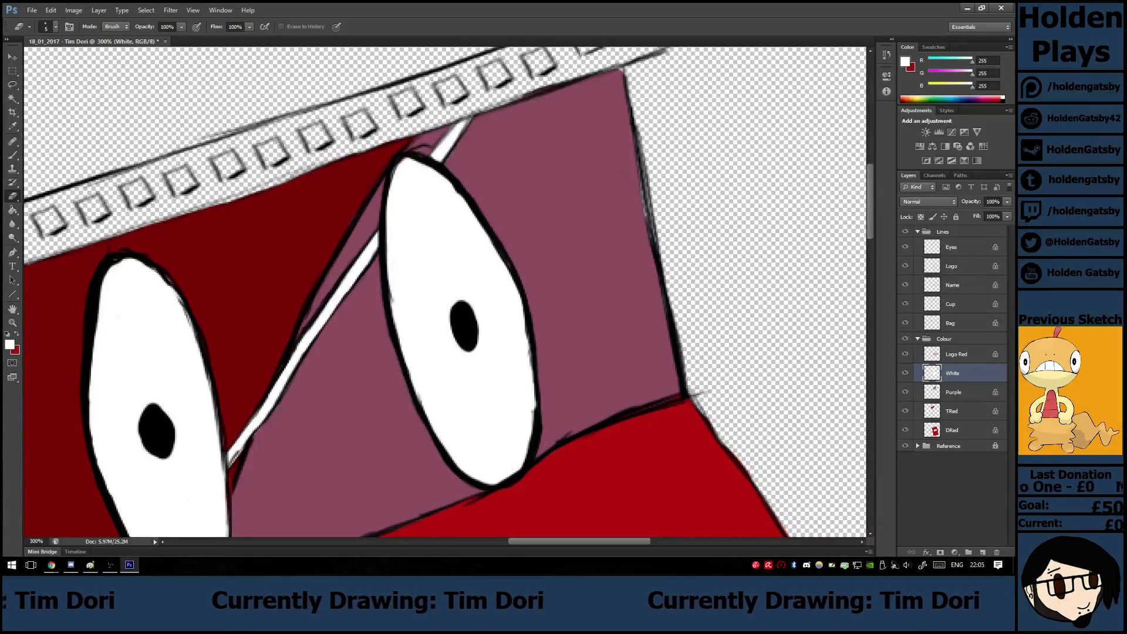
Lock the White layer, then unlock the Eyes layer, erase the stray line above the right eye and lock it again.
{"action": "left_click", "coordinate": [932, 217]}
{"action": "left_click", "coordinate": [963, 246]}
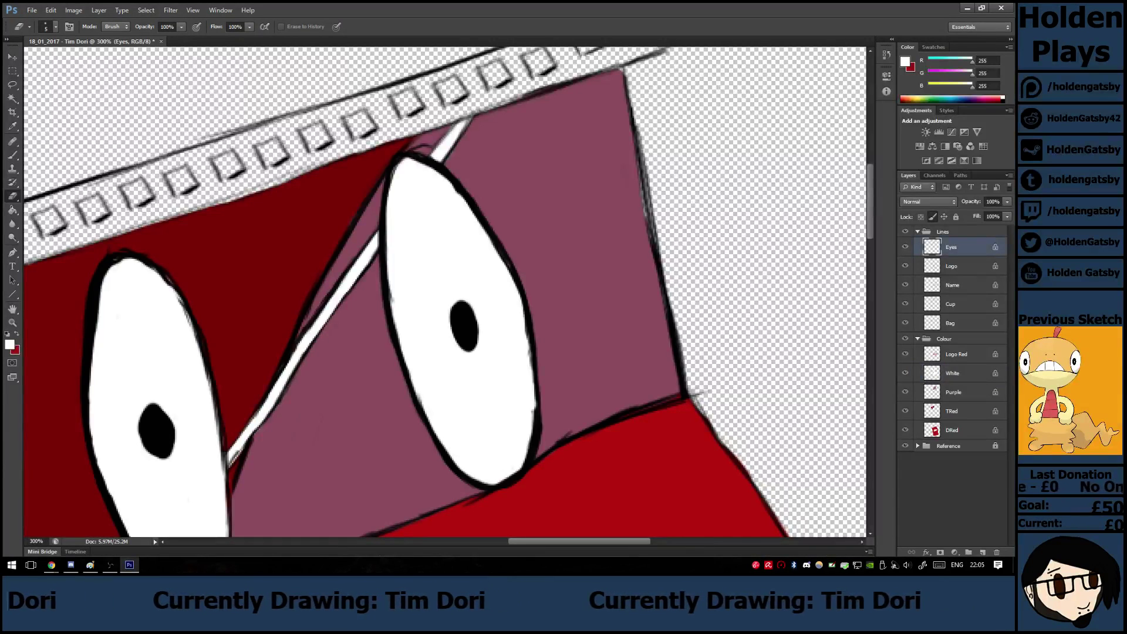
{"action": "key", "text": "slash"}
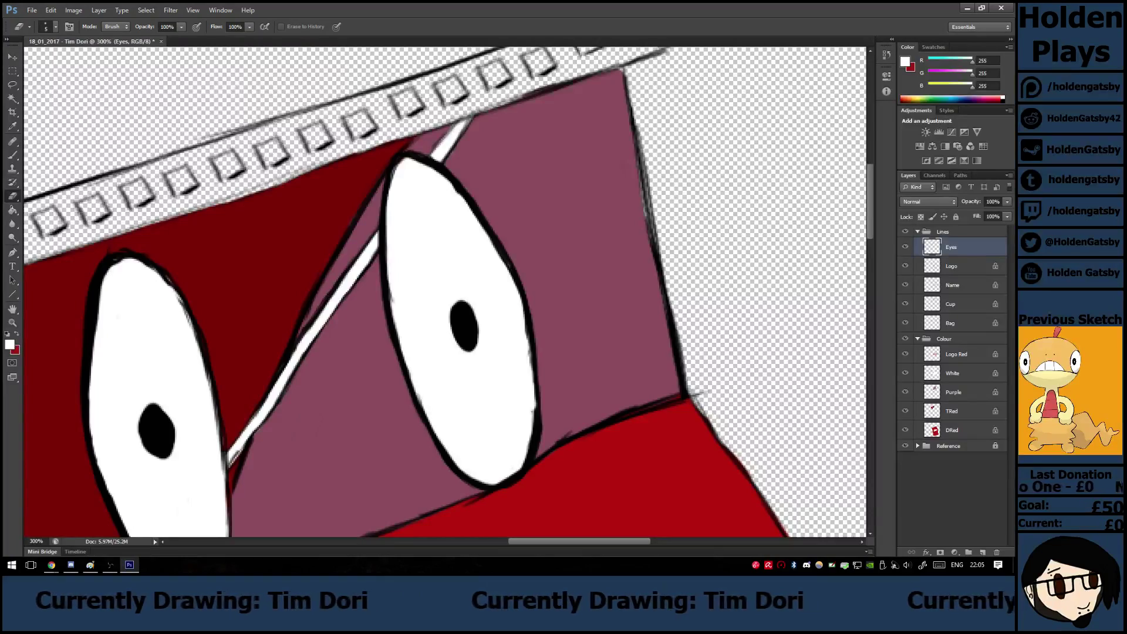
{"action": "key", "text": "ctrl+minus"}
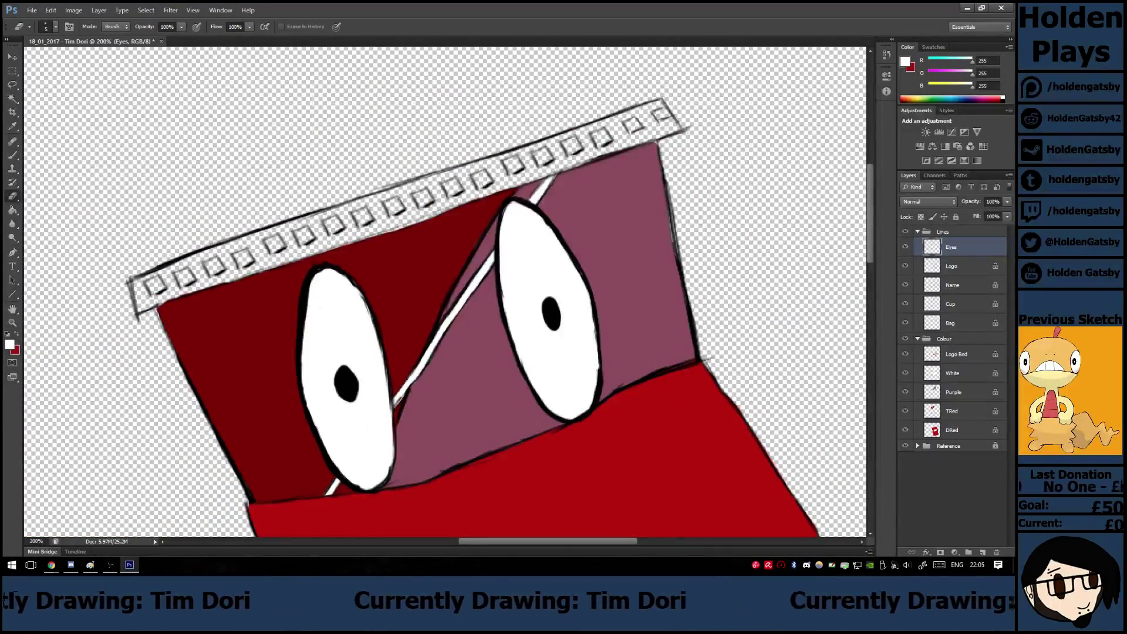
{"action": "left_click", "coordinate": [933, 217]}
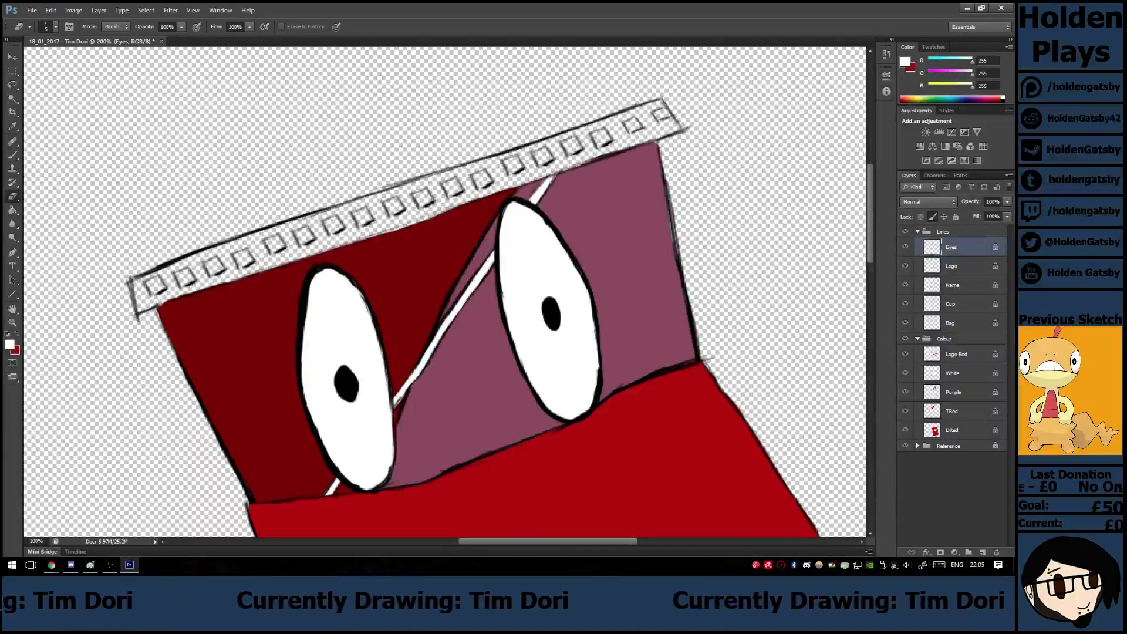
Unlock the Bag line layer's image pixels for a touch-up and lock them again.
{"action": "left_click", "coordinate": [962, 323]}
{"action": "left_click", "coordinate": [934, 217]}
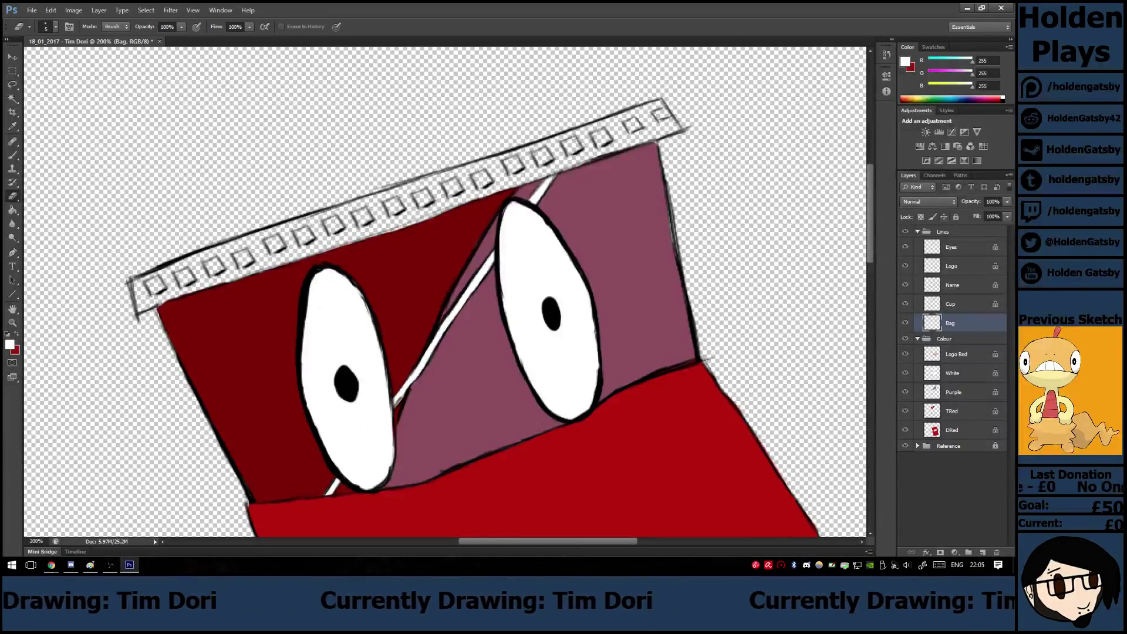
{"action": "left_click", "coordinate": [933, 216]}
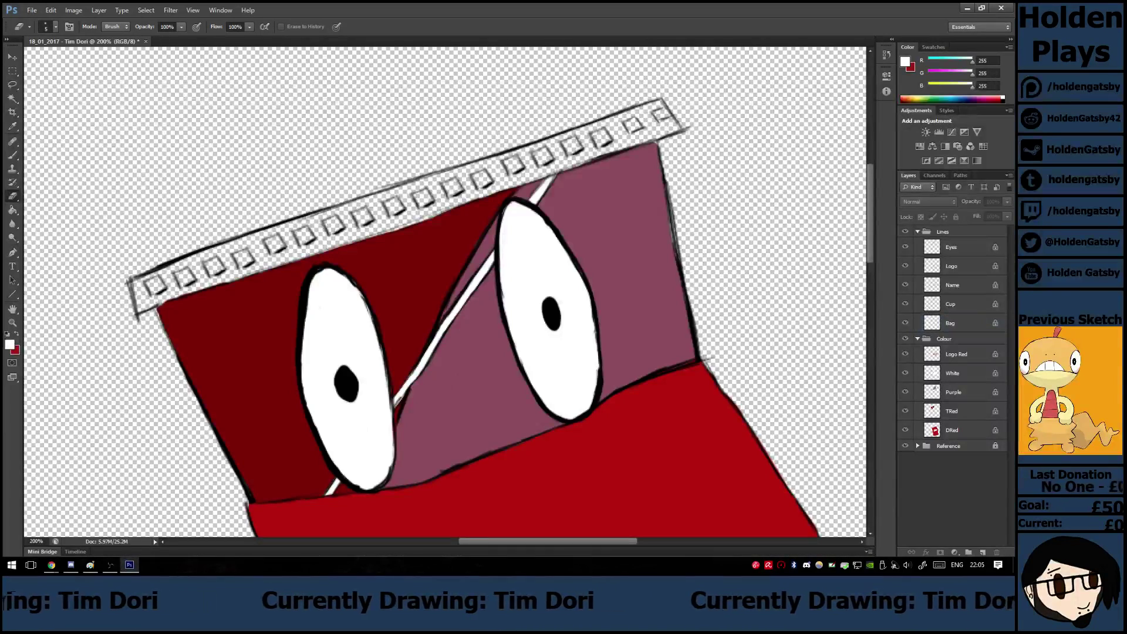
Add a new layer at the top of the Colour group, collapse the Lines group and make the new layer active.
{"action": "left_click", "coordinate": [983, 553]}
{"action": "left_click_drag", "start_coordinate": [954, 247], "coordinate": [954, 364]}
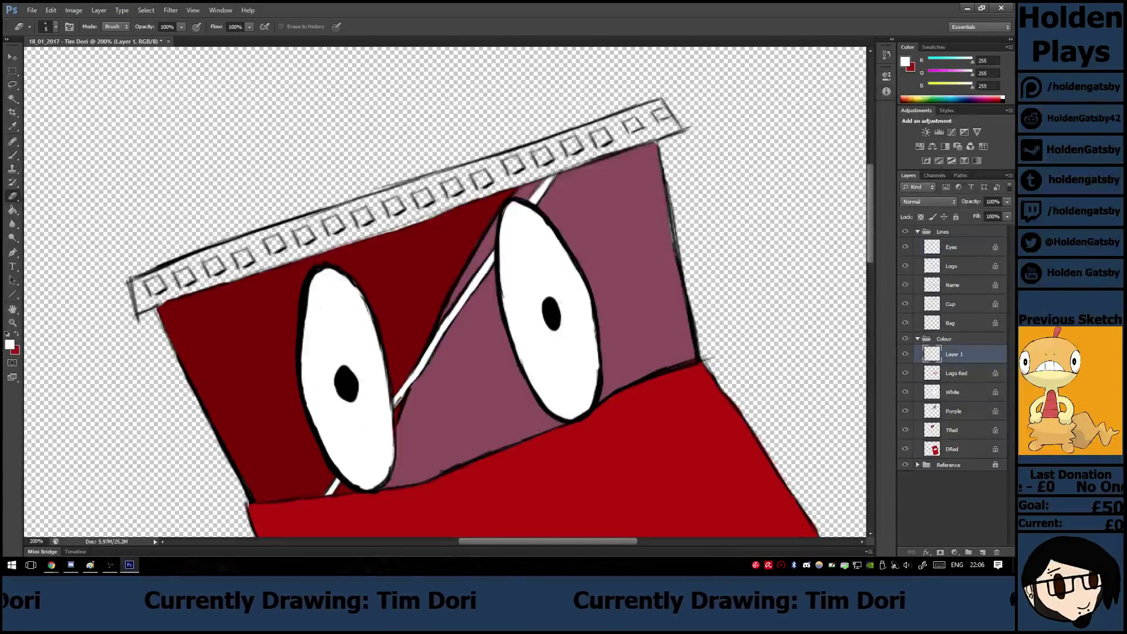
{"action": "left_click", "coordinate": [954, 231]}
{"action": "left_click", "coordinate": [918, 231]}
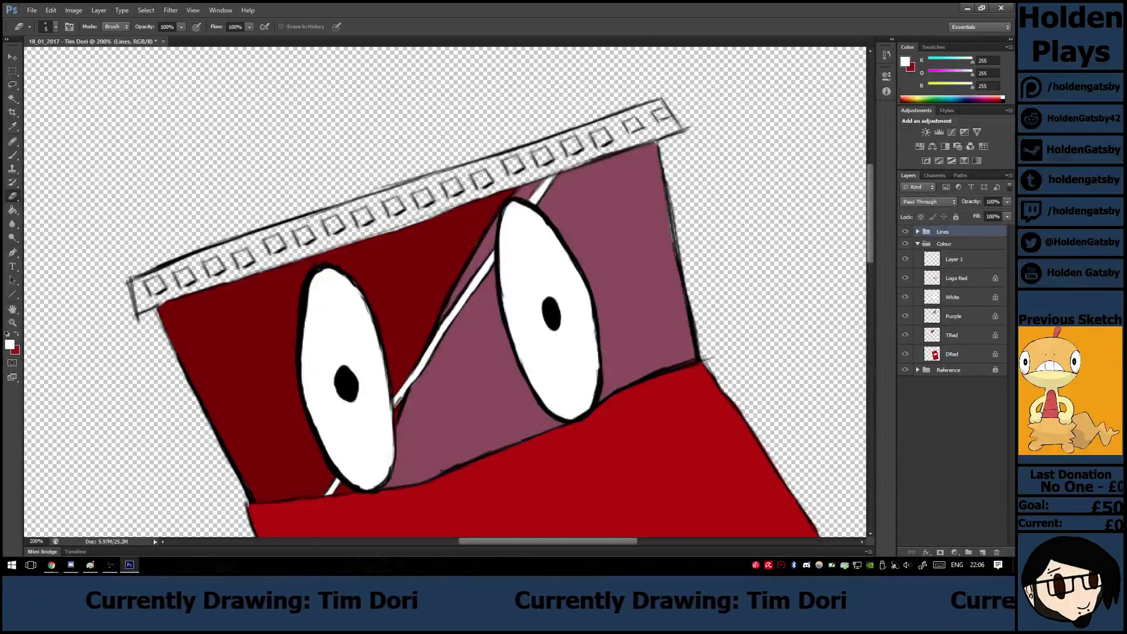
{"action": "left_click", "coordinate": [954, 259]}
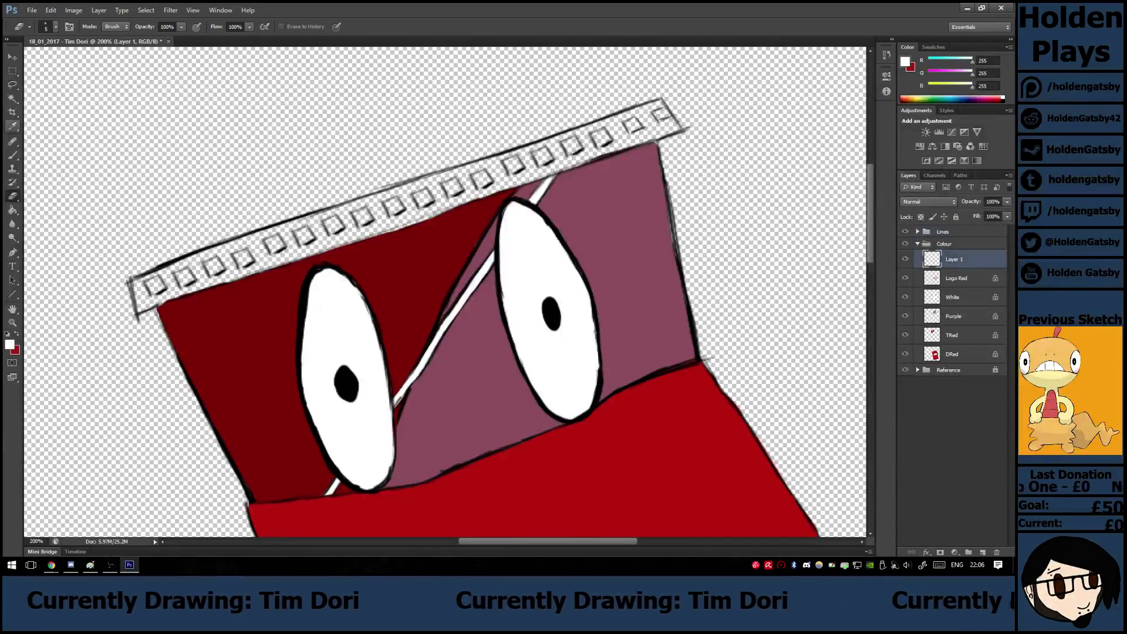
Sample the dark brown of the crushed reference cup's plastic lid as the painting colour.
{"action": "key", "text": "i"}
{"action": "left_click_drag", "start_coordinate": [548, 541], "coordinate": [417, 541]}
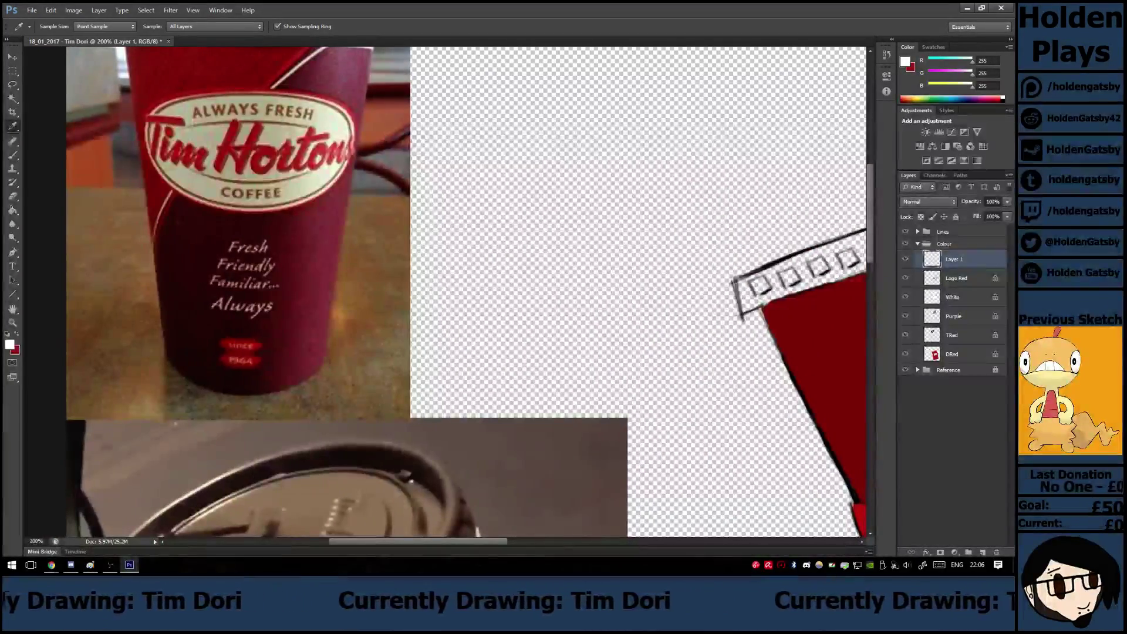
{"action": "scroll", "coordinate": [446, 292], "scroll_direction": "down", "scroll_amount": 6}
{"action": "left_click_drag", "start_coordinate": [403, 403], "coordinate": [415, 379]}
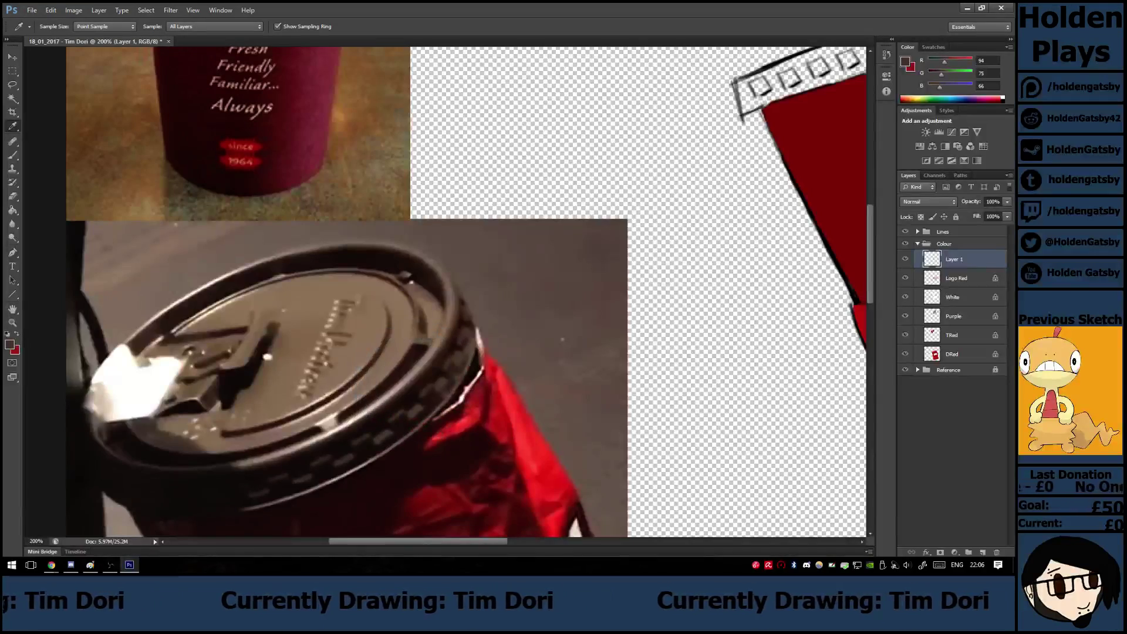
Paint dark brown over the middle of the perforated top strip and move the new layer between TRed and DRed.
{"action": "key", "text": "b"}
{"action": "scroll", "coordinate": [466, 294], "scroll_direction": "up", "scroll_amount": 5}
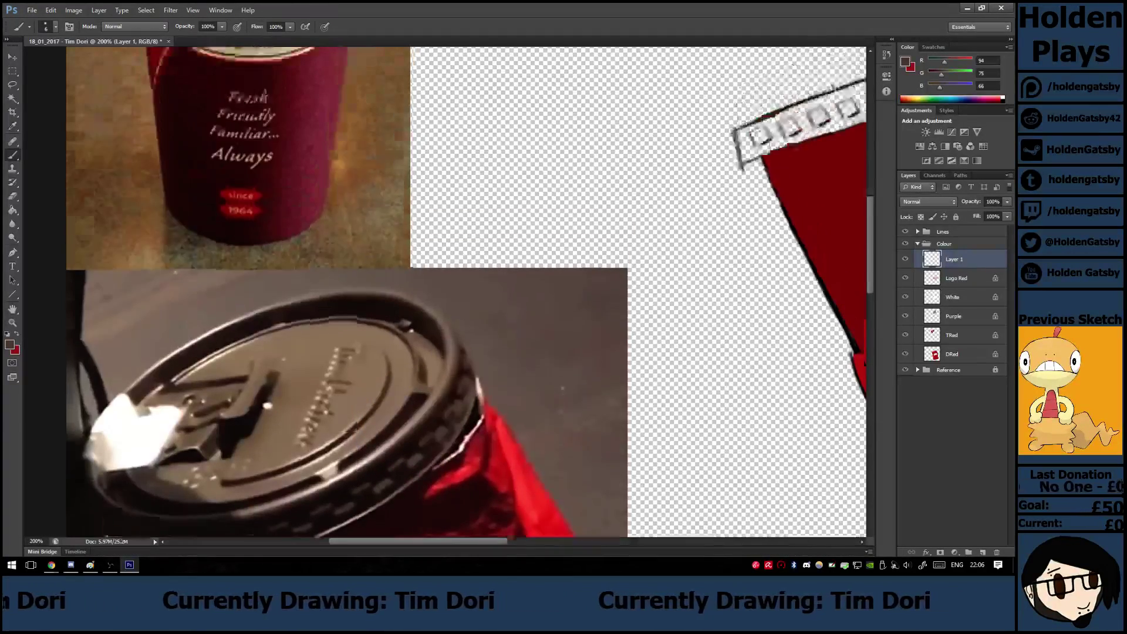
{"action": "scroll", "coordinate": [445, 292], "scroll_direction": "right", "scroll_amount": 10}
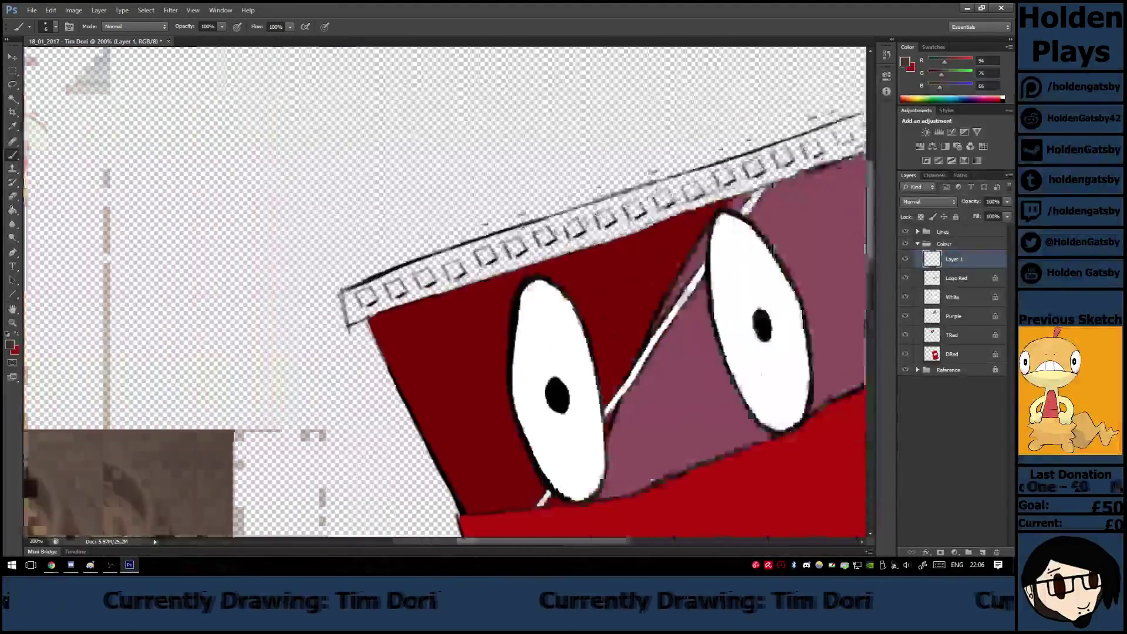
{"action": "mouse_move", "coordinate": [384, 235]}
{"action": "left_mouse_down"}
{"action": "mouse_move", "coordinate": [467, 205]}
{"action": "mouse_move", "coordinate": [395, 238]}
{"action": "mouse_move", "coordinate": [479, 214]}
{"action": "mouse_move", "coordinate": [411, 239]}
{"action": "left_mouse_up"}
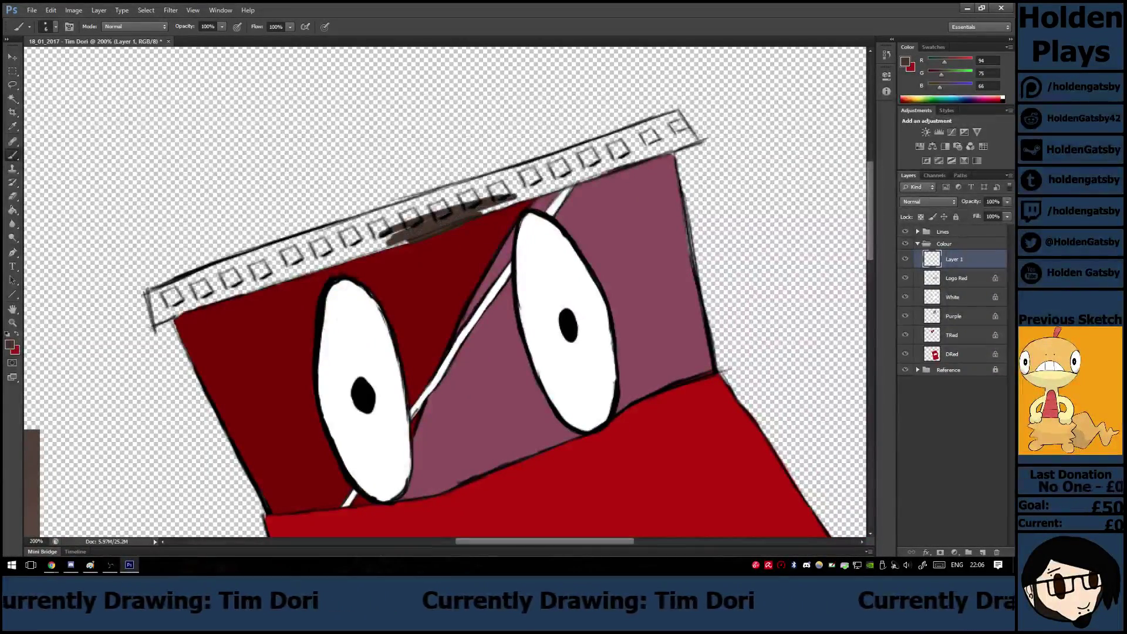
{"action": "left_click_drag", "start_coordinate": [952, 259], "coordinate": [952, 345]}
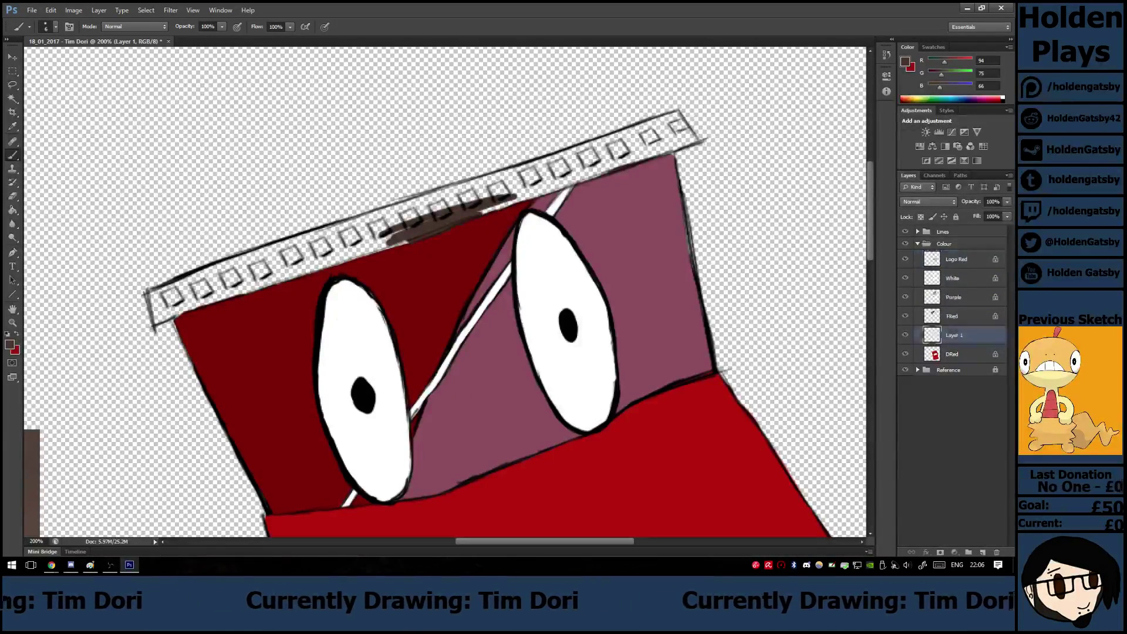
Paint the left and middle parts of the perforated top strip dark brown up to its outlines, using a 19 px brush.
{"action": "mouse_move", "coordinate": [482, 212]}
{"action": "left_mouse_down"}
{"action": "mouse_move", "coordinate": [568, 183]}
{"action": "mouse_move", "coordinate": [507, 192]}
{"action": "mouse_move", "coordinate": [691, 140]}
{"action": "mouse_move", "coordinate": [469, 197]}
{"action": "mouse_move", "coordinate": [329, 264]}
{"action": "mouse_move", "coordinate": [263, 281]}
{"action": "mouse_move", "coordinate": [434, 212]}
{"action": "left_mouse_up"}
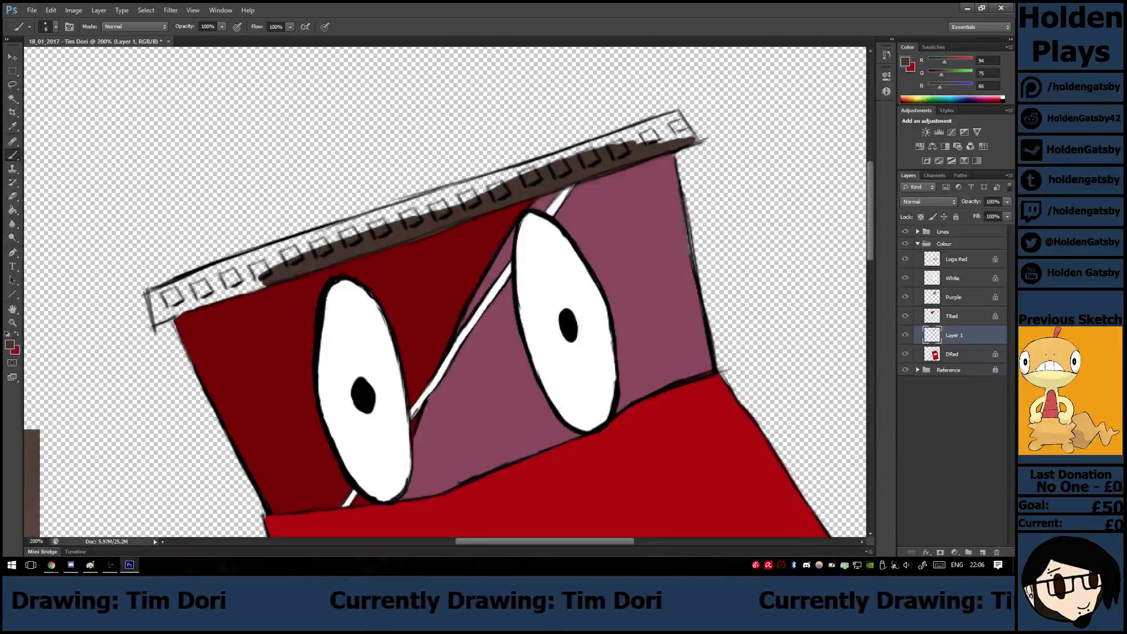
{"action": "key", "text": "ctrl+plus"}
{"action": "right_click", "coordinate": [175, 367]}
{"action": "left_click", "coordinate": [271, 379]}
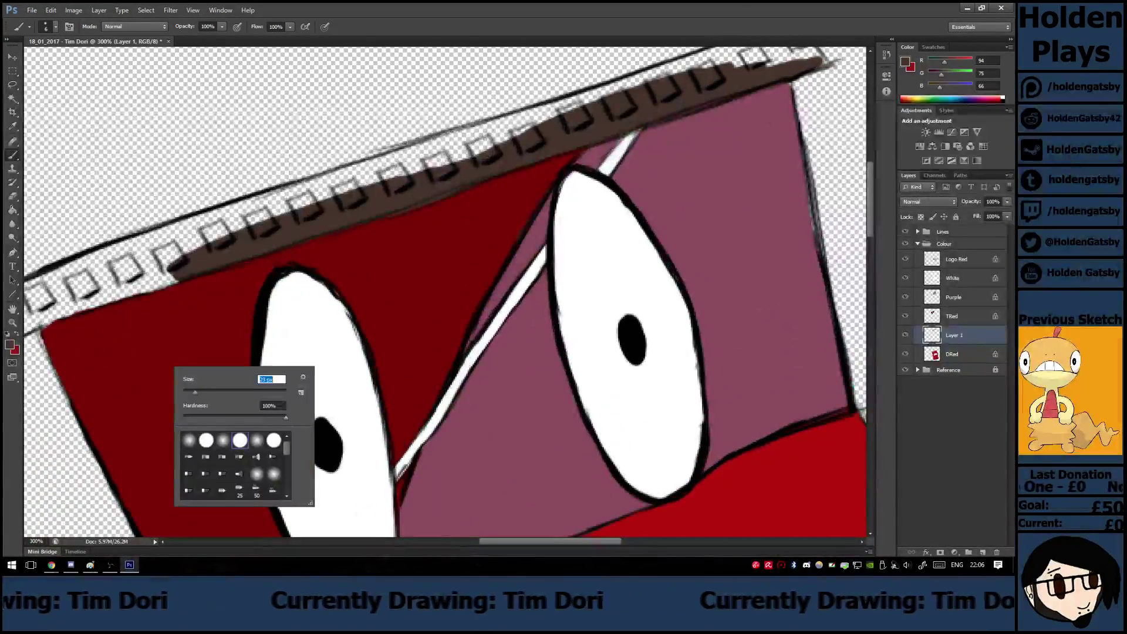
{"action": "left_click_drag", "start_coordinate": [195, 392], "coordinate": [191, 392]}
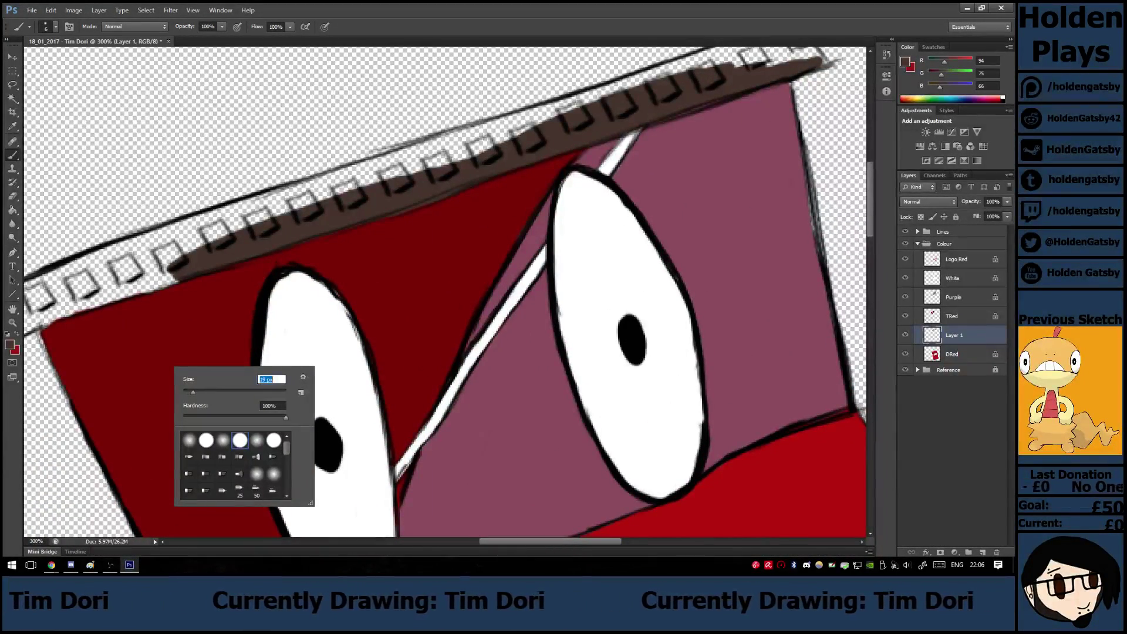
{"action": "key", "text": "Return"}
{"action": "mouse_move", "coordinate": [185, 261]}
{"action": "left_mouse_down"}
{"action": "mouse_move", "coordinate": [143, 282]}
{"action": "mouse_move", "coordinate": [187, 253]}
{"action": "left_mouse_up"}
{"action": "scroll", "coordinate": [445, 291], "scroll_direction": "left", "scroll_amount": 5}
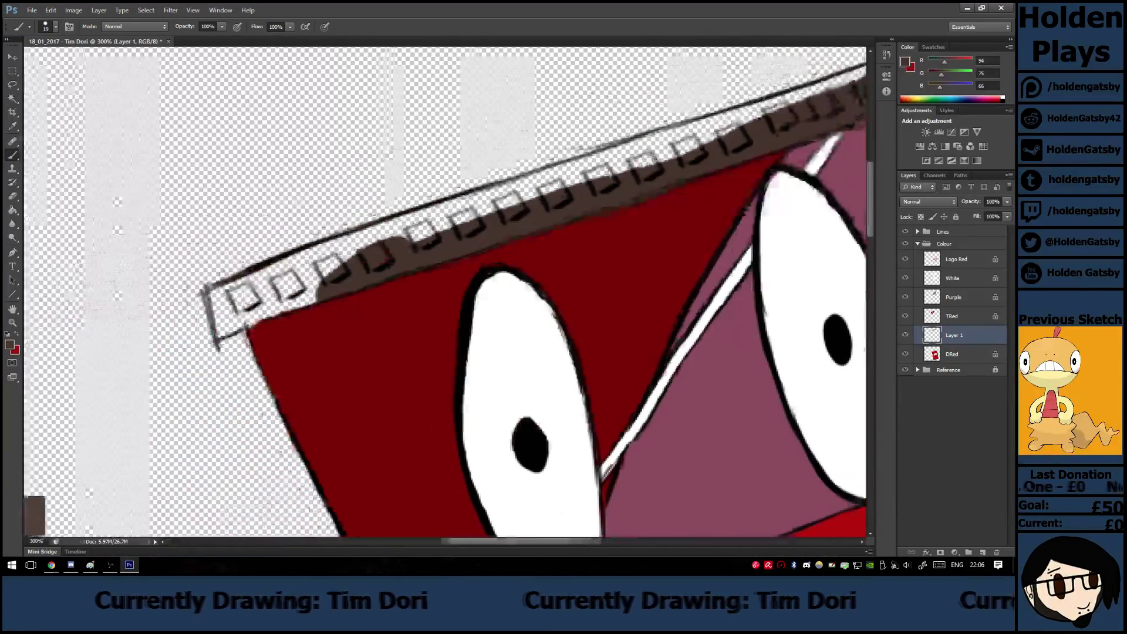
{"action": "mouse_move", "coordinate": [250, 294]}
{"action": "left_mouse_down"}
{"action": "mouse_move", "coordinate": [232, 329]}
{"action": "mouse_move", "coordinate": [326, 290]}
{"action": "mouse_move", "coordinate": [259, 328]}
{"action": "mouse_move", "coordinate": [370, 262]}
{"action": "mouse_move", "coordinate": [249, 296]}
{"action": "mouse_move", "coordinate": [399, 229]}
{"action": "mouse_move", "coordinate": [523, 197]}
{"action": "mouse_move", "coordinate": [422, 211]}
{"action": "mouse_move", "coordinate": [611, 168]}
{"action": "mouse_move", "coordinate": [714, 132]}
{"action": "mouse_move", "coordinate": [657, 141]}
{"action": "mouse_move", "coordinate": [828, 91]}
{"action": "left_mouse_up"}
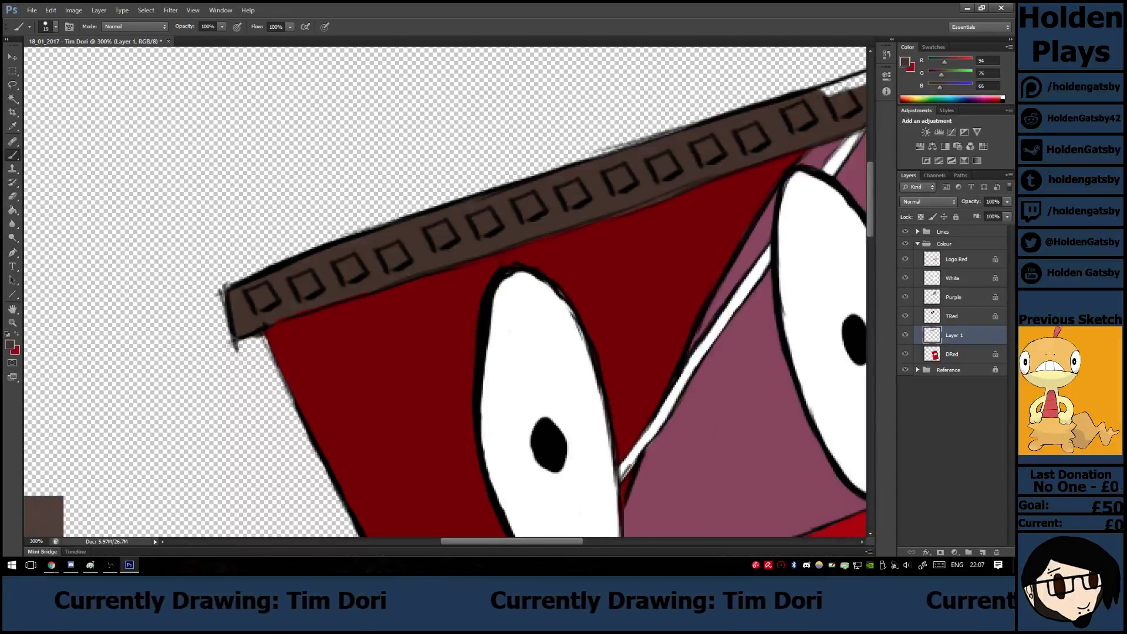
Erase the brown overspill below the outline at the strip's lower left corner.
{"action": "key", "text": "e"}
{"action": "mouse_move", "coordinate": [238, 339]}
{"action": "left_mouse_down"}
{"action": "mouse_move", "coordinate": [279, 323]}
{"action": "mouse_move", "coordinate": [229, 343]}
{"action": "mouse_move", "coordinate": [225, 323]}
{"action": "mouse_move", "coordinate": [230, 342]}
{"action": "mouse_move", "coordinate": [260, 334]}
{"action": "left_mouse_up"}
{"action": "key", "text": "b"}
{"action": "key", "text": "e"}
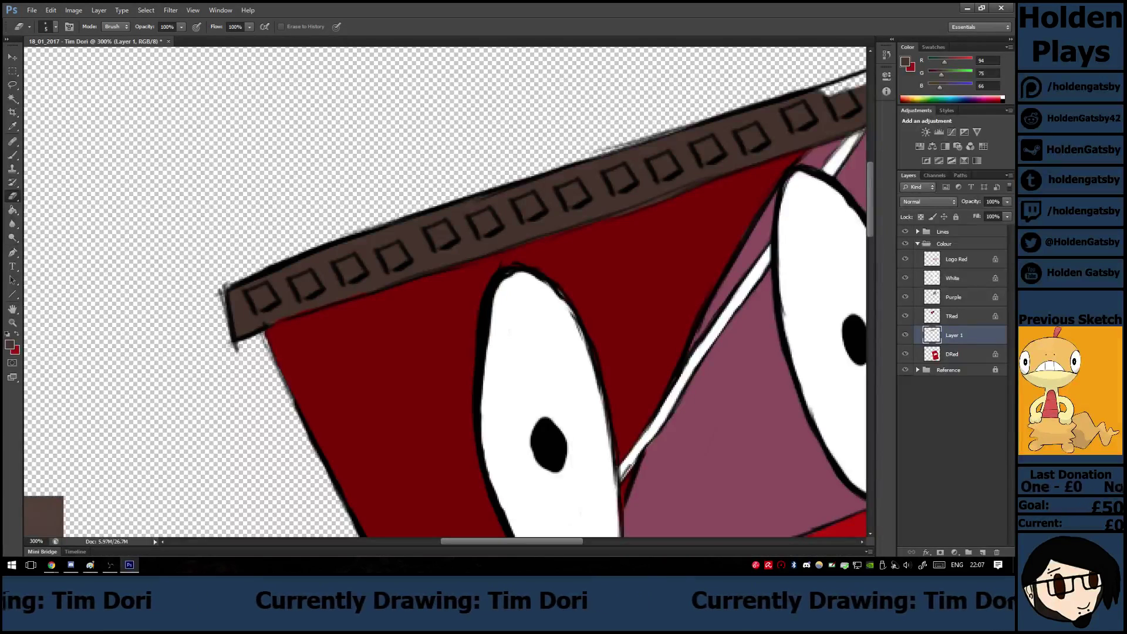
Lock the image pixels of the TRed layer and make the brown strip's layer active again.
{"action": "key", "text": "alt+bracketright"}
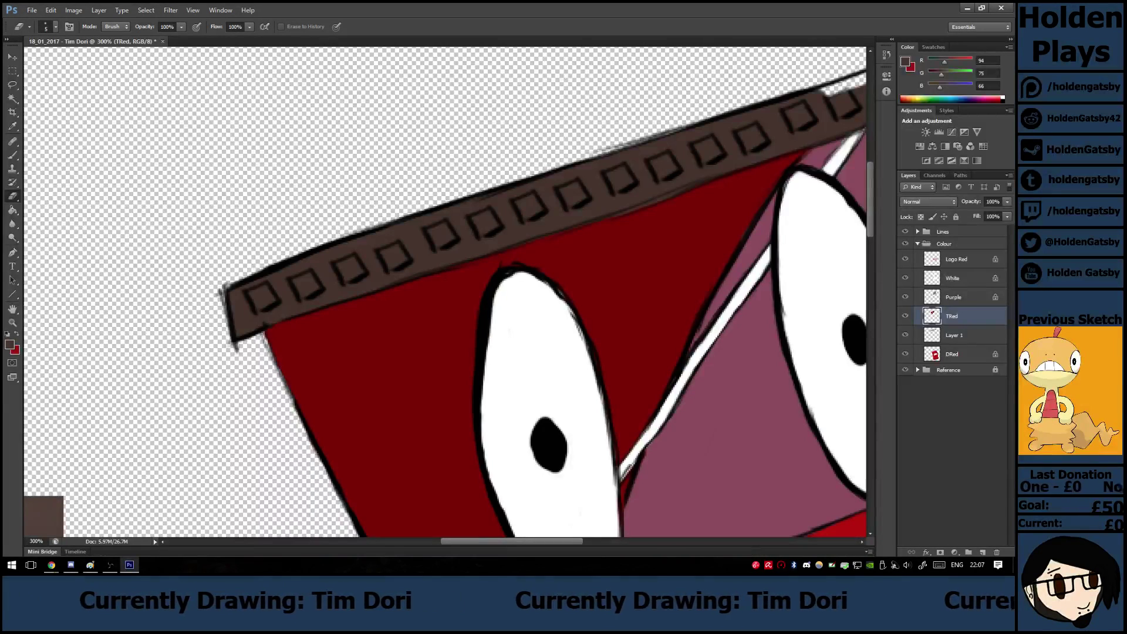
{"action": "key", "text": "b"}
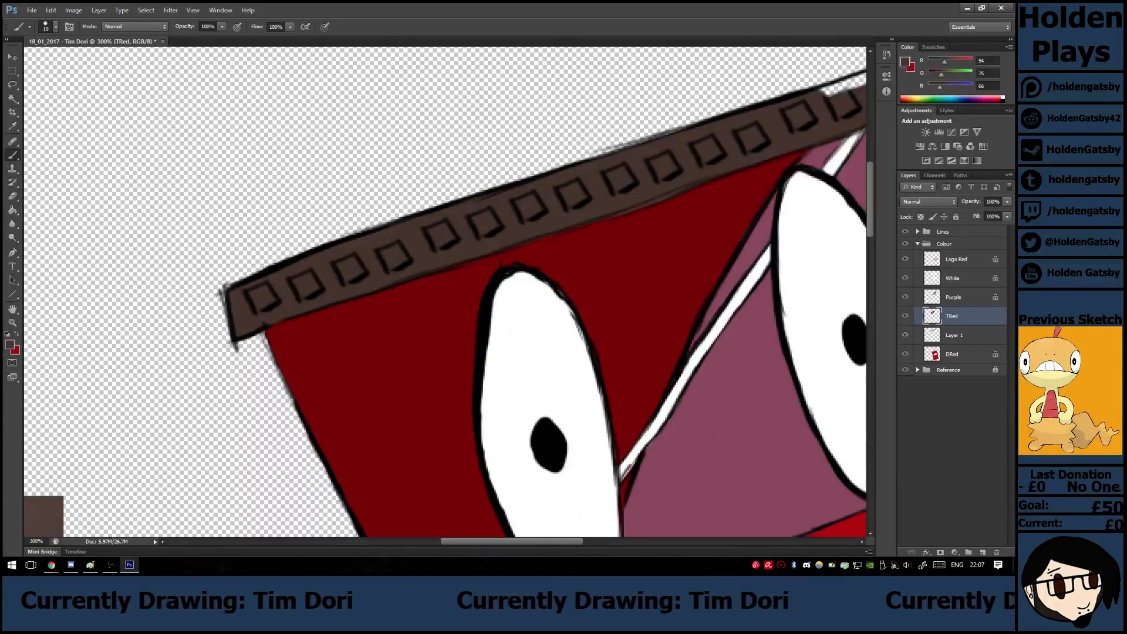
{"action": "left_click", "coordinate": [933, 217]}
{"action": "left_click", "coordinate": [963, 334]}
Paint the remaining right part of the perforated strip dark brown up to its end corner.
{"action": "left_click_drag", "start_coordinate": [443, 292], "coordinate": [451, 291]}
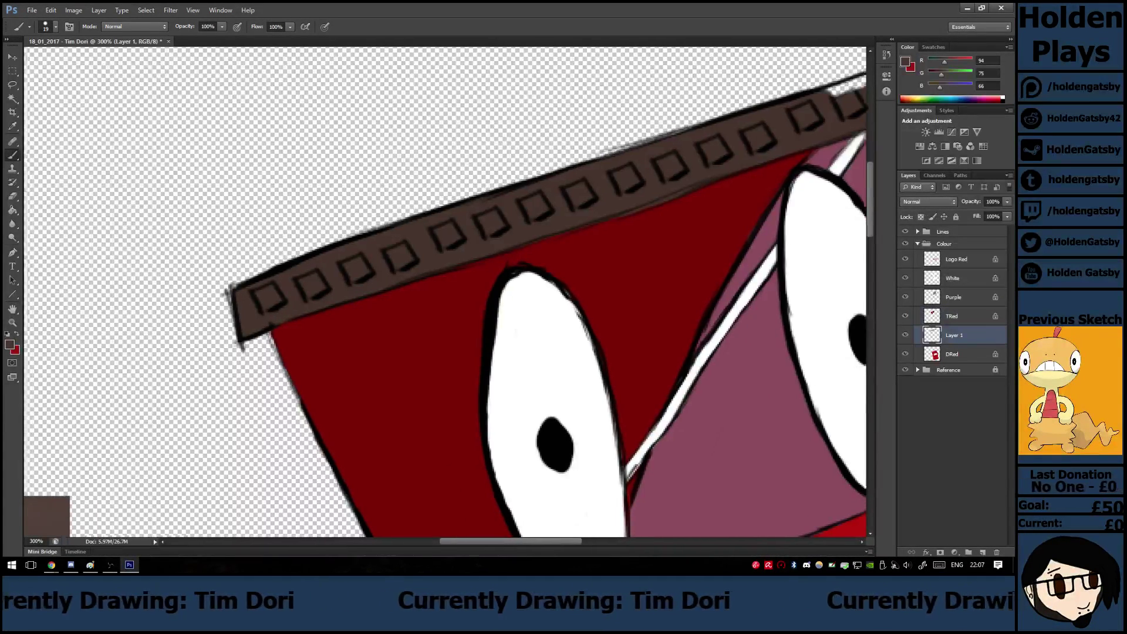
{"action": "scroll", "coordinate": [447, 294], "scroll_direction": "right", "scroll_amount": 5}
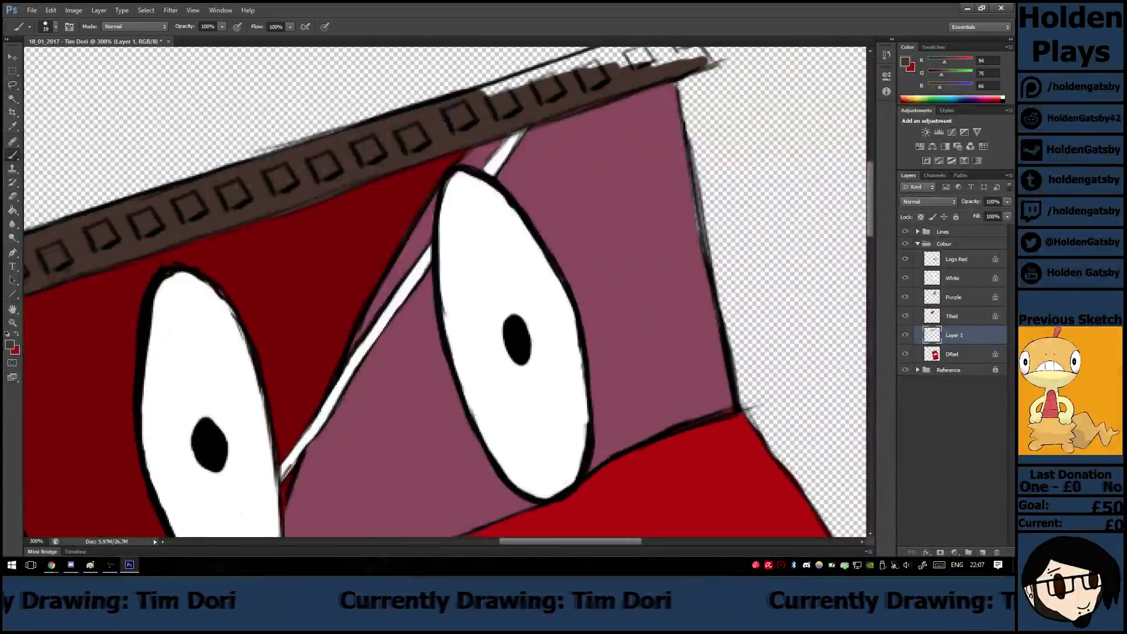
{"action": "scroll", "coordinate": [446, 294], "scroll_direction": "up", "scroll_amount": 2}
{"action": "mouse_move", "coordinate": [529, 176]}
{"action": "left_mouse_down"}
{"action": "mouse_move", "coordinate": [682, 138]}
{"action": "mouse_move", "coordinate": [703, 166]}
{"action": "mouse_move", "coordinate": [682, 134]}
{"action": "mouse_move", "coordinate": [658, 135]}
{"action": "left_mouse_up"}
{"action": "key", "text": "e"}
{"action": "key", "text": "b"}
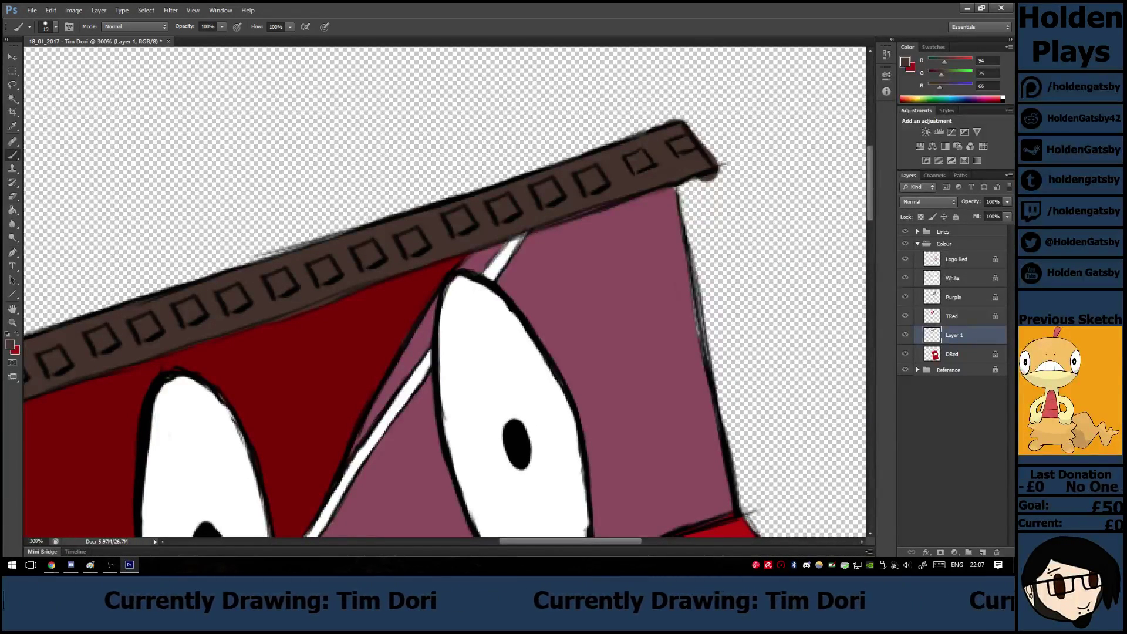
Erase the brown overspill around the strip's right end corner and check the whole character.
{"action": "key", "text": "e"}
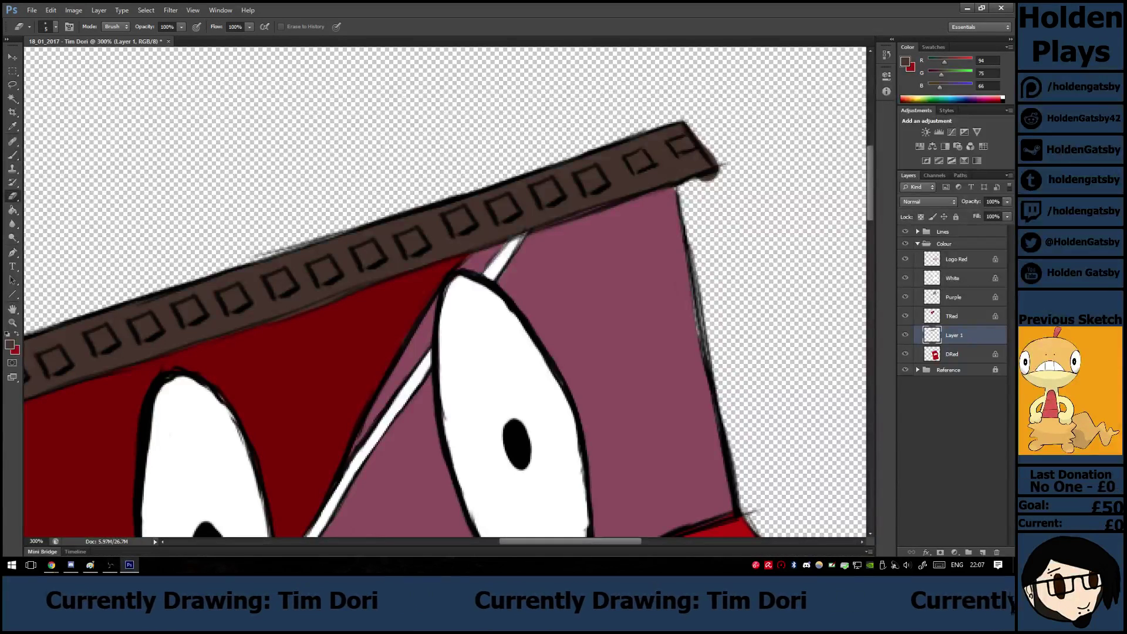
{"action": "left_click_drag", "start_coordinate": [719, 166], "coordinate": [688, 125]}
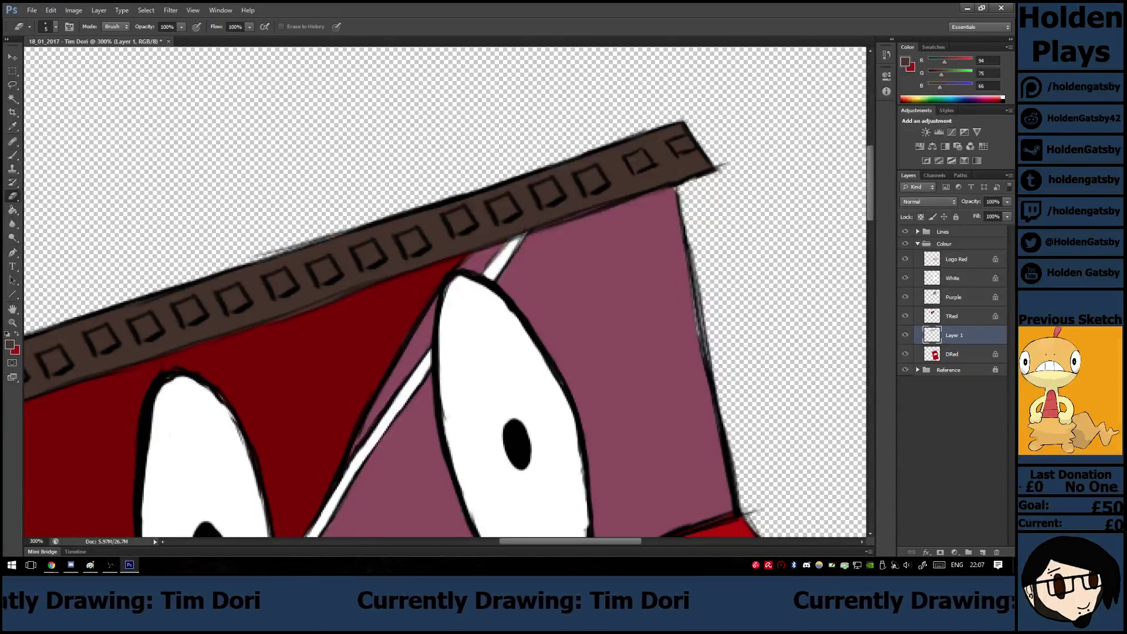
{"action": "key", "text": "ctrl+minus"}
{"action": "key", "text": "ctrl+minus"}
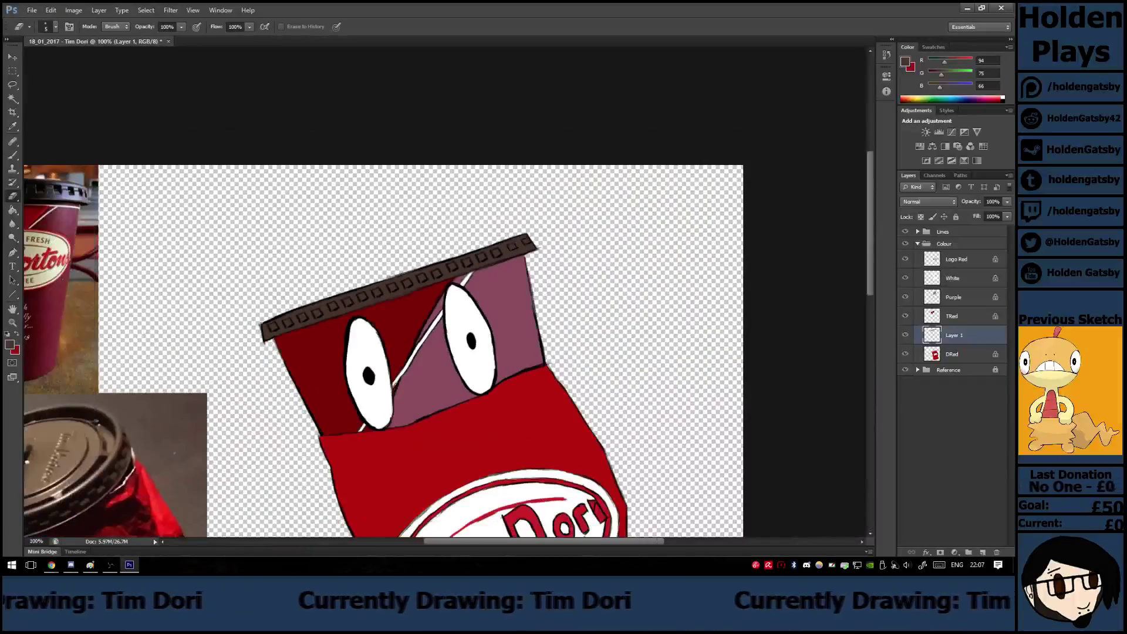
{"action": "scroll", "coordinate": [446, 353], "scroll_direction": "down", "scroll_amount": 5}
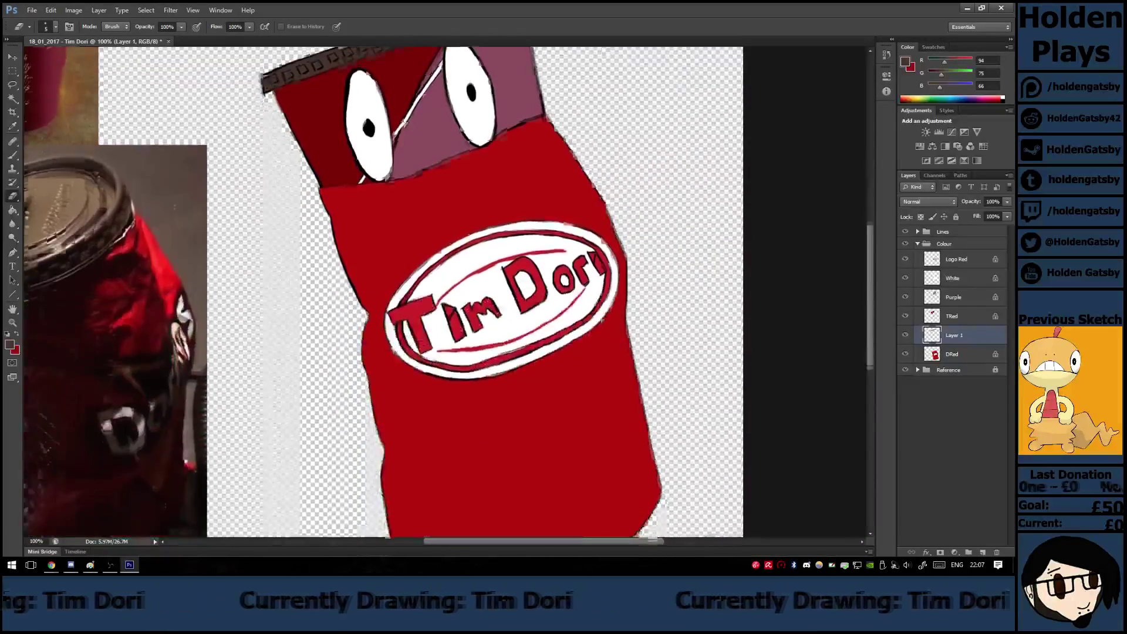
{"action": "key", "text": "ctrl+minus"}
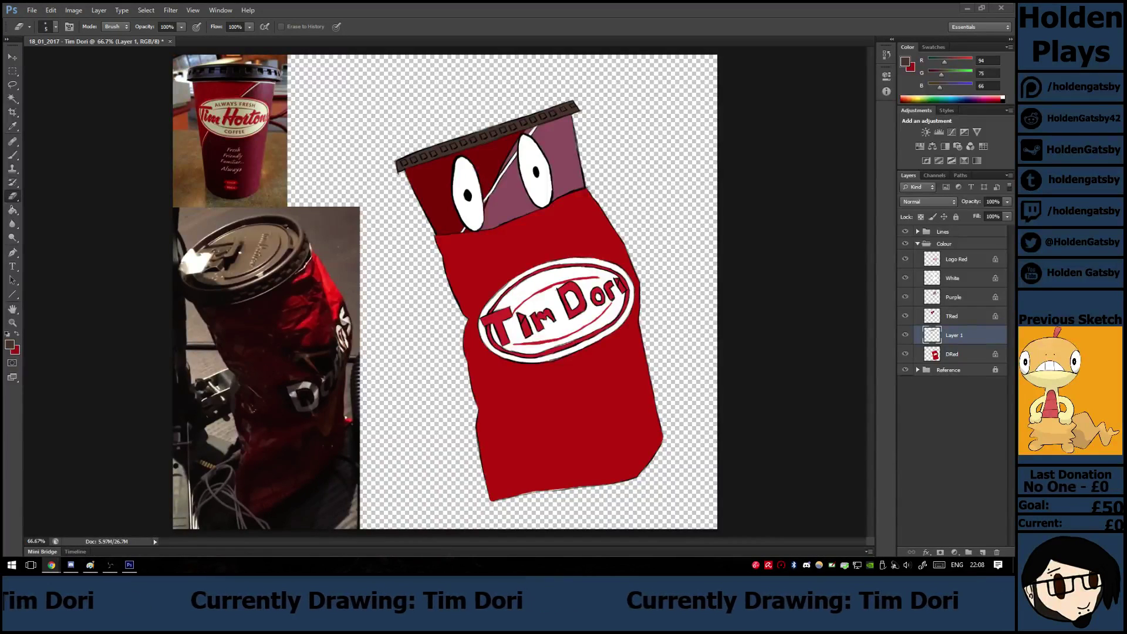
Rename the strip's colour layer as Brown, lock its image pixels and deselect it.
{"action": "double_click", "coordinate": [955, 335]}
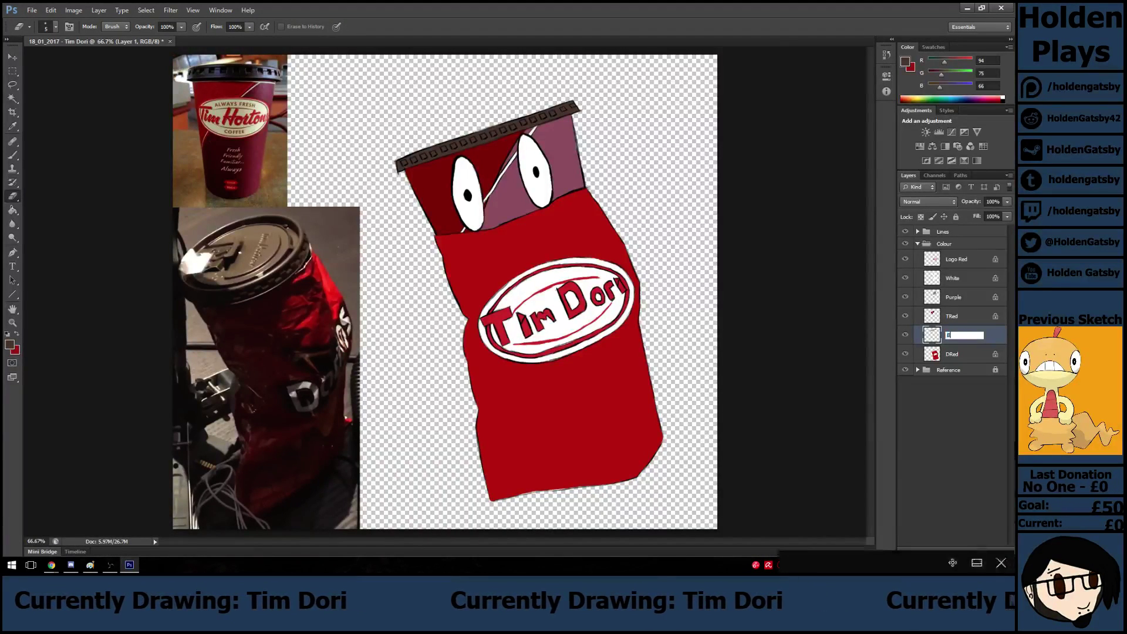
{"action": "type", "text": "Brown"}
{"action": "key", "text": "Return"}
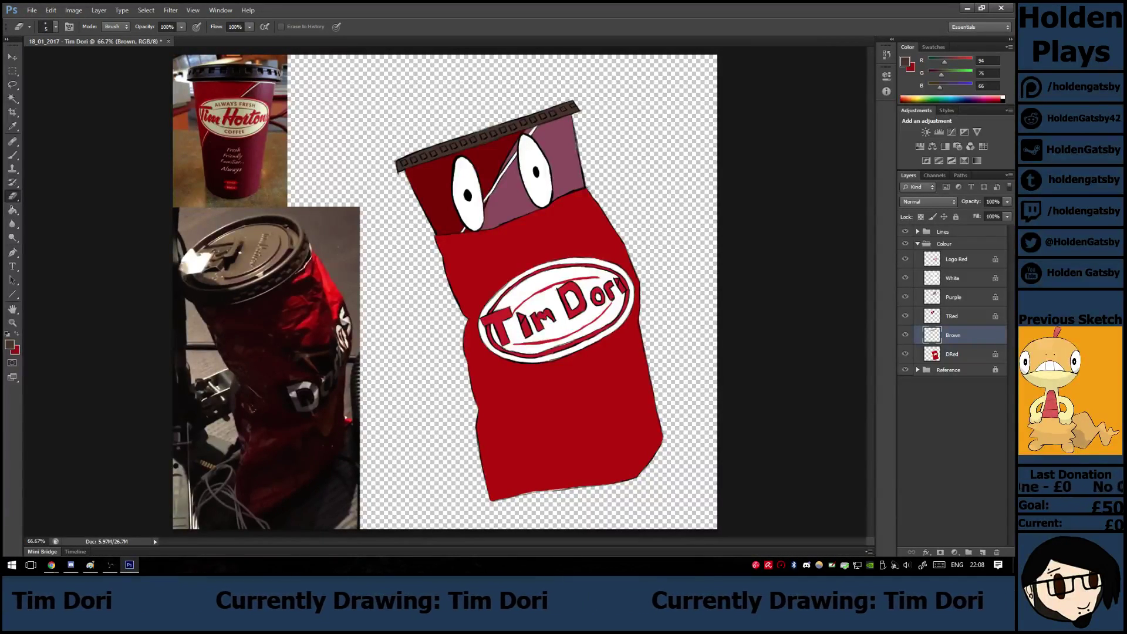
{"action": "left_click", "coordinate": [921, 217]}
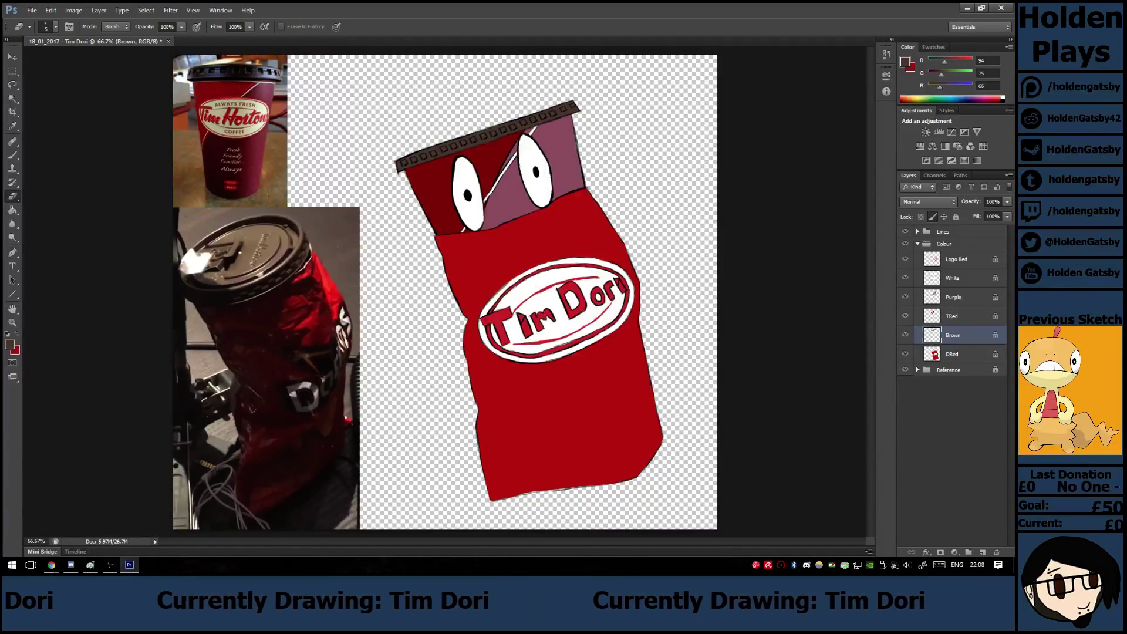
{"action": "left_click", "coordinate": [952, 411]}
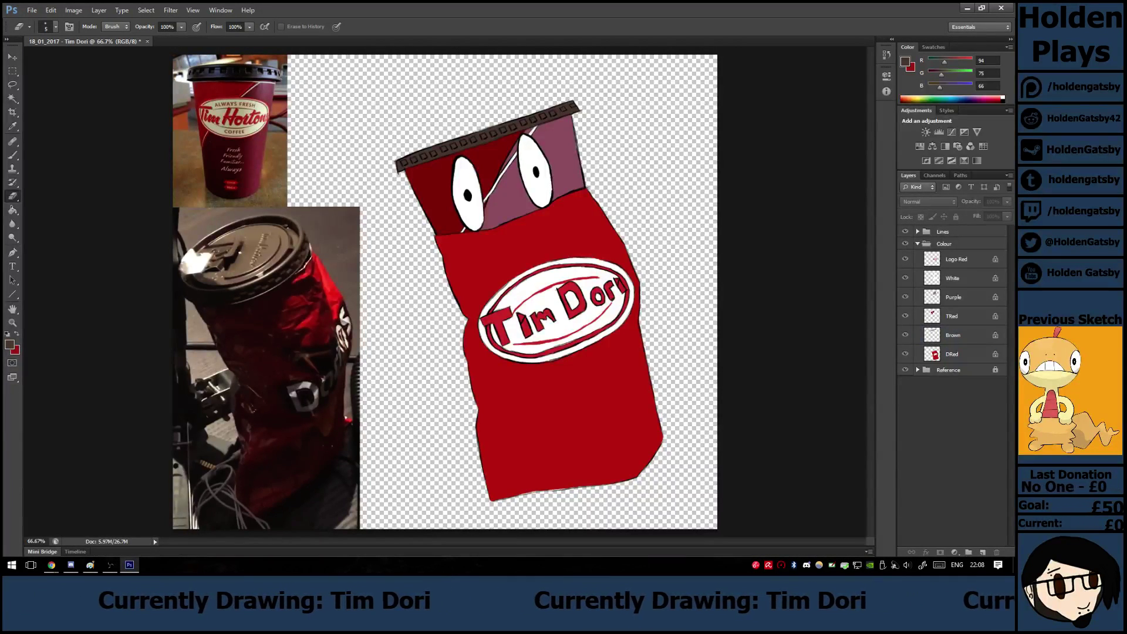
{"action": "left_click", "coordinate": [983, 552]}
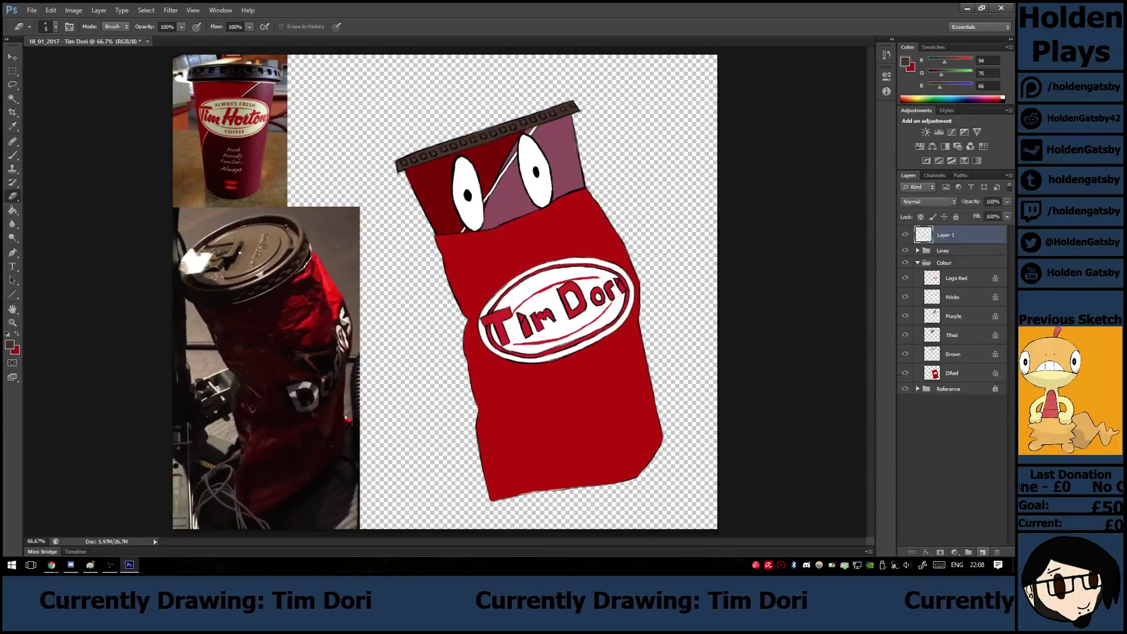
{"action": "left_click_drag", "start_coordinate": [925, 235], "coordinate": [930, 289]}
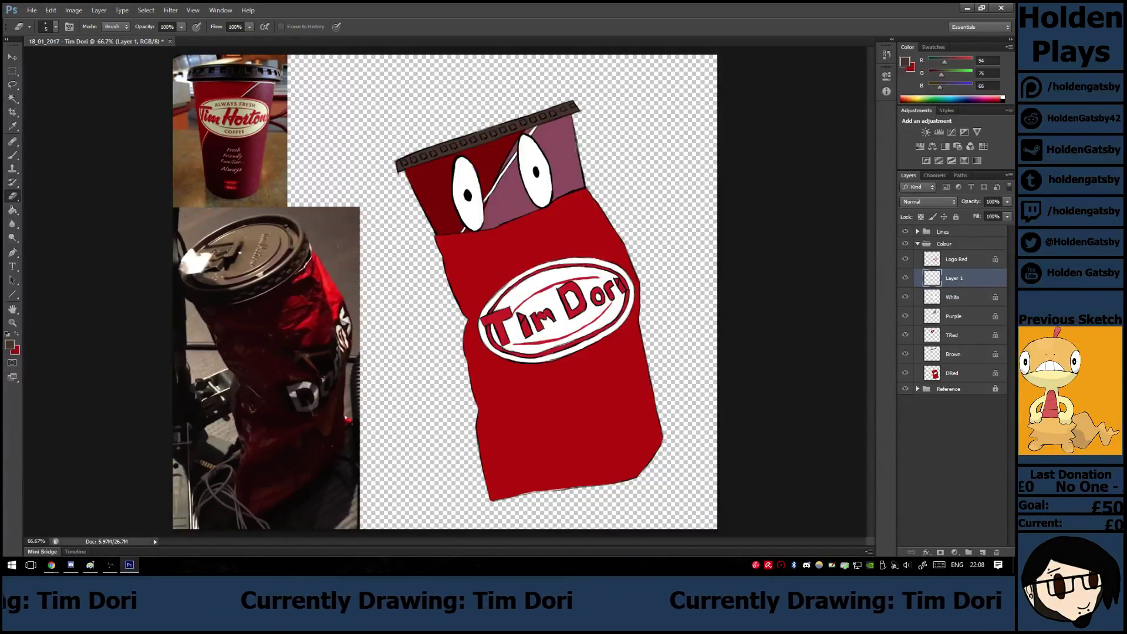
{"action": "left_click_drag", "start_coordinate": [931, 277], "coordinate": [930, 251]}
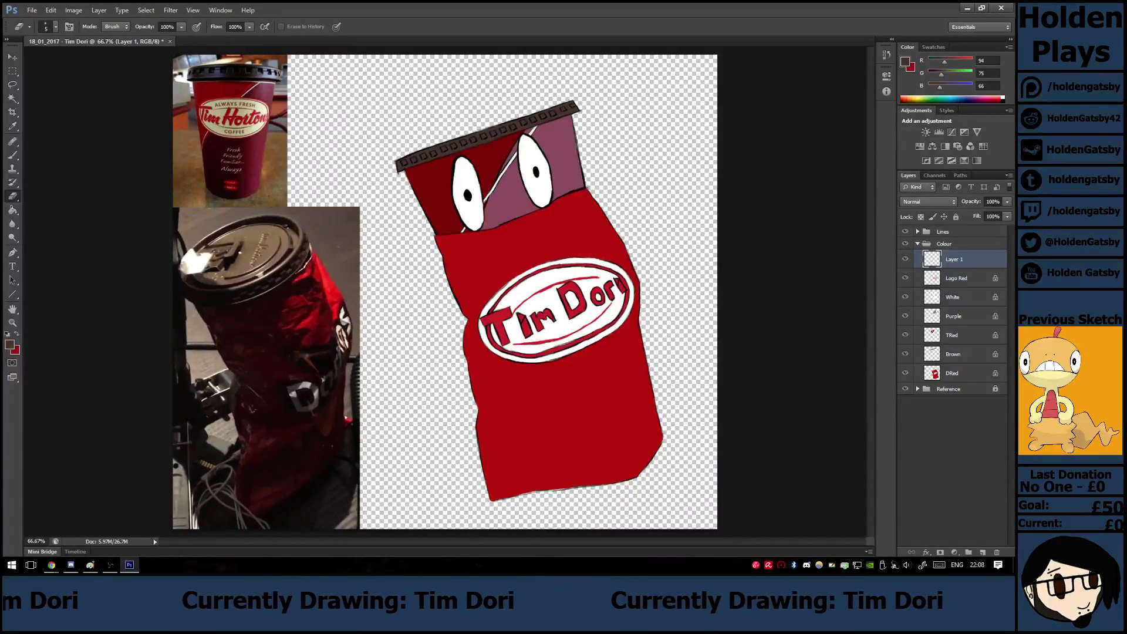
{"action": "key", "text": "i"}
{"action": "left_click", "coordinate": [498, 314]}
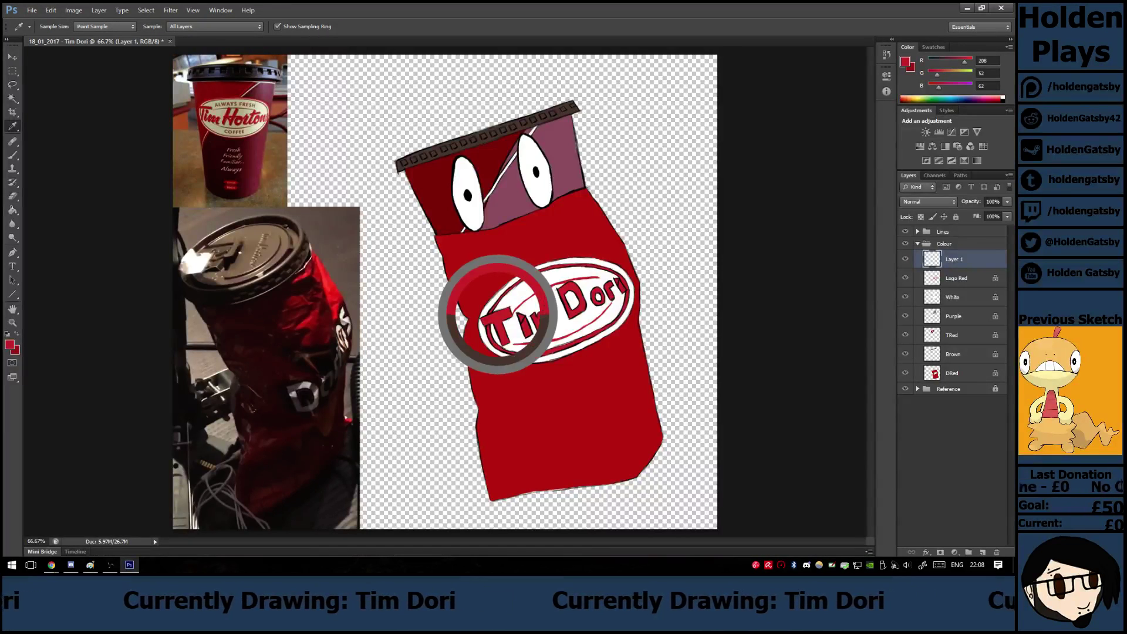
{"action": "key", "text": "b"}
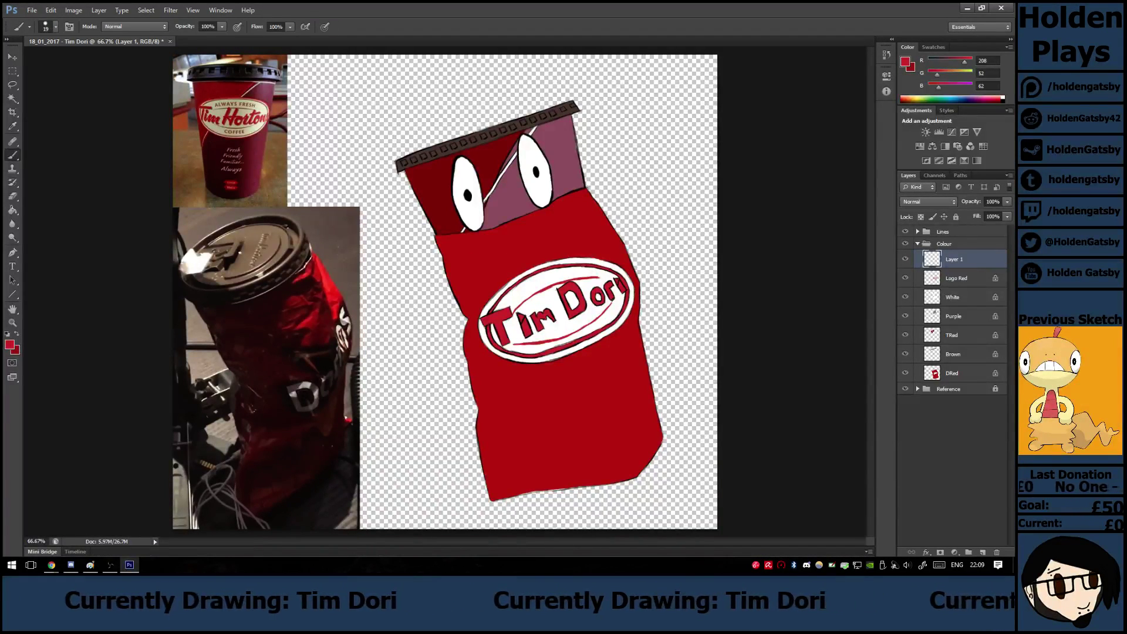
{"action": "right_click", "coordinate": [381, 370]}
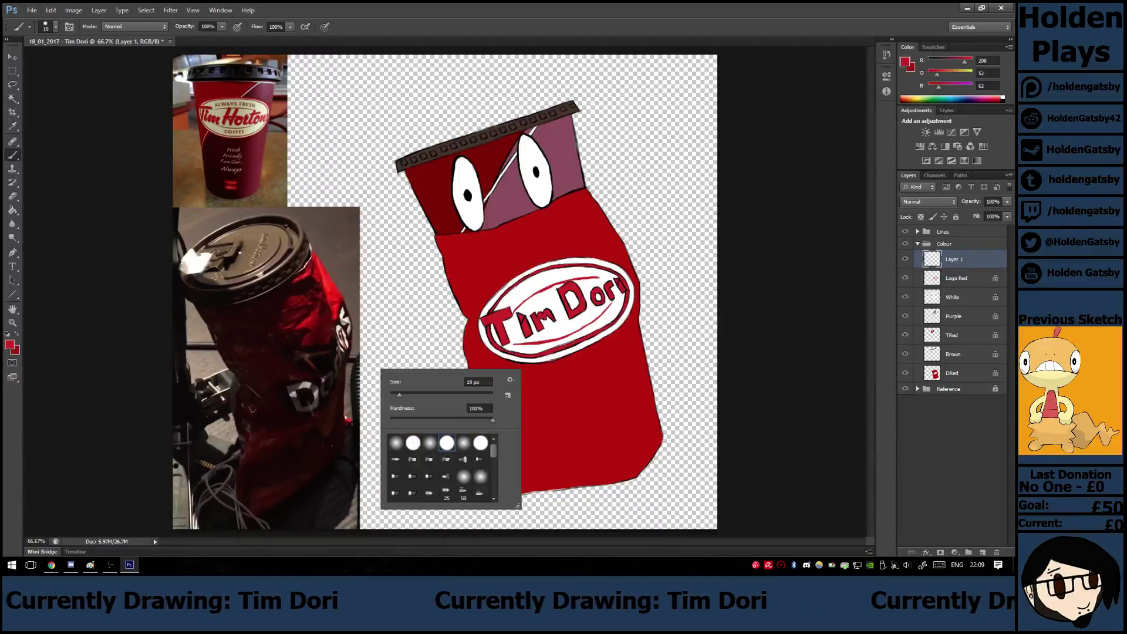
{"action": "left_click_drag", "start_coordinate": [400, 395], "coordinate": [393, 395]}
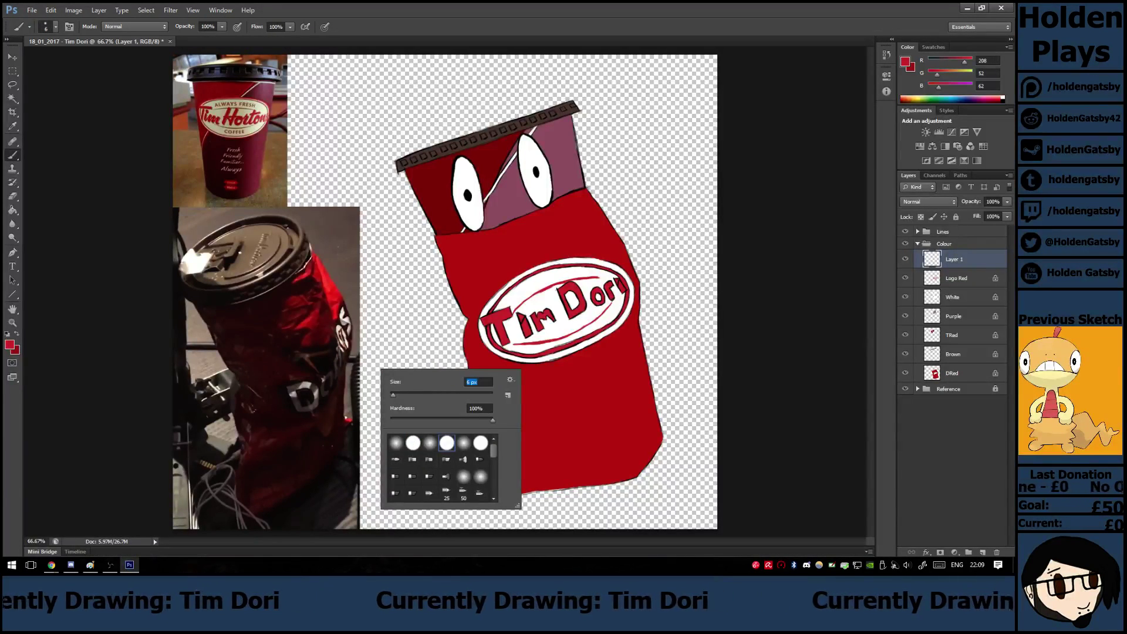
{"action": "left_click", "coordinate": [393, 395]}
{"action": "left_click", "coordinate": [393, 395]}
{"action": "key", "text": "Return"}
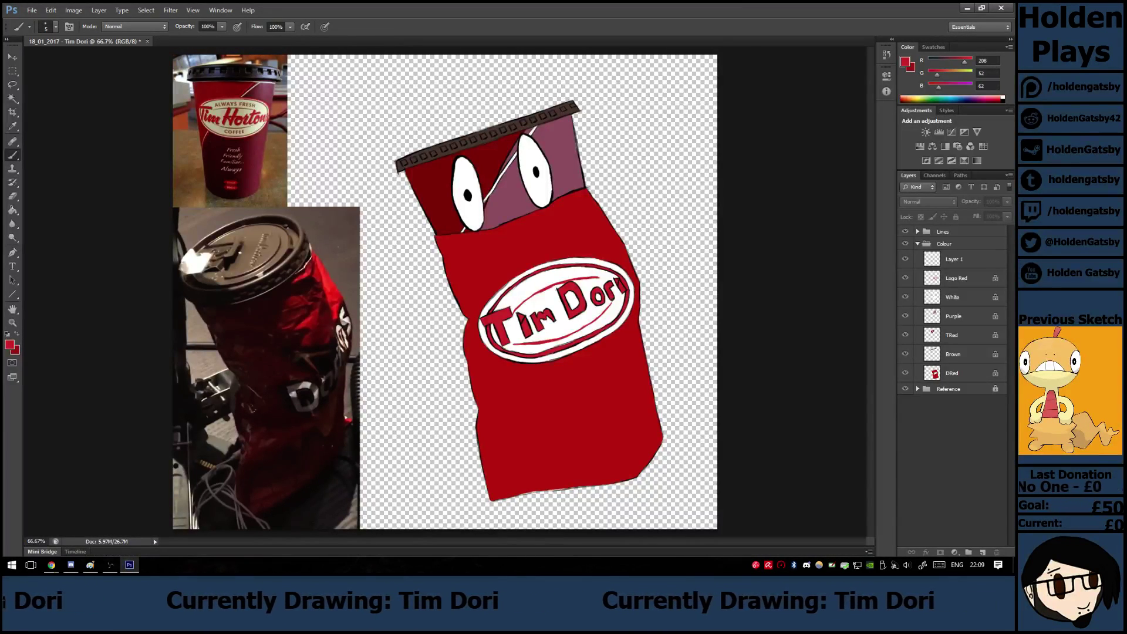
{"action": "right_click", "coordinate": [955, 259]}
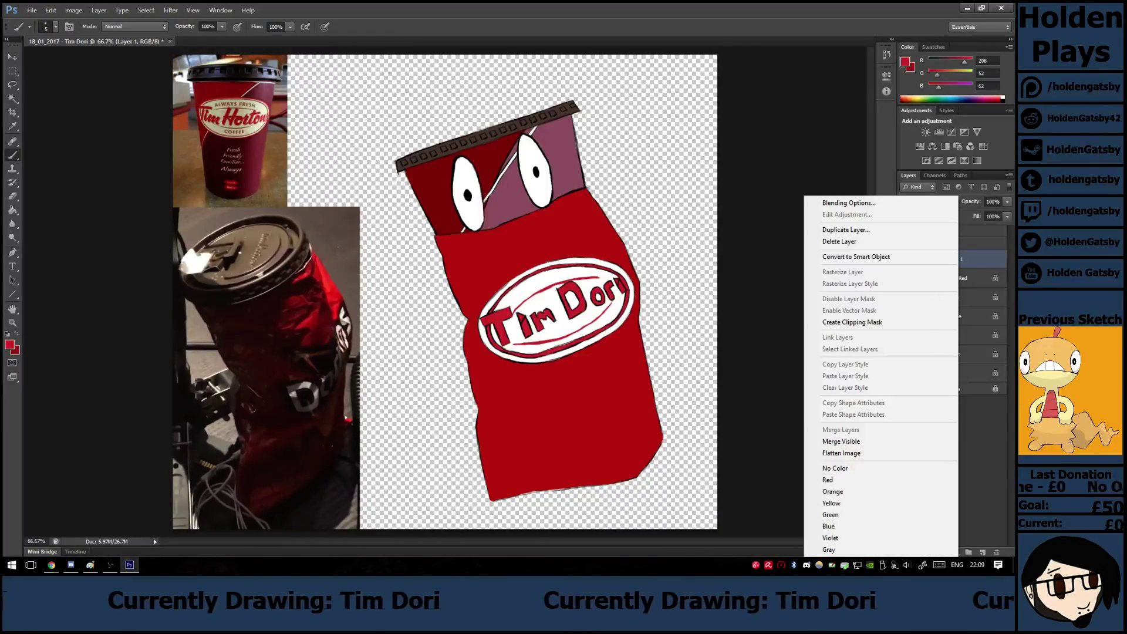
{"action": "left_click", "coordinate": [840, 241]}
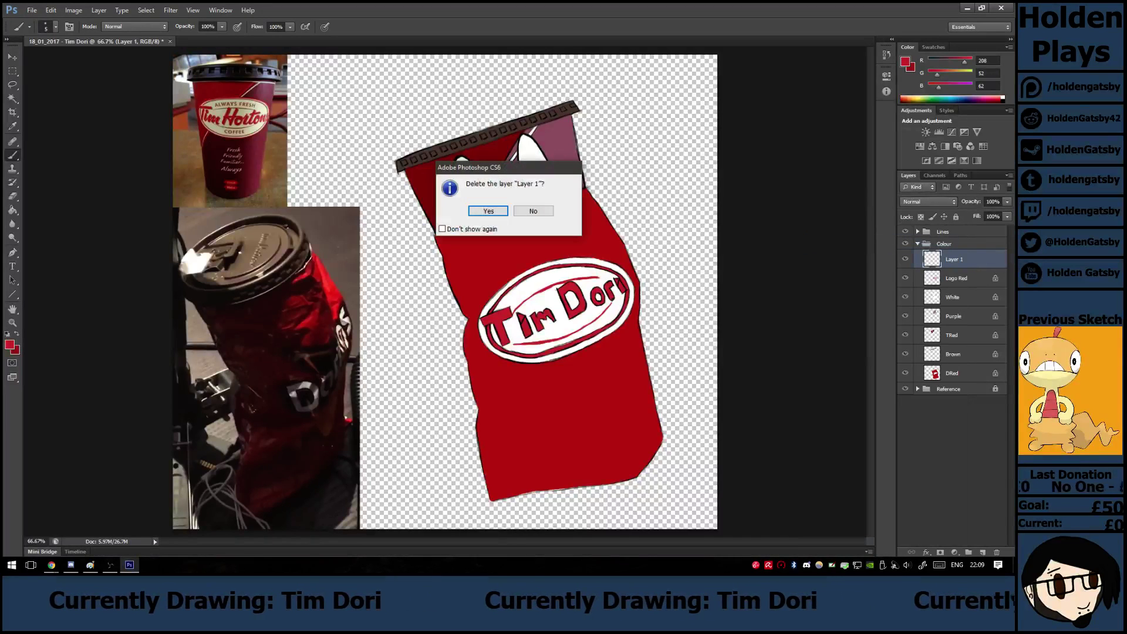
{"action": "key", "text": "Return"}
{"action": "left_click", "coordinate": [952, 459]}
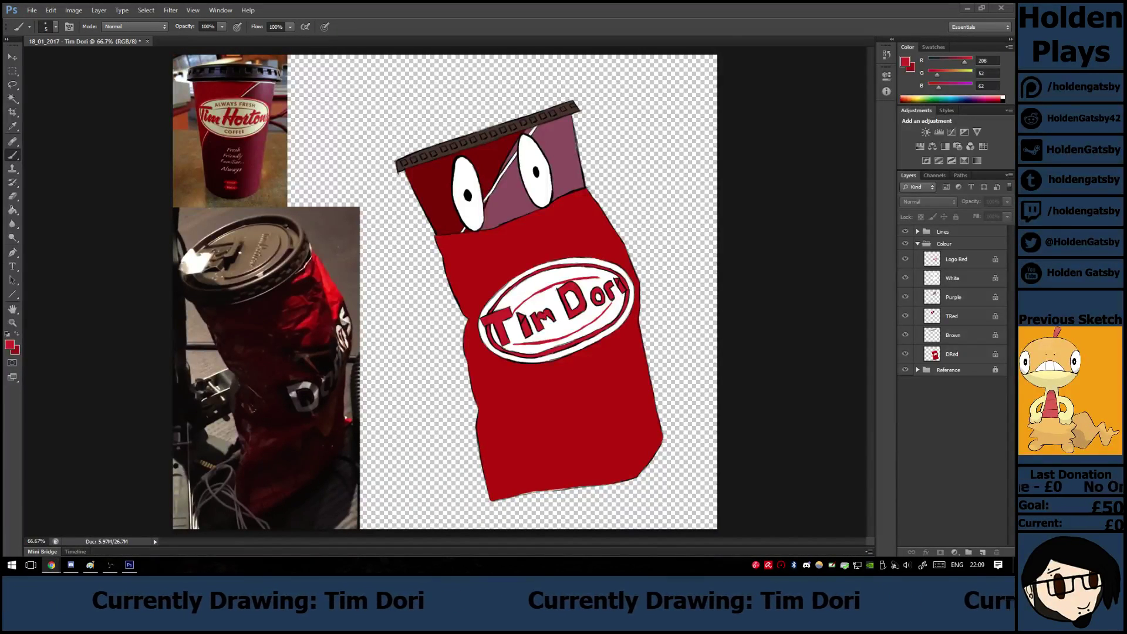
Sample the dark grey beside the canvas as the painting colour and glance at the tortilla chip picture in the browser.
{"action": "key", "text": "i"}
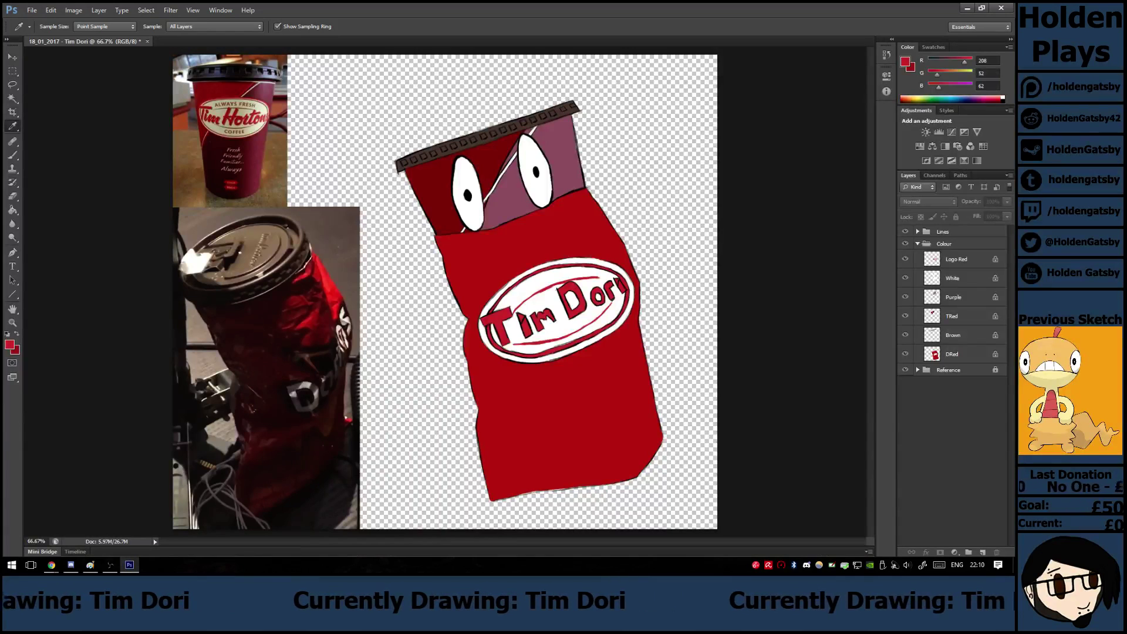
{"action": "left_click_drag", "start_coordinate": [322, 422], "coordinate": [789, 351]}
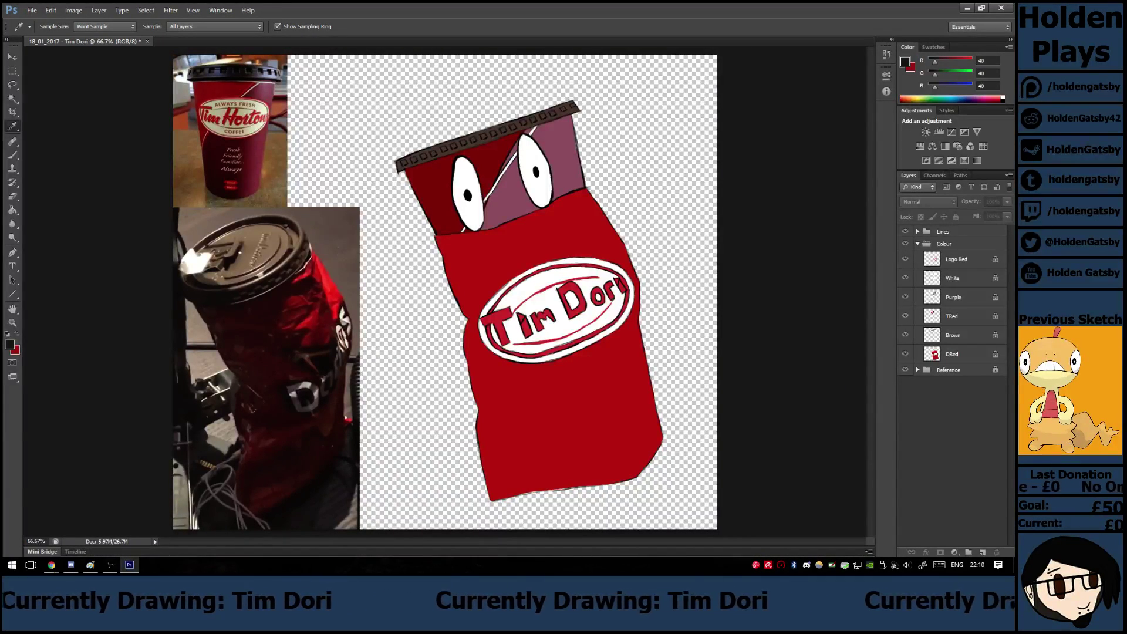
{"action": "key", "text": "alt+Tab"}
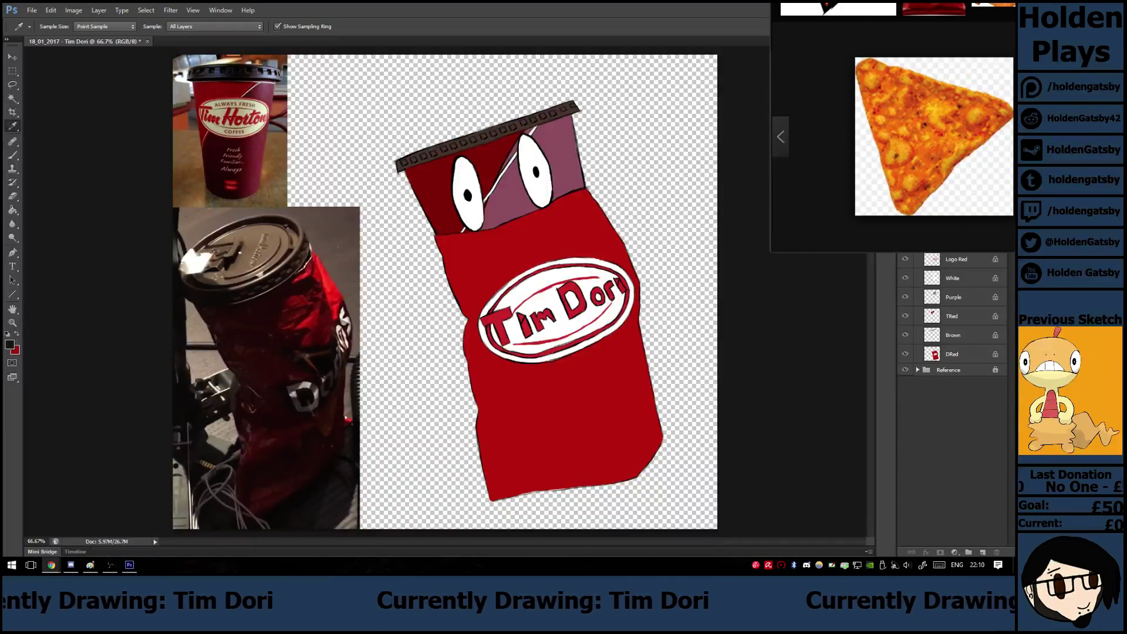
{"action": "key", "text": "alt+Tab"}
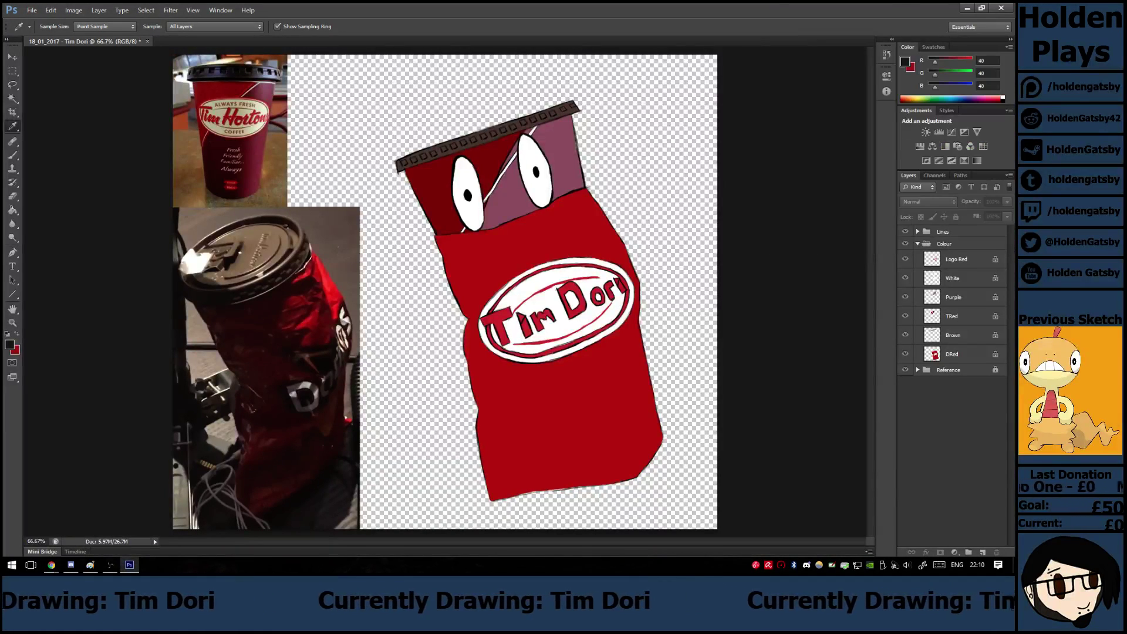
Switch to the browser and copy the tortilla chip image from the image search results.
{"action": "key", "text": "alt+Tab"}
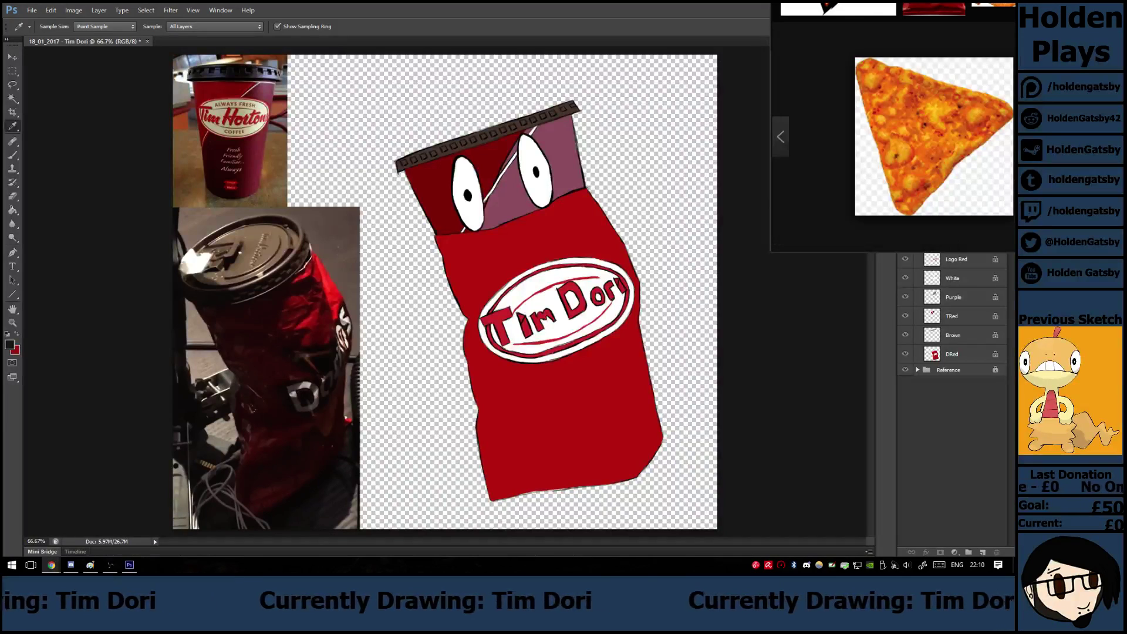
{"action": "left_click_drag", "start_coordinate": [934, 136], "coordinate": [902, 152]}
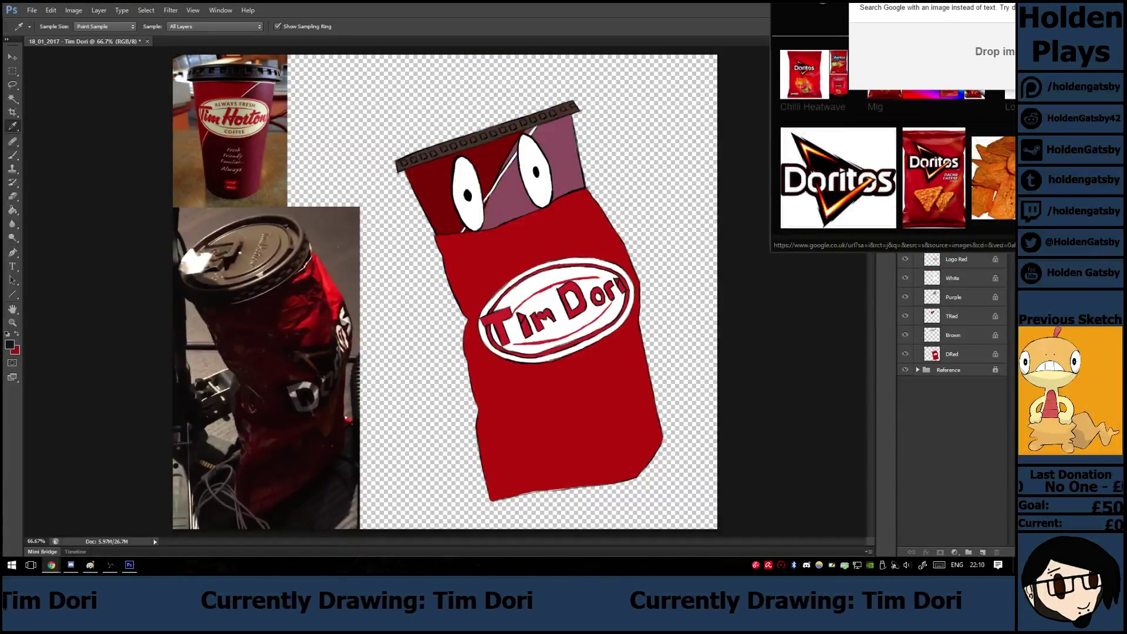
{"action": "left_click", "coordinate": [993, 177]}
{"action": "right_click", "coordinate": [856, 161]}
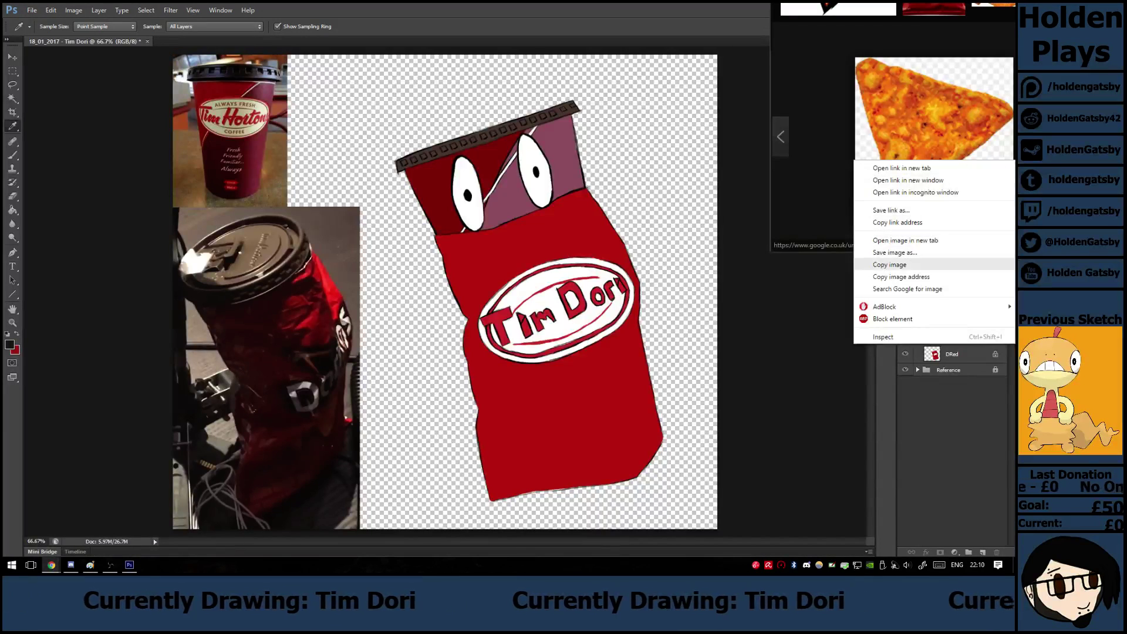
{"action": "left_click", "coordinate": [890, 265]}
Return to Photoshop and paste the copied tortilla chip image into the drawing as a new layer.
{"action": "left_click", "coordinate": [939, 404]}
{"action": "right_click", "coordinate": [939, 404]}
{"action": "left_click", "coordinate": [820, 371]}
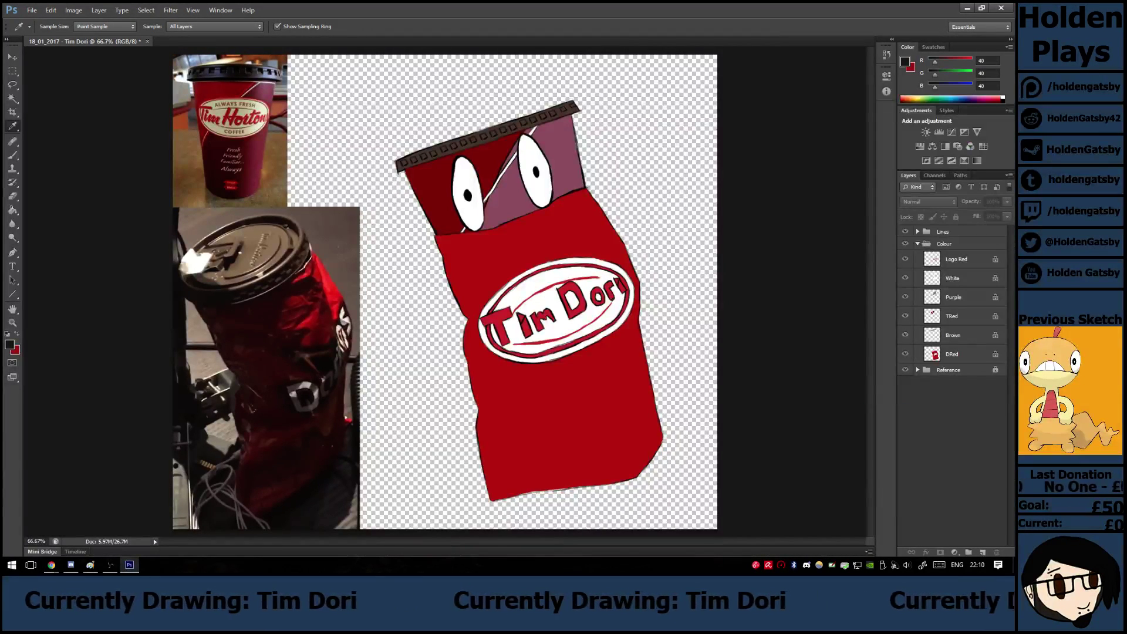
{"action": "right_click", "coordinate": [821, 372]}
{"action": "left_click", "coordinate": [50, 10]}
{"action": "left_click", "coordinate": [51, 10]}
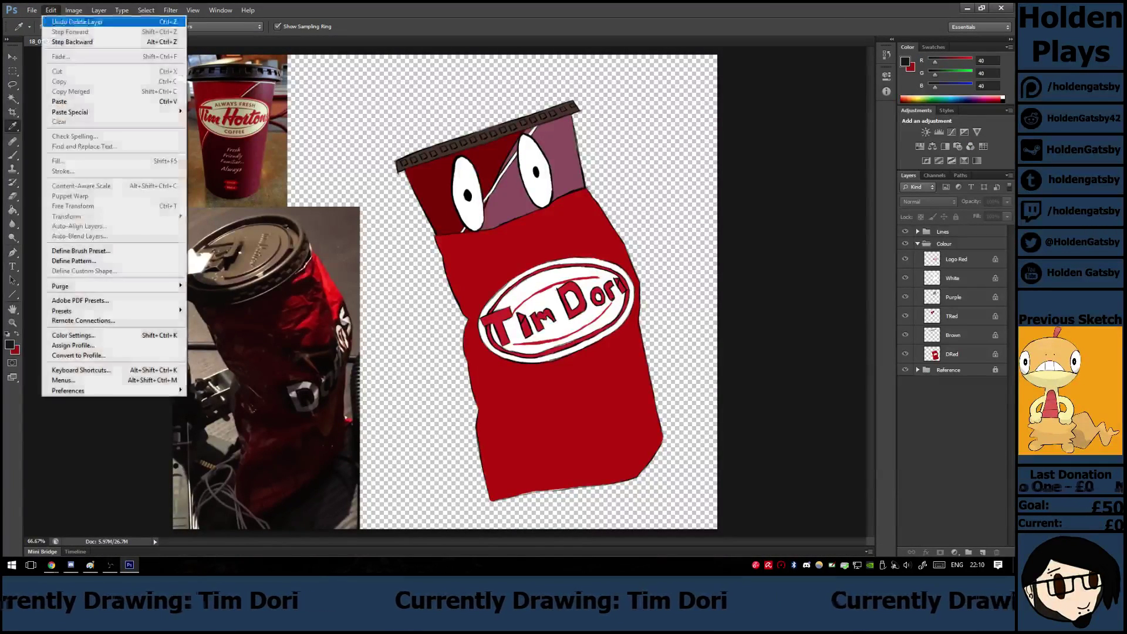
{"action": "left_click", "coordinate": [60, 101]}
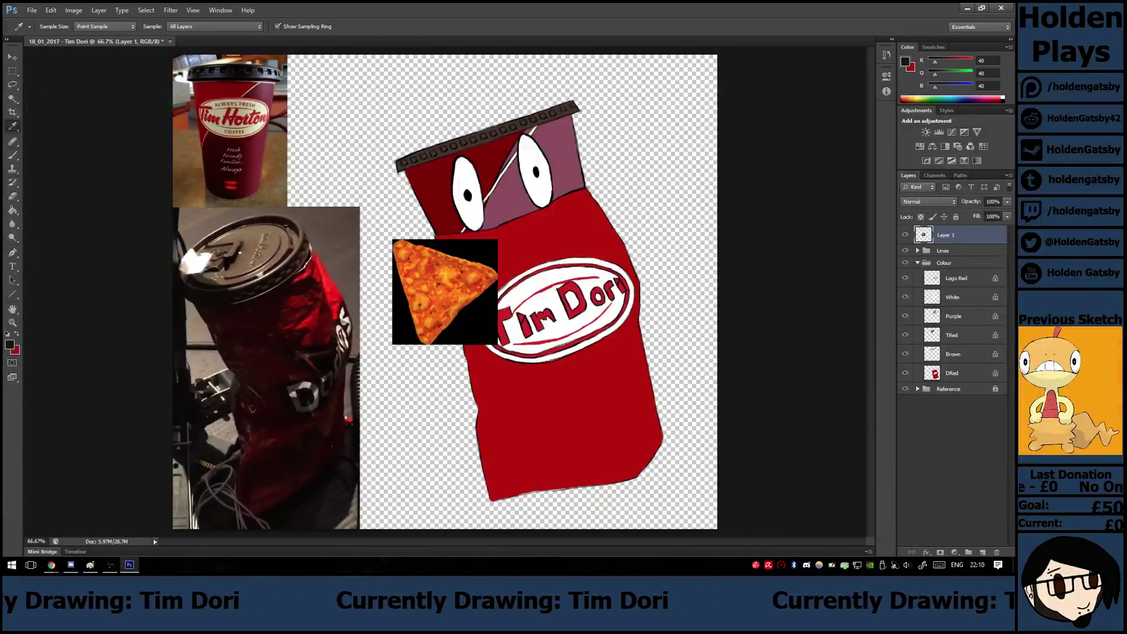
Place the chip picture directly beside the coffee cup photo and put its layer into the Reference group.
{"action": "key", "text": "v"}
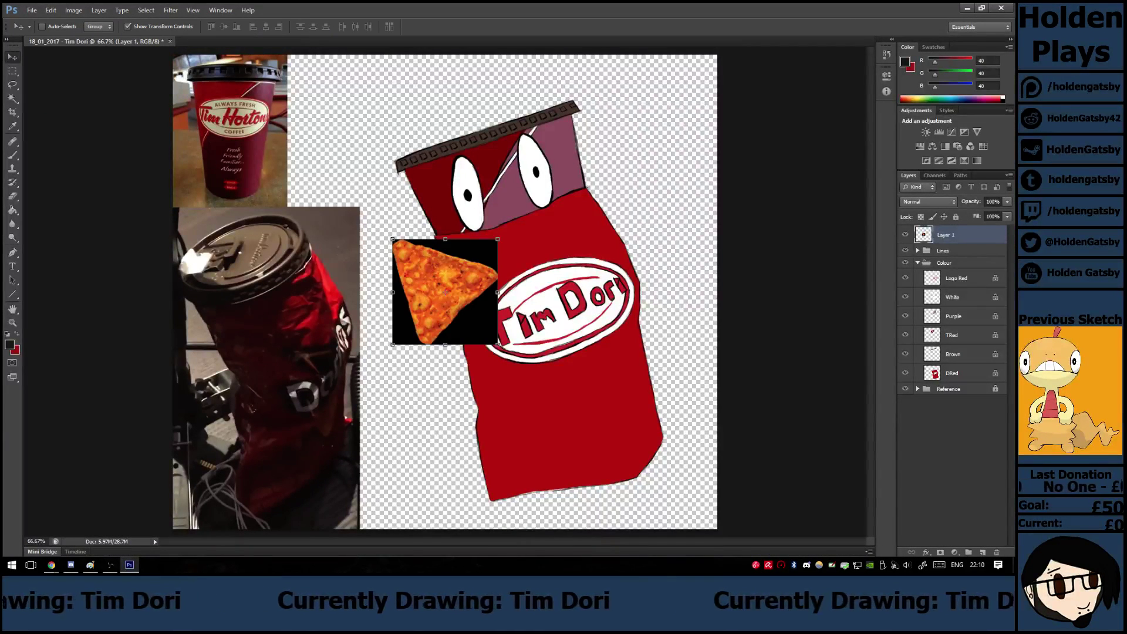
{"action": "left_click_drag", "start_coordinate": [463, 276], "coordinate": [357, 91]}
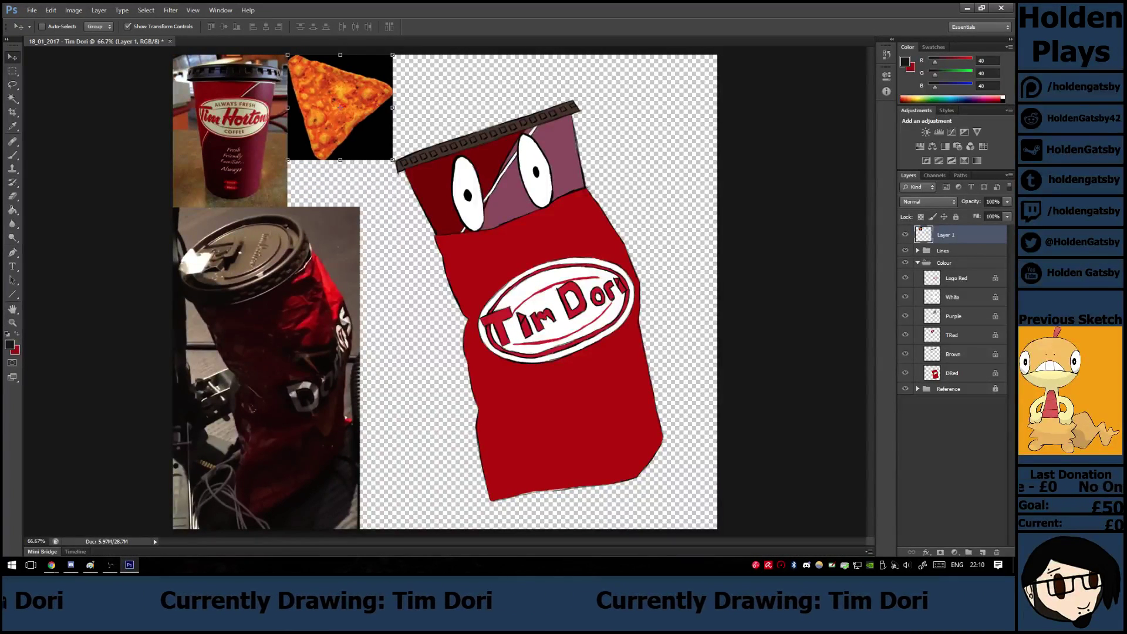
{"action": "left_click_drag", "start_coordinate": [953, 235], "coordinate": [953, 388]}
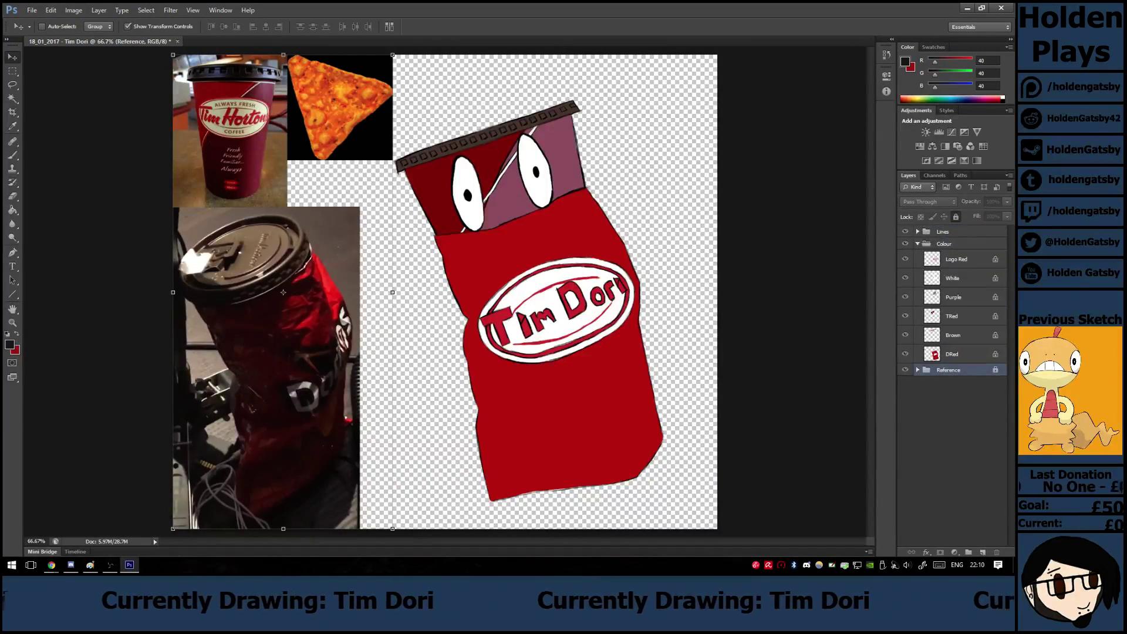
Reset the painting colours to default black and white and add a layer named Doritos at the top of the Lines group.
{"action": "key", "text": "i"}
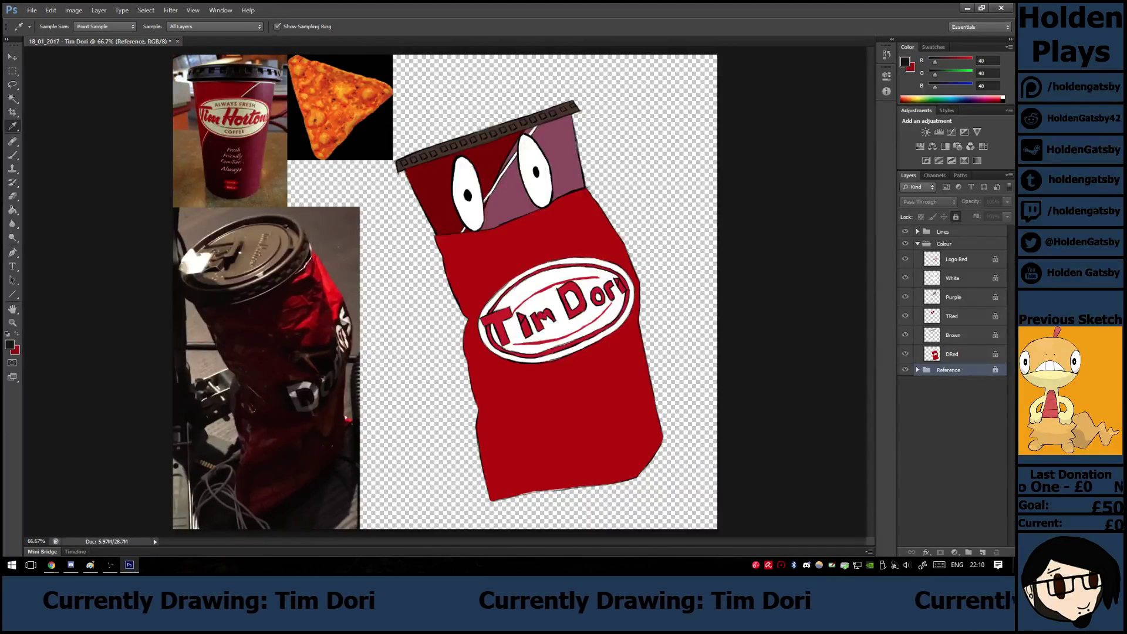
{"action": "key", "text": "b"}
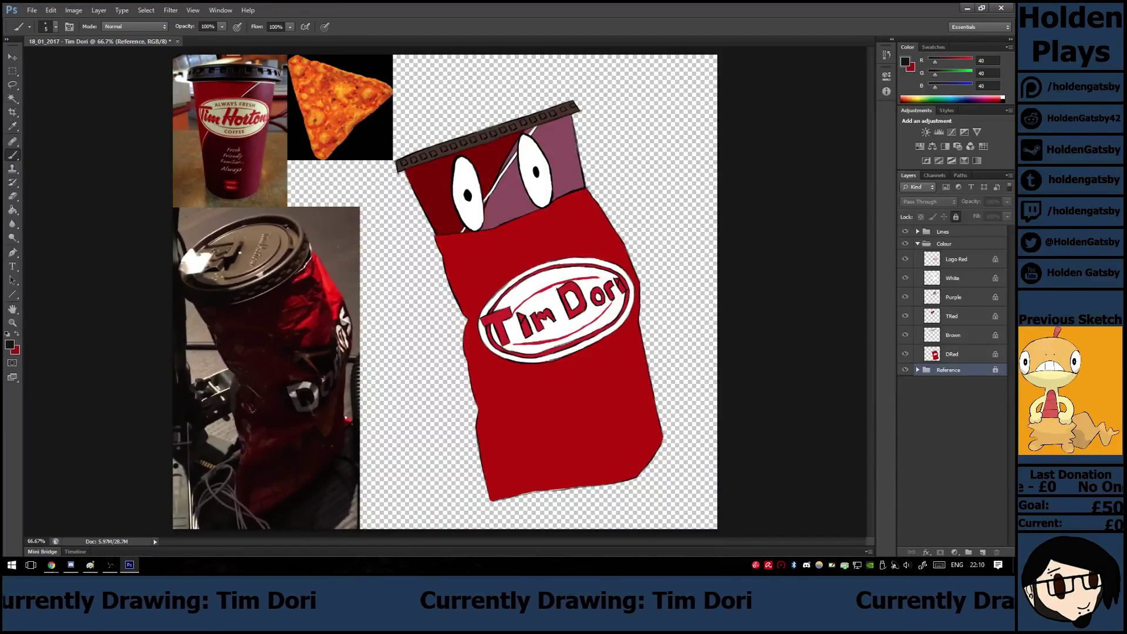
{"action": "key", "text": "d"}
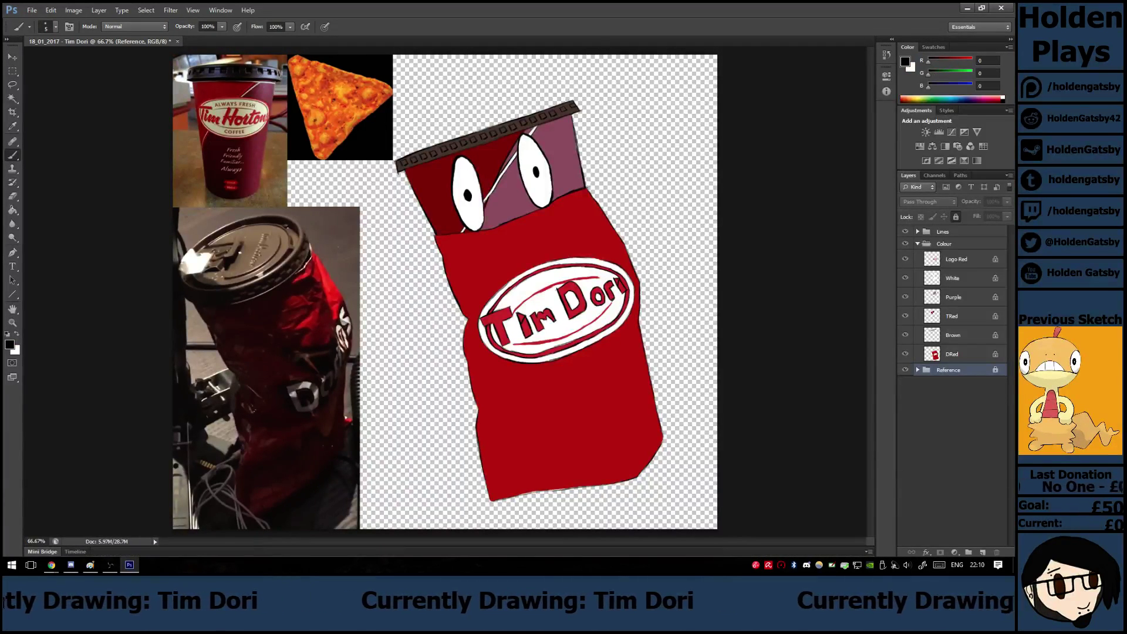
{"action": "left_click", "coordinate": [961, 231]}
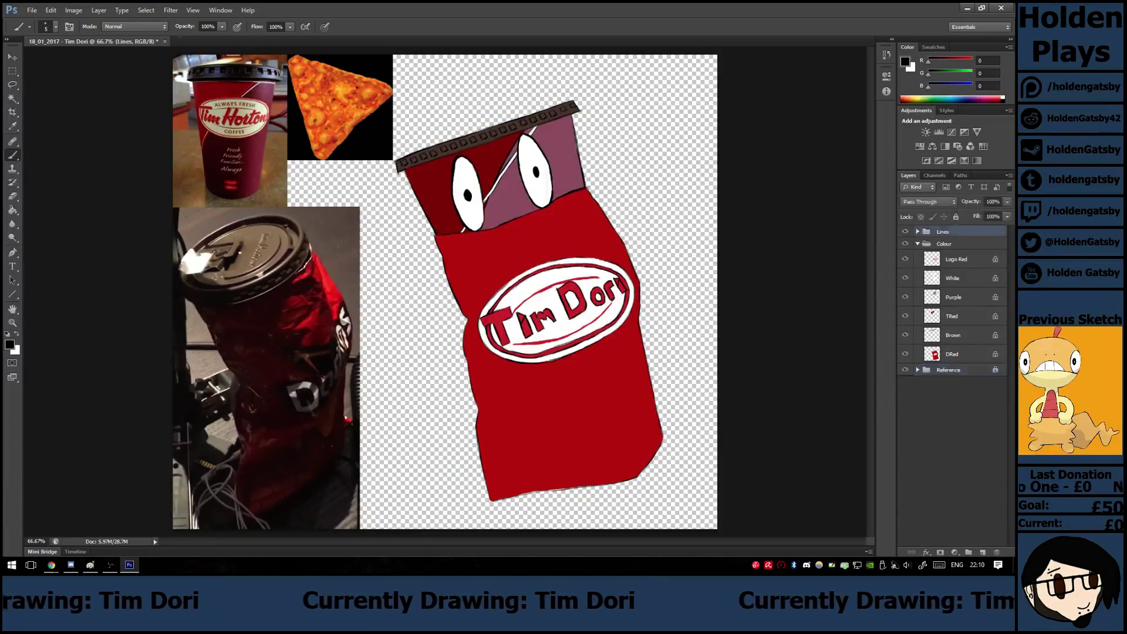
{"action": "left_click", "coordinate": [918, 232]}
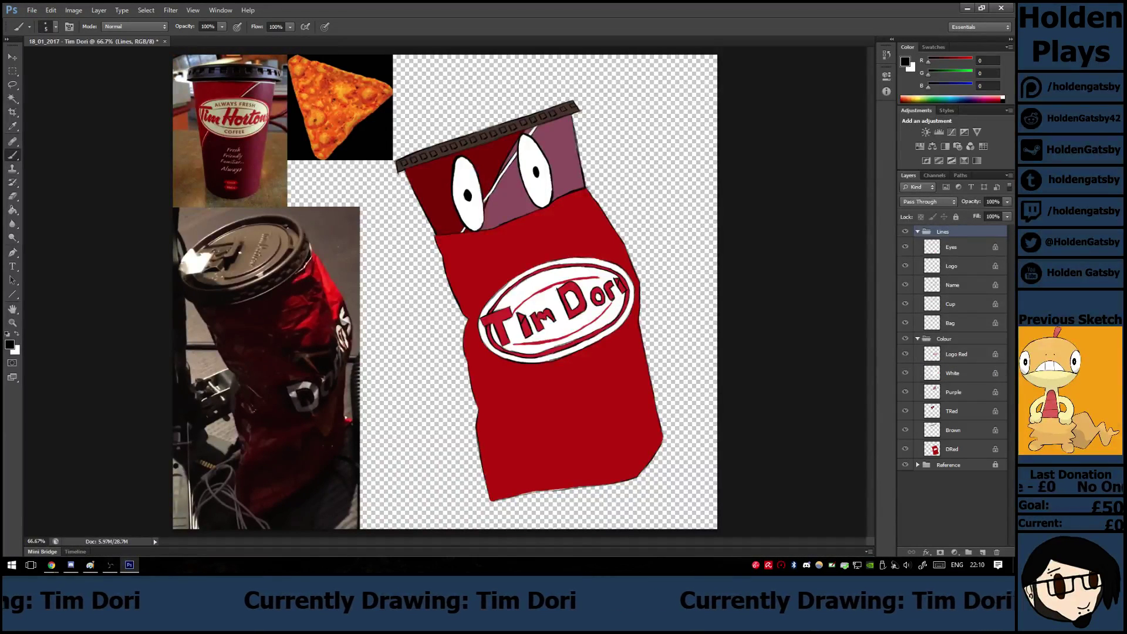
{"action": "left_click", "coordinate": [983, 552]}
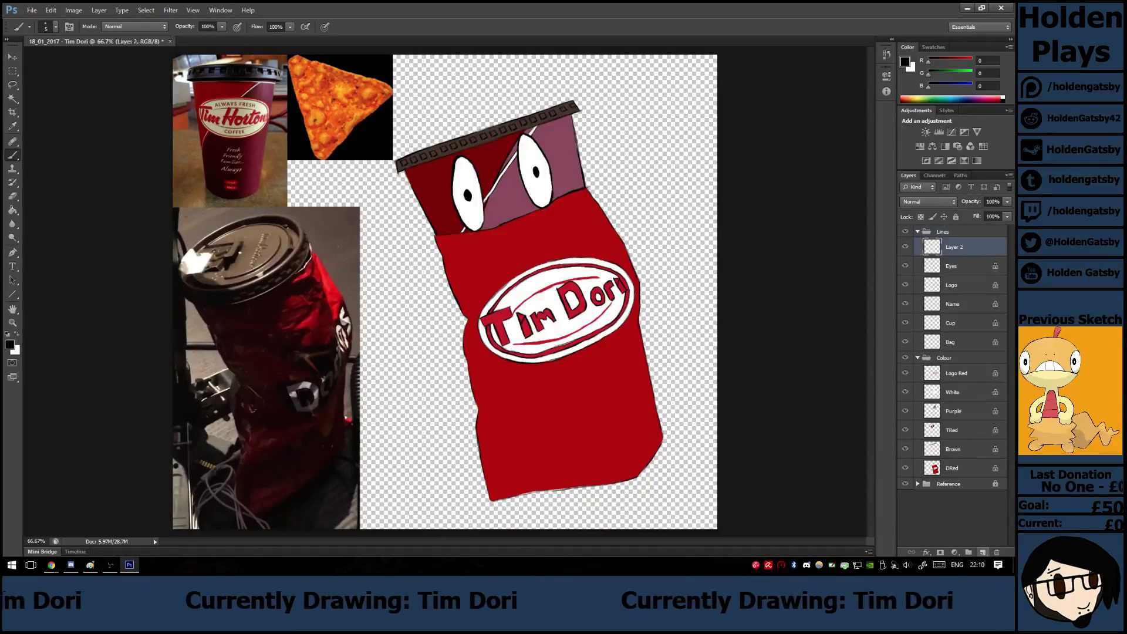
{"action": "double_click", "coordinate": [955, 247]}
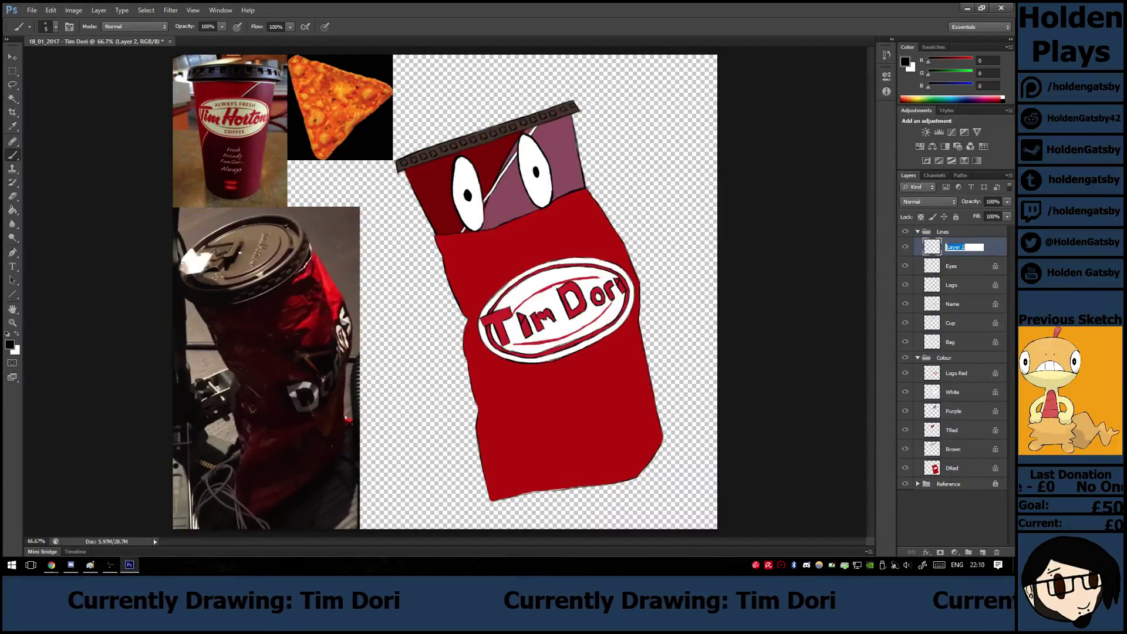
{"action": "type", "text": "D"}
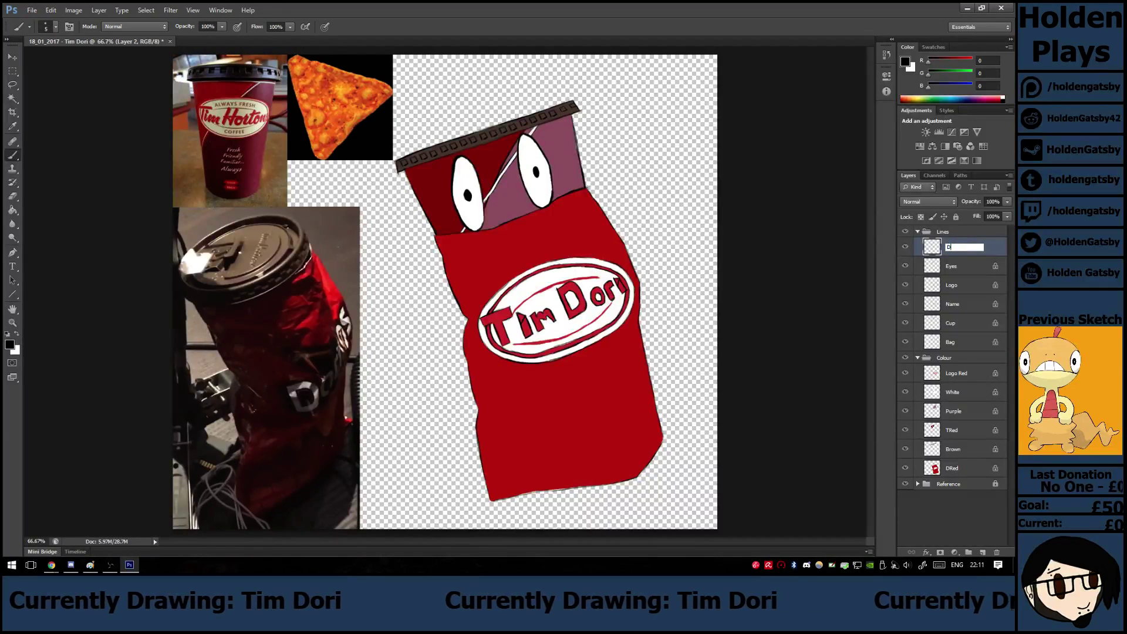
{"action": "type", "text": "oritos"}
{"action": "key", "text": "Return"}
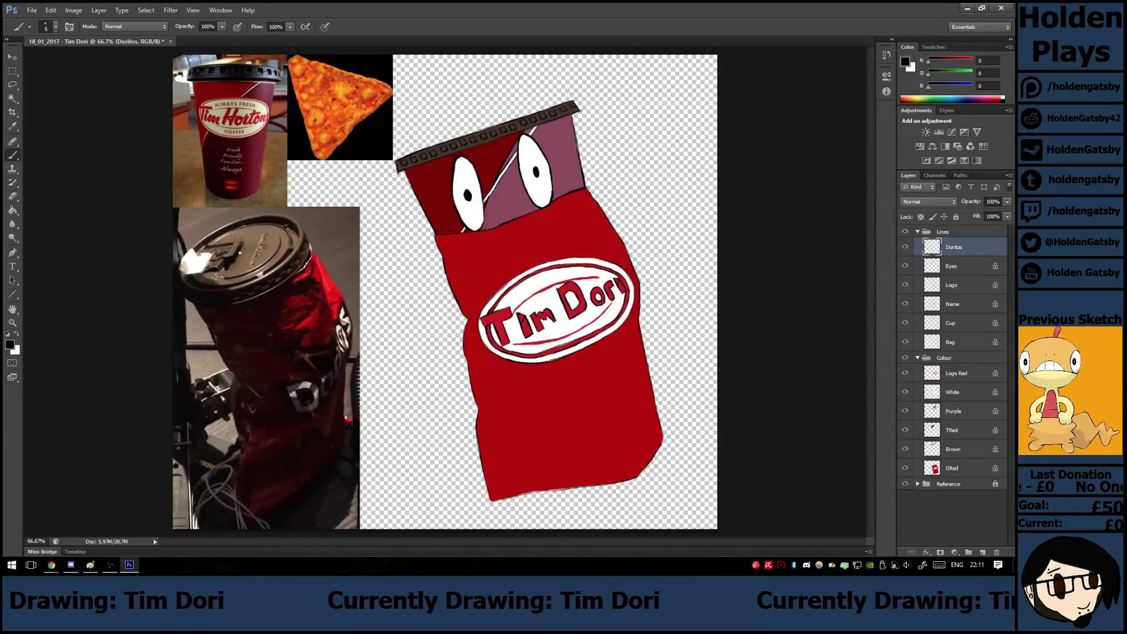
Add a layer named Orange at the top of the Colour group and delete the surplus empty layer from the Lines group.
{"action": "left_click", "coordinate": [983, 552]}
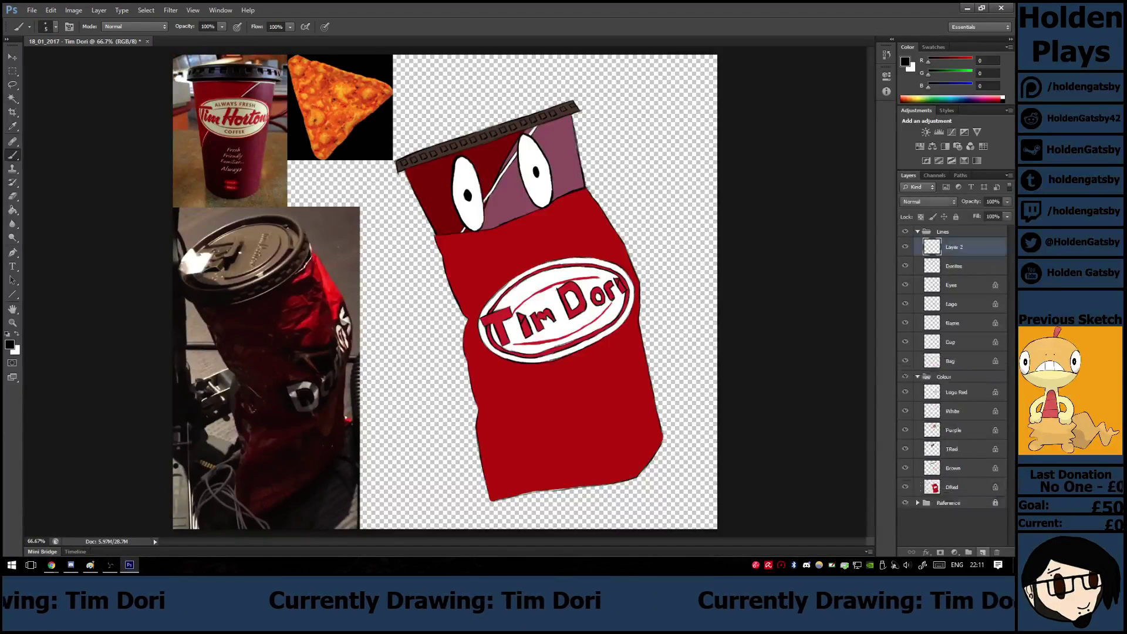
{"action": "left_click", "coordinate": [982, 552]}
{"action": "left_click_drag", "start_coordinate": [951, 247], "coordinate": [951, 397]}
{"action": "right_click", "coordinate": [963, 246]}
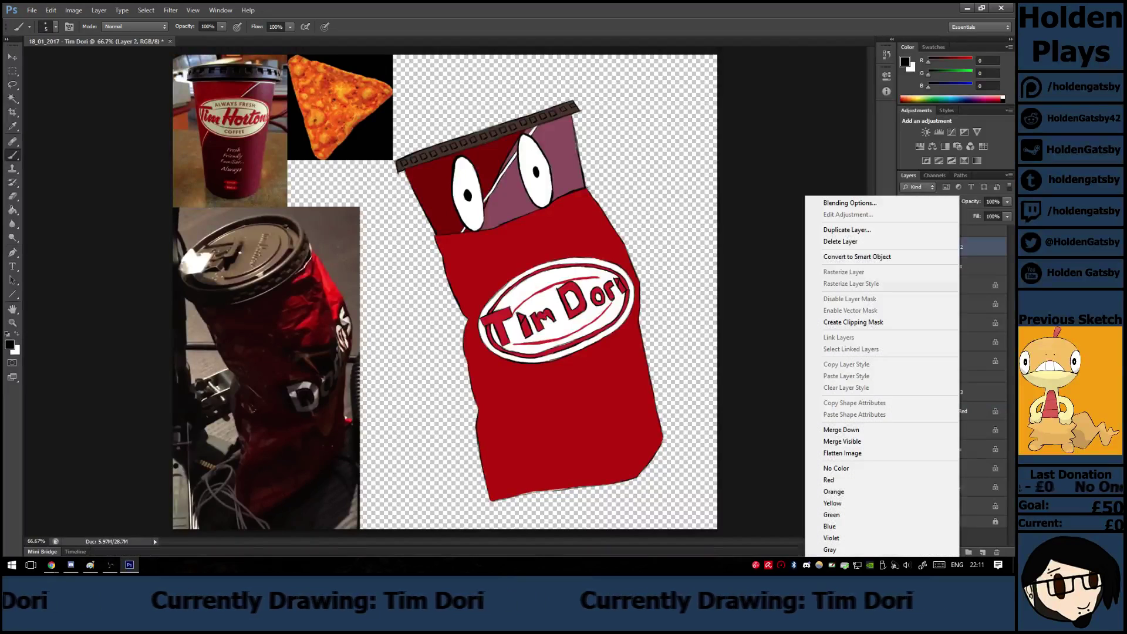
{"action": "left_click", "coordinate": [841, 241]}
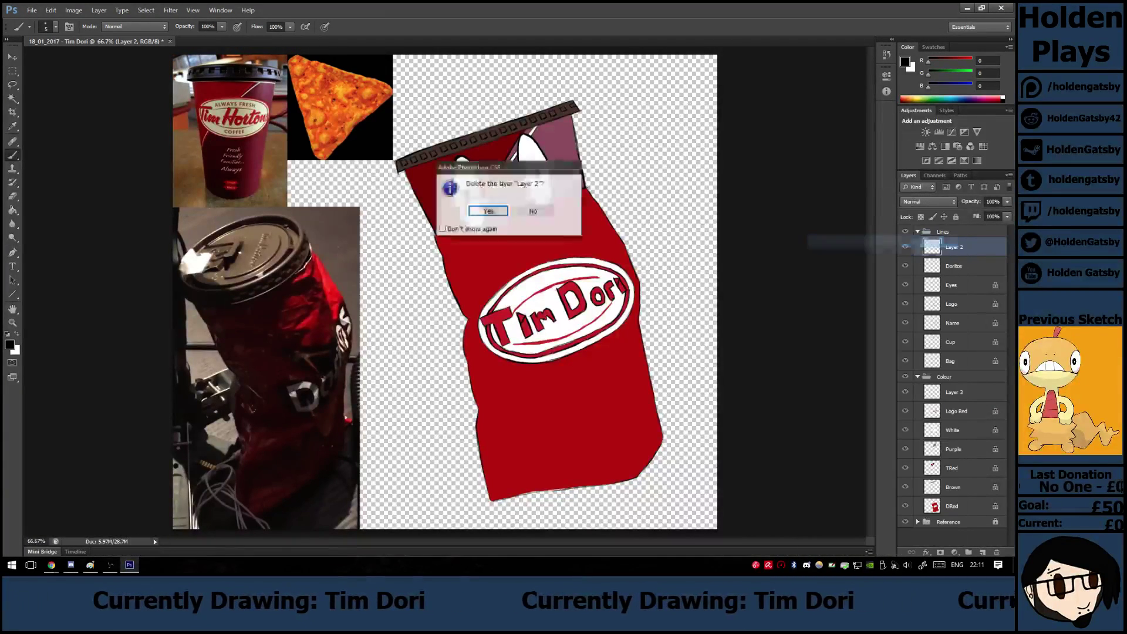
{"action": "key", "text": "Return"}
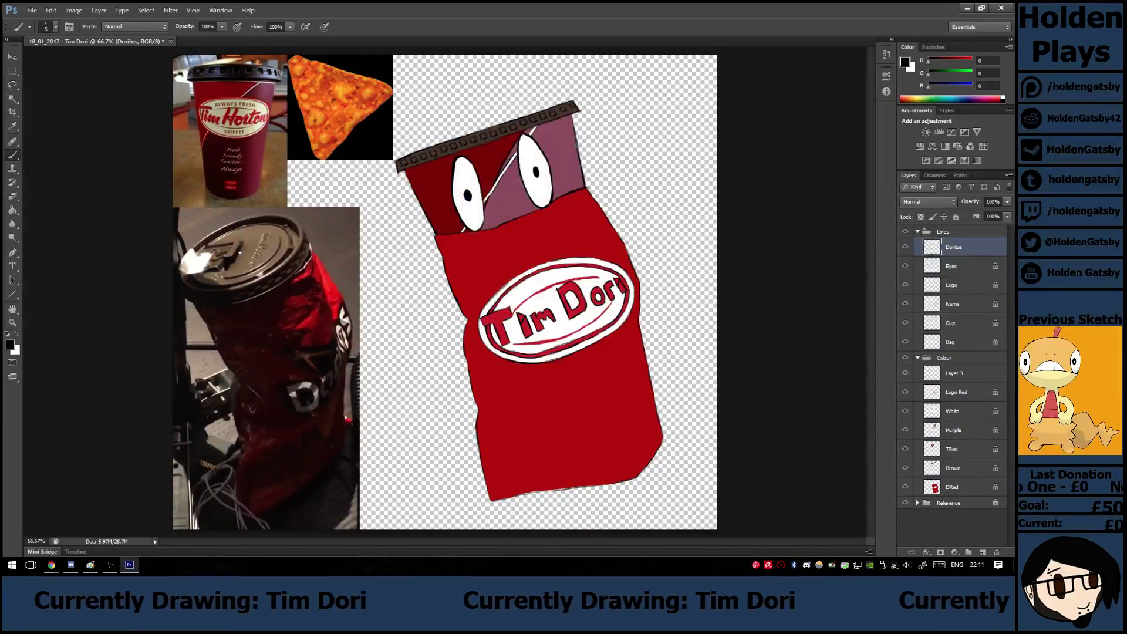
{"action": "double_click", "coordinate": [956, 373]}
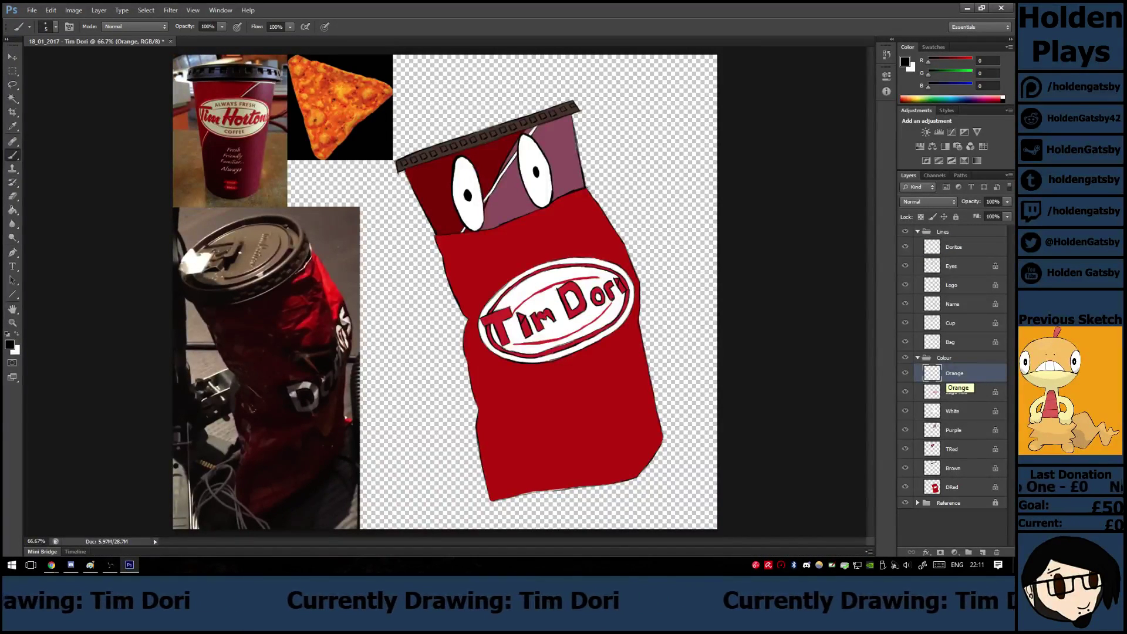
Draw the black outline of a rounded triangular chip on the Doritos layer, on the bag below the oval logo.
{"action": "left_click", "coordinate": [963, 247]}
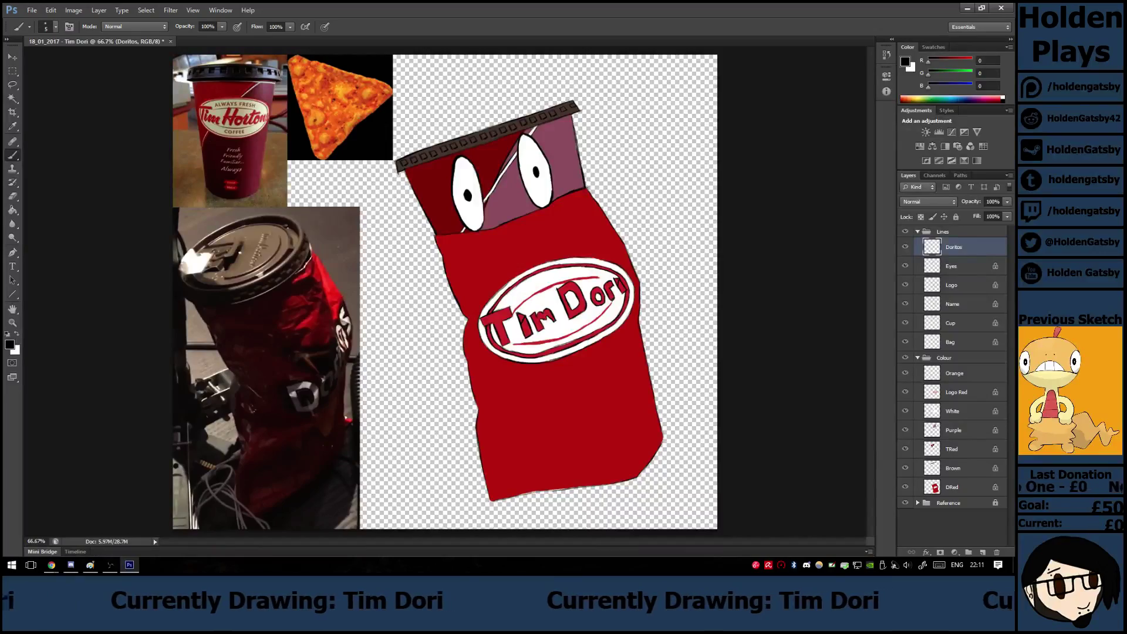
{"action": "key", "text": "ctrl+plus"}
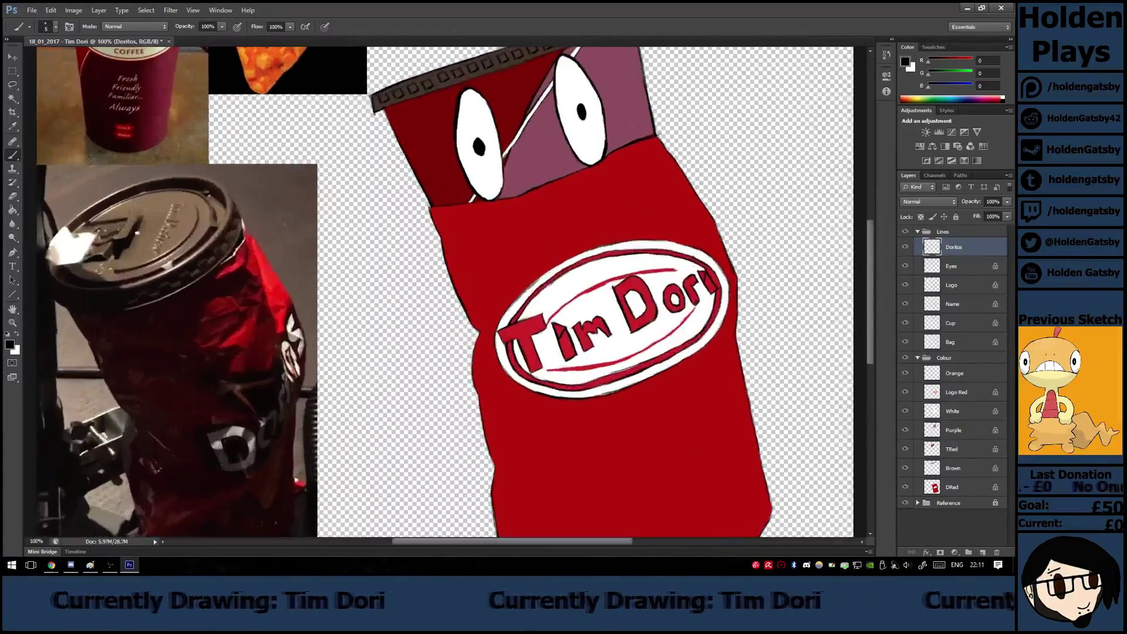
{"action": "scroll", "coordinate": [445, 292], "scroll_direction": "down", "scroll_amount": 4}
{"action": "scroll", "coordinate": [445, 292], "scroll_direction": "down", "scroll_amount": 1}
{"action": "key", "text": "ctrl+plus"}
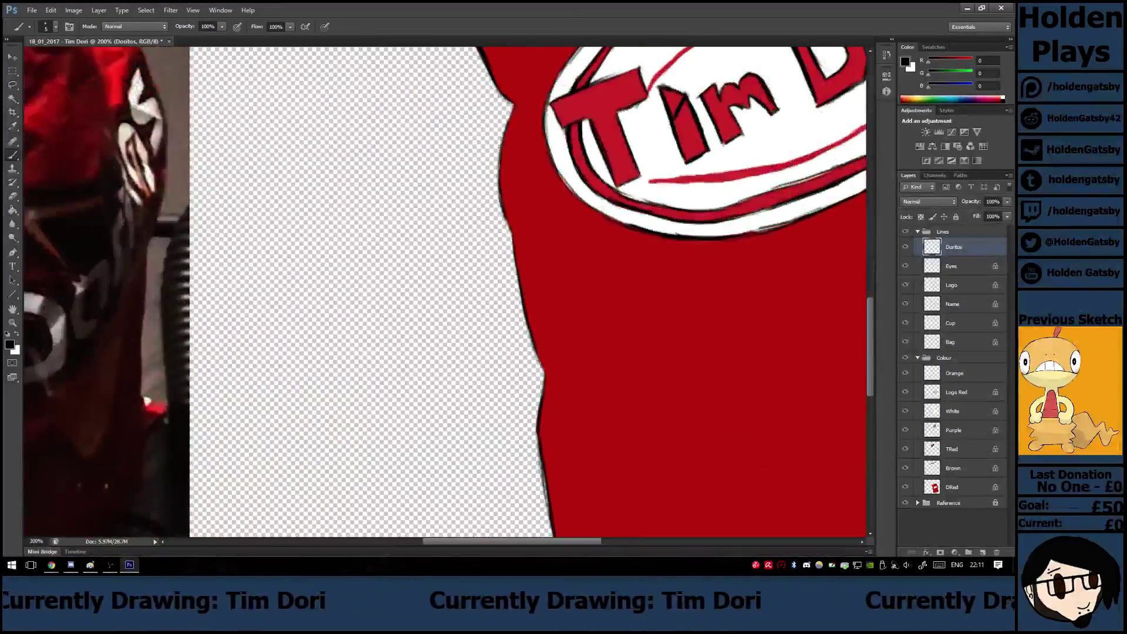
{"action": "scroll", "coordinate": [445, 292], "scroll_direction": "right", "scroll_amount": 3}
{"action": "scroll", "coordinate": [446, 288], "scroll_direction": "right", "scroll_amount": 3}
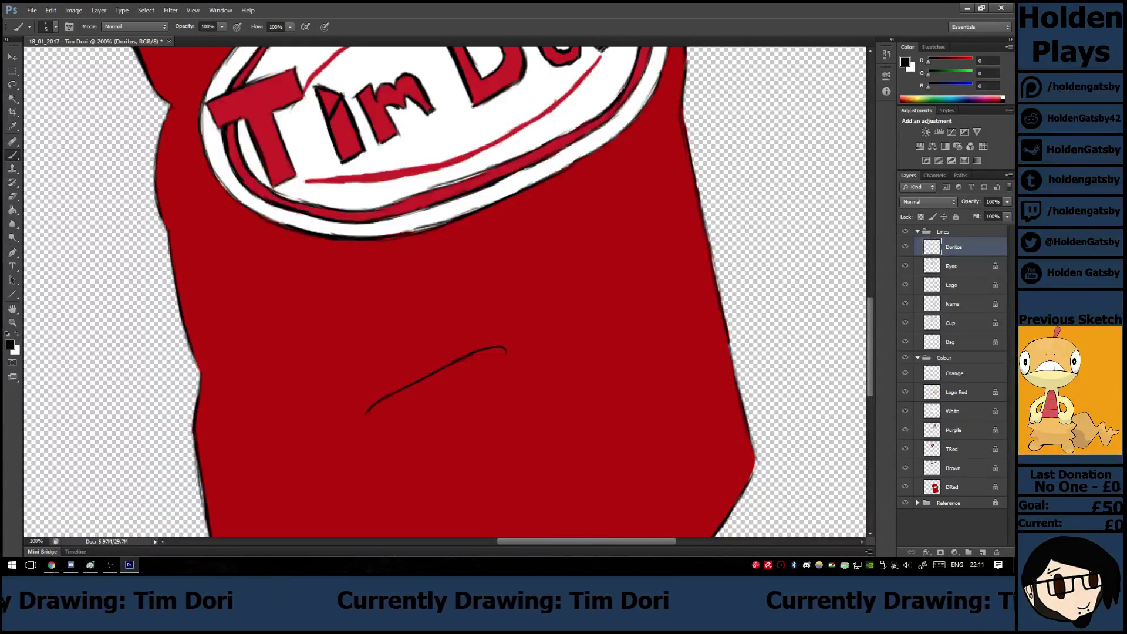
{"action": "left_click_drag", "start_coordinate": [367, 413], "coordinate": [365, 431]}
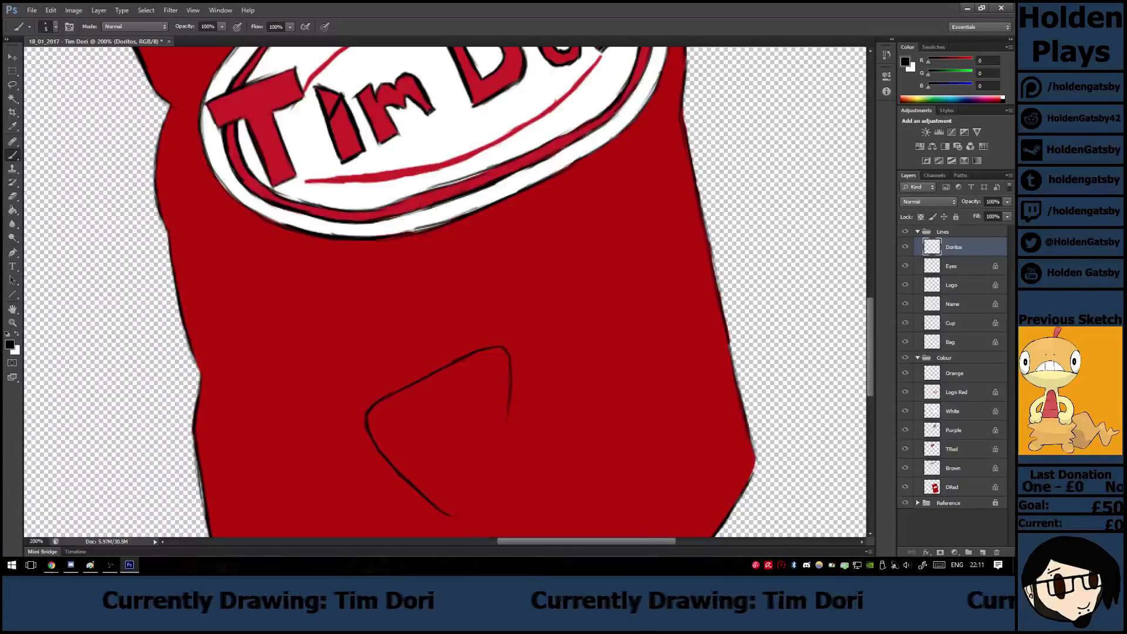
{"action": "mouse_move", "coordinate": [507, 417]}
{"action": "left_mouse_down"}
{"action": "mouse_move", "coordinate": [484, 485]}
{"action": "mouse_move", "coordinate": [455, 517]}
{"action": "left_mouse_up"}
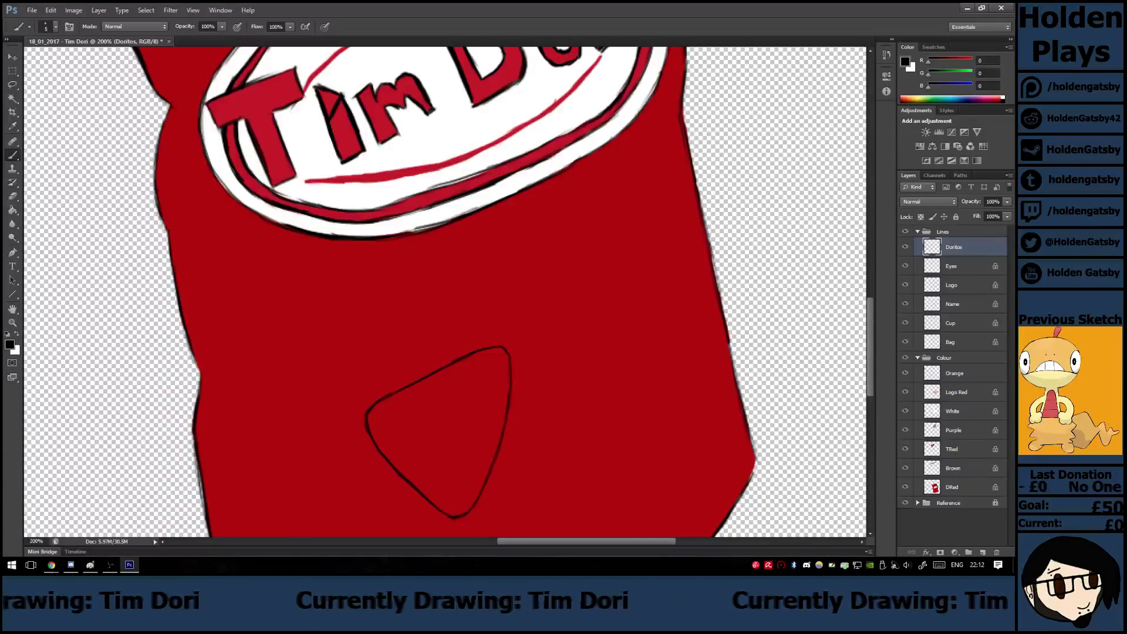
Outline a second chip tucked behind the first one's right side and erase the stray lines at its upper corner.
{"action": "left_click_drag", "start_coordinate": [491, 468], "coordinate": [517, 487]}
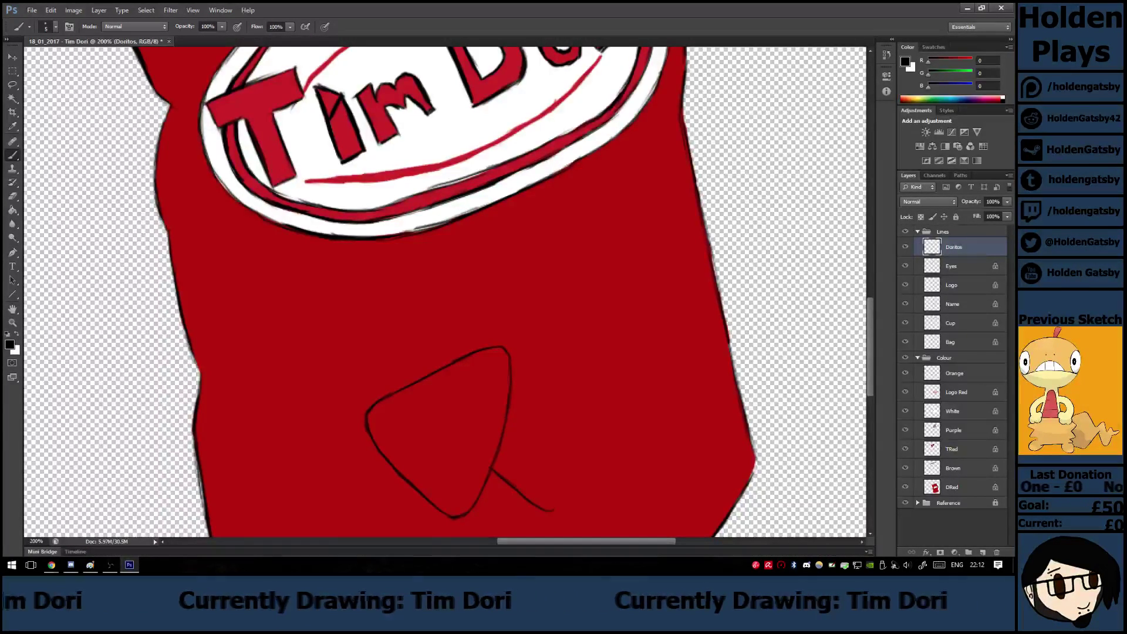
{"action": "left_click_drag", "start_coordinate": [576, 458], "coordinate": [582, 434]}
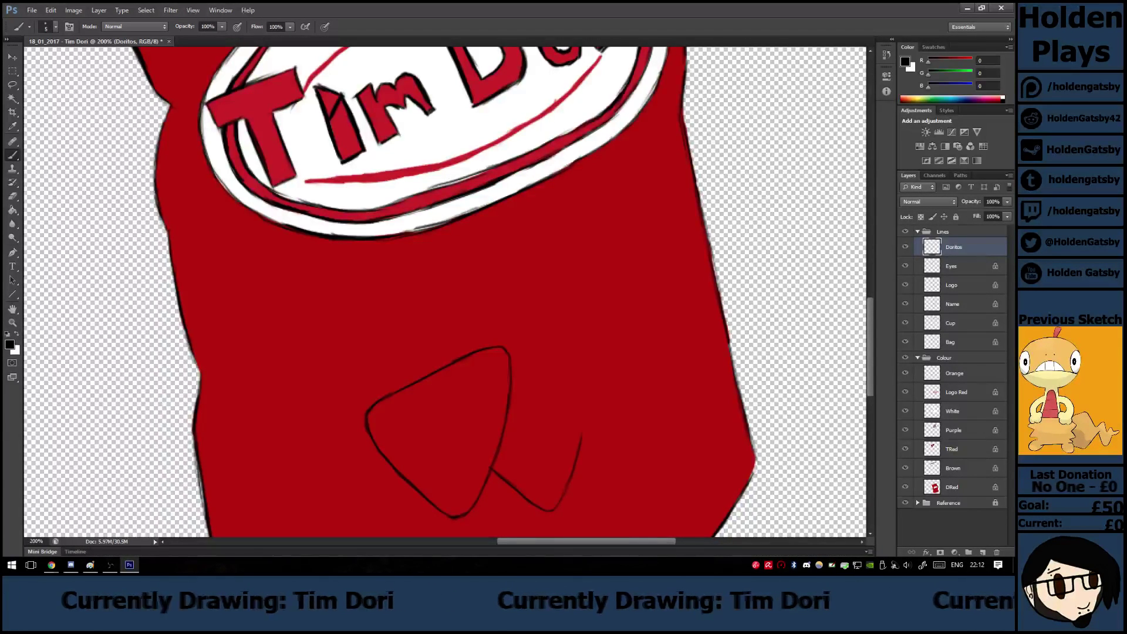
{"action": "mouse_move", "coordinate": [512, 398]}
{"action": "left_mouse_down"}
{"action": "mouse_move", "coordinate": [594, 364]}
{"action": "mouse_move", "coordinate": [586, 373]}
{"action": "mouse_move", "coordinate": [595, 388]}
{"action": "left_mouse_up"}
{"action": "left_click_drag", "start_coordinate": [591, 376], "coordinate": [581, 433]}
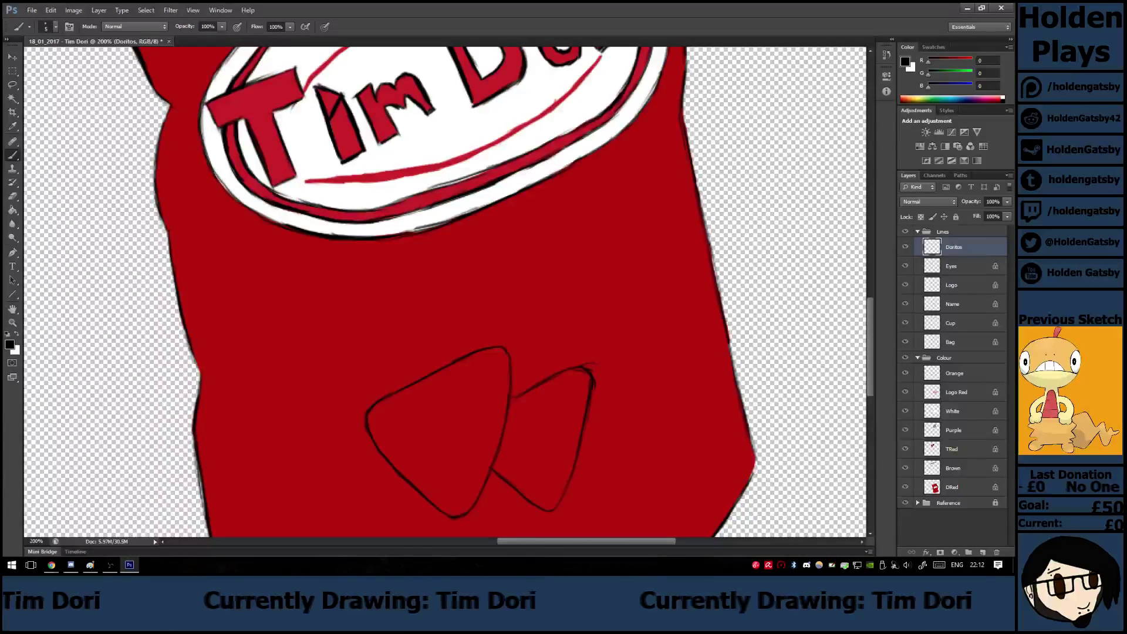
{"action": "key", "text": "e"}
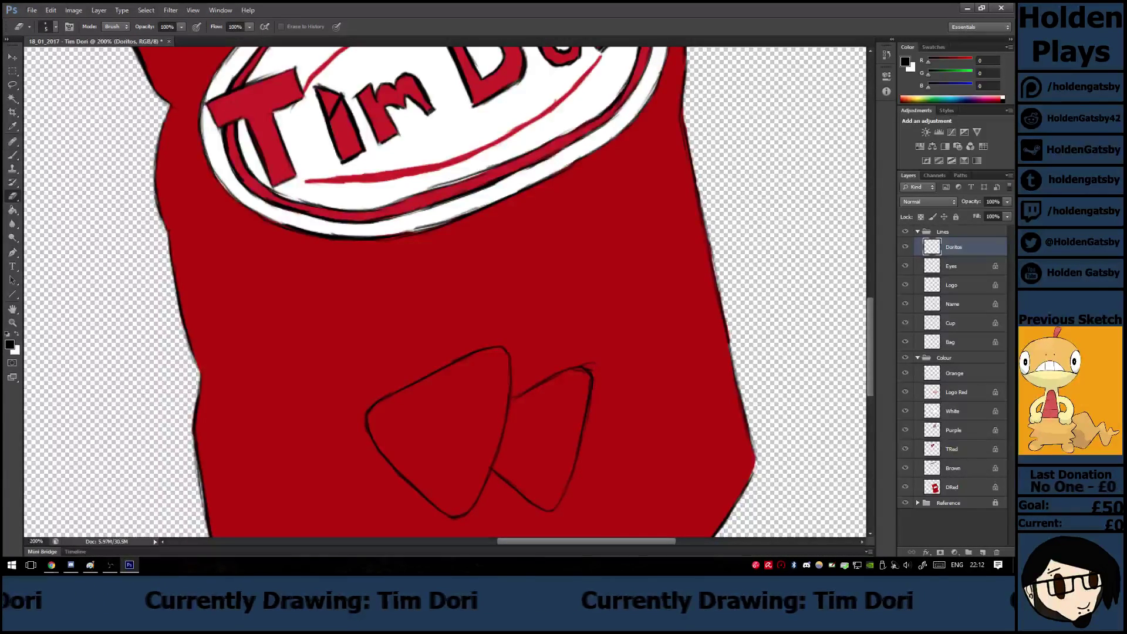
{"action": "left_click_drag", "start_coordinate": [586, 363], "coordinate": [595, 368]}
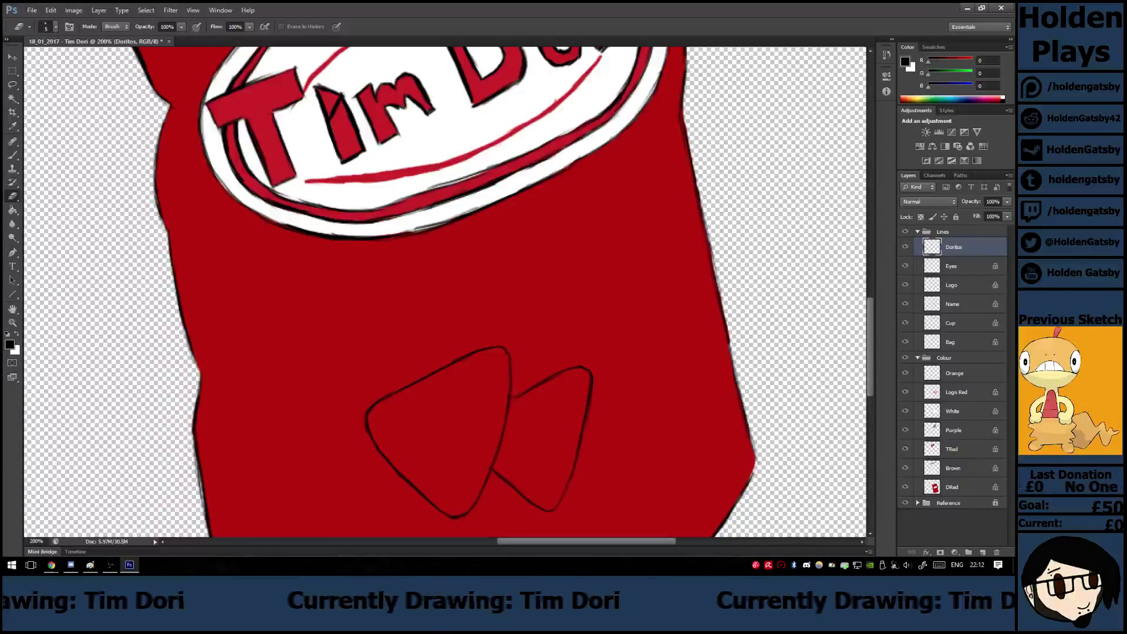
Sample the bright orange of the tortilla chip reference picture as the painting colour.
{"action": "left_click", "coordinate": [12, 125]}
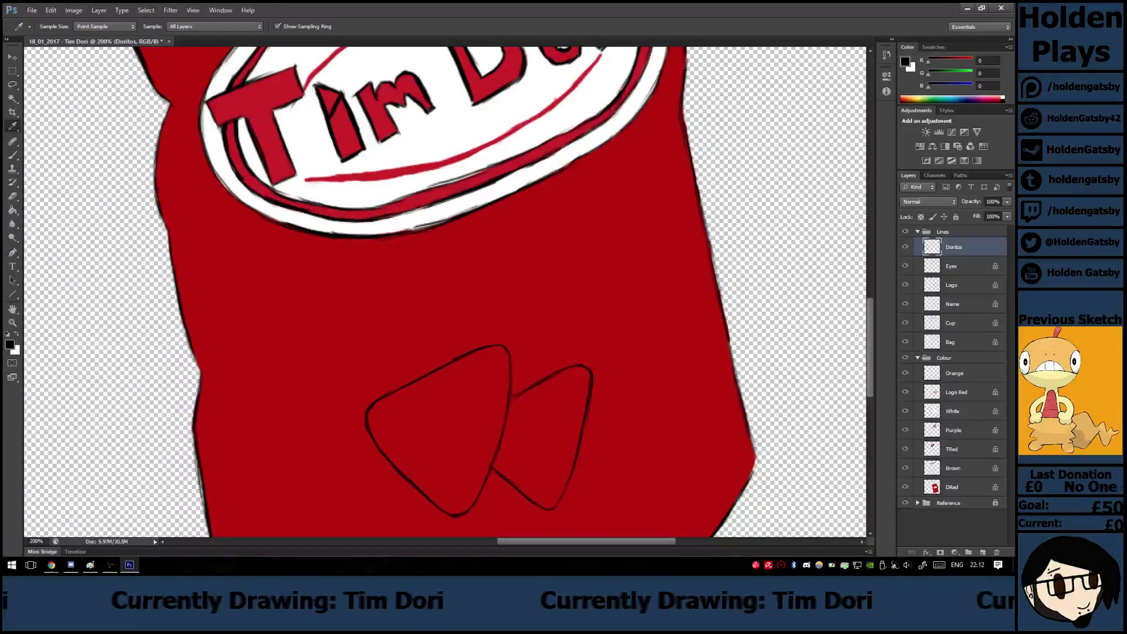
{"action": "left_click_drag", "start_coordinate": [871, 395], "coordinate": [870, 272]}
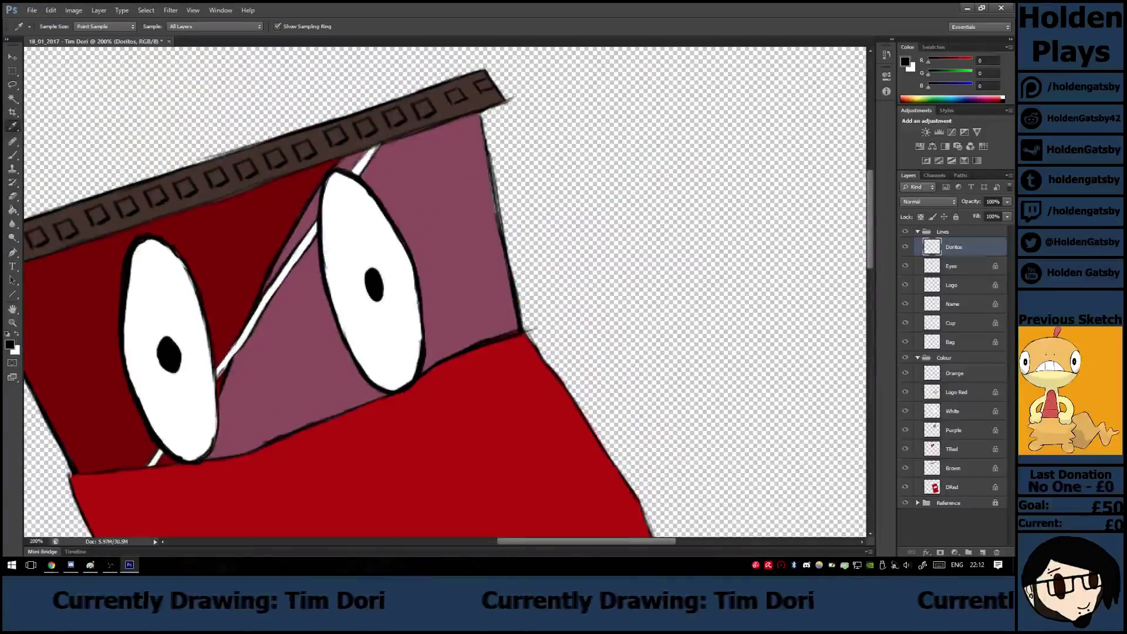
{"action": "left_click_drag", "start_coordinate": [586, 540], "coordinate": [502, 540]}
{"action": "left_click", "coordinate": [176, 180]}
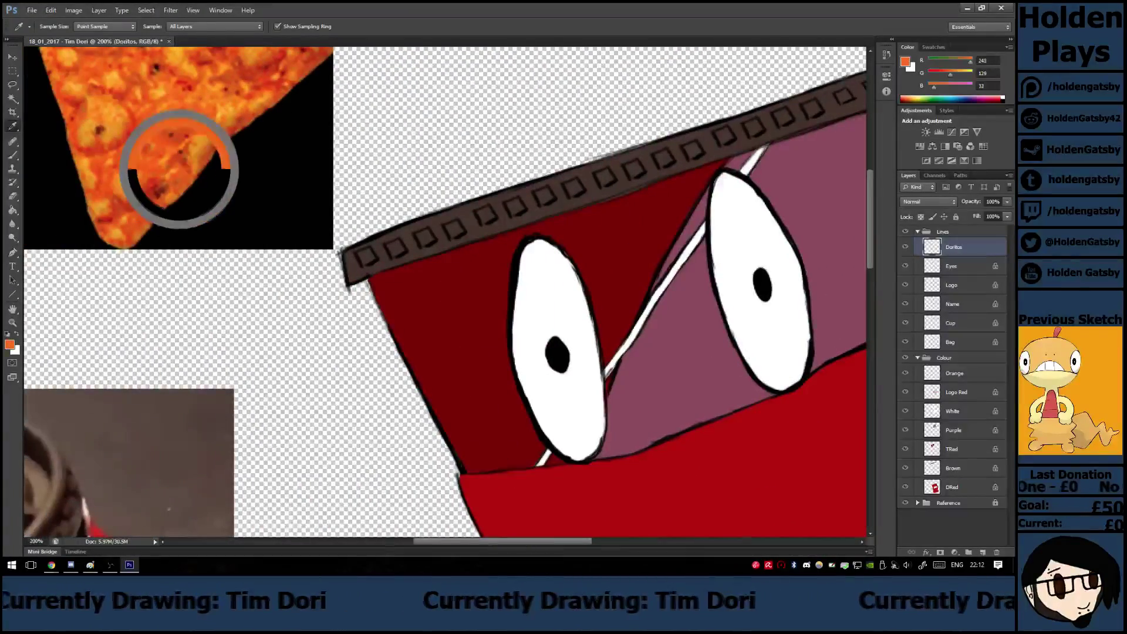
Lock the Doritos layer and paint the front chip solid orange inside its outline on the Orange layer with a fully hard brush.
{"action": "key", "text": "b"}
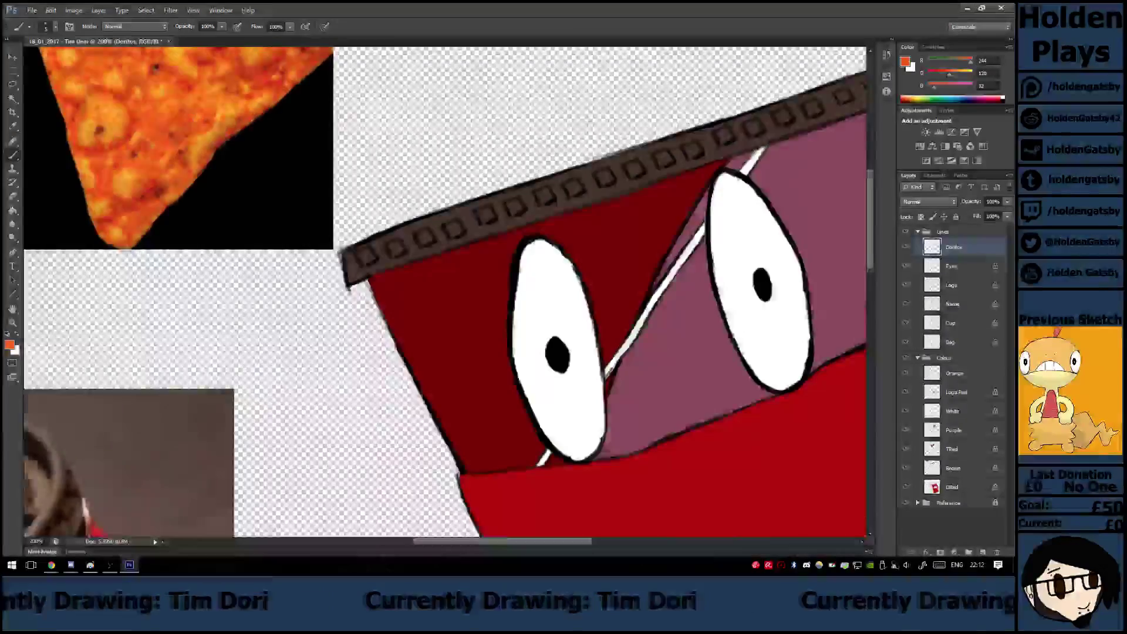
{"action": "scroll", "coordinate": [446, 294], "scroll_direction": "down", "scroll_amount": 10}
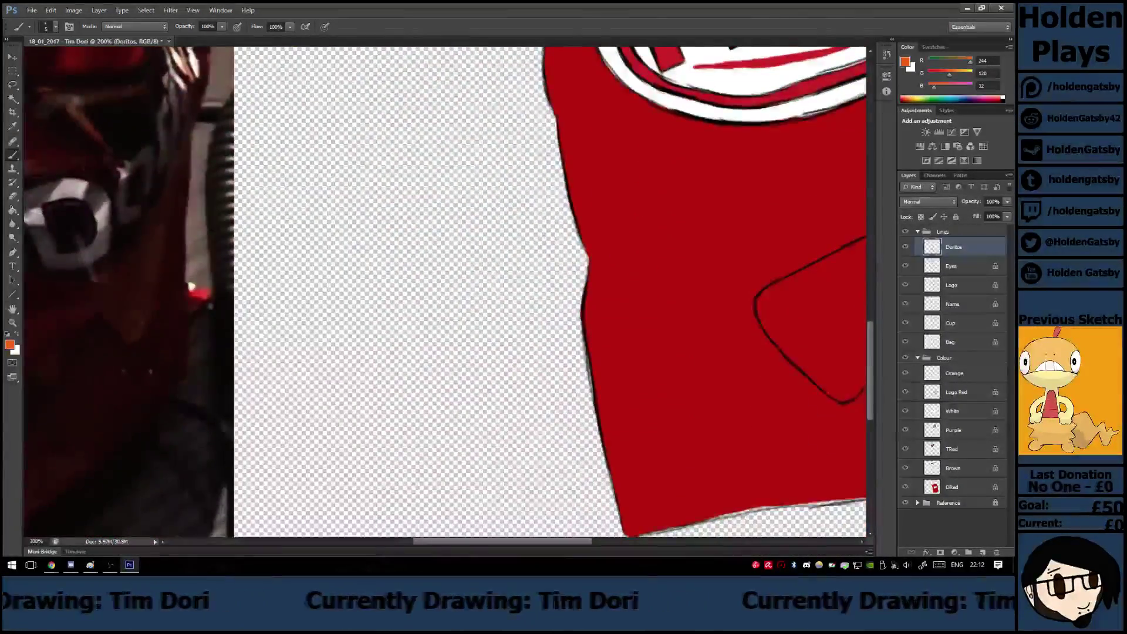
{"action": "scroll", "coordinate": [447, 293], "scroll_direction": "right", "scroll_amount": 6}
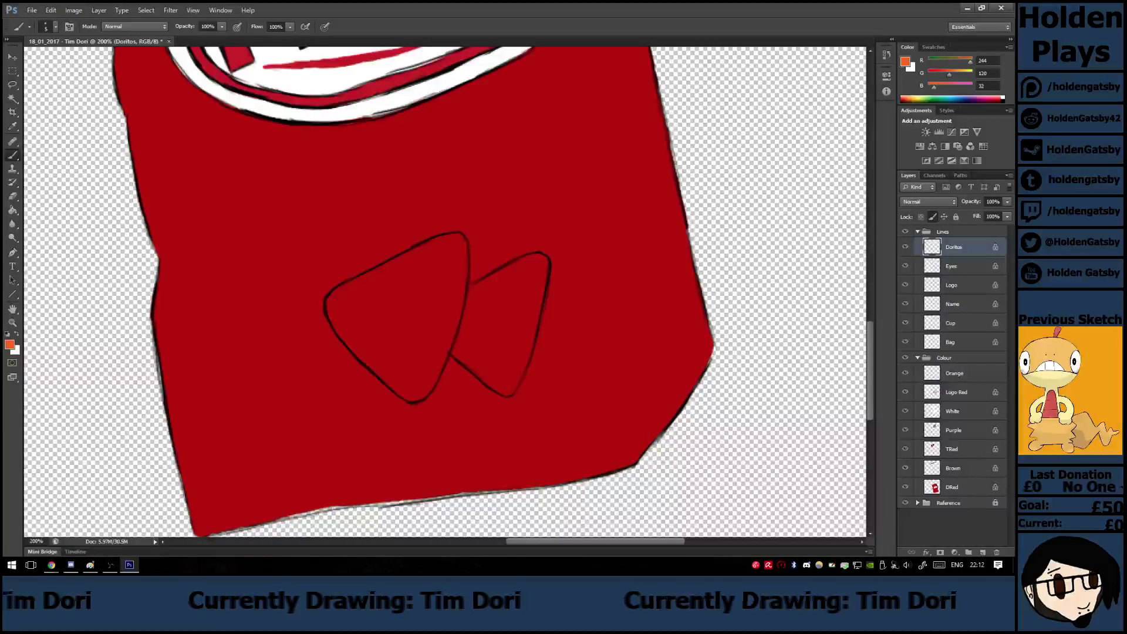
{"action": "left_click", "coordinate": [963, 373]}
{"action": "right_click", "coordinate": [409, 320]}
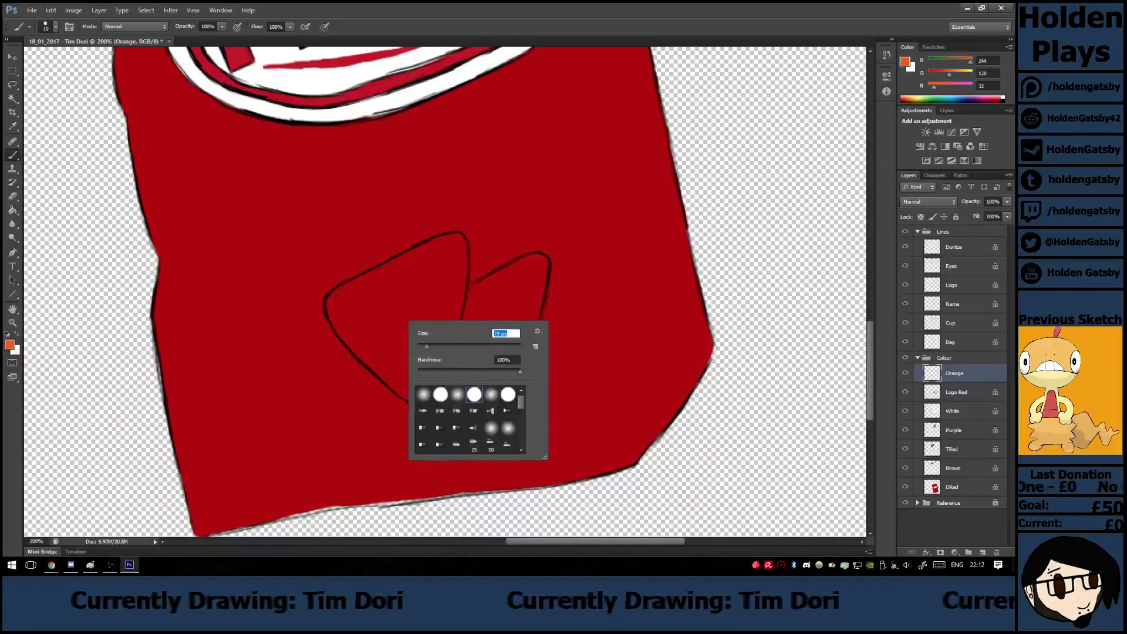
{"action": "key", "text": "Return"}
{"action": "mouse_move", "coordinate": [424, 289]}
{"action": "left_mouse_down"}
{"action": "mouse_move", "coordinate": [418, 318]}
{"action": "mouse_move", "coordinate": [430, 297]}
{"action": "mouse_move", "coordinate": [370, 267]}
{"action": "mouse_move", "coordinate": [338, 300]}
{"action": "mouse_move", "coordinate": [348, 334]}
{"action": "mouse_move", "coordinate": [415, 384]}
{"action": "mouse_move", "coordinate": [436, 360]}
{"action": "mouse_move", "coordinate": [461, 241]}
{"action": "mouse_move", "coordinate": [441, 259]}
{"action": "left_mouse_up"}
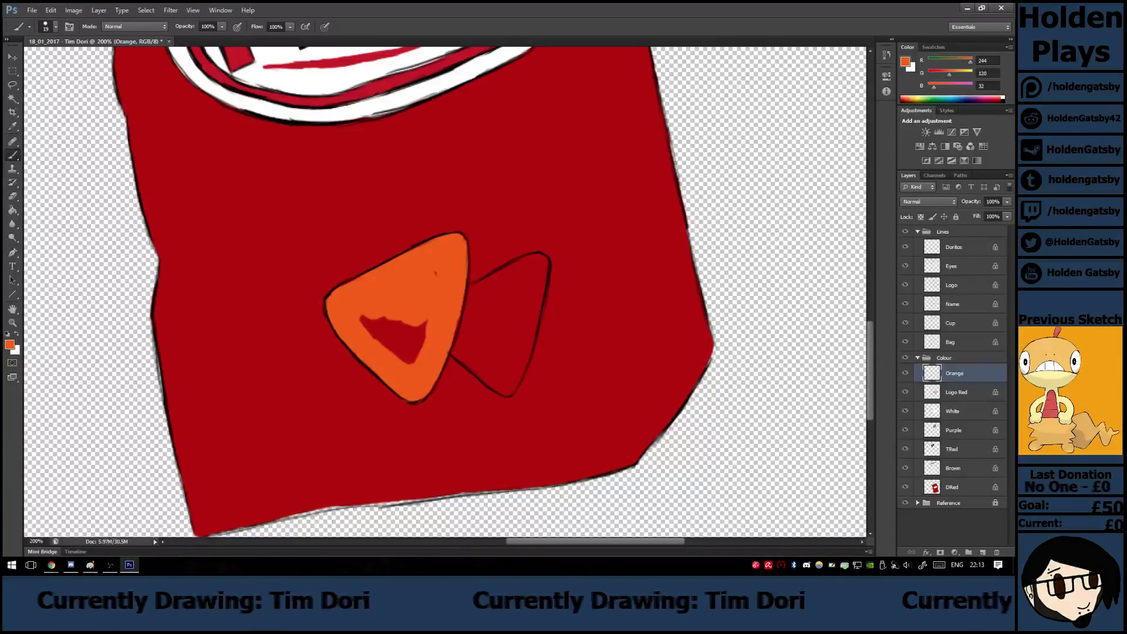
{"action": "mouse_move", "coordinate": [396, 322]}
{"action": "left_mouse_down"}
{"action": "mouse_move", "coordinate": [408, 324]}
{"action": "mouse_move", "coordinate": [379, 335]}
{"action": "mouse_move", "coordinate": [367, 322]}
{"action": "mouse_move", "coordinate": [411, 358]}
{"action": "mouse_move", "coordinate": [420, 346]}
{"action": "left_mouse_up"}
Fill the second chip behind it with the same orange and tidy the colour along its outline.
{"action": "left_click_drag", "start_coordinate": [464, 301], "coordinate": [512, 392]}
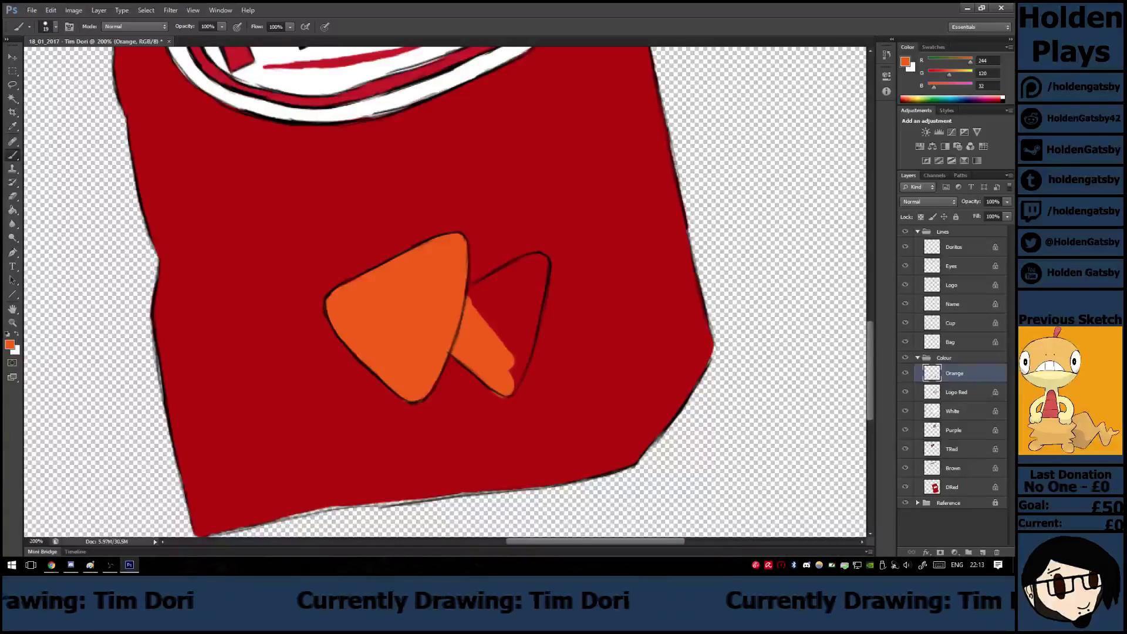
{"action": "left_click_drag", "start_coordinate": [522, 307], "coordinate": [518, 373]}
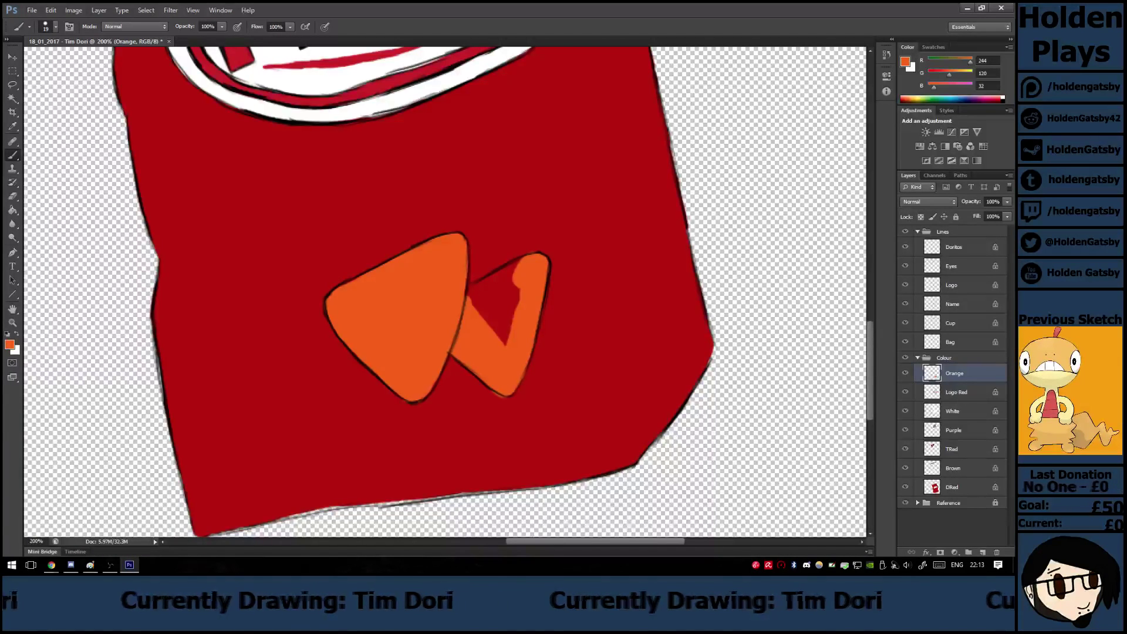
{"action": "mouse_move", "coordinate": [515, 260]}
{"action": "left_mouse_down"}
{"action": "mouse_move", "coordinate": [477, 307]}
{"action": "mouse_move", "coordinate": [516, 290]}
{"action": "mouse_move", "coordinate": [498, 326]}
{"action": "mouse_move", "coordinate": [506, 344]}
{"action": "left_mouse_up"}
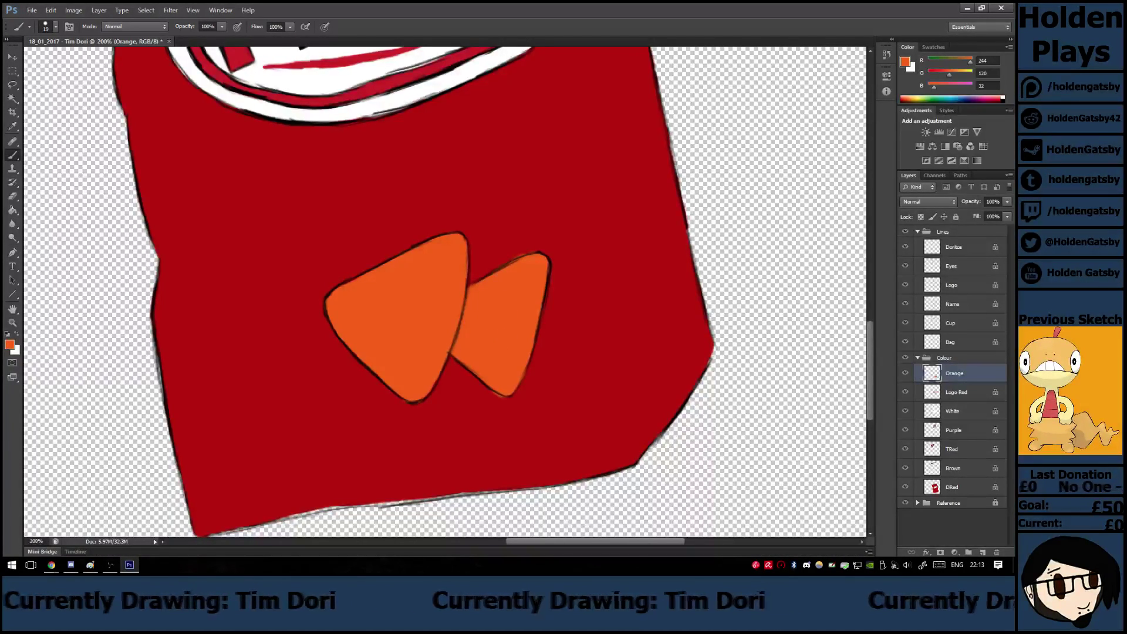
{"action": "key", "text": "e"}
{"action": "key", "text": "b"}
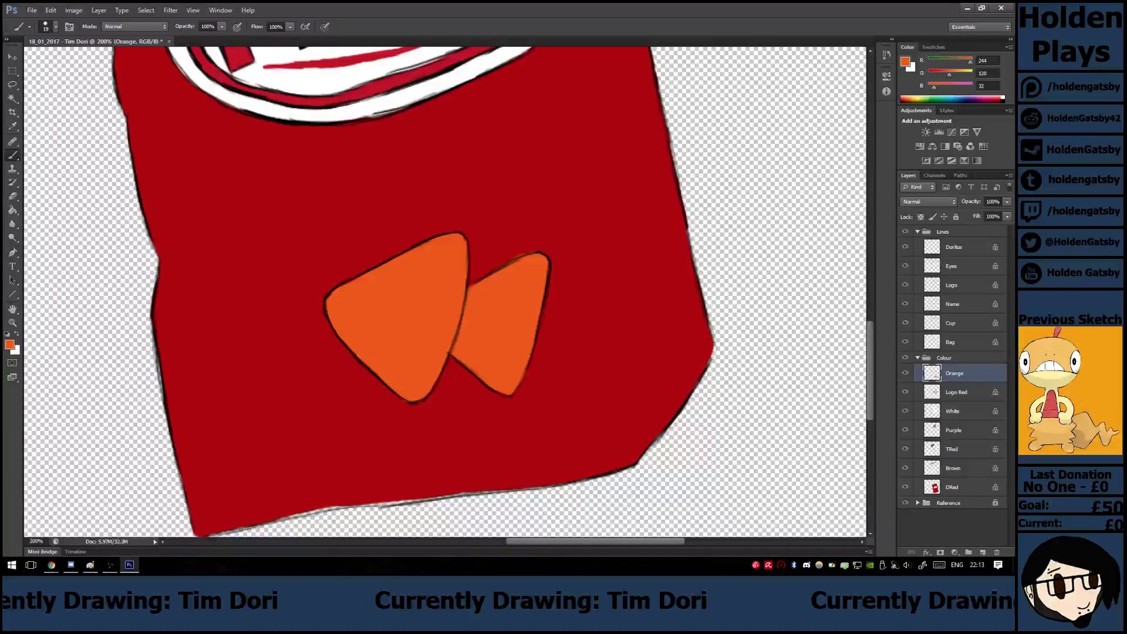
{"action": "key", "text": "e"}
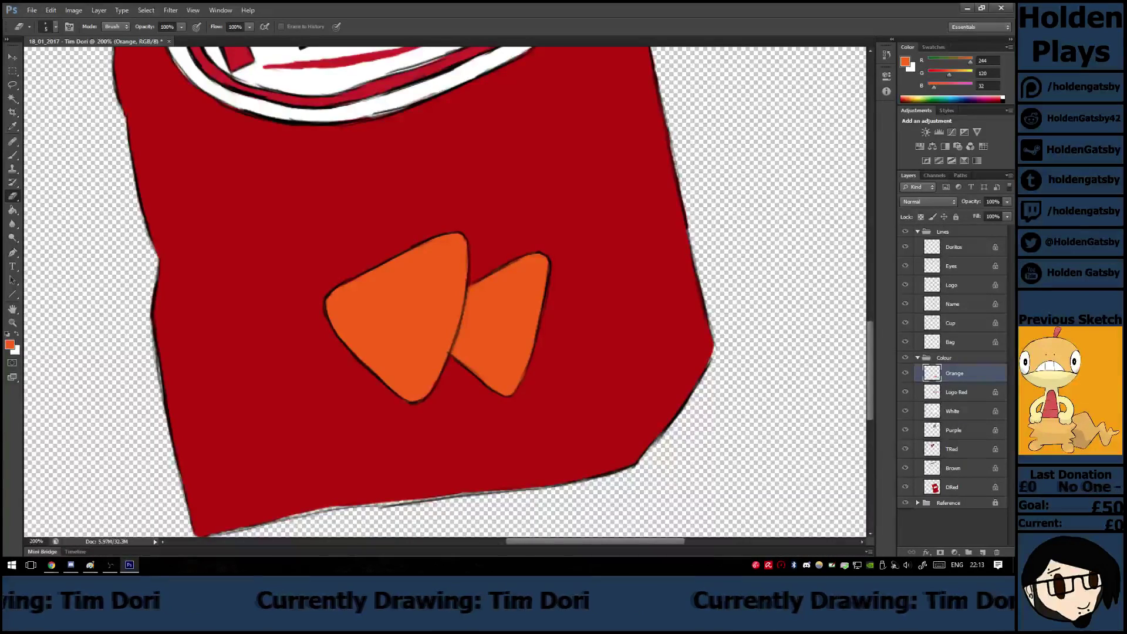
Lock the image pixels of the Orange layer and collapse the Lines and Colour groups.
{"action": "key", "text": "ctrl+minus"}
{"action": "key", "text": "ctrl+minus"}
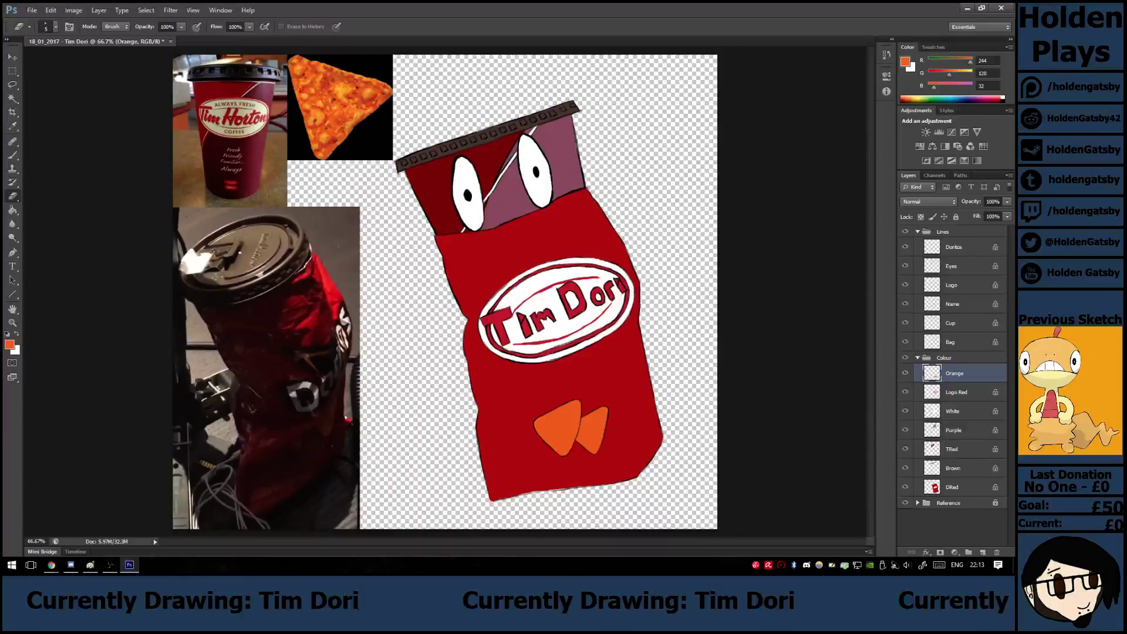
{"action": "key", "text": "slash"}
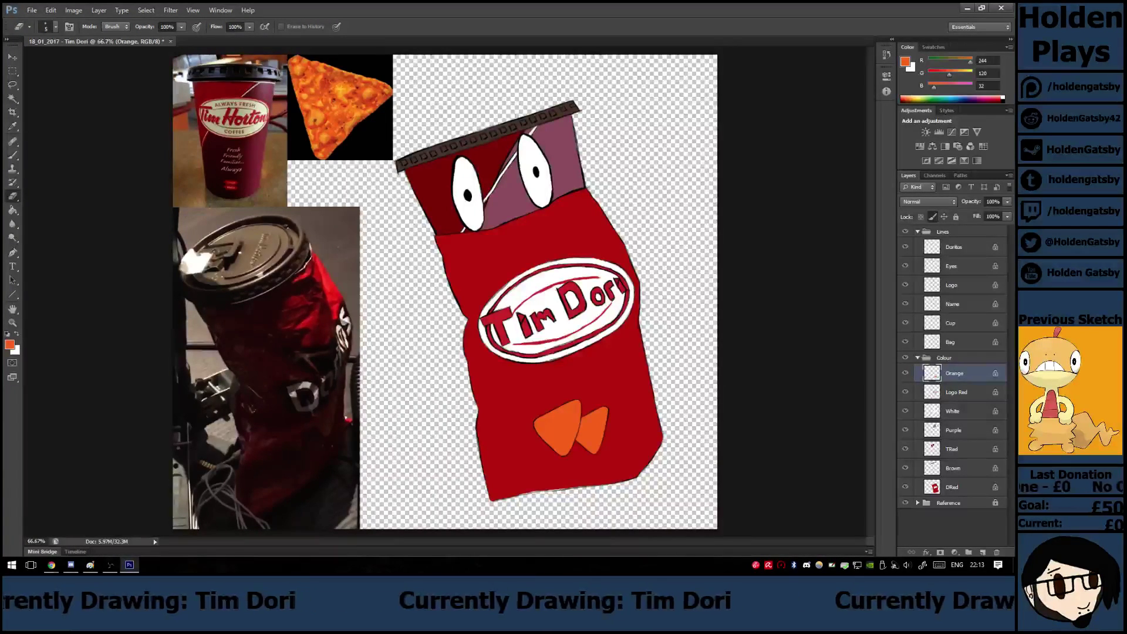
{"action": "left_click", "coordinate": [918, 232]}
{"action": "left_click", "coordinate": [918, 244]}
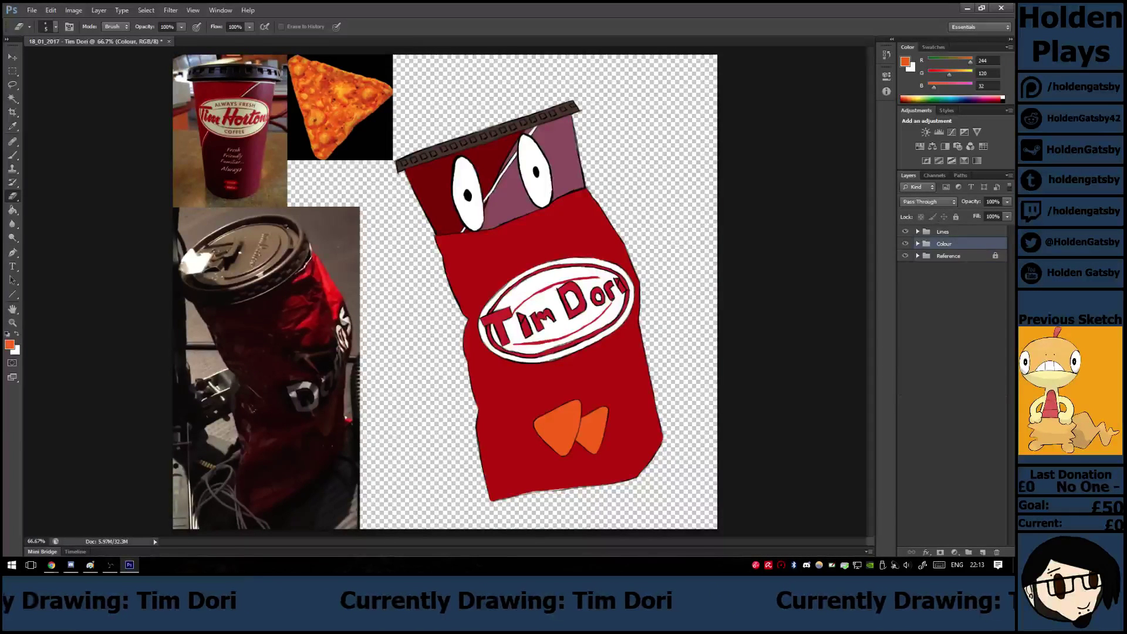
Unlock the Reference group and move its pictures to the right behind the character.
{"action": "left_click", "coordinate": [948, 256]}
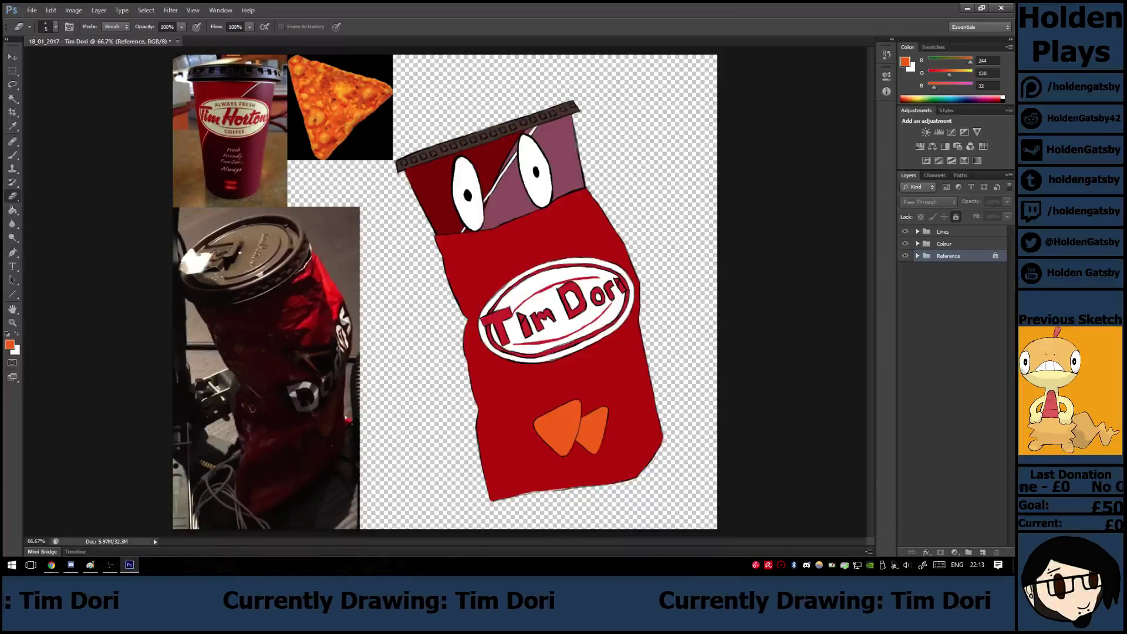
{"action": "key", "text": "v"}
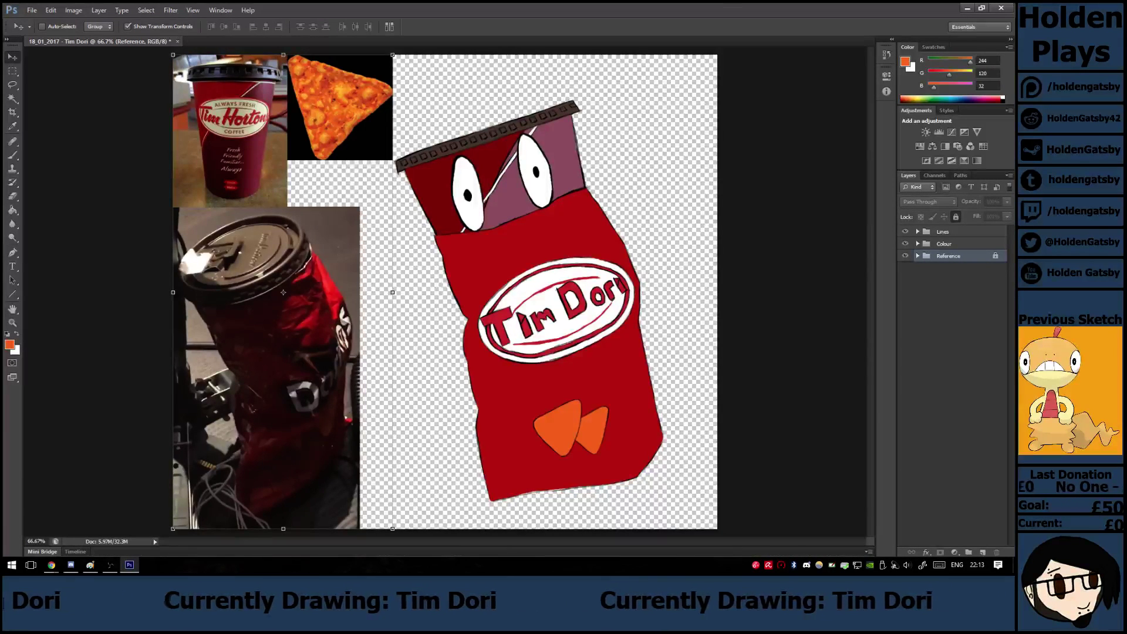
{"action": "left_click", "coordinate": [956, 217]}
{"action": "left_click_drag", "start_coordinate": [327, 167], "coordinate": [546, 175]}
Move the chip picture behind the bag's lower right corner and the Tim Hortons cup picture behind the bag's right side.
{"action": "left_click", "coordinate": [918, 256]}
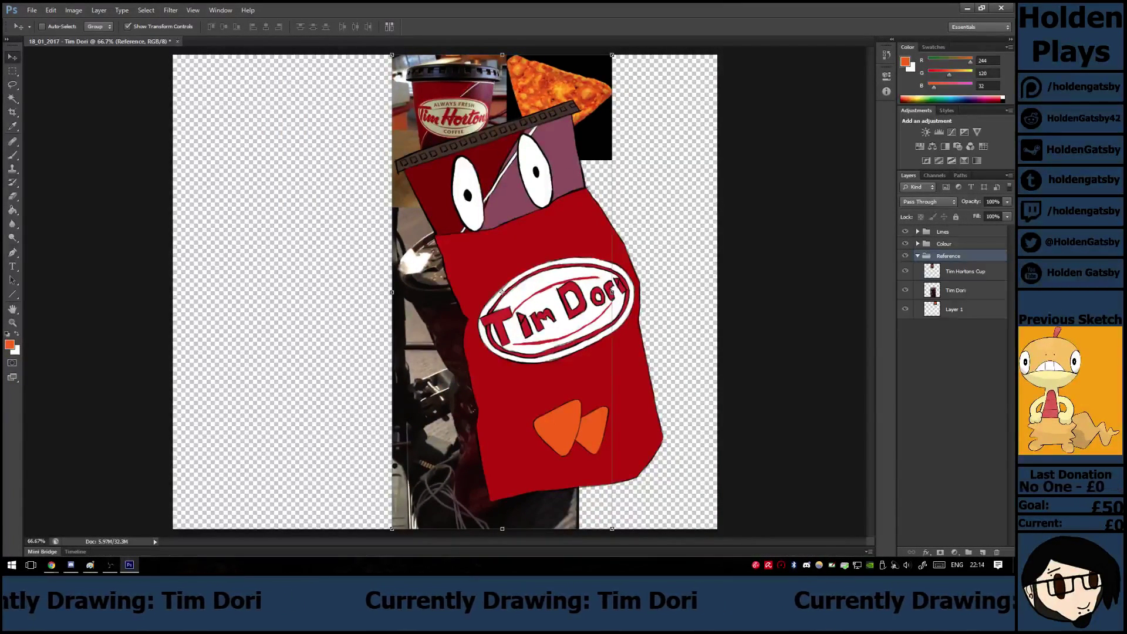
{"action": "left_click", "coordinate": [952, 364]}
{"action": "left_click", "coordinate": [960, 290]}
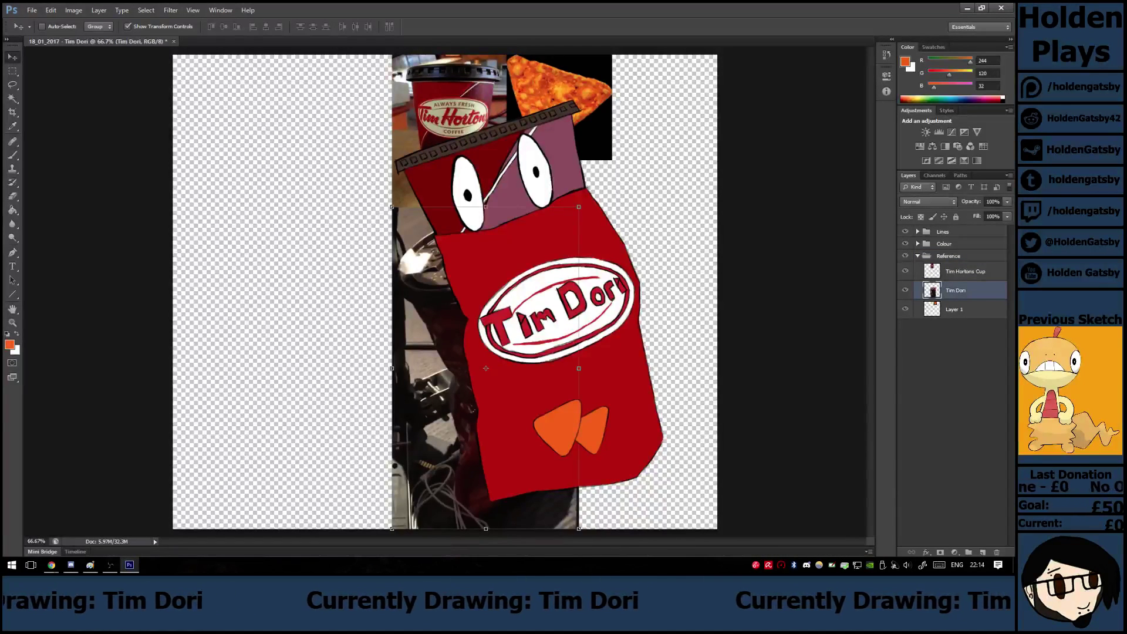
{"action": "left_click", "coordinate": [954, 309]}
{"action": "left_click_drag", "start_coordinate": [573, 89], "coordinate": [637, 446]}
{"action": "left_click", "coordinate": [966, 272]}
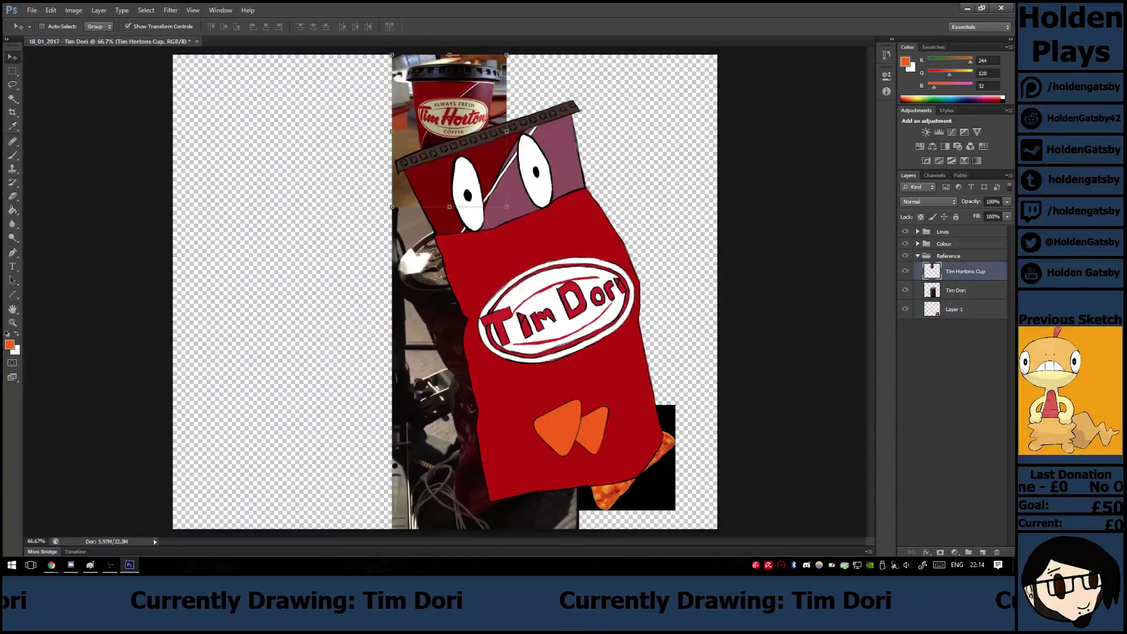
{"action": "left_click_drag", "start_coordinate": [426, 79], "coordinate": [624, 233]}
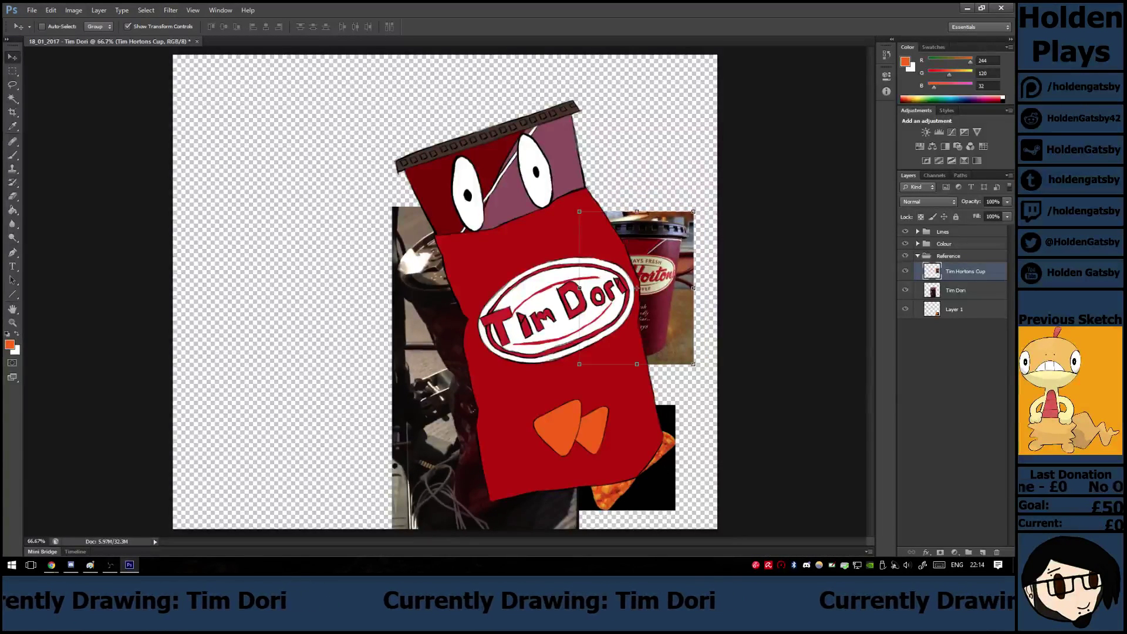
Shift the whole Reference group up and slightly left behind the character, leaving no layer selected.
{"action": "left_click", "coordinate": [963, 256]}
{"action": "left_click_drag", "start_coordinate": [536, 348], "coordinate": [517, 270]}
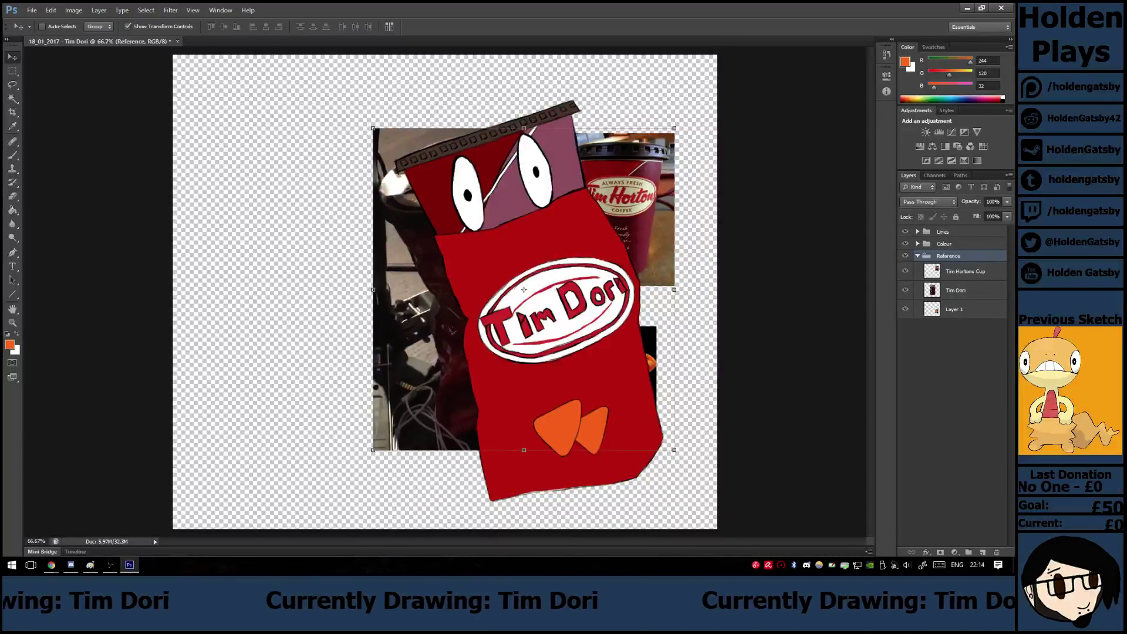
{"action": "left_click", "coordinate": [951, 411]}
Crop the canvas closely around the character on all four sides and hide the Reference group.
{"action": "key", "text": "c"}
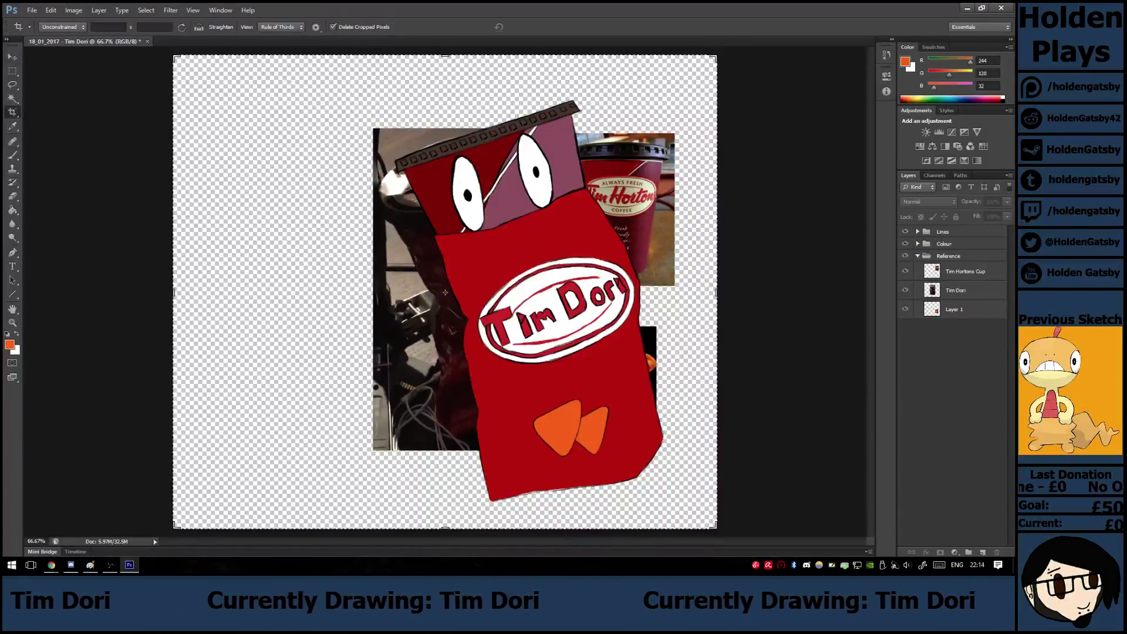
{"action": "left_click_drag", "start_coordinate": [174, 292], "coordinate": [273, 292]}
{"action": "left_click_drag", "start_coordinate": [616, 292], "coordinate": [595, 292]}
{"action": "left_click_drag", "start_coordinate": [445, 527], "coordinate": [445, 515]}
{"action": "left_click_drag", "start_coordinate": [444, 68], "coordinate": [444, 90]}
{"action": "key", "text": "Return"}
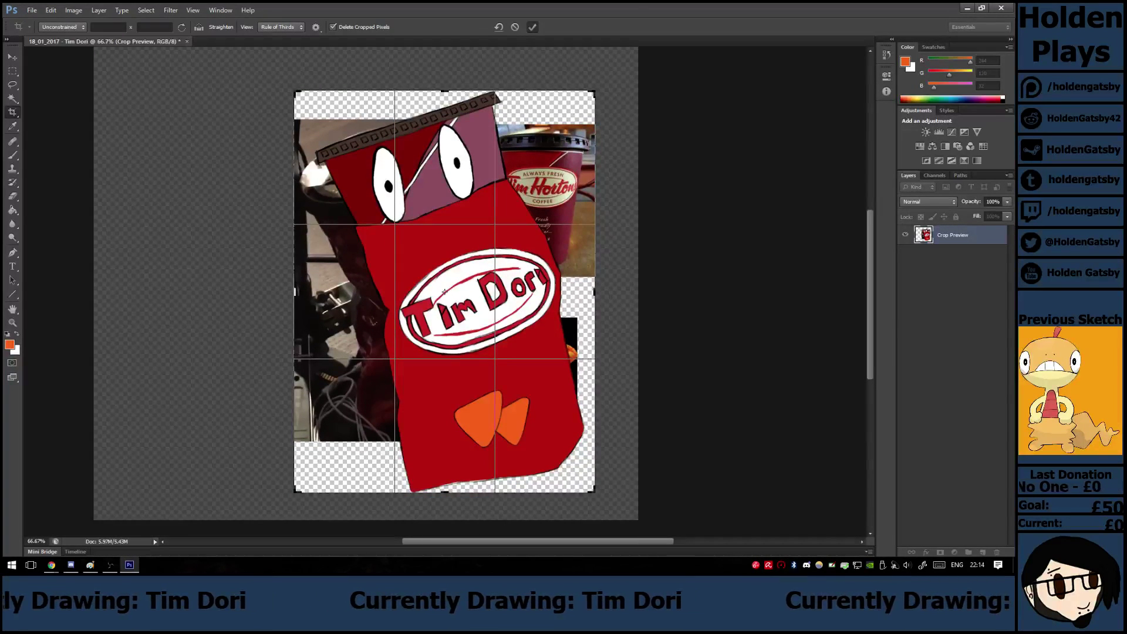
{"action": "left_click", "coordinate": [905, 256]}
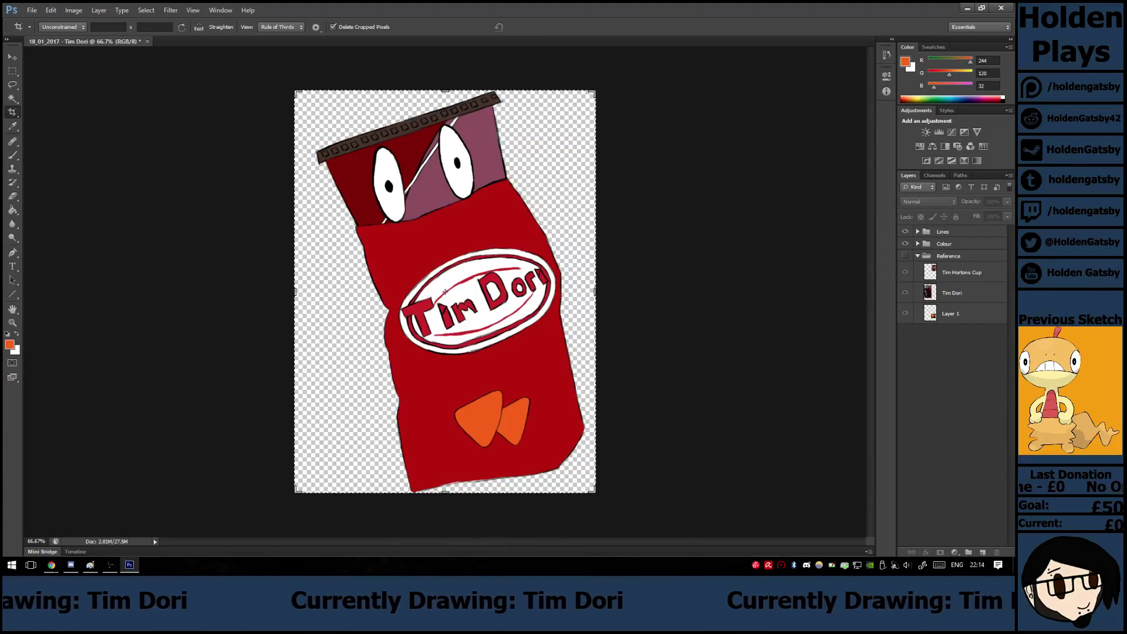
{"action": "left_click", "coordinate": [32, 10]}
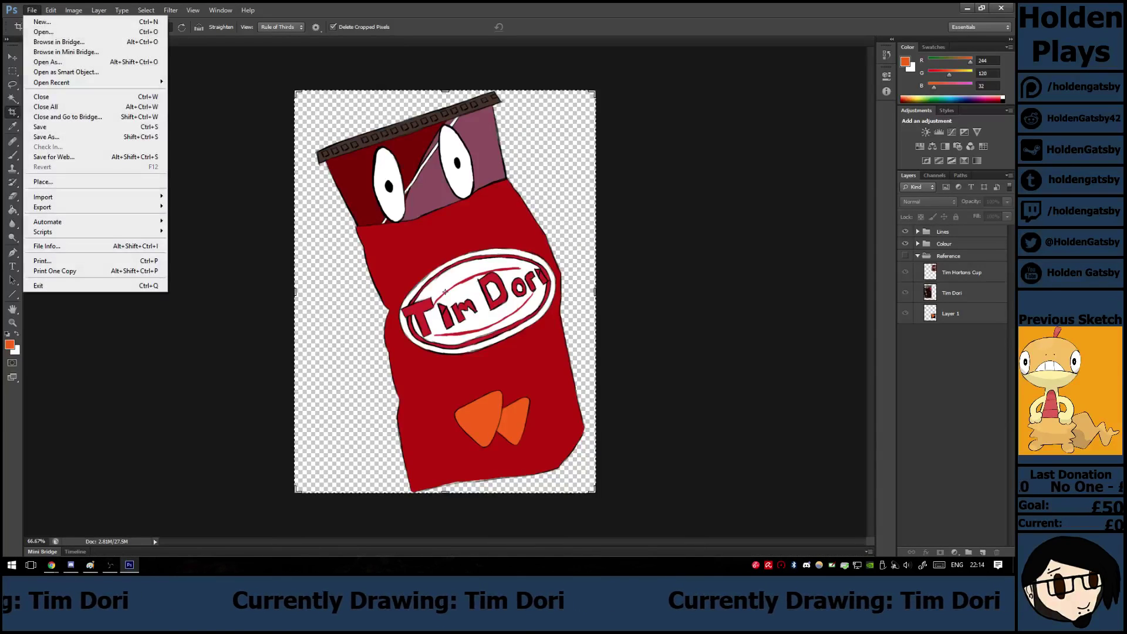
{"action": "left_click", "coordinate": [40, 126]}
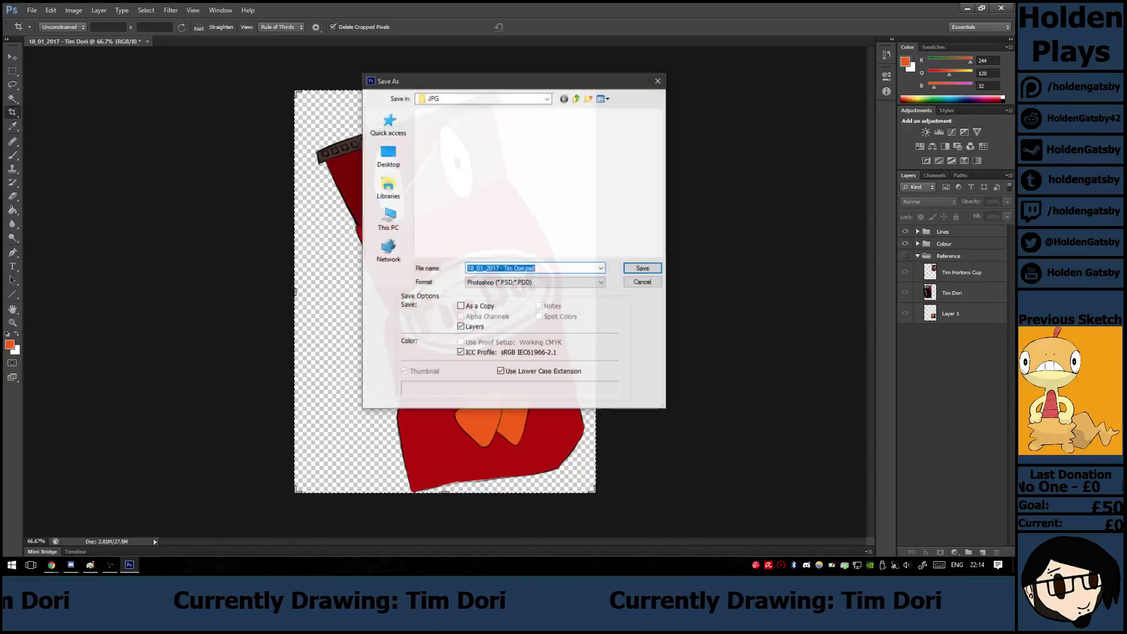
{"action": "left_click", "coordinate": [576, 98]}
{"action": "double_click", "coordinate": [438, 125]}
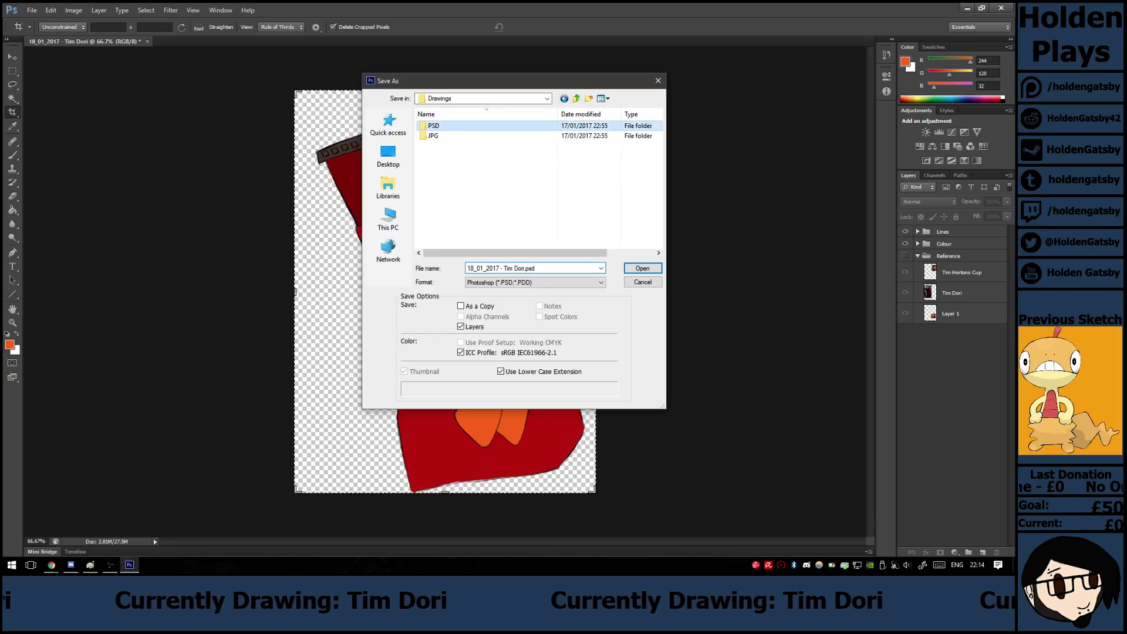
{"action": "key", "text": "Return"}
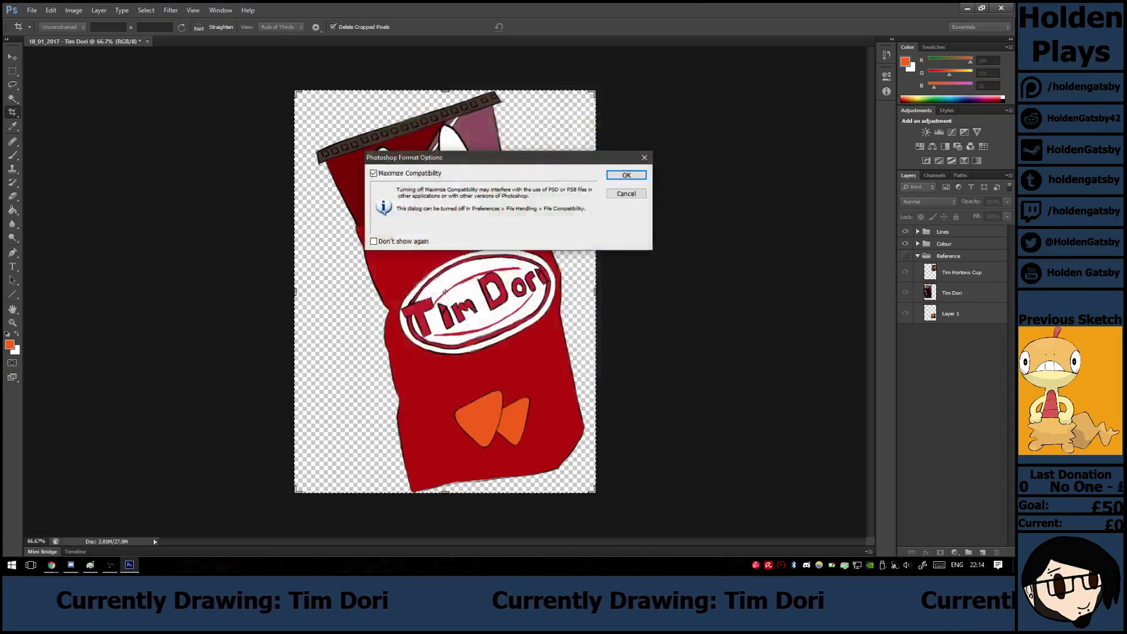
{"action": "key", "text": "Return"}
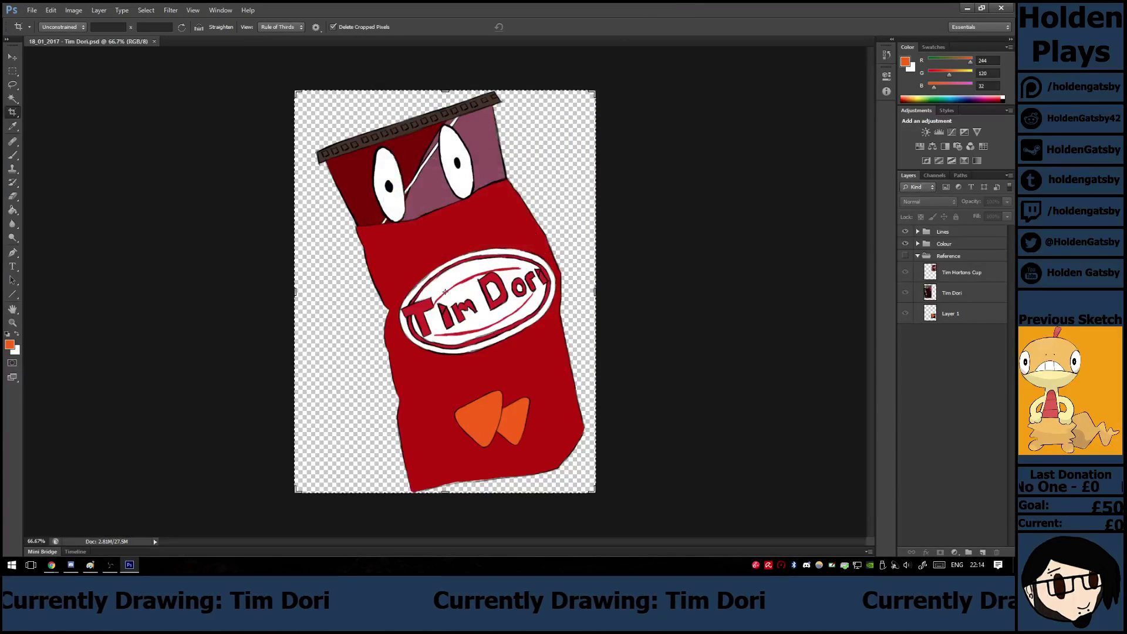
Save a JPEG copy as 18_01_2017 - Tim Dori.jpg in the JPG folder of Drawings, accepting the offered JPEG options.
{"action": "left_click", "coordinate": [32, 10]}
{"action": "left_click", "coordinate": [48, 136]}
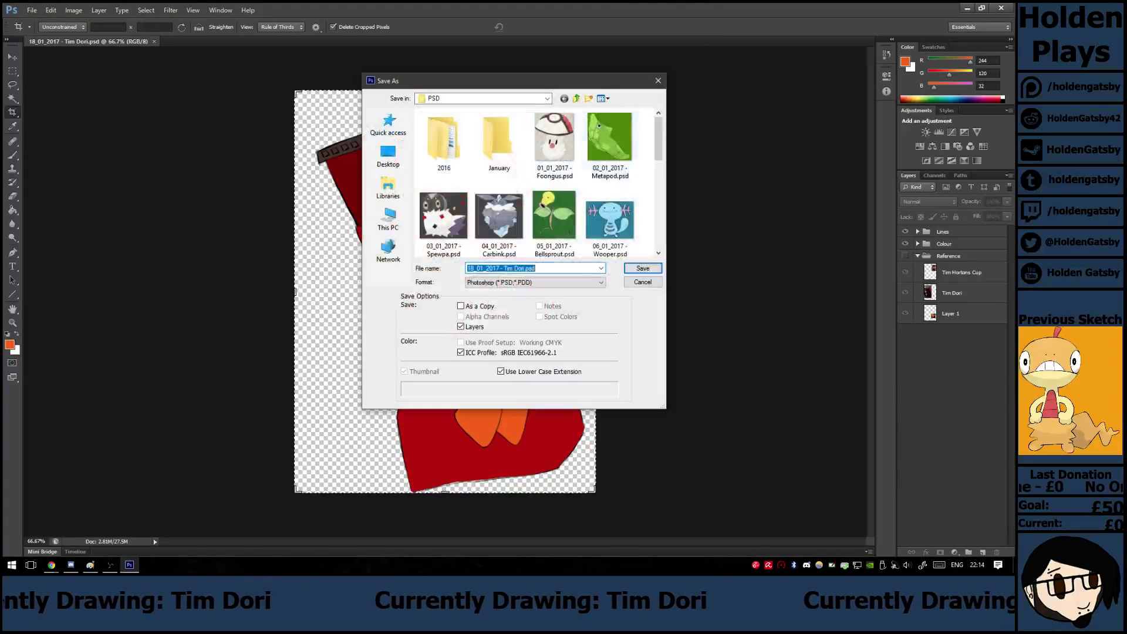
{"action": "left_click", "coordinate": [577, 98]}
{"action": "double_click", "coordinate": [446, 135]}
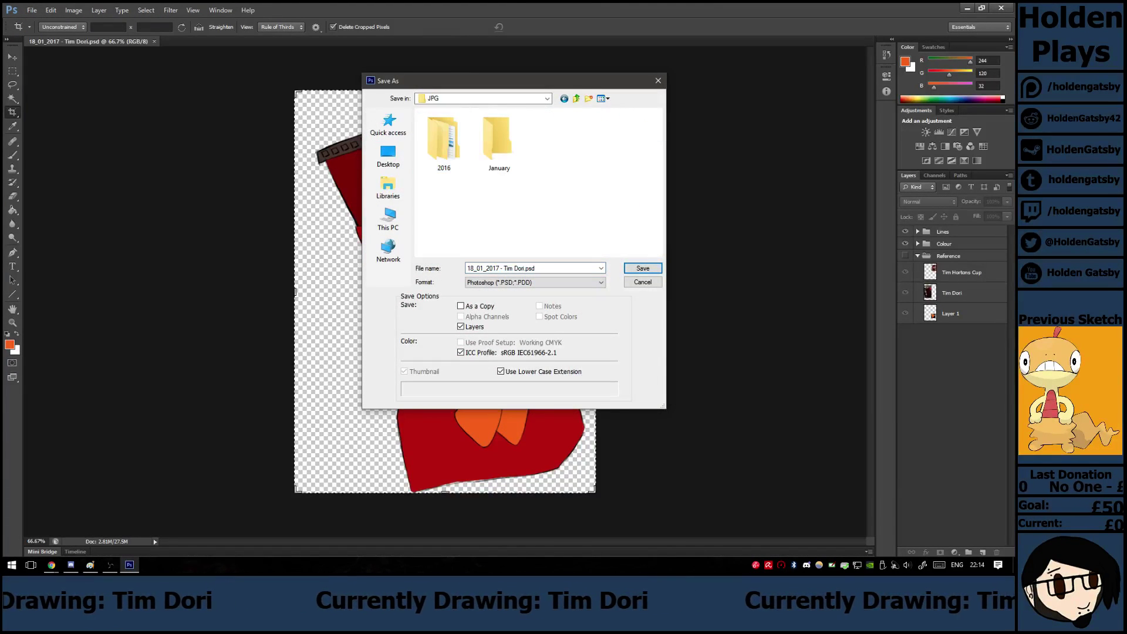
{"action": "left_click", "coordinate": [534, 282]}
{"action": "left_click", "coordinate": [534, 347]}
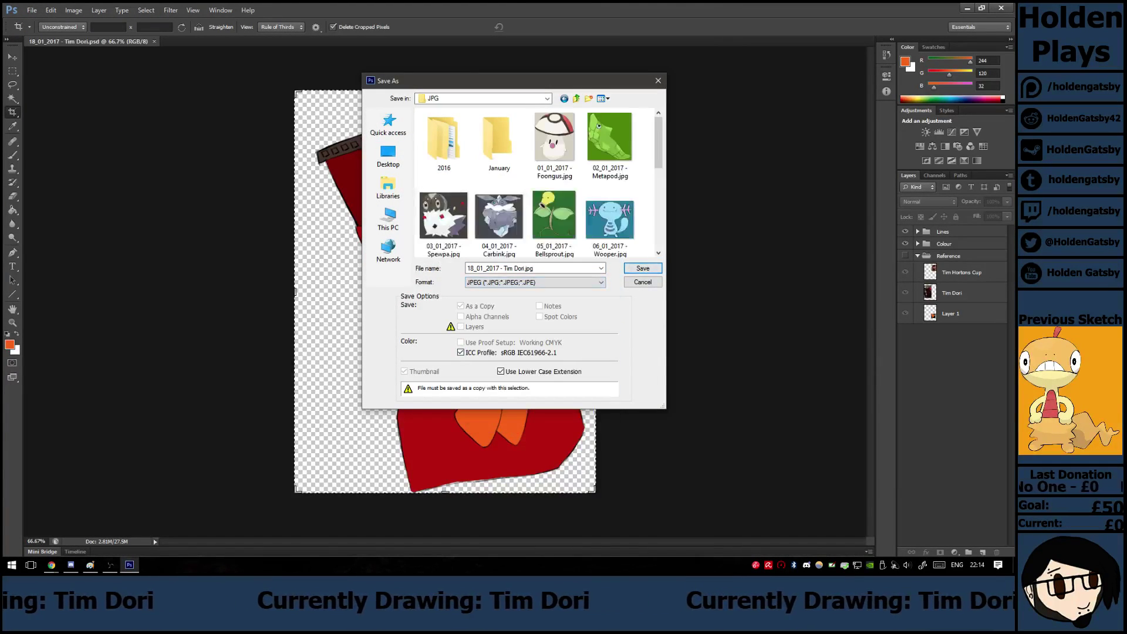
{"action": "key", "text": "Return"}
{"action": "key", "text": "Return"}
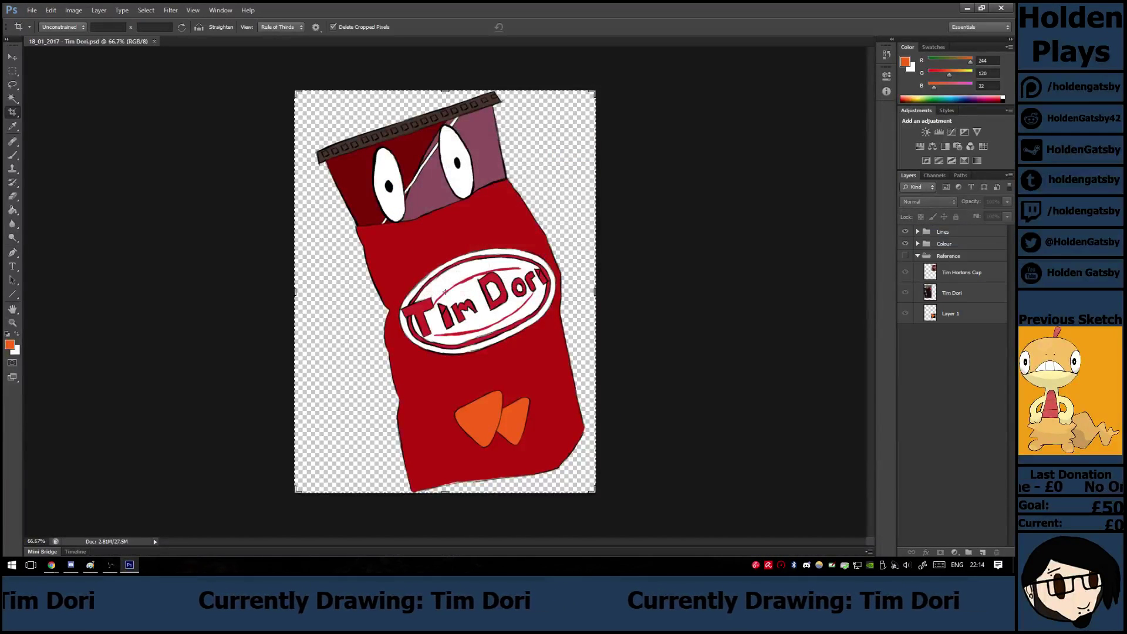